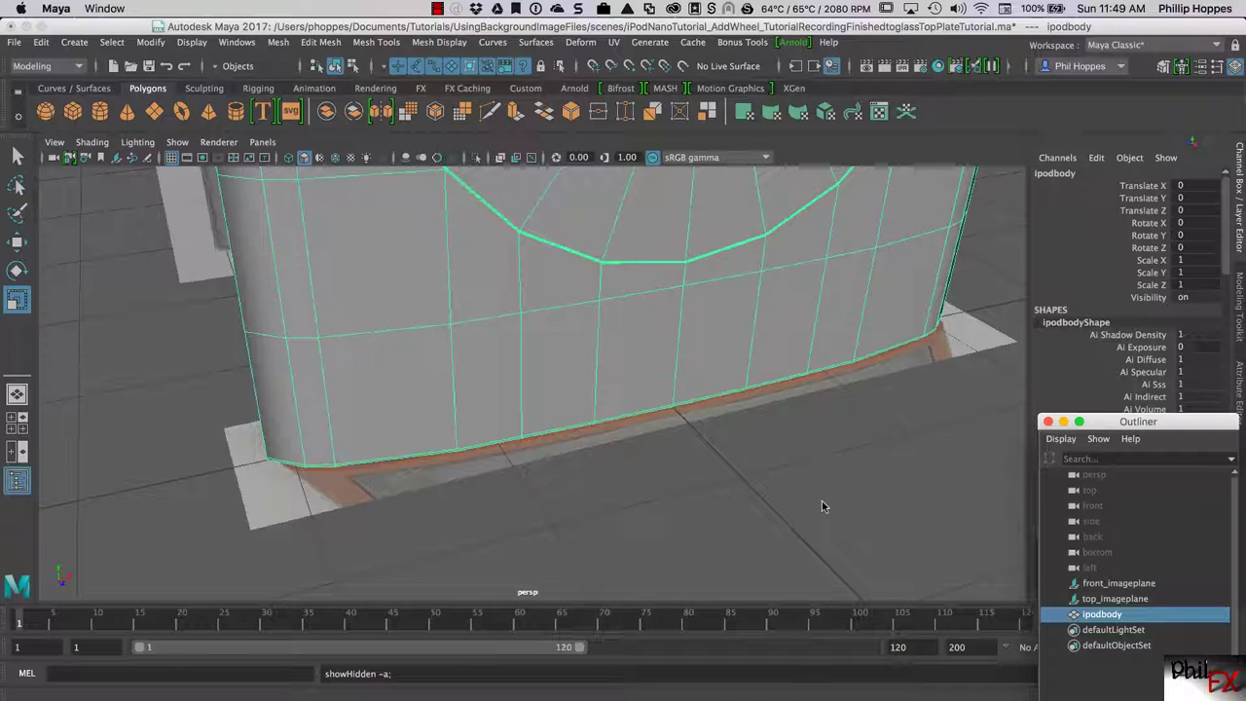
- Orbit to the iPod's front and wheel, then bring up the iPodNanoTop.jpg reference photo
left_click_drag(853, 477, 465, 492, "alt")
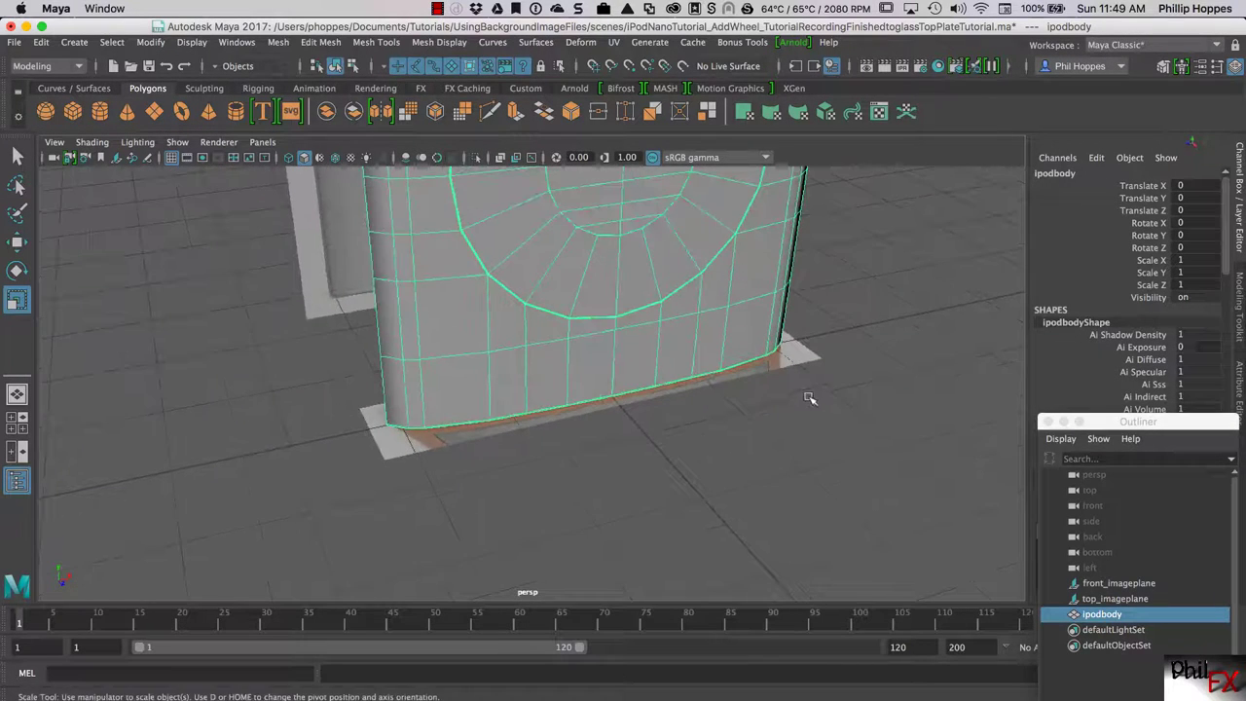
left_click_drag(807, 397, 610, 513, "alt")
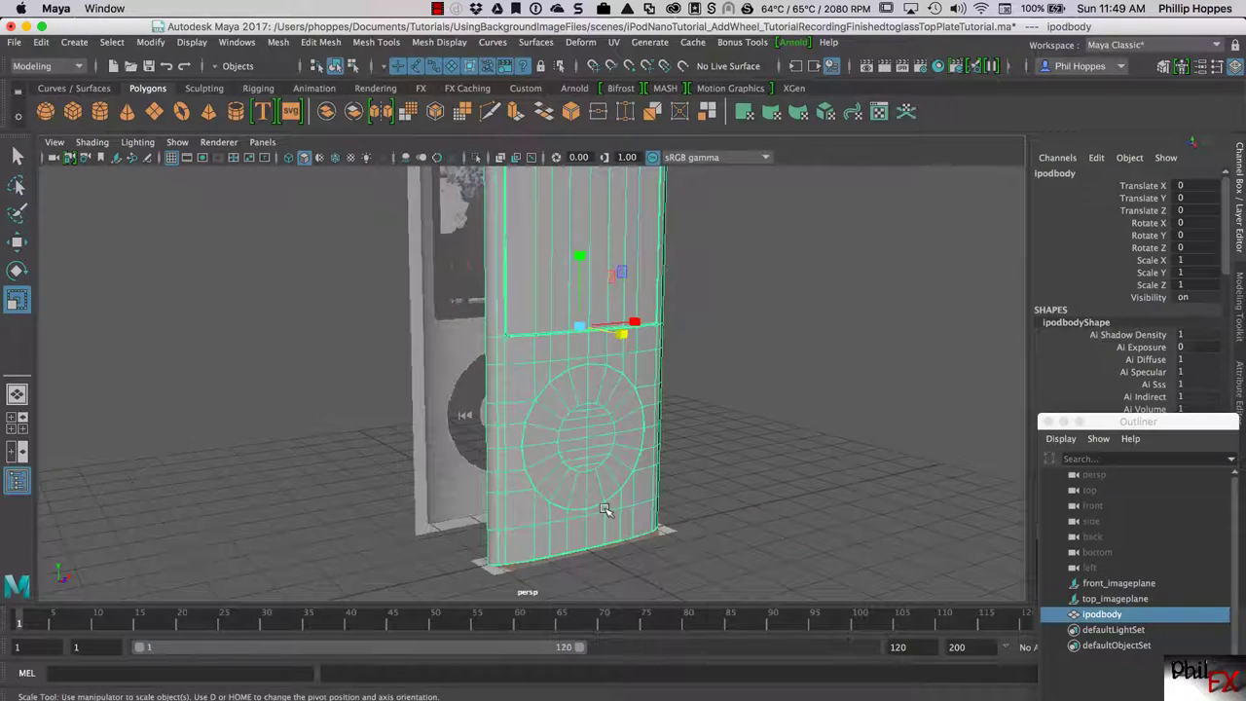
key("q")
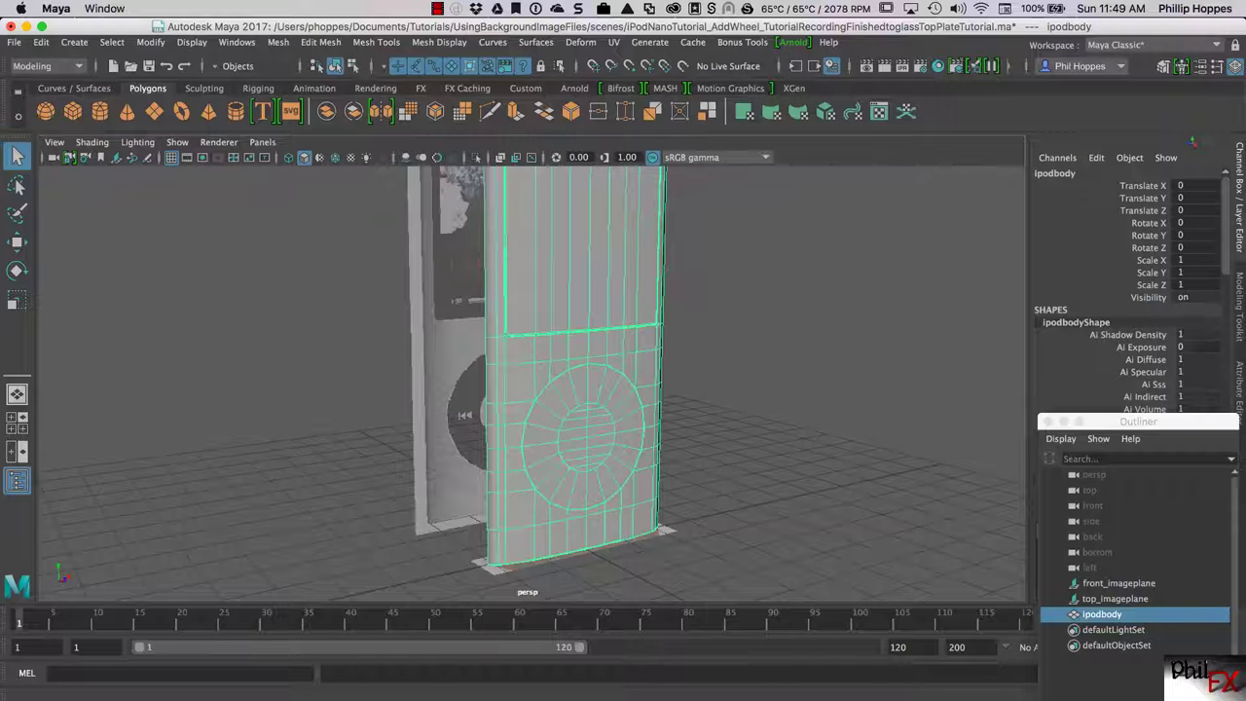
key("super+Tab")
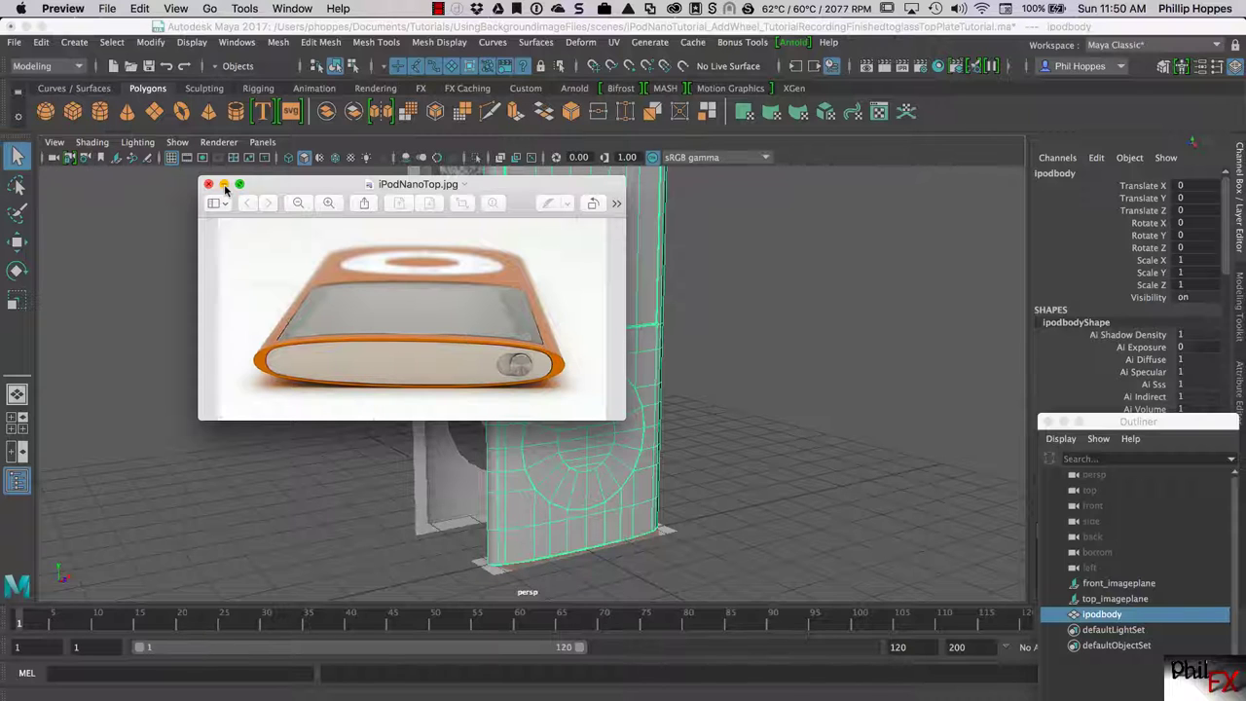
- Minimize the iPodNanoTop.jpg Preview window to return to Maya
left_click(145, 315)
- Maximize the top view, show ipodbody as a smooth mesh preview, then return to four views
key("space")
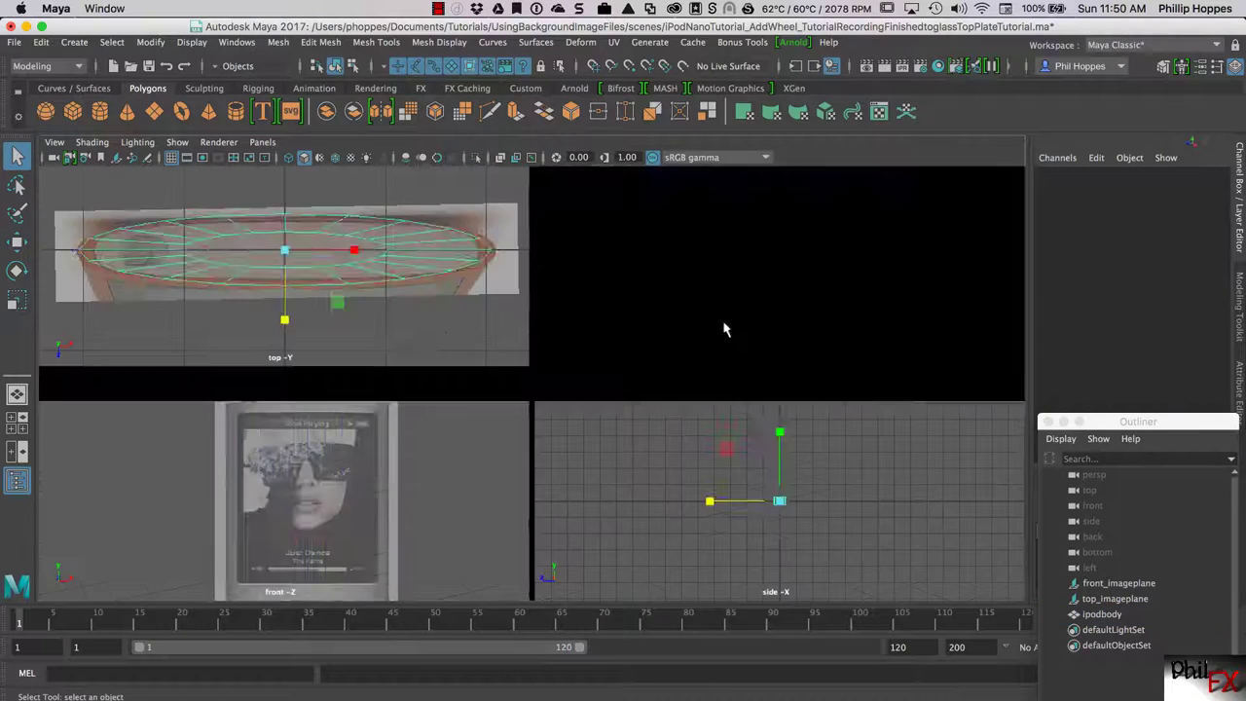
key("space")
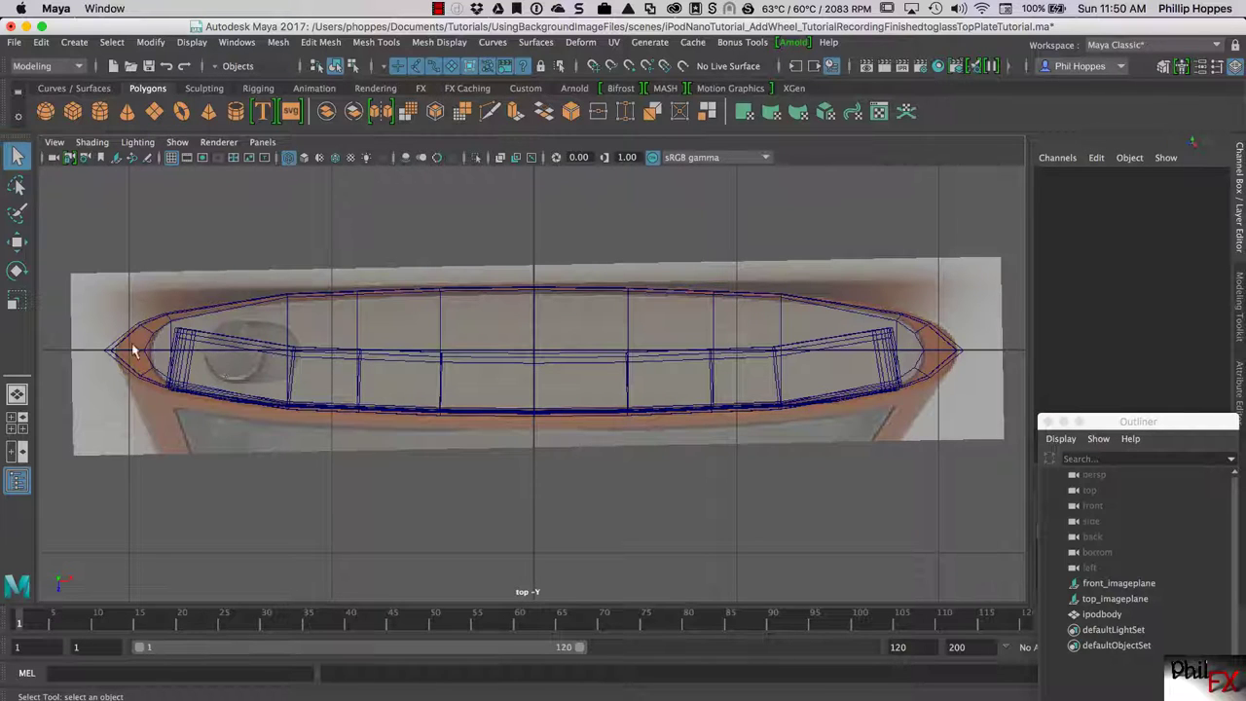
left_click(109, 352)
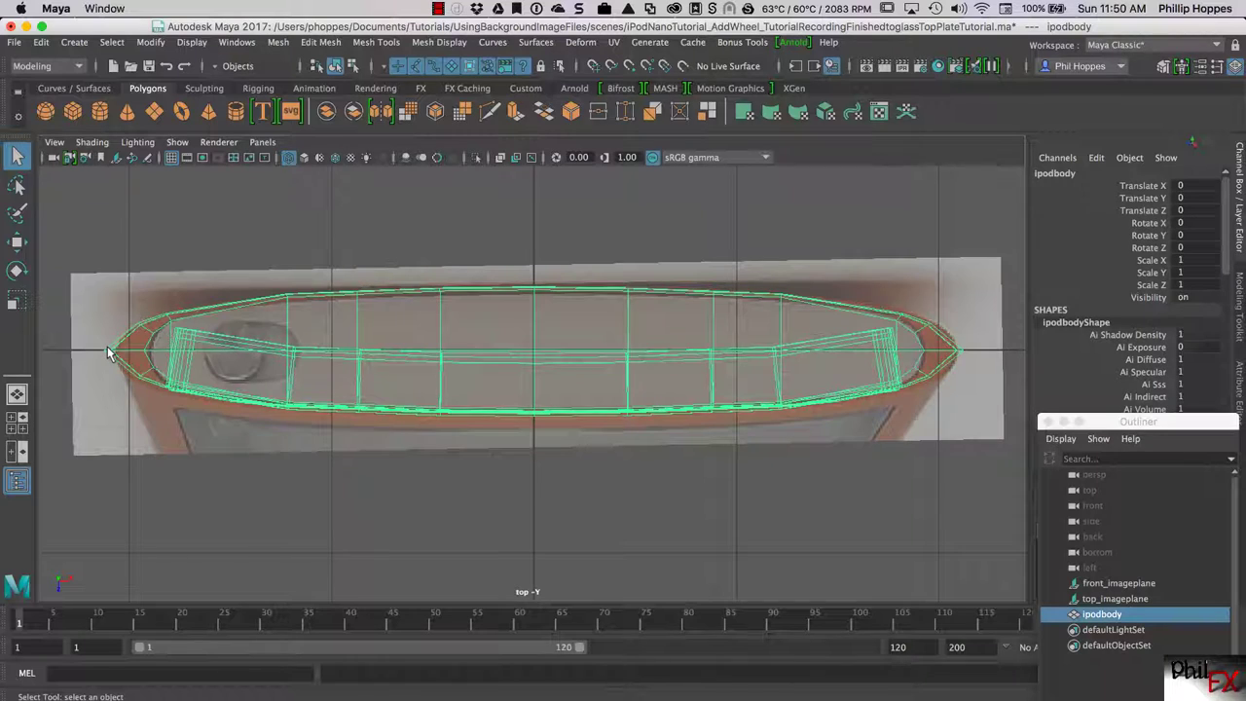
key("3")
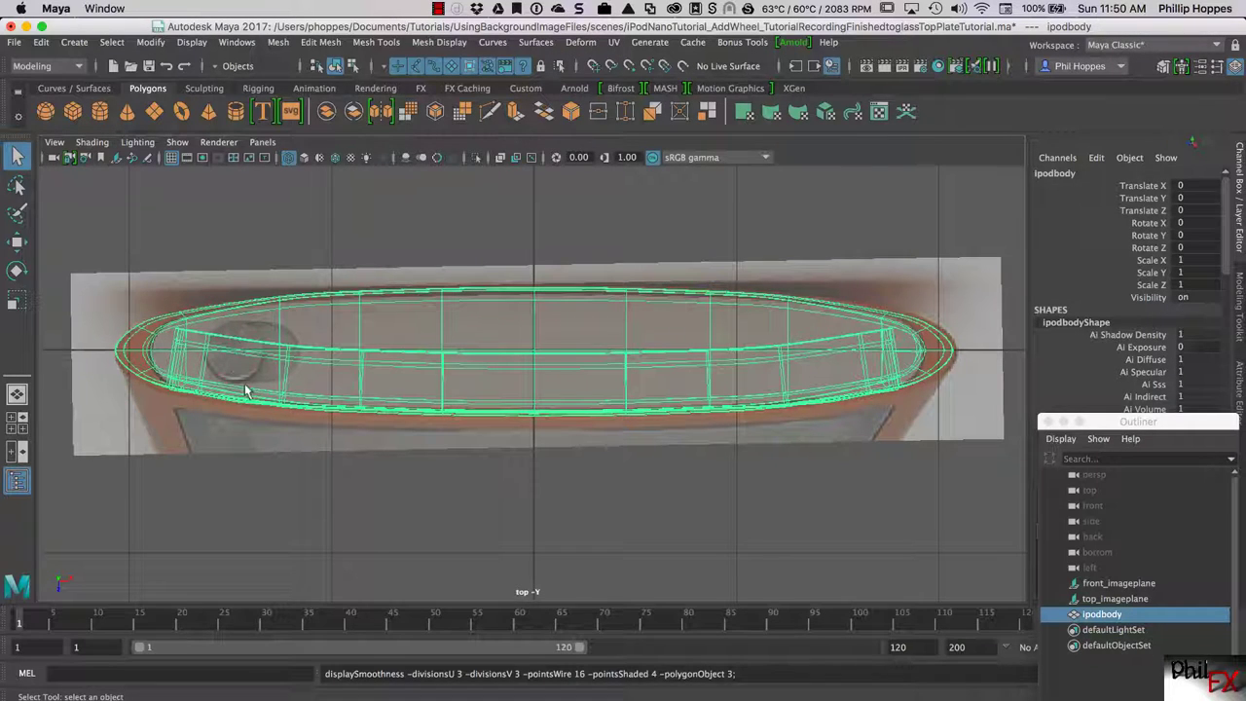
left_click(133, 284)
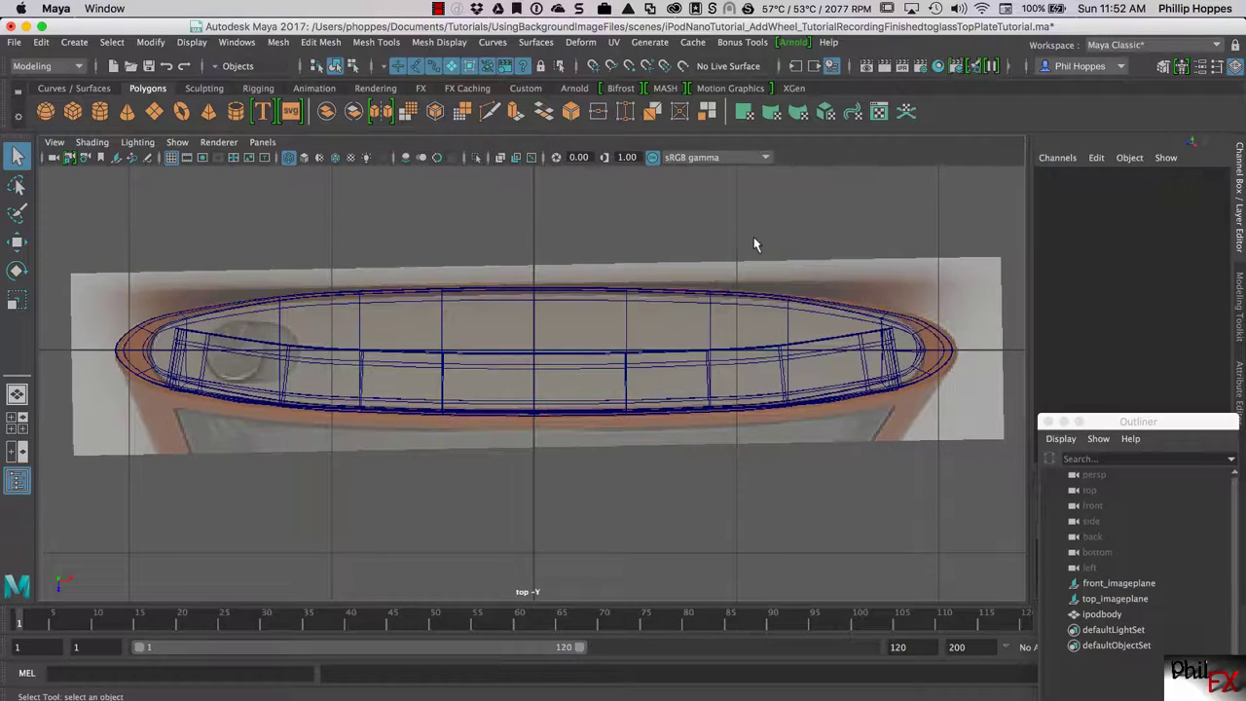
key("space")
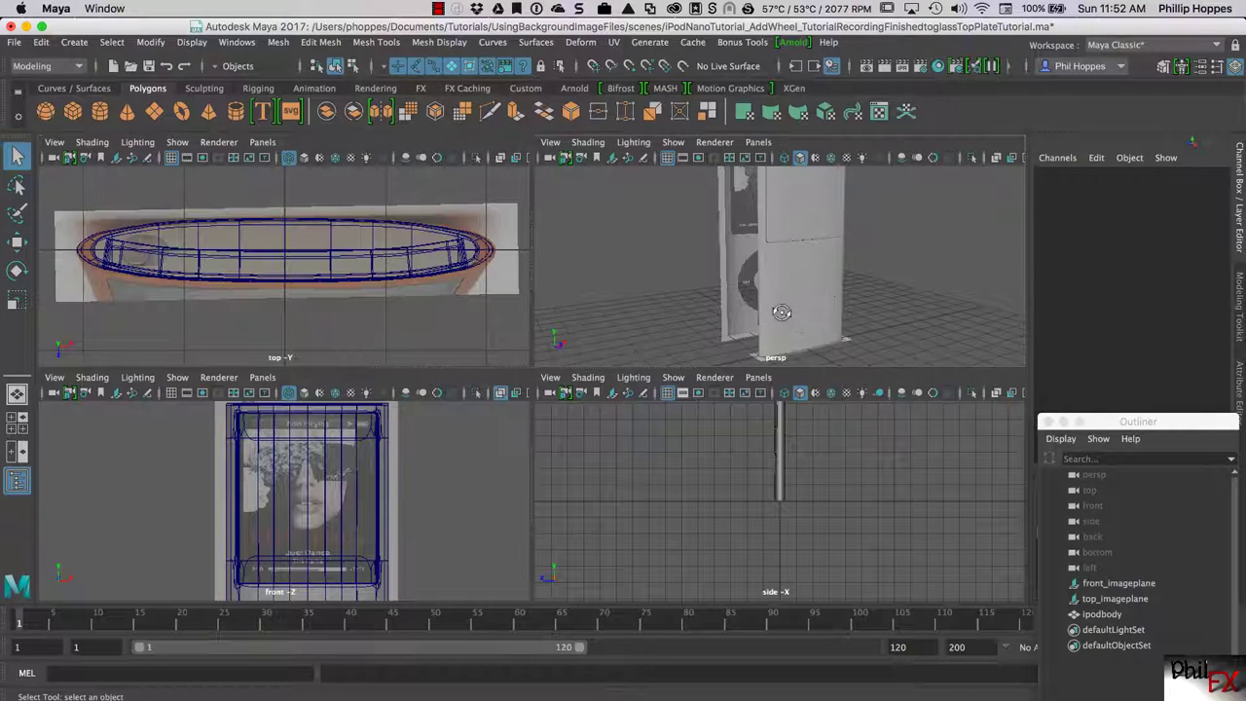
- Hide ipodbody in the maximized perspective view and create a polygon pipe, pPipe1
left_click_drag(795, 316, 837, 317, "alt")
key("space")
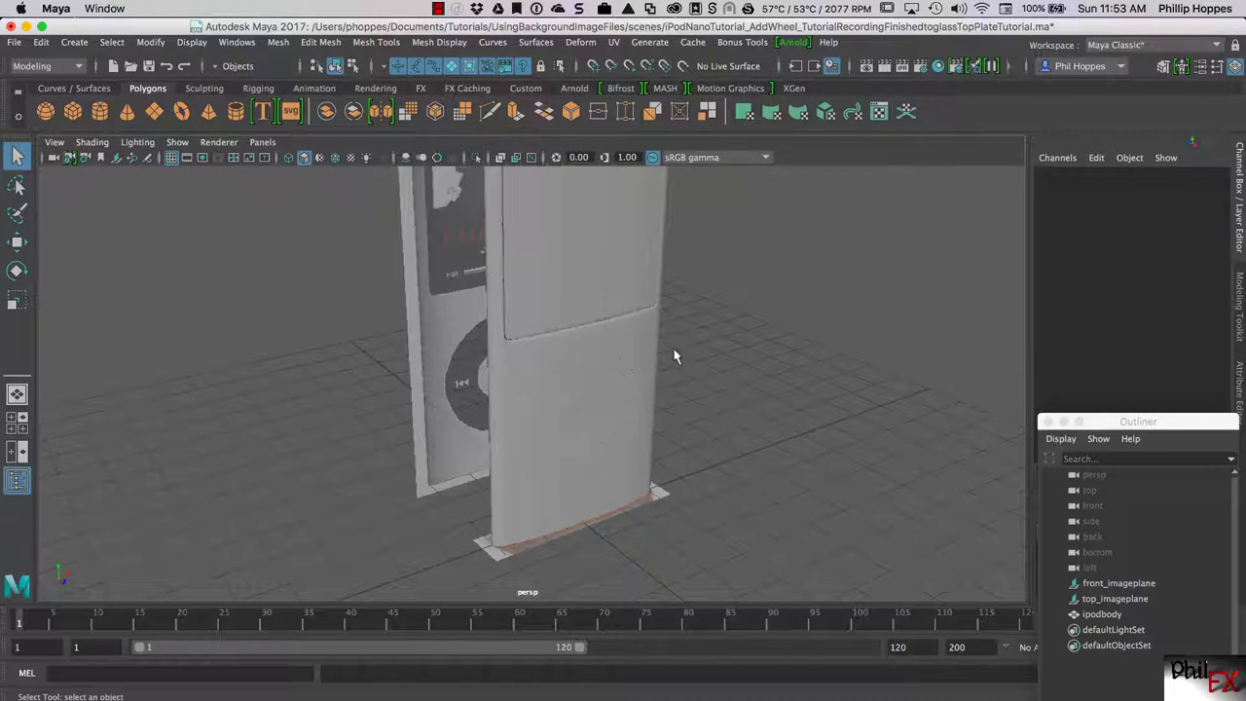
left_click(565, 348)
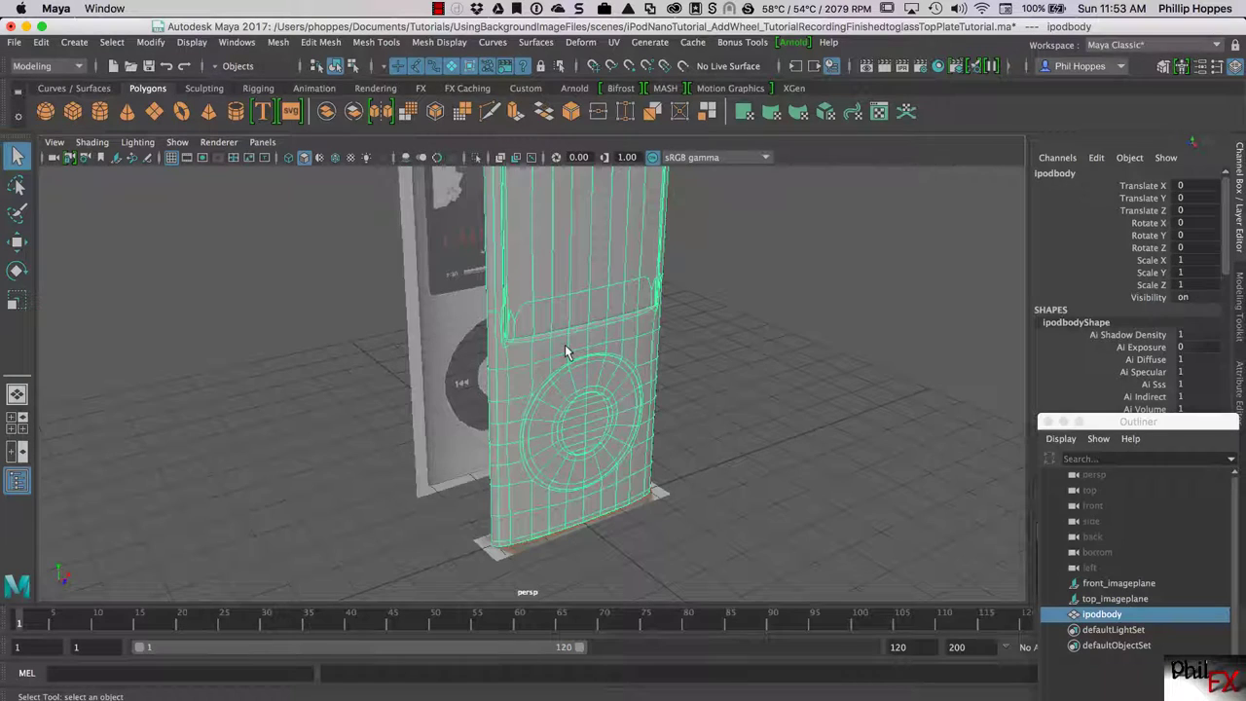
key("ctrl+h")
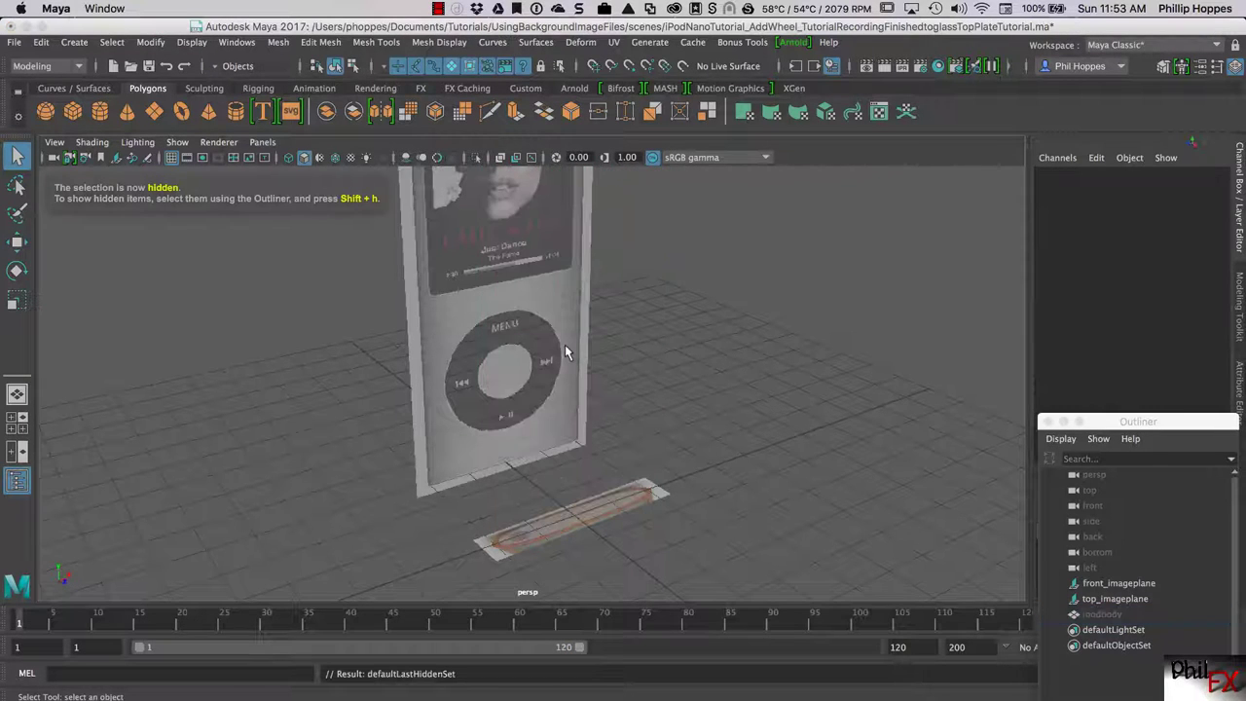
left_click(235, 111)
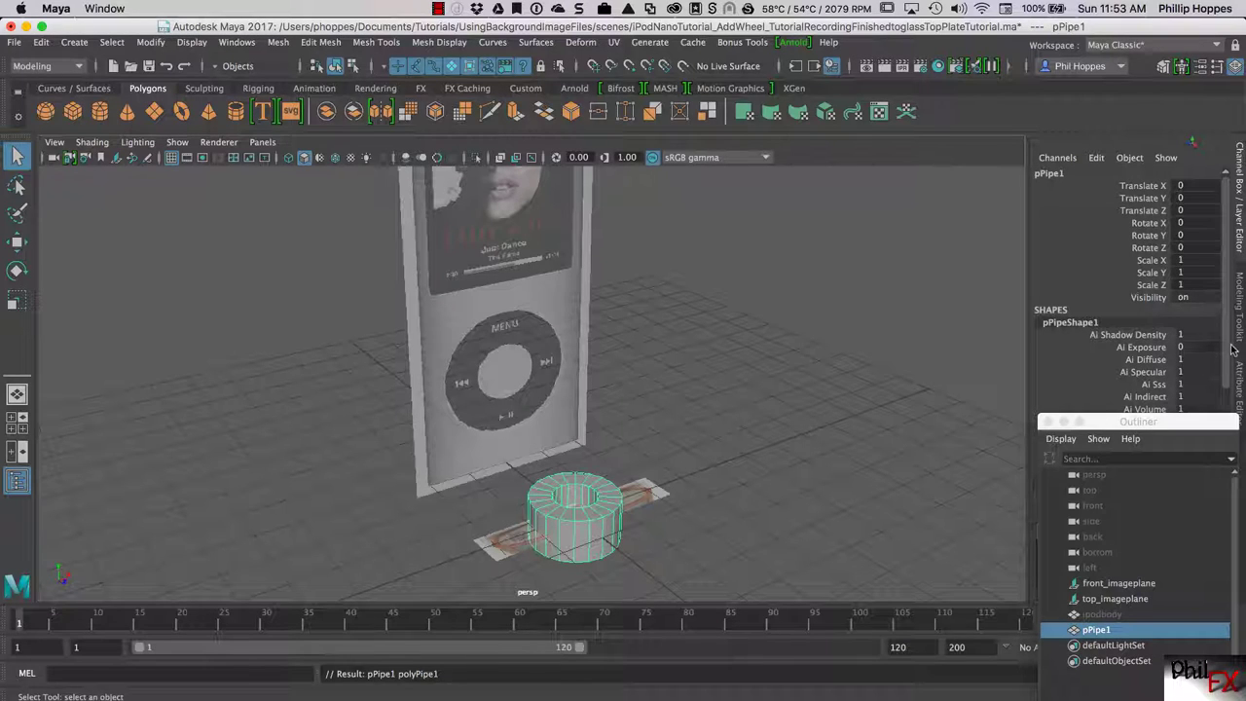
- Collapse the Outliner and expand polyPipe1's construction attributes in the Channel Box
left_click(1063, 421)
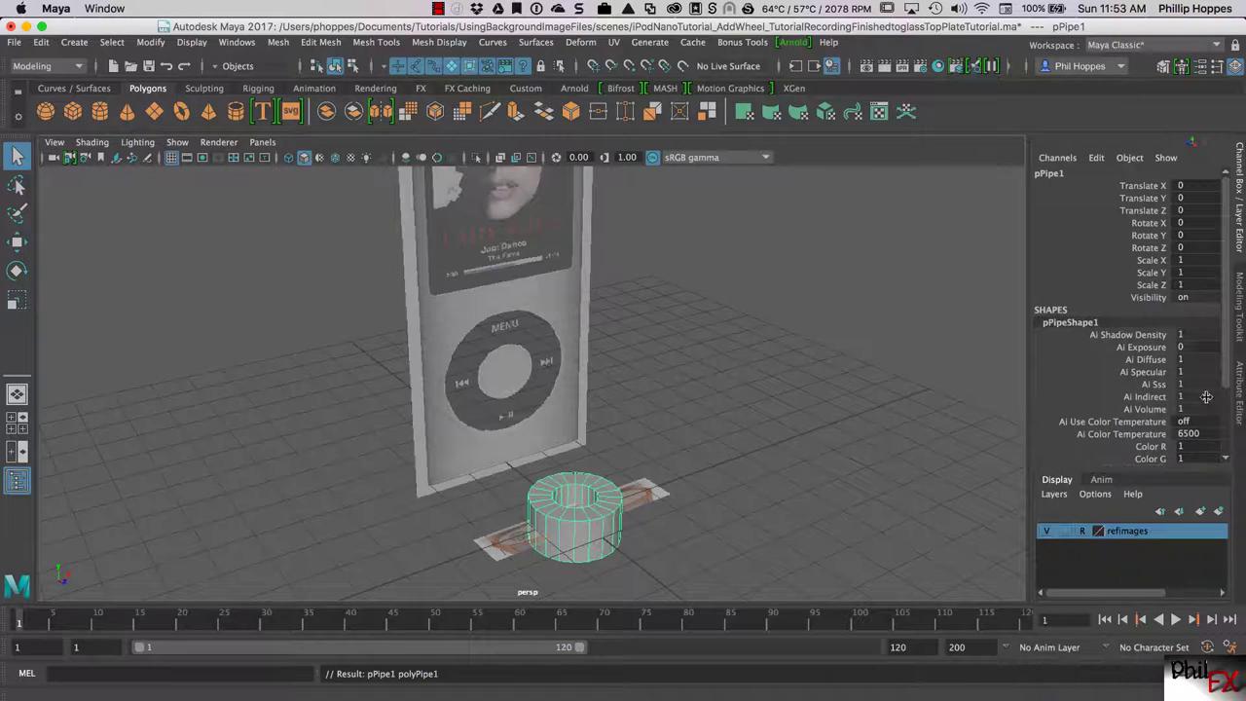
left_click_drag(1224, 383, 1228, 450)
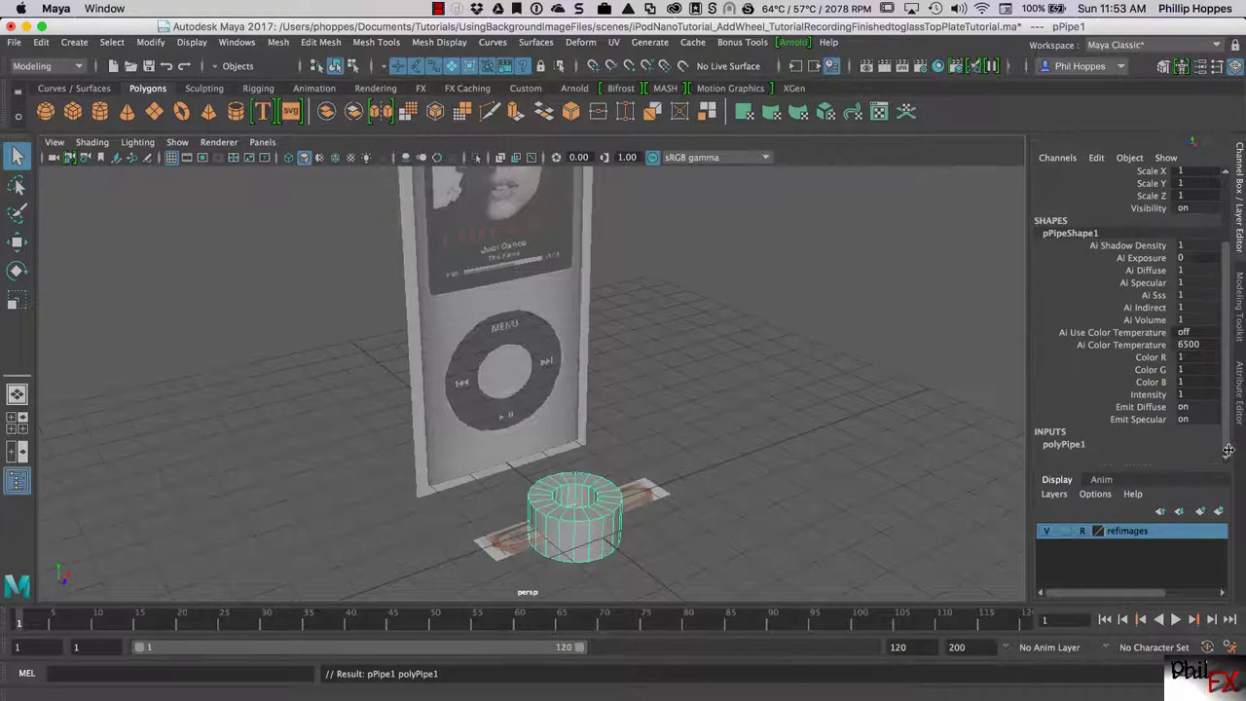
left_click(1059, 445)
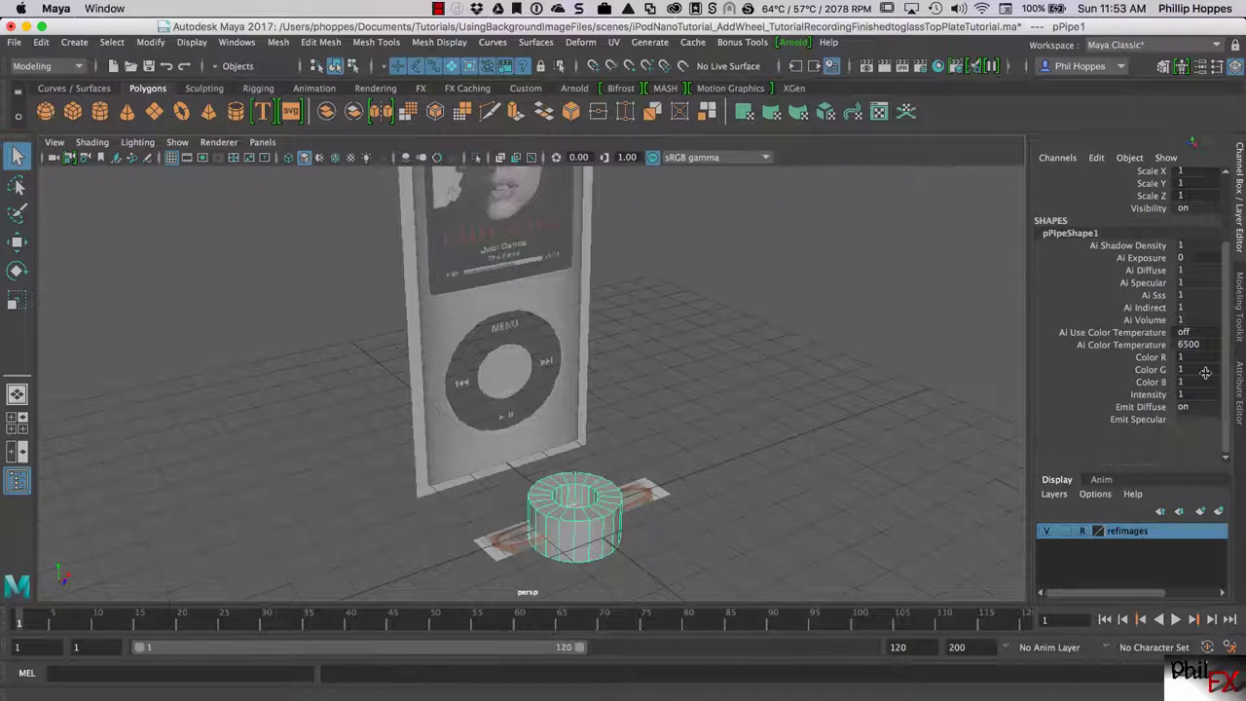
scroll(1213, 394, "down", 3)
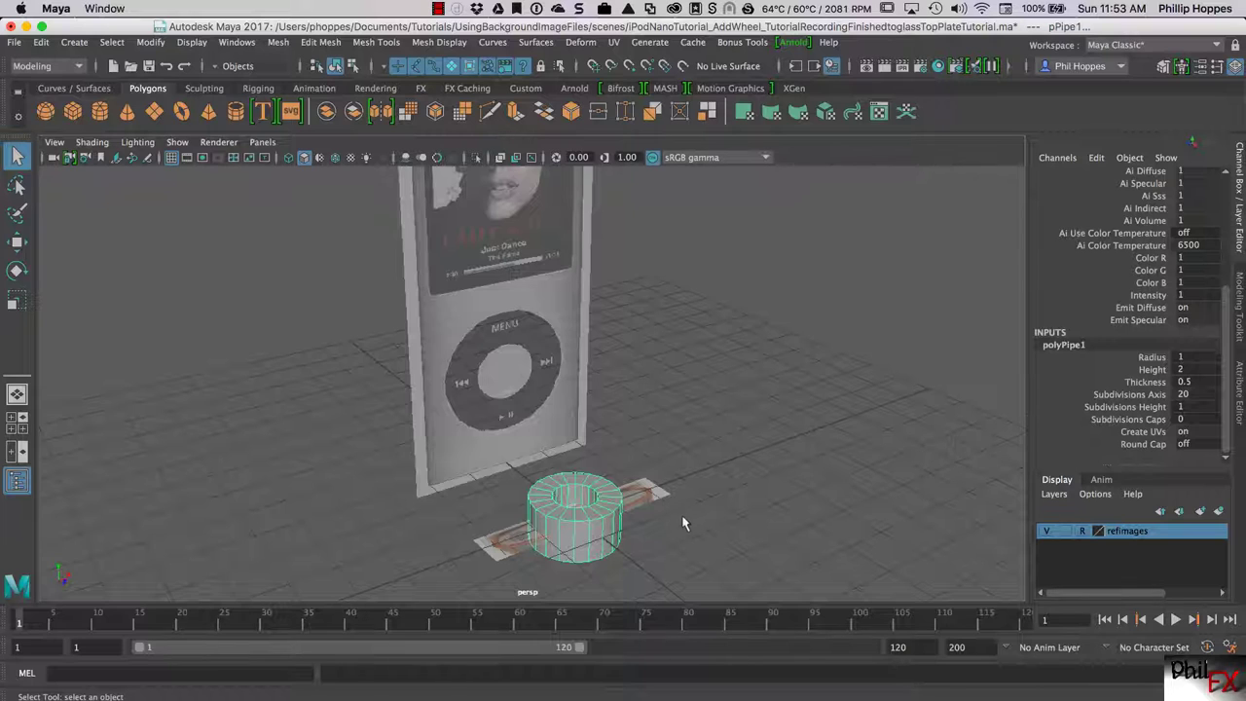
- Scale pPipe1 uniformly down to 0.445 and return to four views
left_click(572, 539)
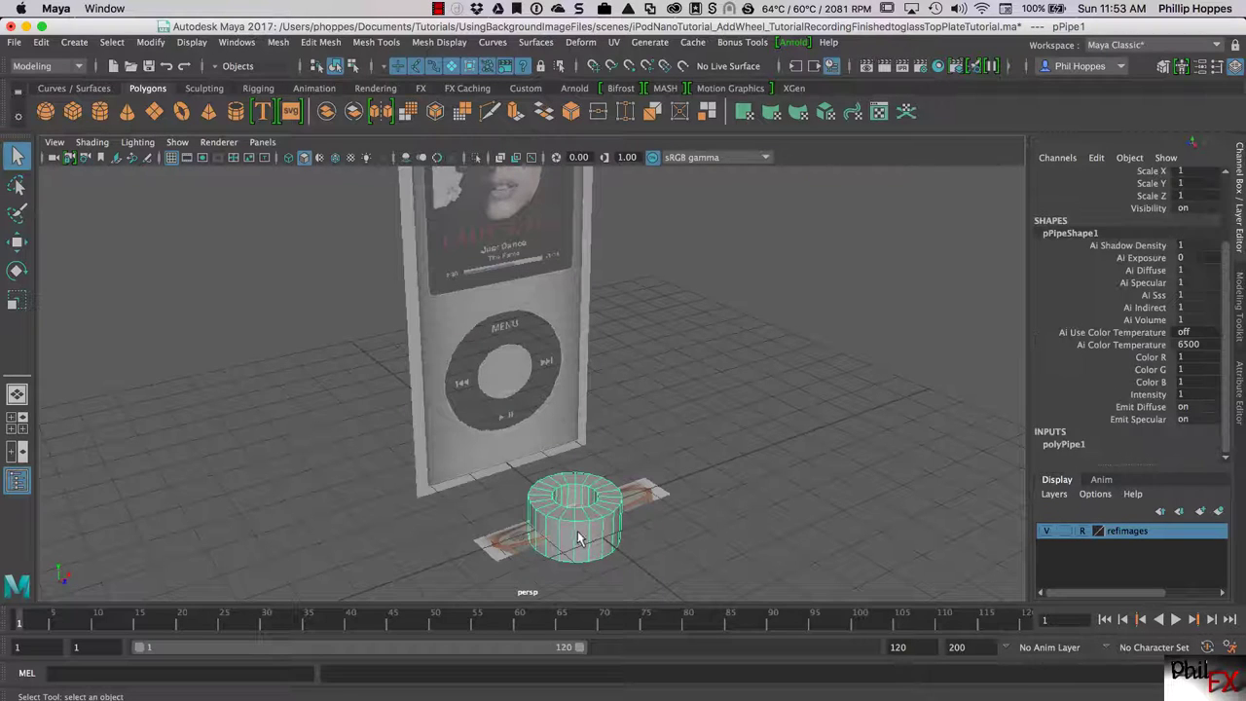
key("r")
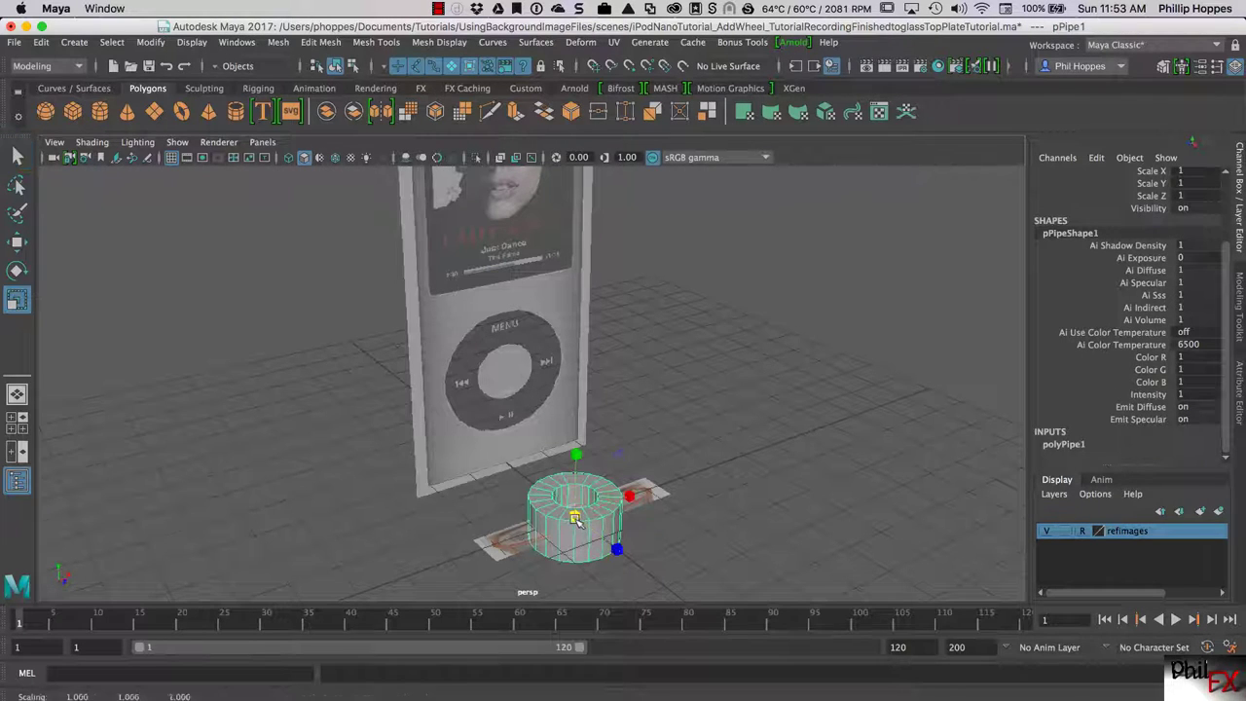
left_click_drag(574, 516, 530, 531)
key("space")
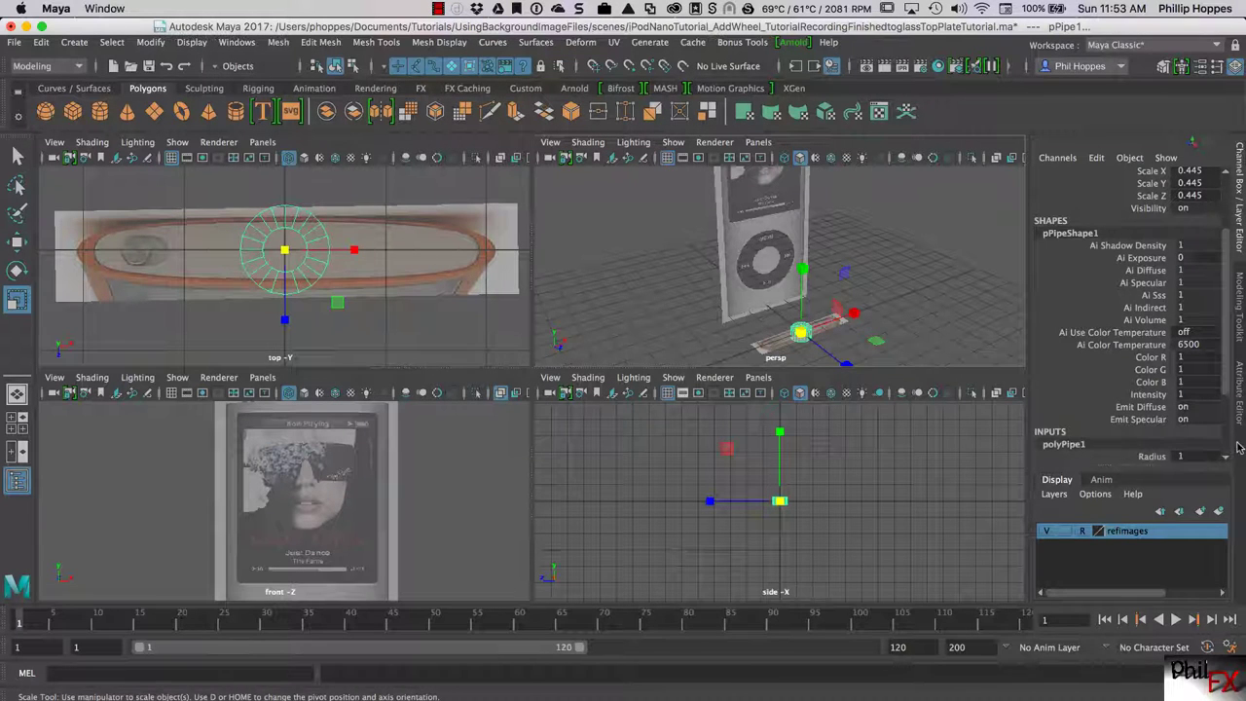
- Set polyPipe1 Radius to 0.8 and Thickness to 0.1, then stretch the ring to about 2.425 on X
left_click_drag(1230, 401, 1224, 435)
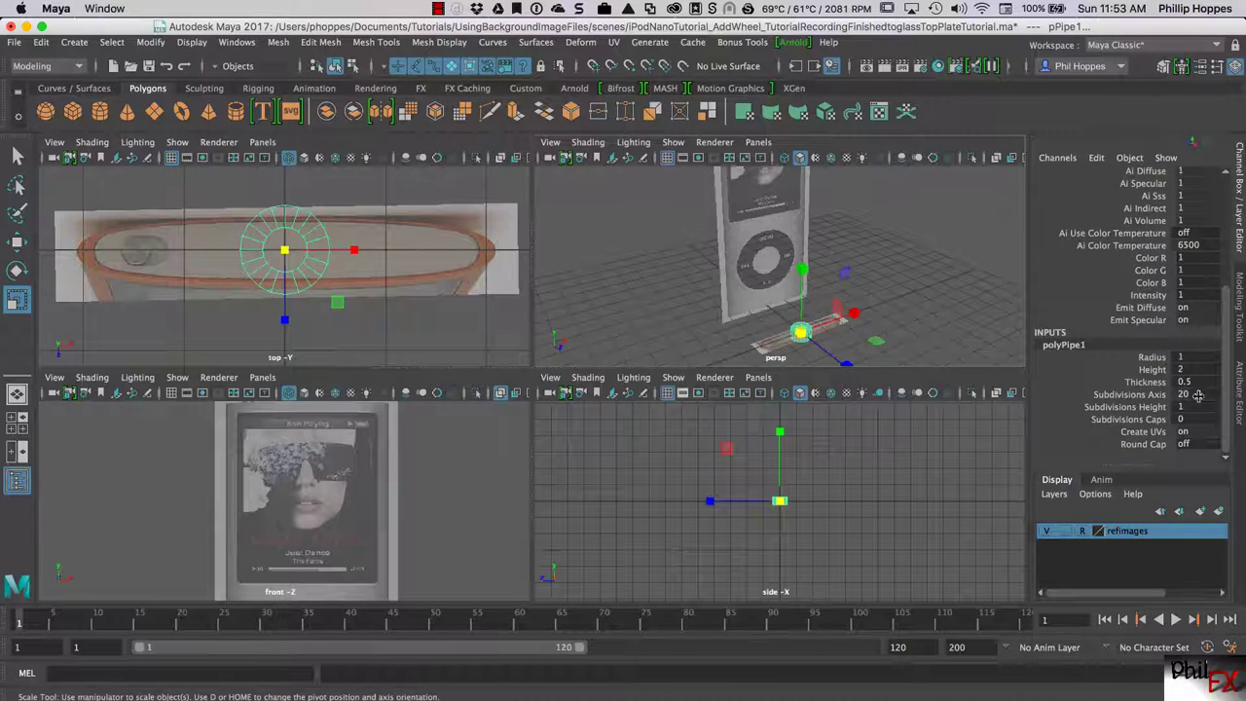
double_click(1199, 358)
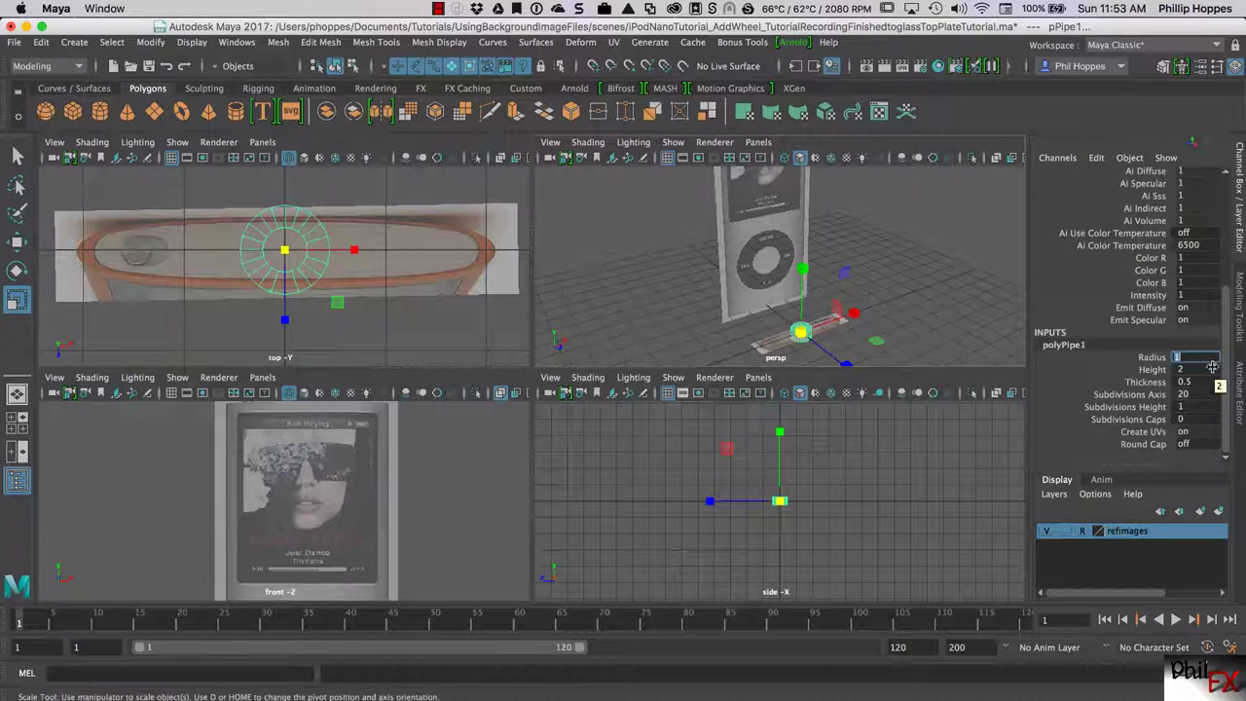
type(".8")
key("Return")
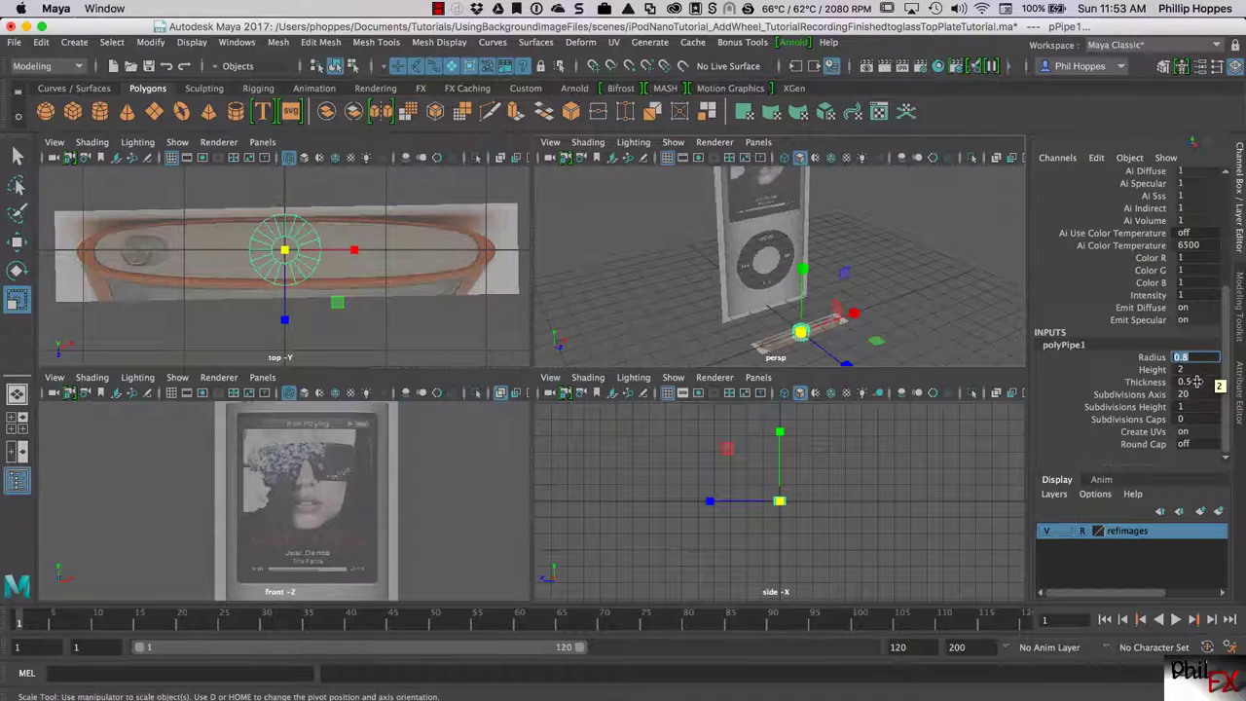
double_click(1195, 382)
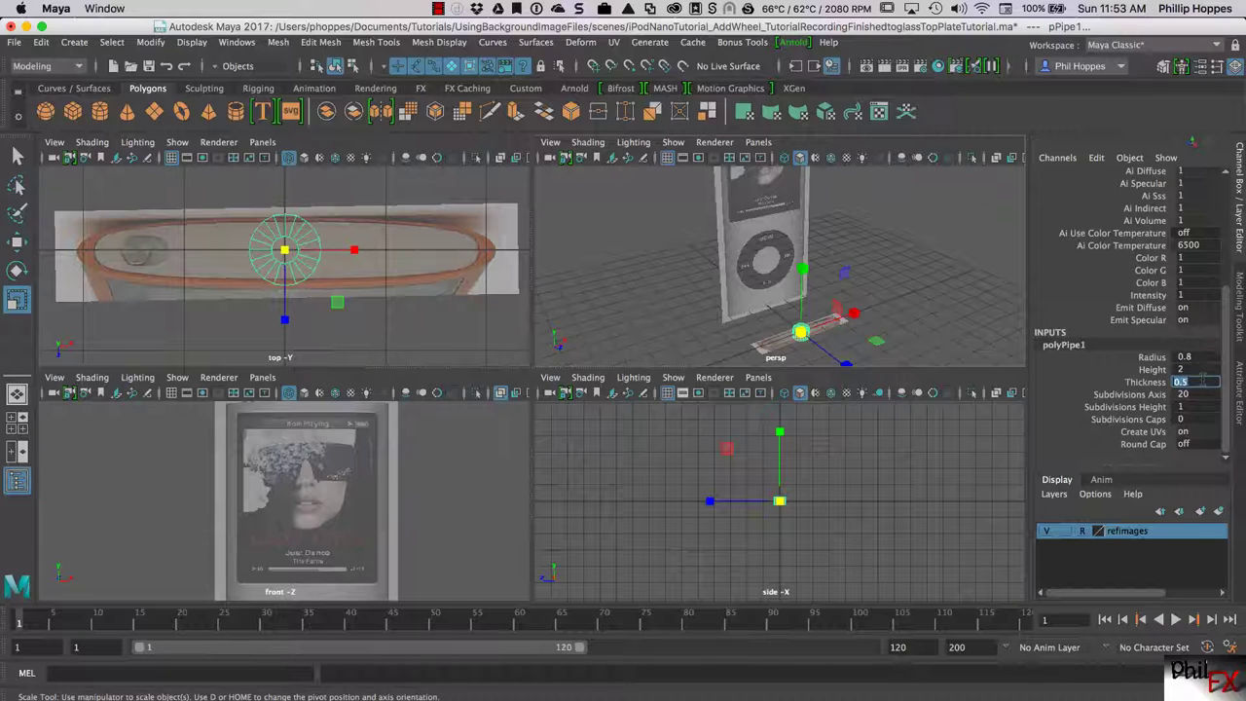
type(".1")
key("Return")
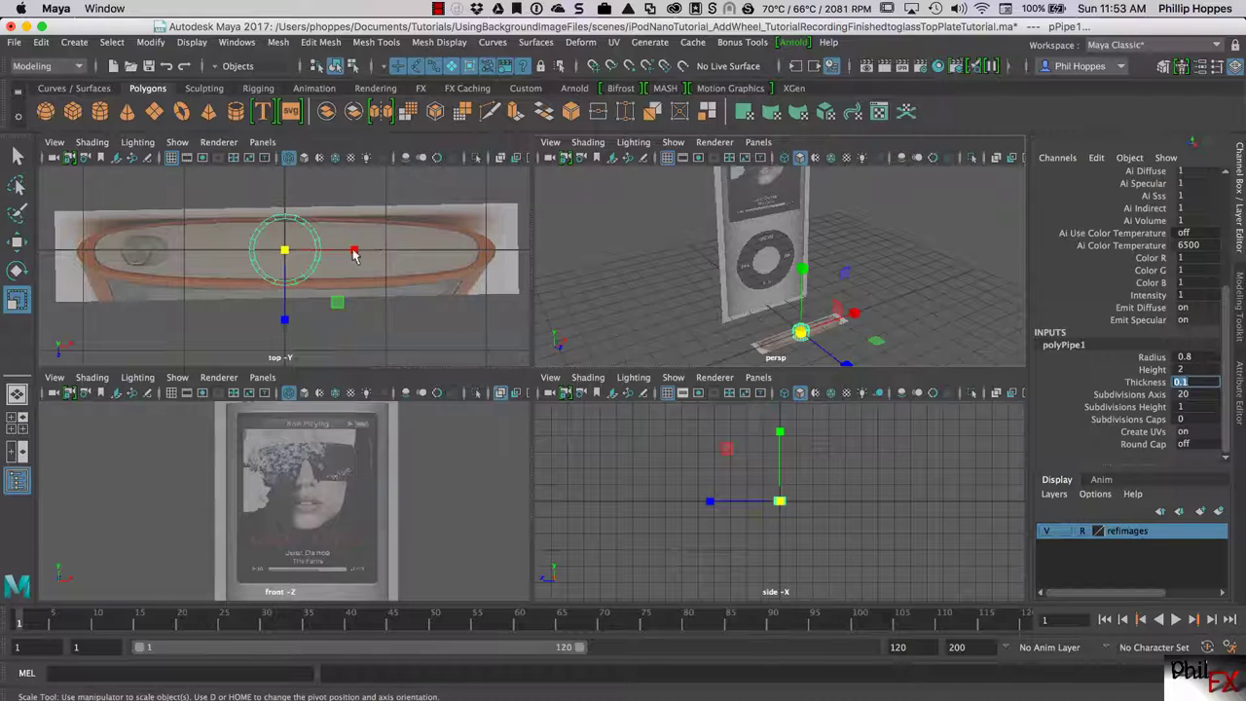
left_click_drag(354, 254, 664, 247)
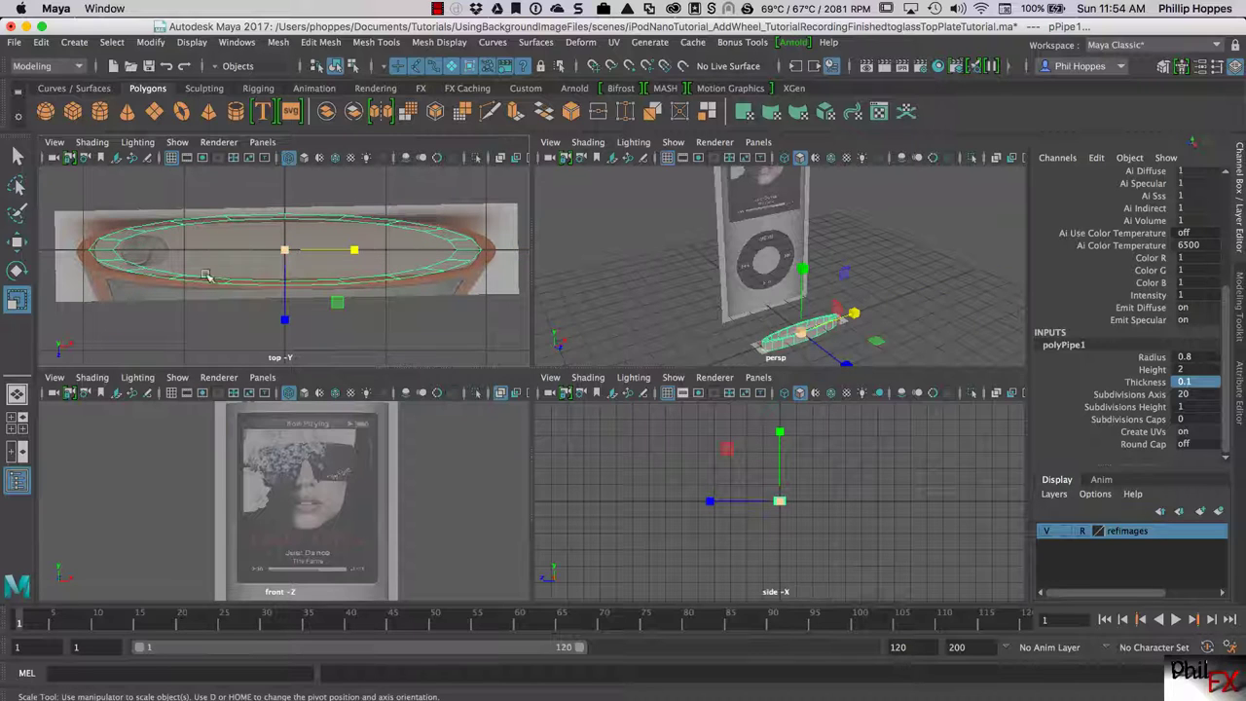
- Squash the ring to 0.361 on Z and maximize the perspective view
left_click_drag(283, 320, 289, 311)
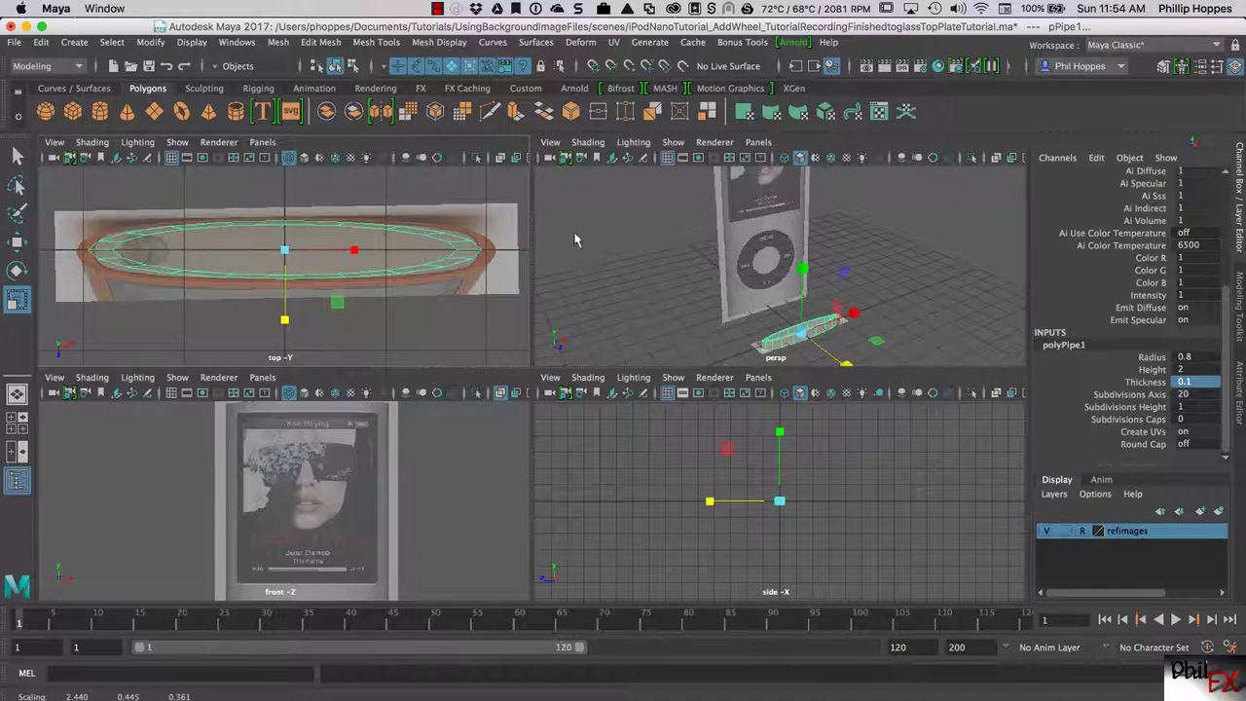
key("space")
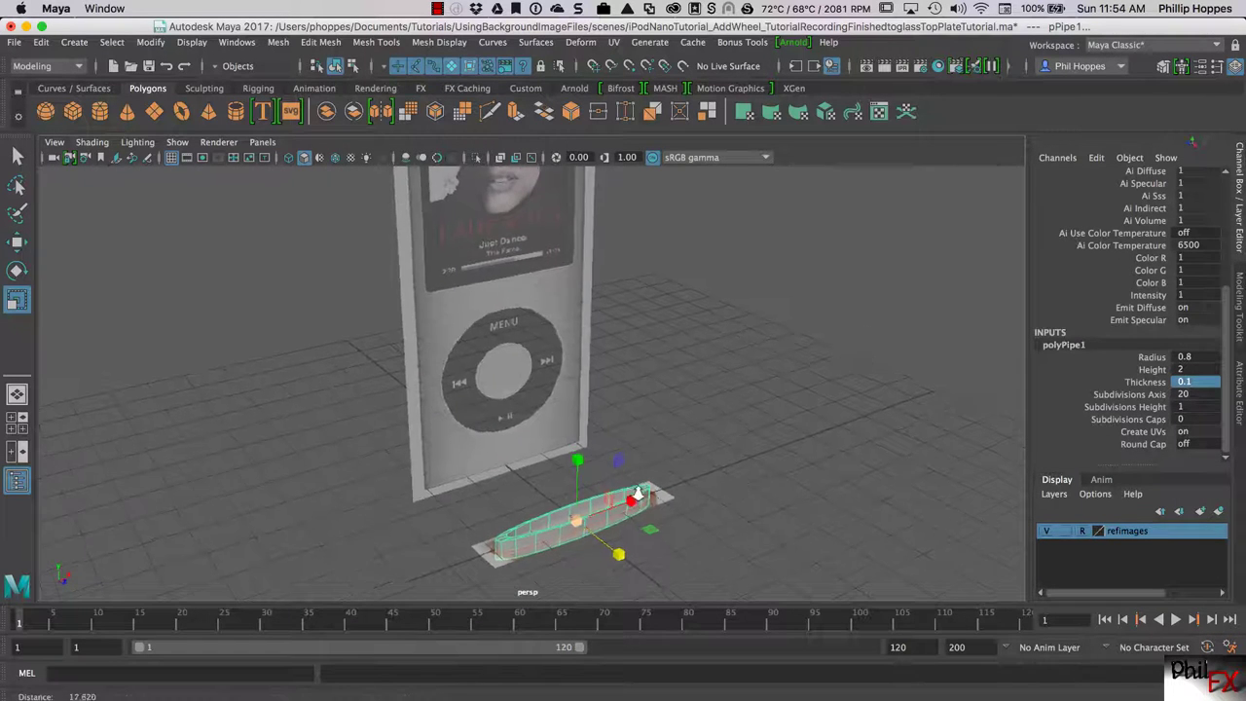
- Frame the pipe and start selecting its inner wall faces along one side
key("f")
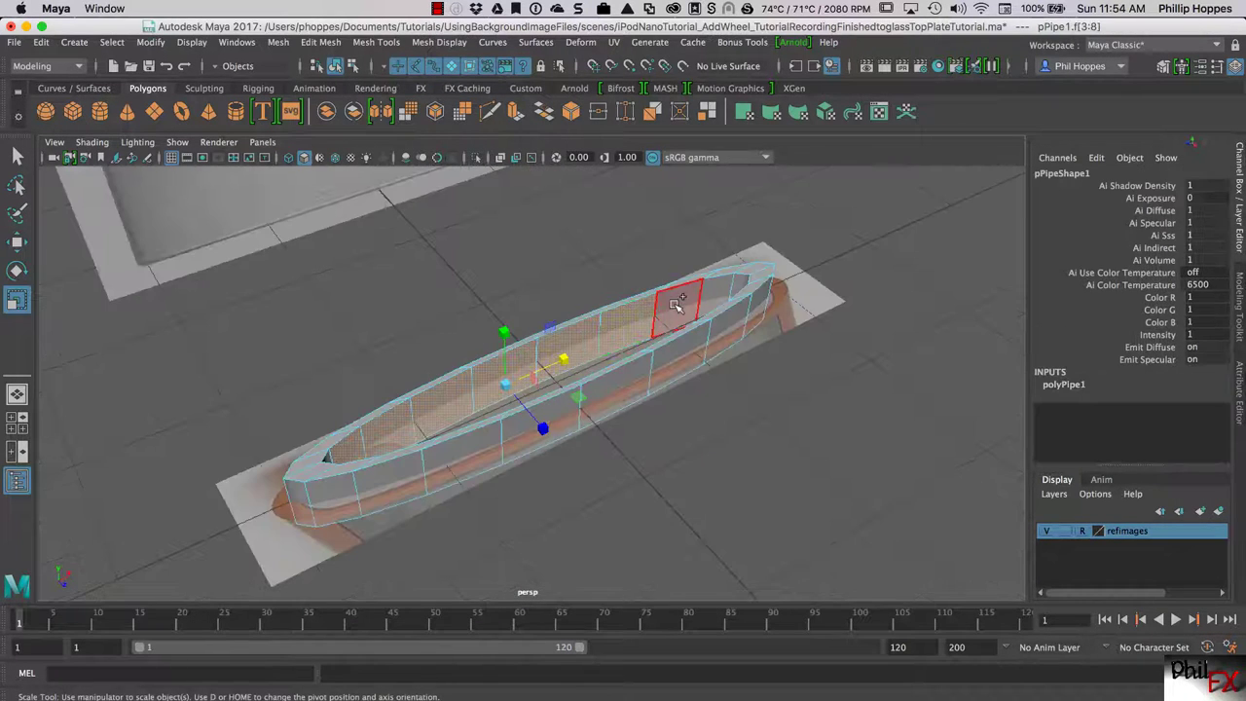
left_click(574, 340, "shift")
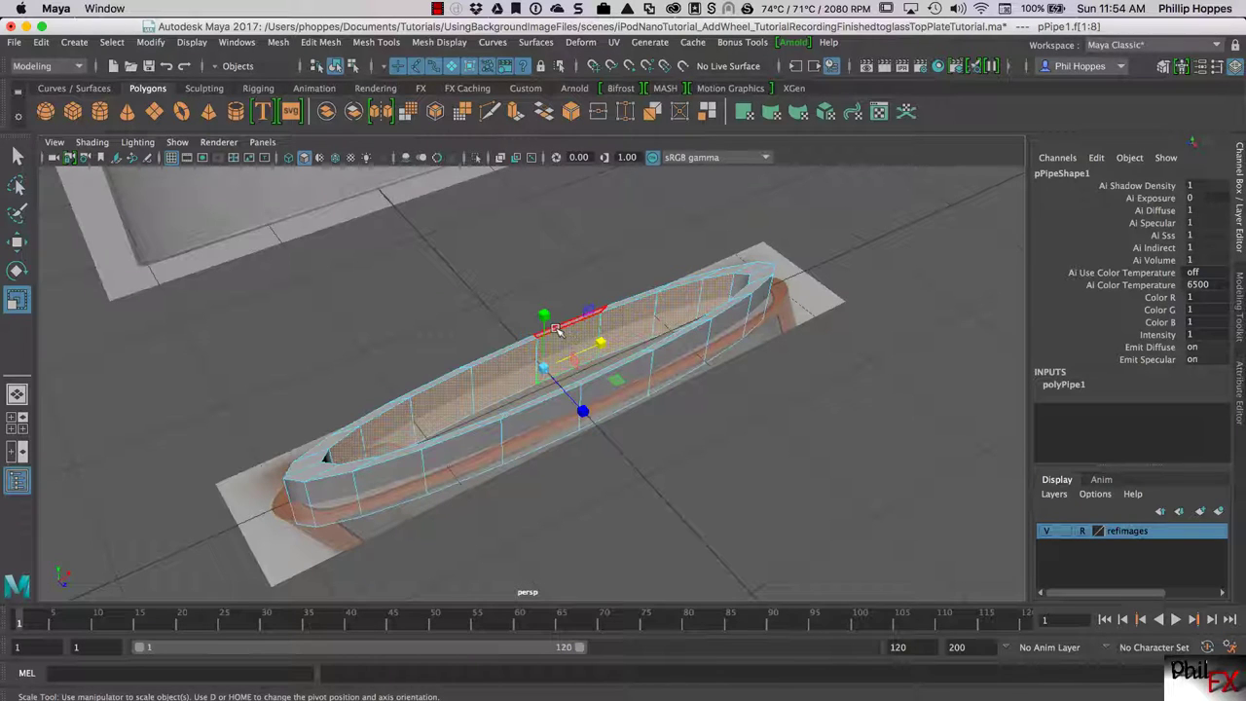
key("q")
left_click_drag(595, 365, 431, 384, "alt")
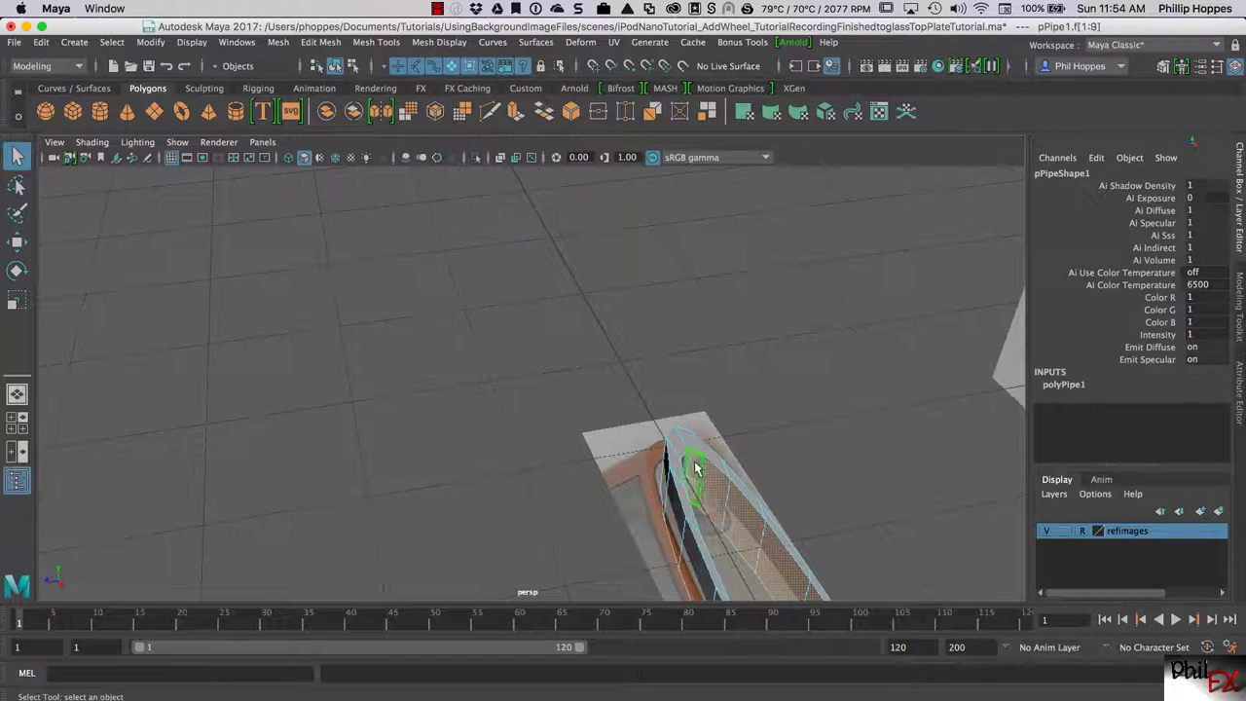
left_click(695, 468, "shift")
right_click_drag(742, 488, 717, 306, "alt")
left_click(783, 392, "shift")
left_click(745, 397, "shift")
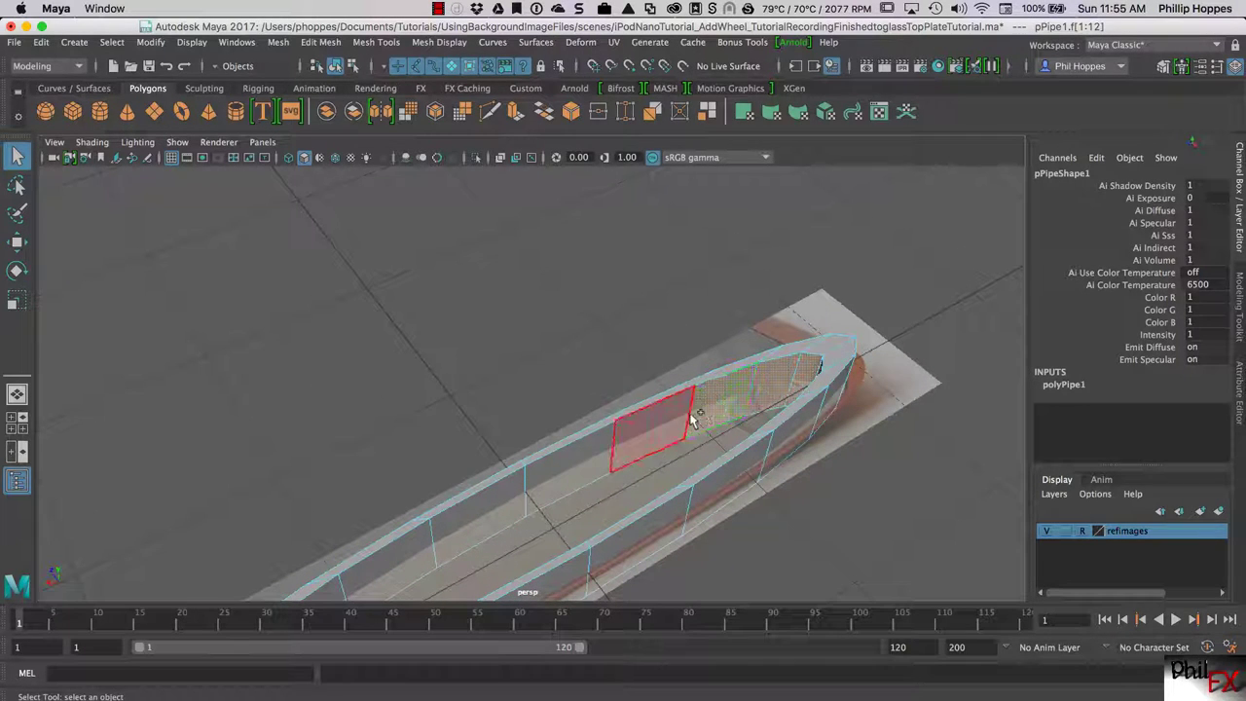
left_click(644, 430, "shift")
left_click(574, 465, "shift")
left_click(481, 511, "shift")
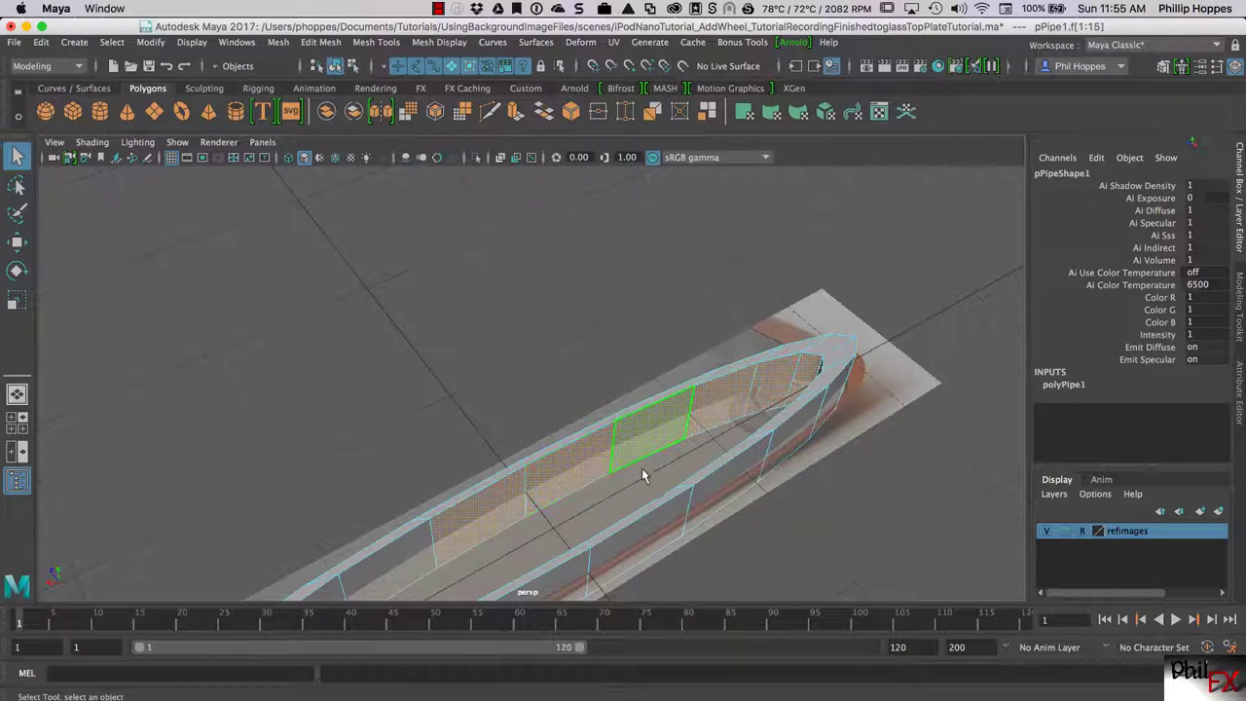
- Select the remaining inner faces up to the tip and delete them
left_click_drag(645, 473, 320, 529, "alt")
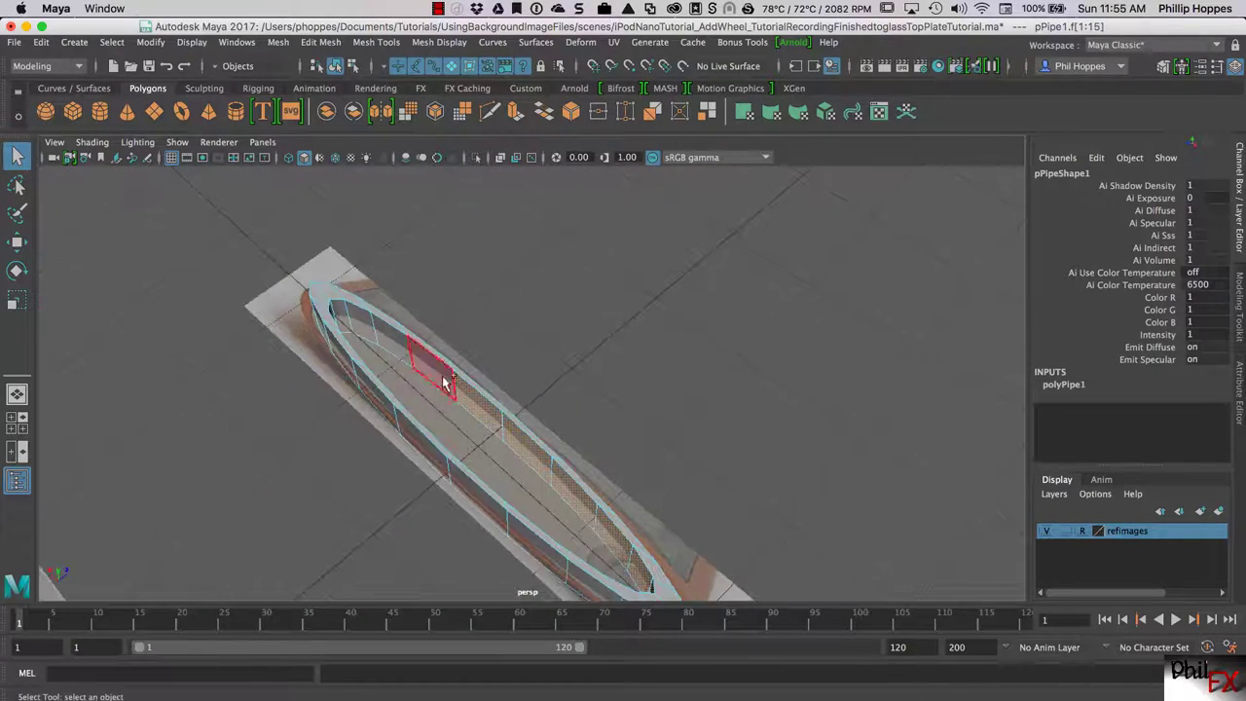
left_click(403, 357, "shift")
left_click(375, 331, "shift")
left_click(350, 324, "shift")
left_click(349, 322, "shift")
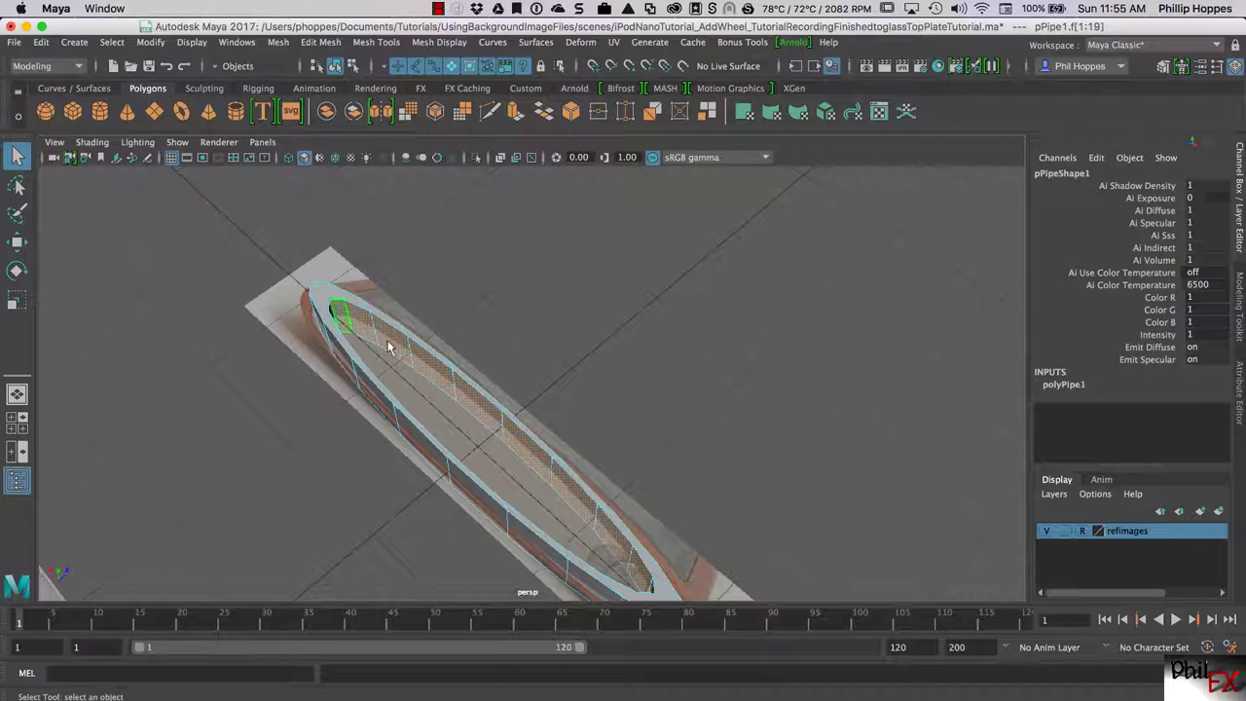
left_click_drag(428, 390, 331, 370, "alt")
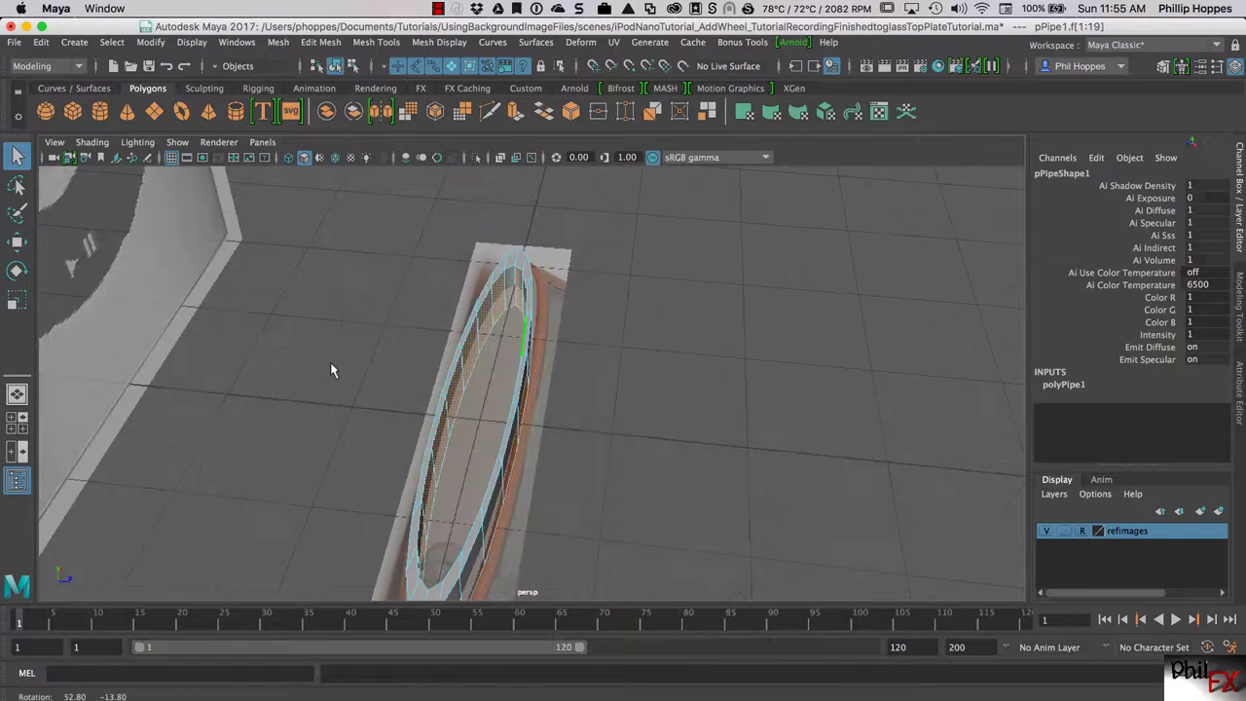
left_click(508, 286, "shift")
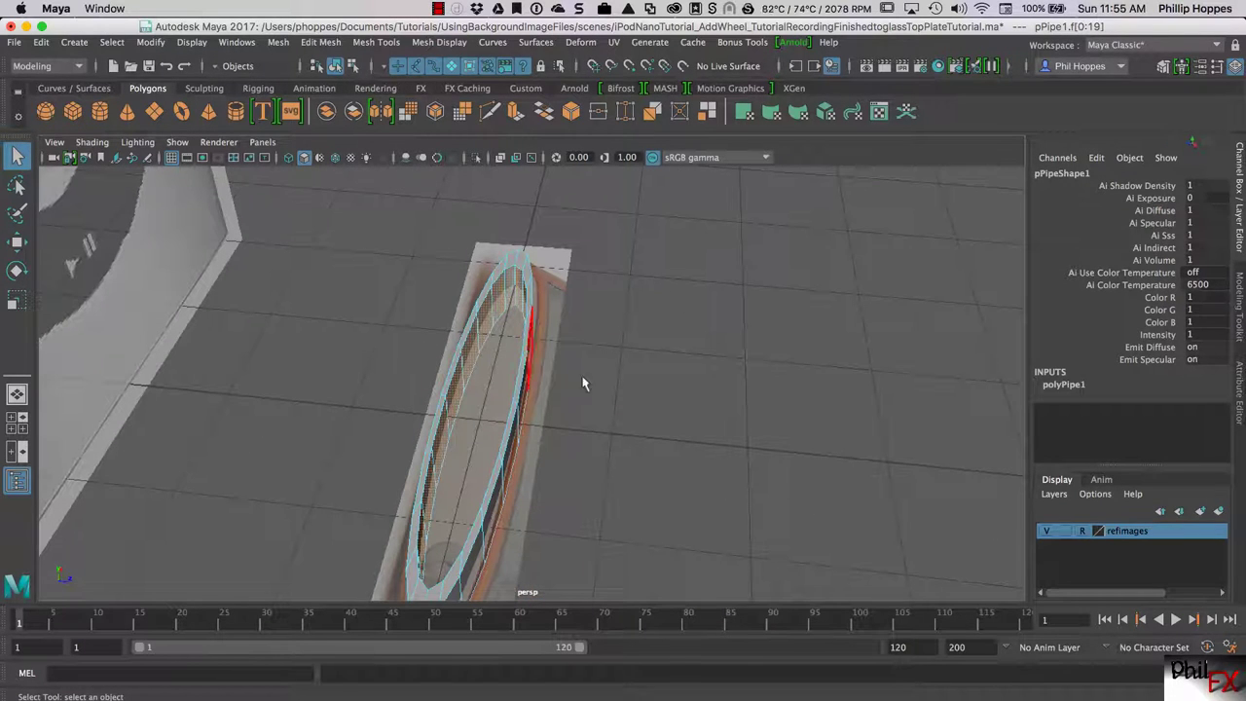
left_click(749, 365)
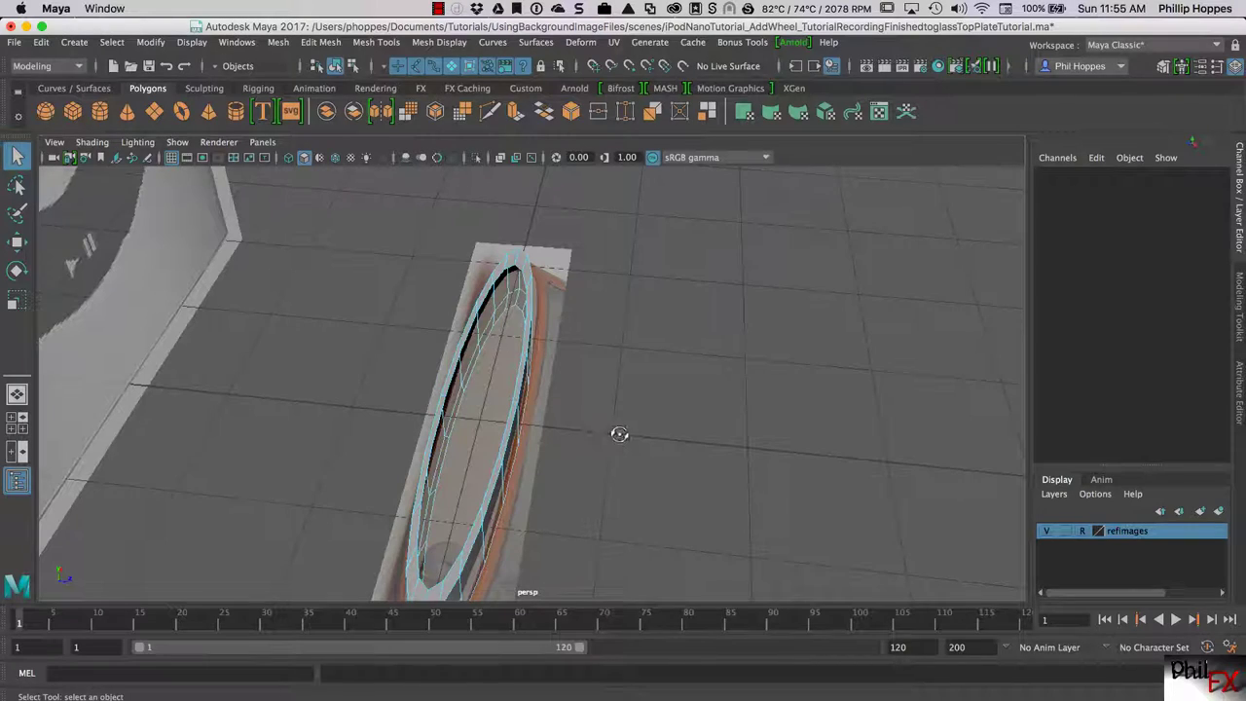
- Select two rim edges and bridge them with Bridge in the Modeling Toolkit
left_click_drag(619, 434, 664, 444, "alt")
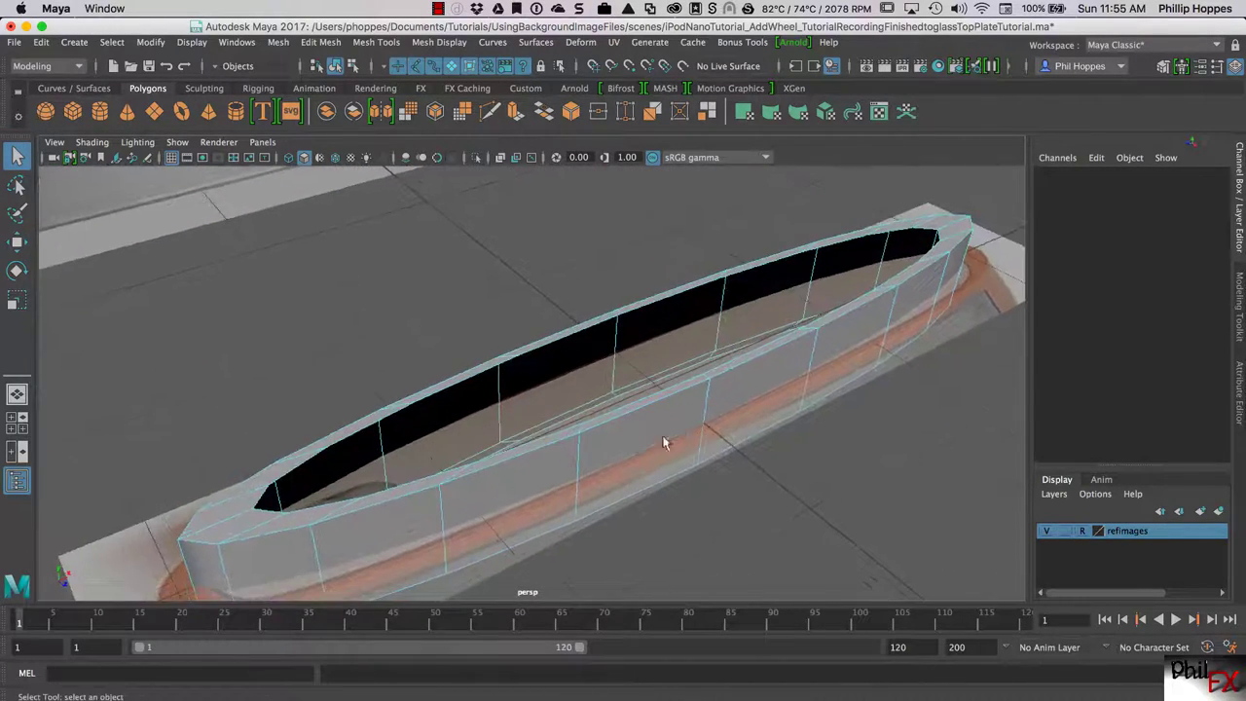
right_click_drag(457, 336, 459, 294)
left_click(446, 395)
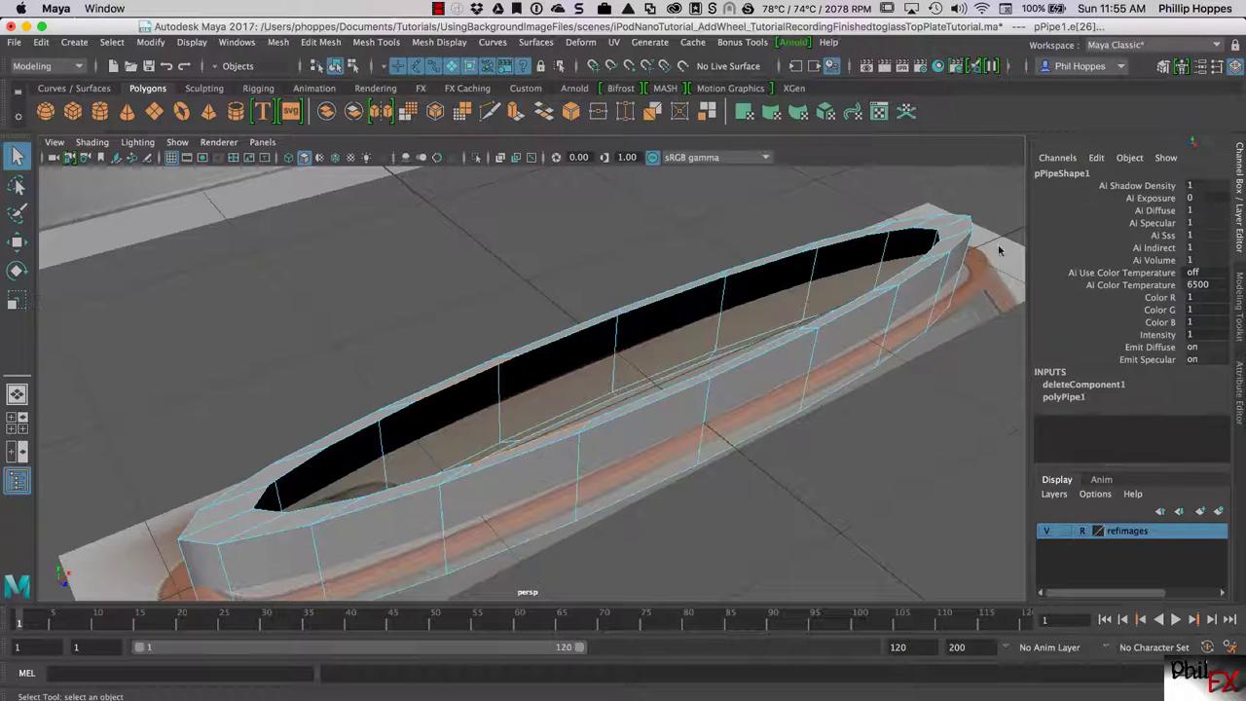
left_click(1164, 66)
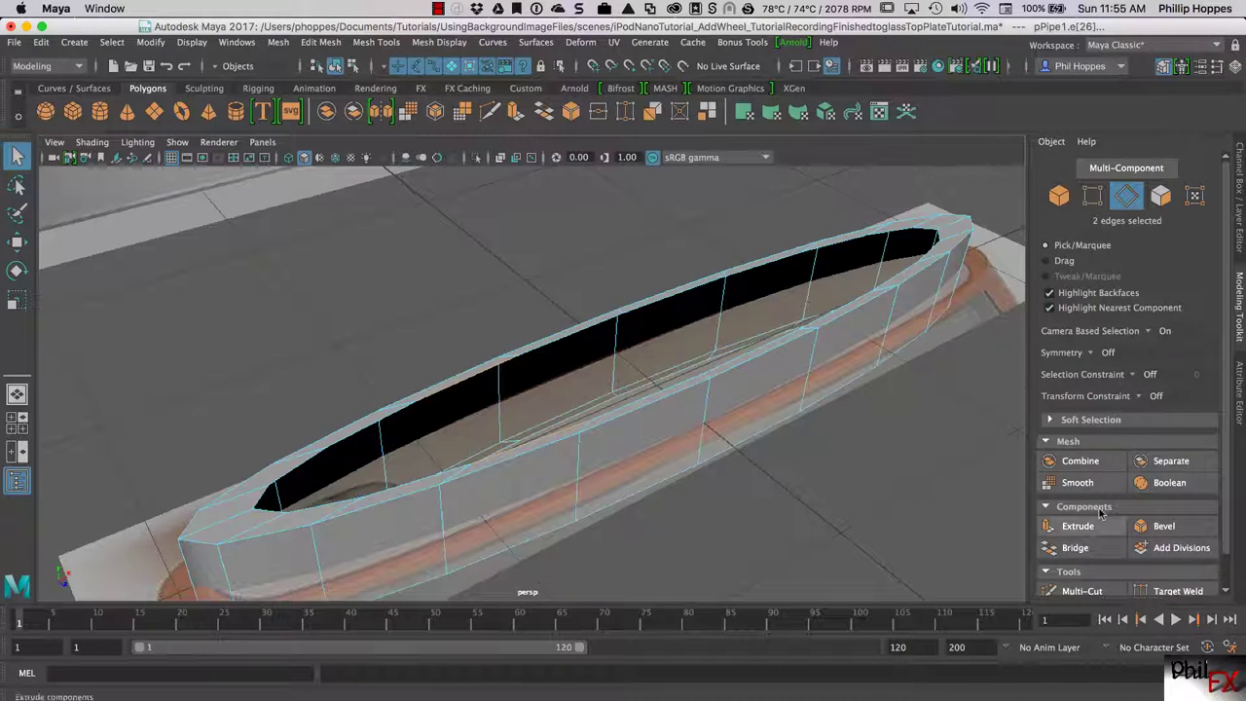
left_click(1074, 547)
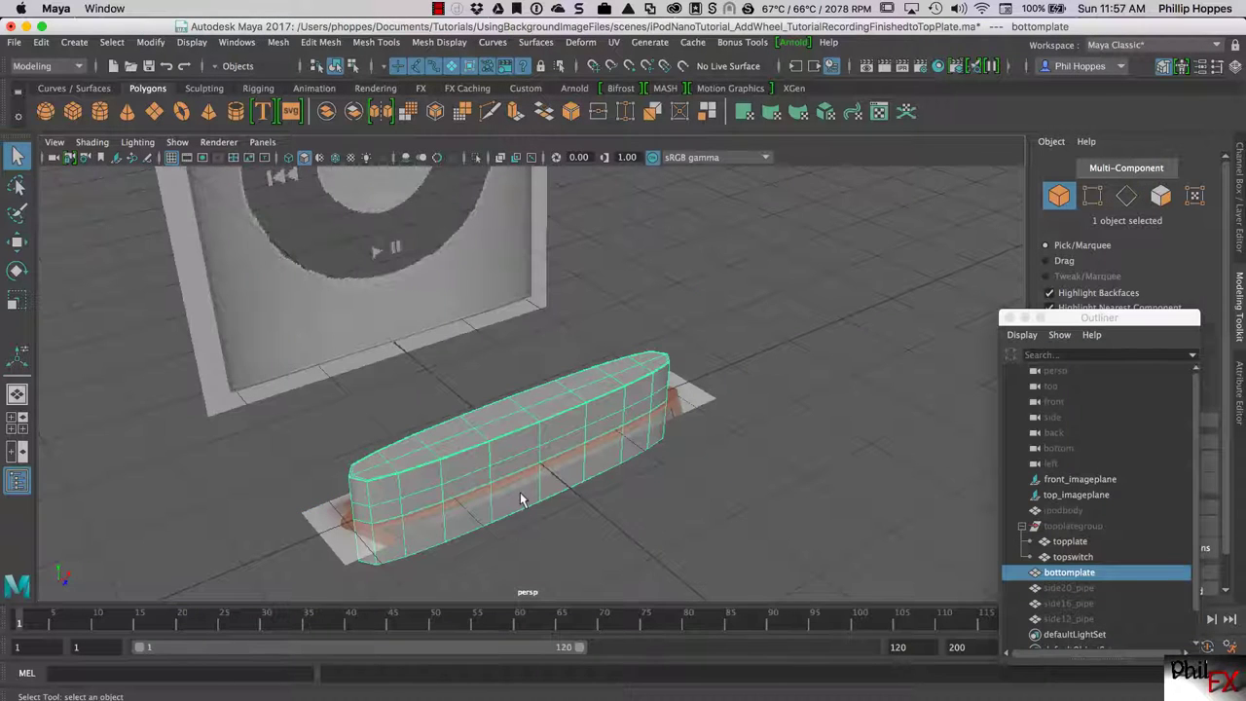
left_click_drag(520, 500, 438, 484, "alt")
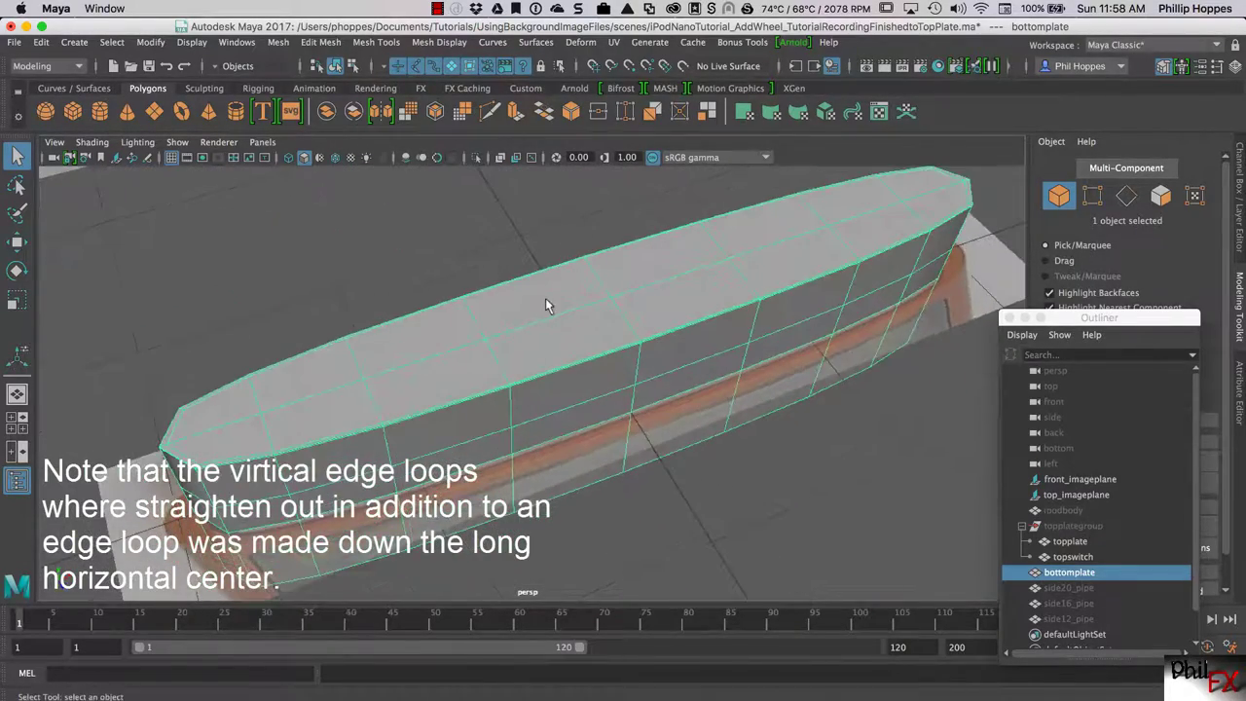
key("space")
key("space")
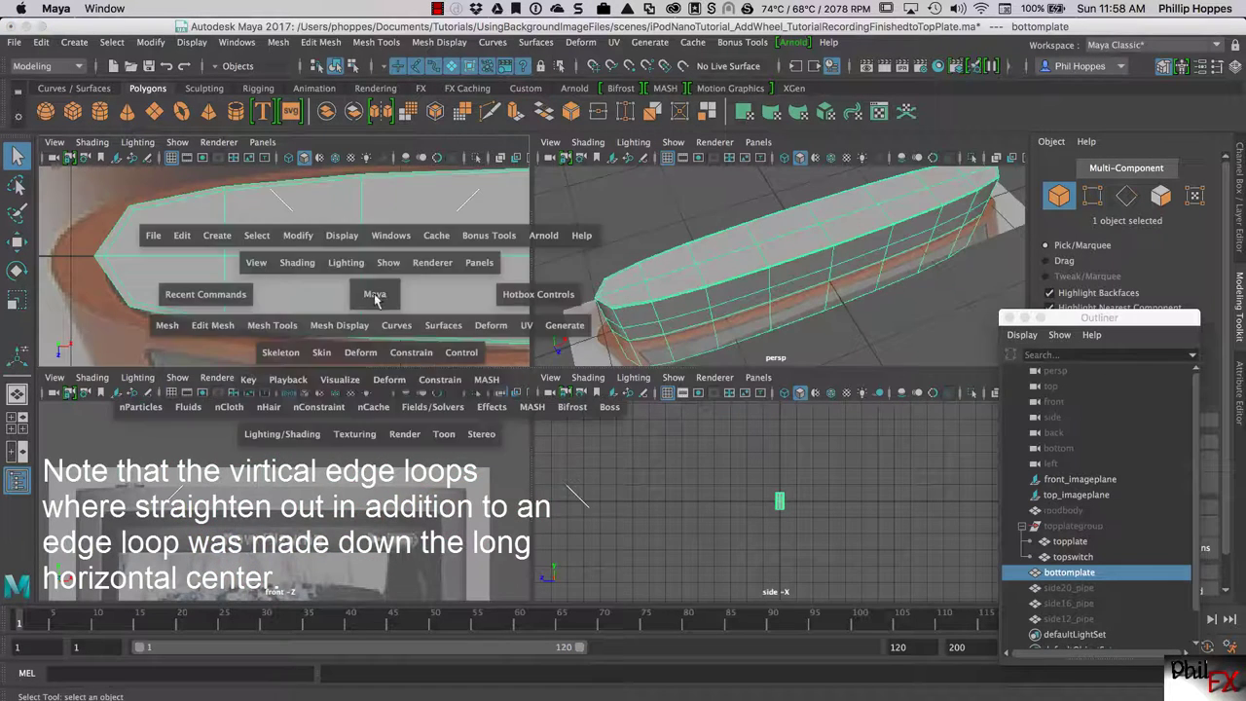
key("space")
scroll(574, 366, "down", 6)
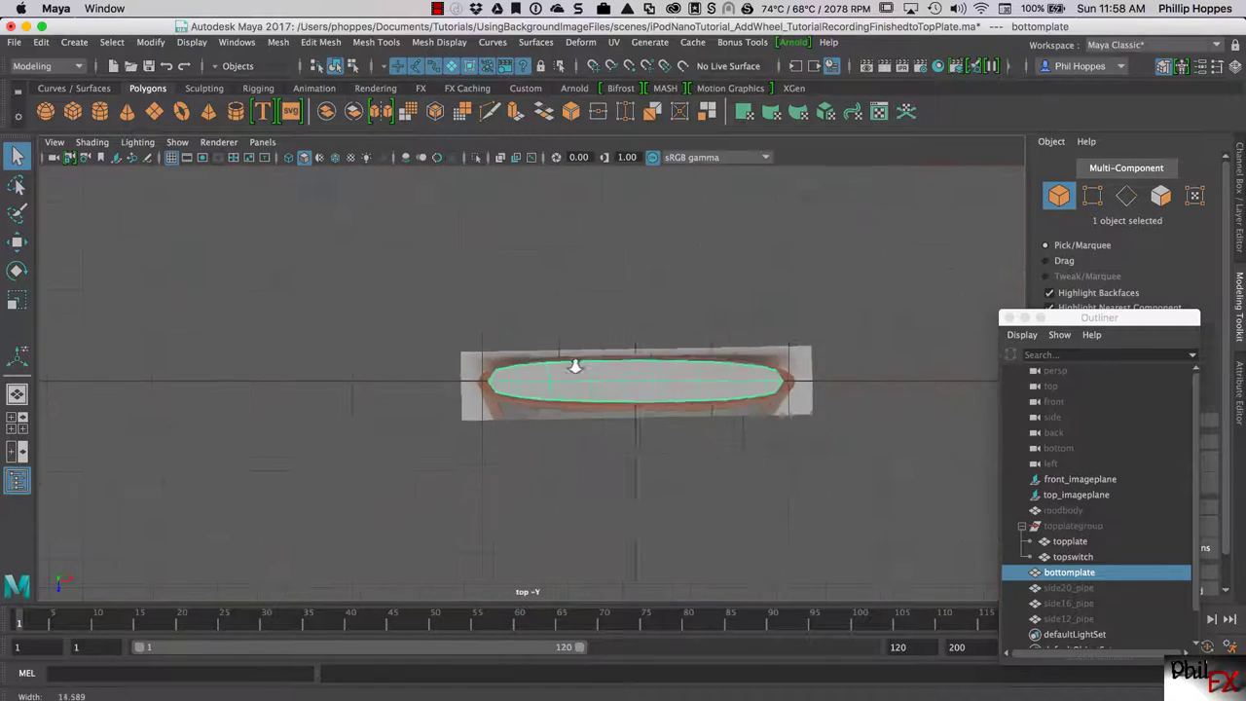
scroll(574, 366, "up", 3)
key("4")
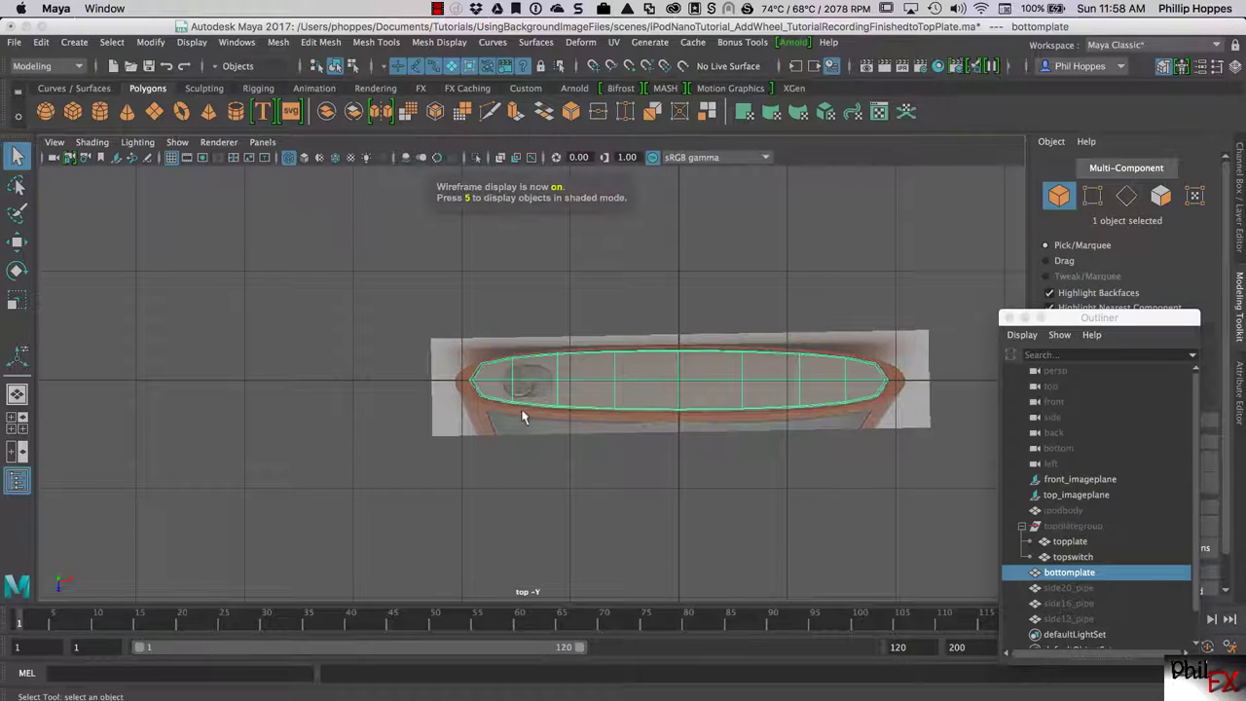
key("3")
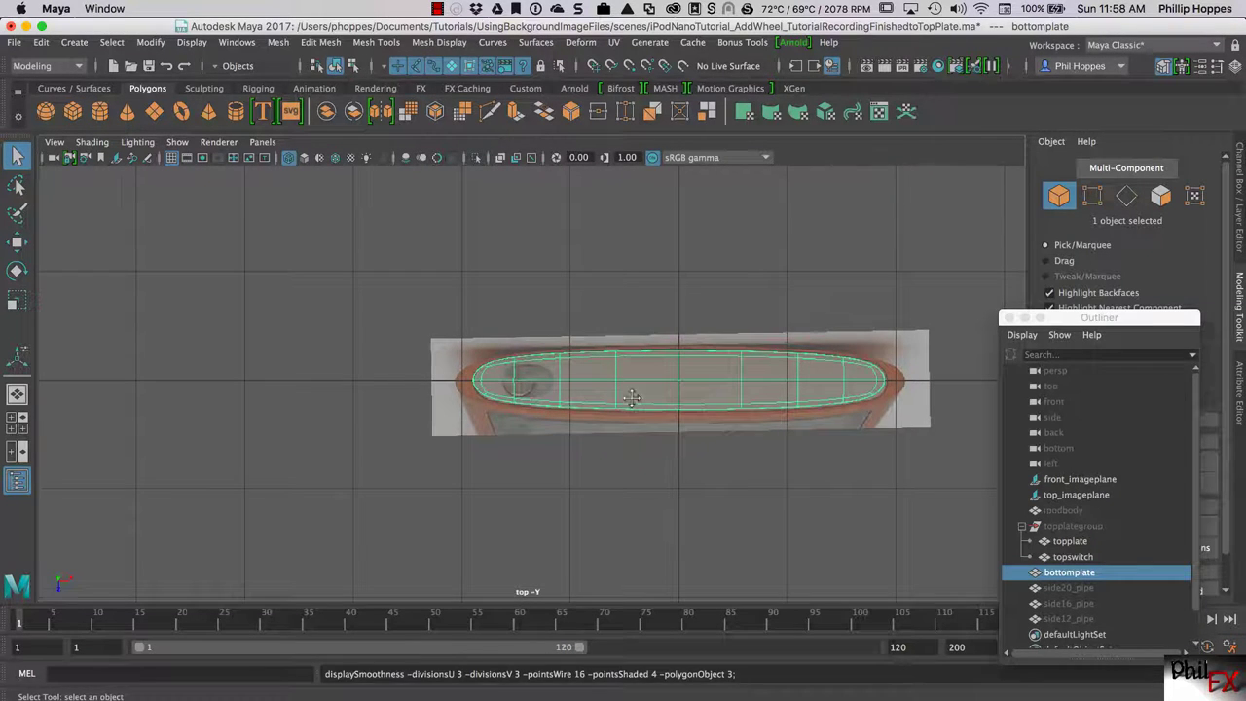
scroll(632, 397, "up", 5)
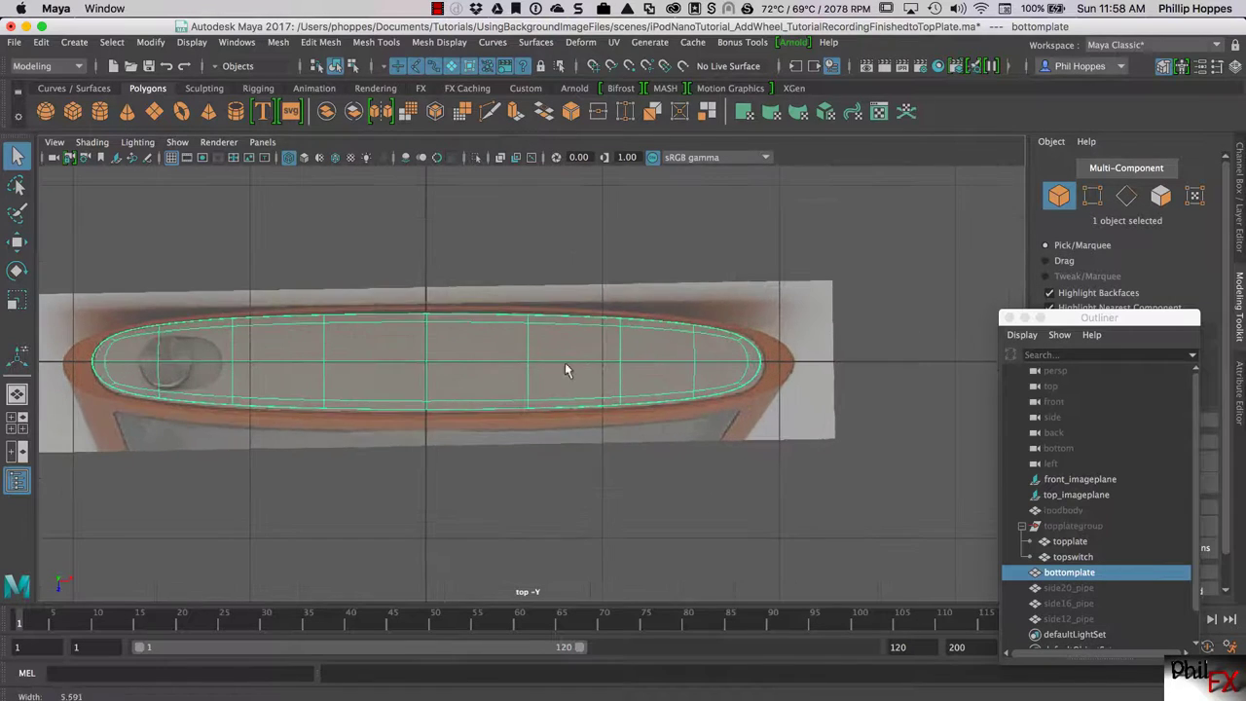
scroll(536, 353, "up", 3)
scroll(545, 345, "down", 3)
scroll(521, 354, "up", 1)
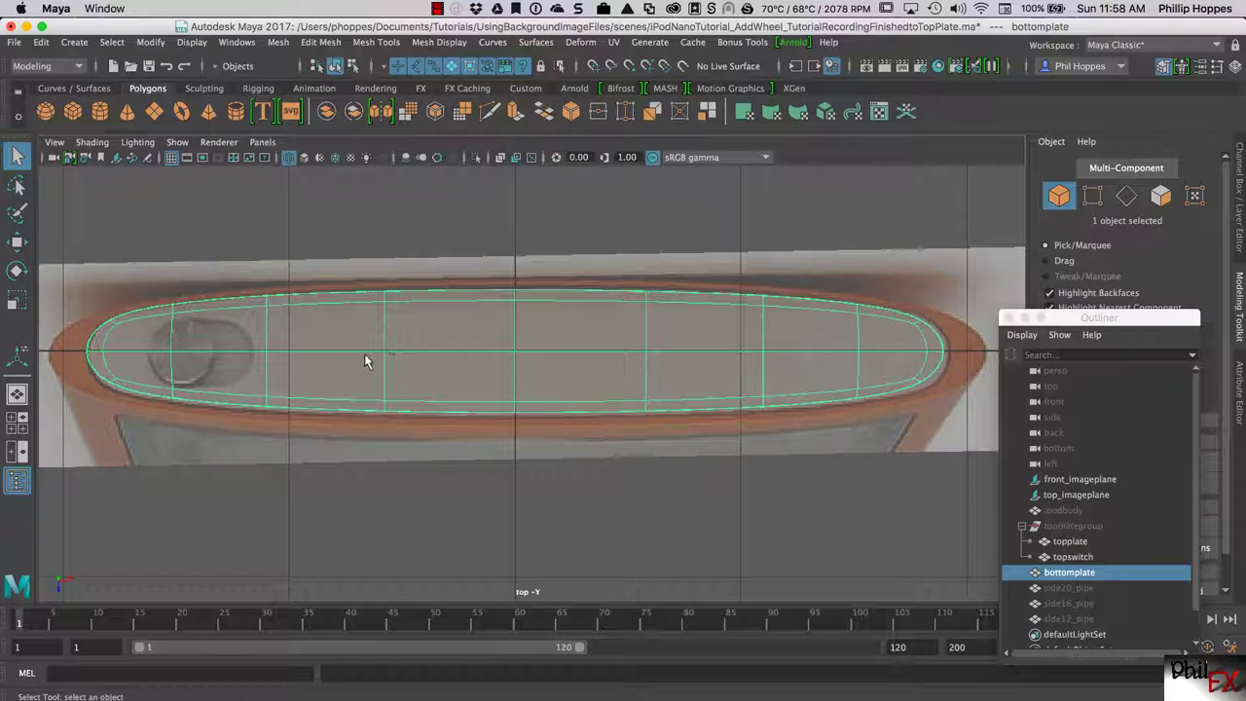
key("1")
key("space")
key("space")
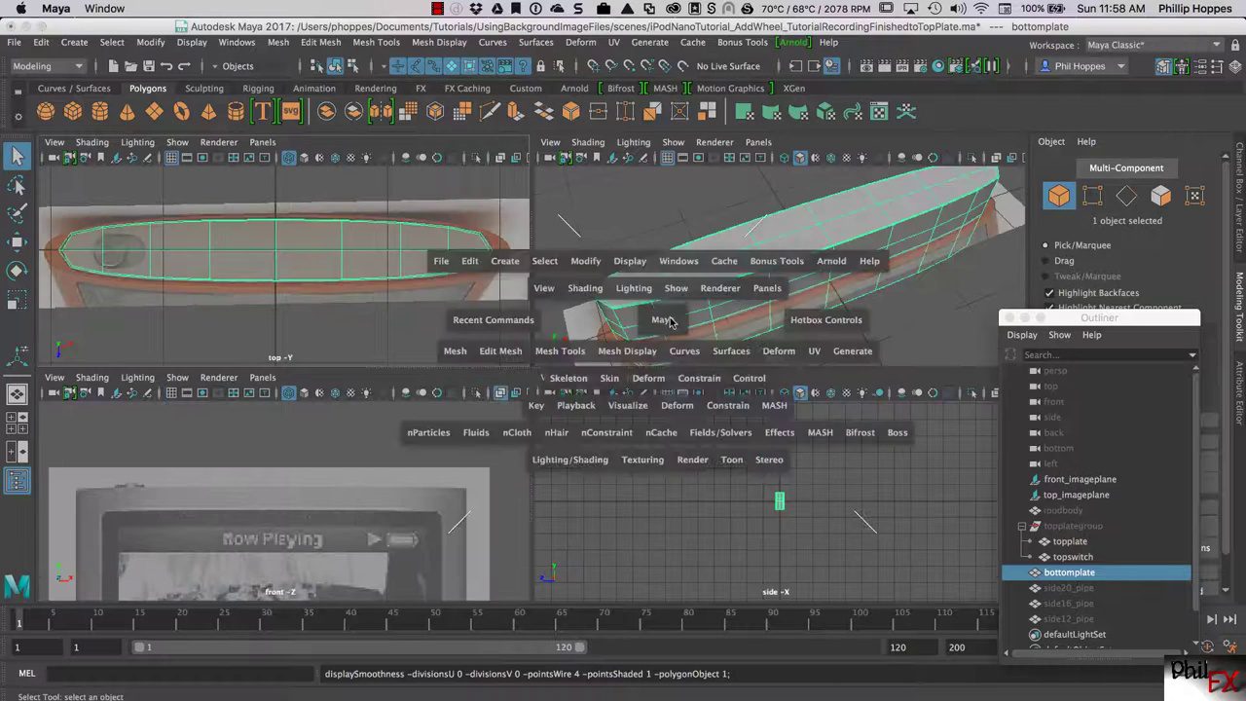
scroll(662, 363, "down", 10)
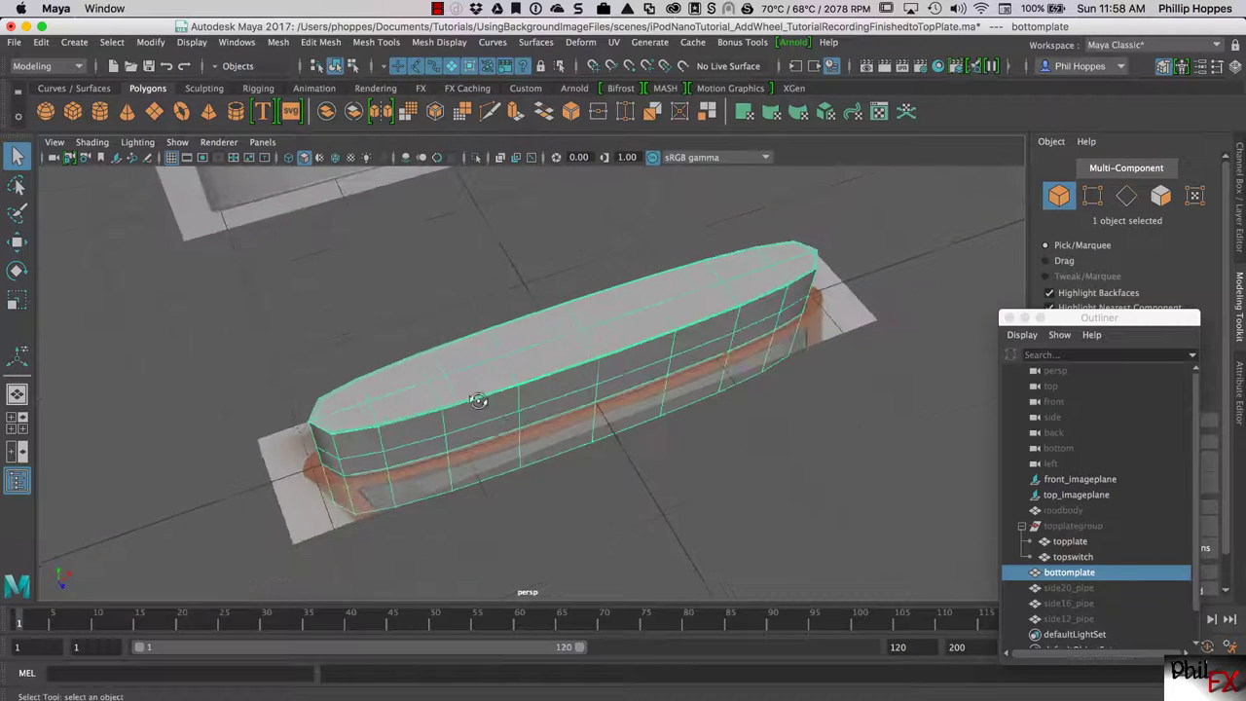
- Move and resize the floating Outliner away from the plate, then close it
left_click_drag(484, 402, 483, 383, "alt")
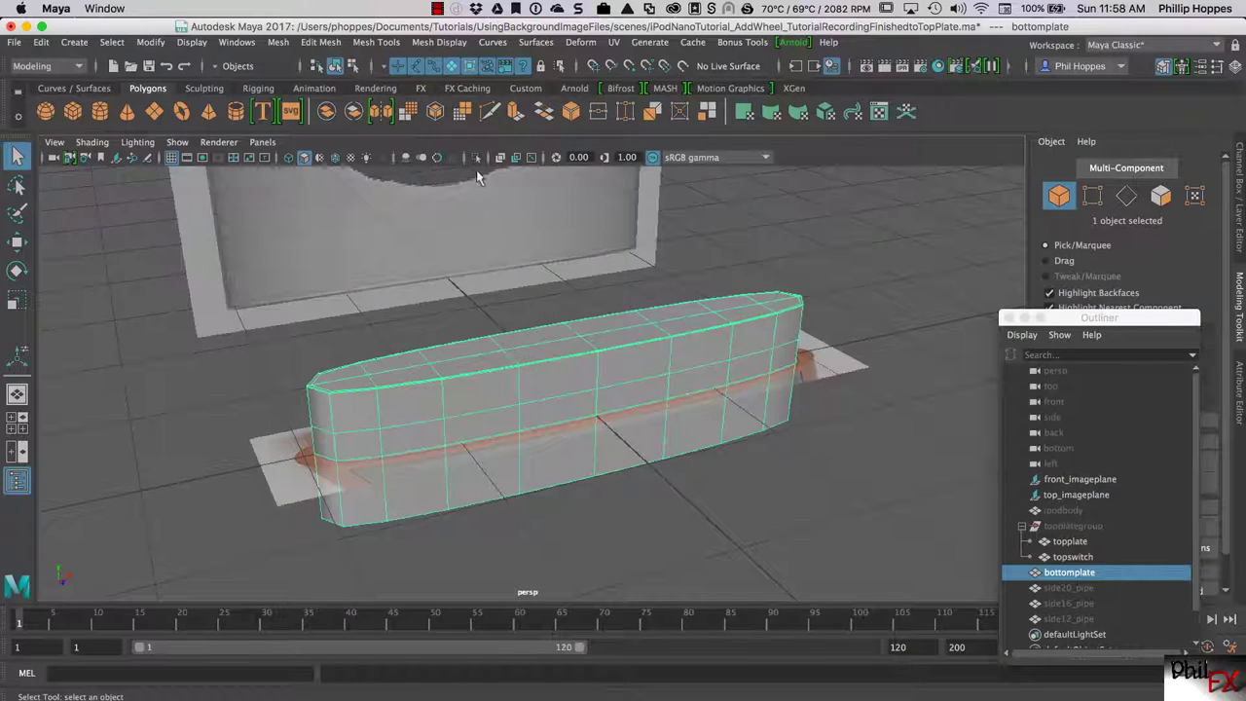
left_click_drag(1100, 321, 177, 107)
left_click_drag(271, 452, 308, 502)
left_click_drag(209, 104, 179, 159)
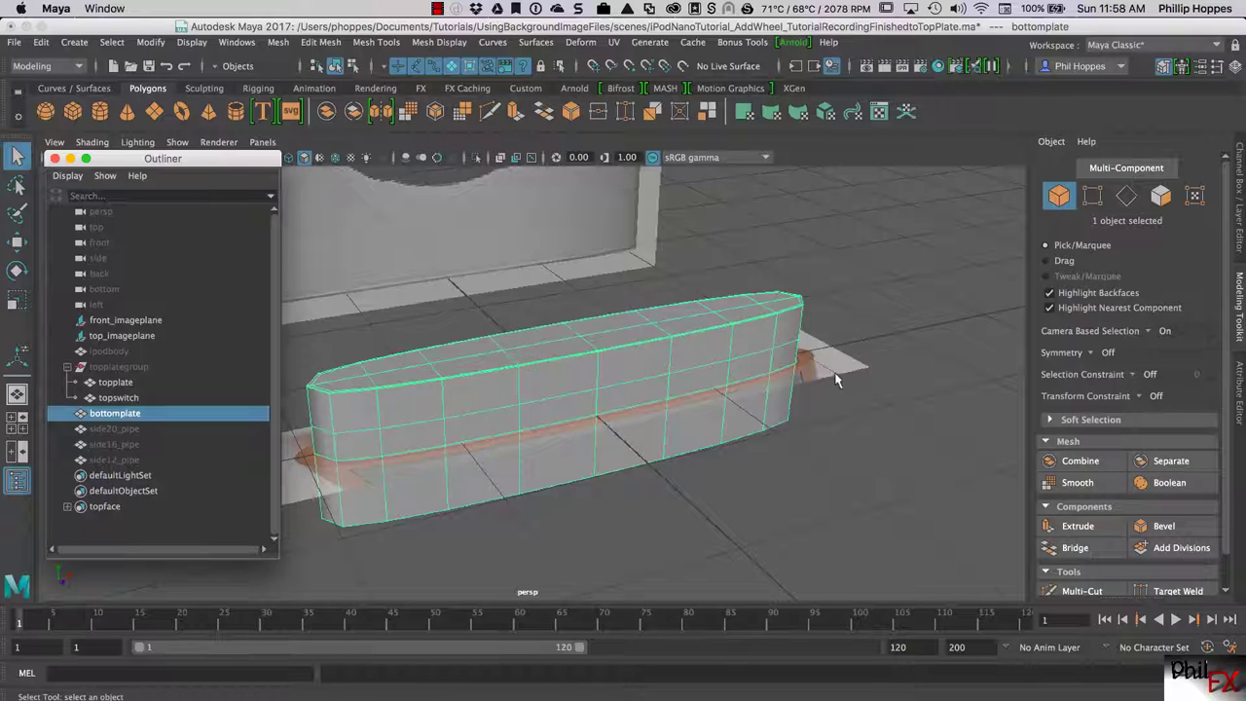
left_click_drag(195, 159, 1018, 409)
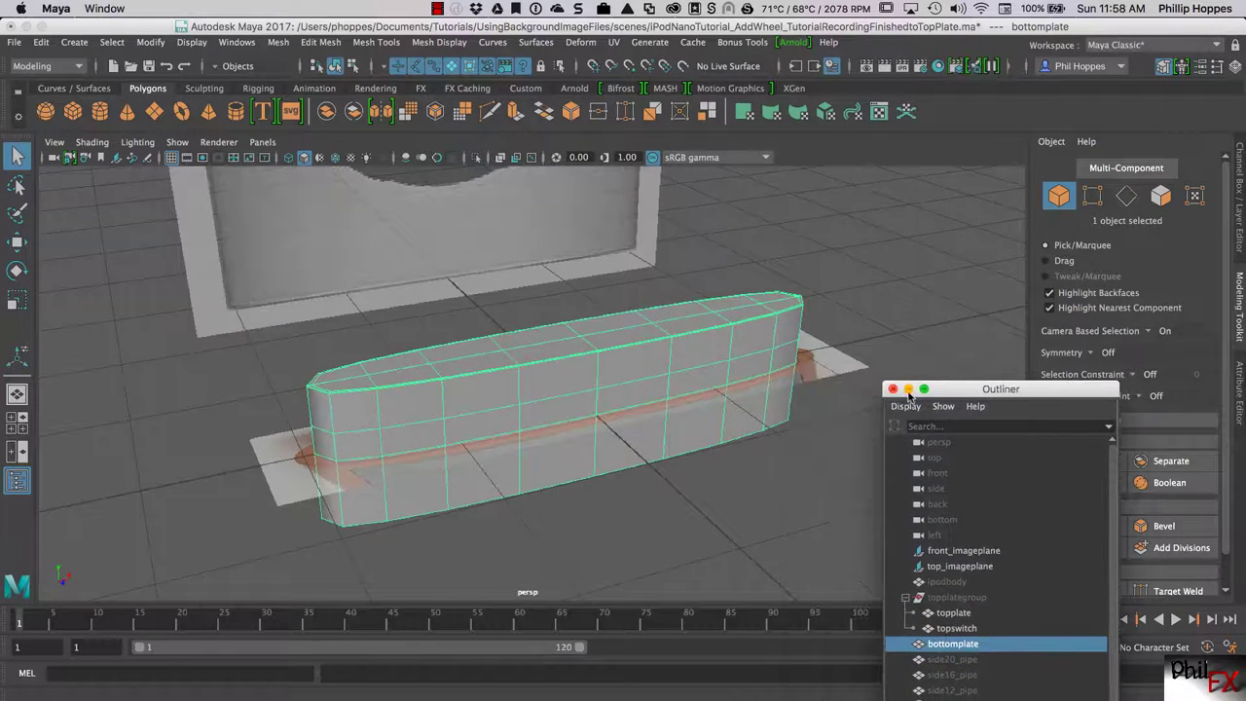
left_click(878, 408)
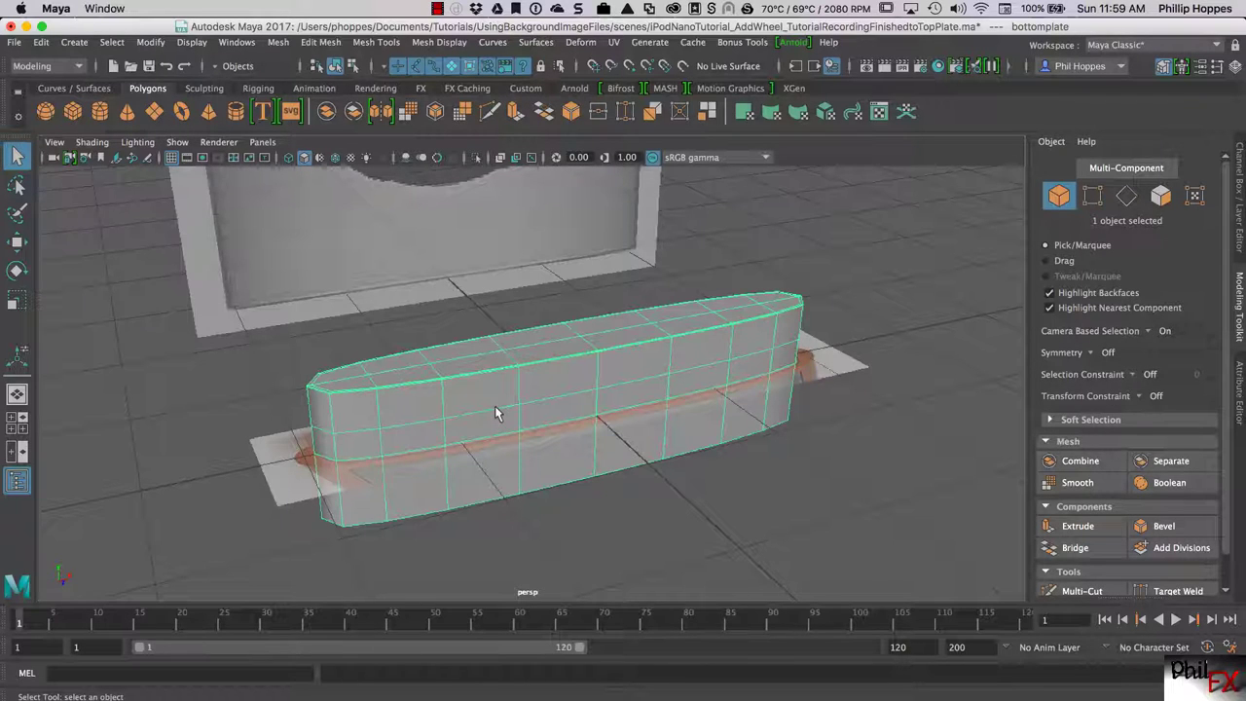
- Hide the selected mesh, give the new pipe 12 axis subdivisions, and scale its width to about 0.41
key("ctrl+h")
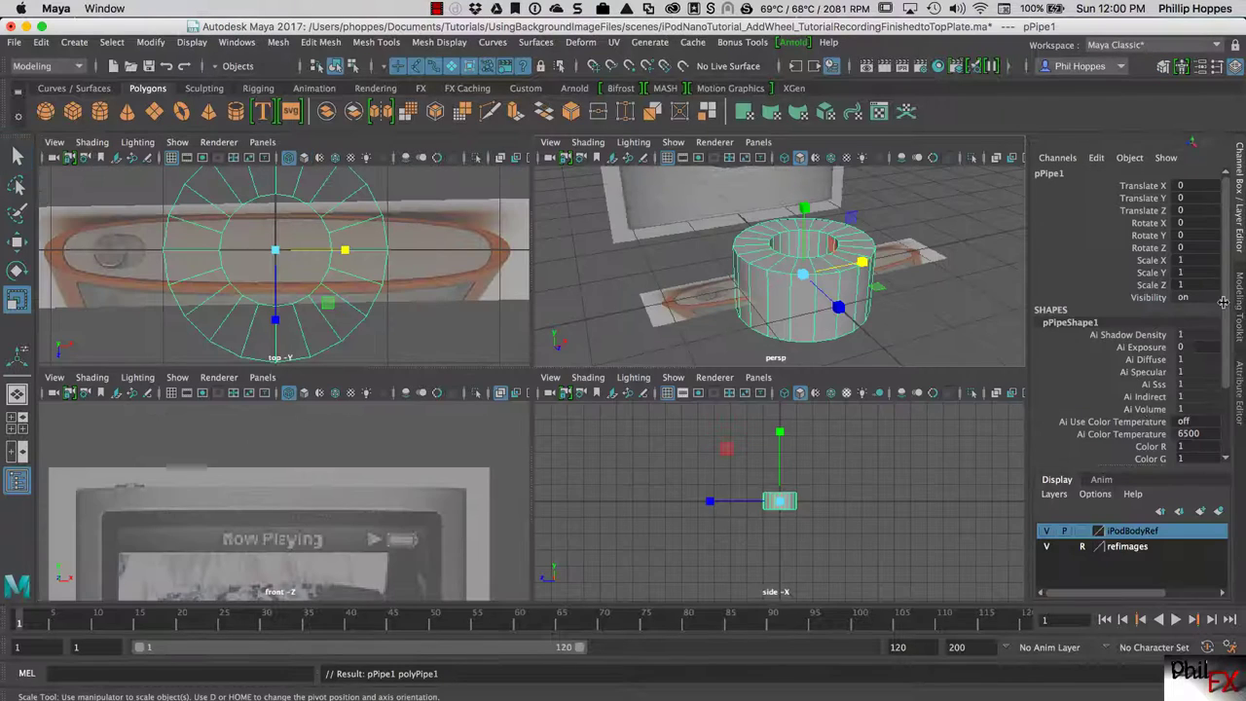
left_click_drag(1224, 302, 1222, 453)
left_click(1076, 447)
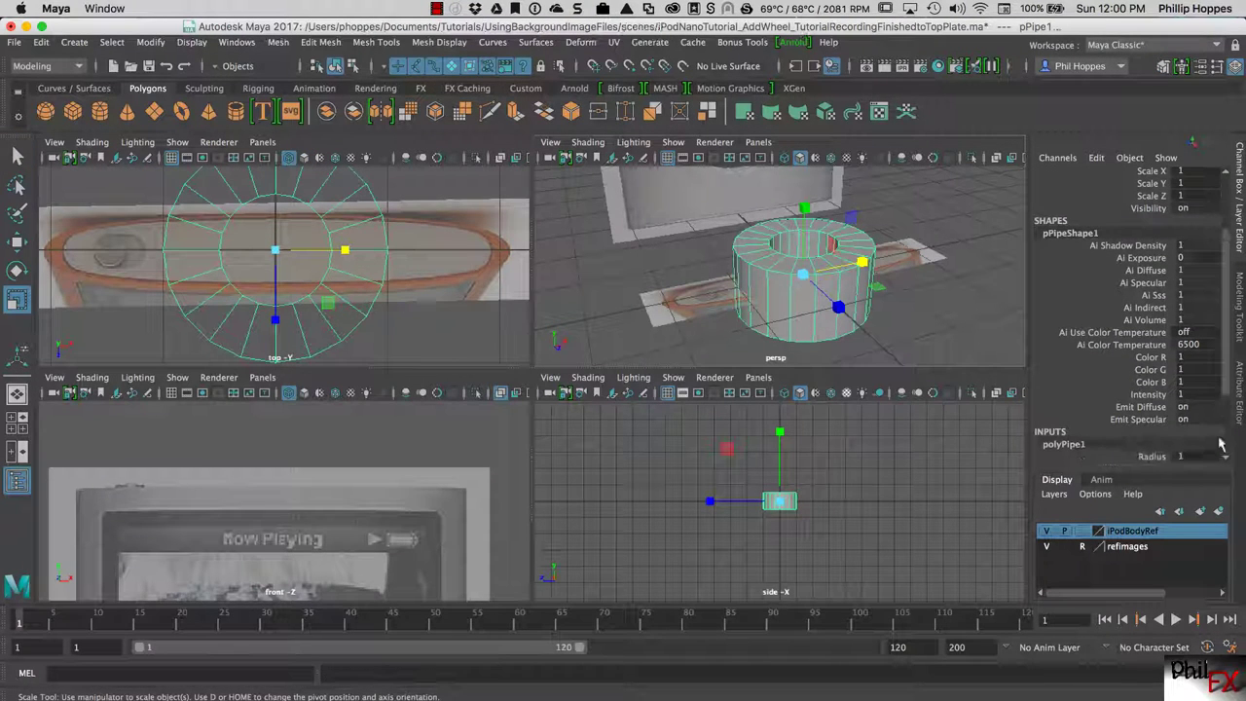
left_click_drag(1223, 389, 1228, 450)
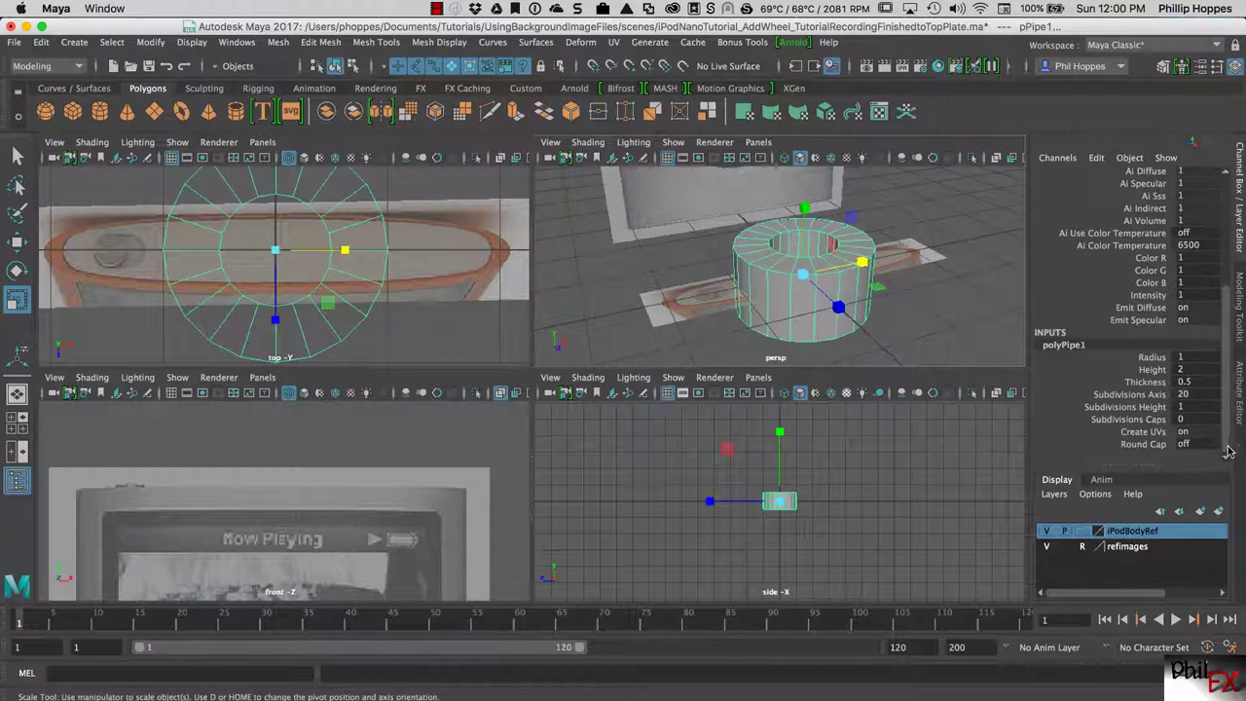
double_click(1192, 399)
key("Return")
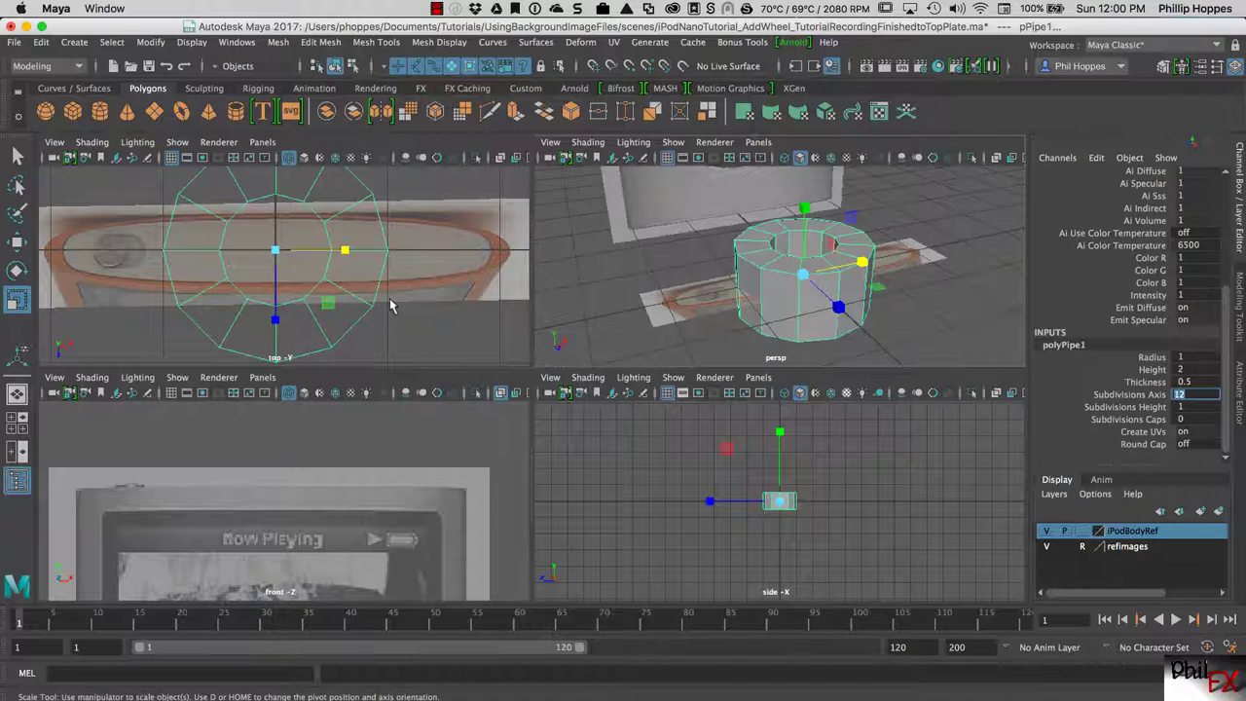
left_click_drag(325, 306, 310, 286)
key("space")
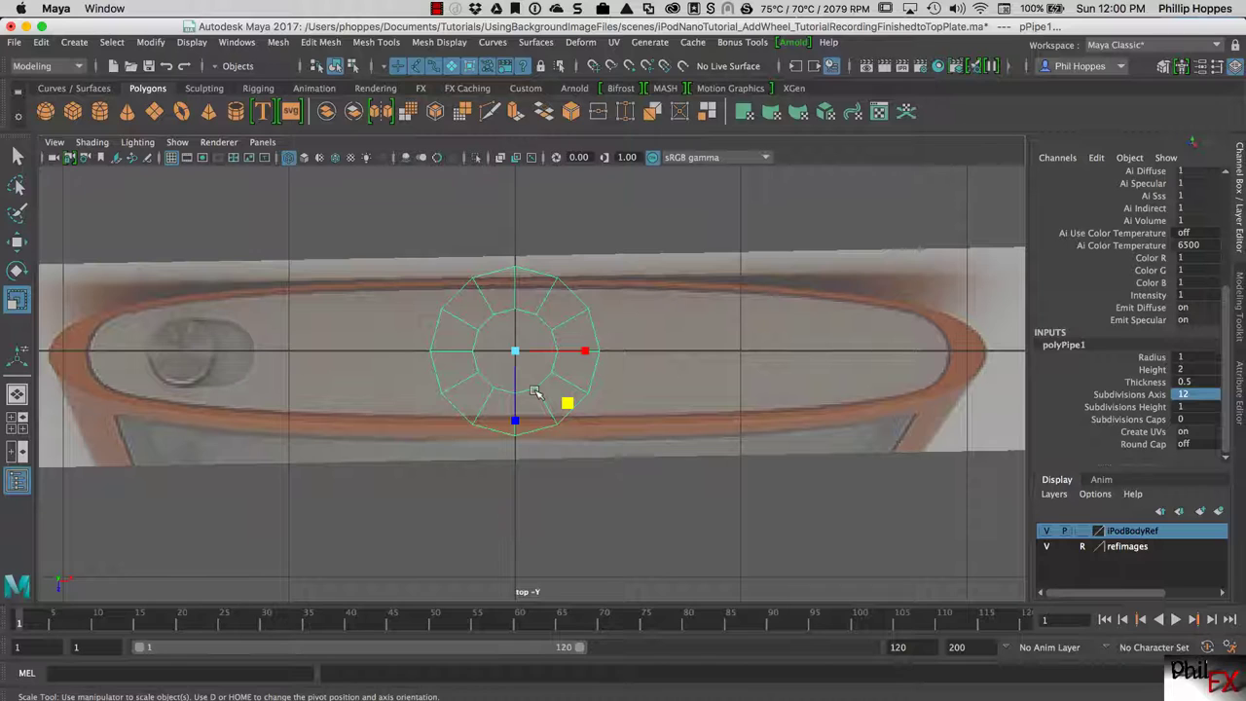
- Move the pipe to X -1.47 over the left wheel circle, with Radius 0.8 and Thickness 0.1
key("w")
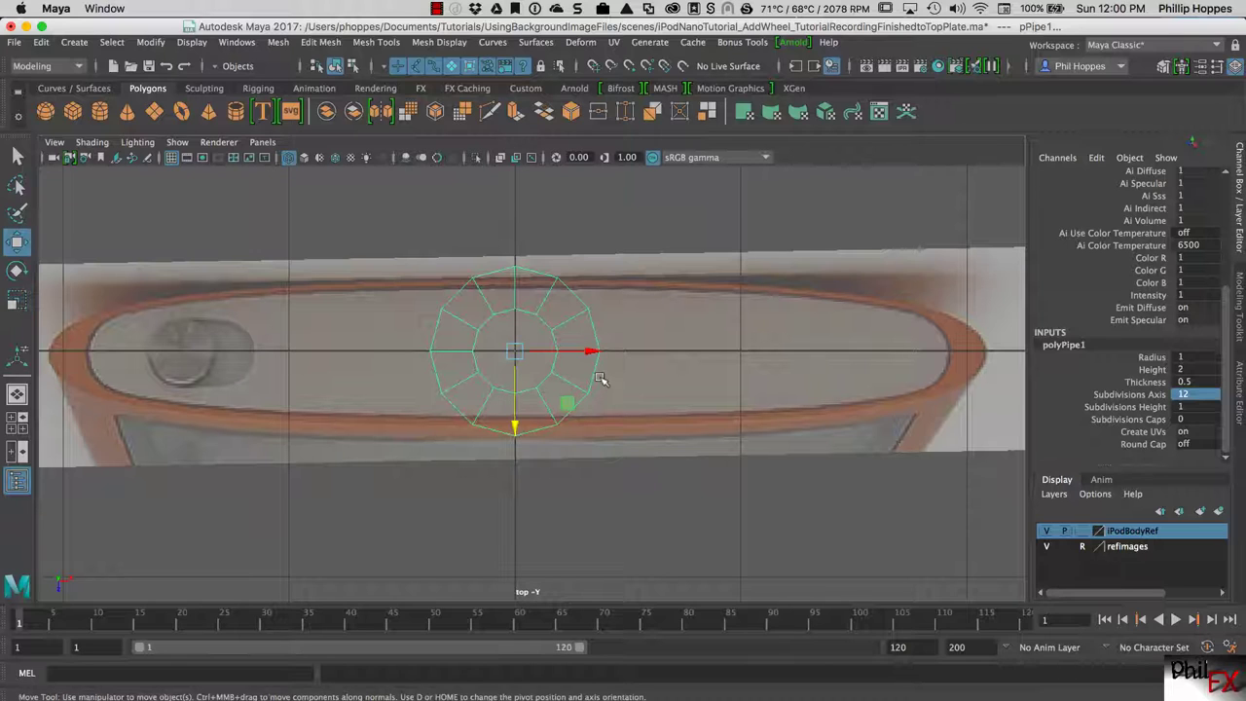
left_click_drag(593, 350, 263, 350)
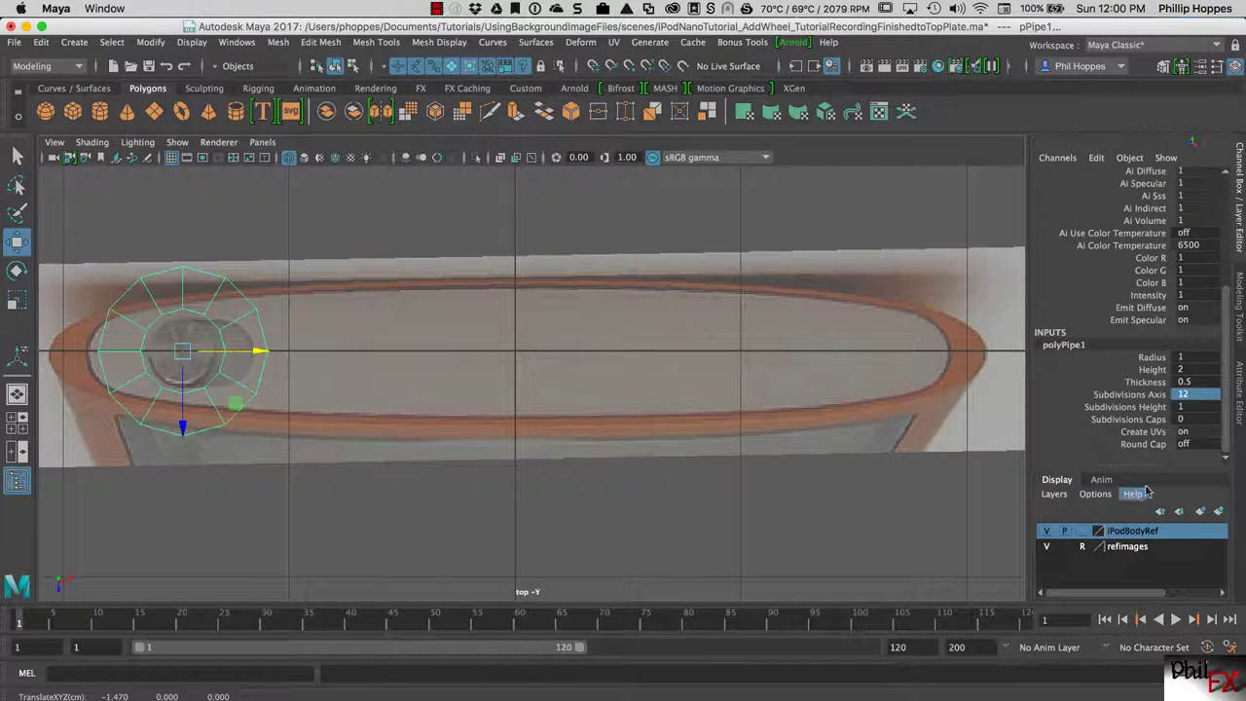
double_click(1196, 358)
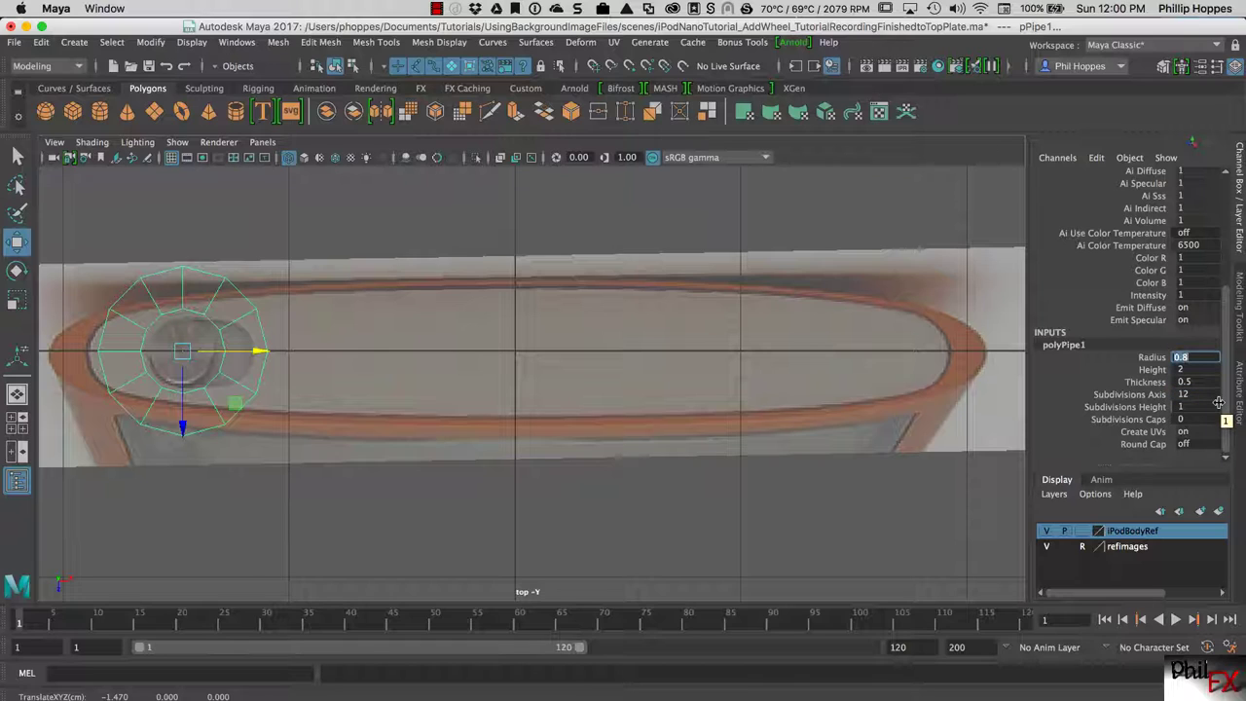
key("Return")
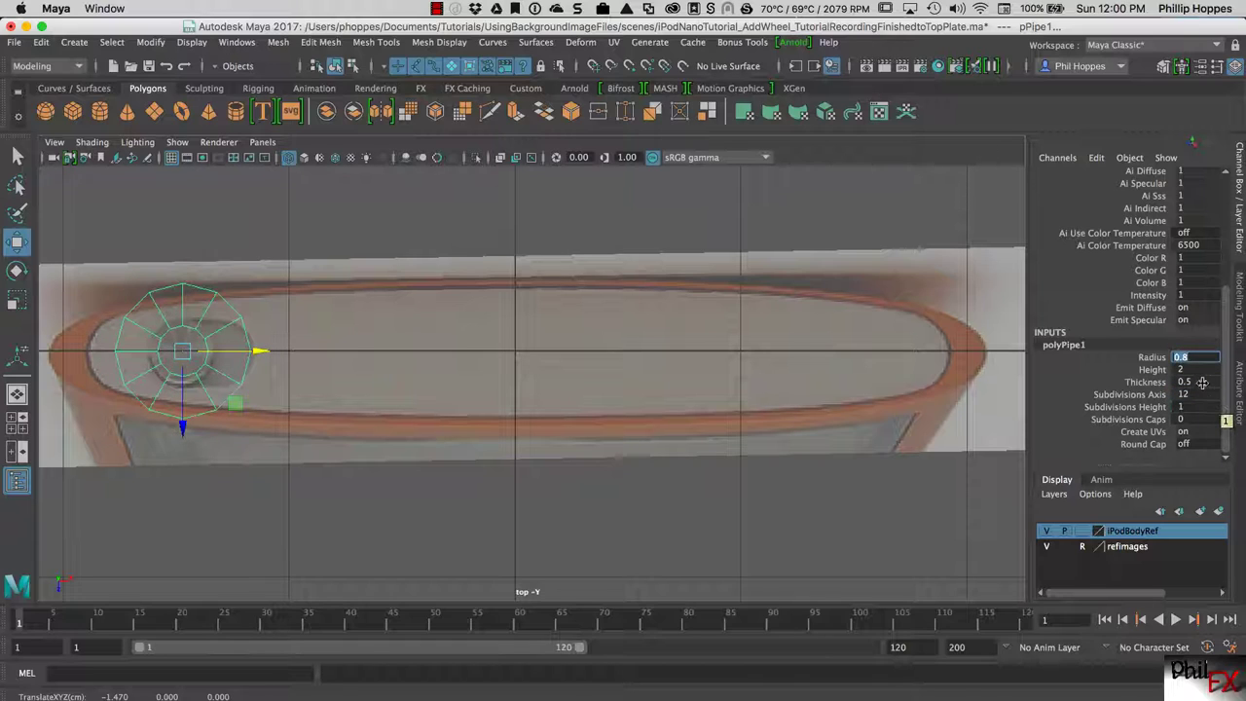
double_click(1199, 382)
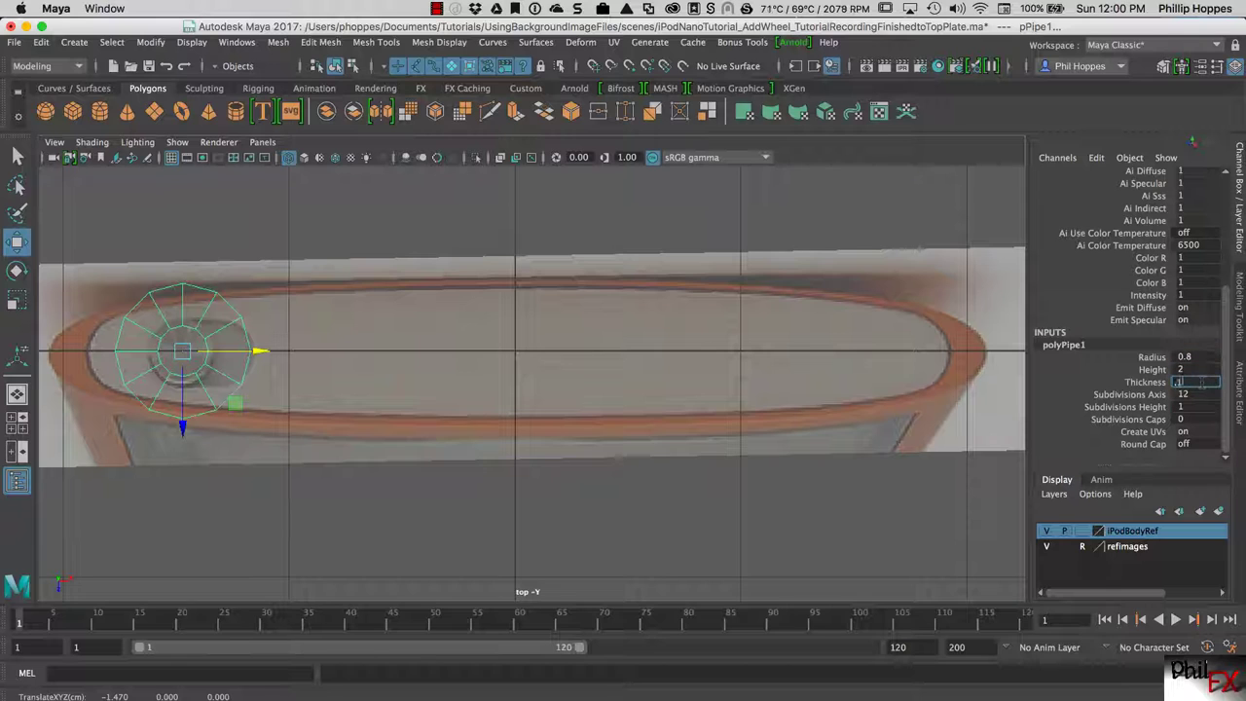
type(".1")
key("Return")
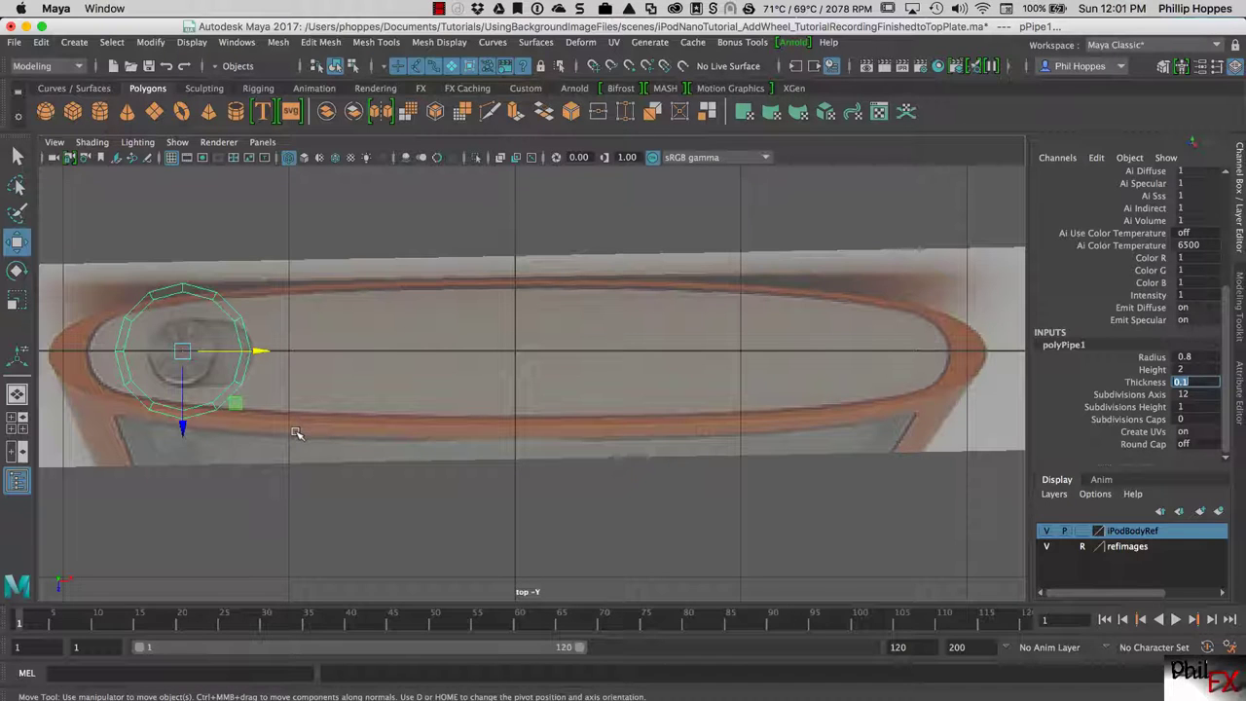
type("r")
left_click(341, 269)
left_click(187, 294)
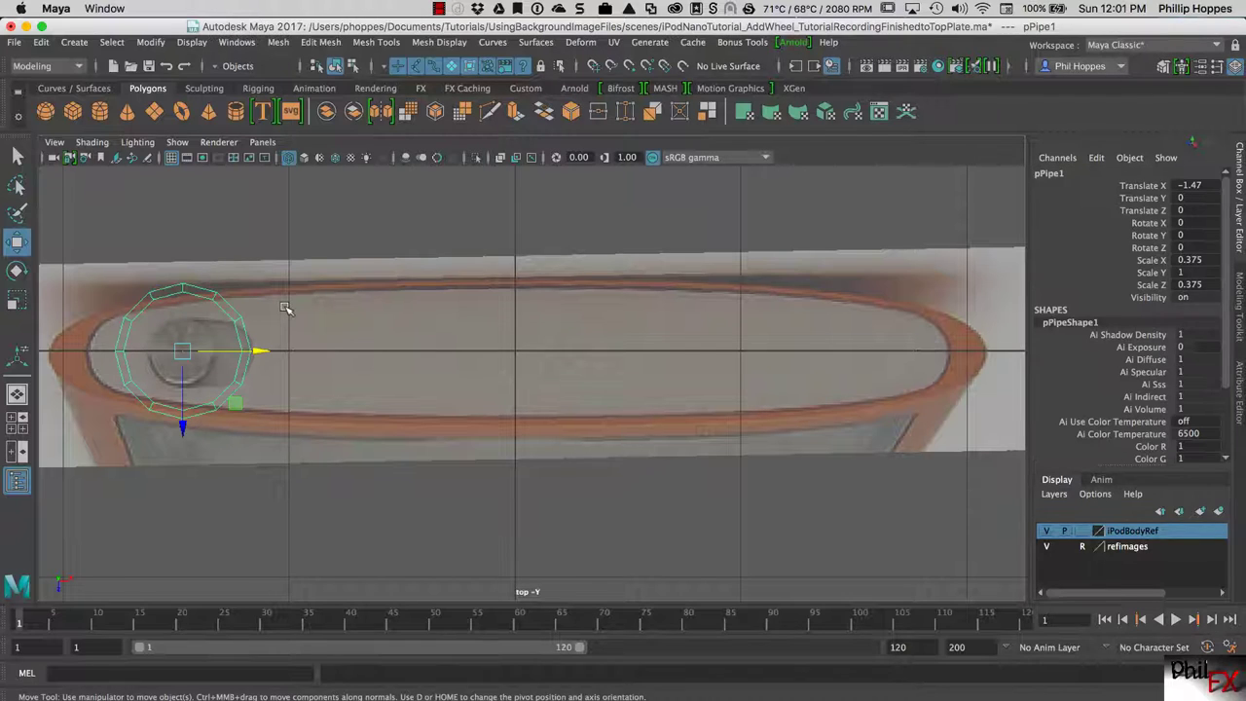
- Scale the pipe down evenly to 0.224 in X and Z so it fits the wheel outline
key("r")
left_click_drag(237, 405, 228, 399)
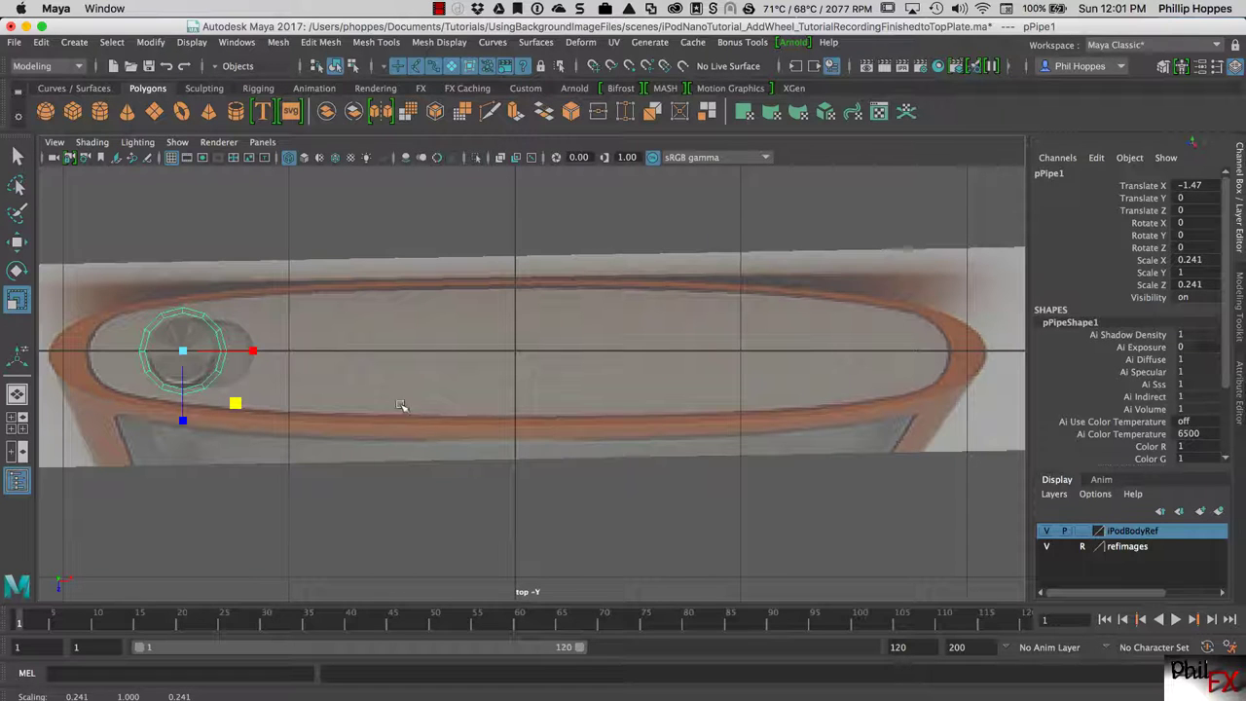
scroll(392, 411, "up", 2)
middle_click_drag(486, 412, 880, 362, "alt")
scroll(881, 362, "up", 3)
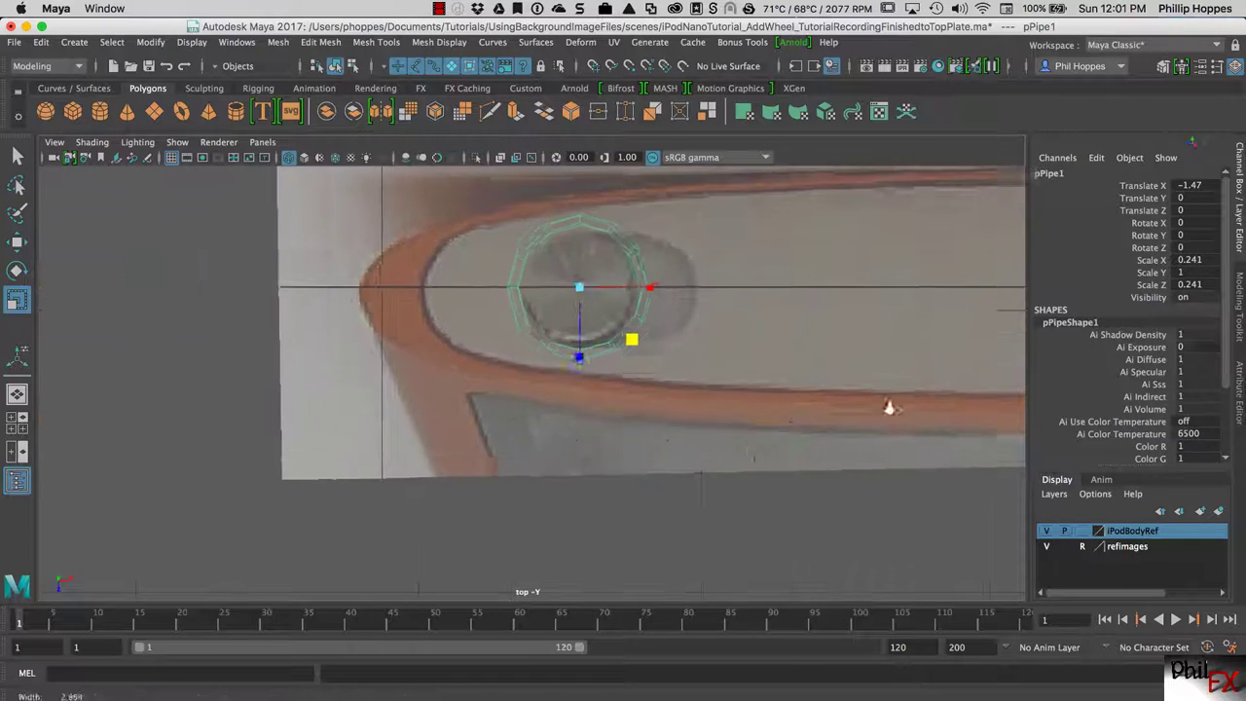
middle_click_drag(681, 473, 613, 489, "alt")
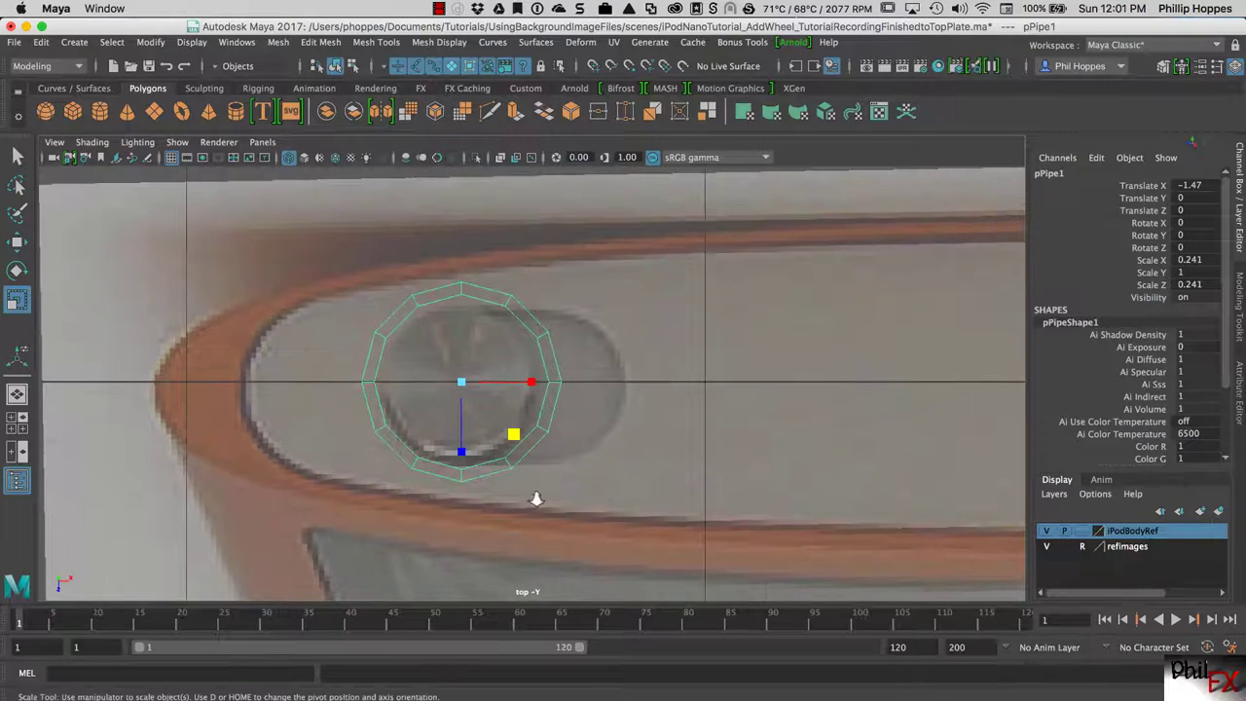
key("r")
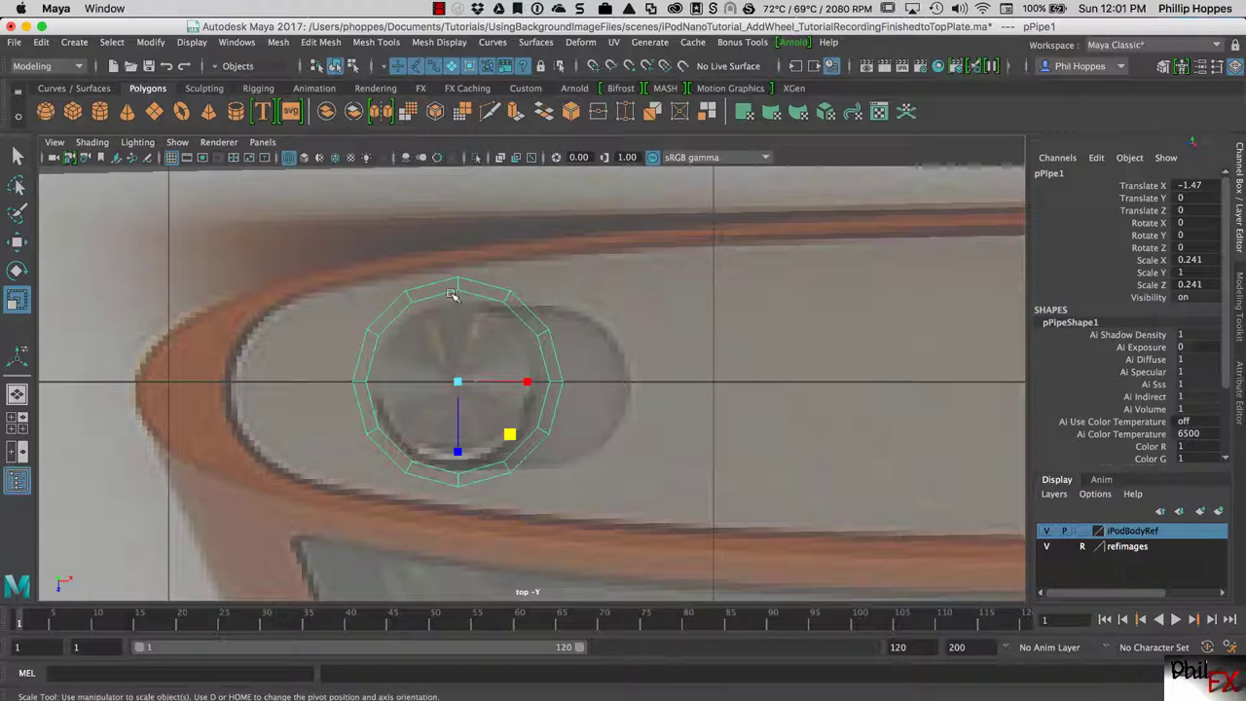
left_click_drag(509, 435, 508, 434)
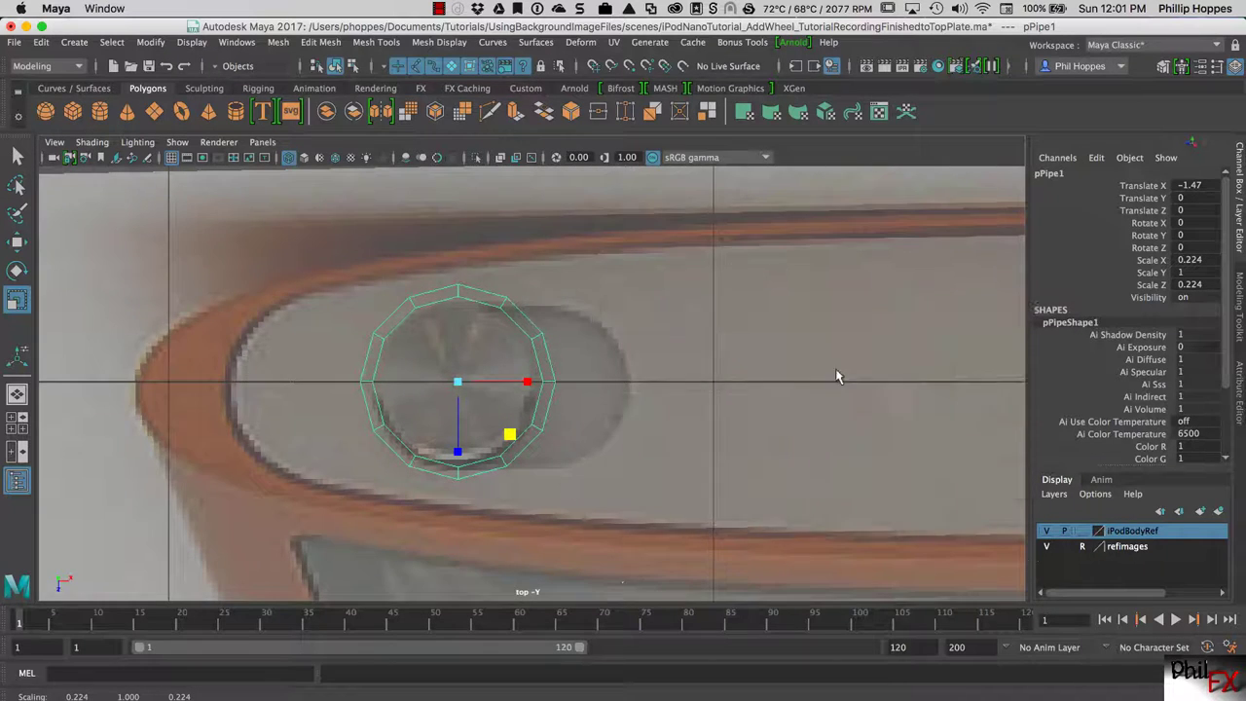
key("space")
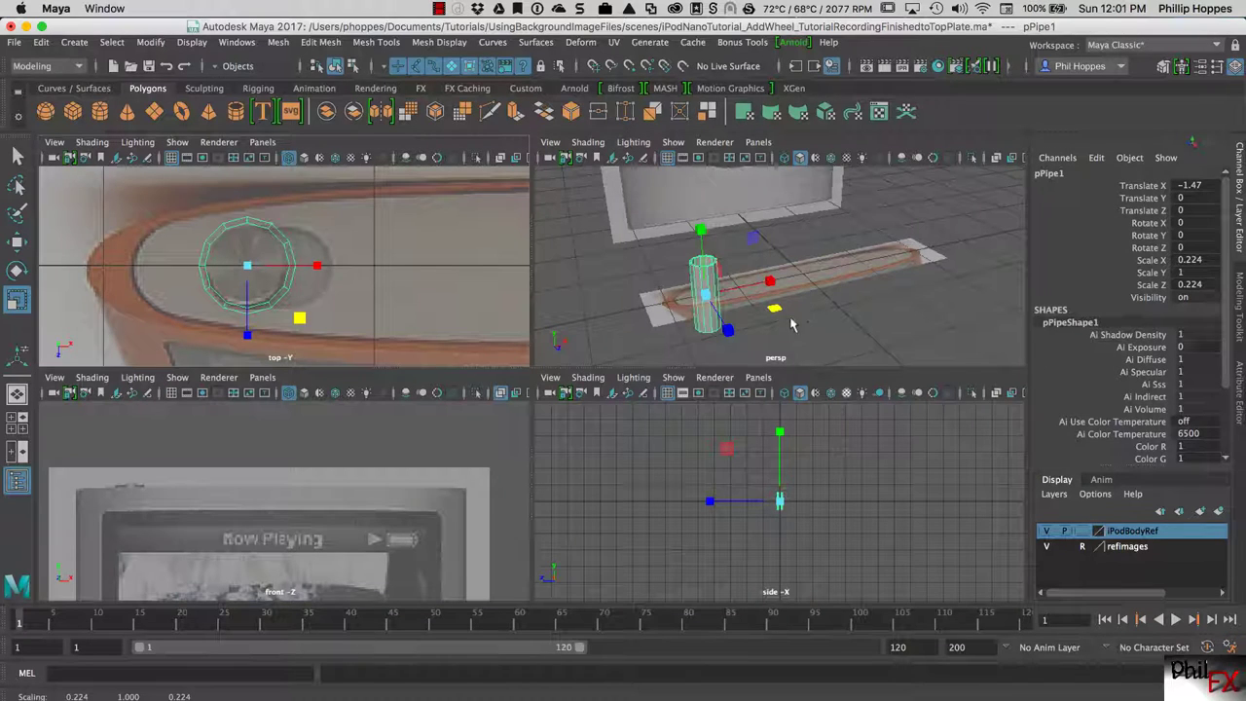
- Flatten the pipe to Scale Y 0.158 and check it in the enlarged perspective view
left_click_drag(701, 234, 707, 298)
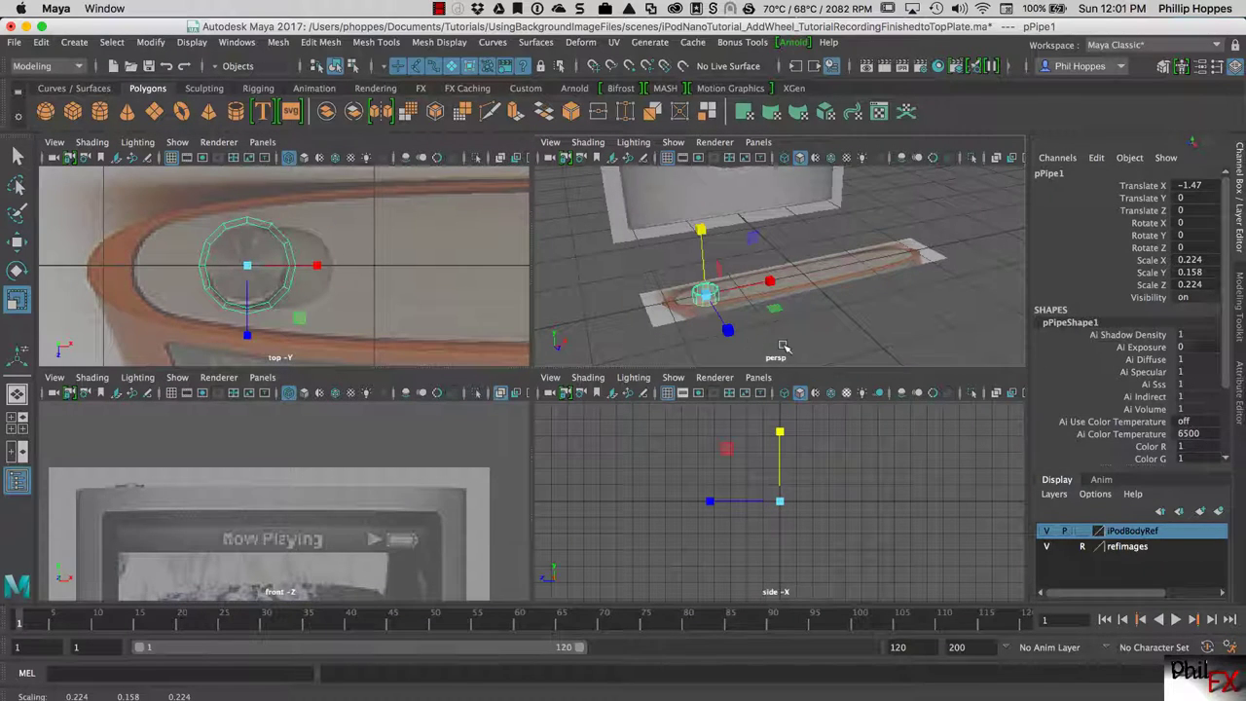
key("space")
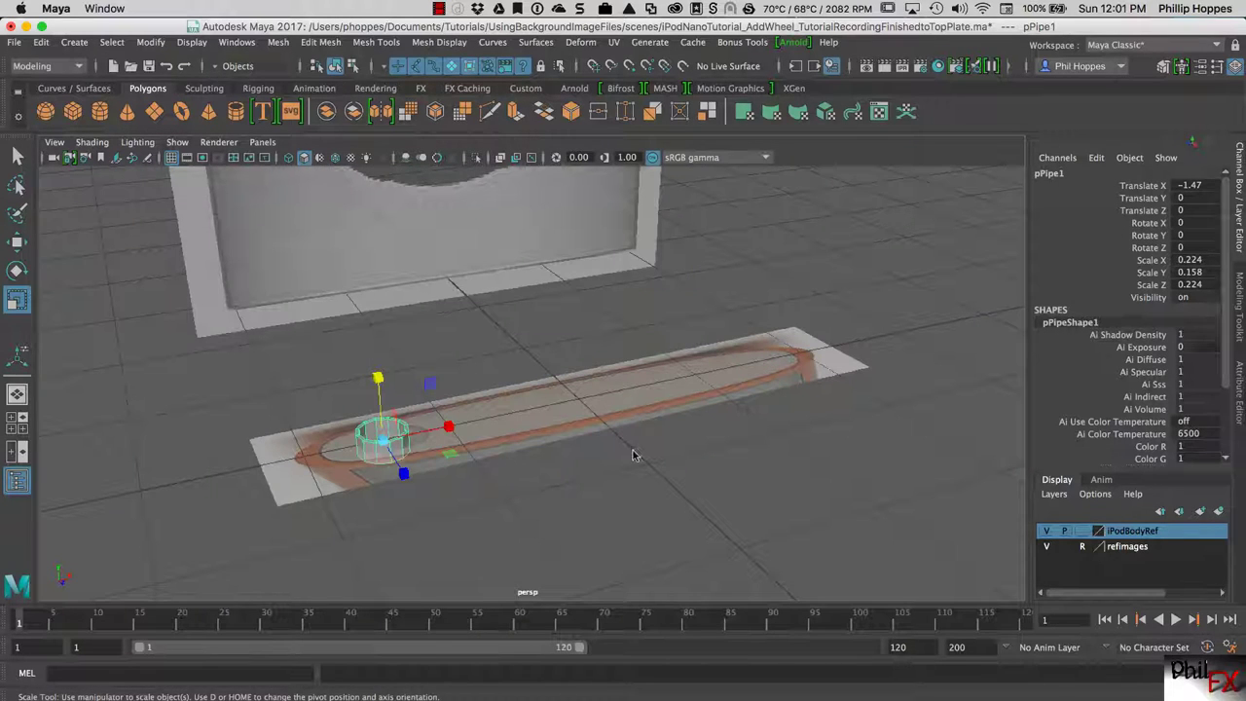
key("space")
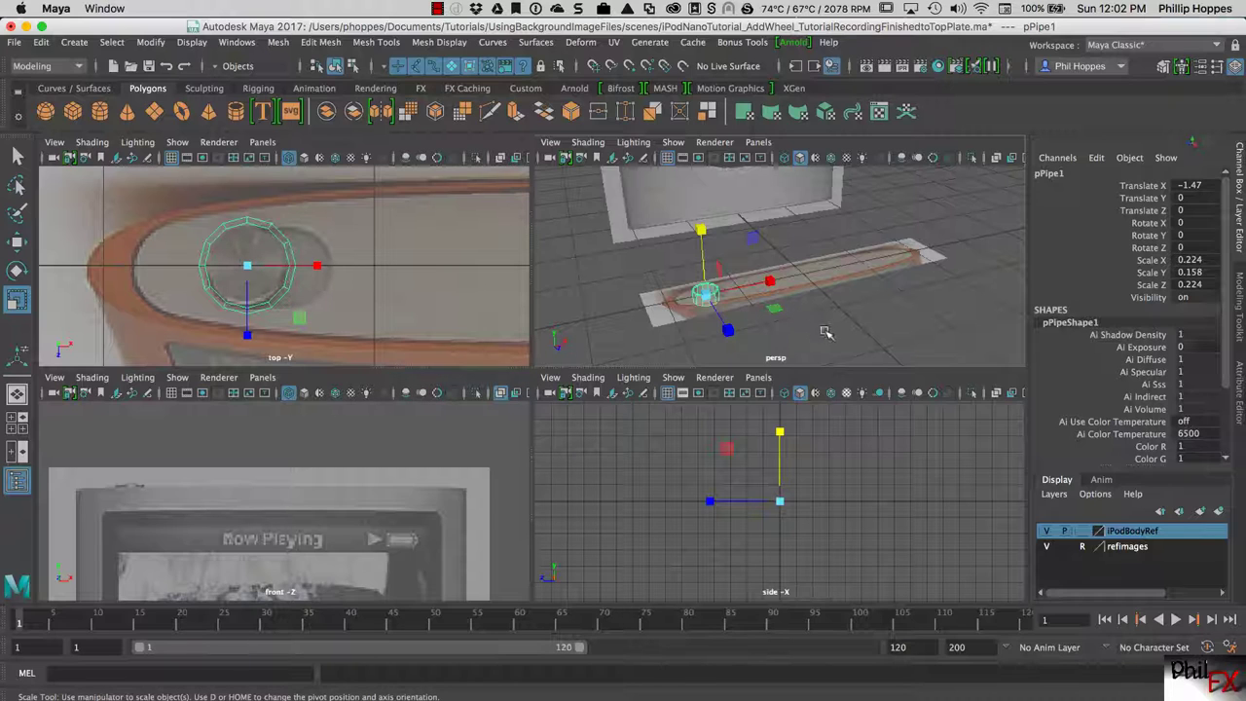
key("space")
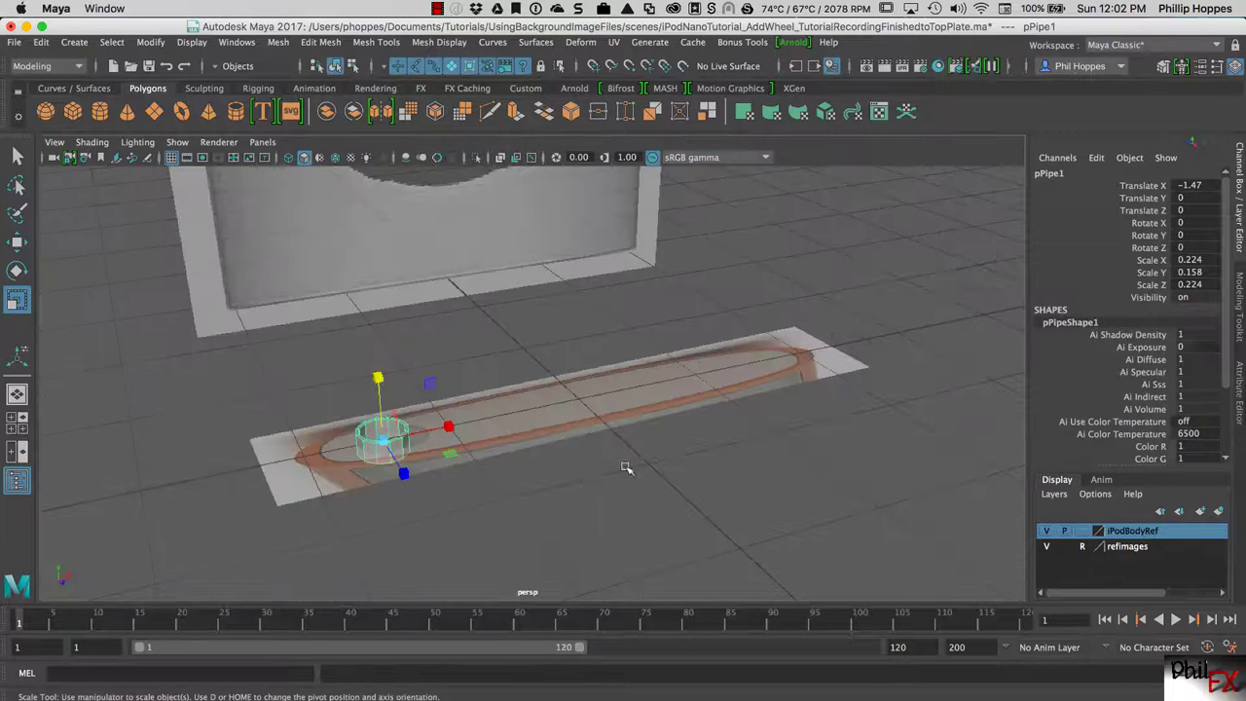
left_click(541, 497)
left_click(390, 440)
key("q")
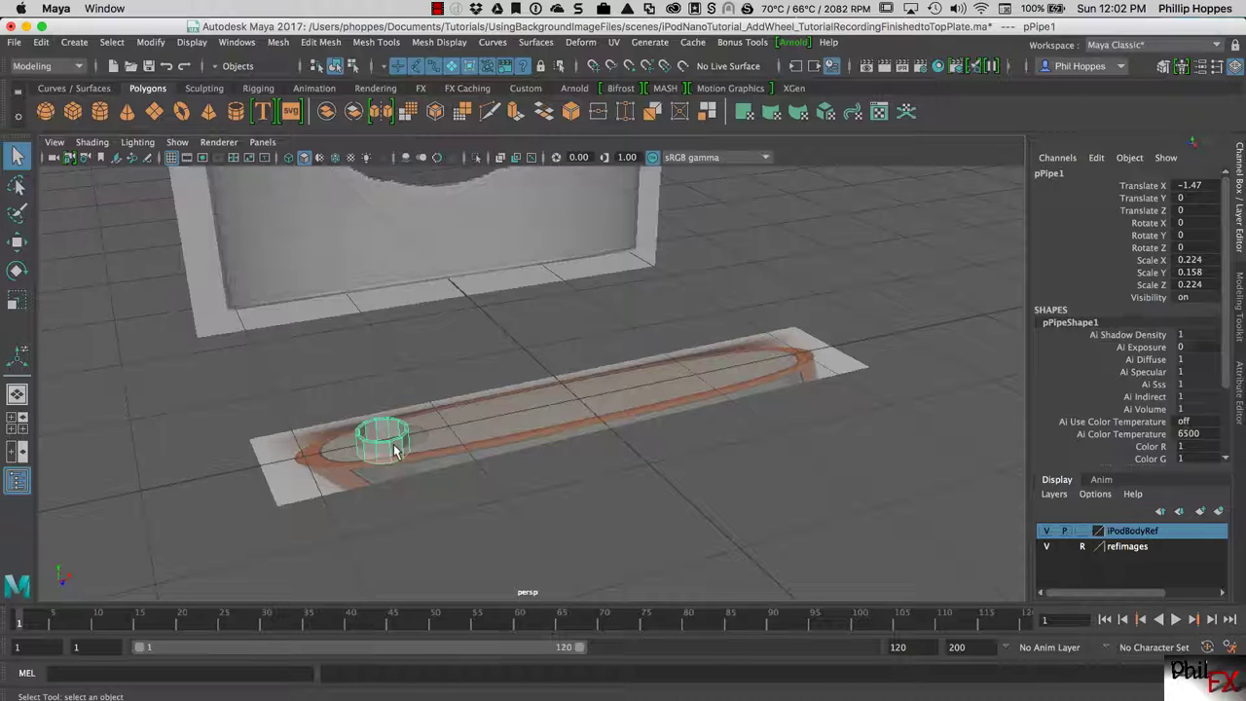
- Duplicate the pipe as pPipe2 and move the copy along X to -1.303
key("ctrl+d")
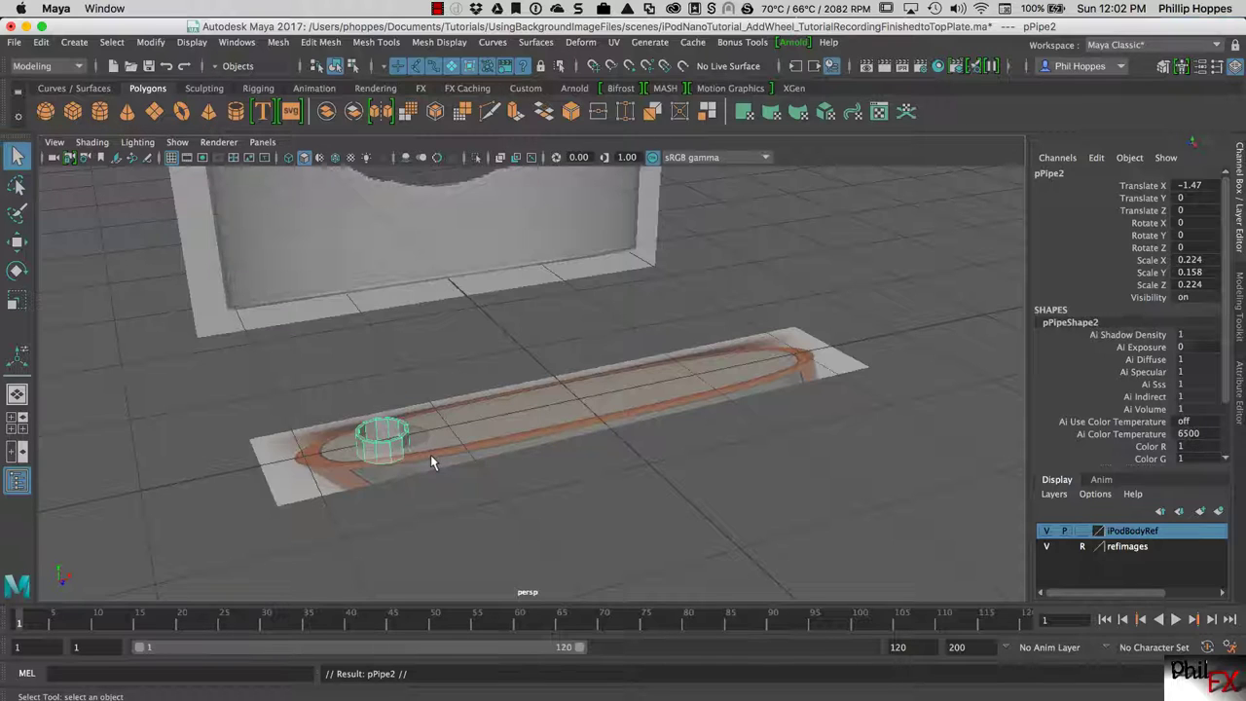
key("w")
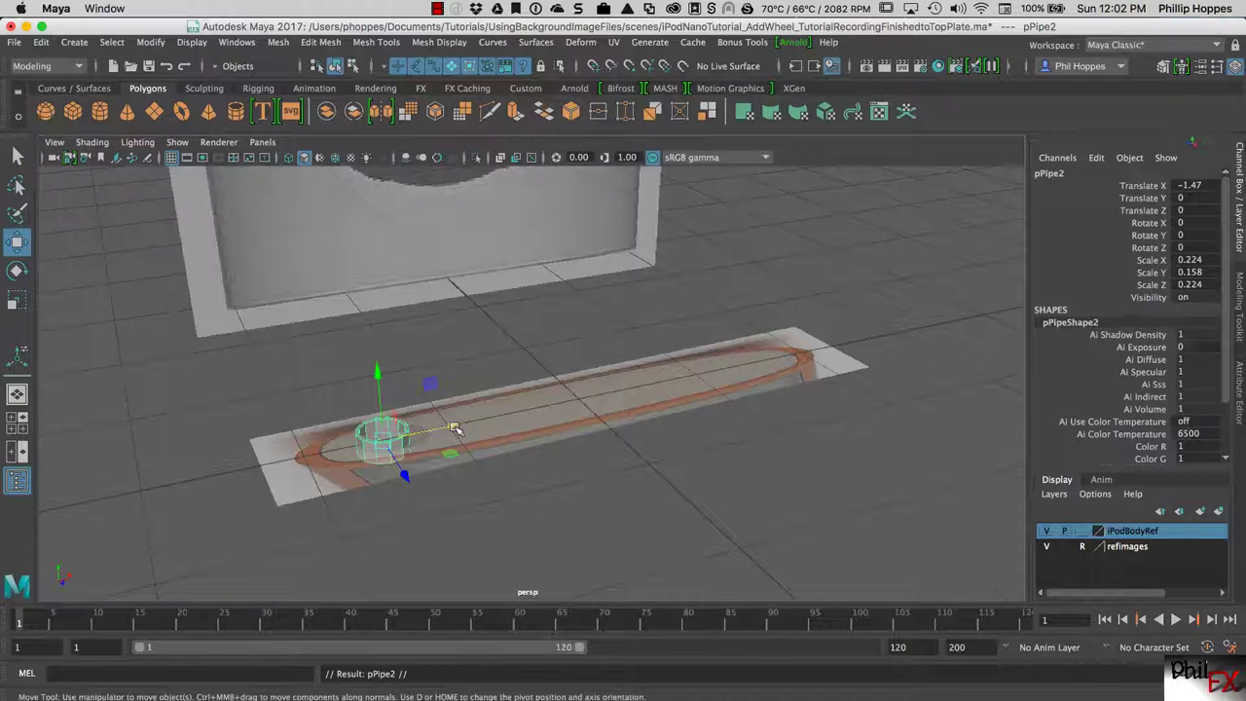
key("space")
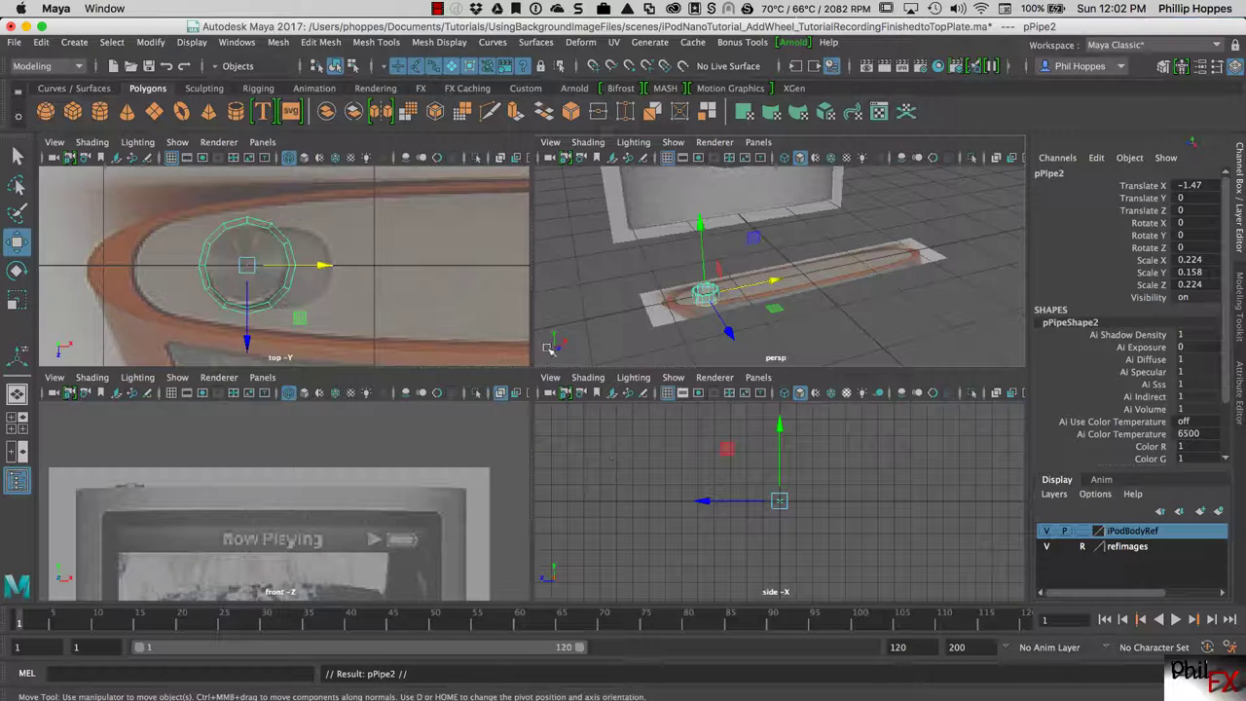
left_click_drag(321, 269, 366, 278)
key("space")
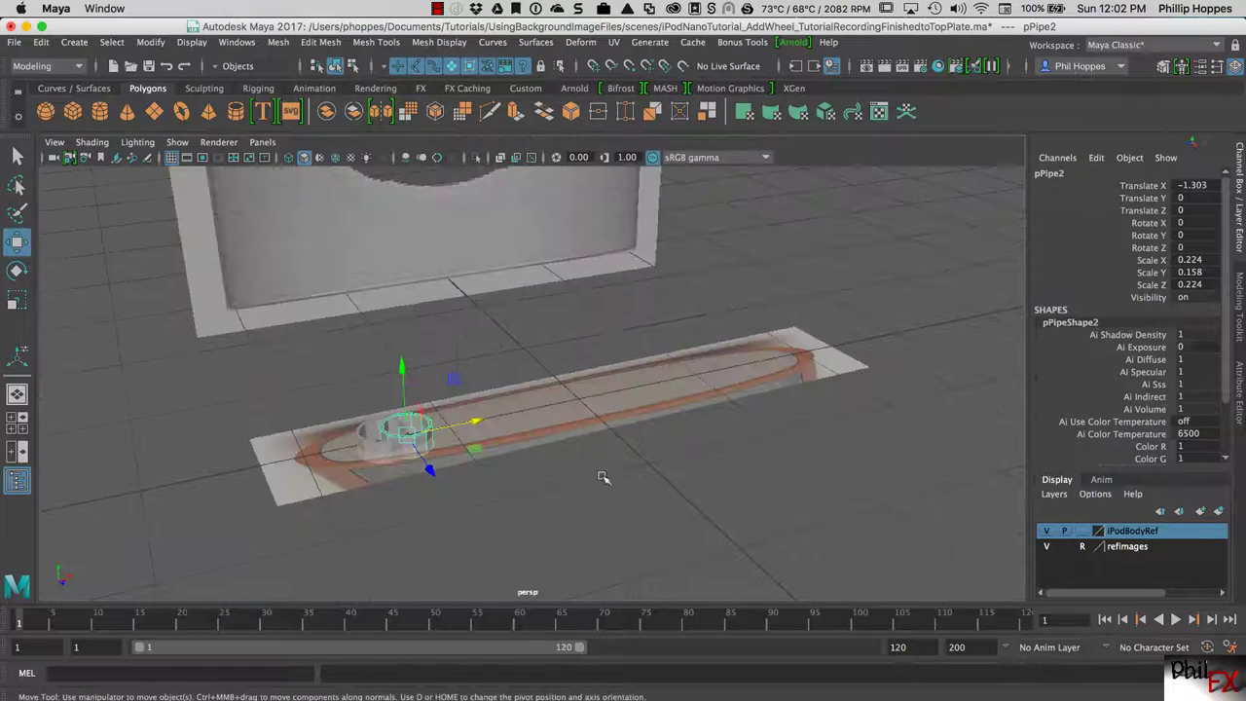
left_click_drag(566, 514, 512, 461, "alt")
right_click_drag(512, 461, 581, 478, "alt")
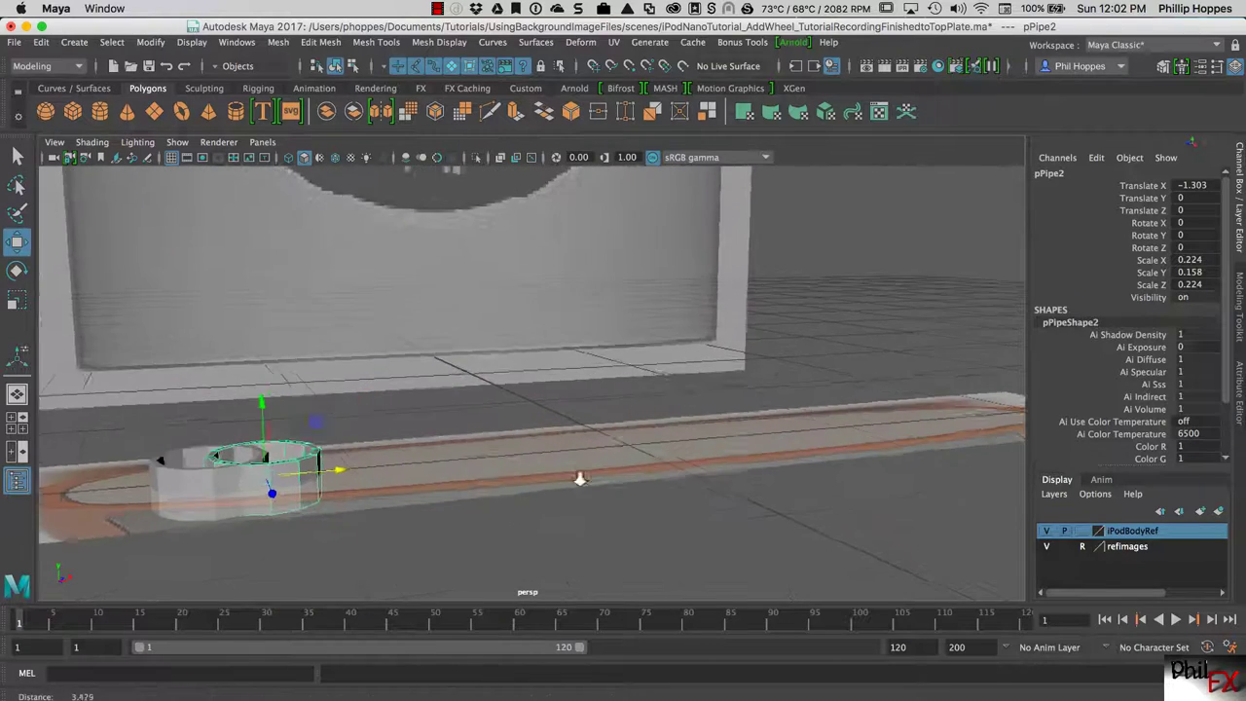
middle_click_drag(581, 477, 944, 361, "alt")
left_click_drag(944, 361, 772, 450, "alt")
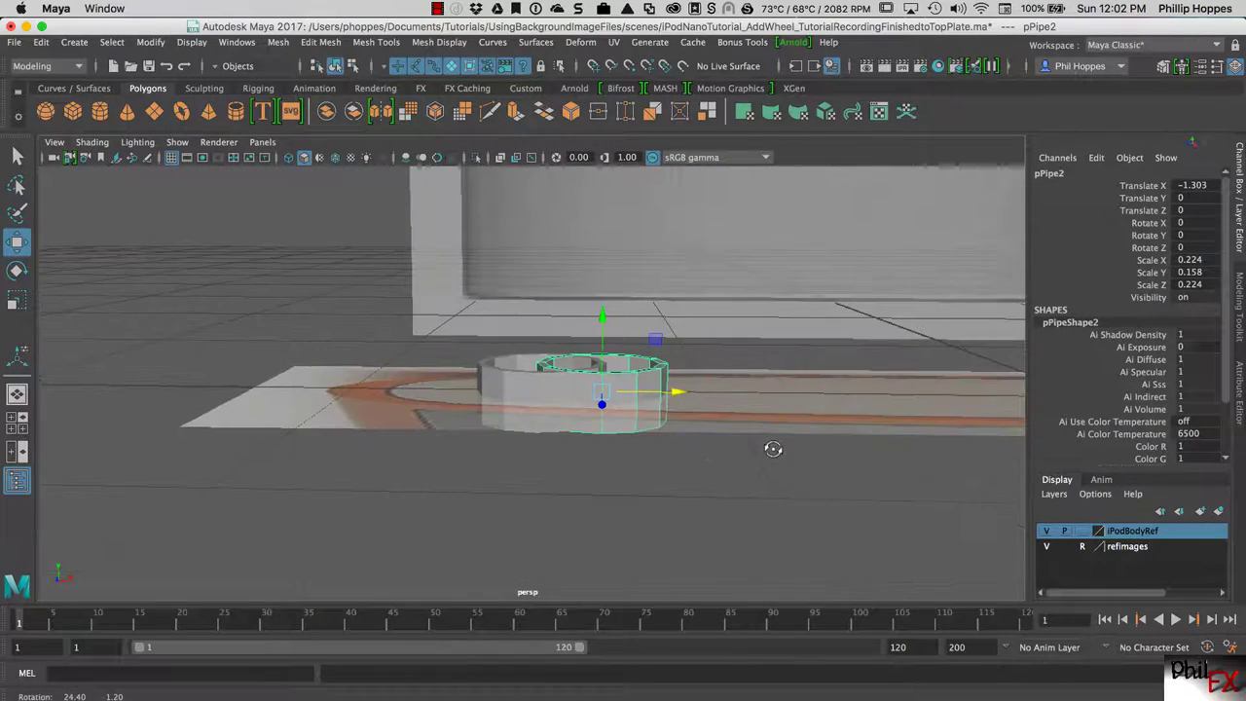
right_click_drag(603, 389, 598, 470)
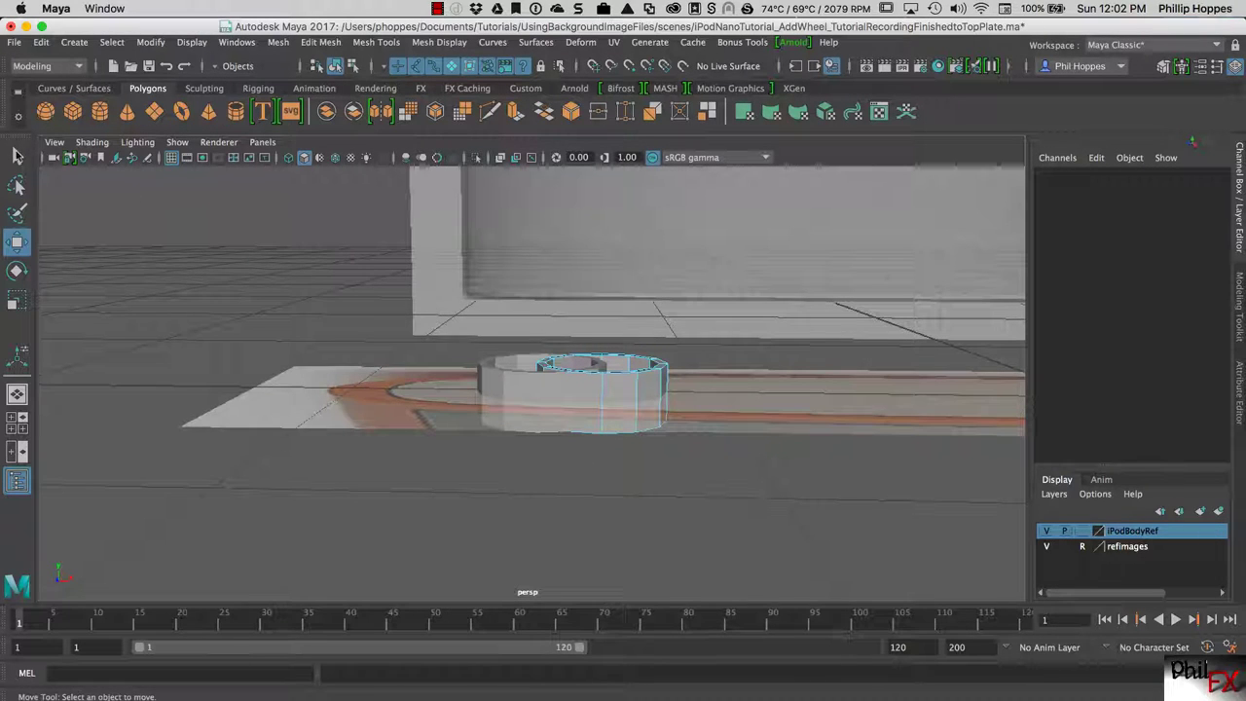
- Turn off Camera-based selection in the selection tool settings
double_click(15, 156)
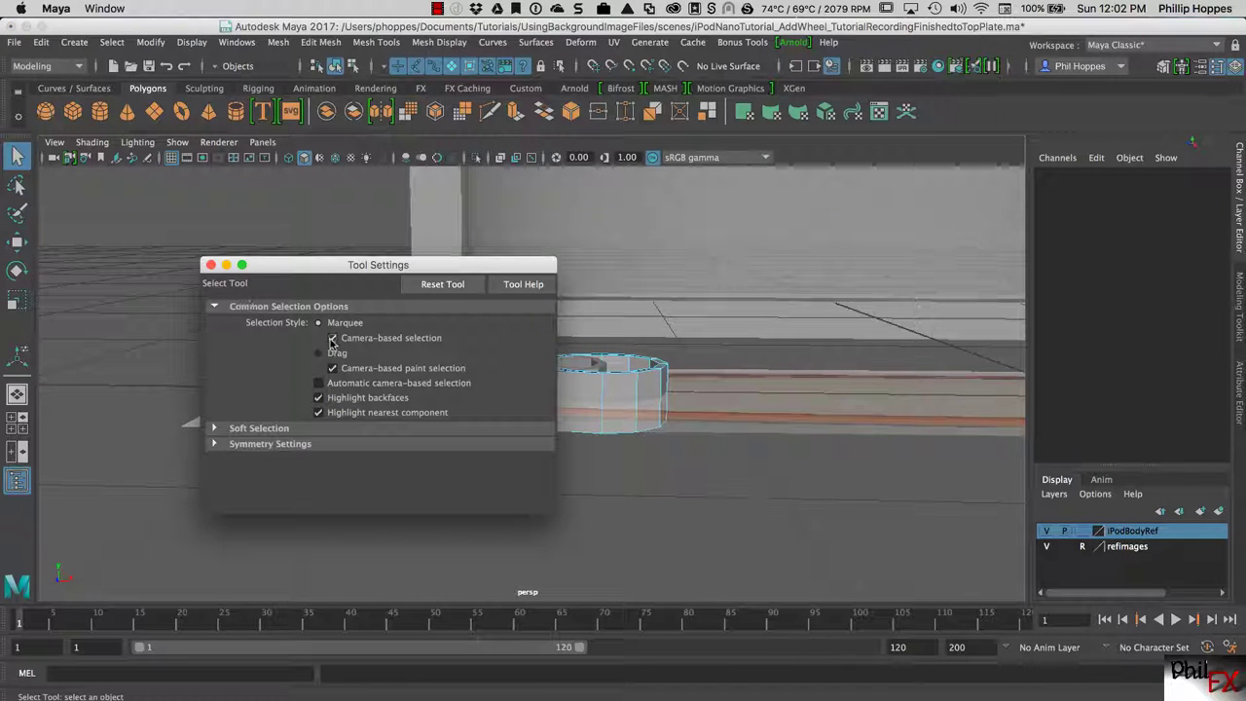
left_click(332, 338)
left_click(213, 444)
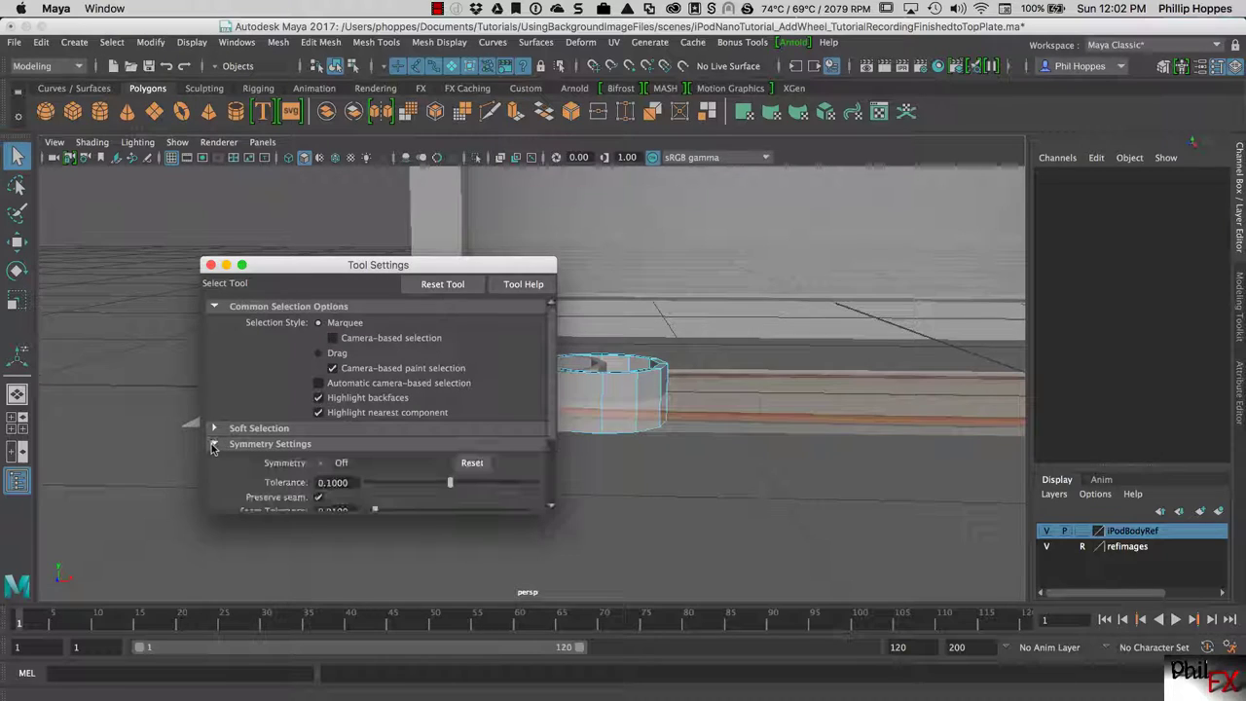
left_click(213, 444)
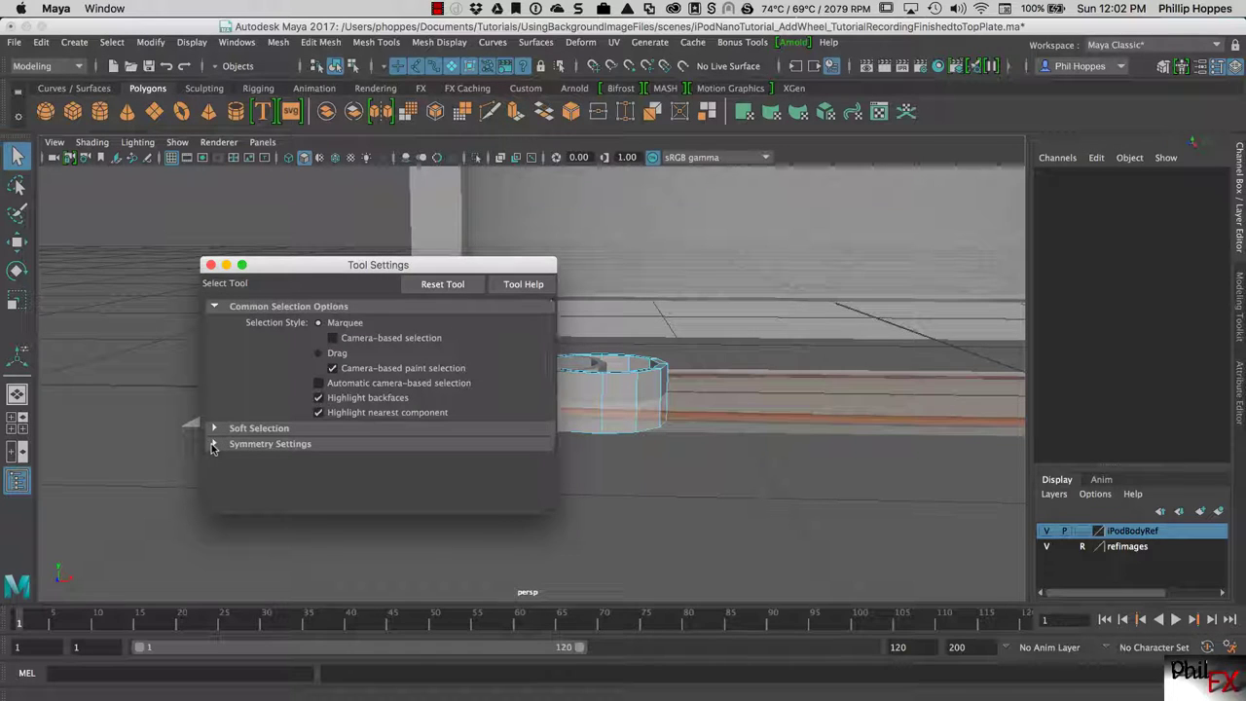
left_click(211, 265)
- Delete the facing wall faces of both pipes, leaving two open arcs
left_click_drag(488, 277, 591, 470)
key("Delete")
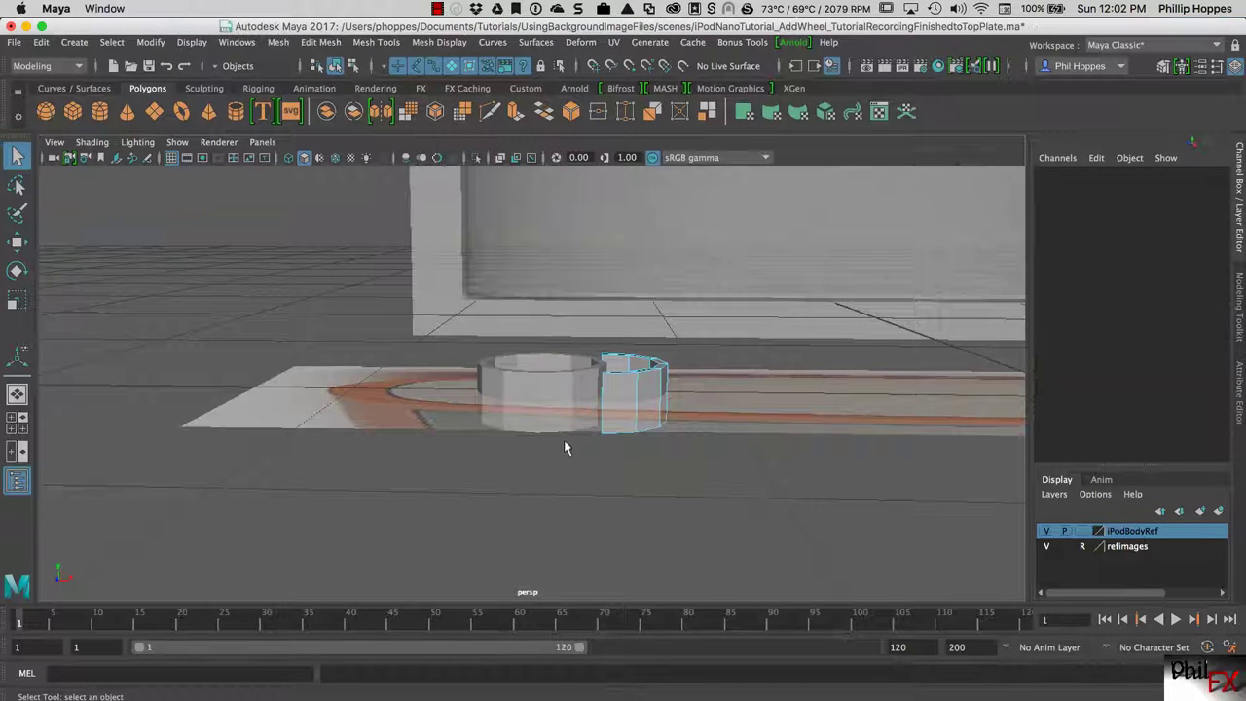
left_click(551, 397)
right_click_drag(551, 336, 552, 383)
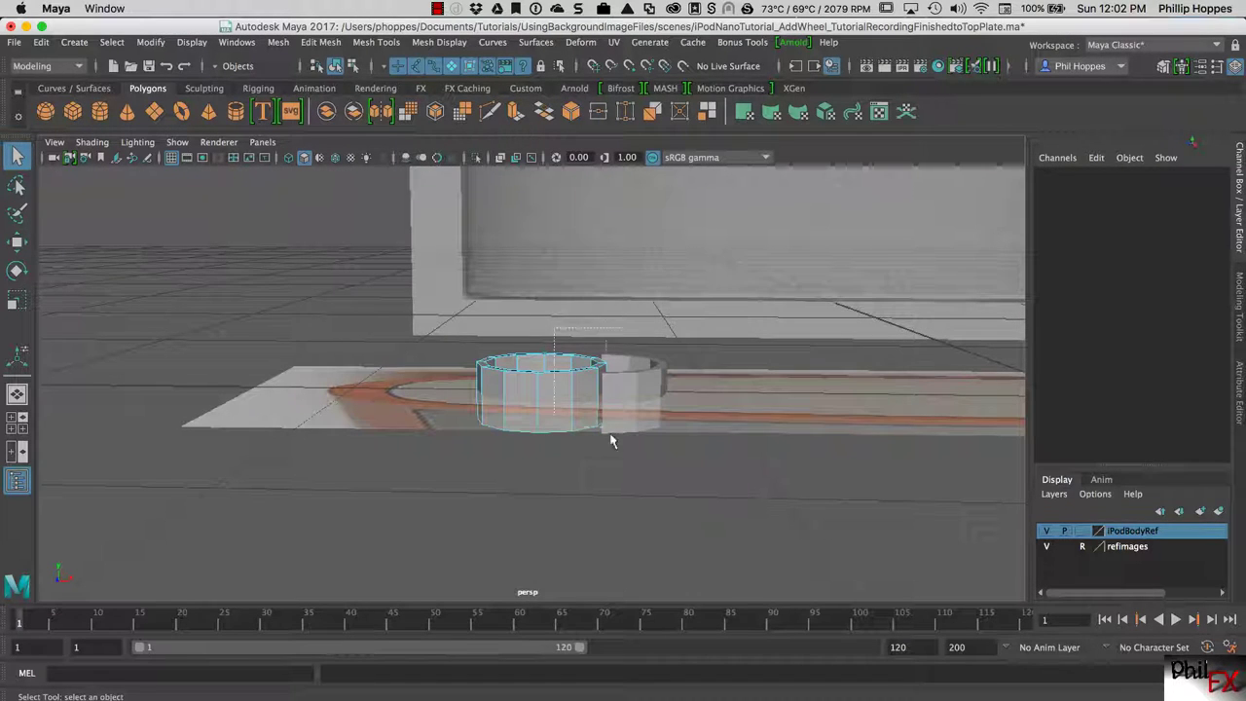
left_click_drag(611, 441, 642, 467)
key("Delete")
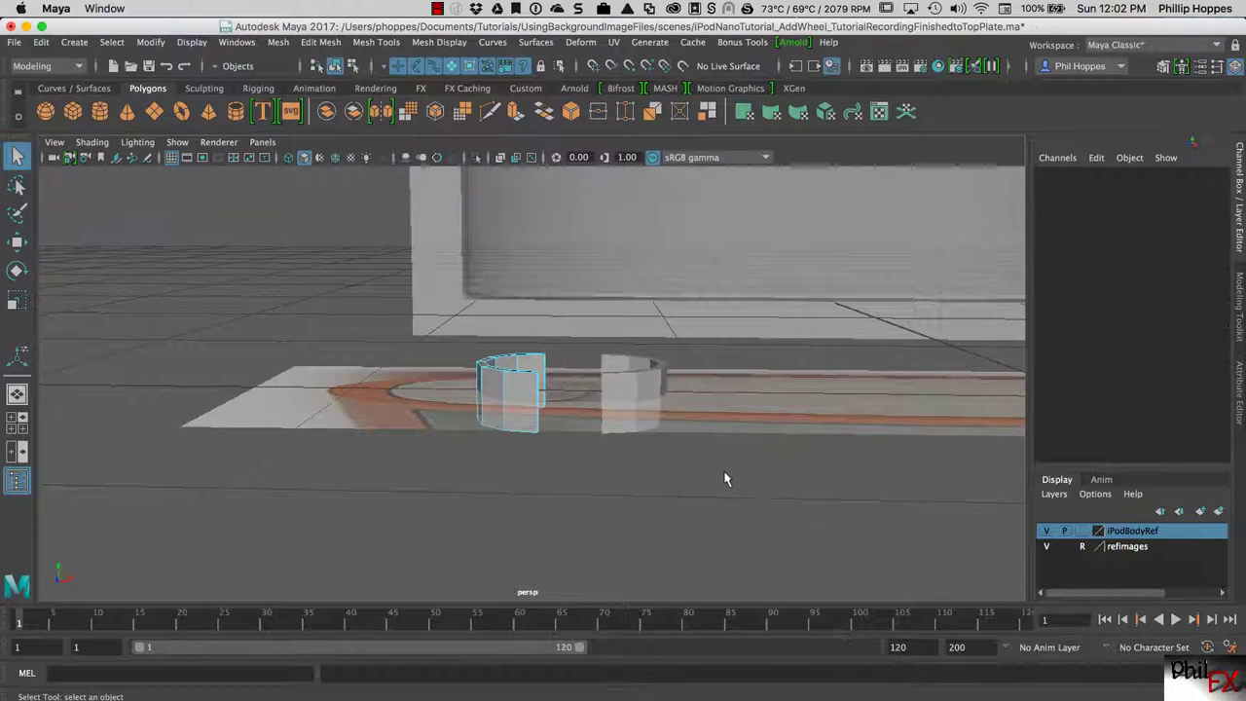
scroll(561, 455, "up", 3)
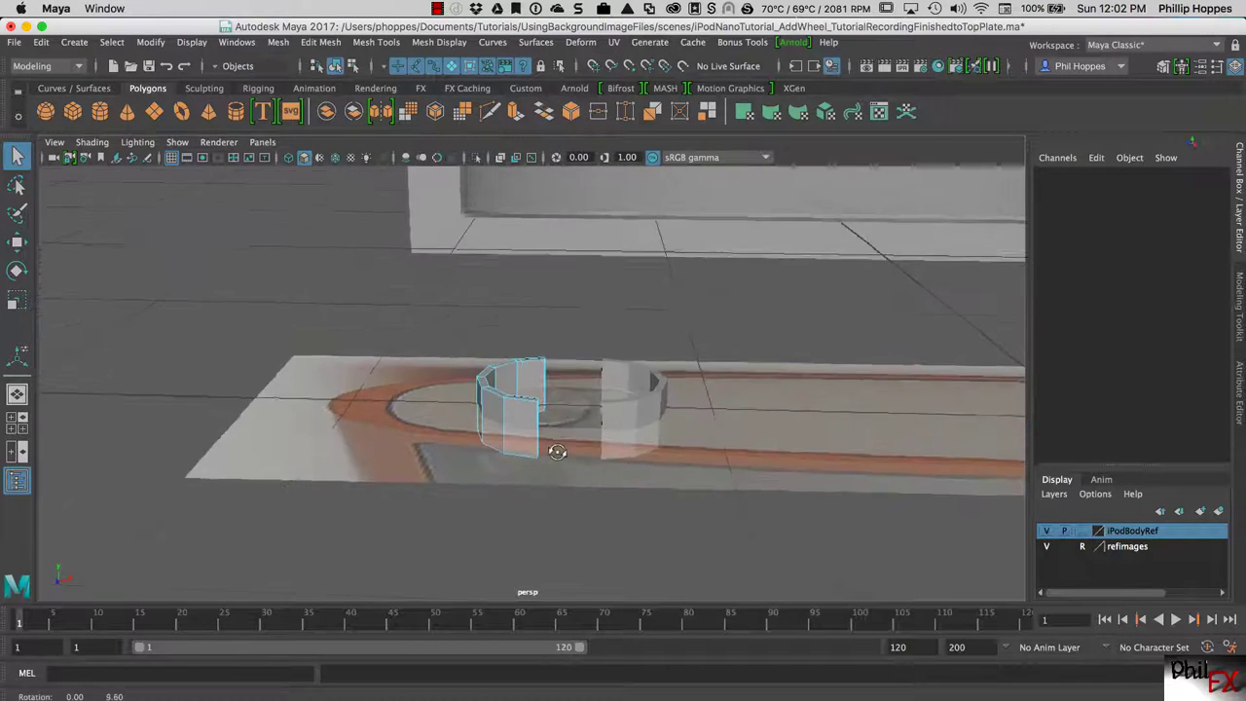
left_click_drag(556, 450, 503, 457, "alt")
scroll(559, 449, "up", 2)
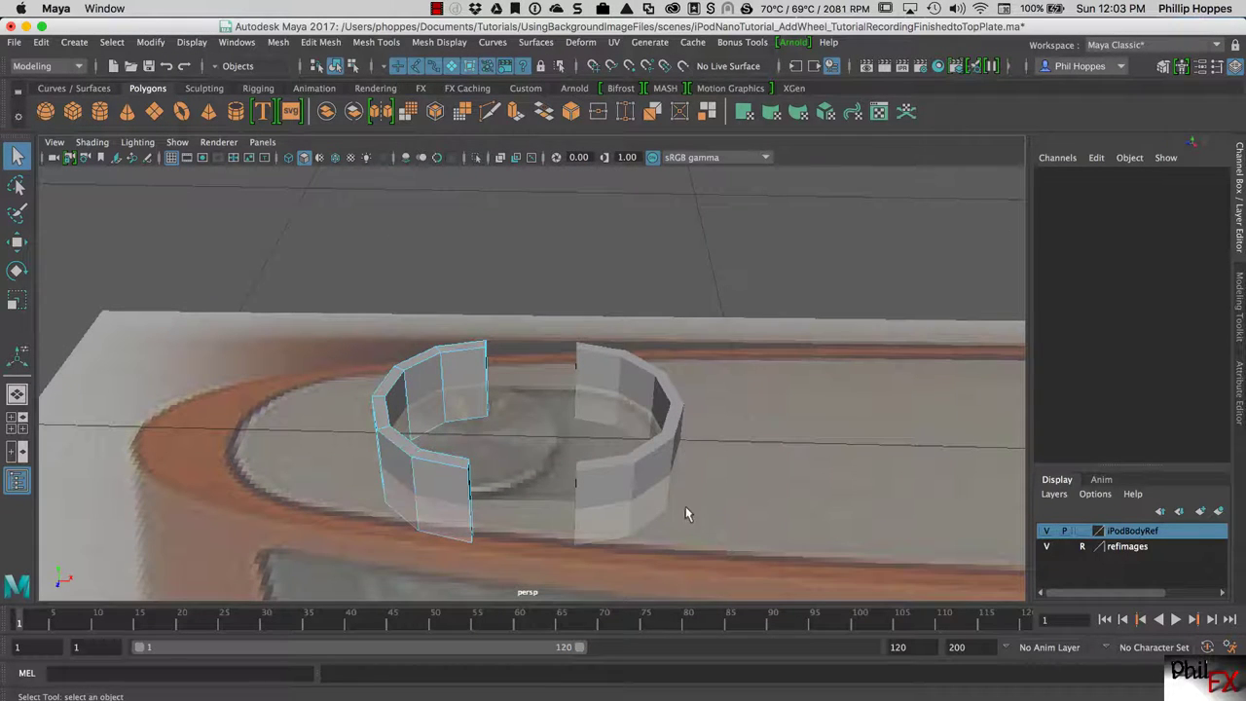
- Select the left and right pipe halves together in Object Mode
left_click(465, 382)
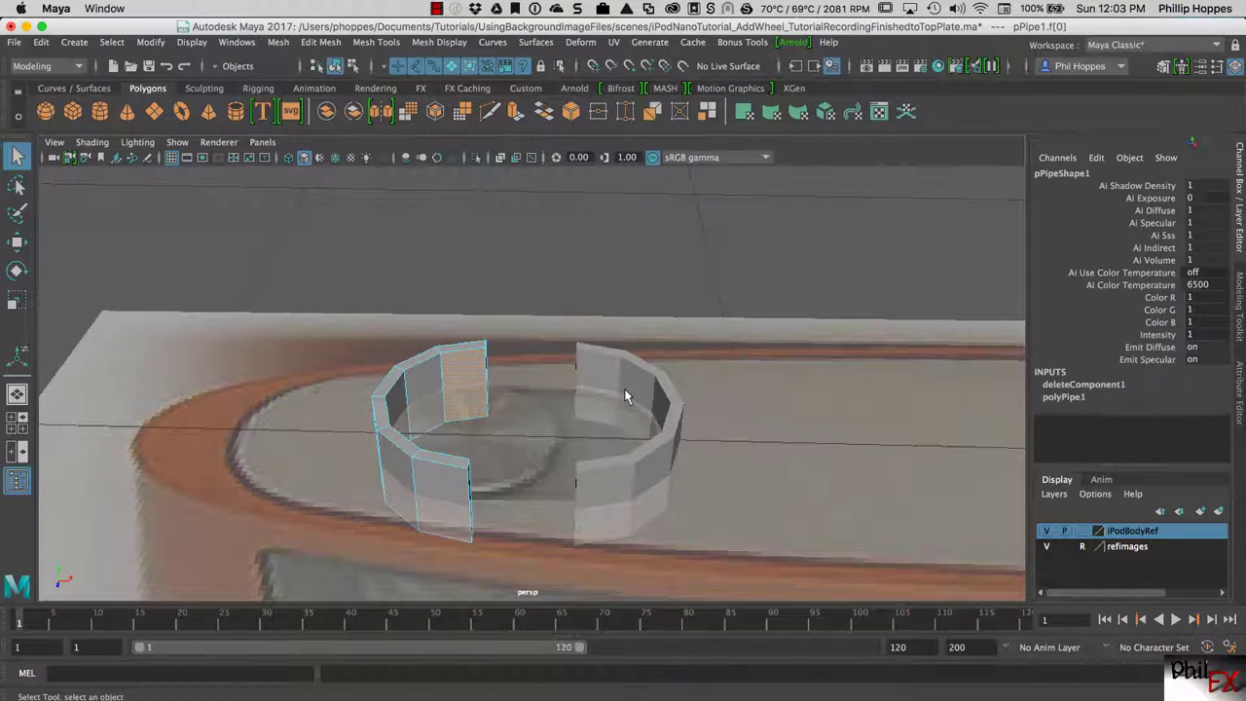
right_click(450, 394)
left_click(494, 327)
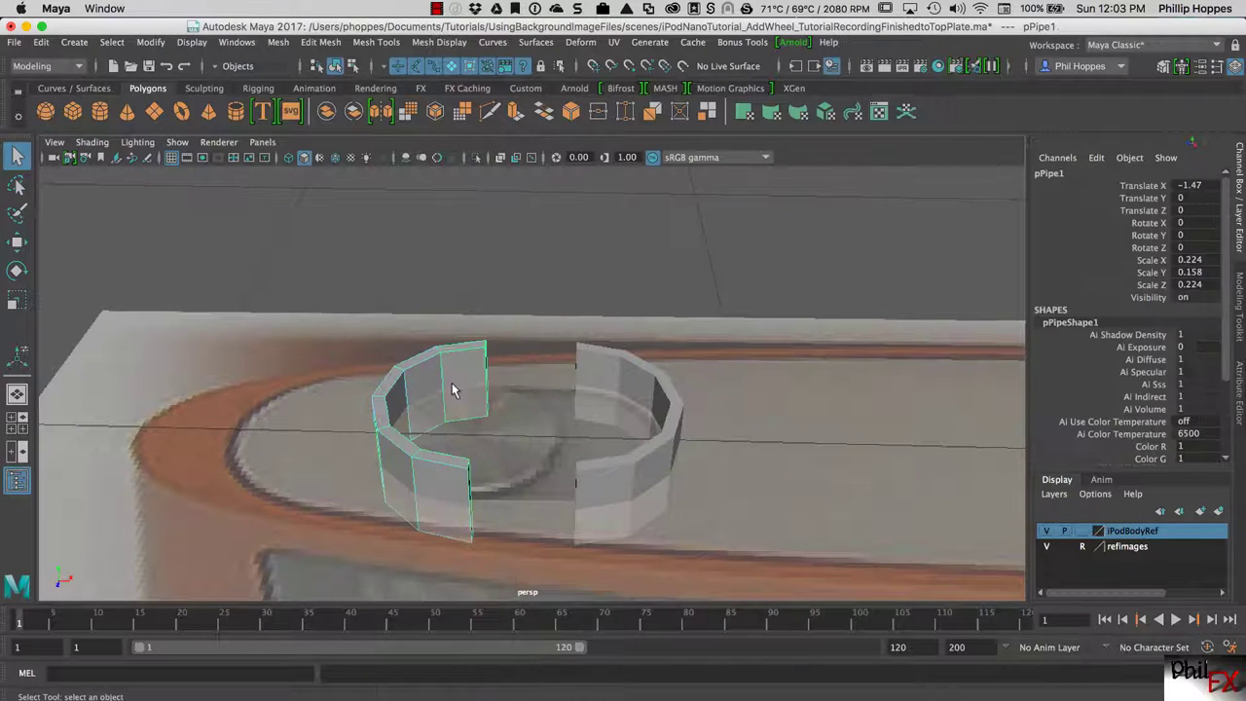
left_click(625, 381)
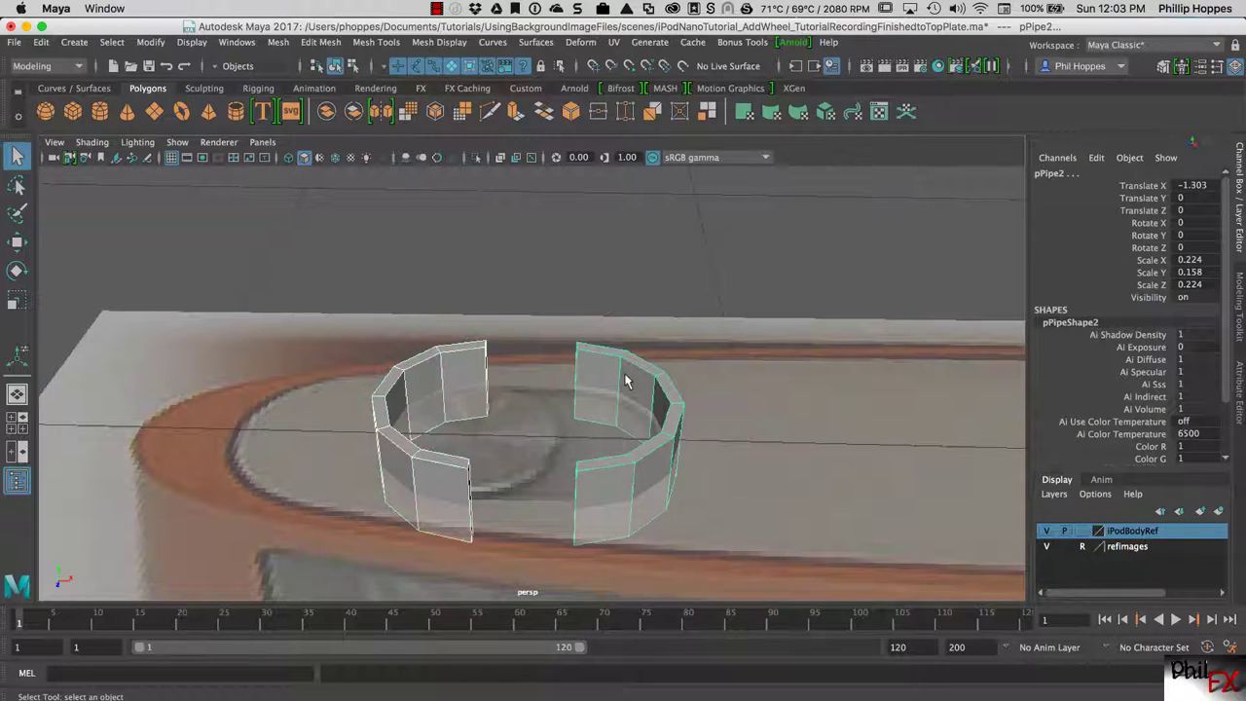
- Combine the pipe halves with Mesh > Combine and bridge the edges across the first gap
left_click(278, 42)
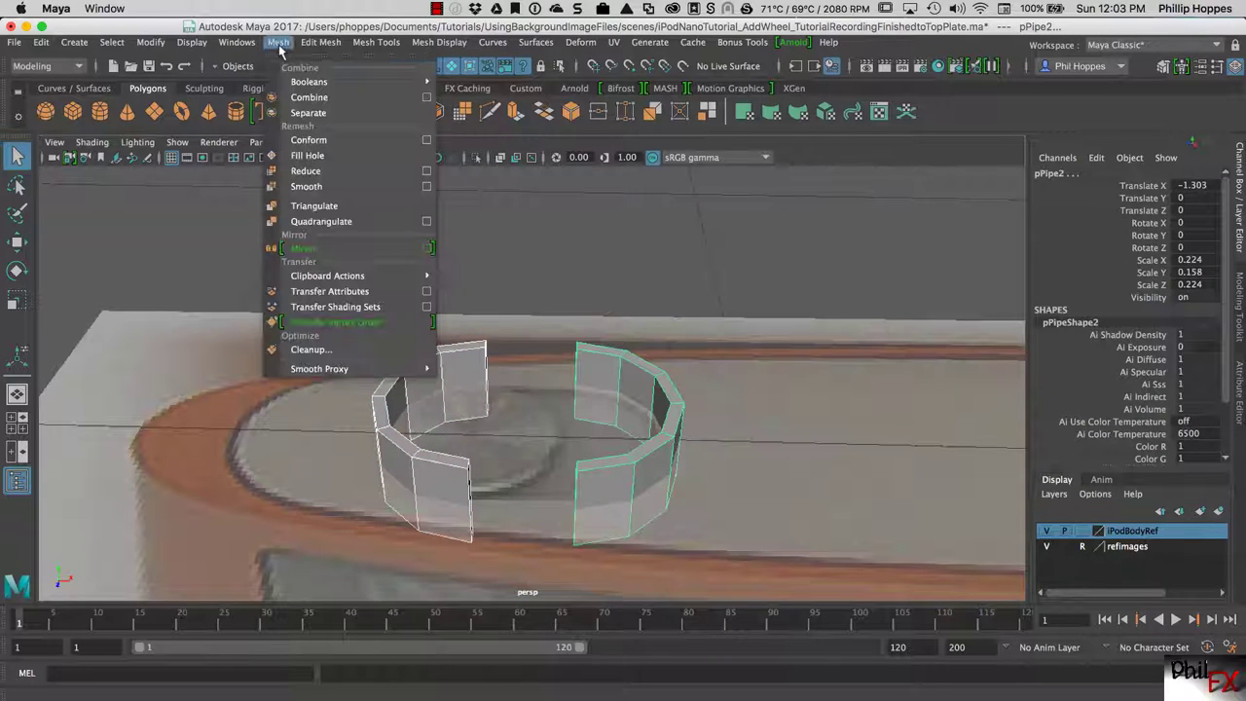
left_click(301, 97)
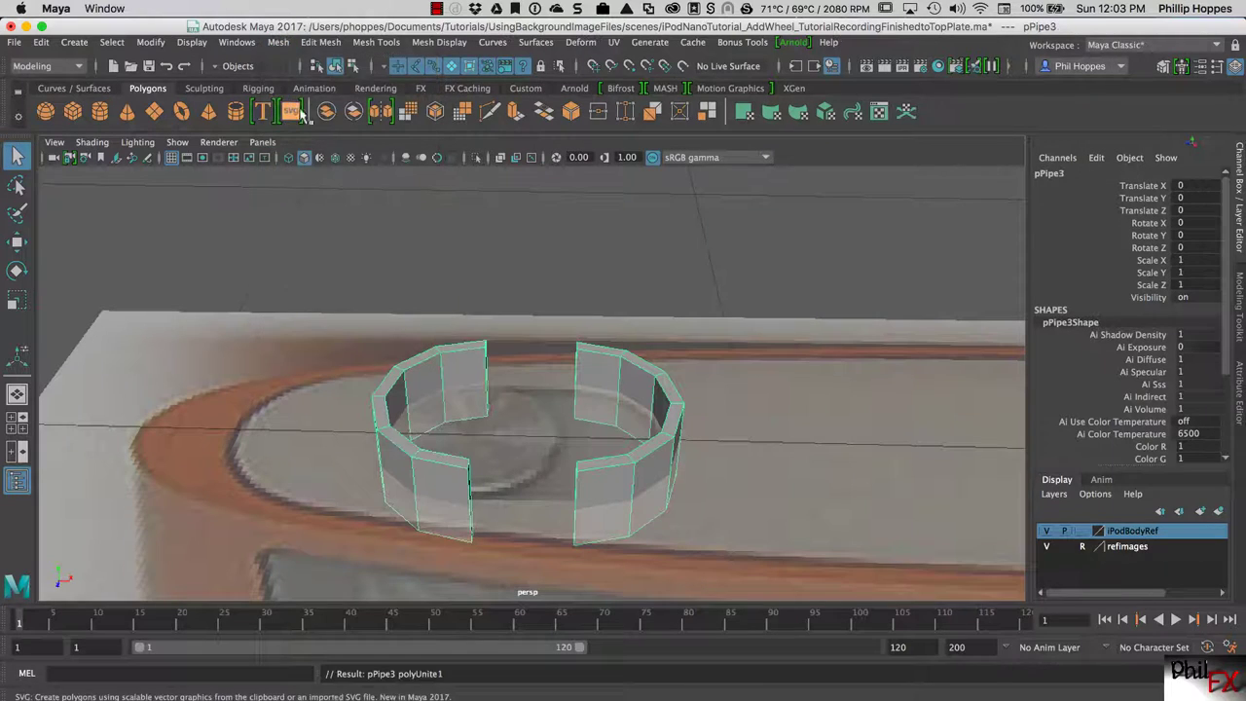
right_click_drag(592, 380, 592, 309)
left_click(484, 348)
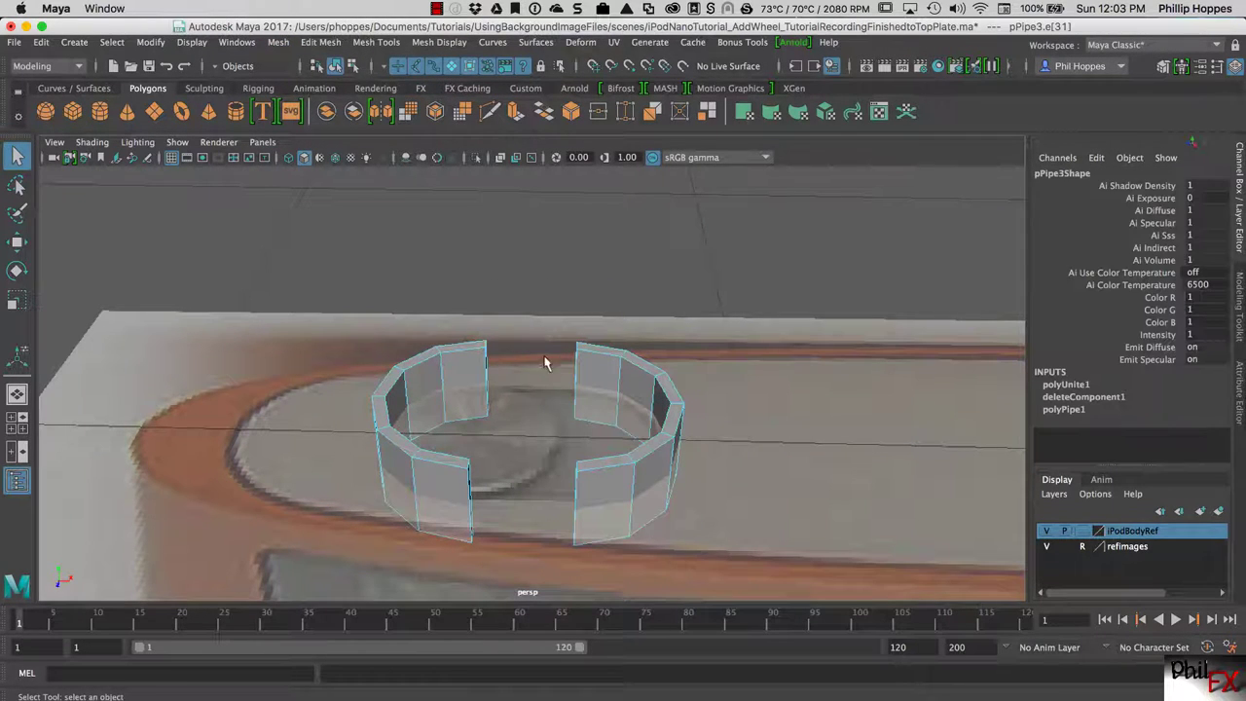
scroll(516, 390, "up", 2)
scroll(515, 390, "up", 2)
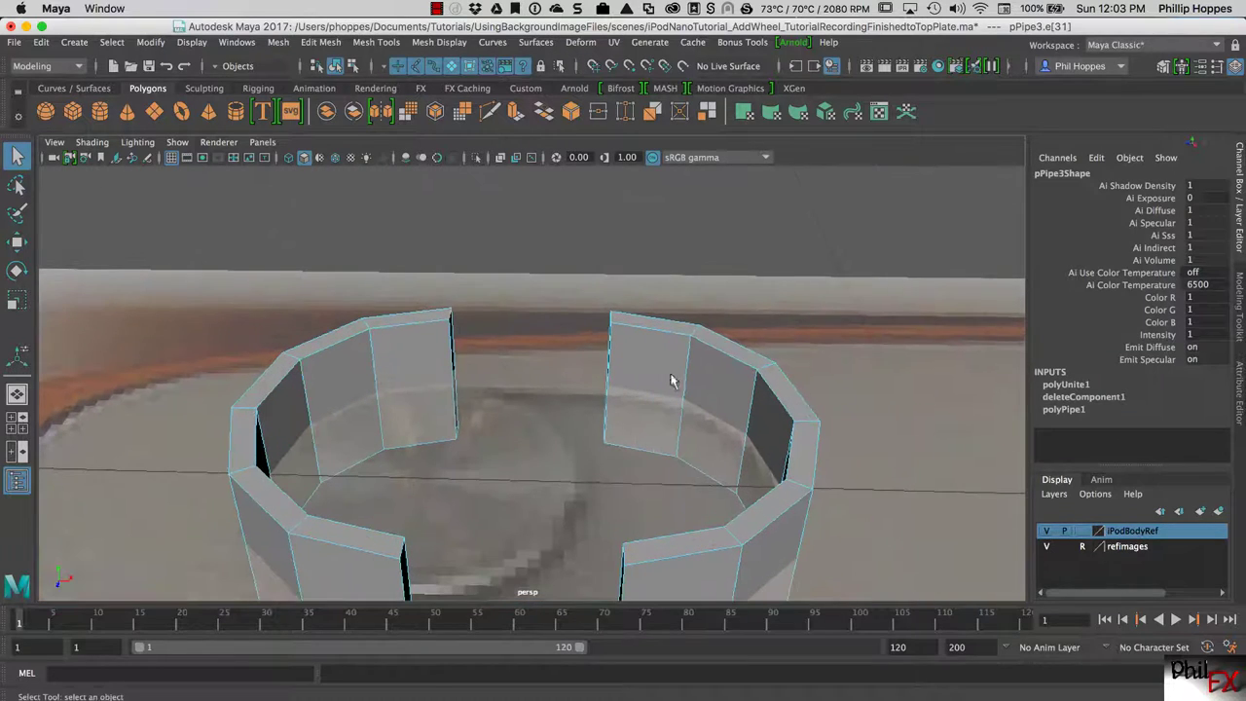
left_click(613, 322, "shift")
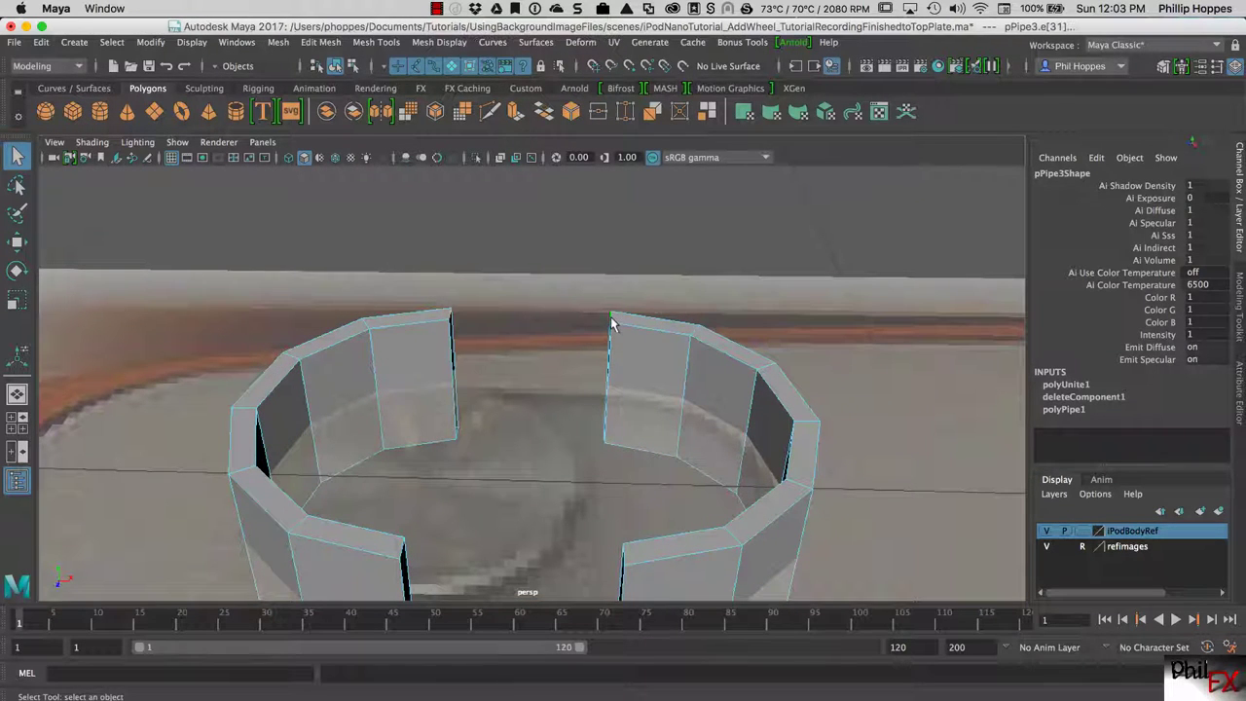
left_click(1162, 66)
left_click(1080, 549)
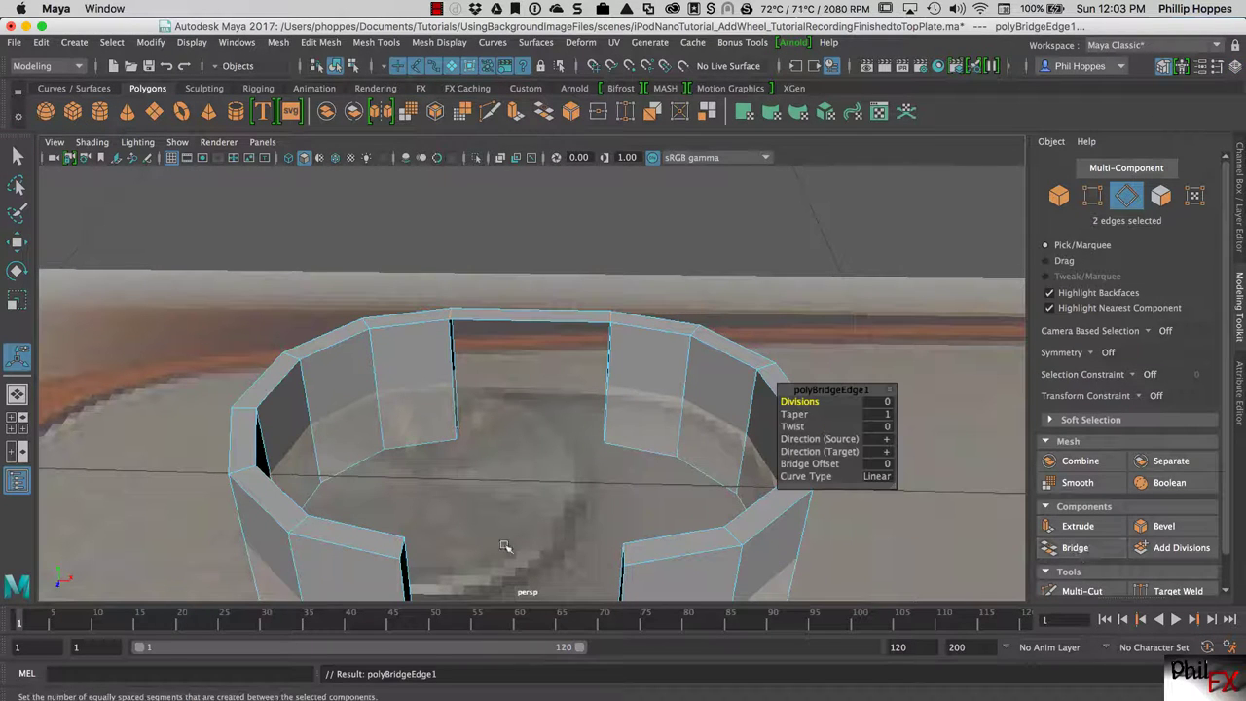
- Bridge the edges across the second gap to close the pPipe3 ring
left_click(401, 551)
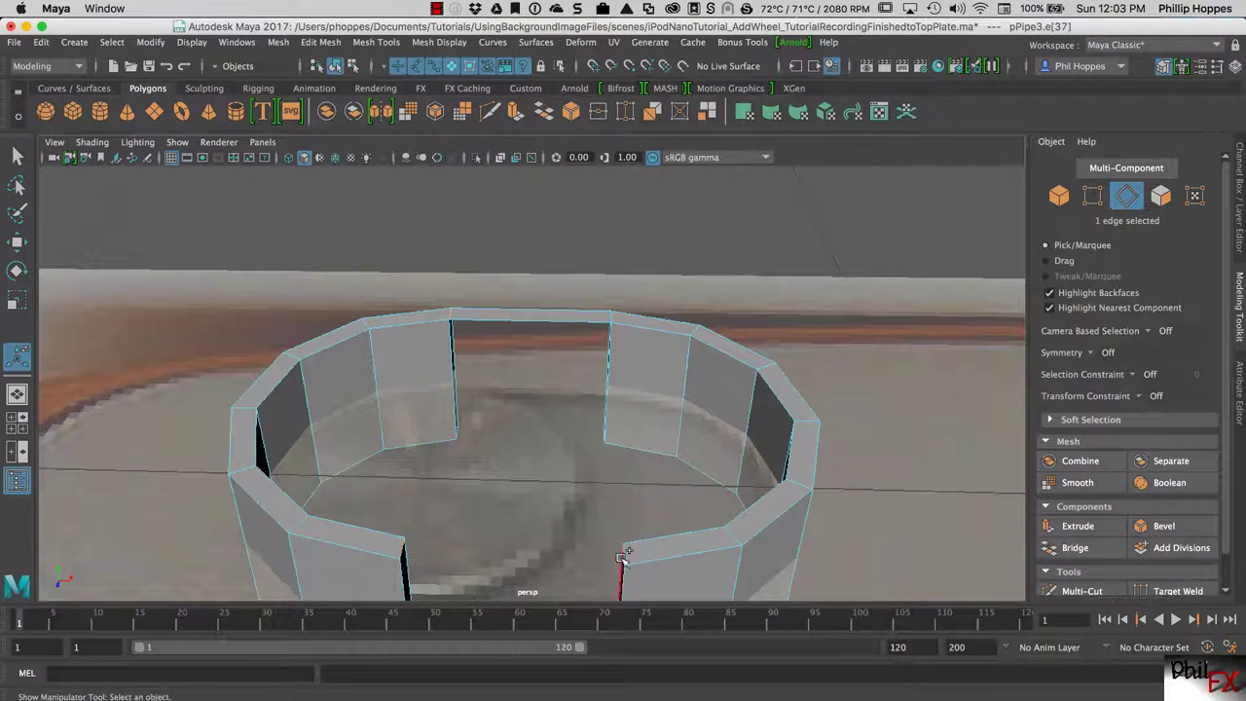
left_click(674, 551, "shift")
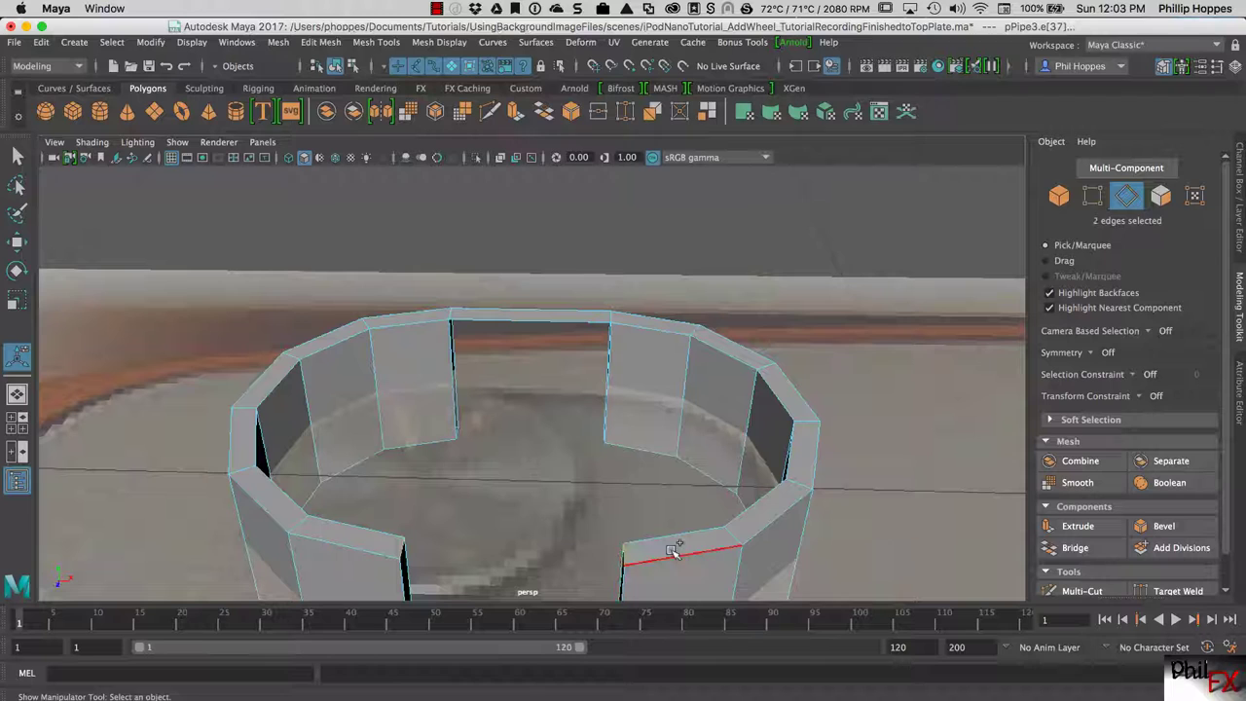
left_click(1076, 548)
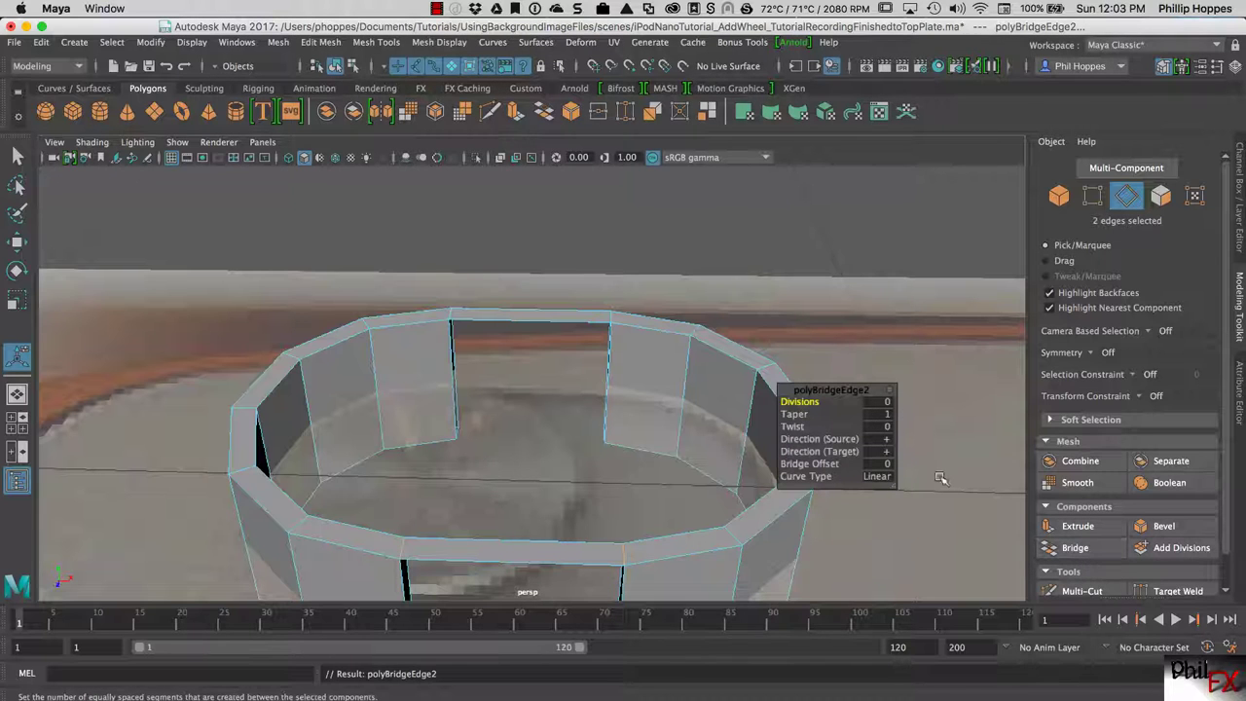
right_click_drag(947, 476, 717, 418, "alt")
left_click_drag(717, 417, 721, 311, "alt")
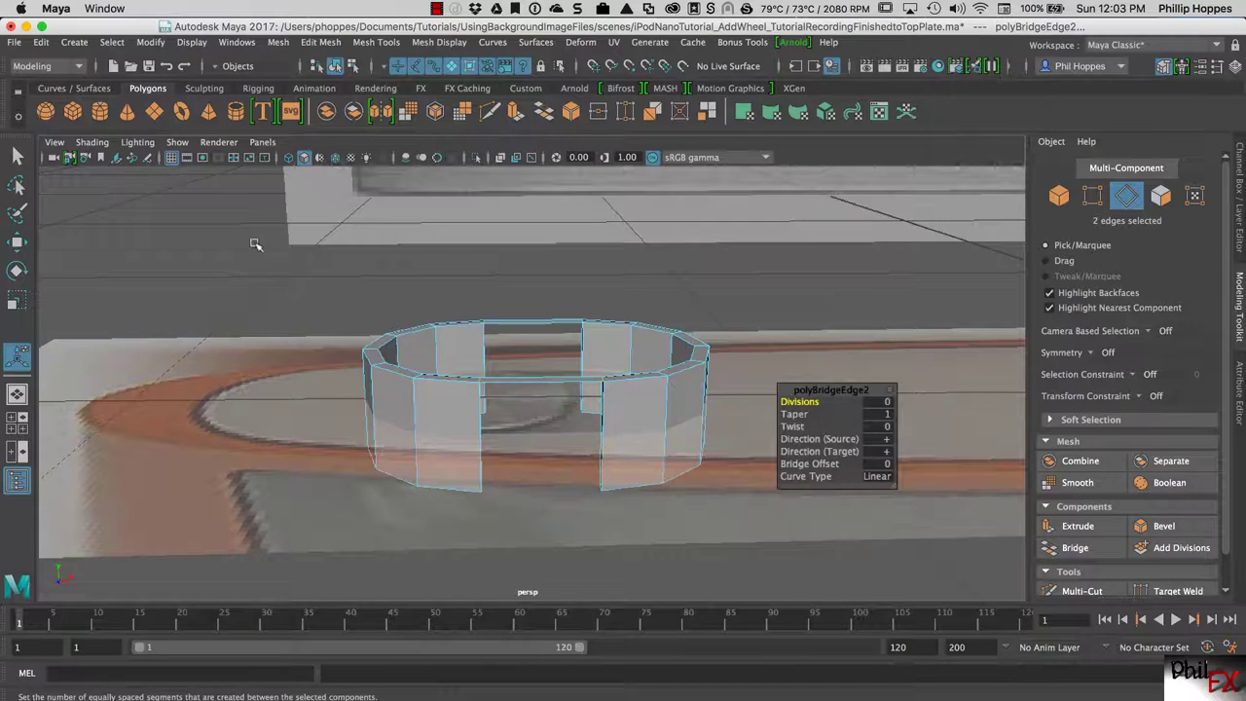
right_click_drag(259, 293, 408, 263)
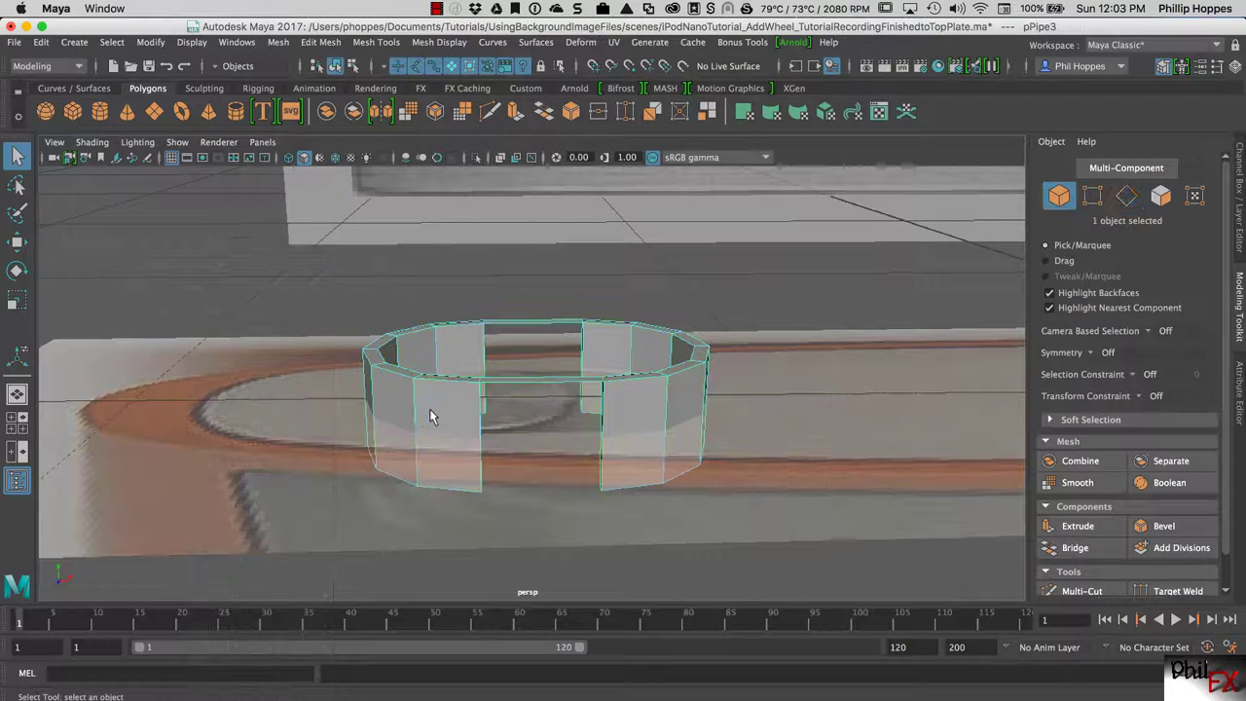
- Marquee-select and delete the ring's 36 wall faces, then return to Object Mode
right_click_drag(431, 336, 429, 381)
left_click_drag(318, 544, 799, 402)
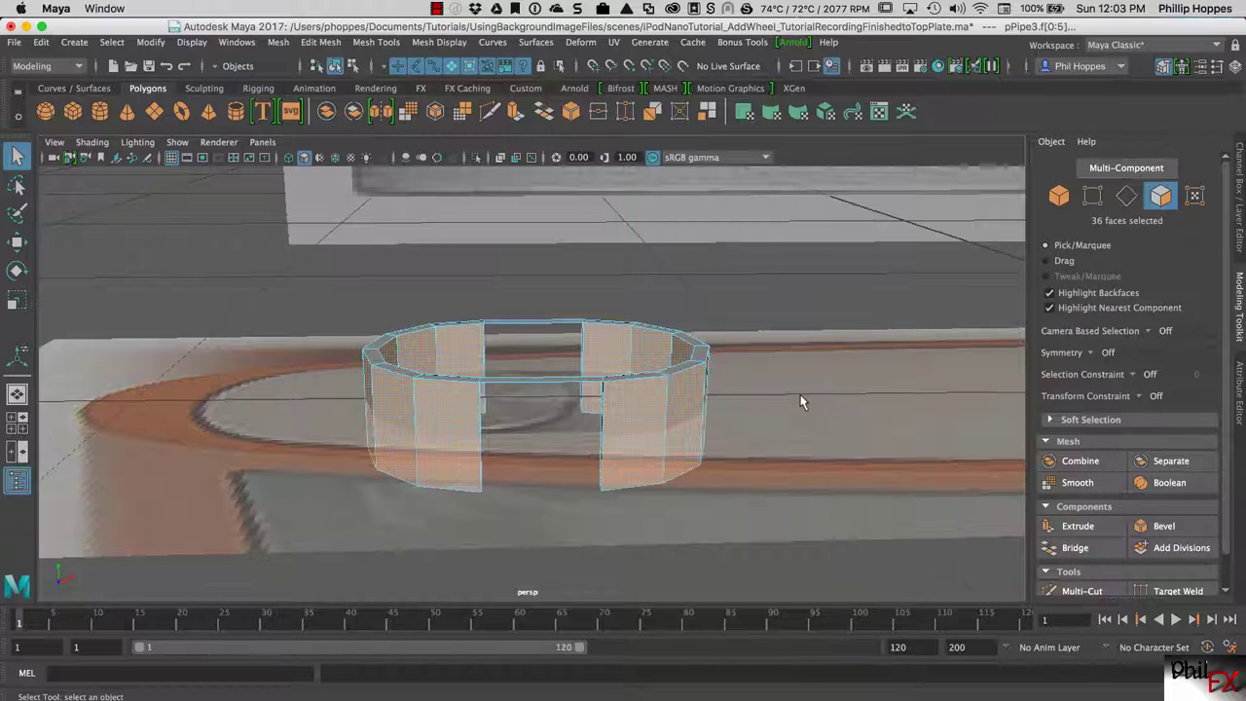
key("Delete")
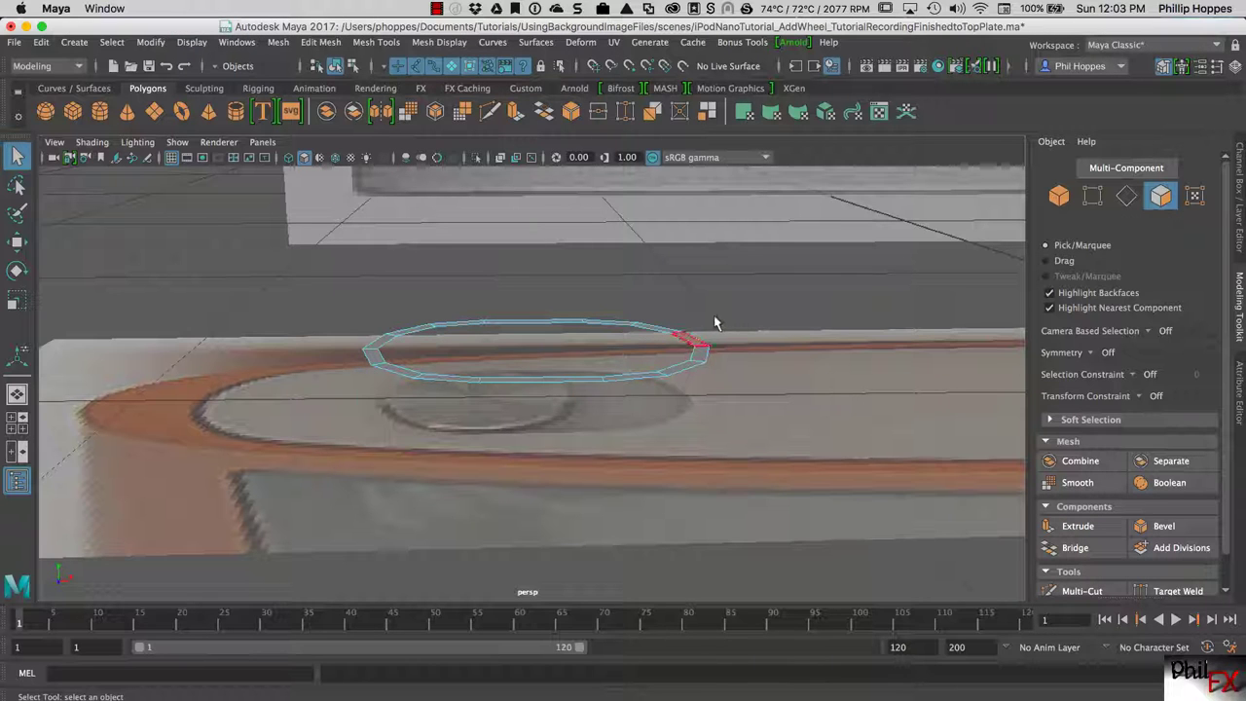
left_click_drag(684, 305, 648, 383, "alt")
right_click_drag(648, 384, 716, 367, "alt")
mouse_move(716, 366)
left_mouse_down("alt")
mouse_move(661, 350)
mouse_move(636, 448)
mouse_move(653, 370)
mouse_move(639, 369)
mouse_move(731, 353)
mouse_move(709, 367)
left_mouse_up("alt")
right_click_drag(694, 315, 769, 293)
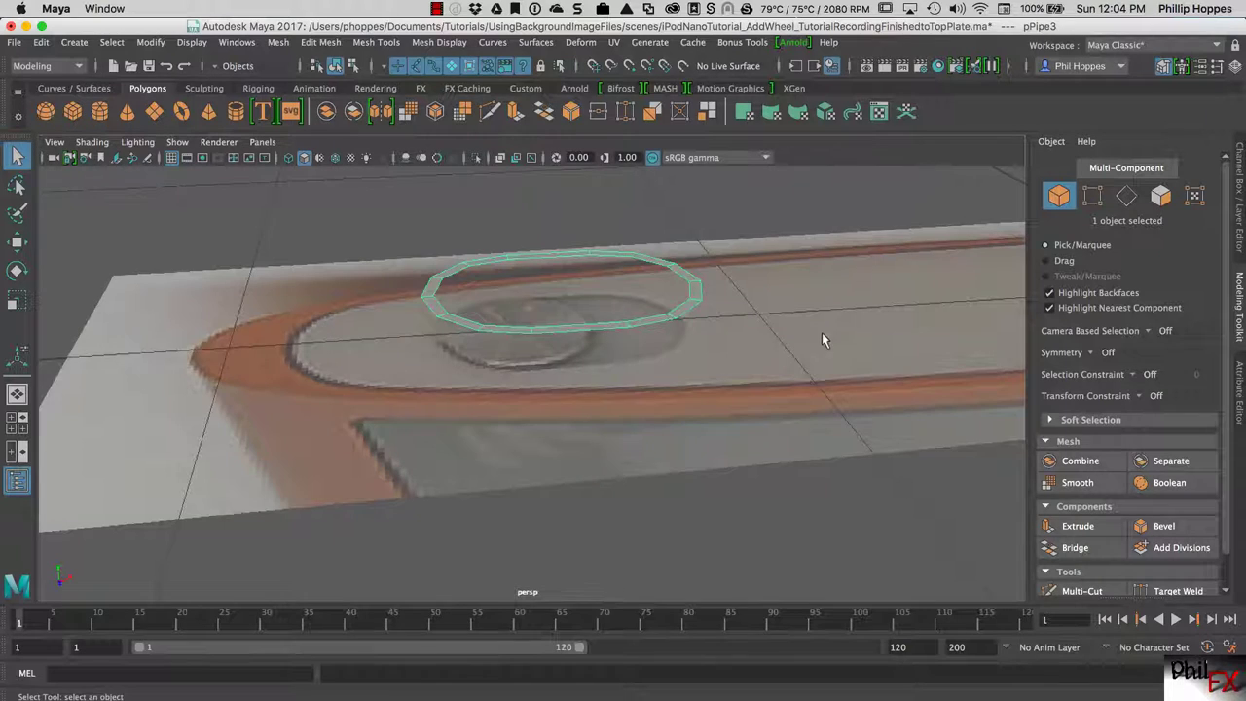
right_click_drag(822, 332, 715, 401, "alt")
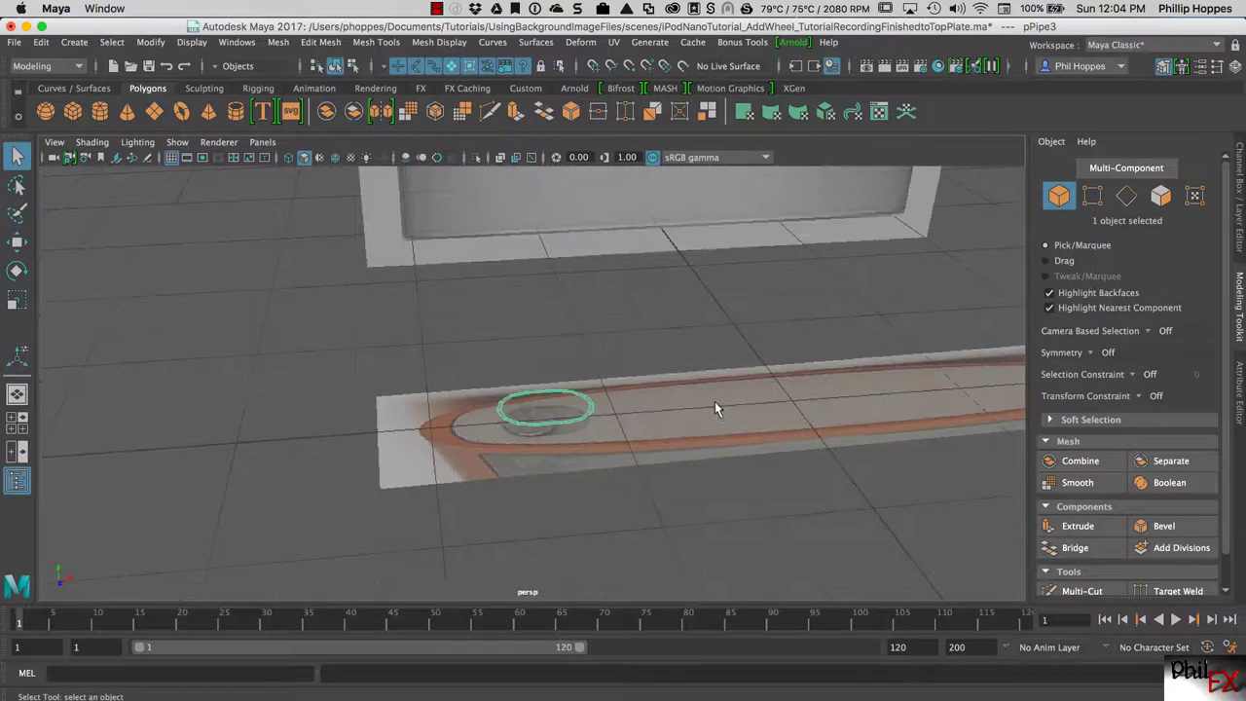
- Raise the pPipe3 ring to Translate Y 1.098 and unhide the bottomplate
key("w")
left_click_drag(555, 351, 553, 151)
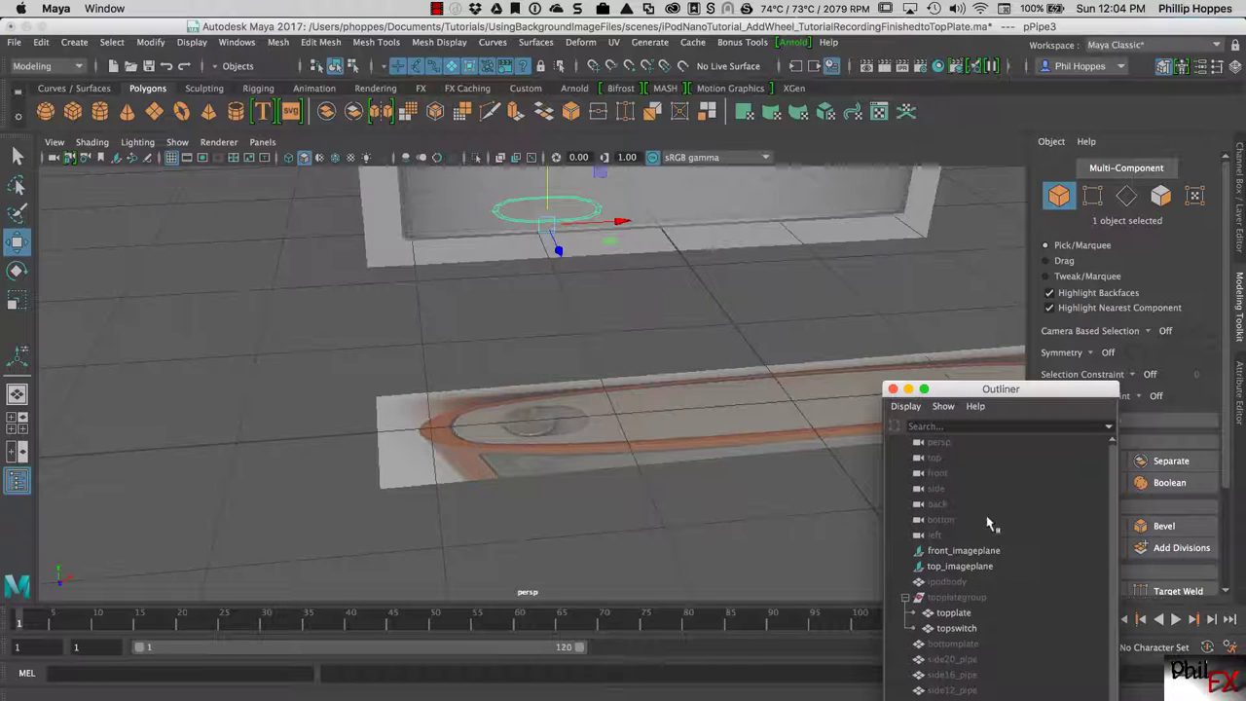
left_click(966, 645)
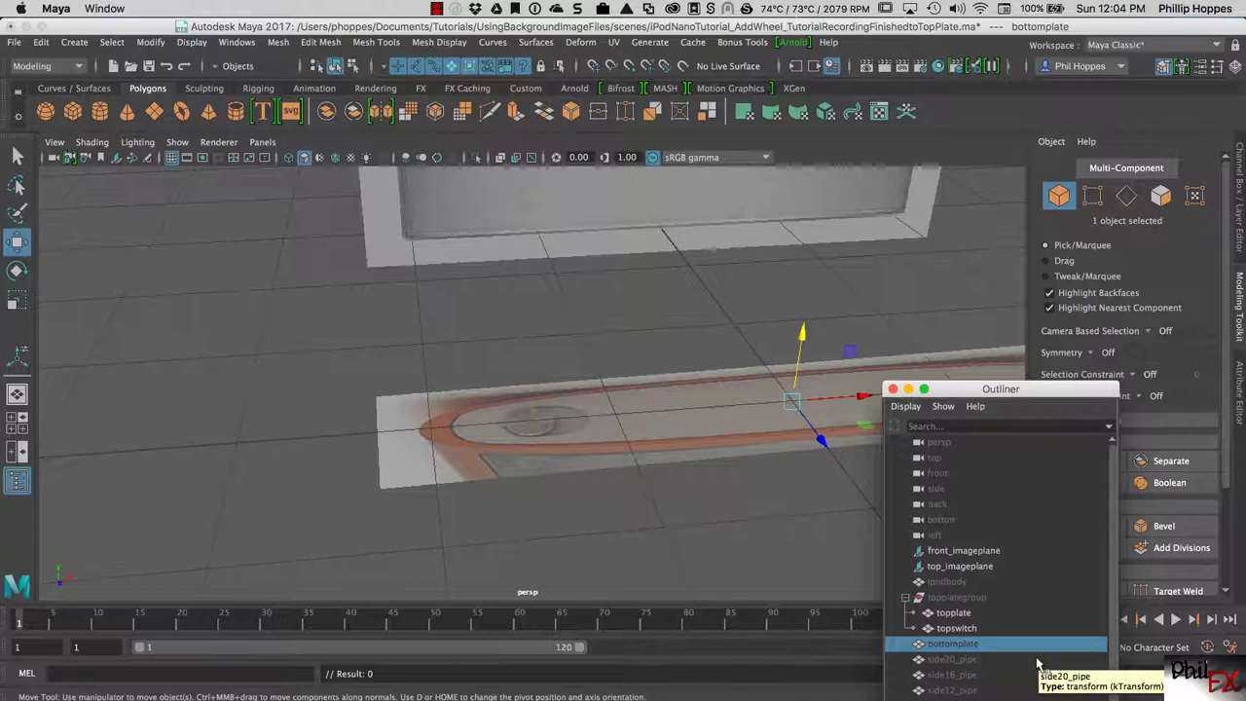
key("shift+h")
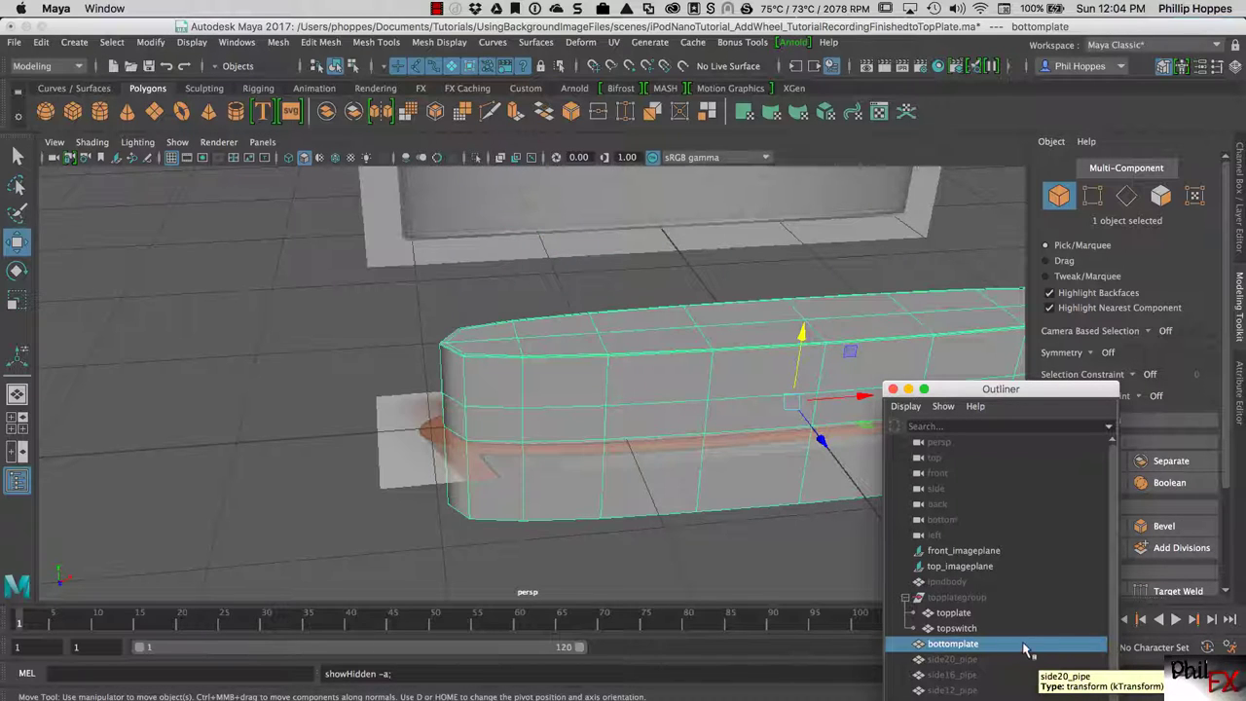
- Move the Outliner aside and inspect pPipe1, pPipe2 and pPipe3 in it
left_click_drag(1056, 390, 1101, 301)
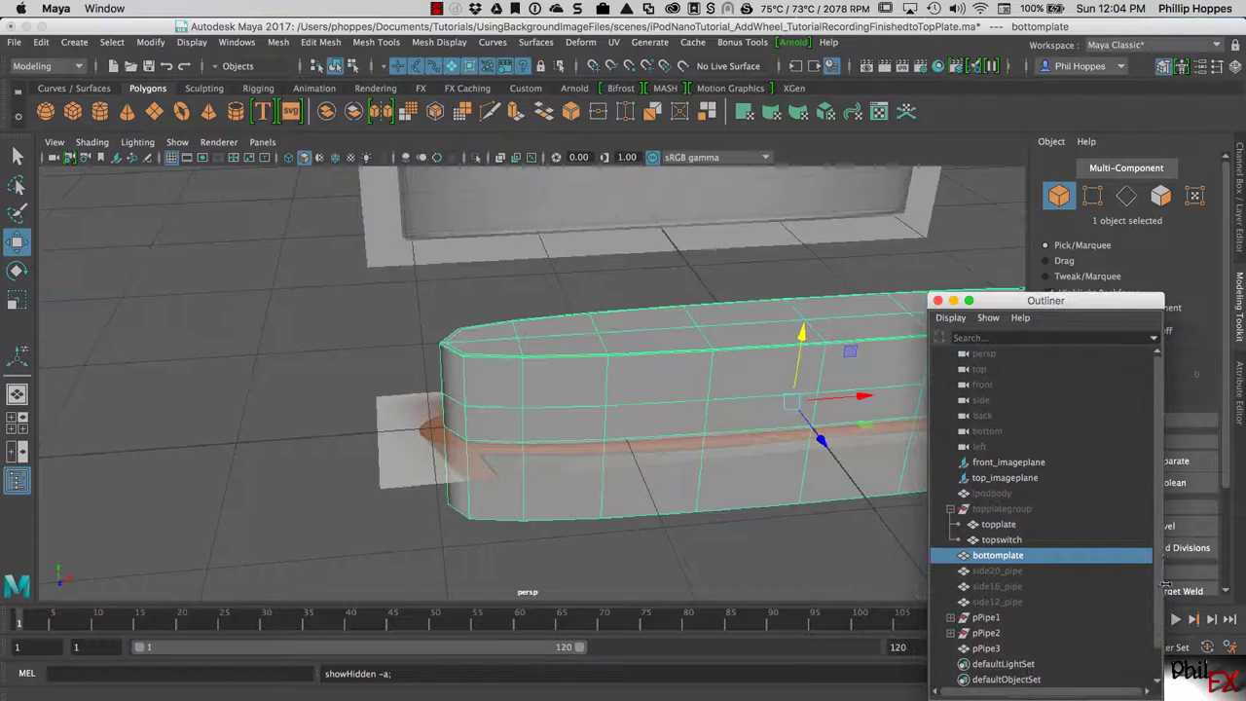
left_click_drag(1158, 563, 1157, 588)
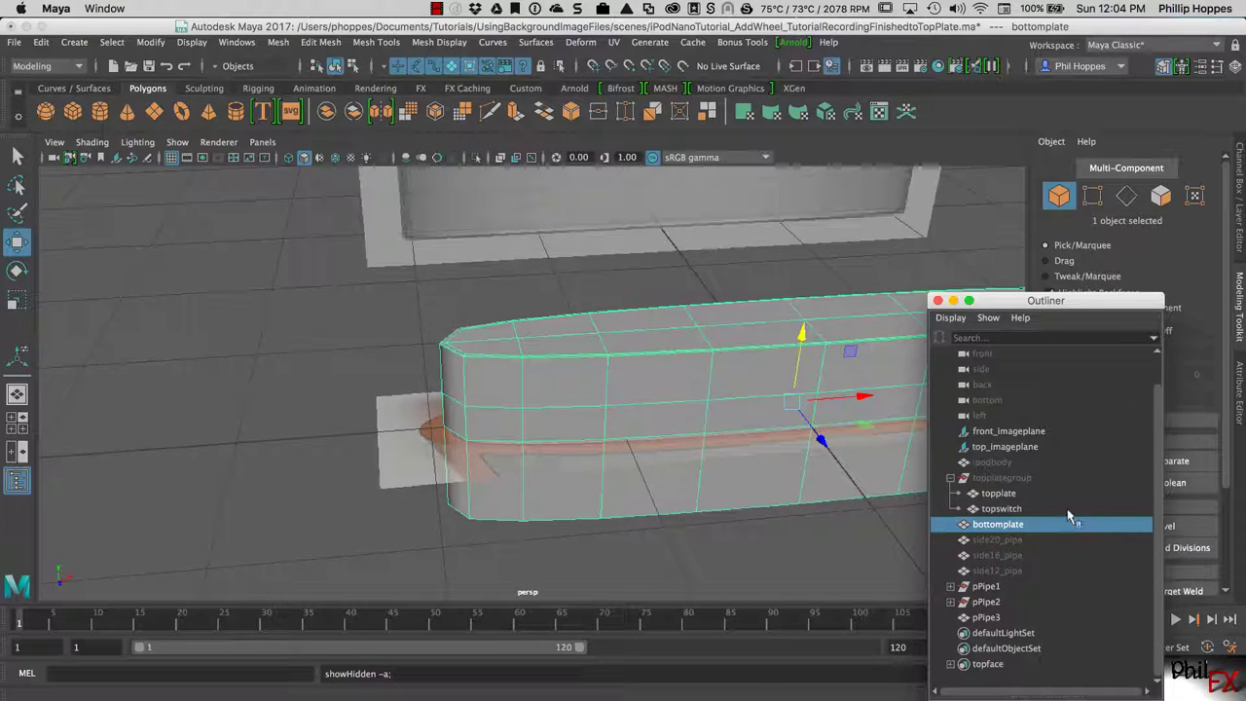
left_click(986, 586)
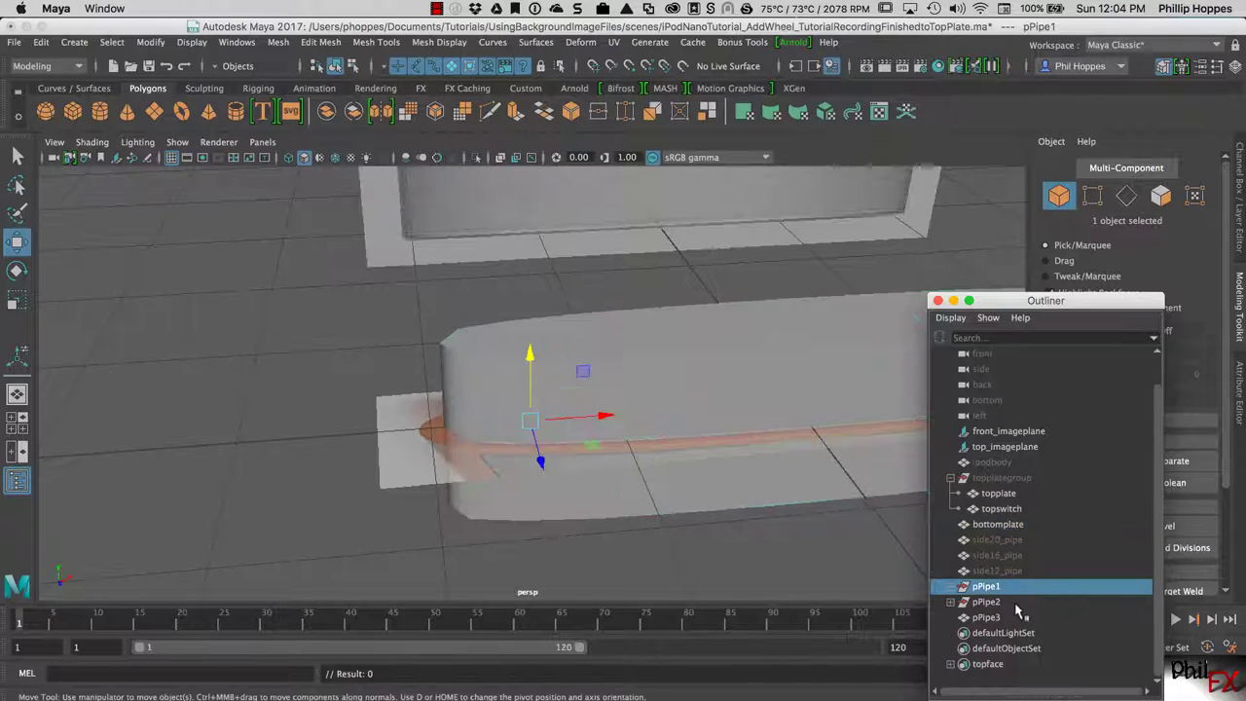
left_click(987, 601)
left_click(997, 617)
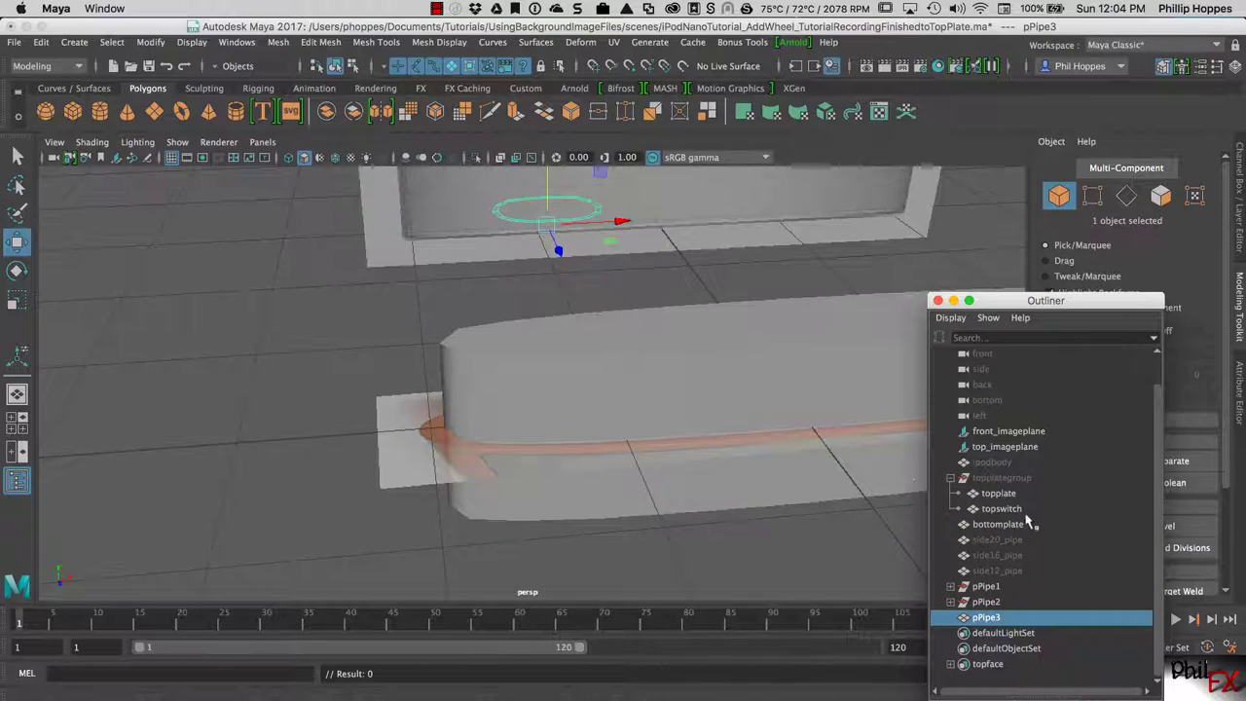
- Select and frame pPipe3, show its Channel Box, and drag the Outliner up-left
left_click_drag(1008, 297, 879, 192)
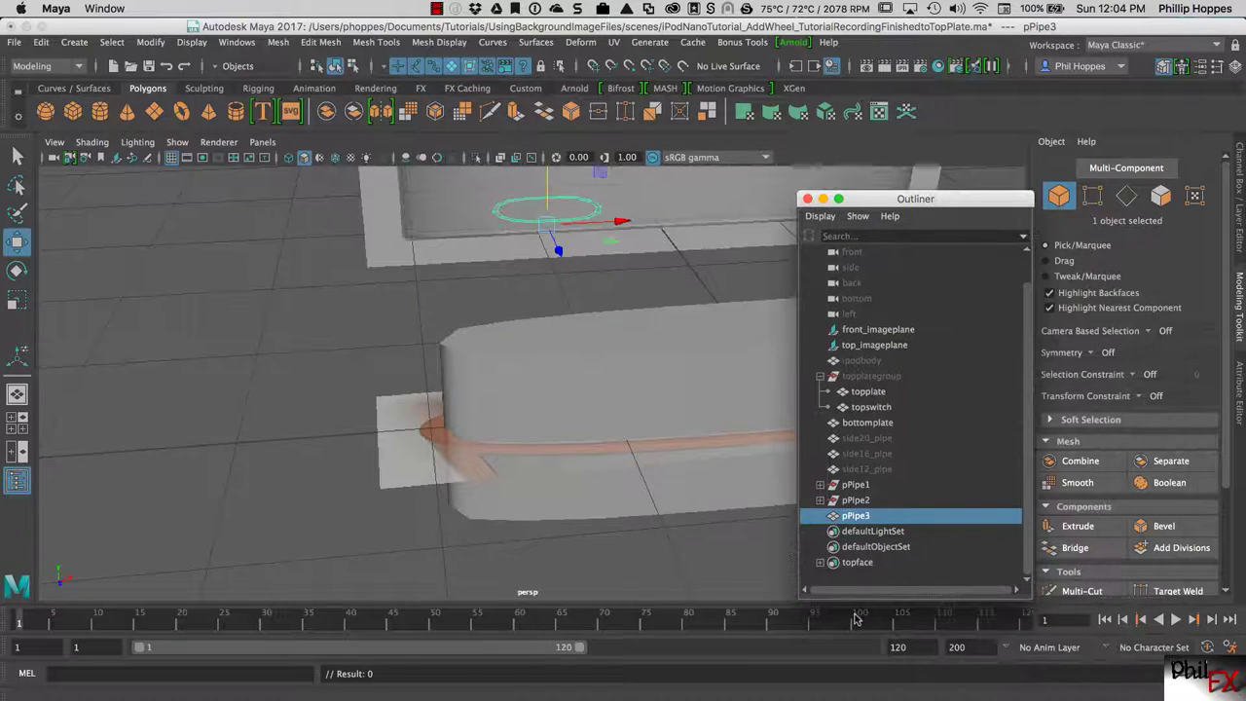
left_click(864, 500)
left_click(862, 486)
left_click(864, 500)
left_click(862, 486)
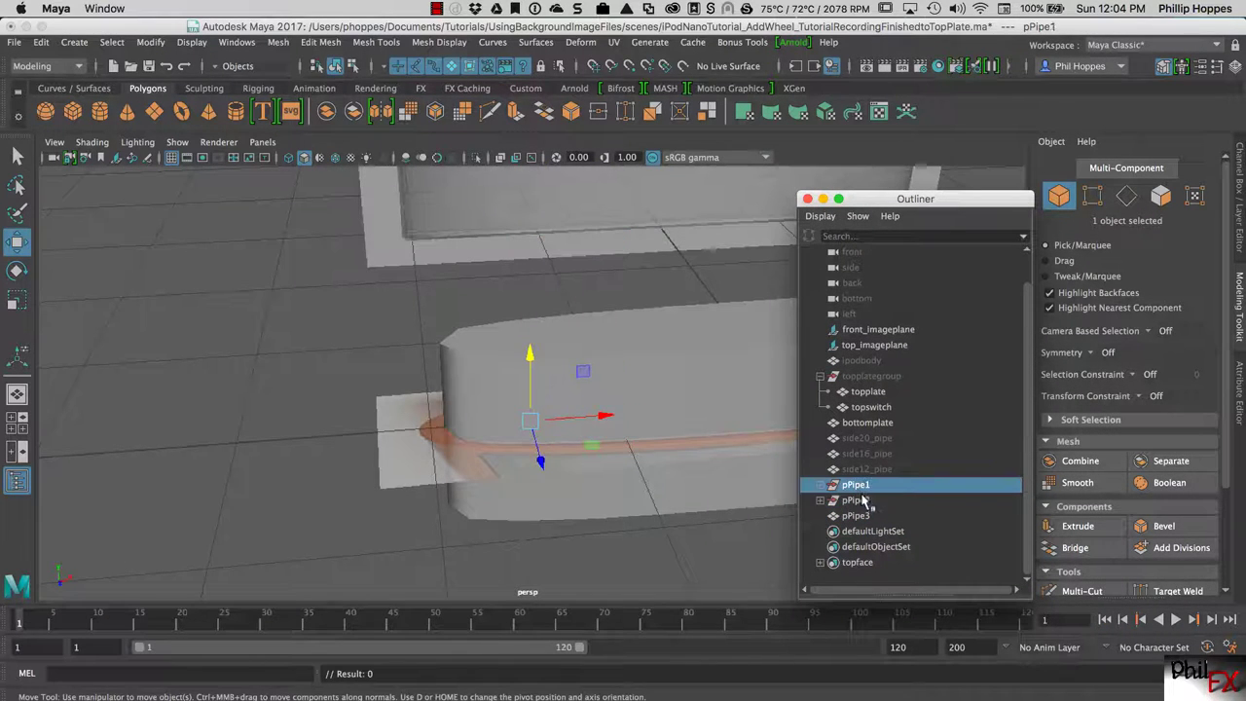
left_click(876, 500)
left_click(860, 517)
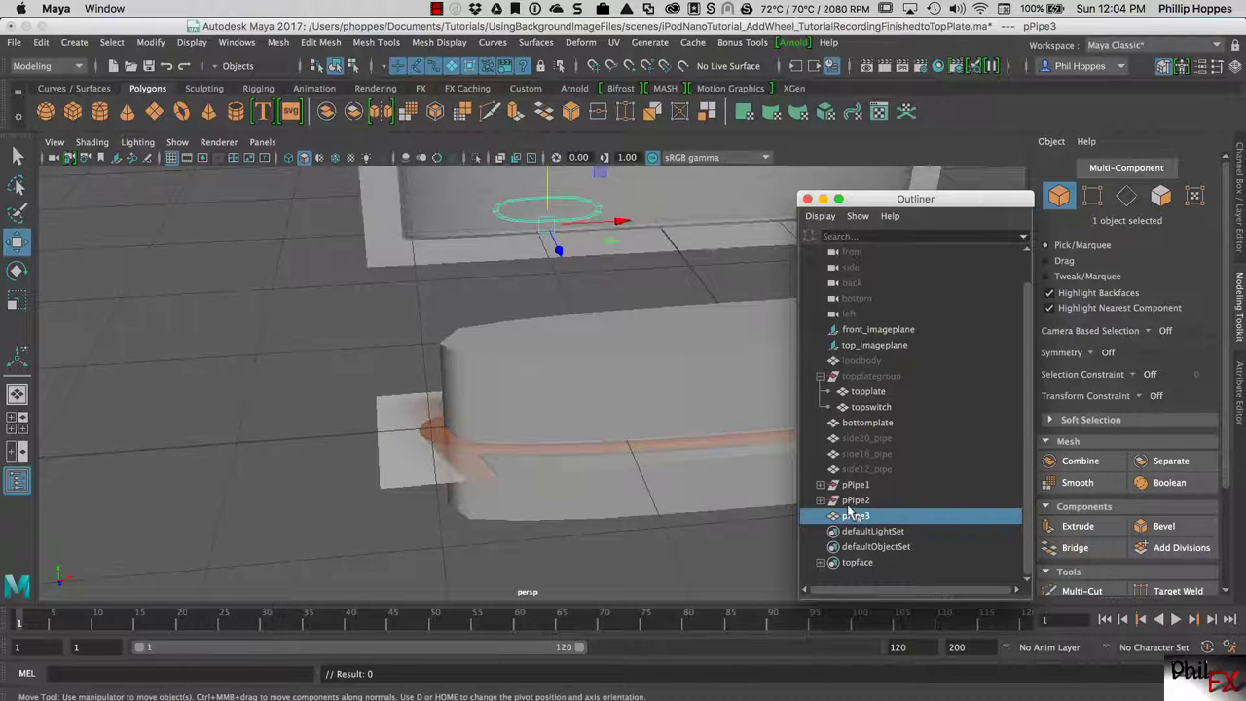
left_click_drag(922, 203, 976, 200)
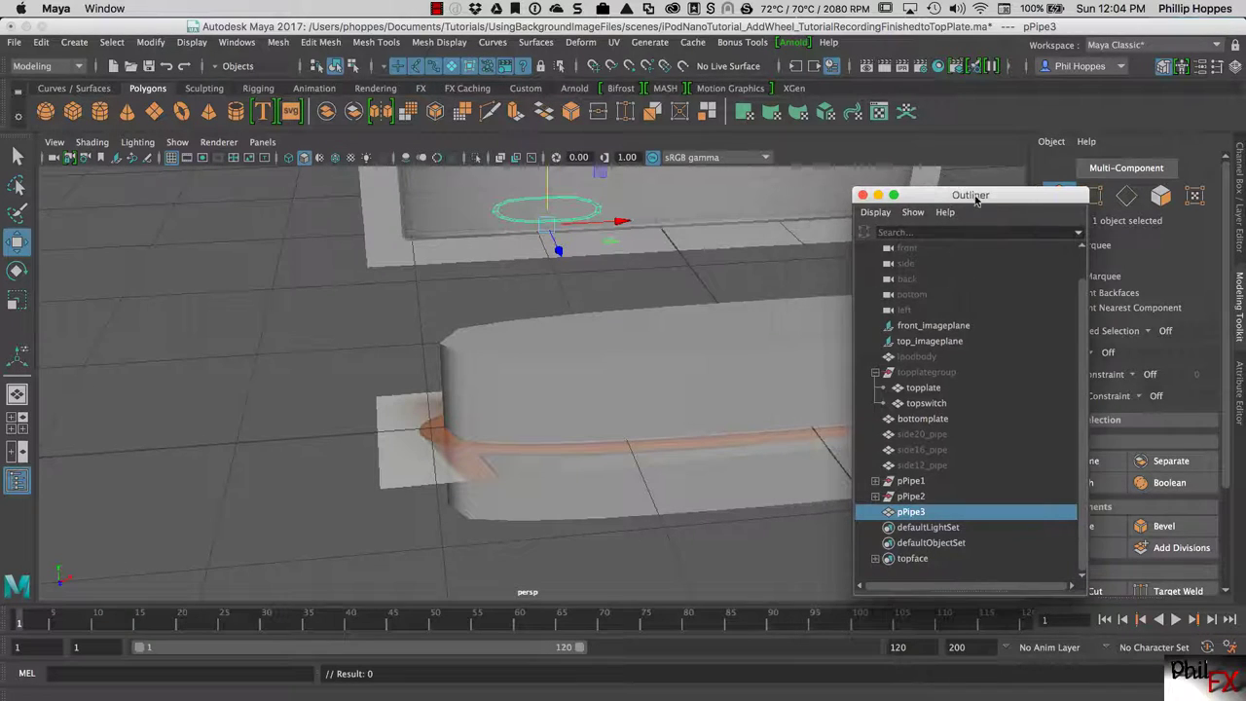
key("f")
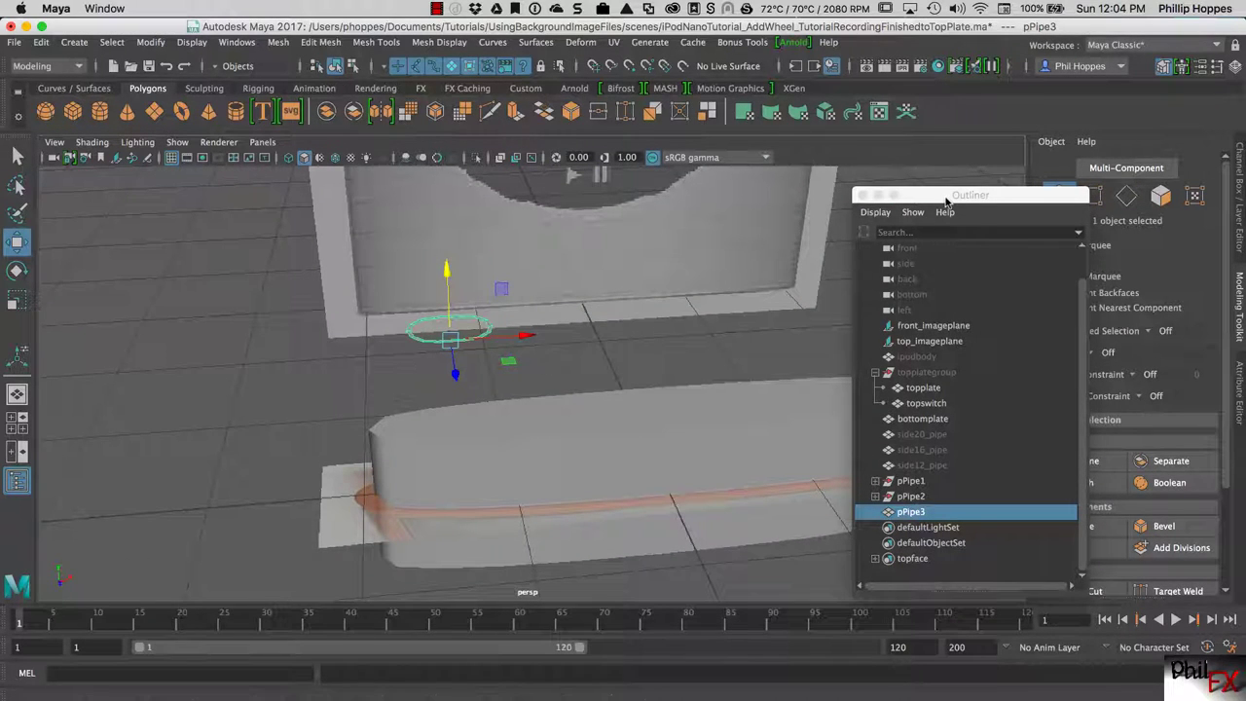
left_click(1239, 232)
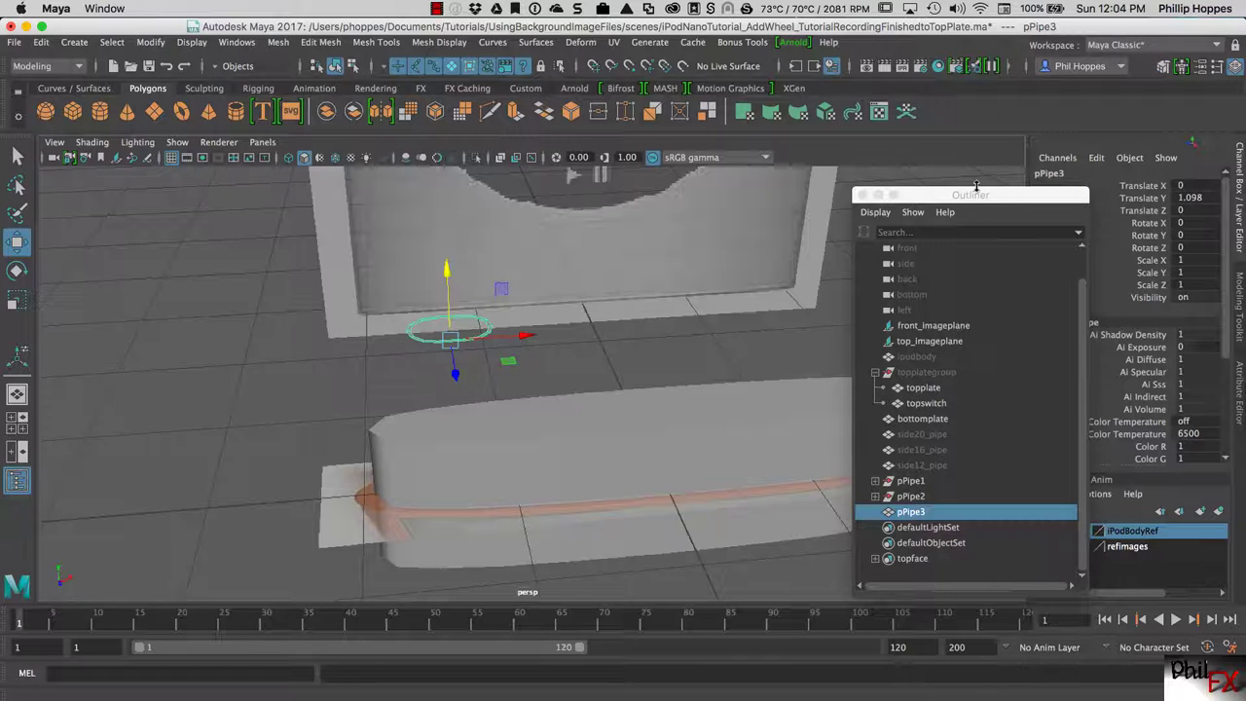
left_click_drag(977, 190, 813, 99)
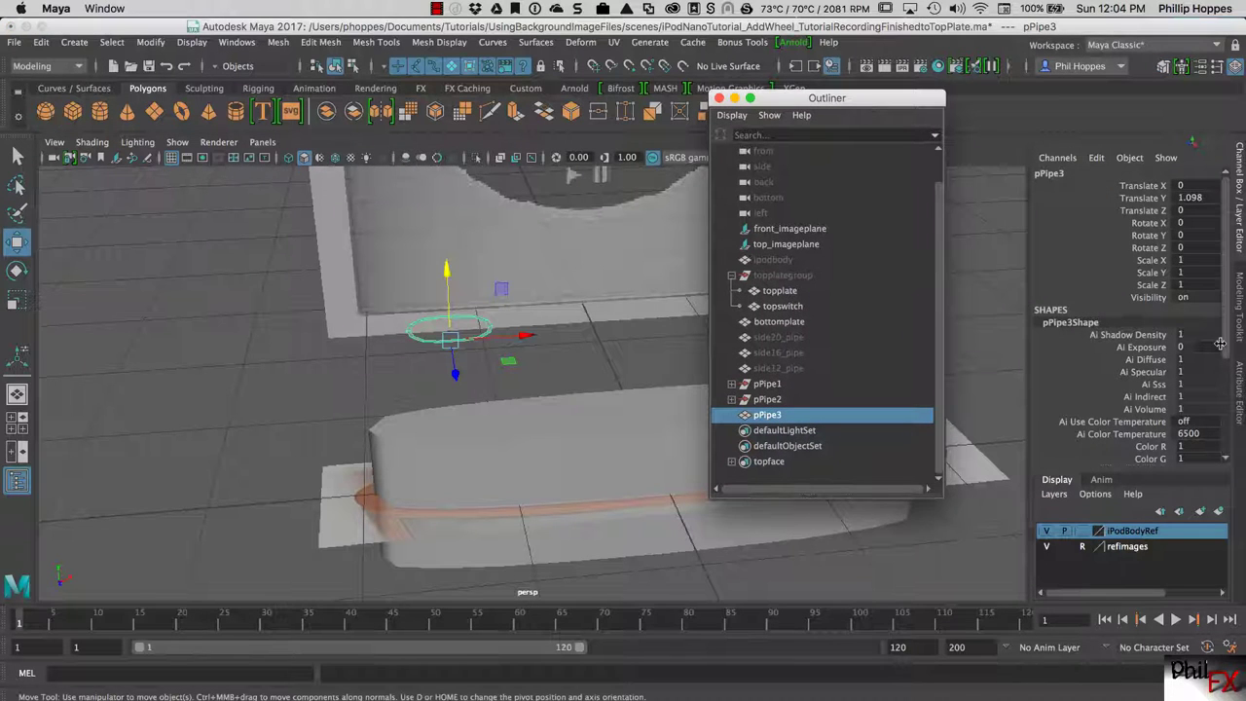
- Run Edit > Delete by Type > History on pPipe3, then close the Outliner window
left_click_drag(1226, 348, 1237, 471)
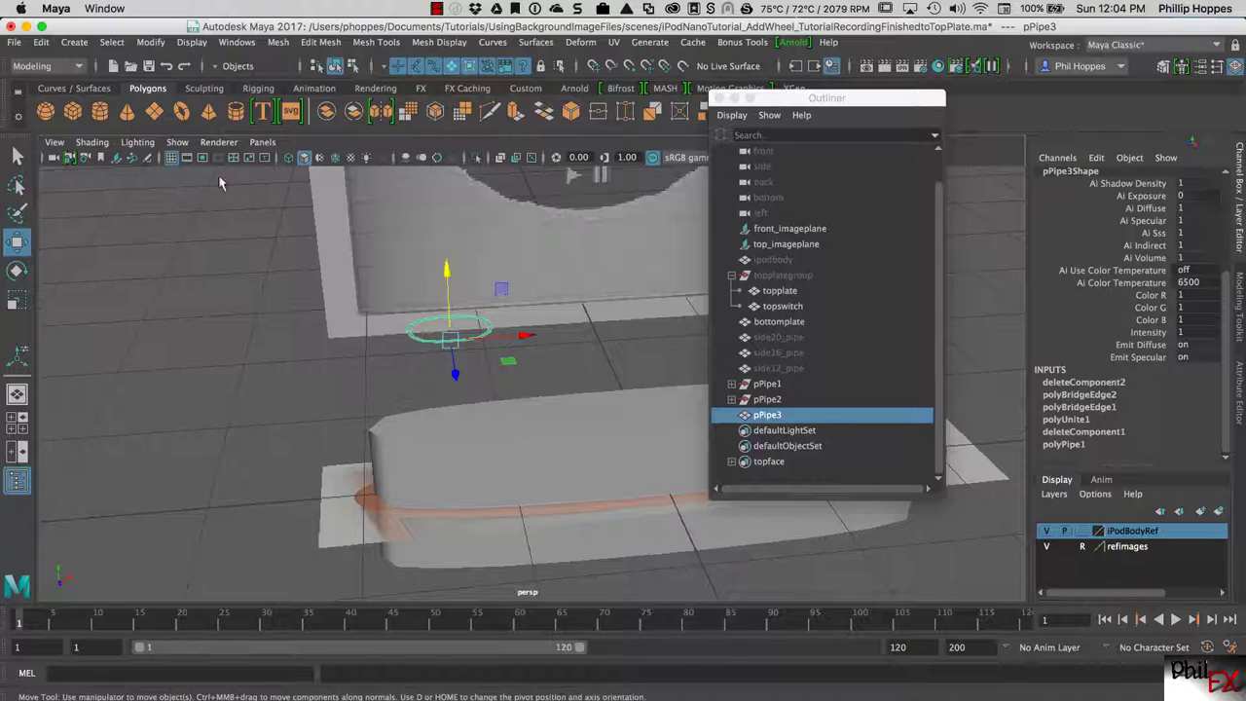
left_click(41, 42)
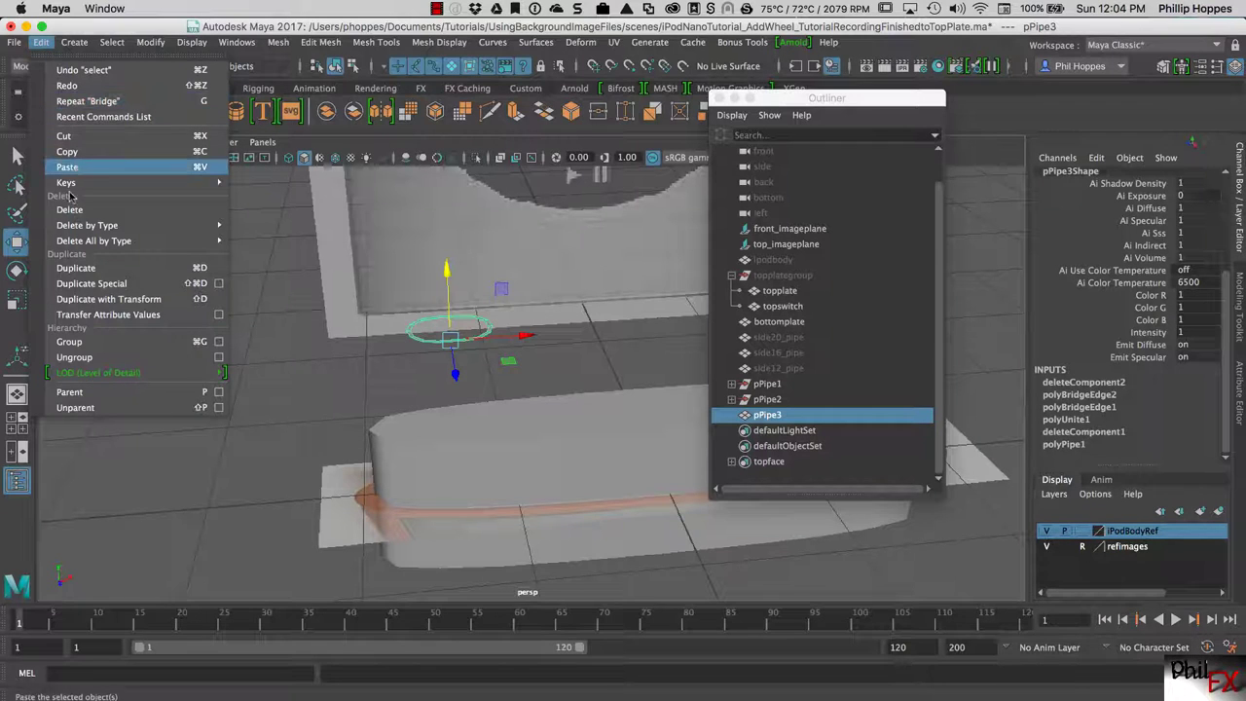
mouse_move(83, 227)
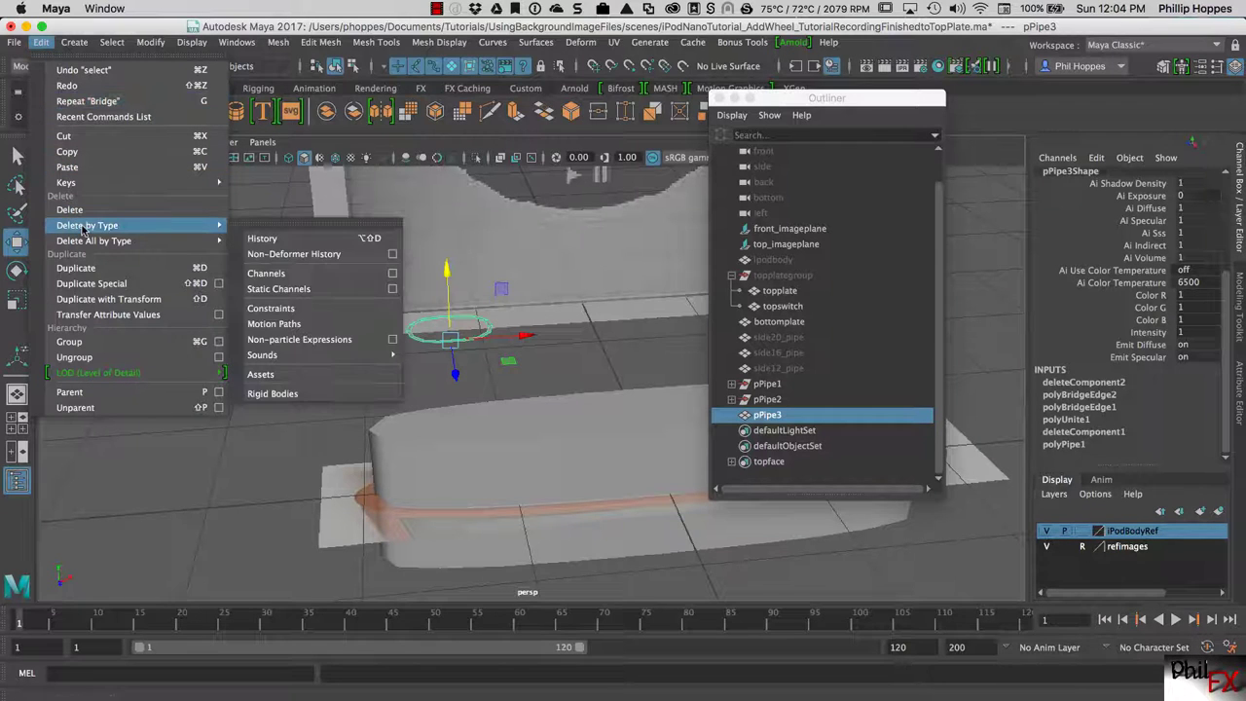
left_click(260, 240)
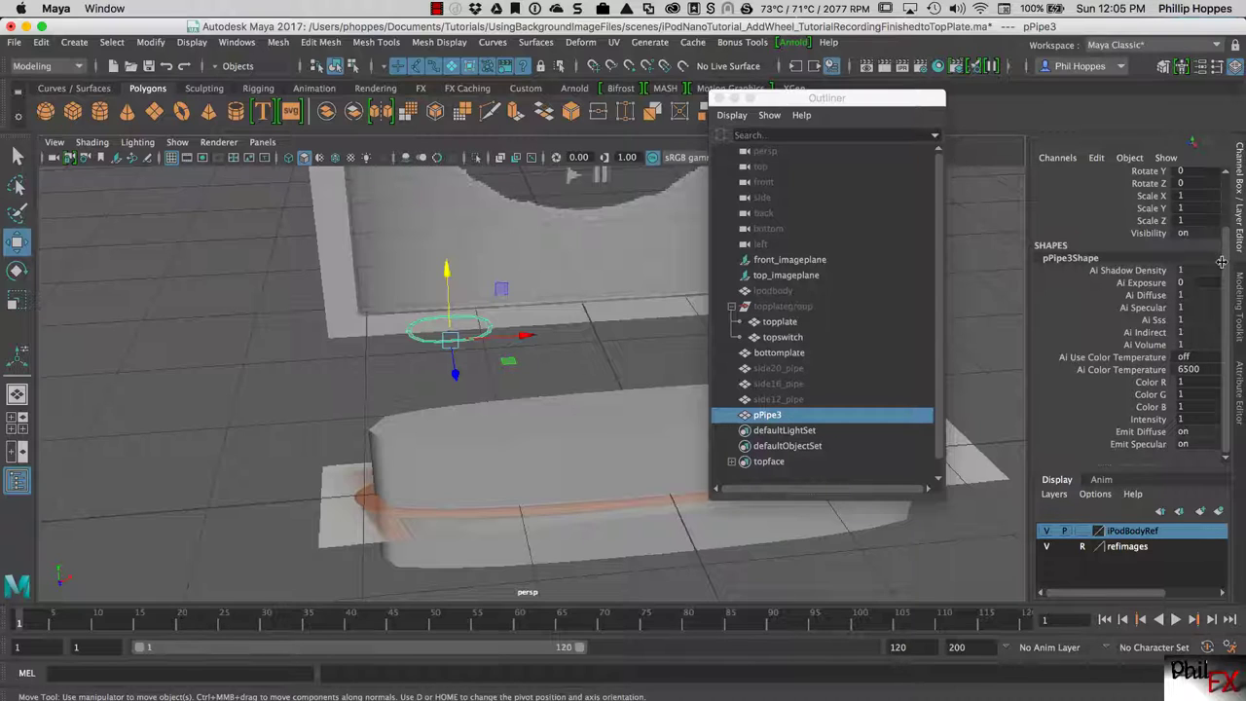
scroll(1223, 258, "up", 3)
scroll(1223, 258, "down", 3)
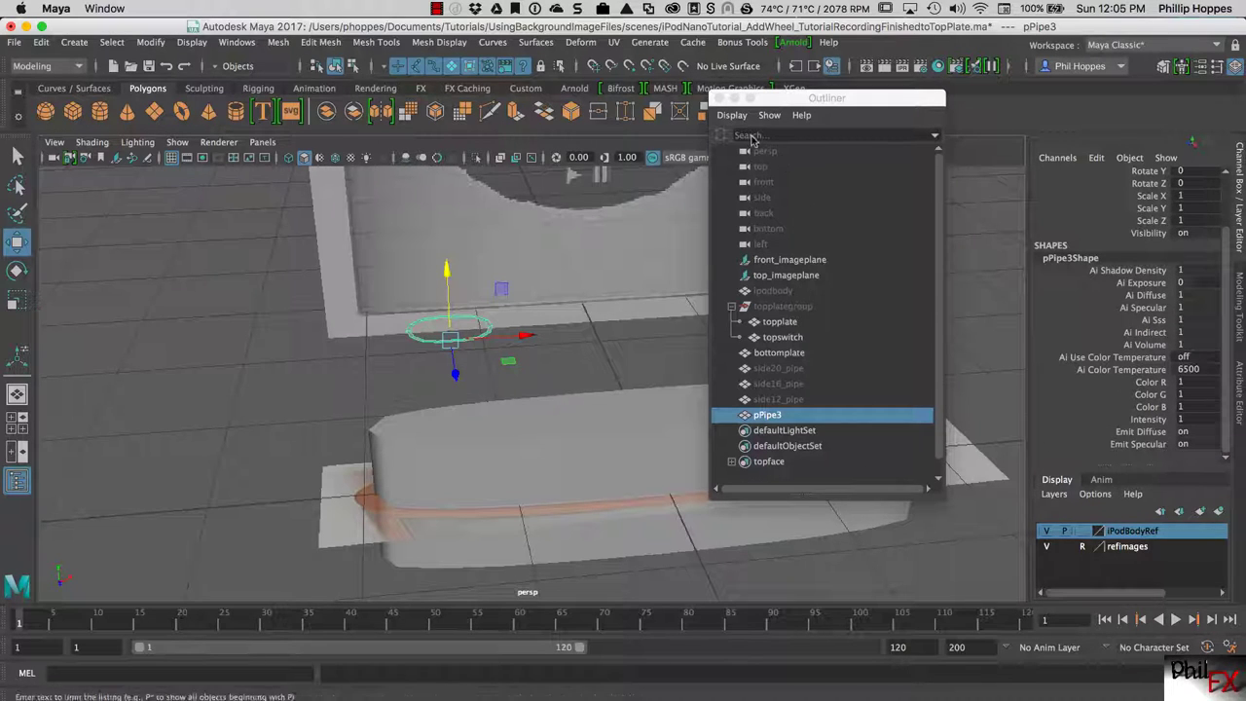
left_click(733, 99)
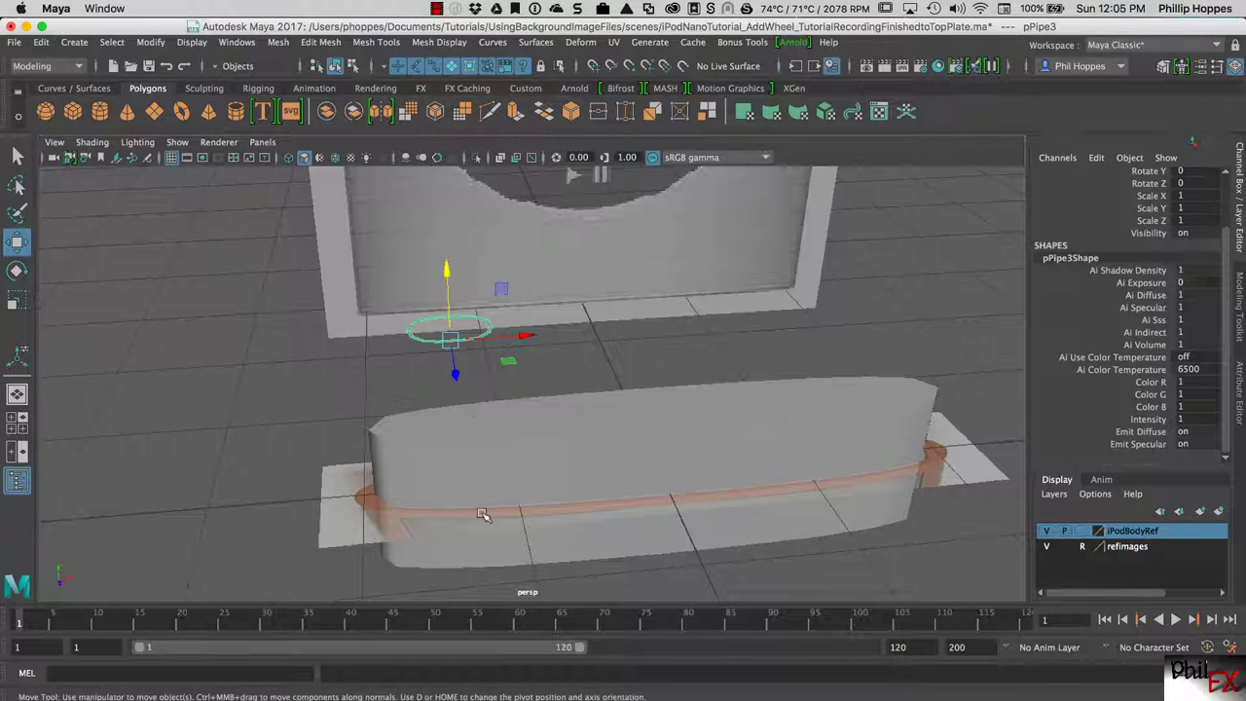
- Make the bottomplate live and Mesh > Conform the pPipe3 ring onto its top surface
left_click(496, 462)
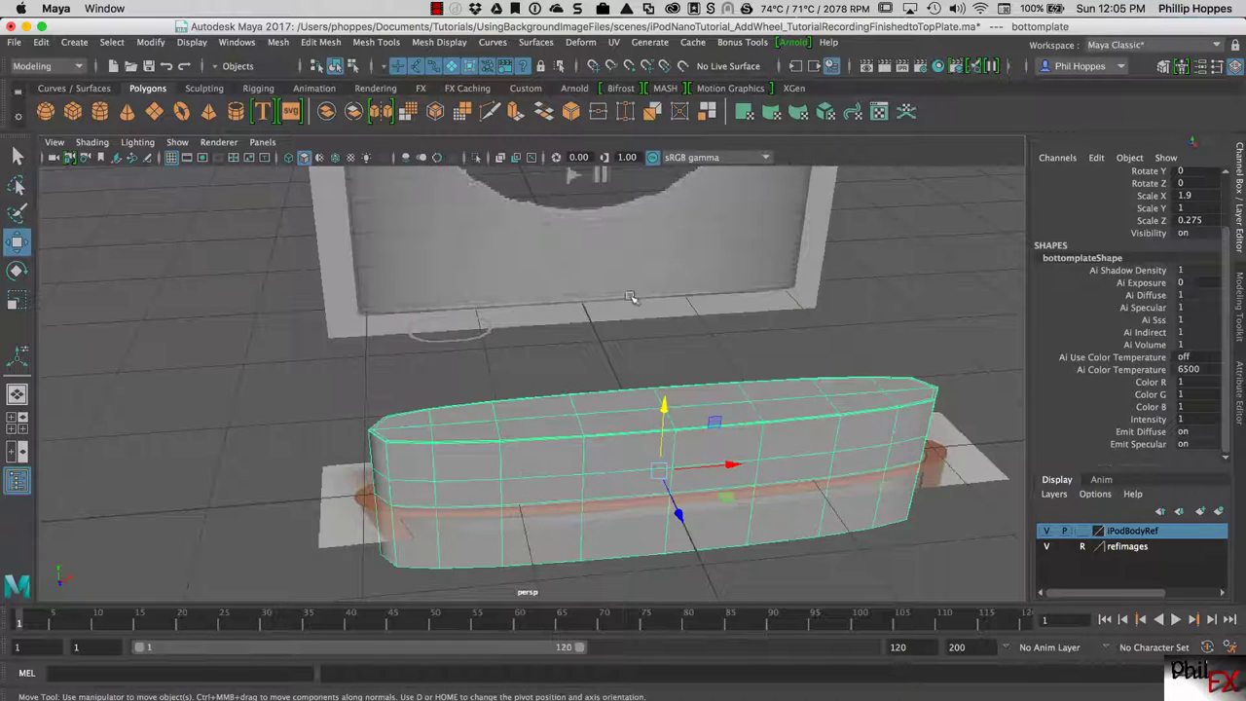
left_click(682, 66)
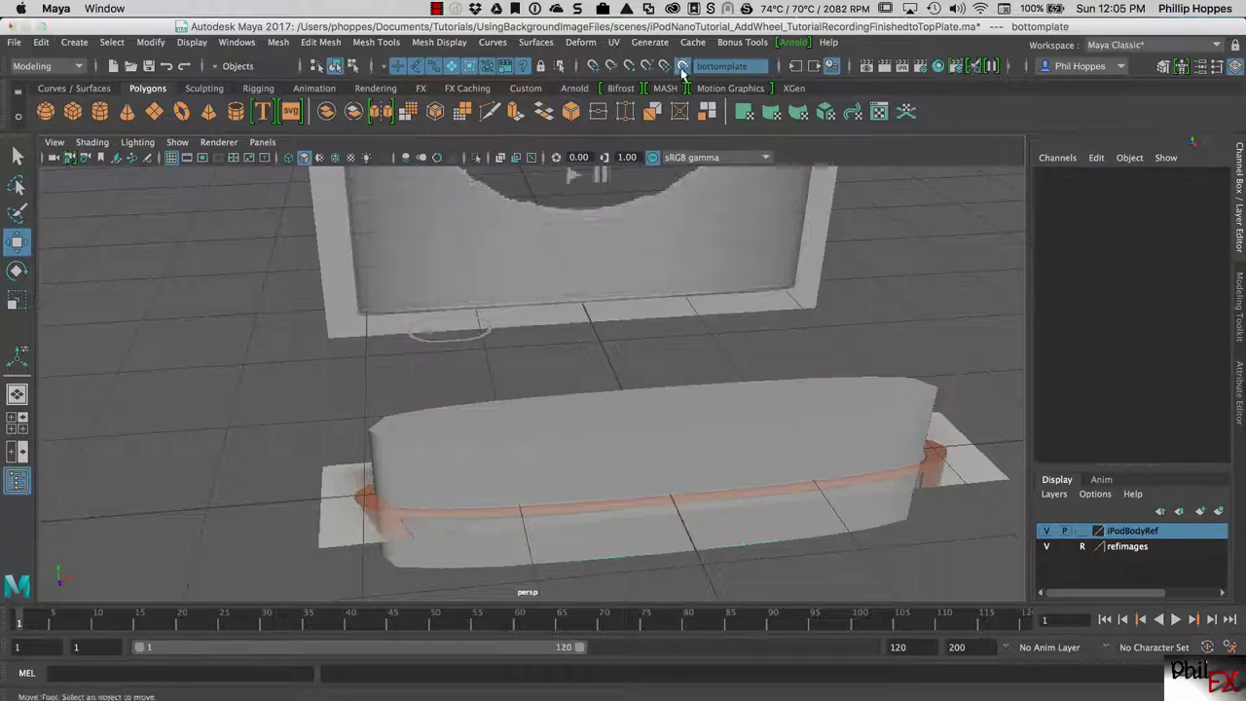
left_click(434, 341)
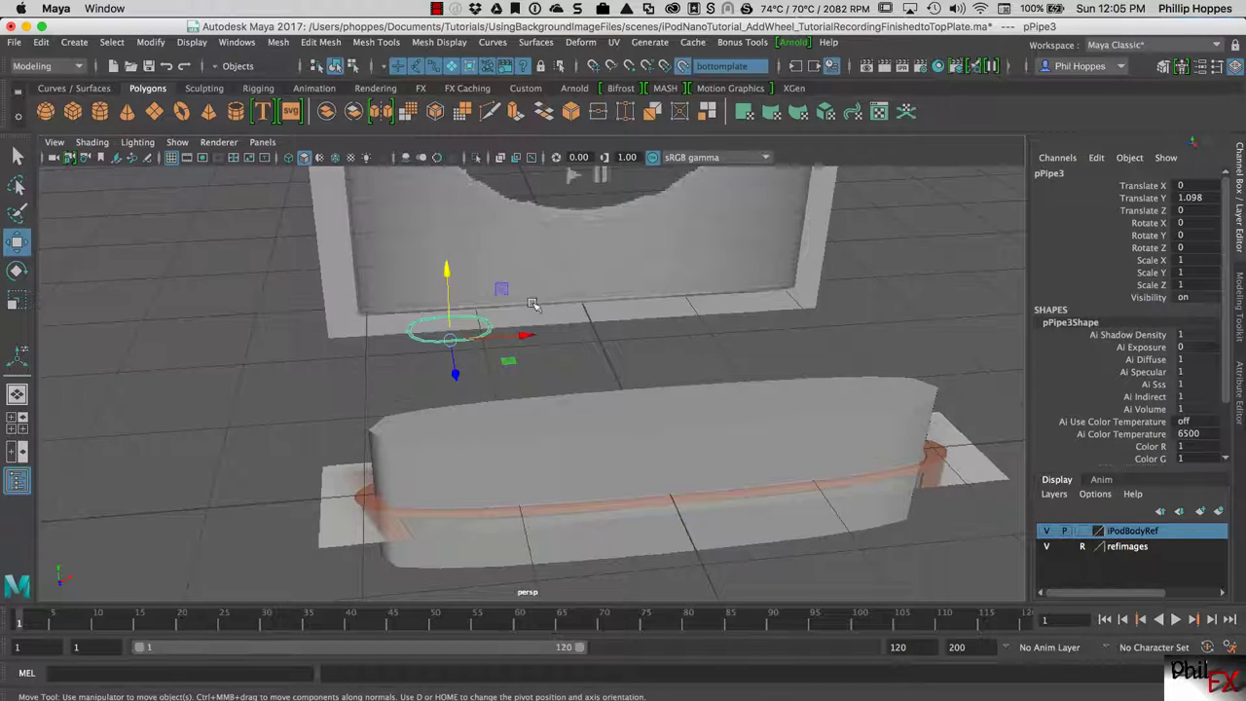
left_click(287, 43)
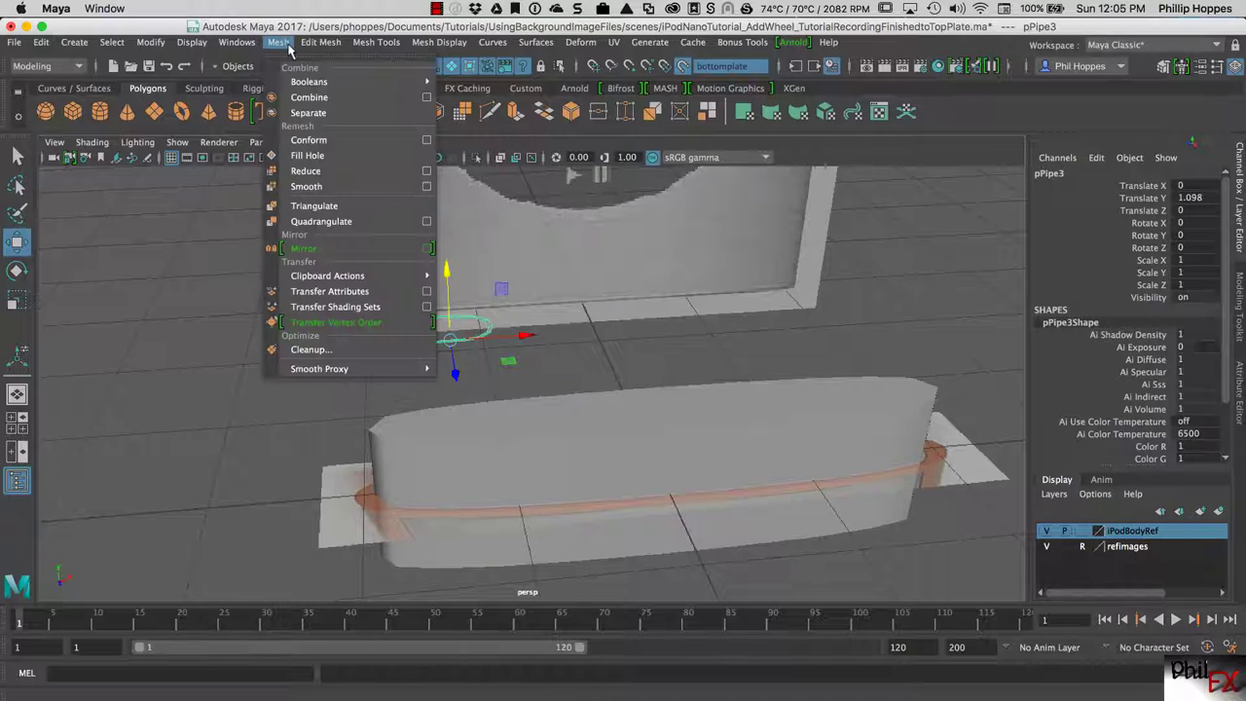
left_click(309, 139)
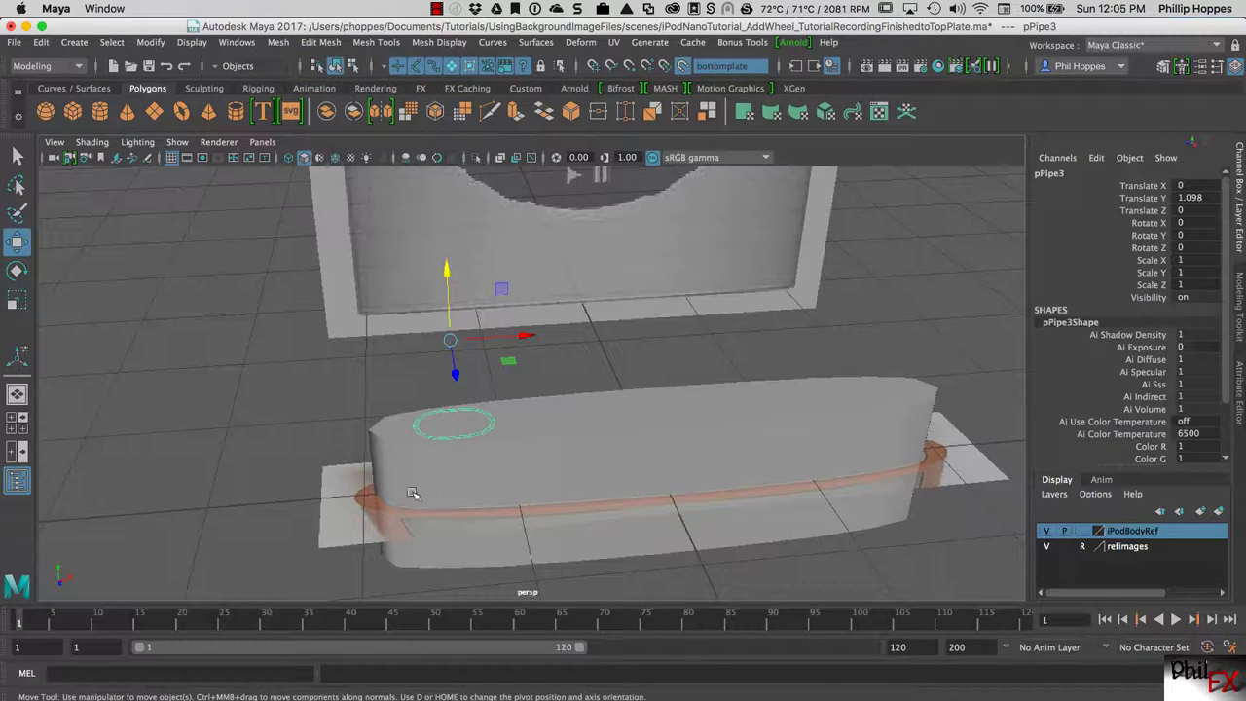
scroll(467, 501, "up", 5)
left_click_drag(488, 520, 517, 467, "alt")
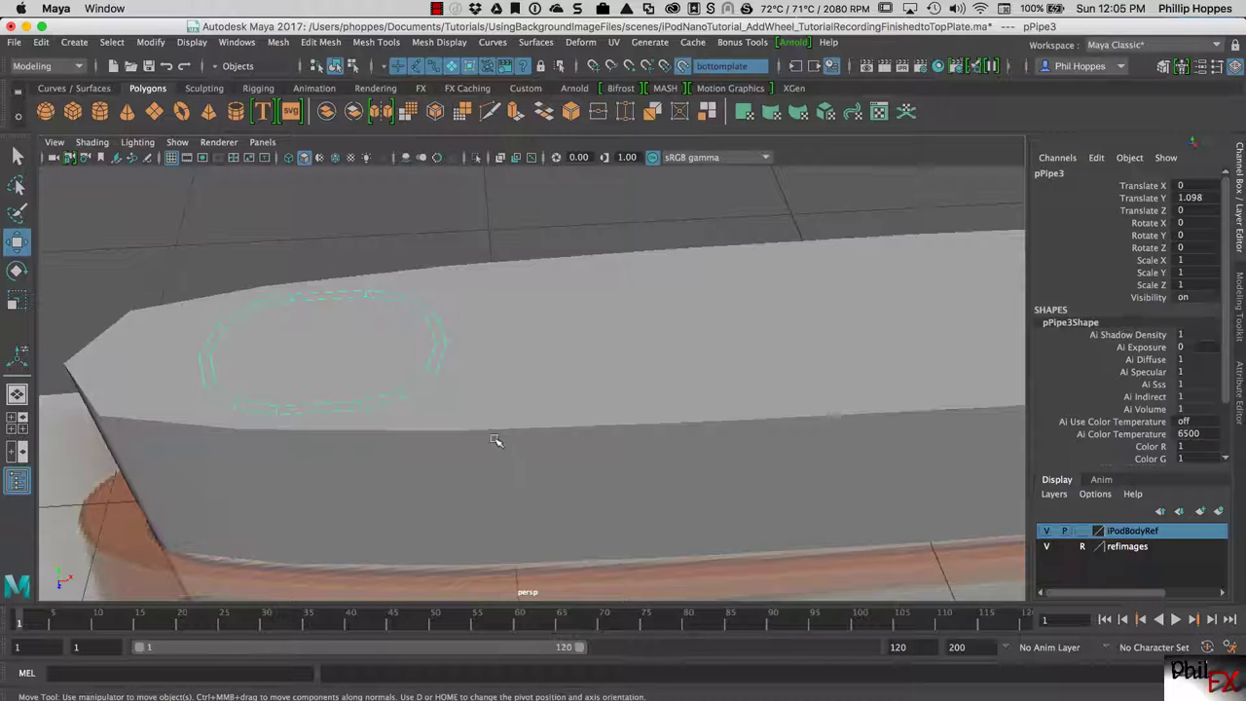
key("space")
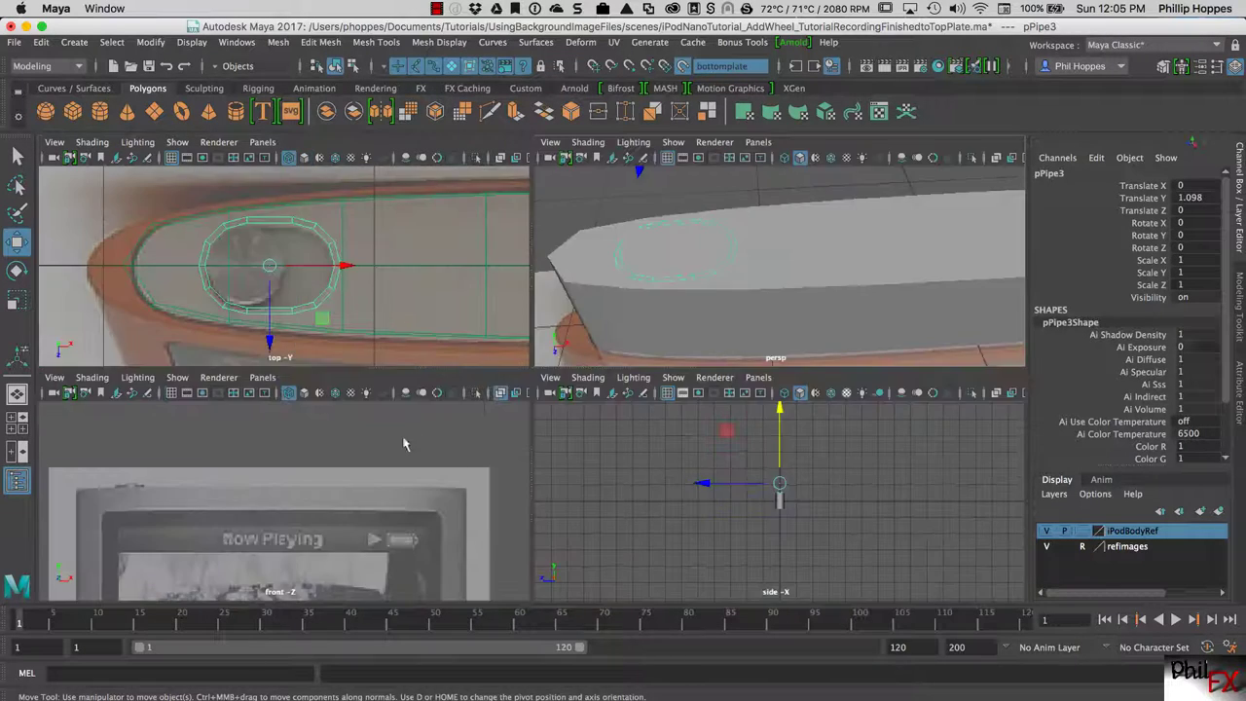
- In the maximized top view, hide the refImages layer and turn off Make Live on the bottom plate
key("space")
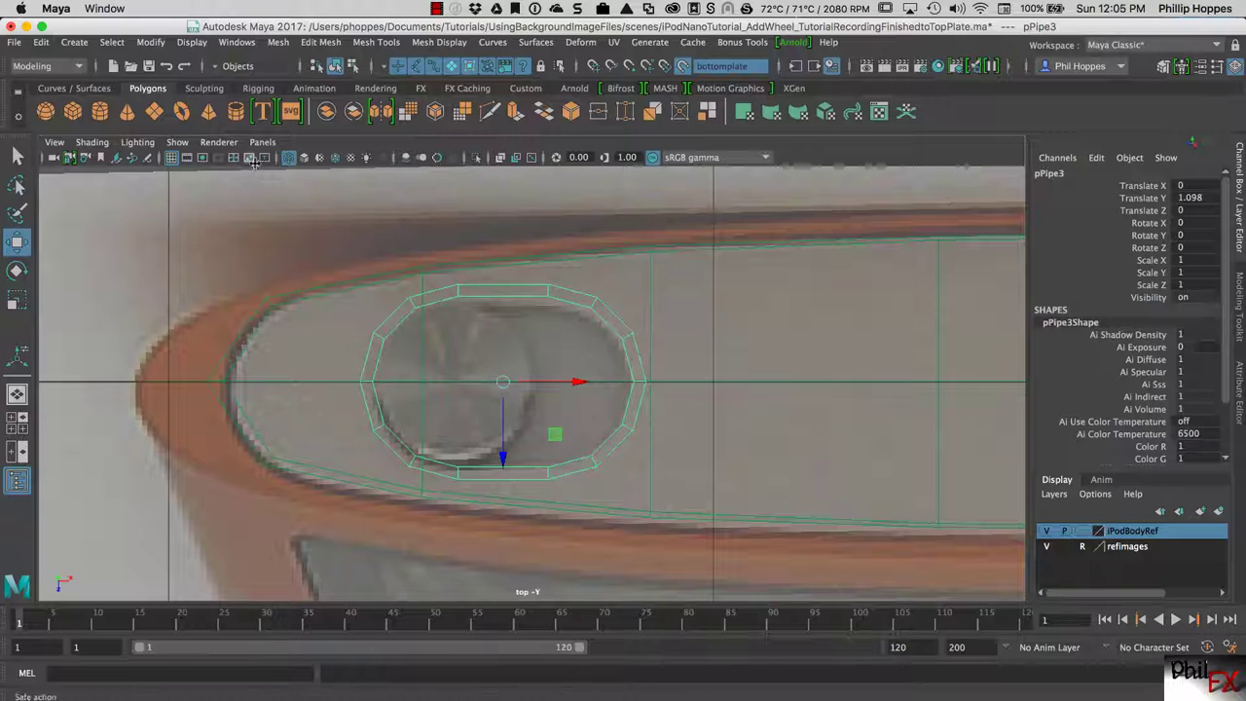
left_click(297, 186)
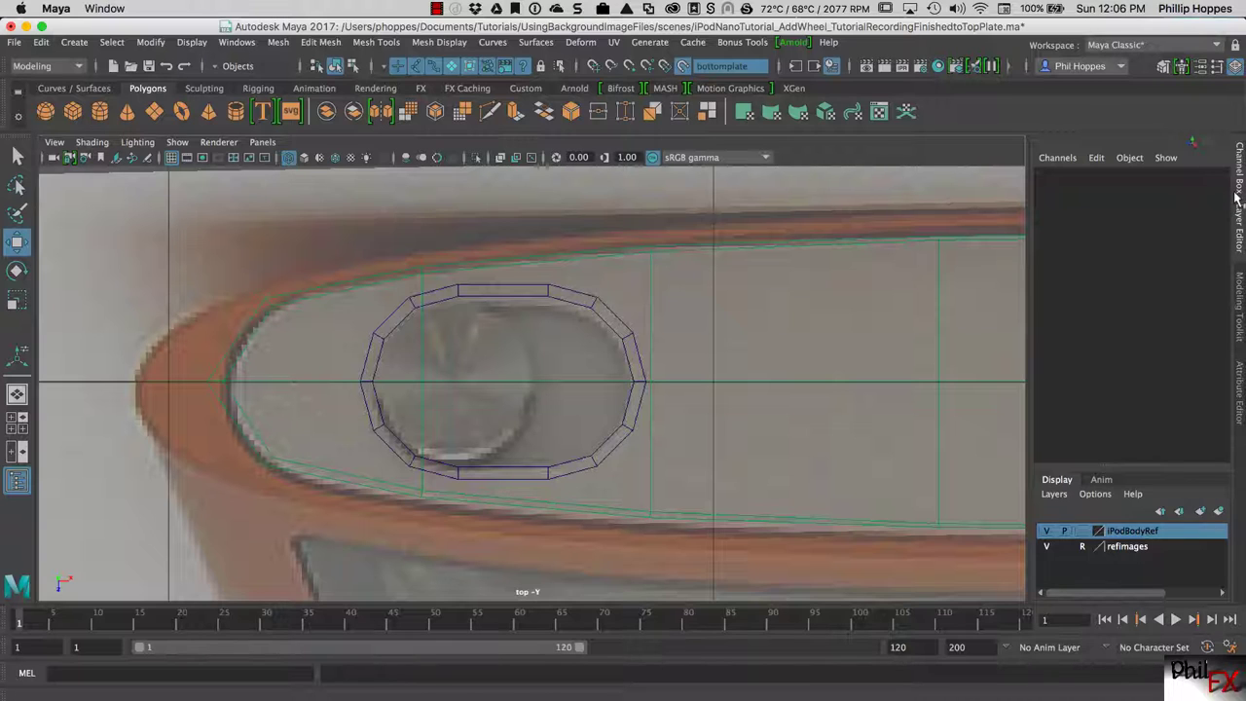
left_click(1226, 225)
left_click(1236, 219)
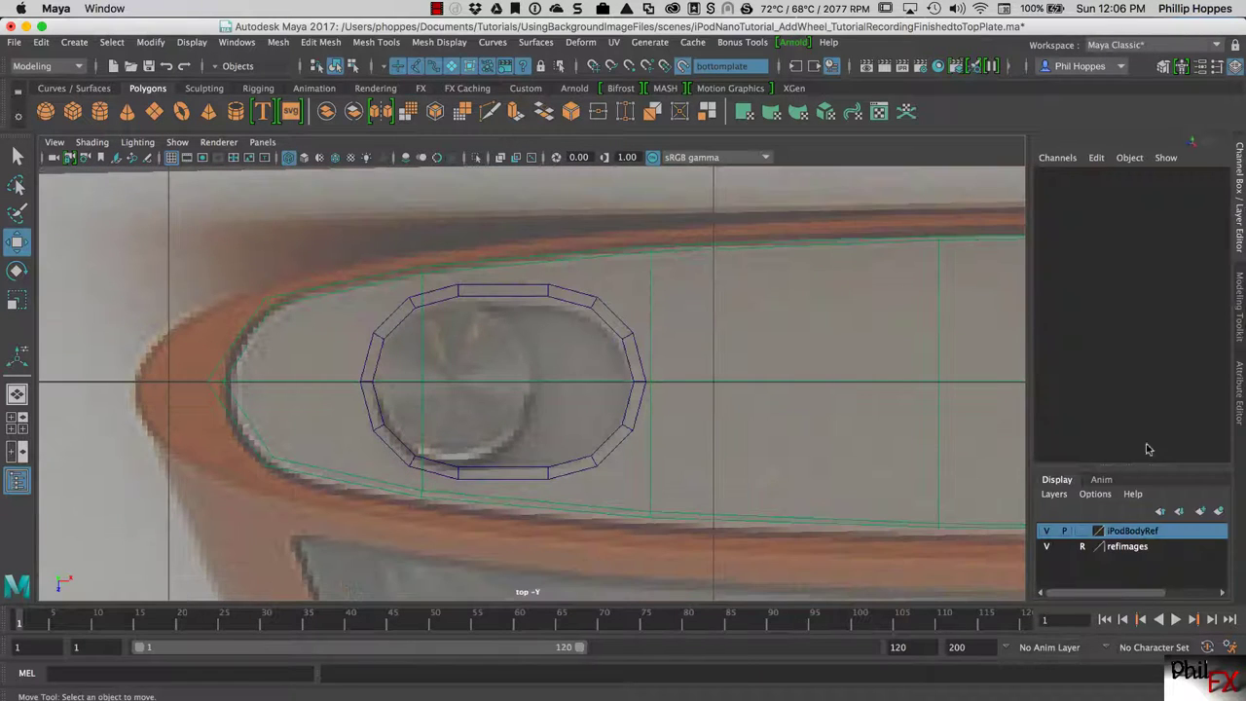
left_click(1047, 547)
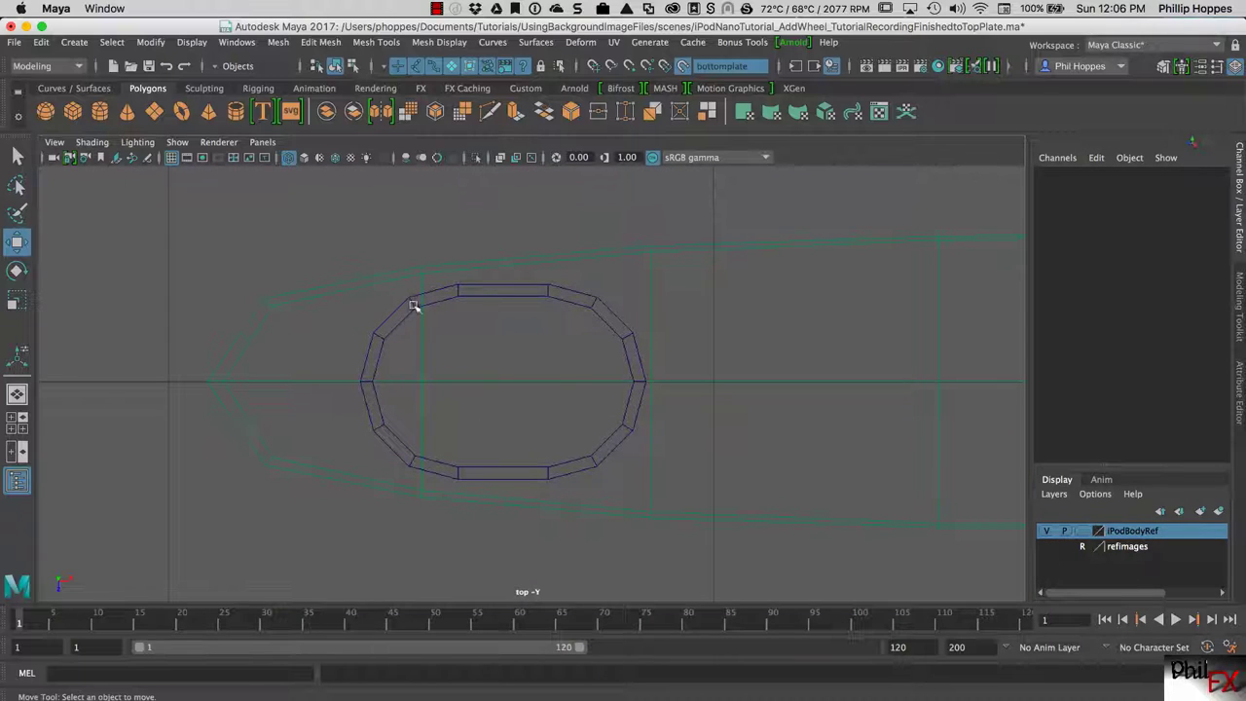
left_click(682, 65)
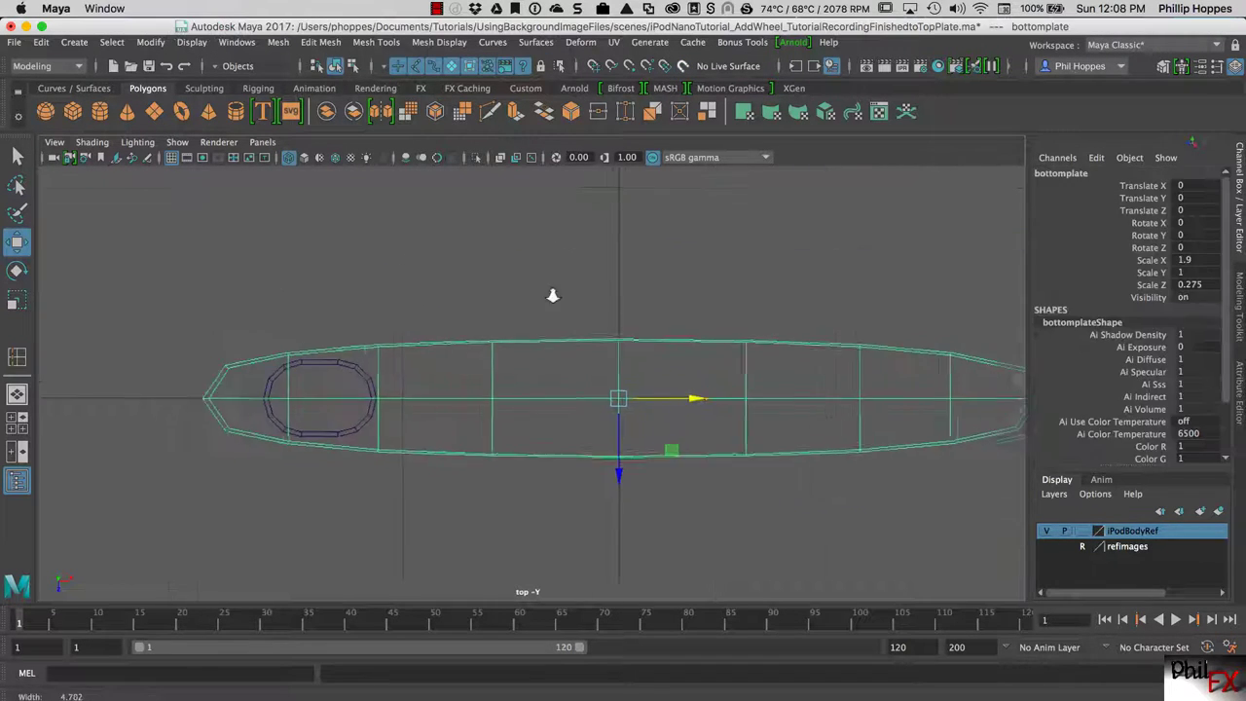
- Select the bottom plate and set the Select tool's symmetry to Object X
right_click_drag(556, 289, 615, 283, "alt")
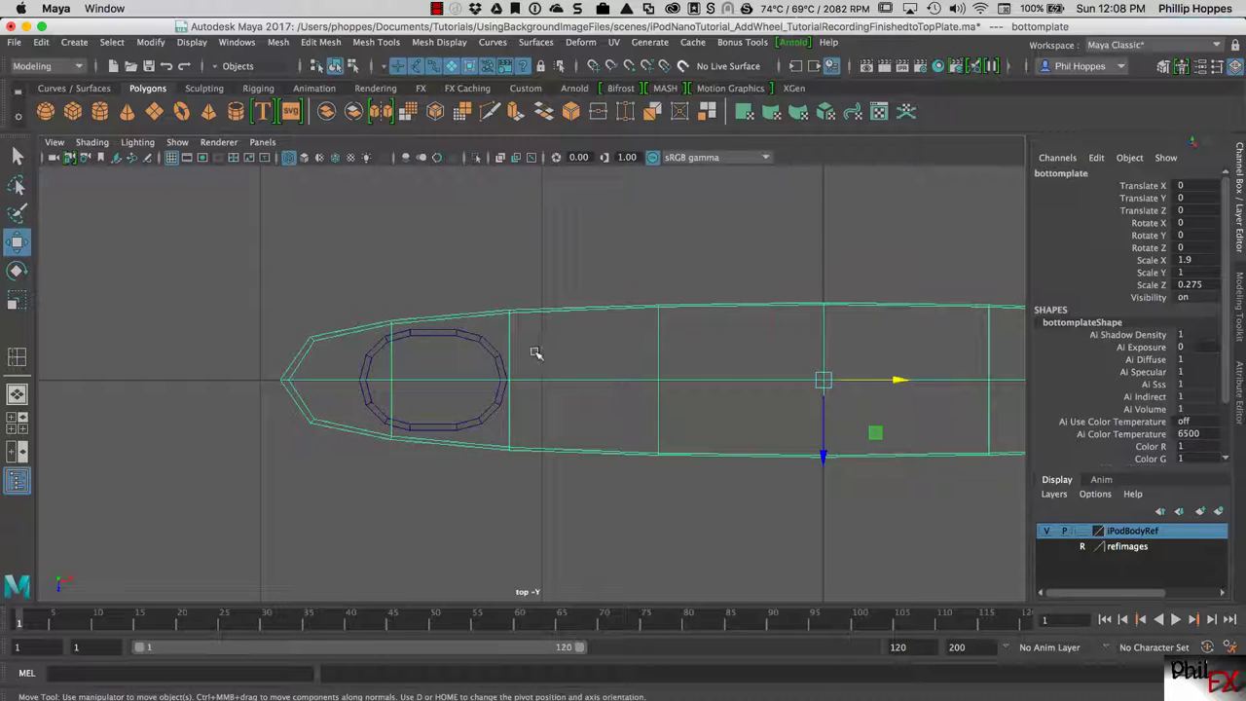
double_click(16, 157)
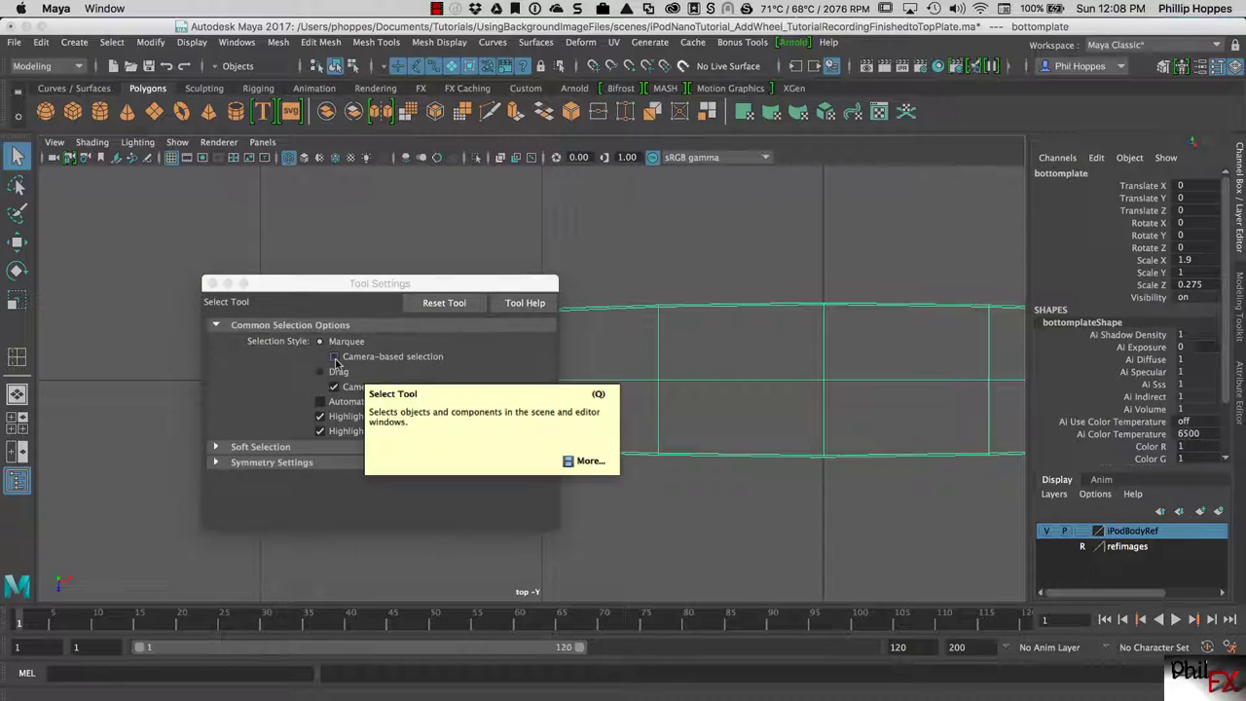
left_click(215, 463)
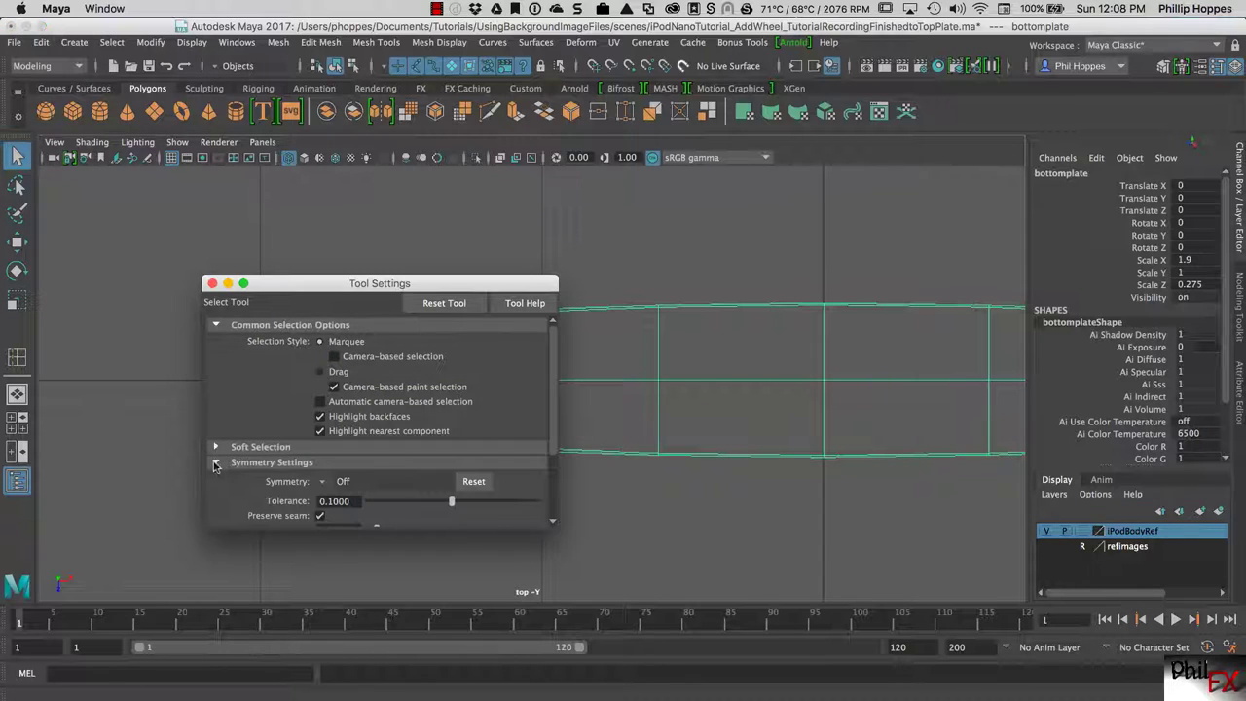
left_click(323, 482)
left_click(365, 507)
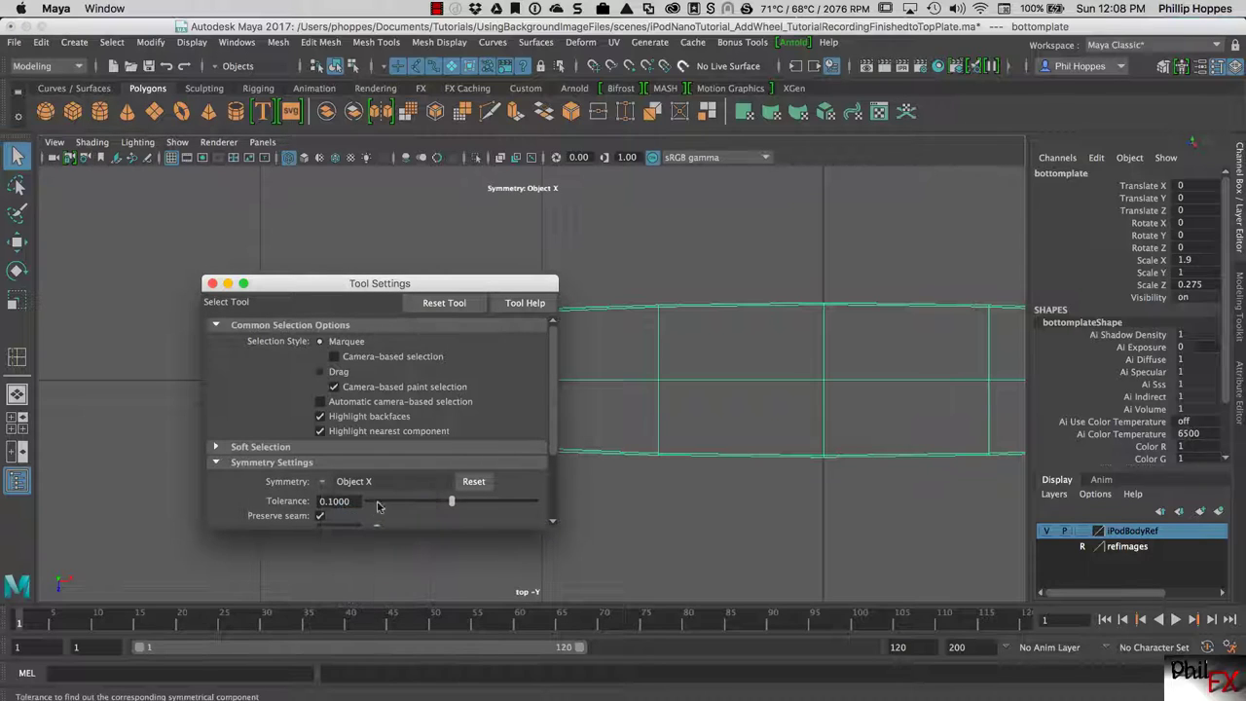
left_click(213, 284)
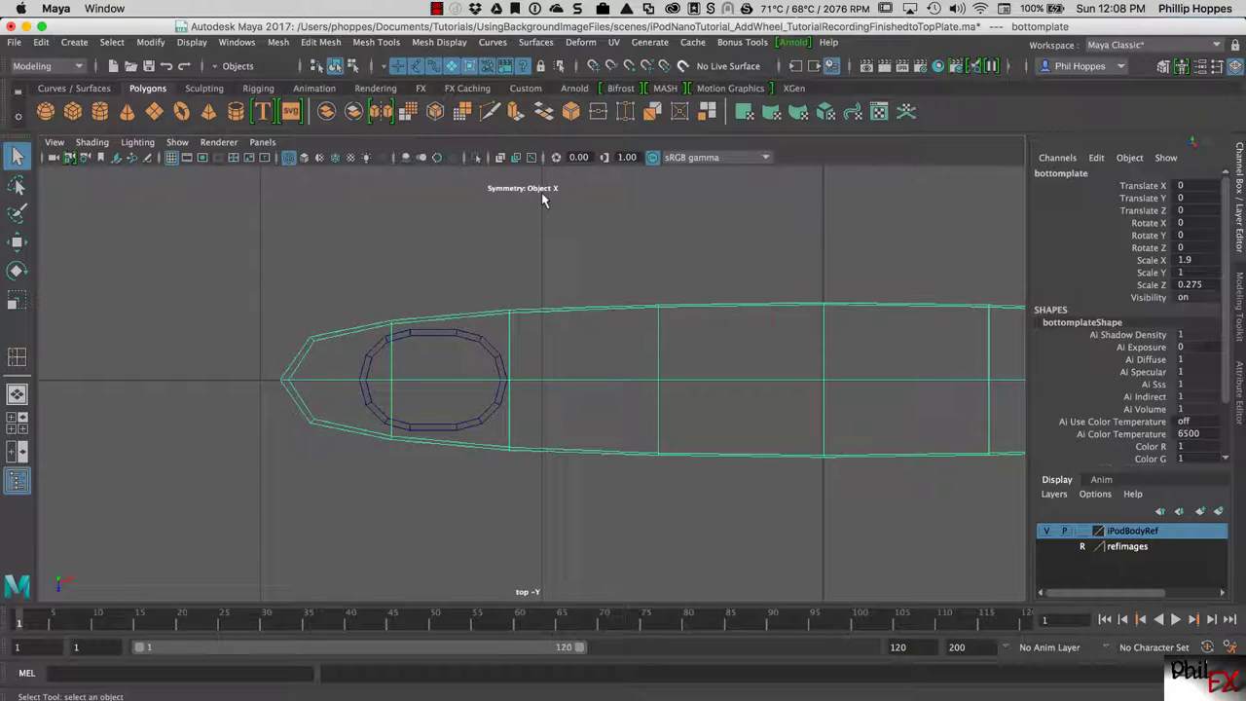
right_click(390, 336)
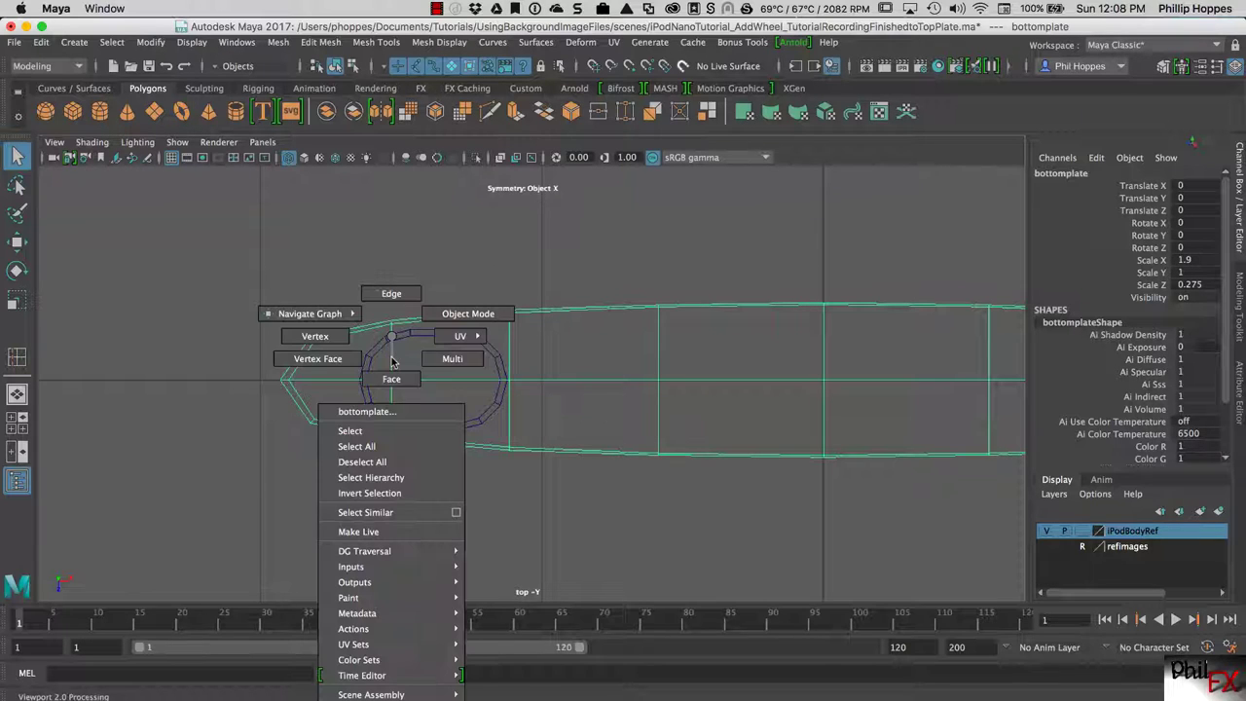
left_click(391, 296)
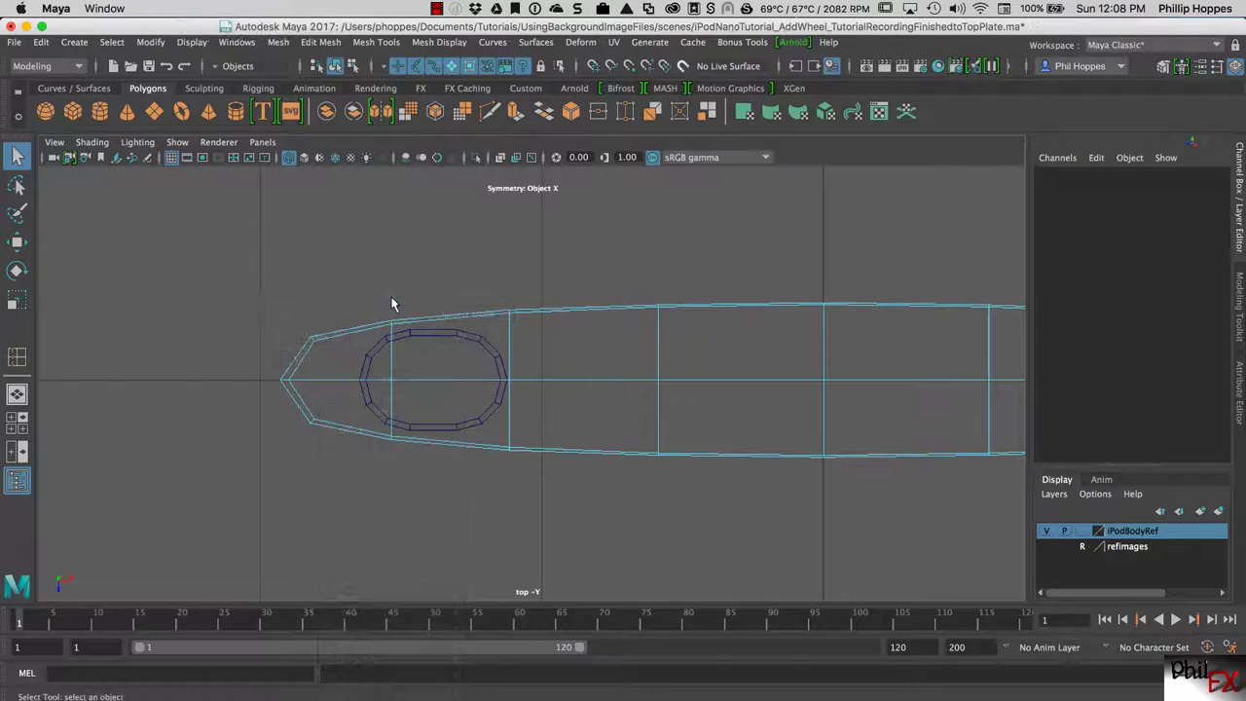
left_click(392, 364)
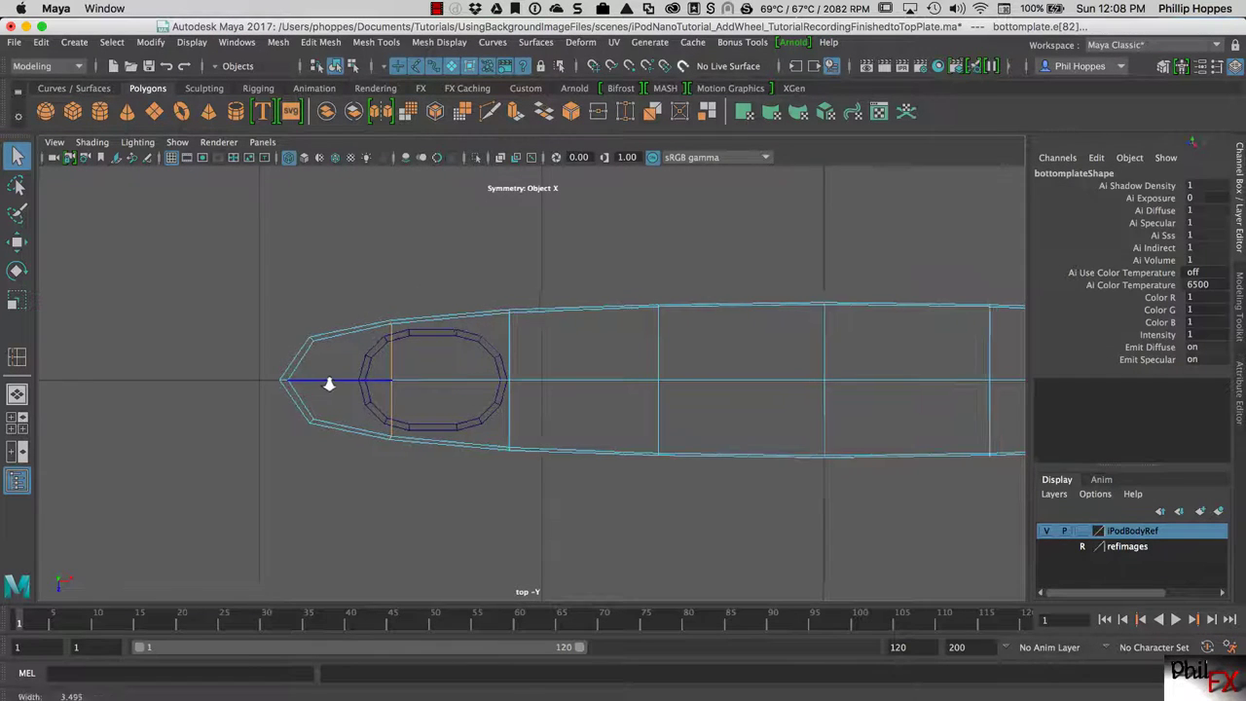
scroll(389, 371, "up", 6)
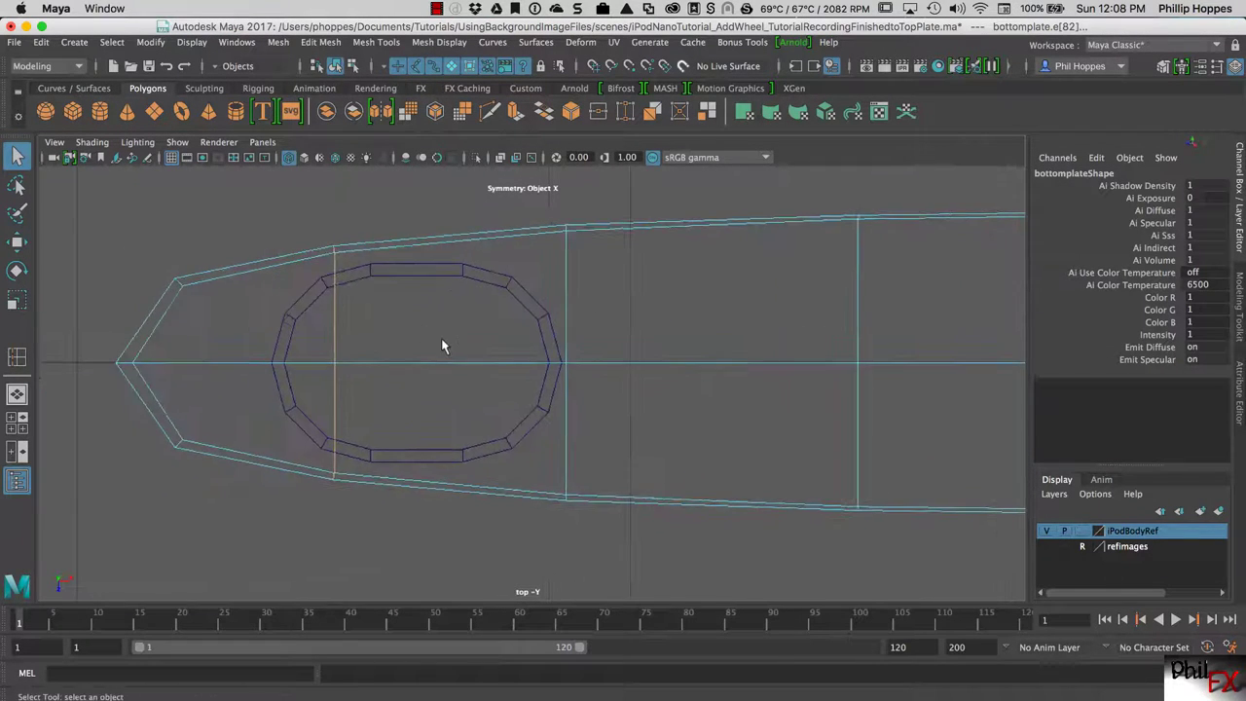
key("w")
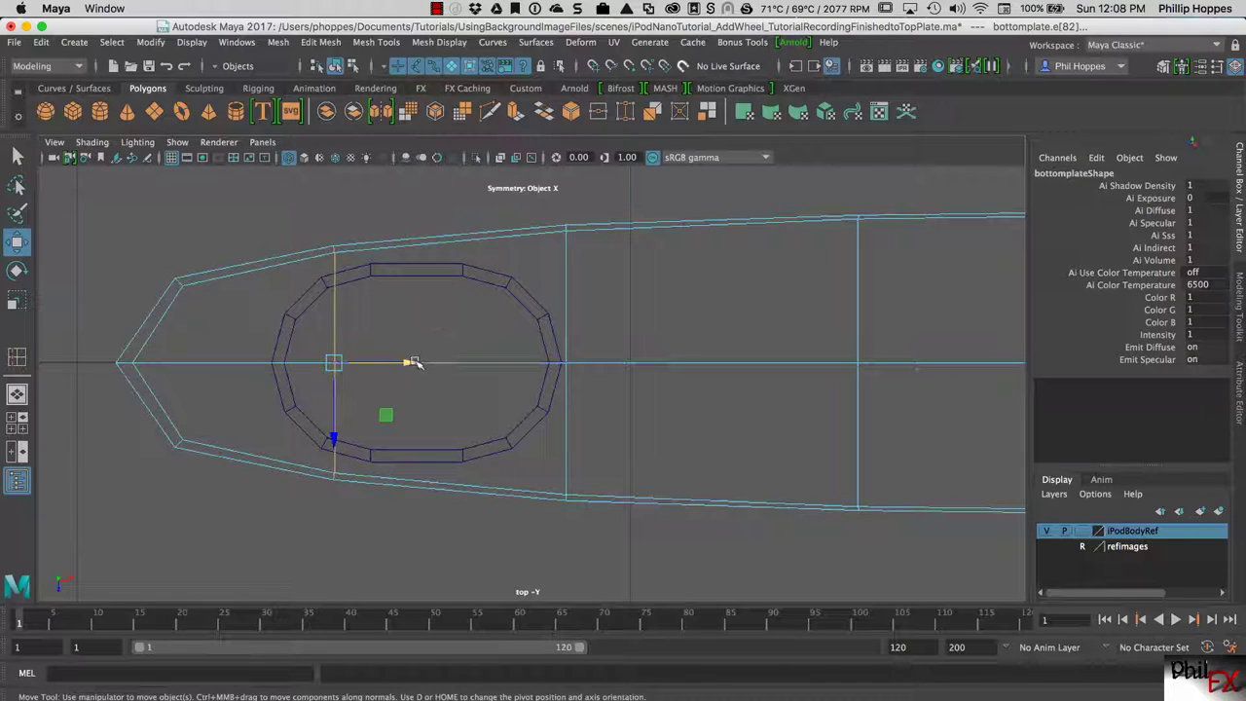
left_click(408, 363)
left_click_drag(408, 363, 400, 364)
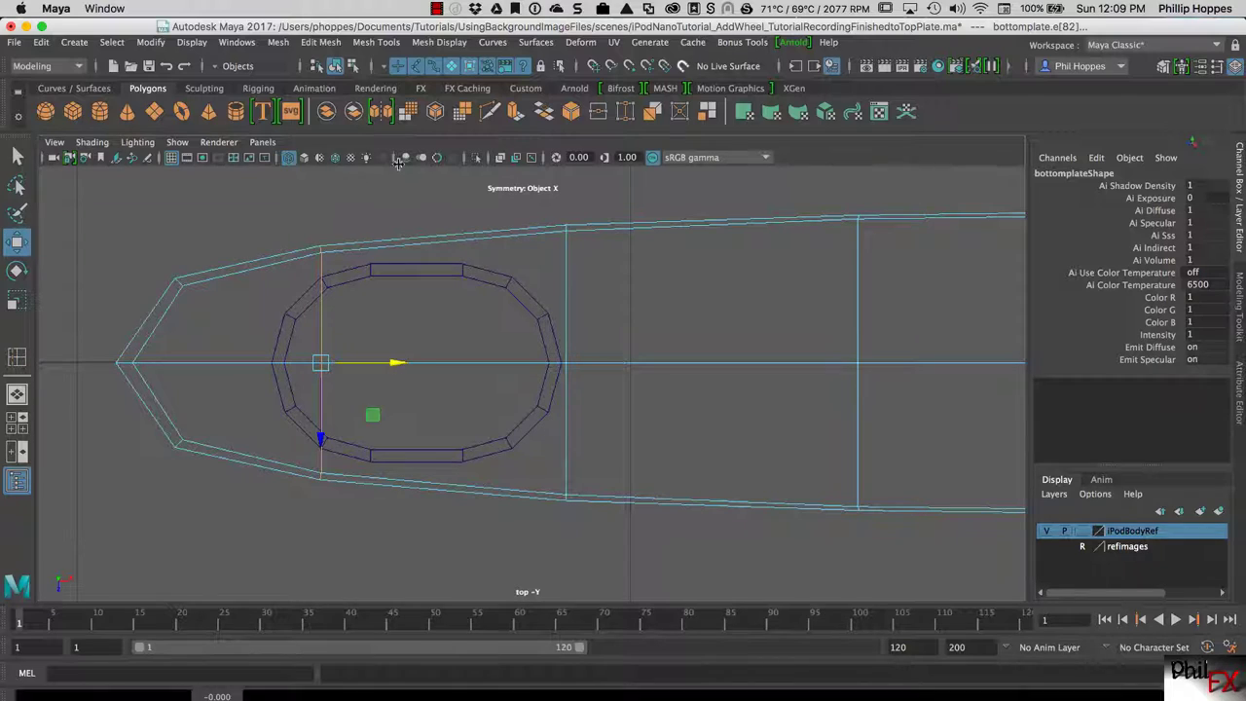
left_click(17, 156)
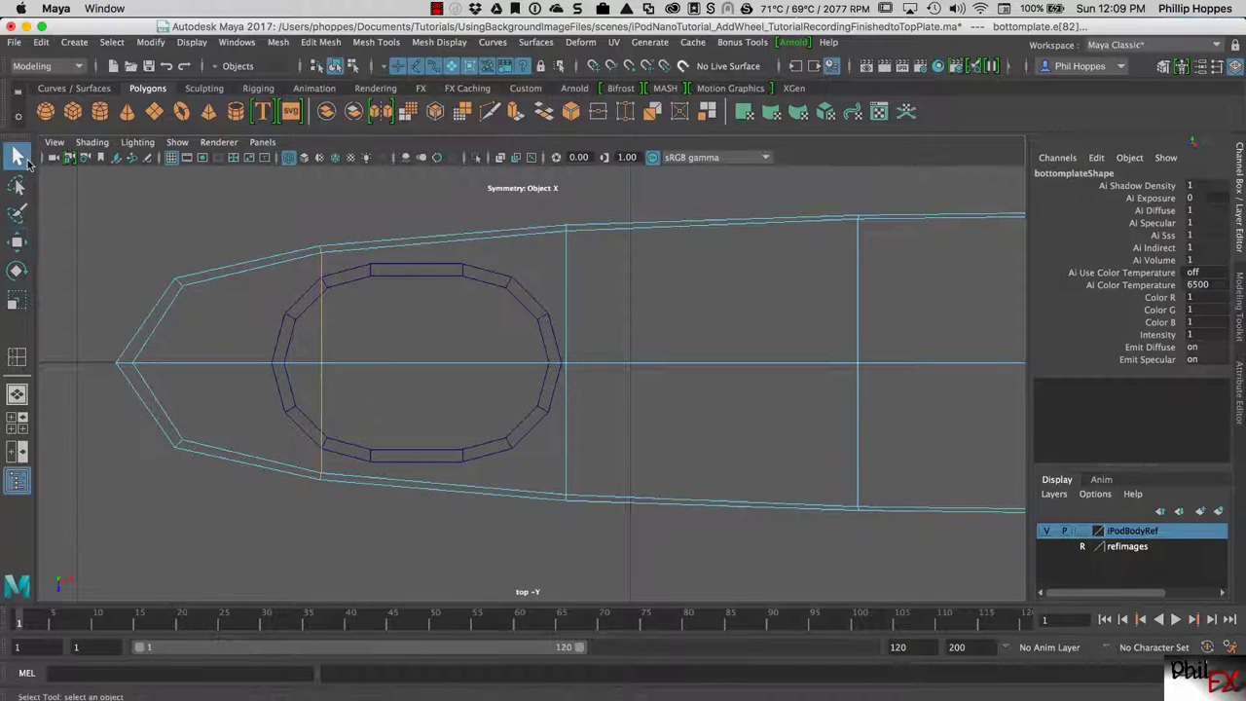
- Insert two vertical and two horizontal edge loops across the plate through the wheel hole area
left_click(391, 45)
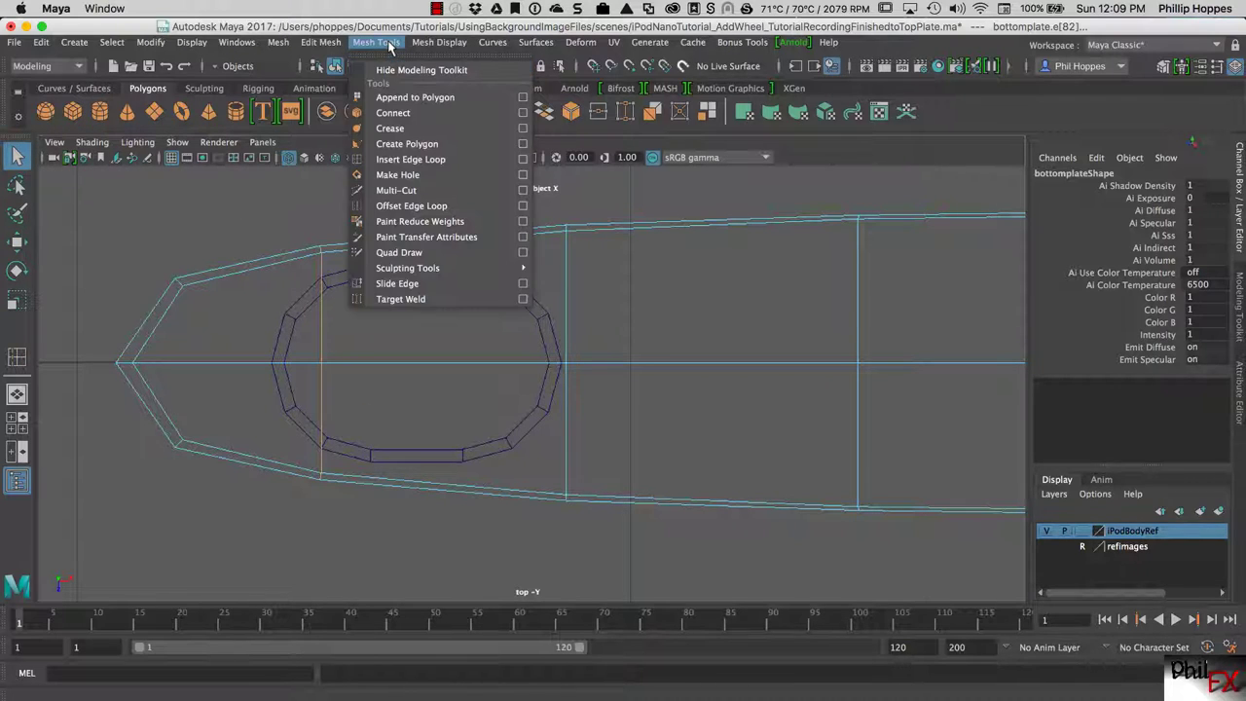
left_click(406, 160)
left_click_drag(385, 246, 389, 259)
left_click_drag(465, 250, 515, 243)
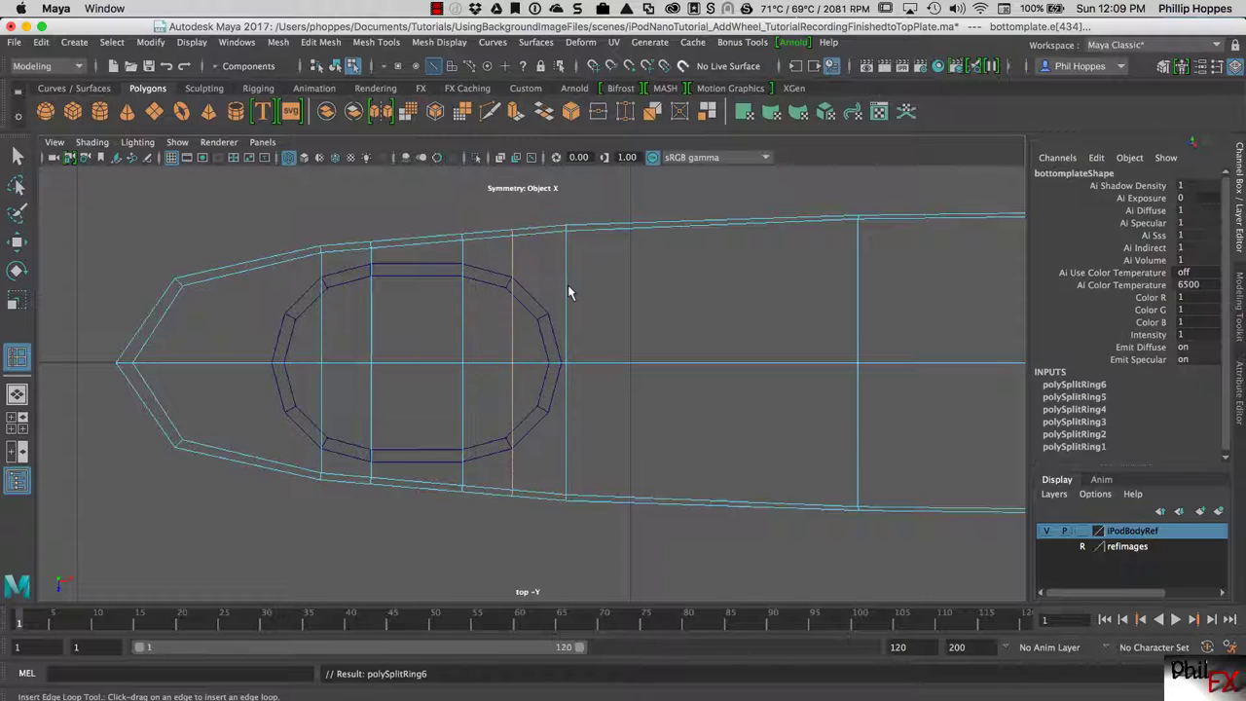
left_click_drag(567, 290, 570, 319)
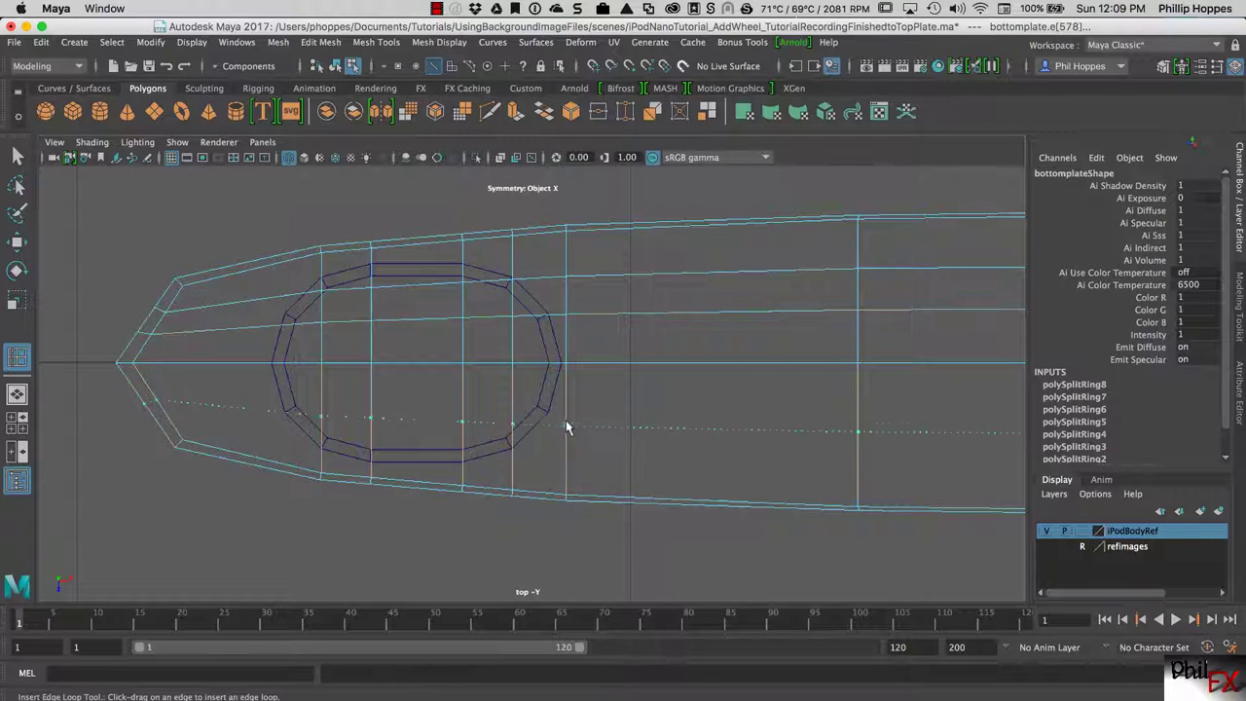
left_click_drag(567, 422, 542, 450)
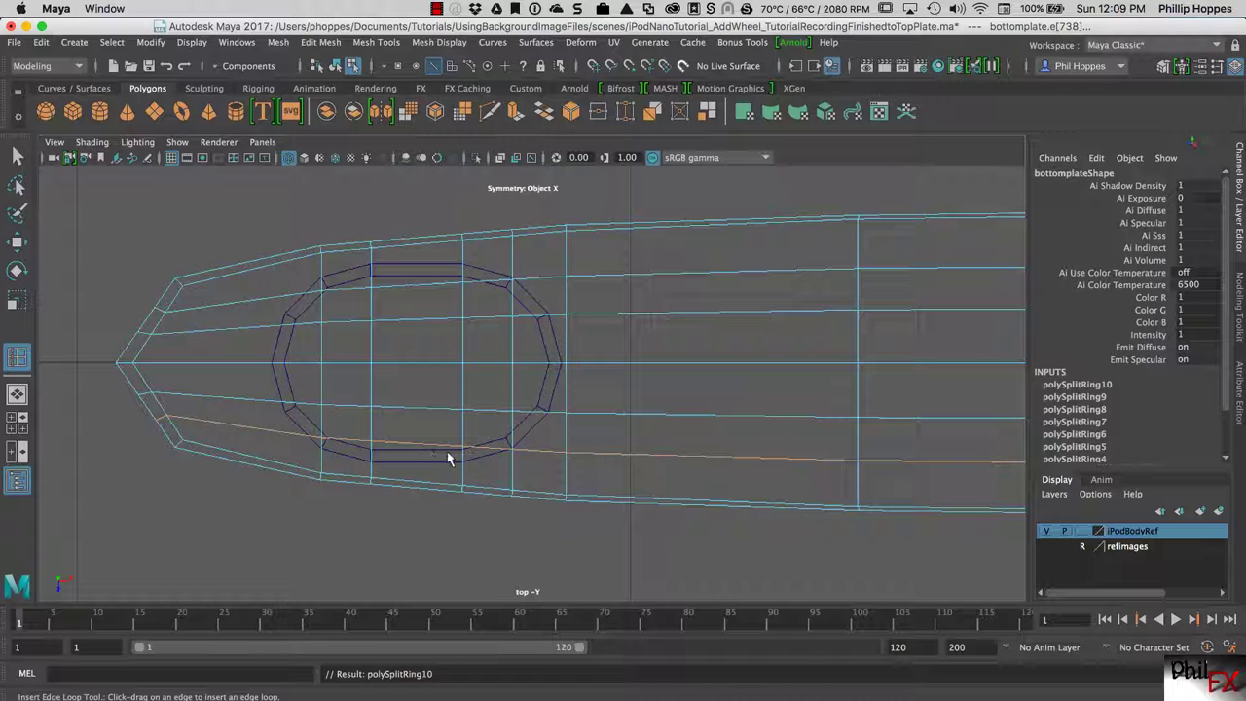
- Exit the edge loop tool, zoom out on the plate, and maximize the perspective view
left_click(20, 155)
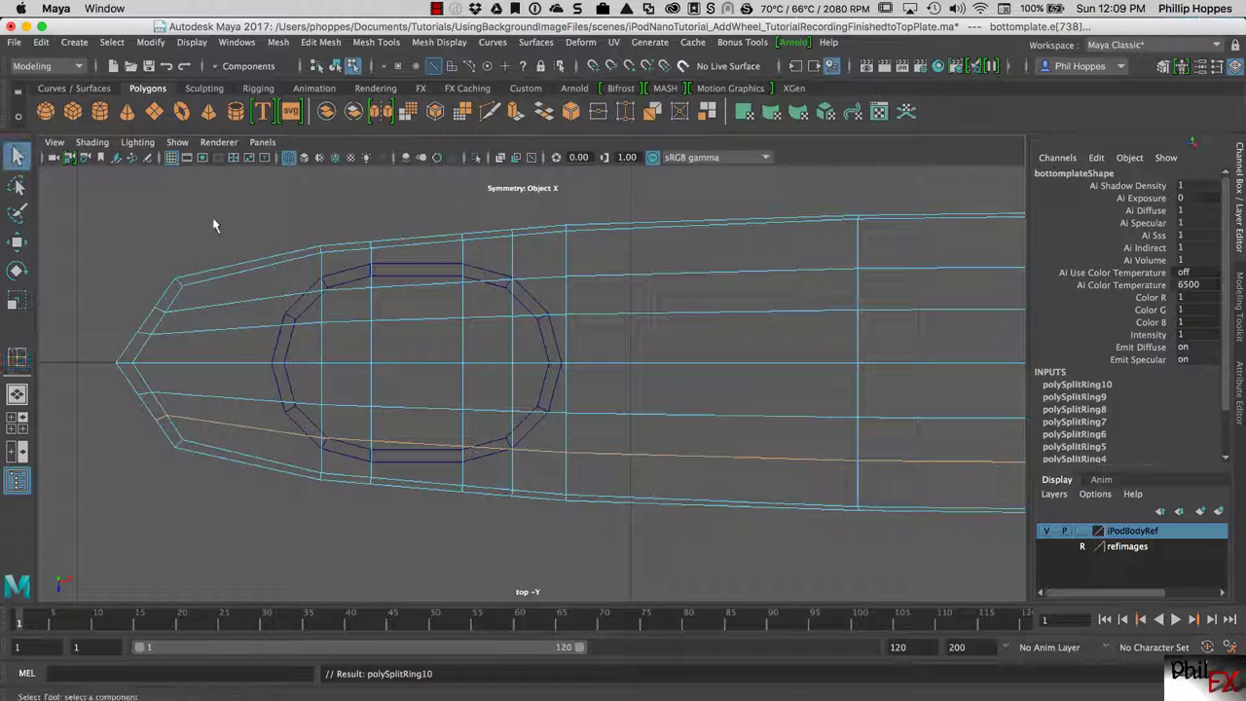
right_click_drag(634, 269, 473, 290, "alt")
scroll(474, 290, "up", 5)
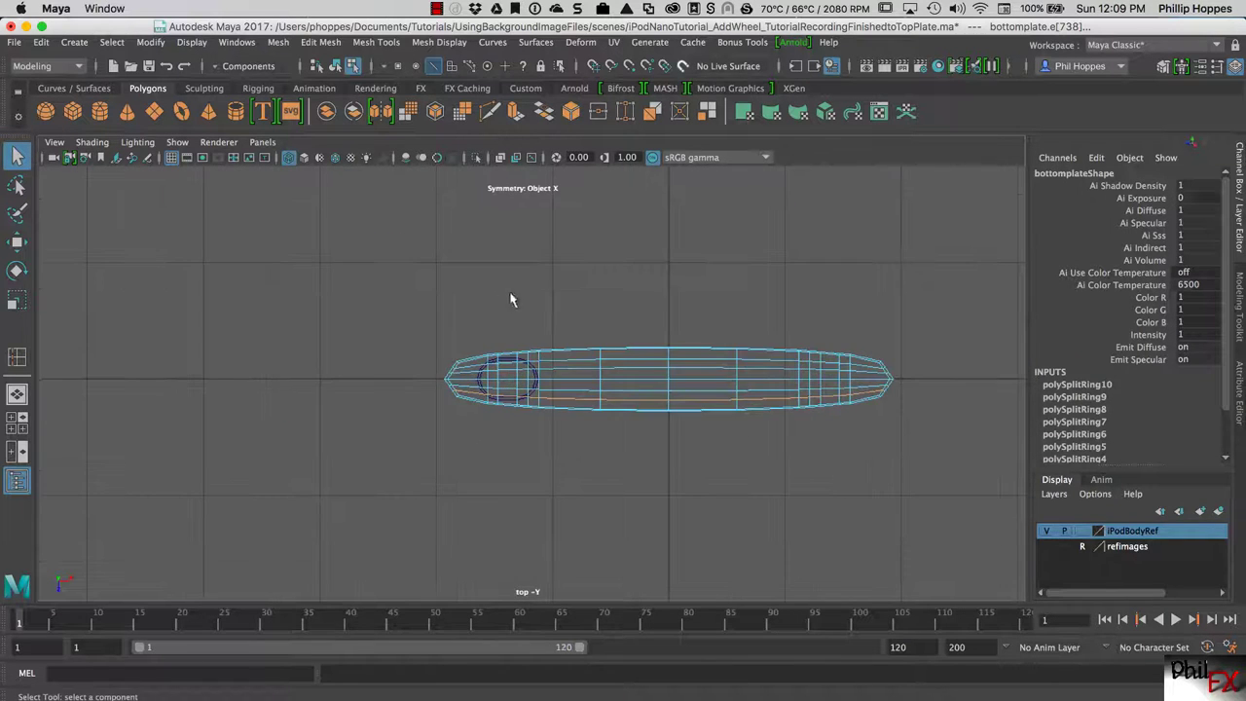
scroll(595, 353, "up", 3)
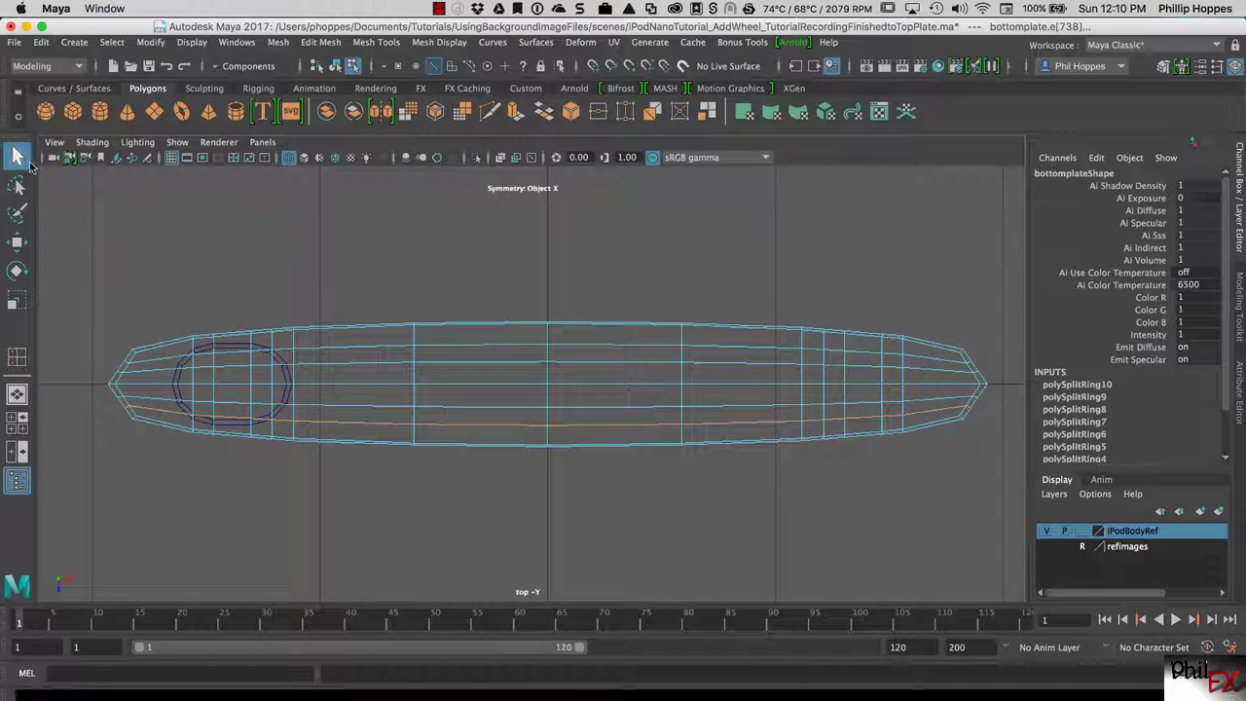
key("space")
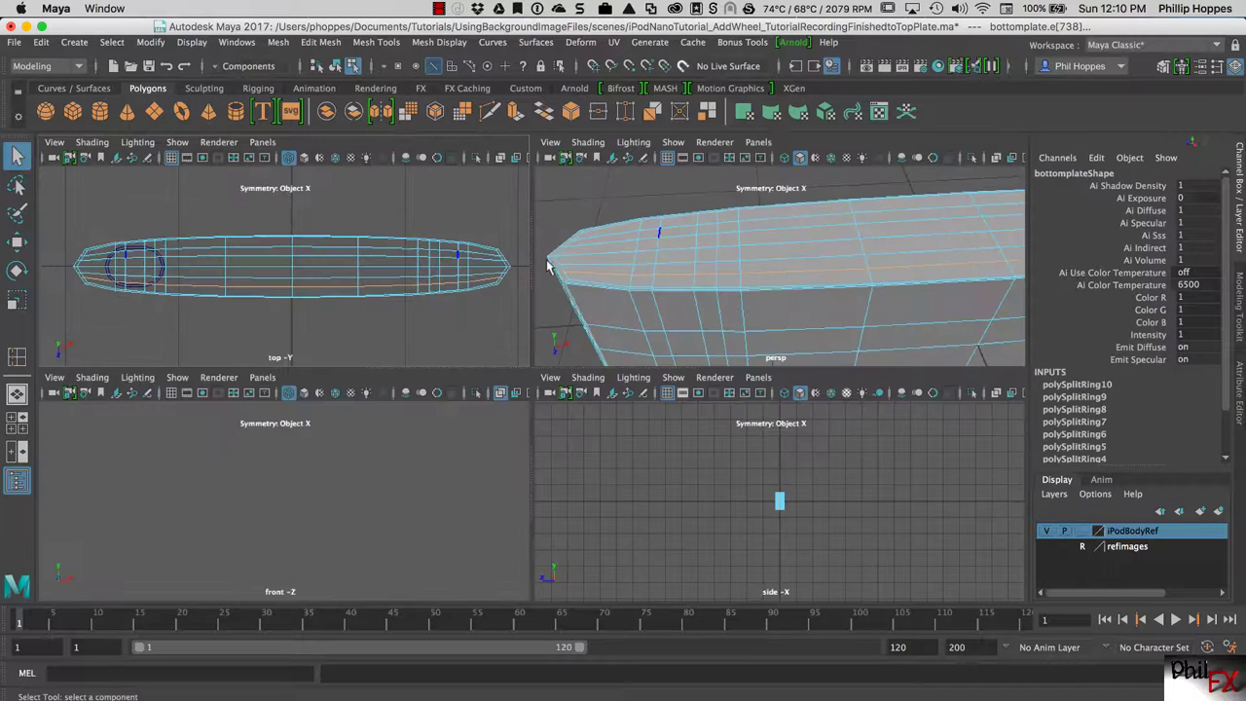
key("space")
- Switch to Object Mode and select pPipe3 from the Outliner
left_click_drag(727, 313, 501, 325, "alt")
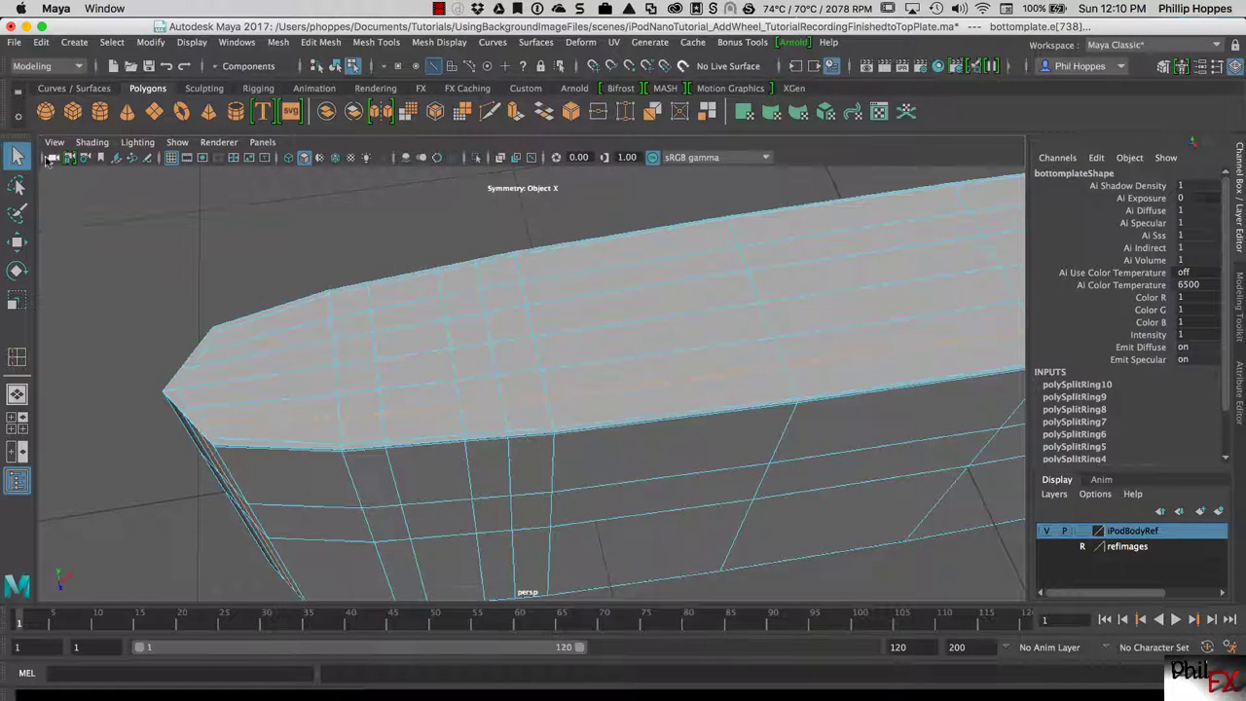
right_click(591, 325)
right_click_drag(591, 325, 681, 306)
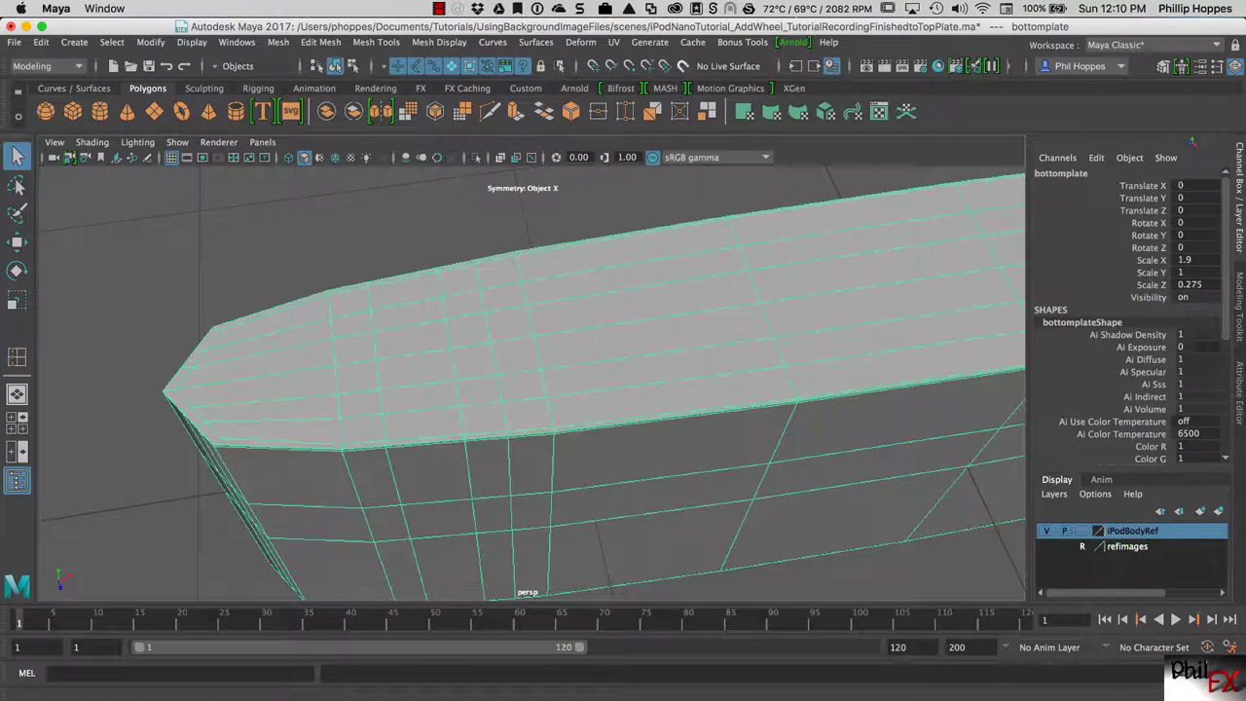
key("shift+o")
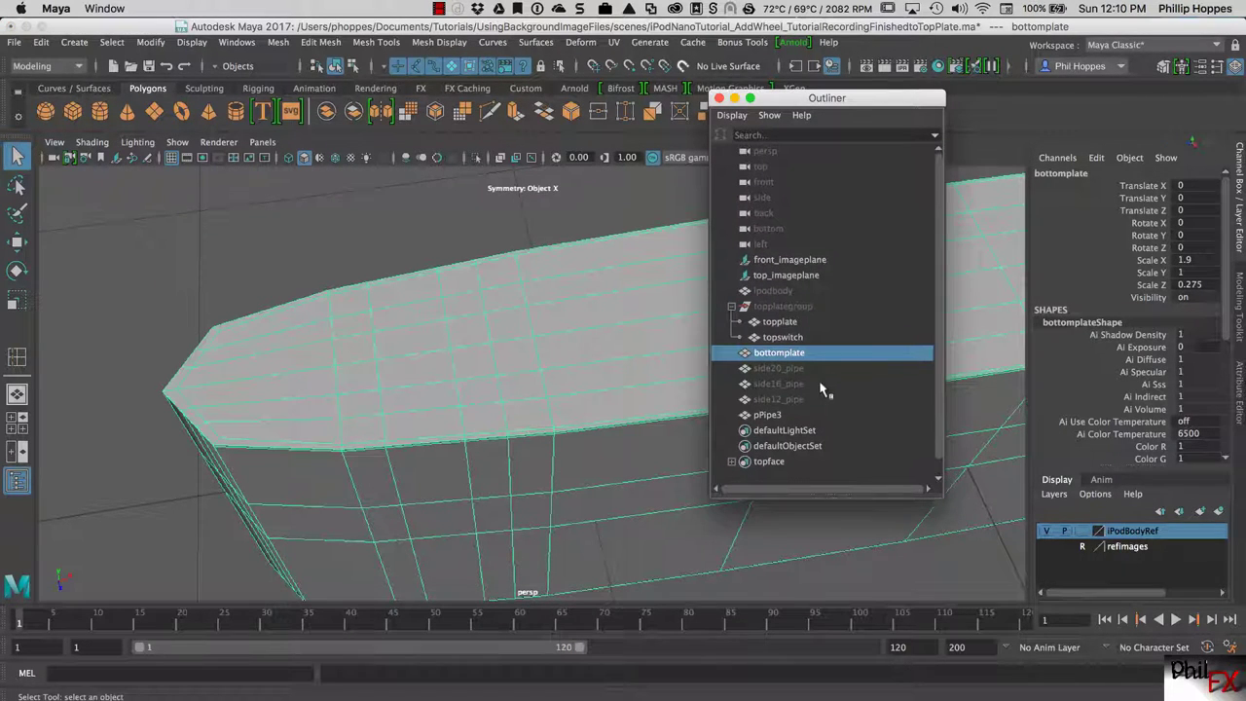
left_click(769, 414)
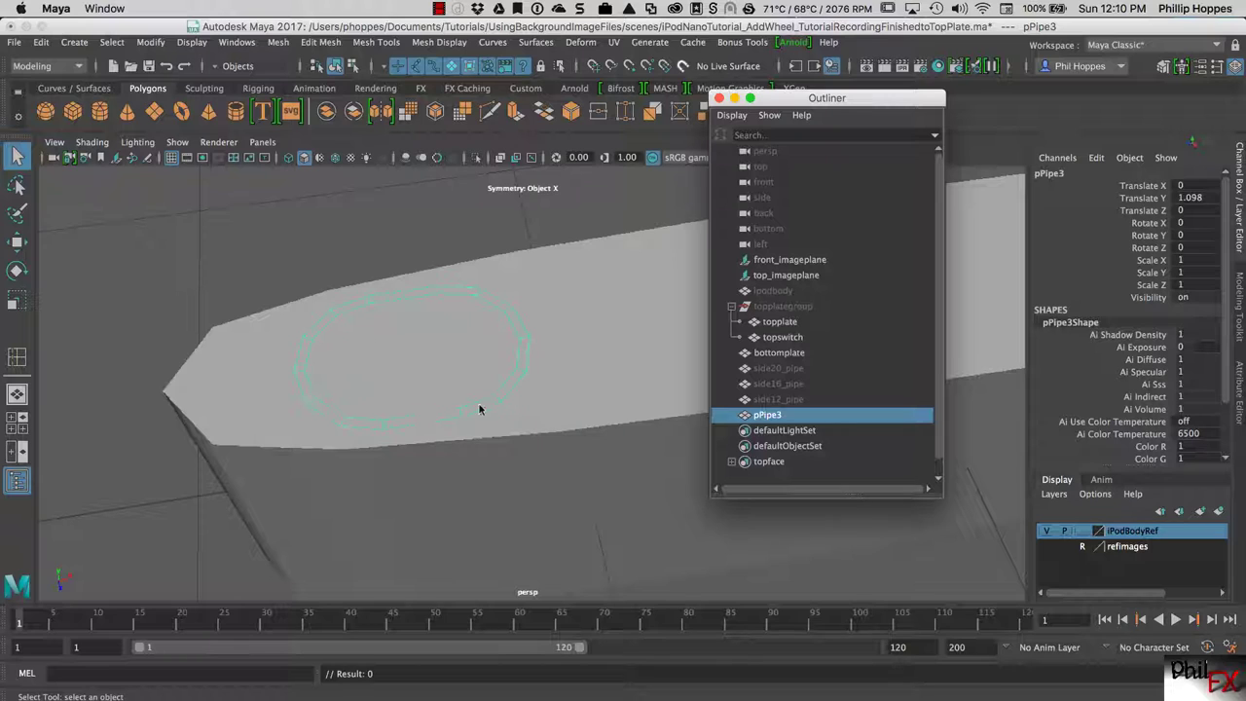
- Select bottomplate and pPipe3 together in the Outliner
left_click(794, 354)
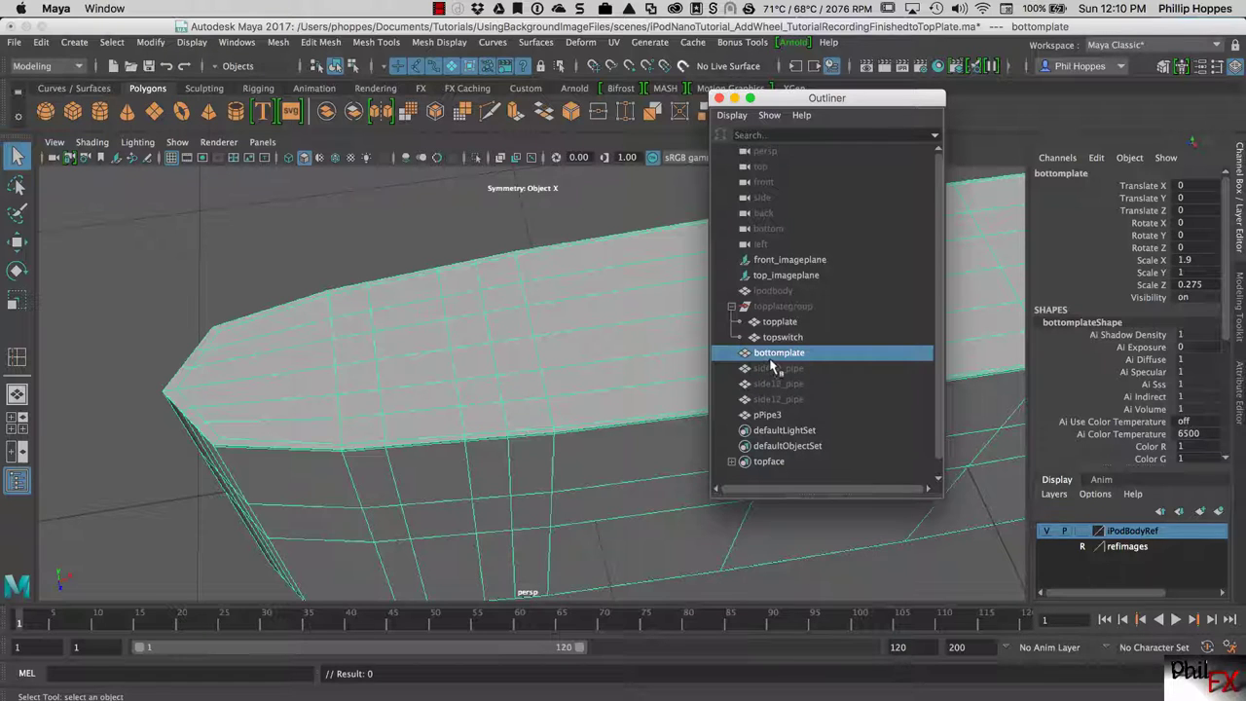
left_click_drag(811, 101, 847, 70)
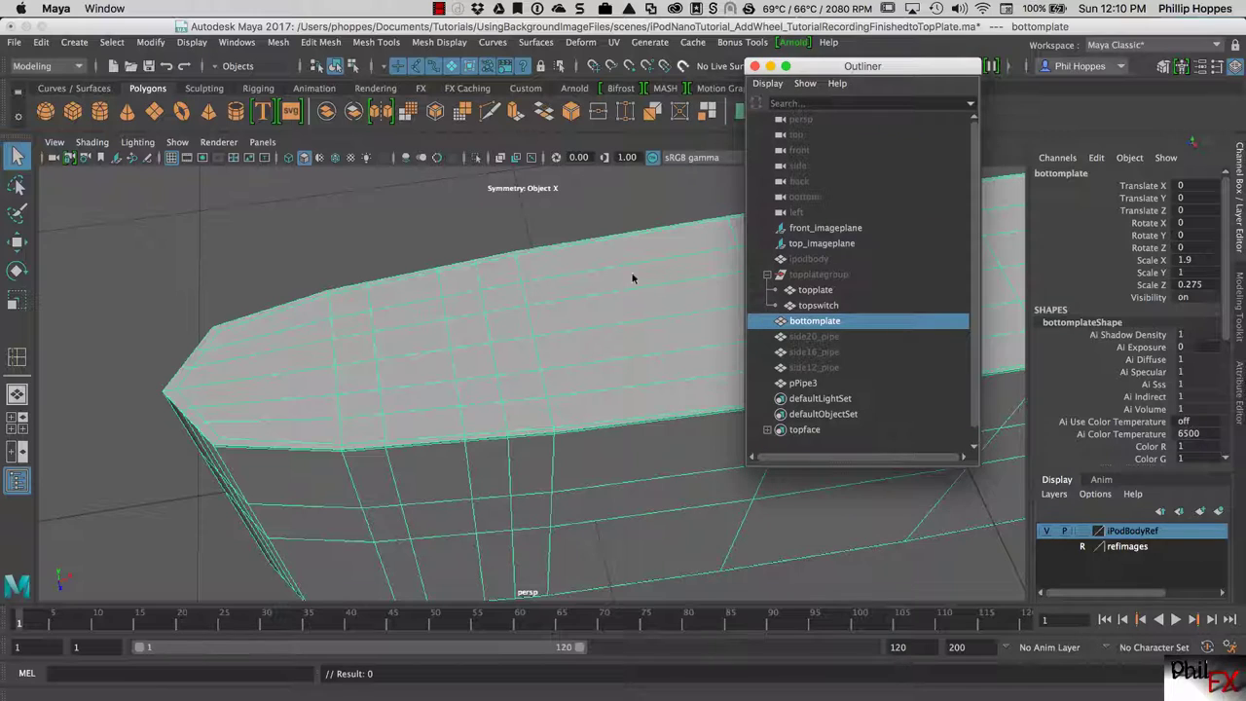
left_click(803, 383, "ctrl")
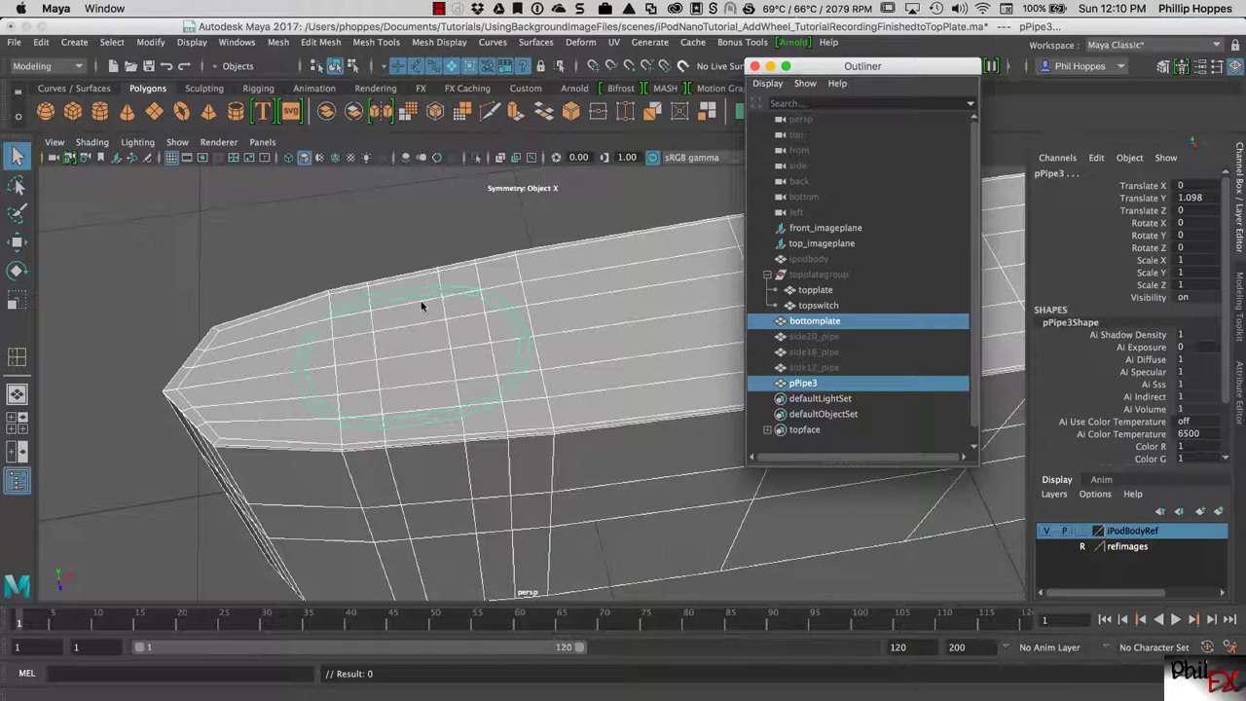
left_click(277, 42)
- Combine the plate and pPipe3 into bottomplate1 and move the camera closer
left_click(292, 98)
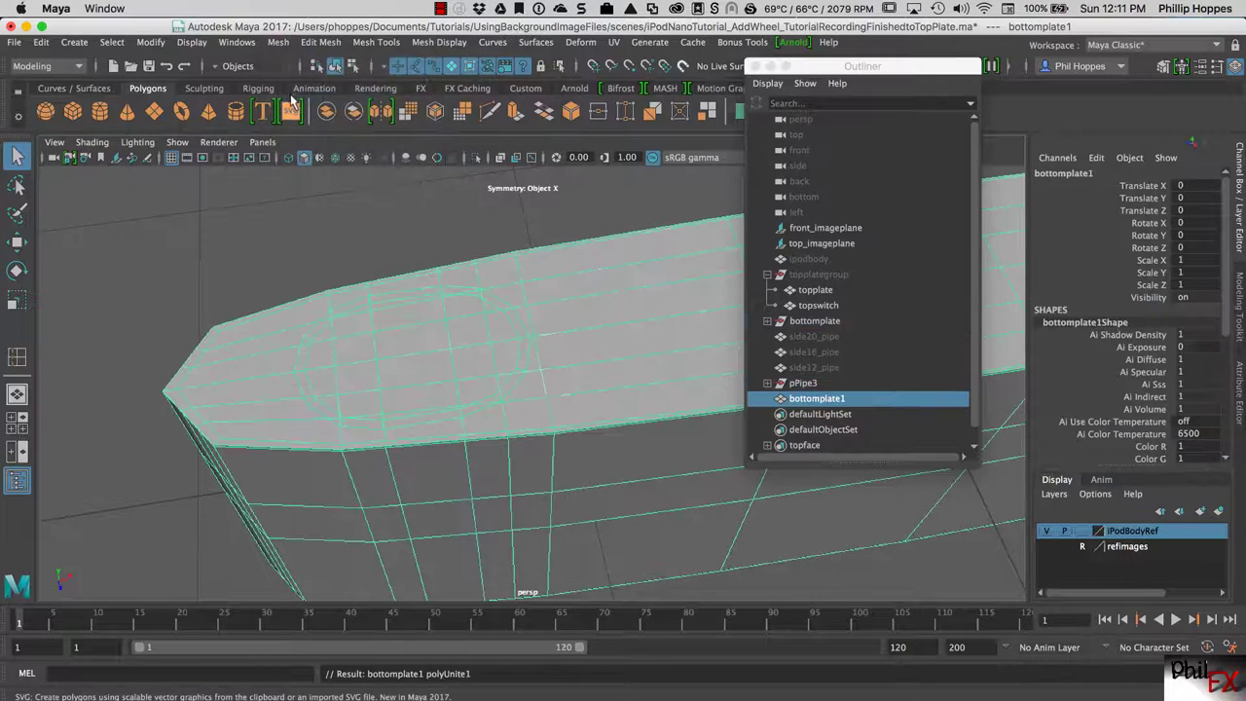
left_click_drag(473, 428, 464, 383, "alt")
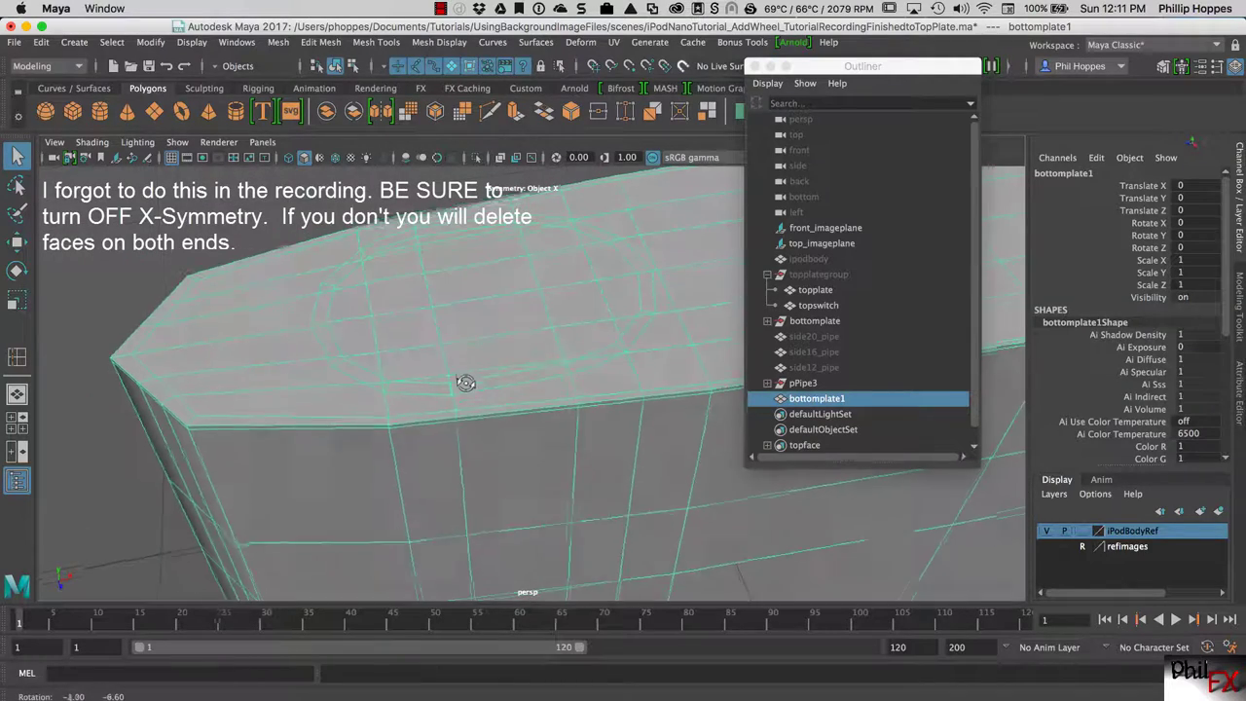
right_click_drag(464, 383, 483, 406, "alt")
- Select all the faces inside the wheel ring and delete them
right_click_drag(485, 336, 485, 379)
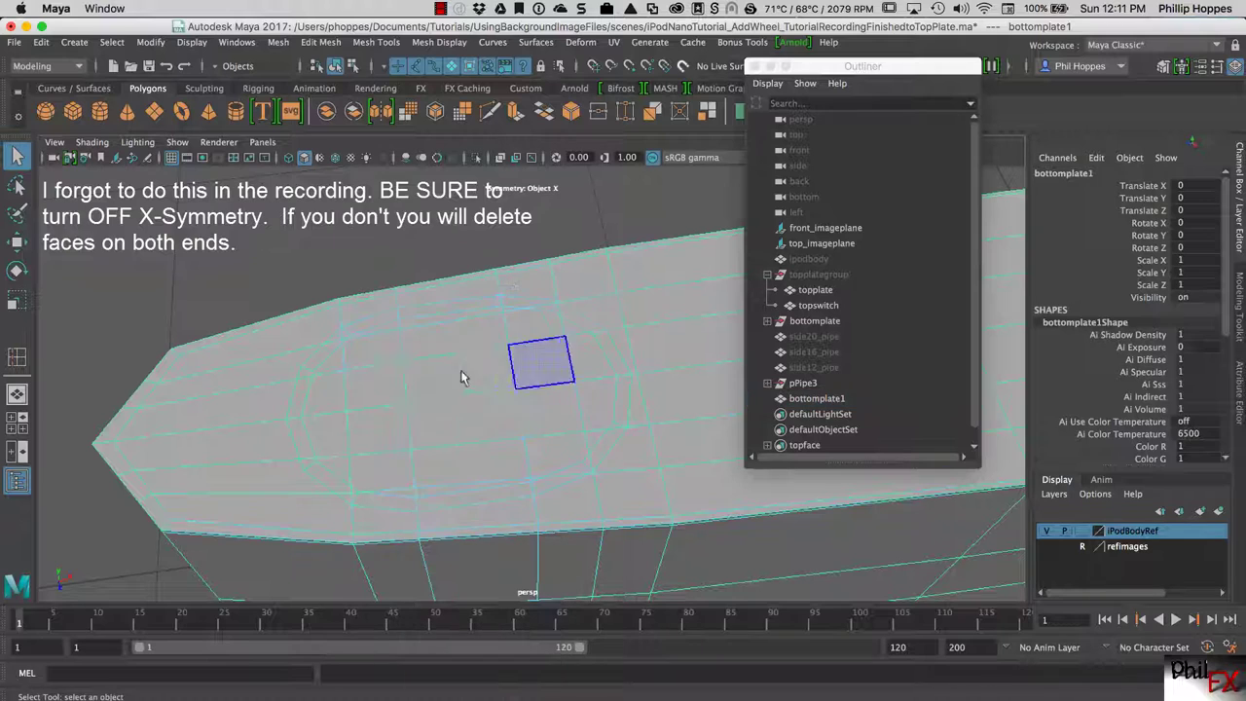
left_click(369, 350)
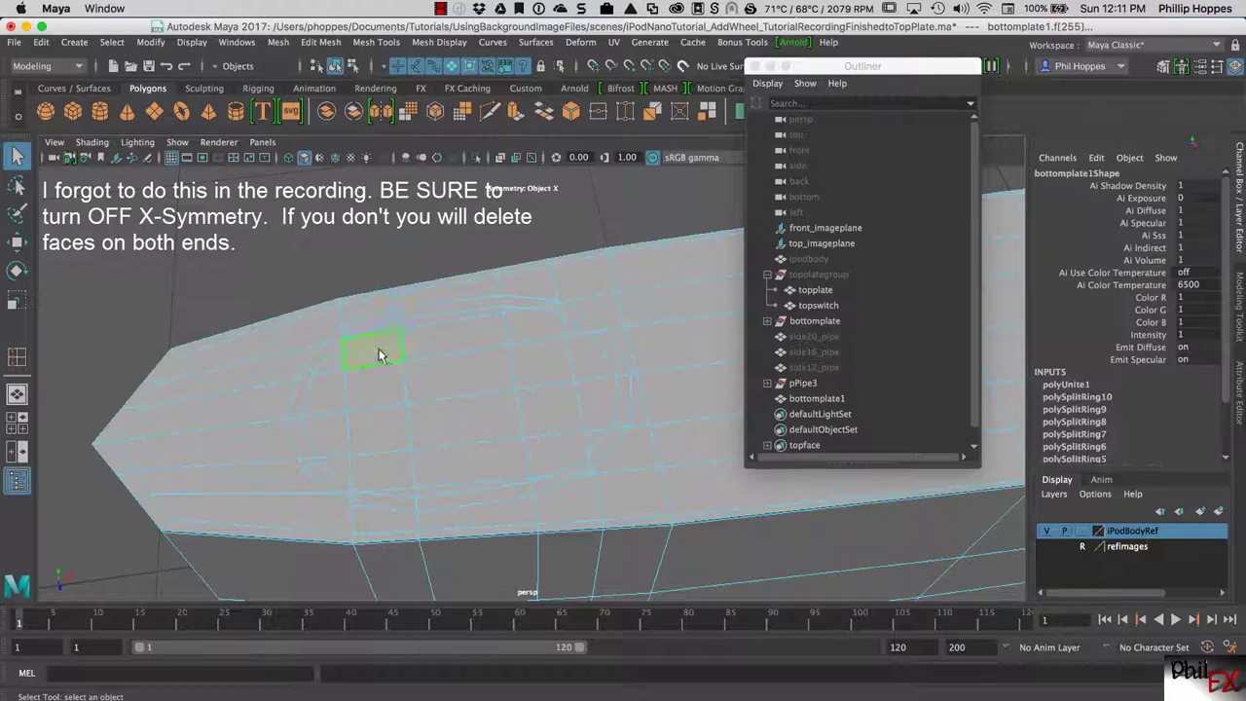
left_click(440, 352)
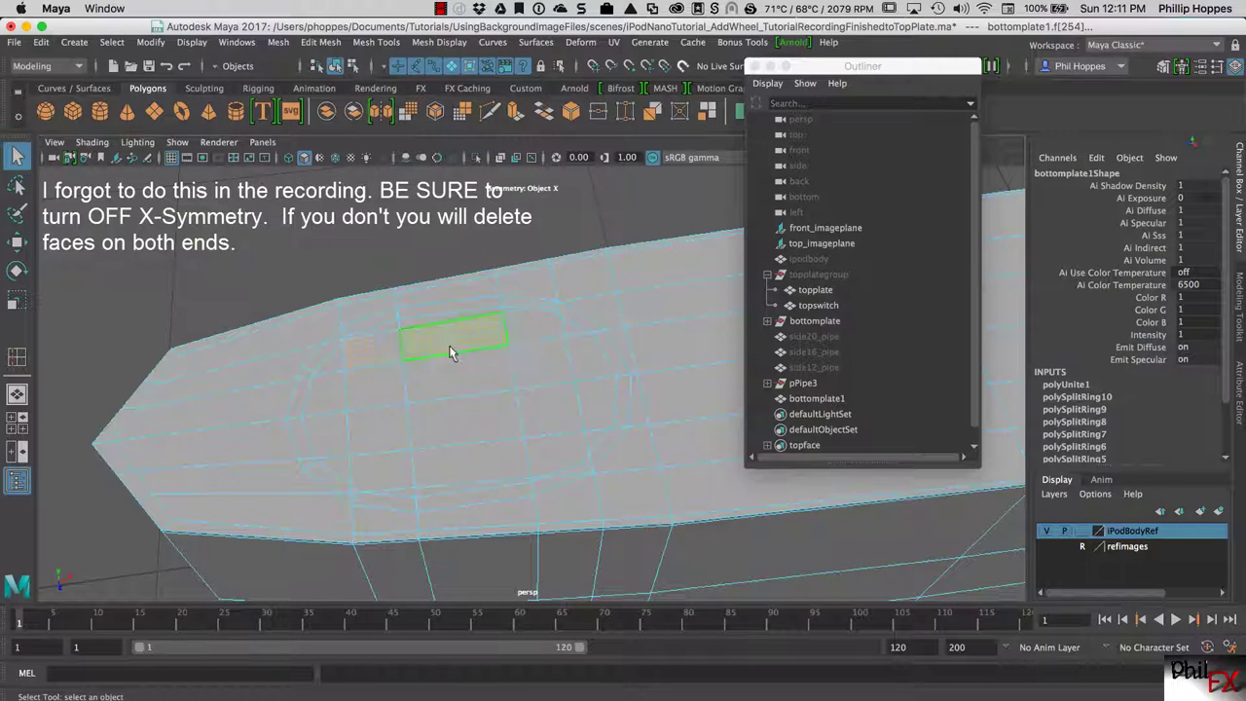
left_click(526, 336, "shift")
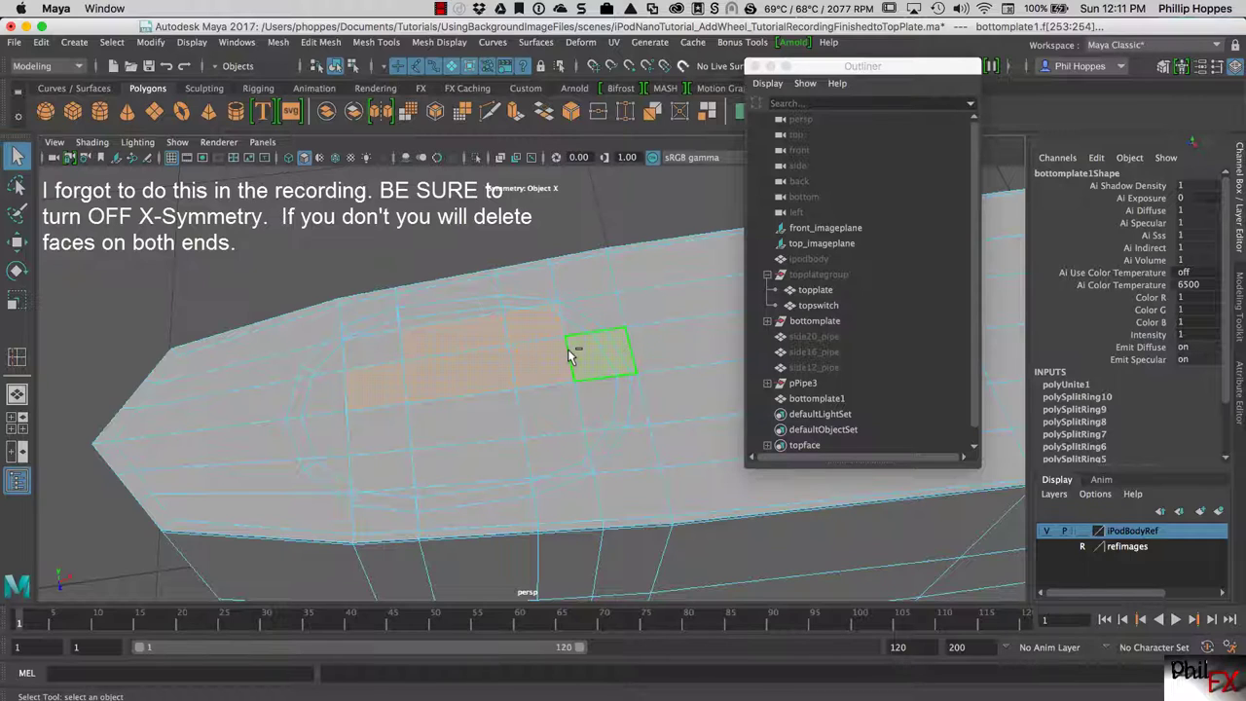
left_click(550, 408, "shift")
mouse_move(513, 463)
left_mouse_down("shift")
mouse_move(396, 472)
mouse_move(390, 432)
left_mouse_up("shift")
left_click(457, 419, "shift")
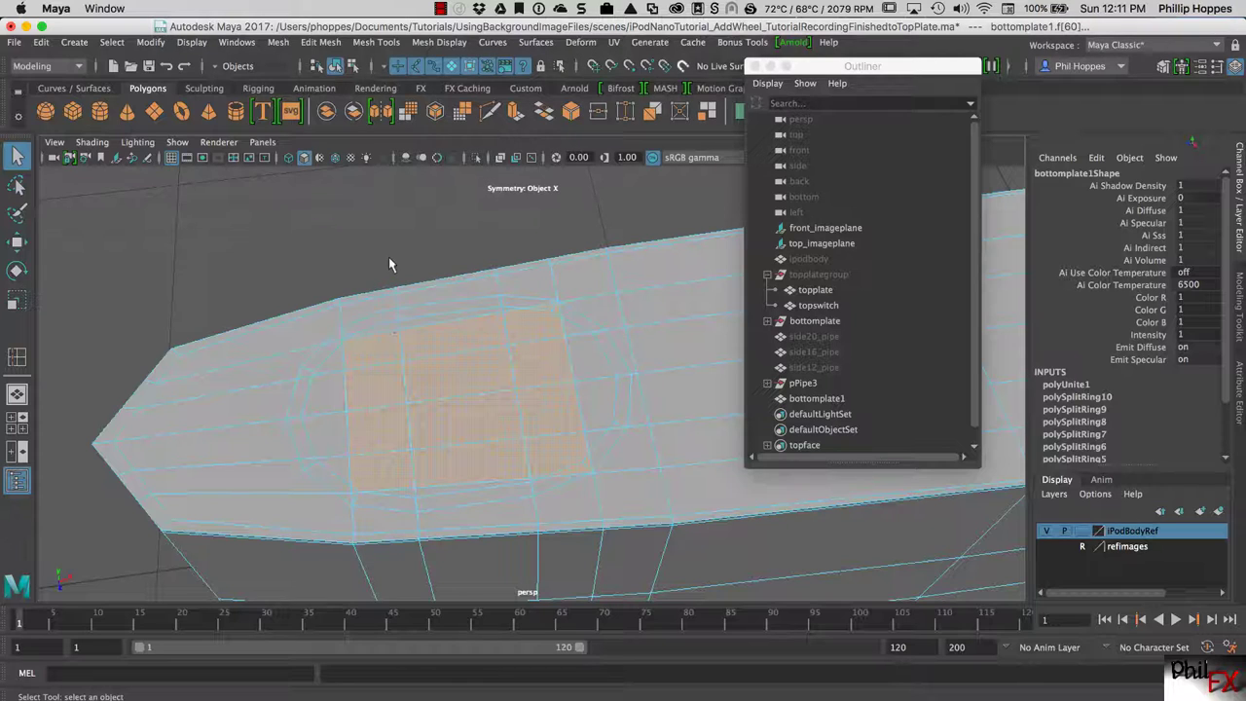
key("Delete")
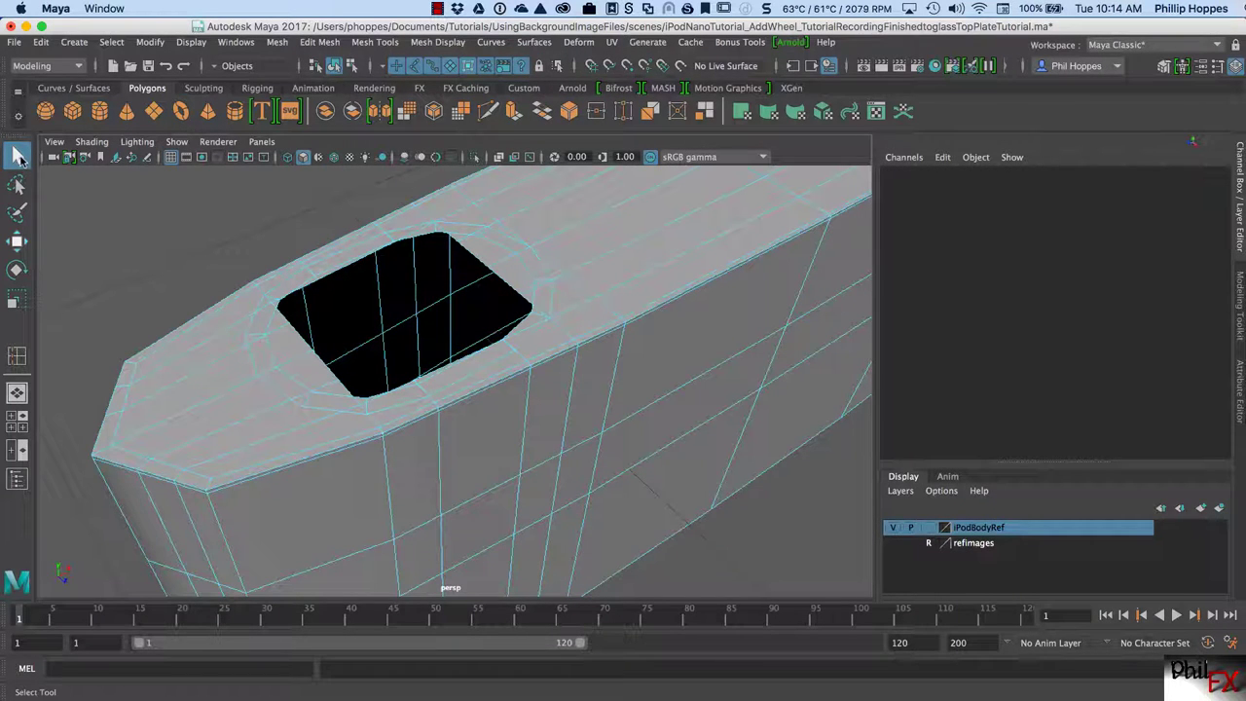
- Review the Select tool's symmetry settings and orbit around the wheel hole
double_click(19, 155)
left_click_drag(206, 269, 207, 187)
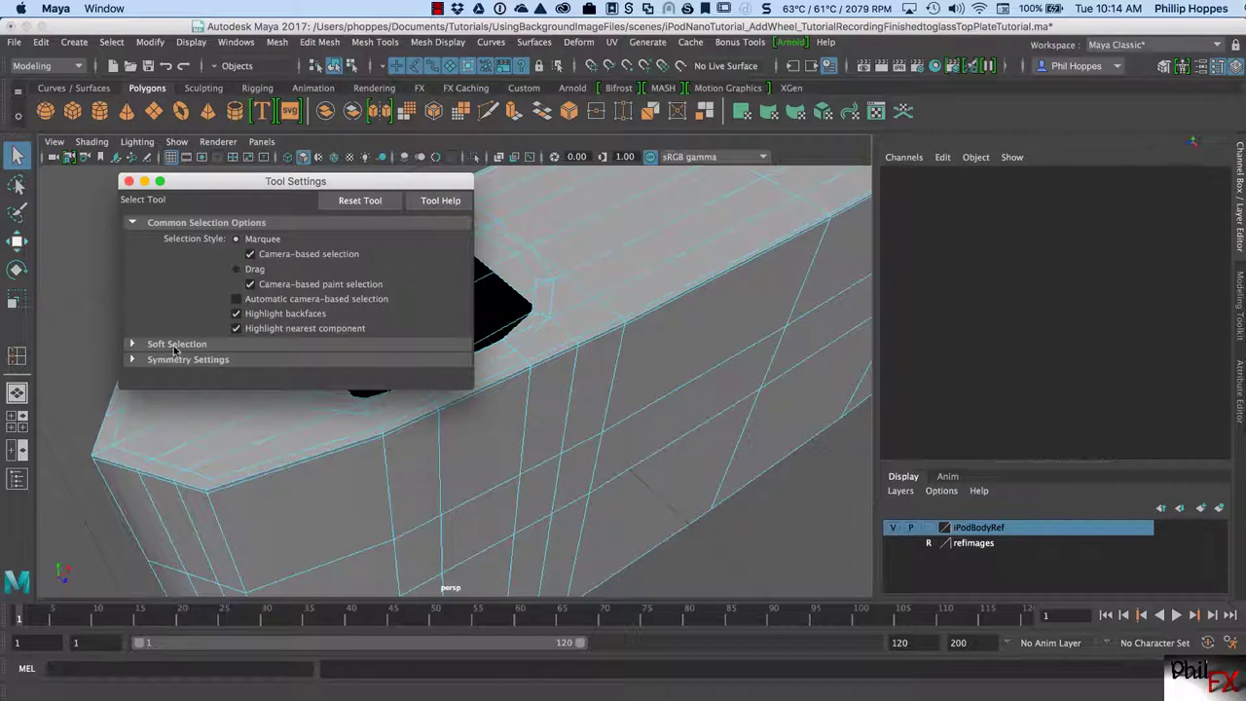
left_click(133, 360)
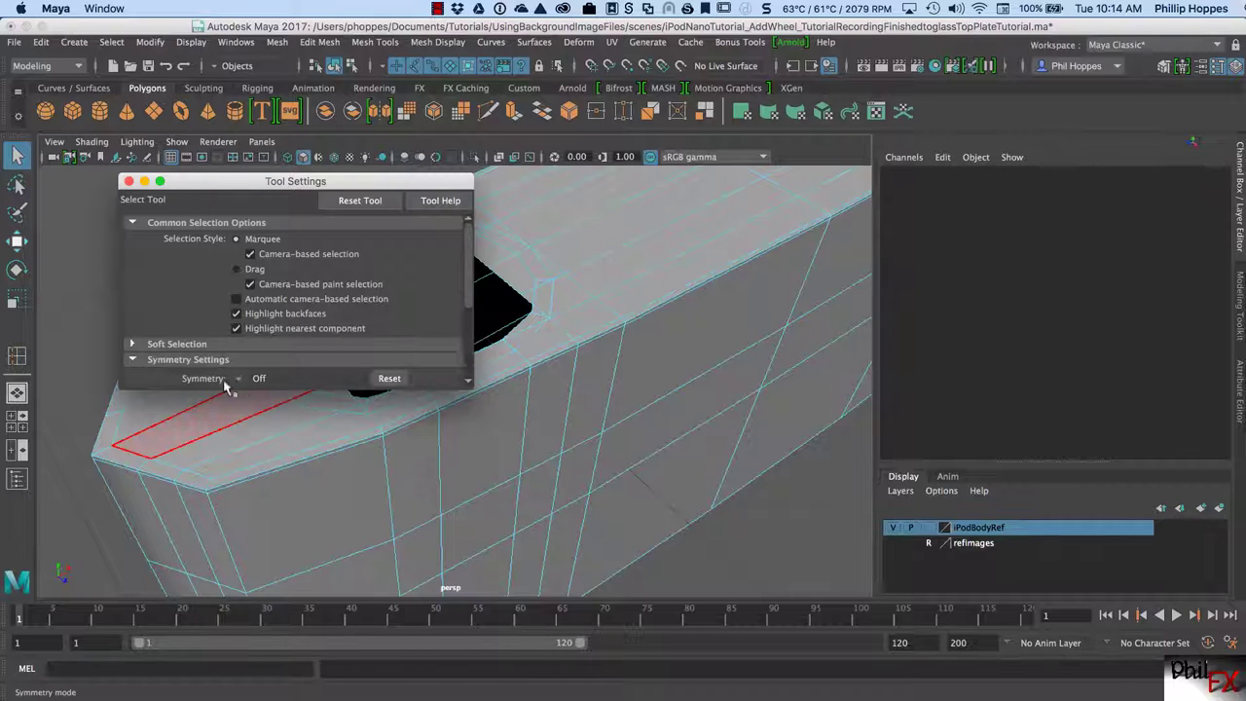
left_click(133, 360)
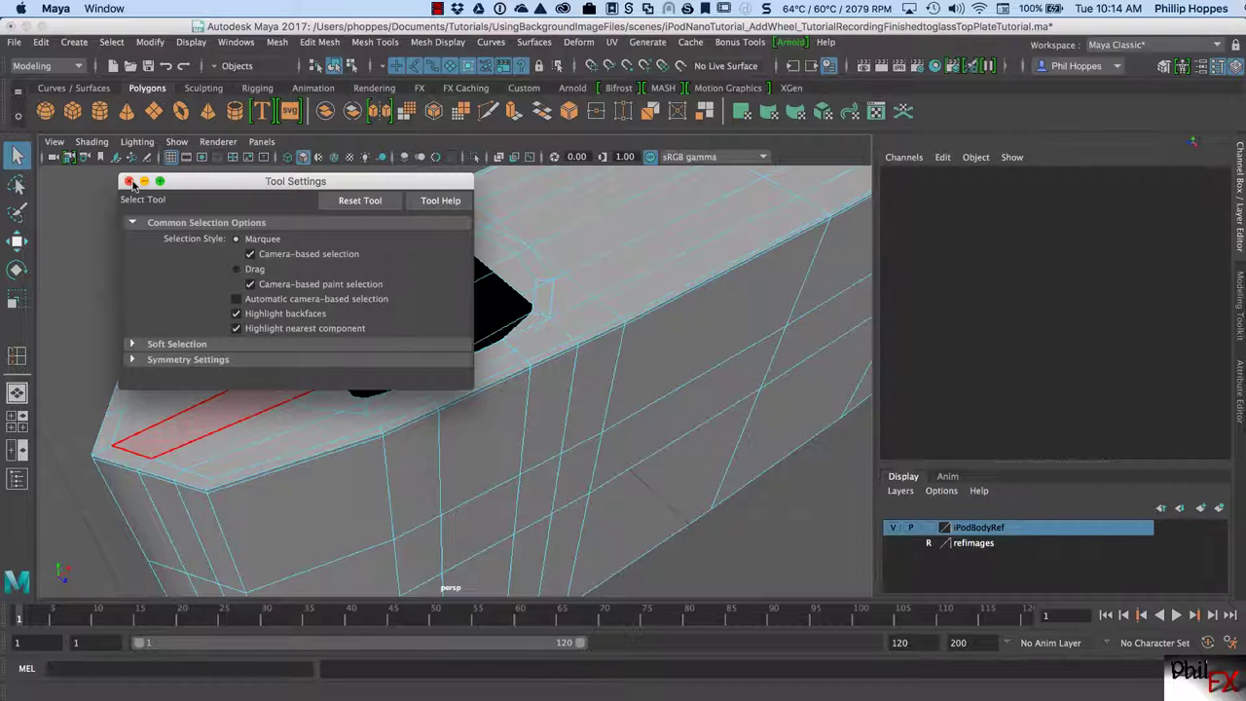
left_click(129, 182)
left_click_drag(617, 278, 578, 364, "alt")
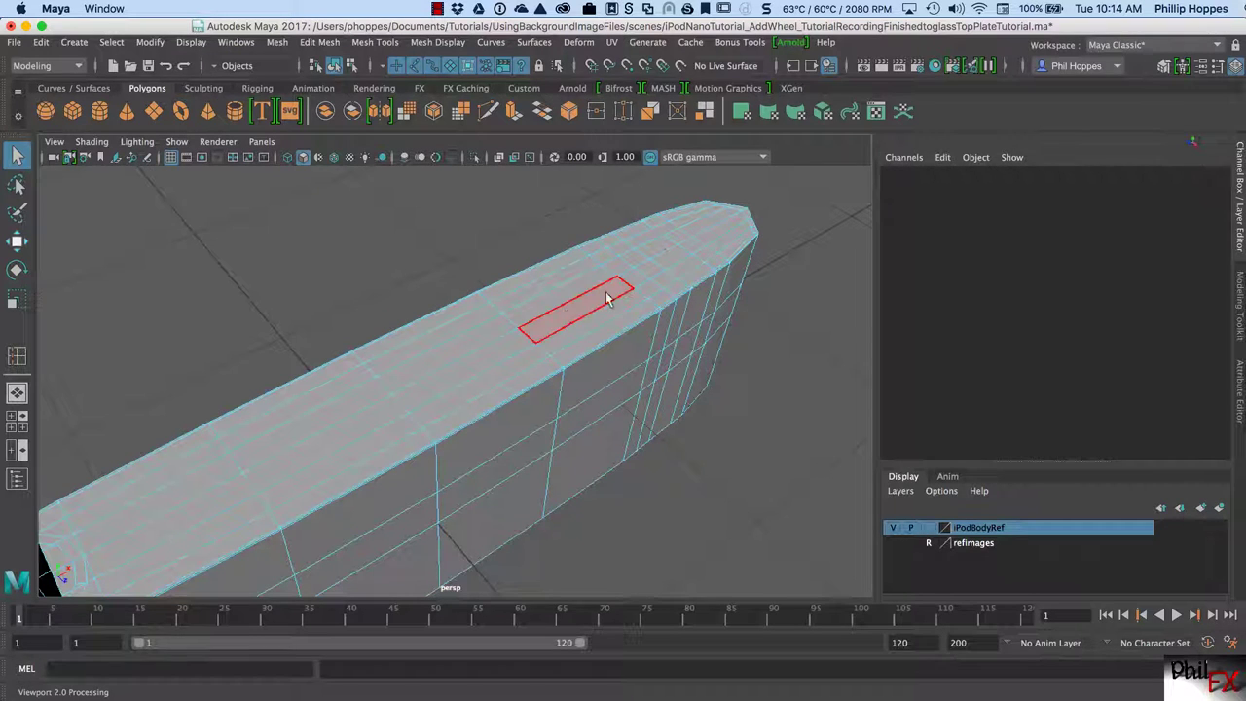
left_click_drag(603, 300, 559, 269, "alt")
- Recheck symmetry settings, orbit around the hole, and bring up the Modeling Toolkit
double_click(16, 156)
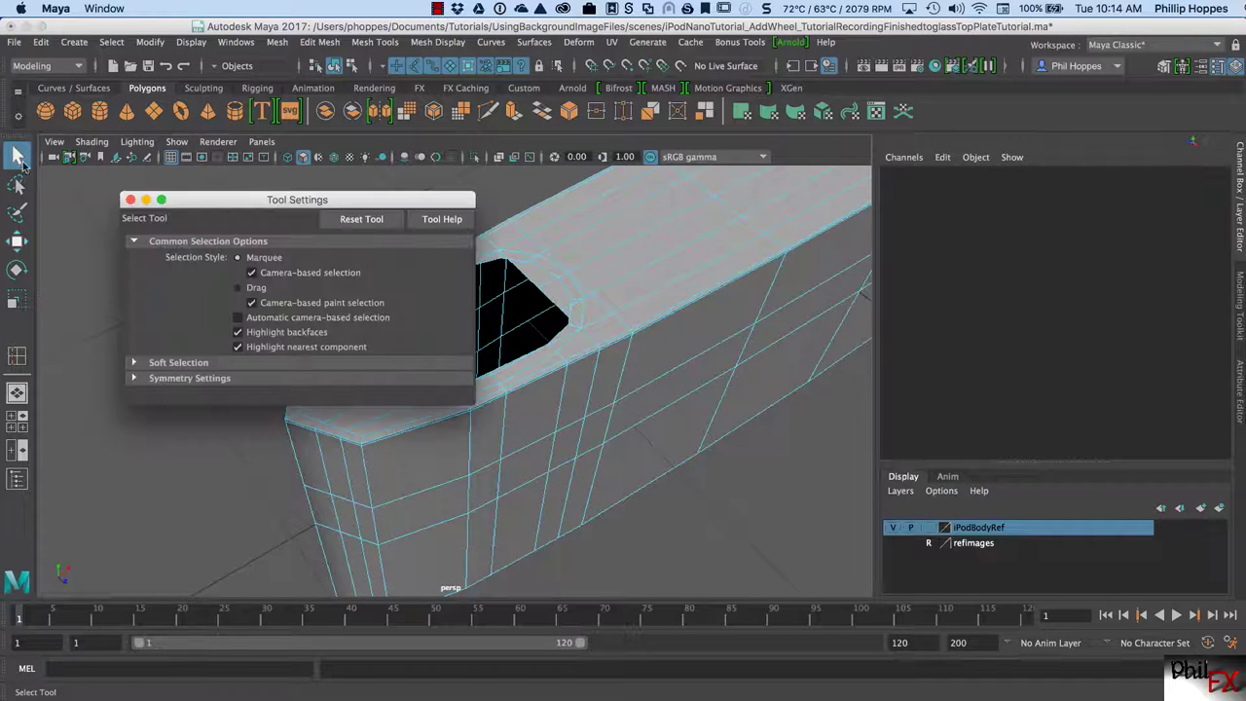
left_click(136, 377)
left_click(131, 378)
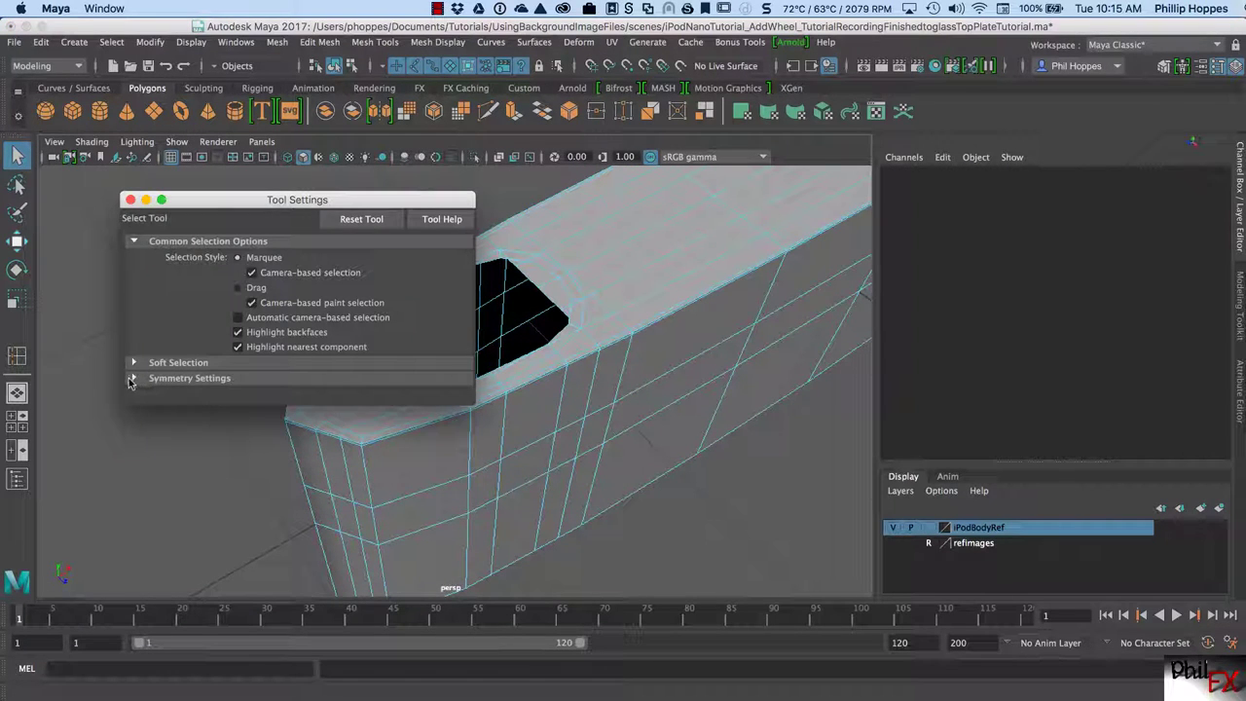
left_click(130, 200)
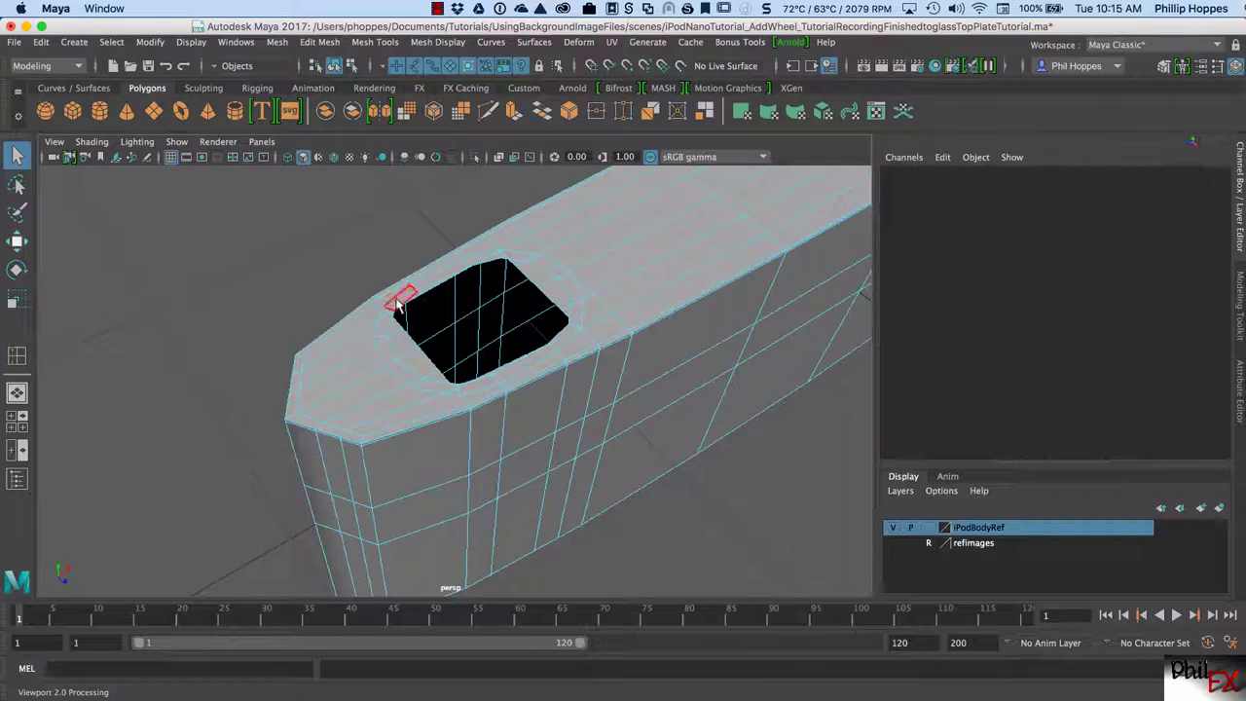
left_click_drag(493, 336, 575, 328, "alt")
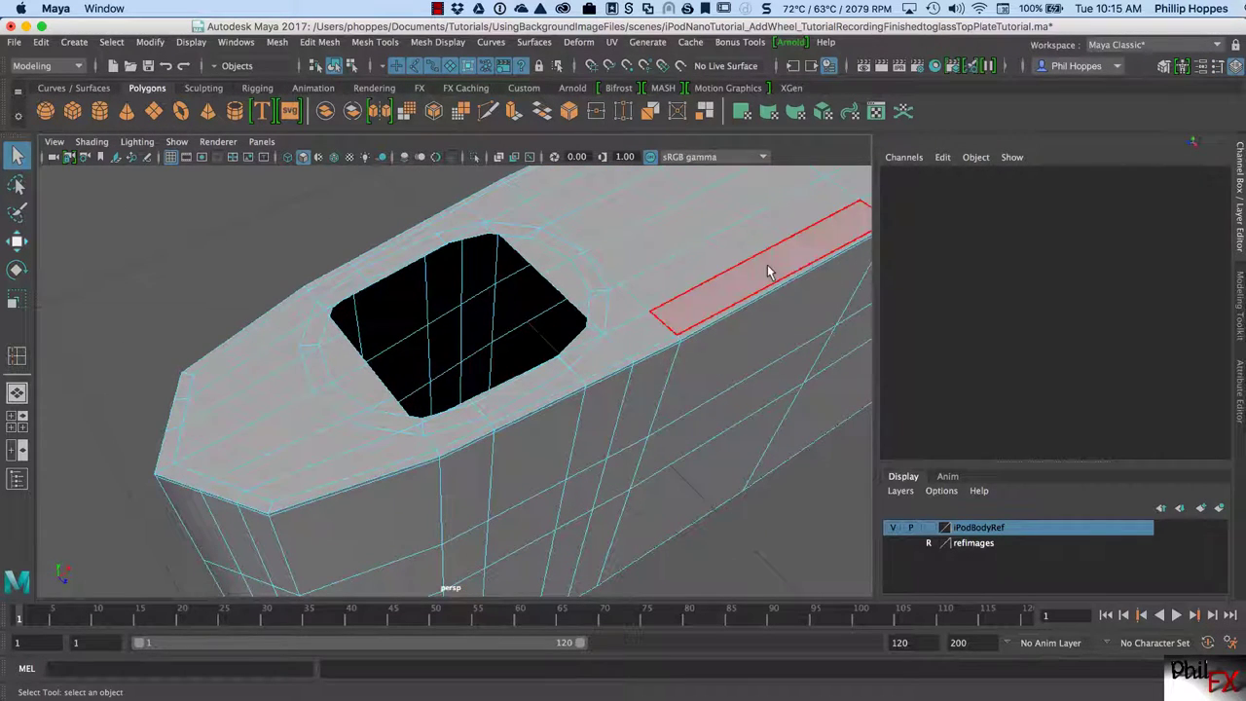
left_click(1163, 68)
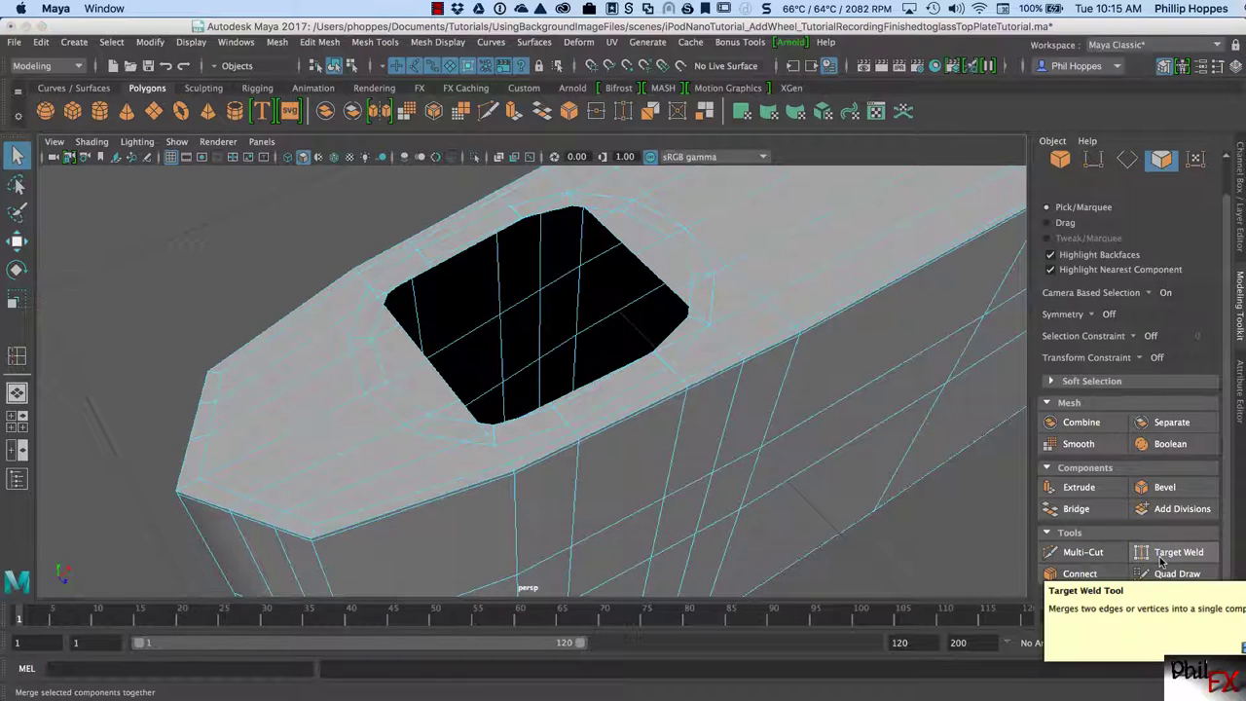
- Activate Target Weld and weld the hole's left-side rim vertices onto their neighbours
left_click(1160, 553)
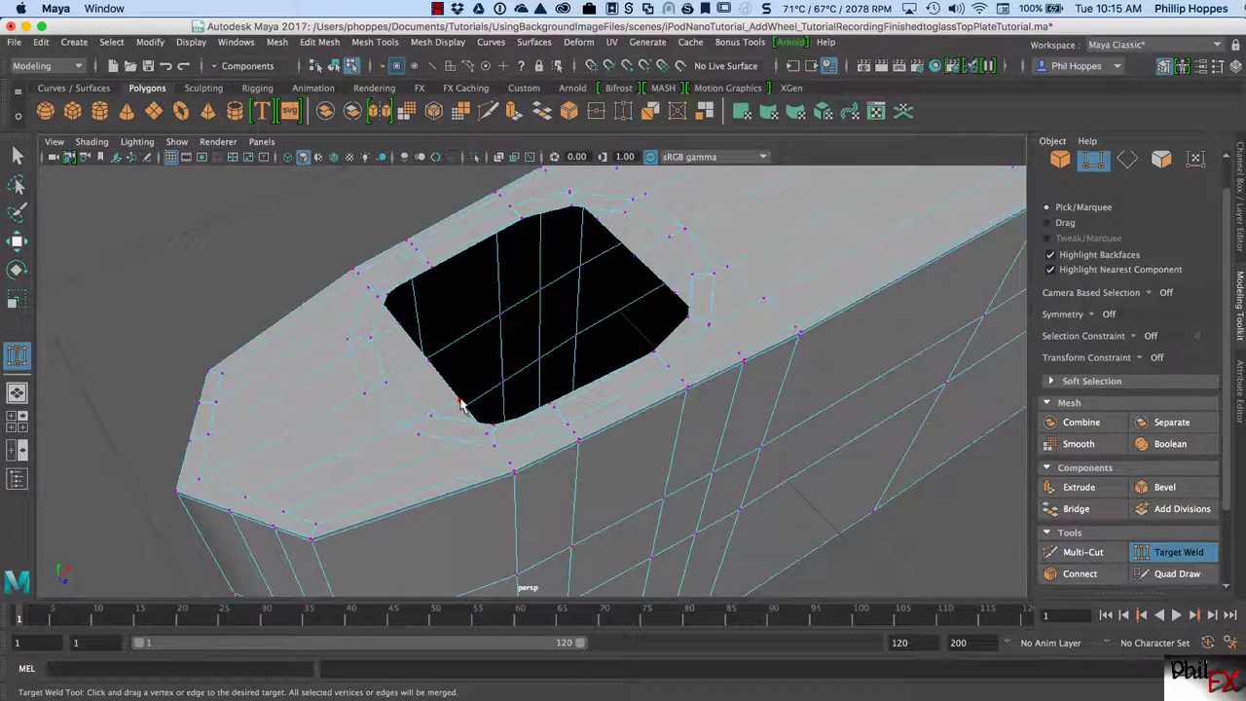
left_click_drag(461, 403, 423, 438)
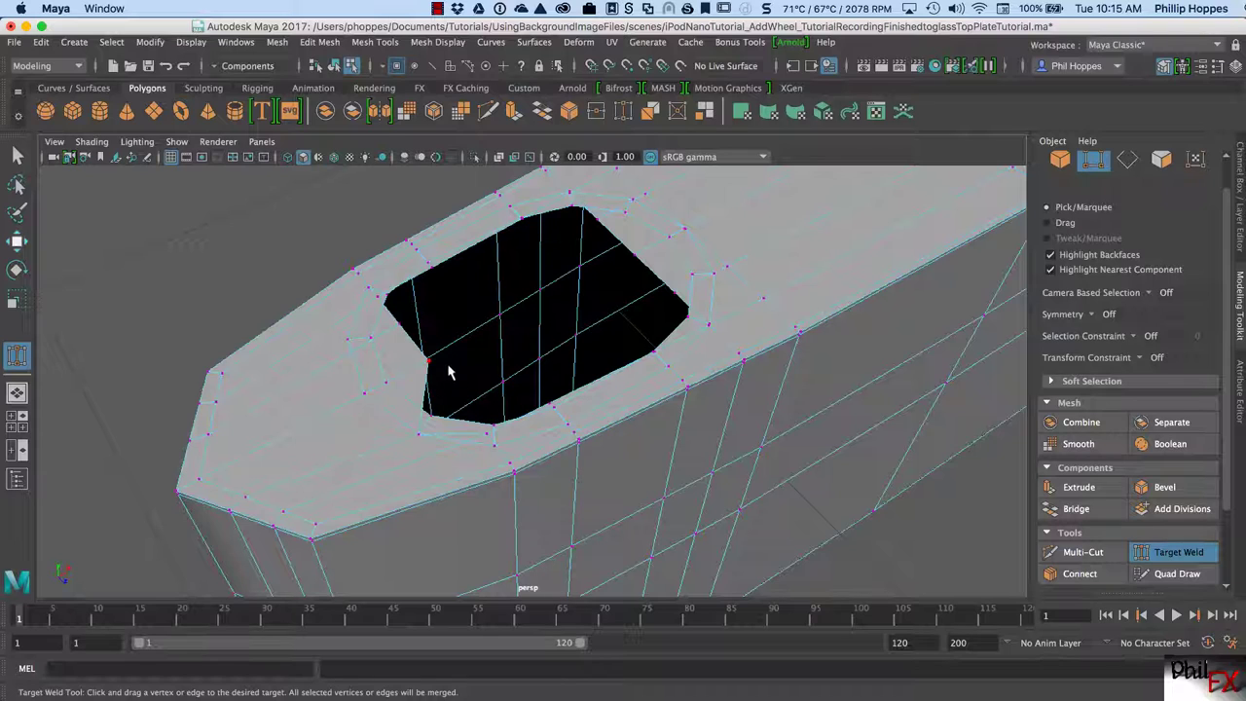
left_click_drag(426, 363, 374, 400)
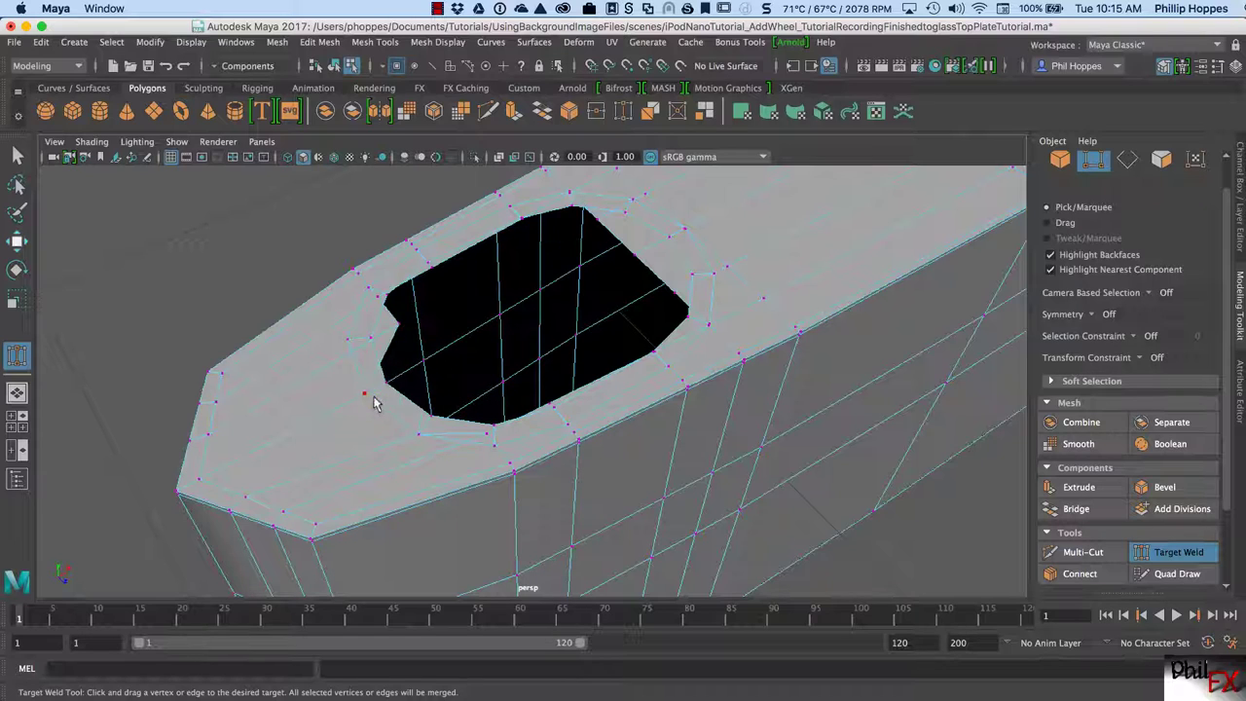
left_click_drag(397, 329, 351, 339)
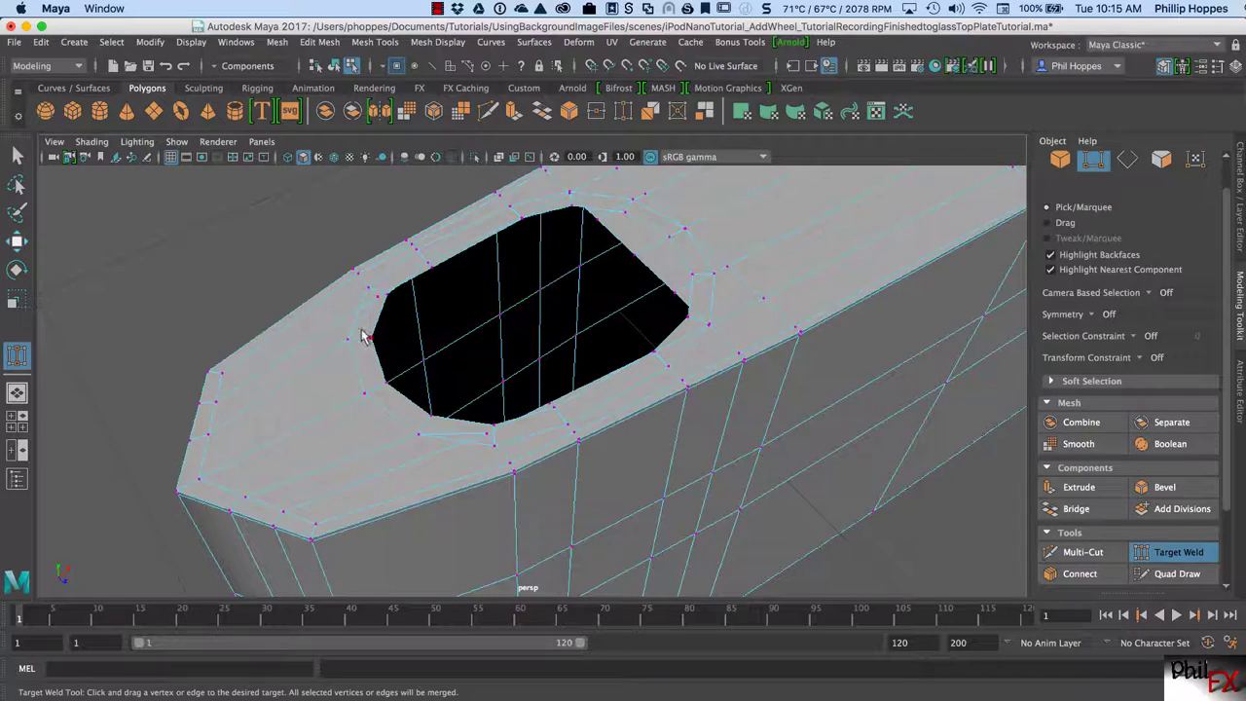
scroll(351, 334, "up", 3)
middle_click_drag(515, 311, 453, 472, "alt")
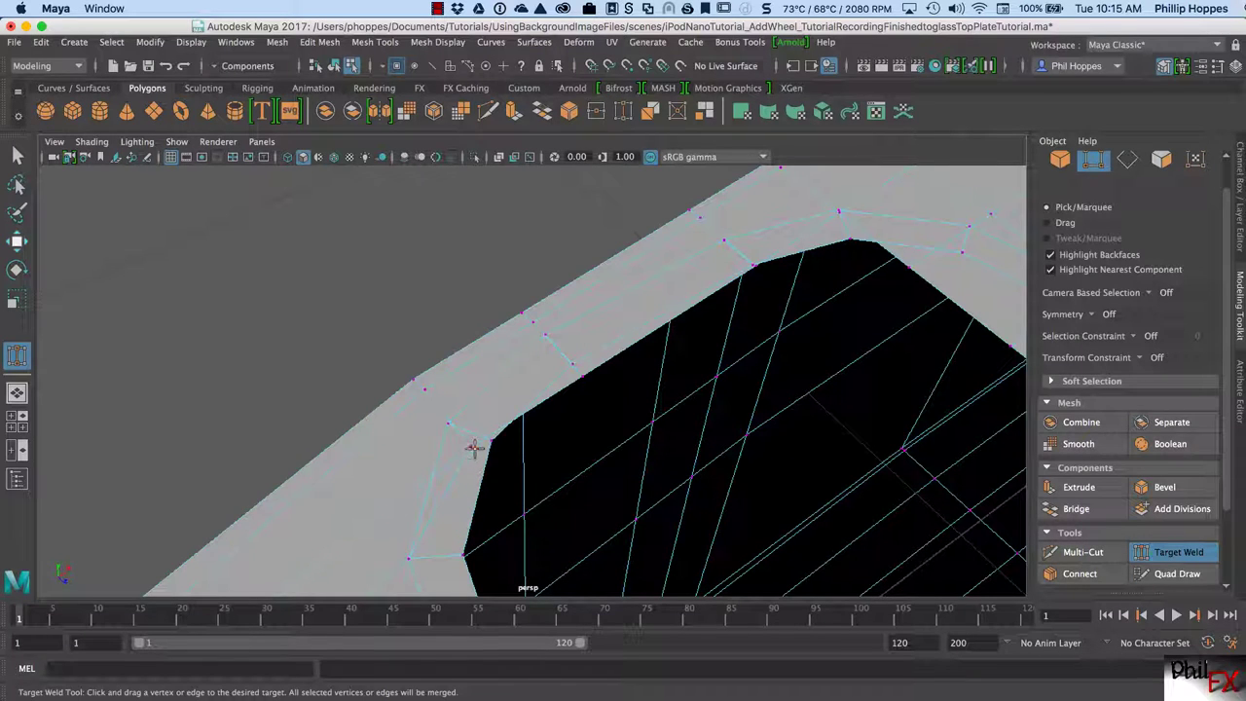
left_click_drag(472, 447, 454, 429)
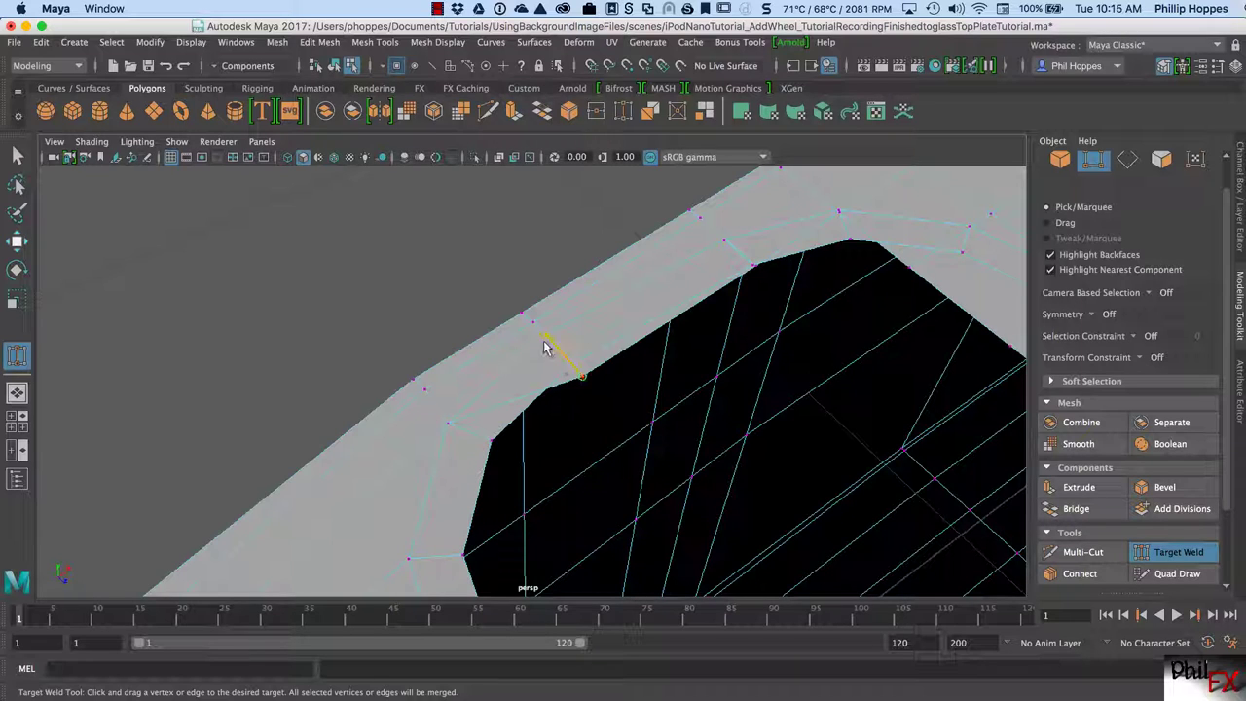
left_click_drag(545, 346, 545, 336)
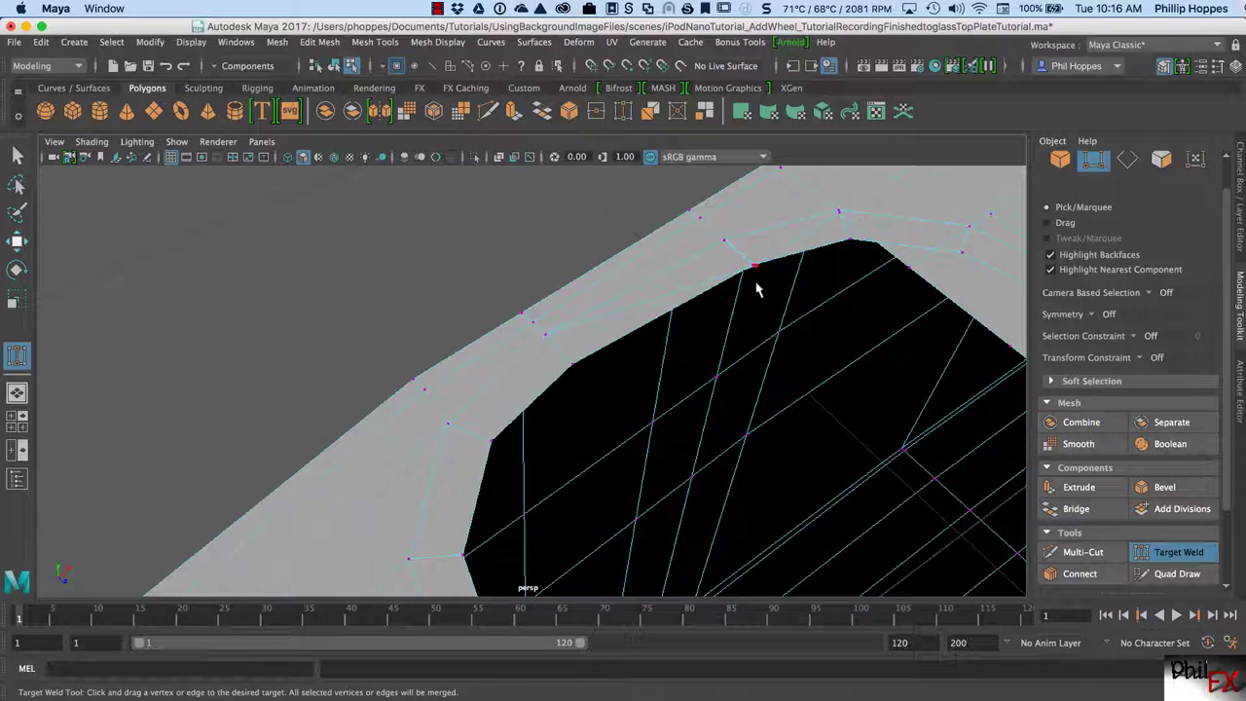
- Weld more vertices along the hole's upper rim, then reframe on its right side
middle_click_drag(723, 312, 749, 419, "alt")
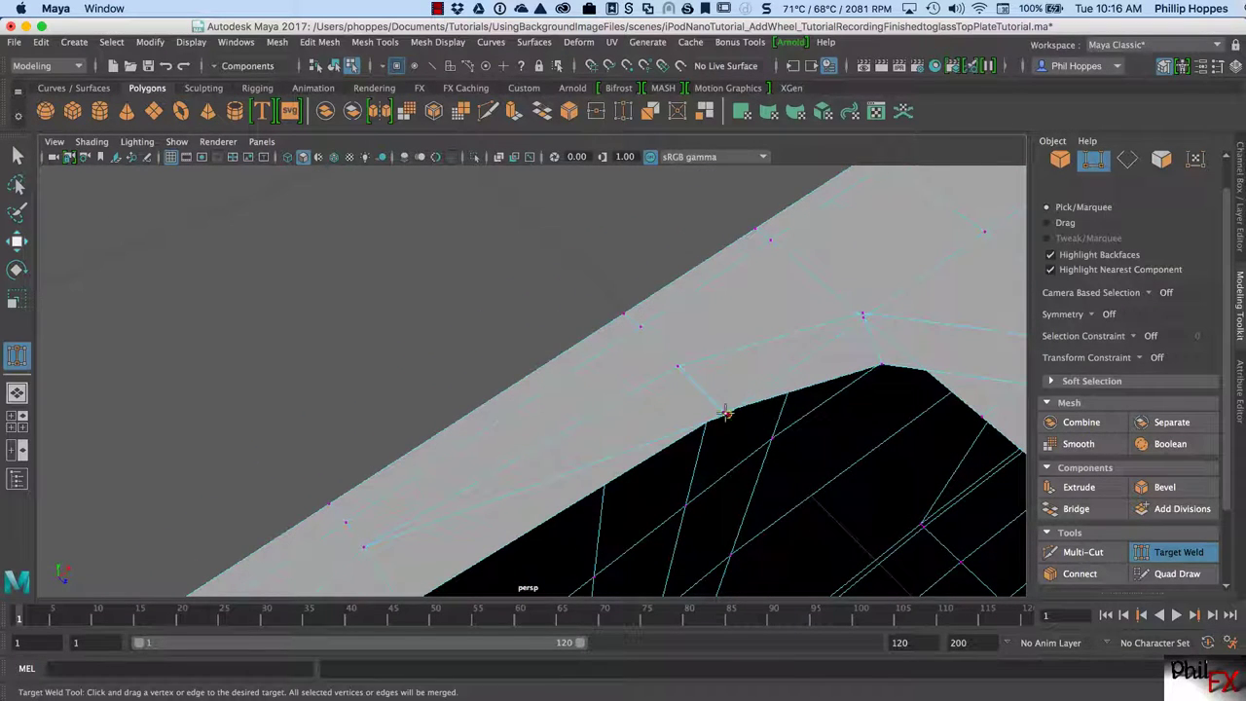
left_click_drag(725, 413, 678, 365)
left_click_drag(877, 340, 761, 390, "alt")
right_click_drag(761, 389, 816, 371, "alt")
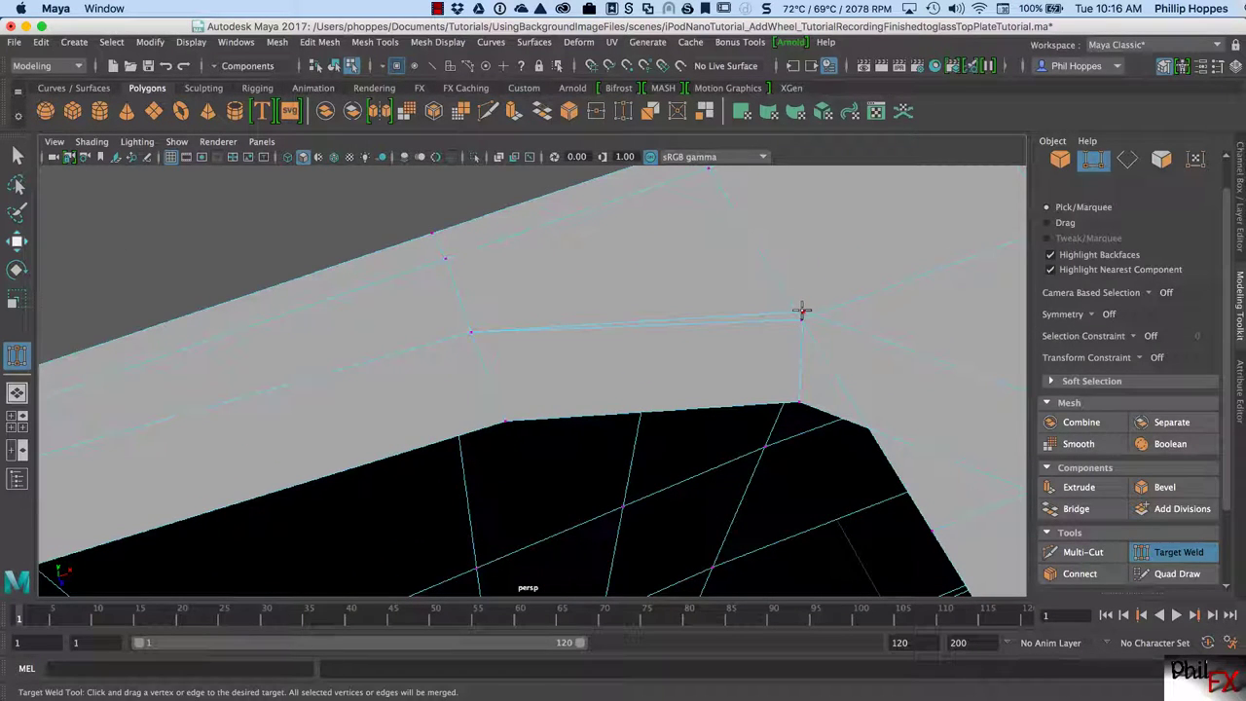
left_click_drag(801, 311, 801, 322)
middle_click_drag(909, 418, 710, 437, "alt")
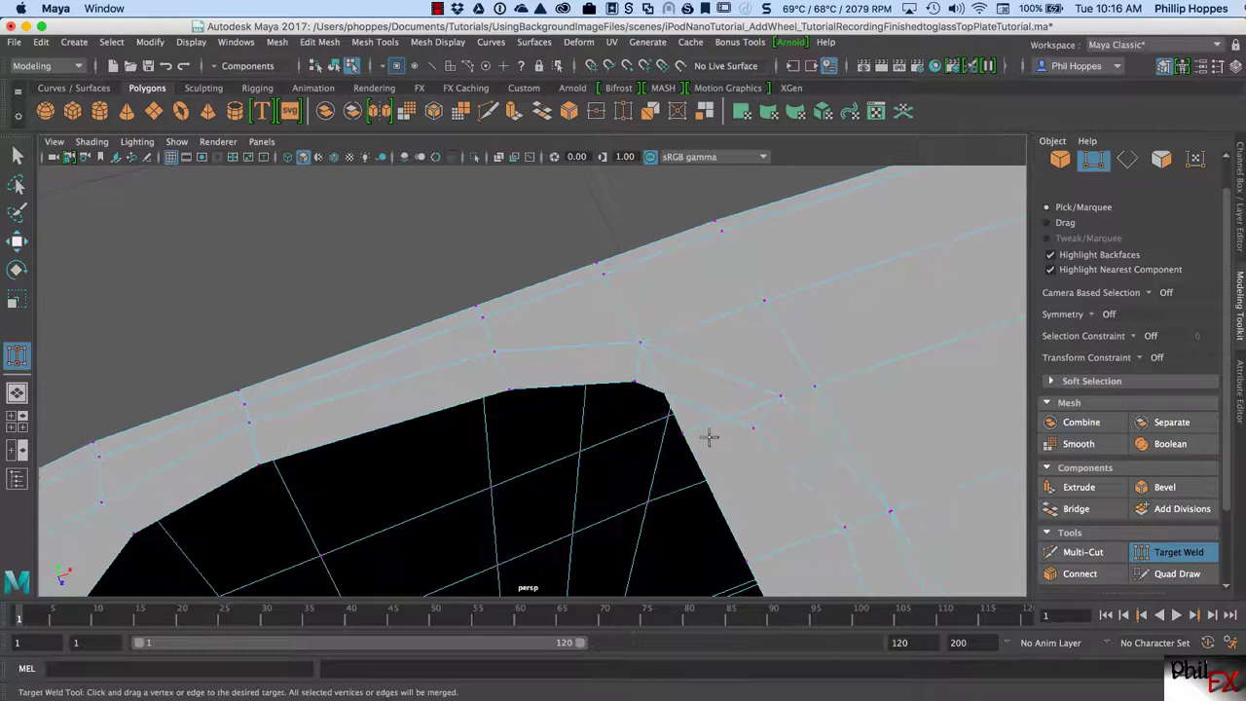
left_click_drag(678, 431, 779, 395)
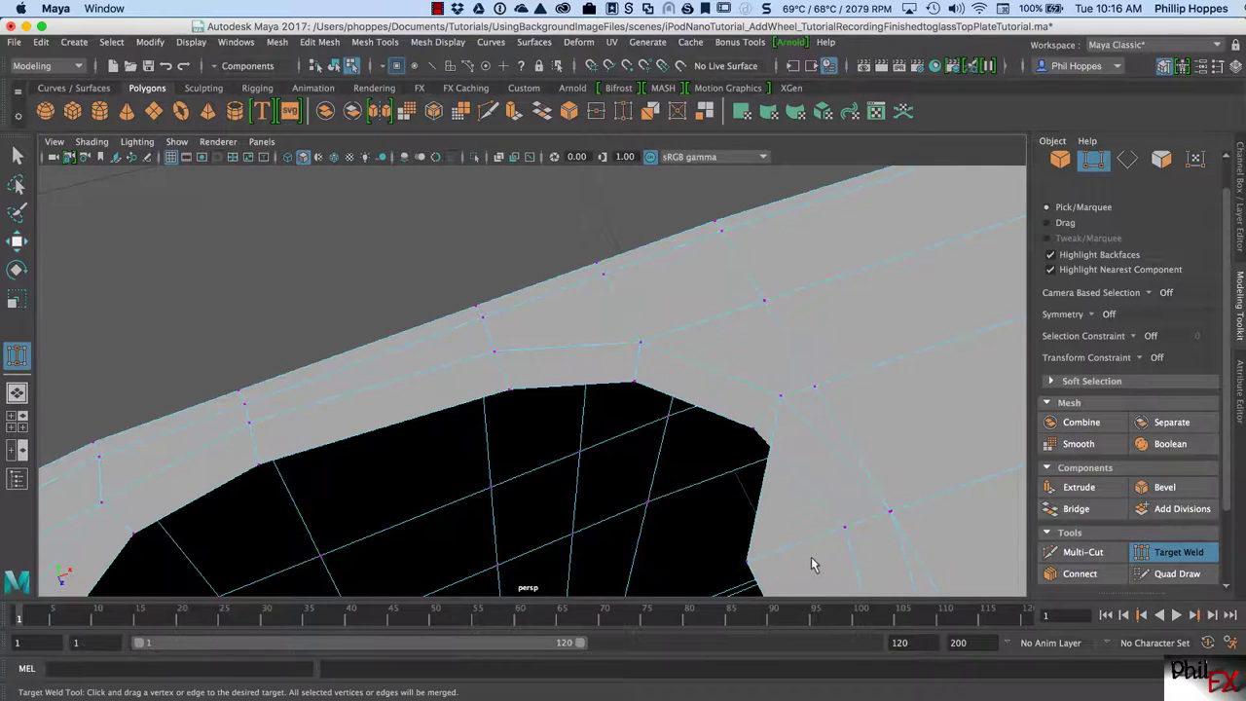
right_click_drag(814, 564, 807, 458, "alt")
mouse_move(807, 458)
left_mouse_down("alt")
mouse_move(704, 478)
mouse_move(745, 456)
mouse_move(810, 473)
left_mouse_up("alt")
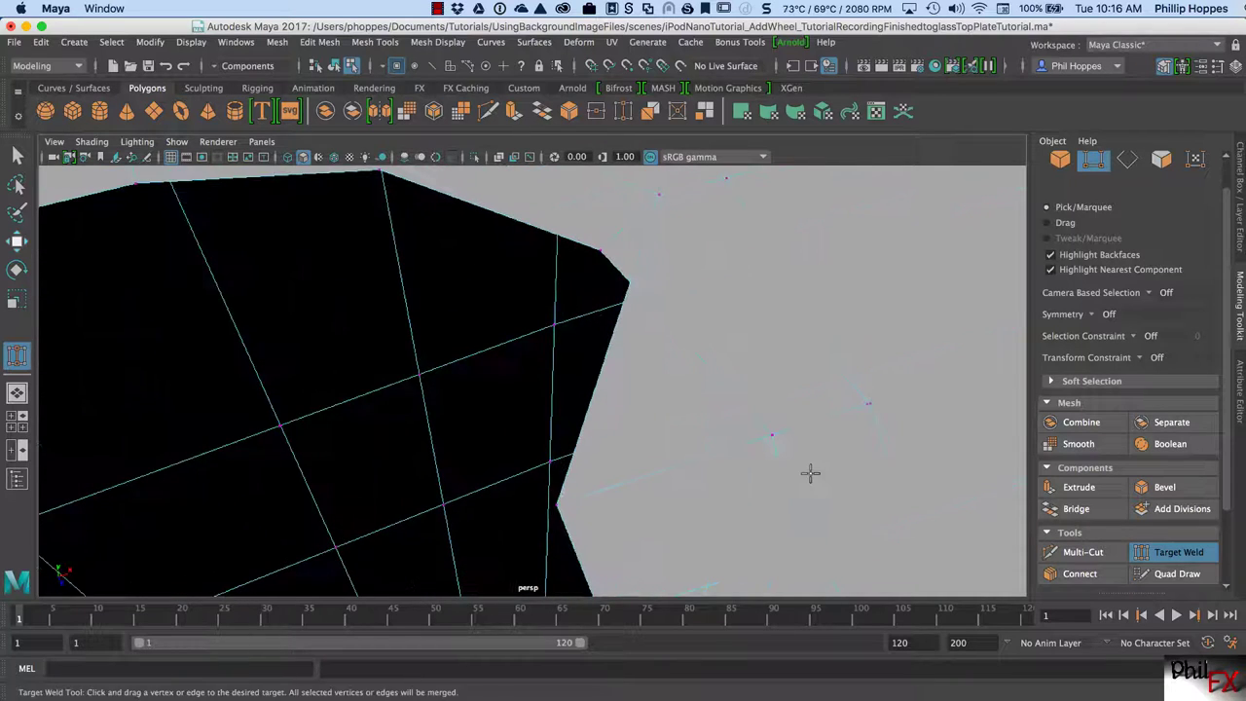
middle_click_drag(809, 473, 543, 492, "alt")
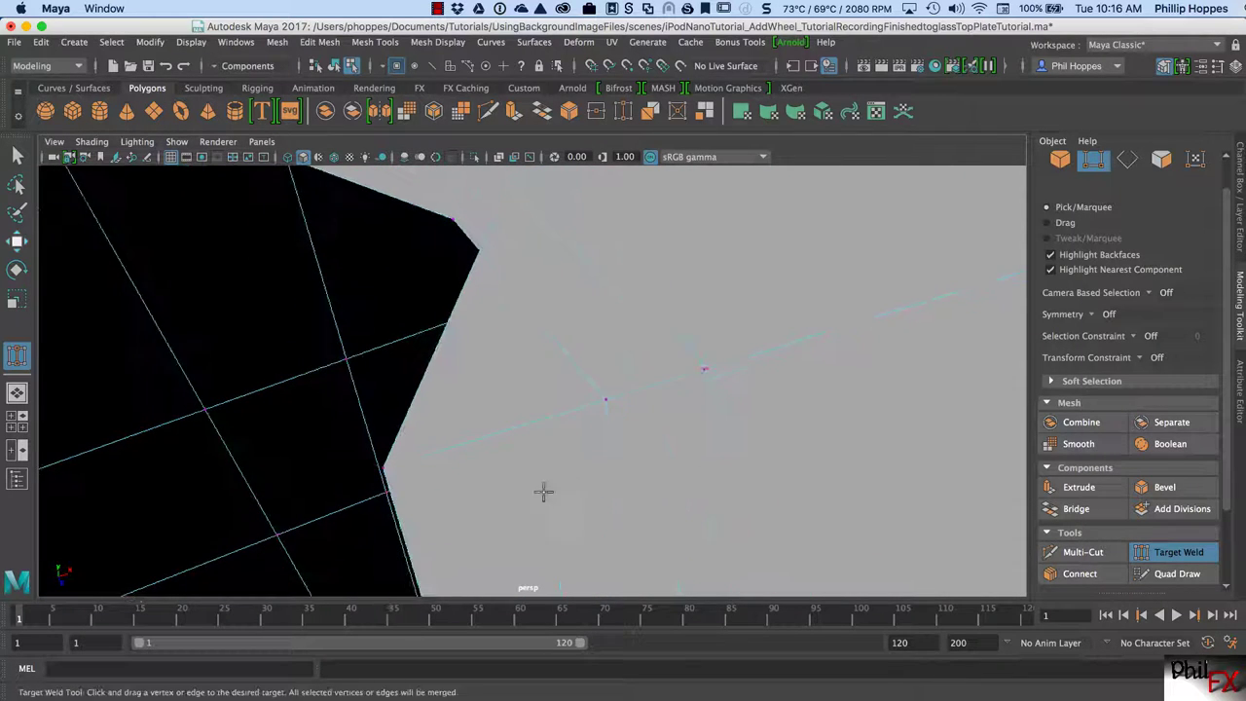
right_click_drag(543, 491, 599, 477, "alt")
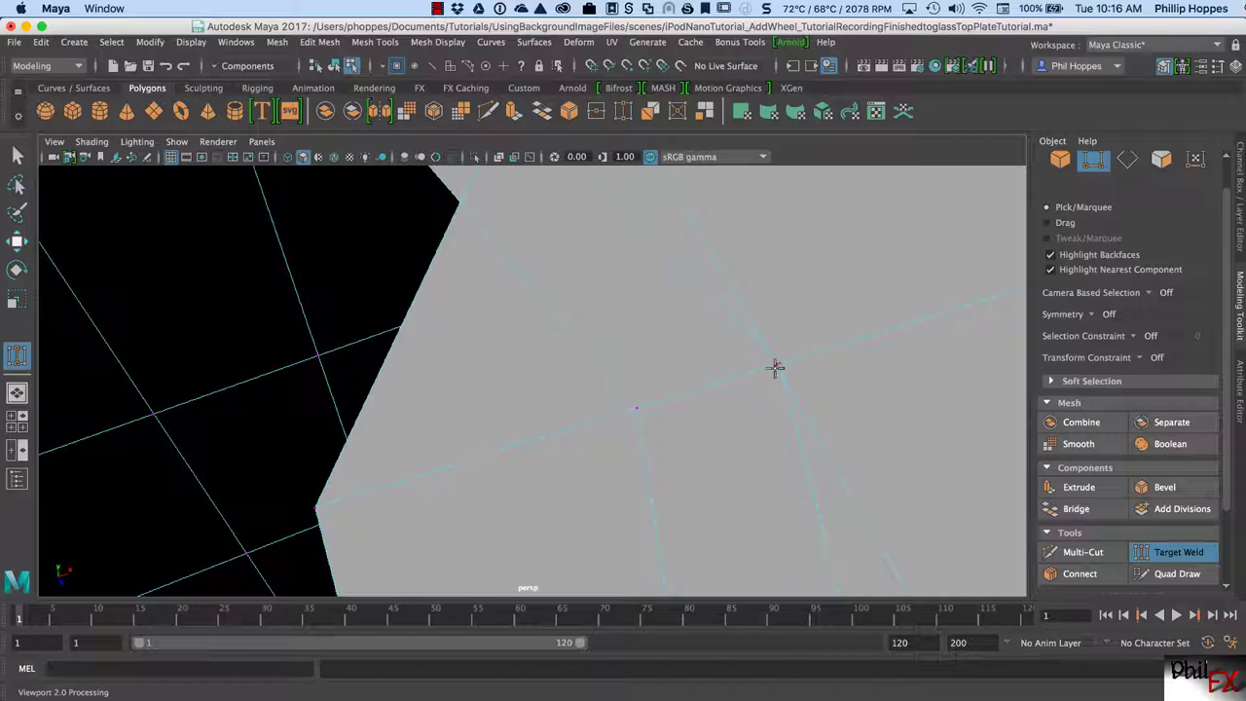
- Select the stray vertex and nudge it slightly along X with the Move tool
left_click(16, 156)
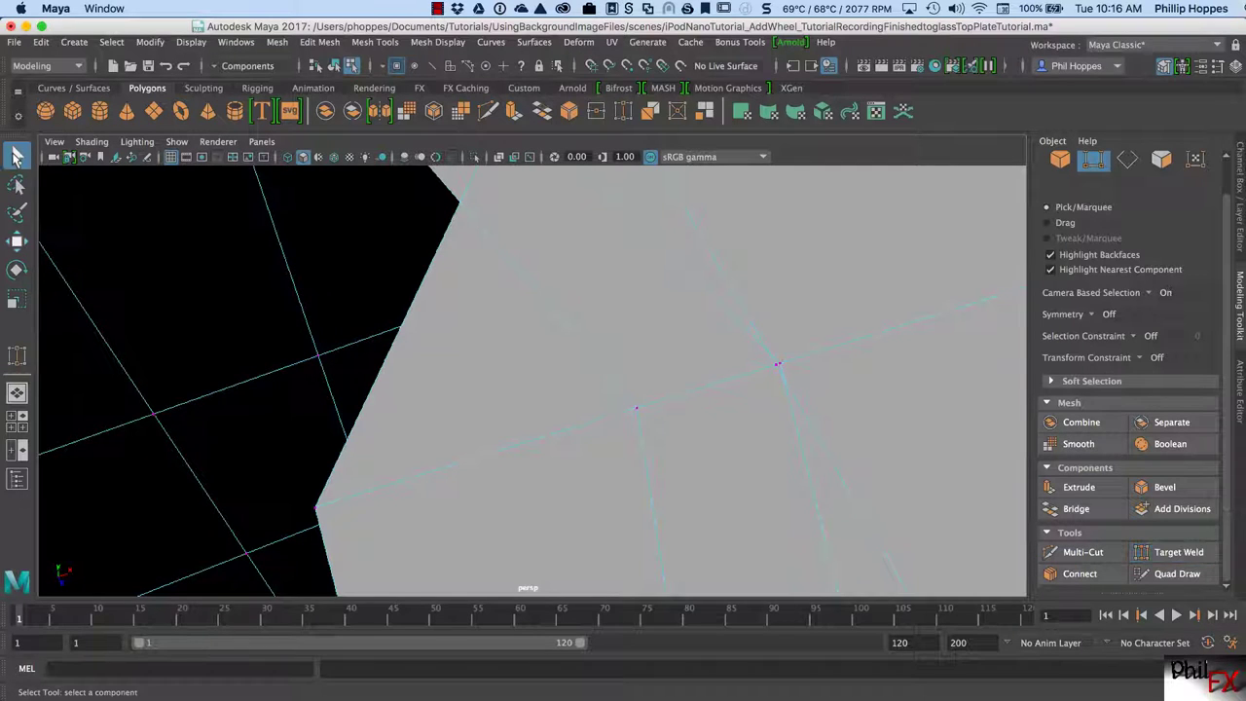
left_click_drag(739, 433, 653, 428, "alt")
right_click_drag(653, 428, 798, 412, "alt")
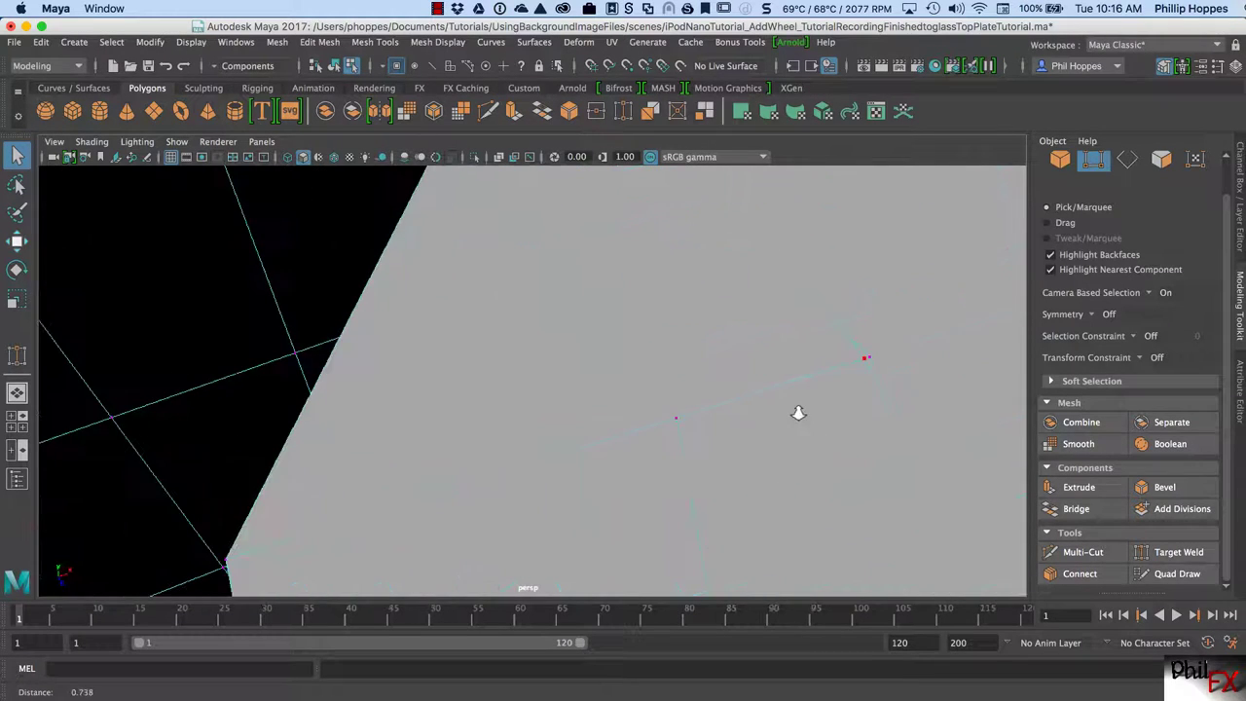
left_click(863, 360)
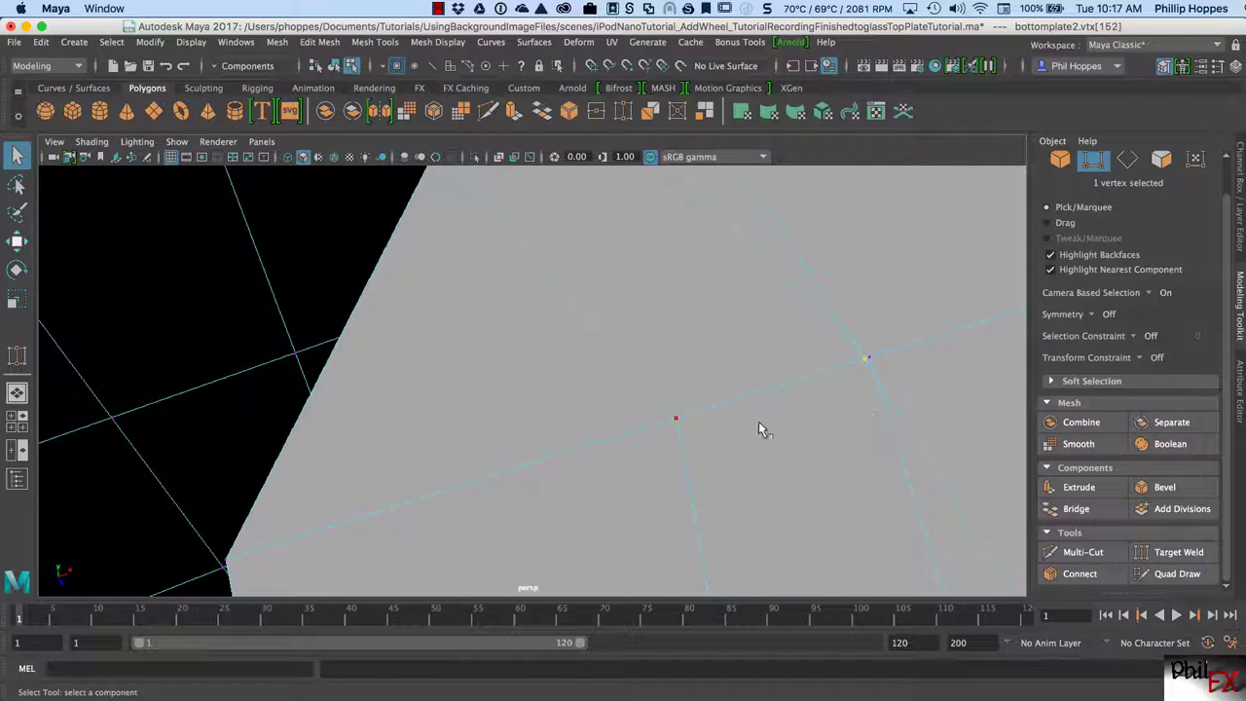
key("w")
left_click(931, 339)
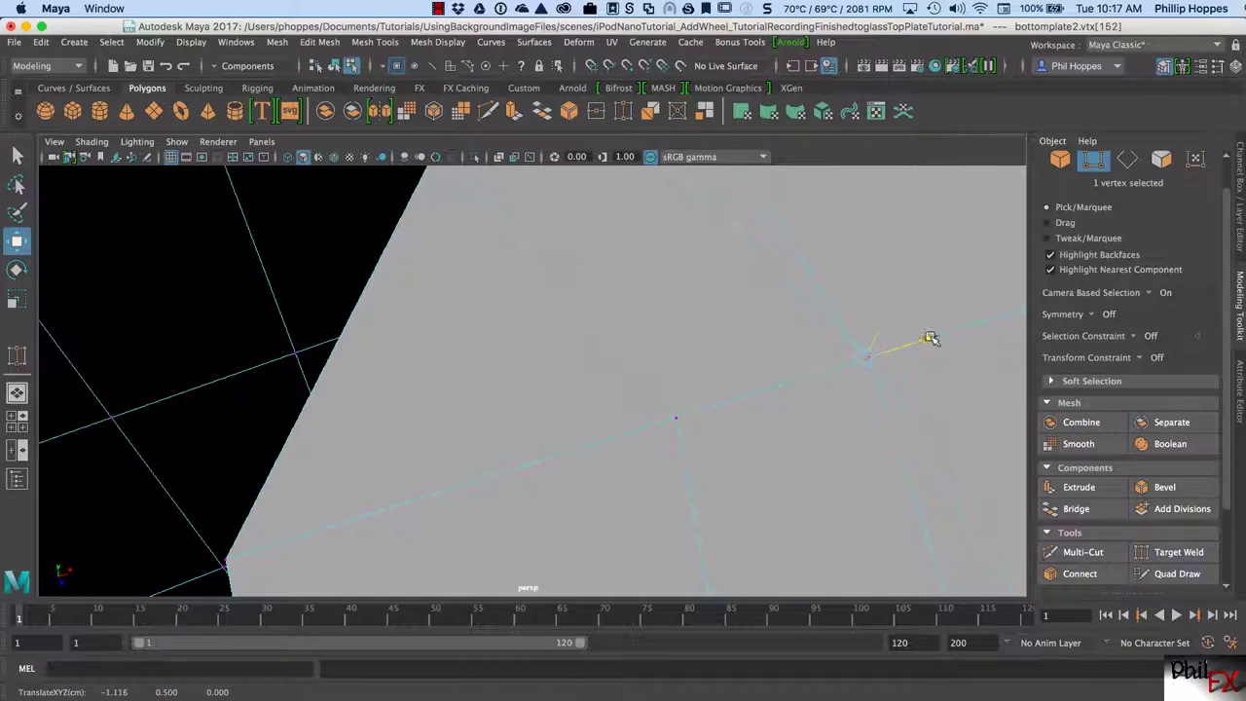
left_click_drag(930, 339, 961, 329)
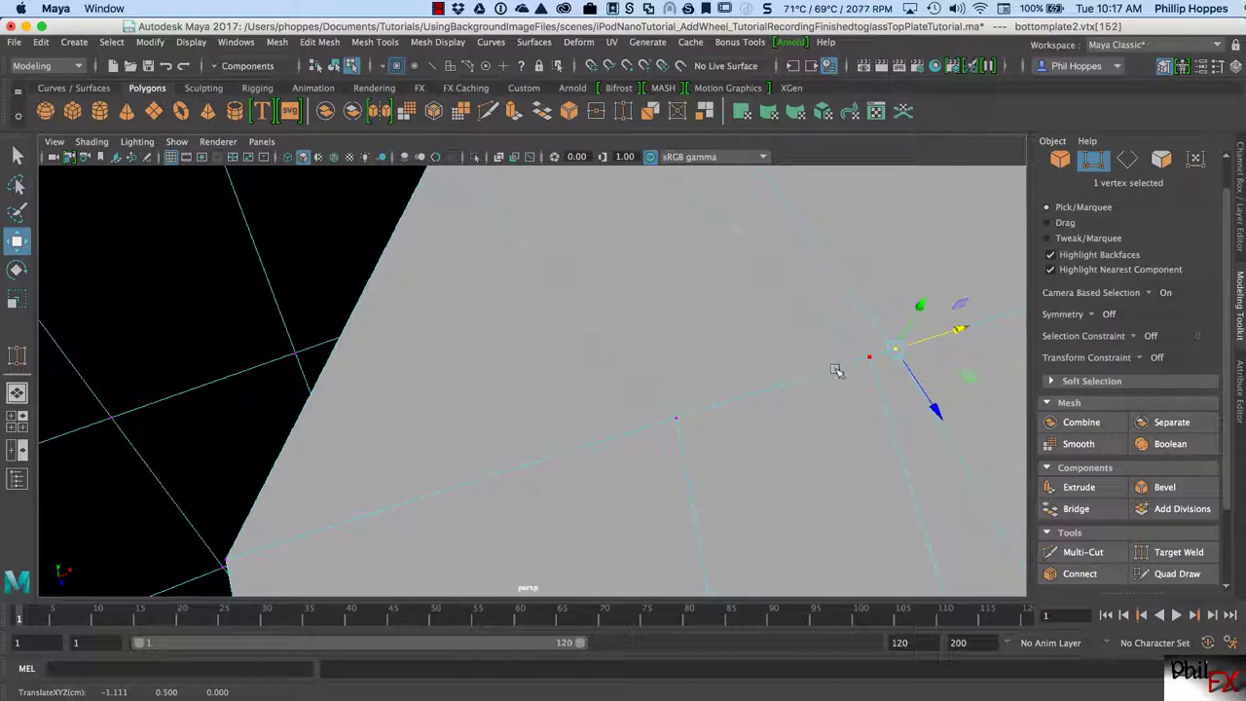
- Return to Target Weld and weld the corner and rim vertices on the hole's right side
left_click(17, 156)
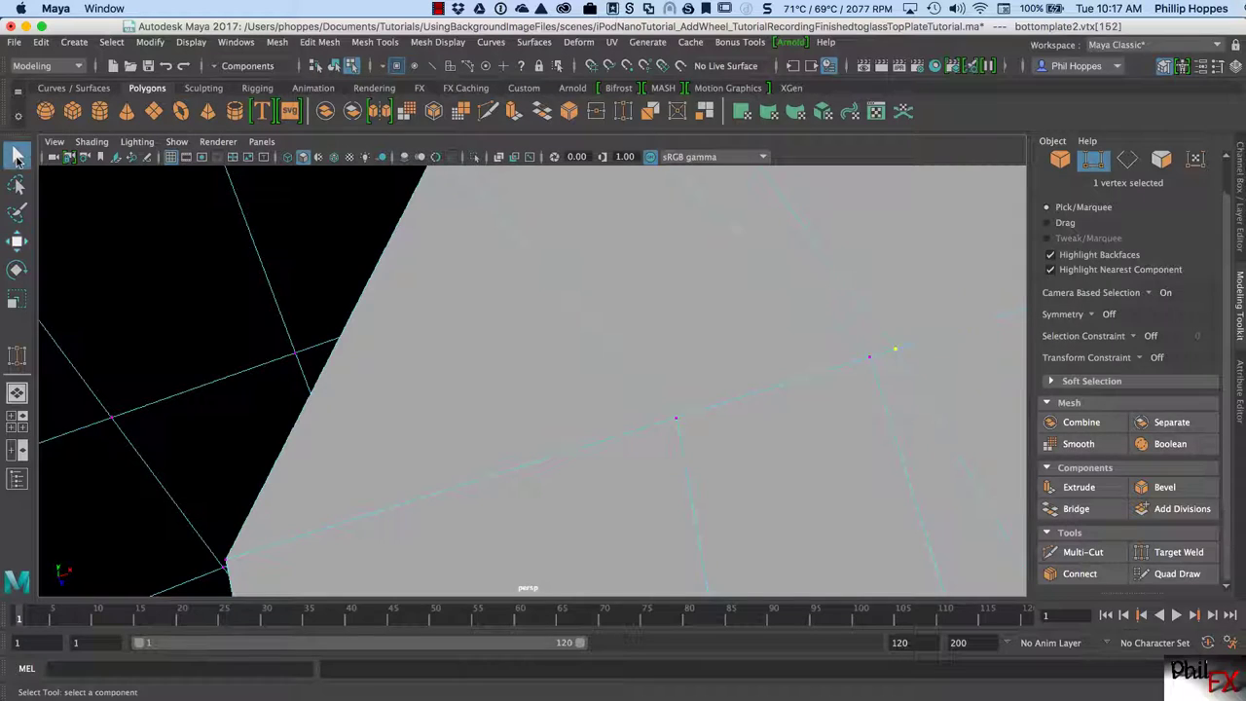
left_click(1148, 552)
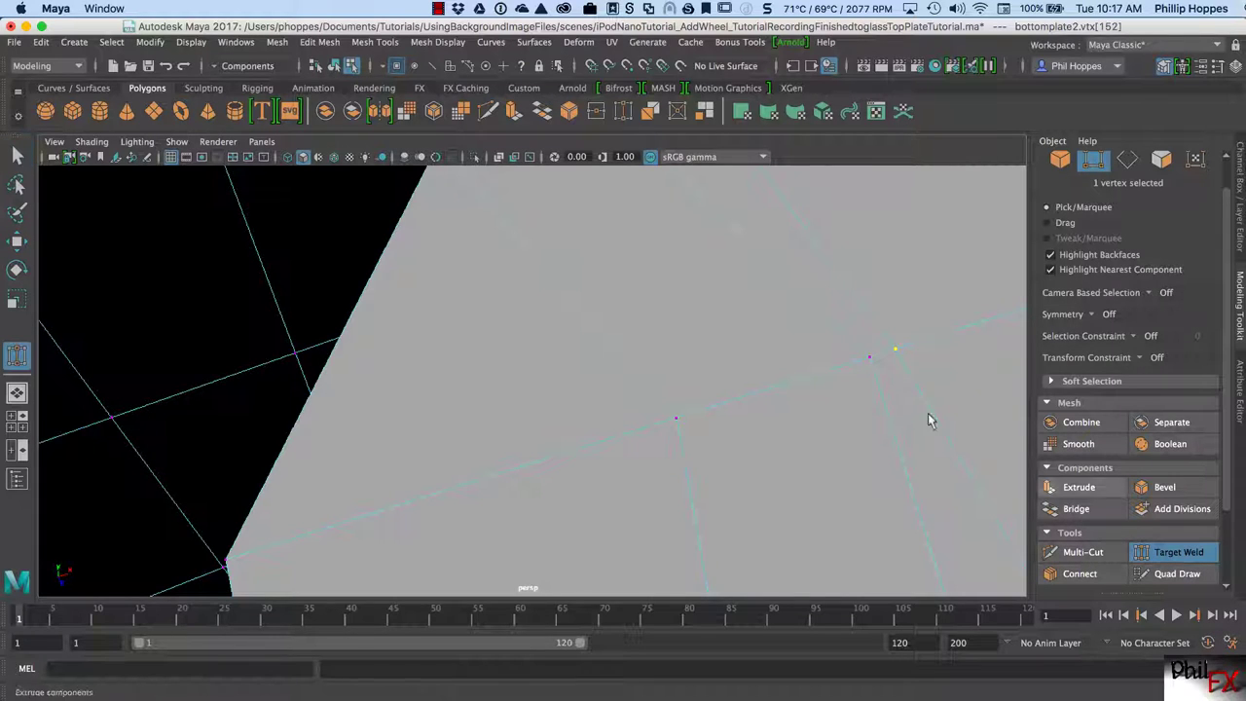
left_click(225, 564)
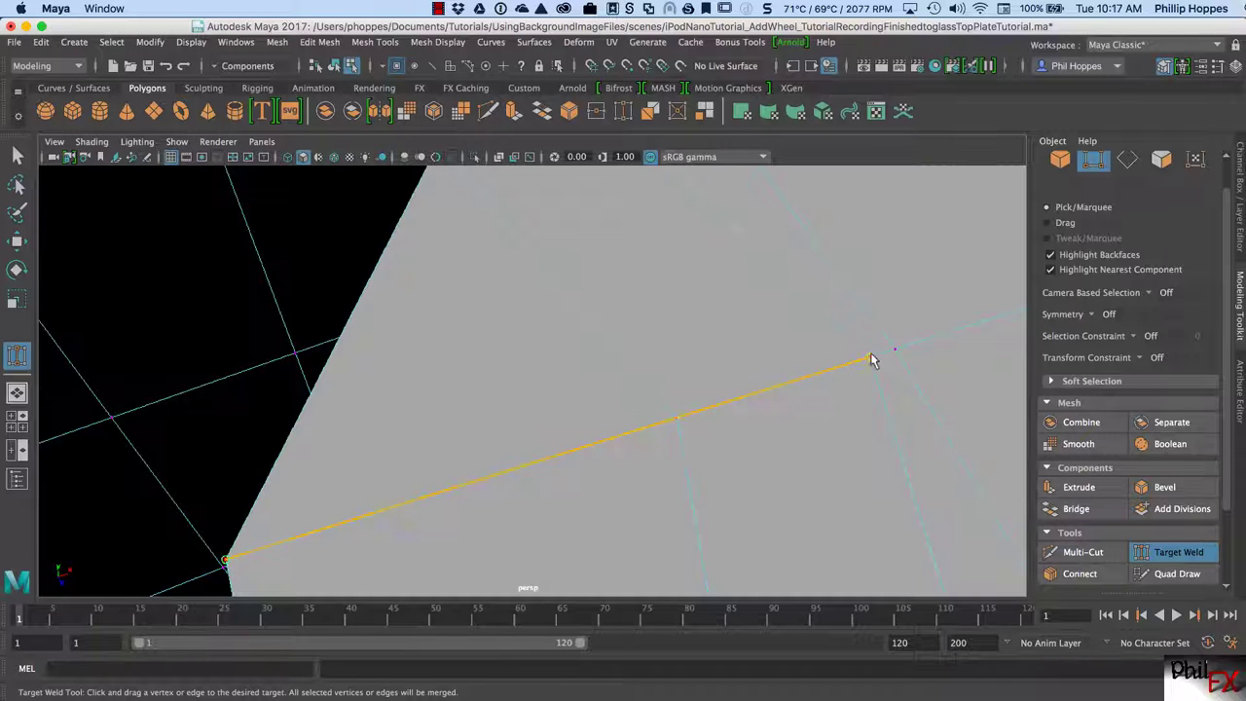
left_click_drag(873, 360, 872, 360)
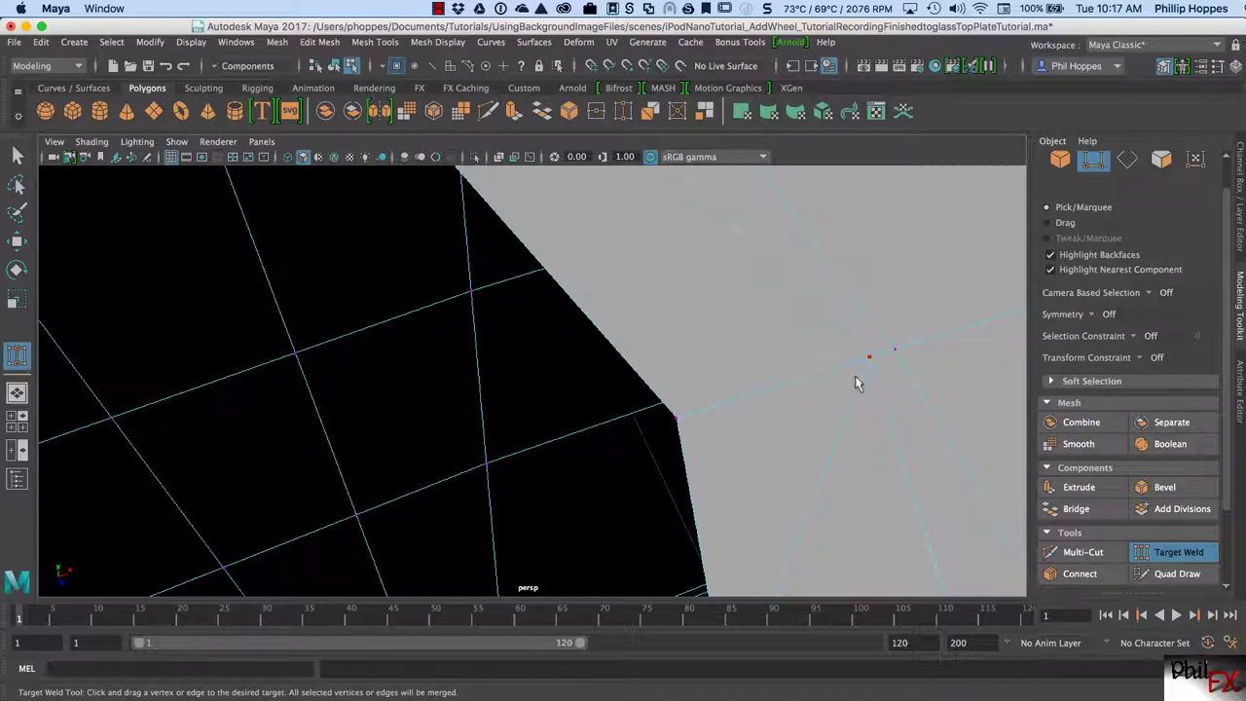
right_click_drag(876, 453, 692, 459, "alt")
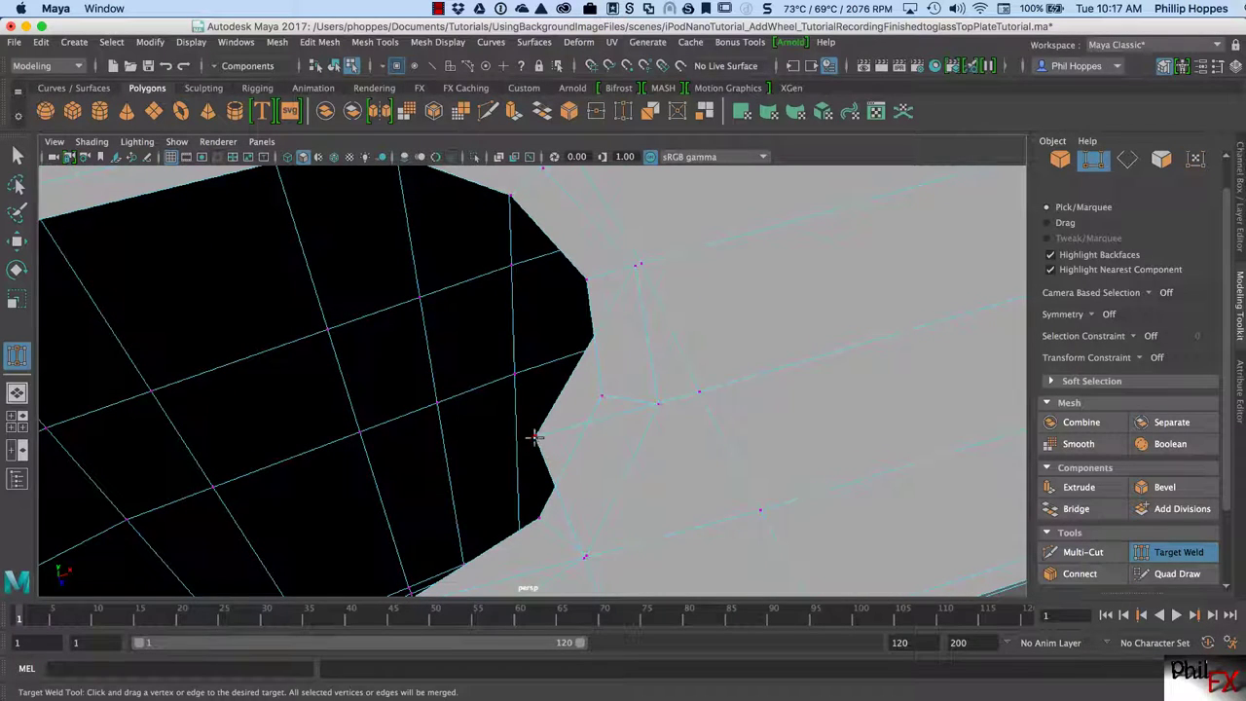
left_click_drag(656, 415, 655, 416)
middle_click_drag(647, 505, 811, 455, "alt")
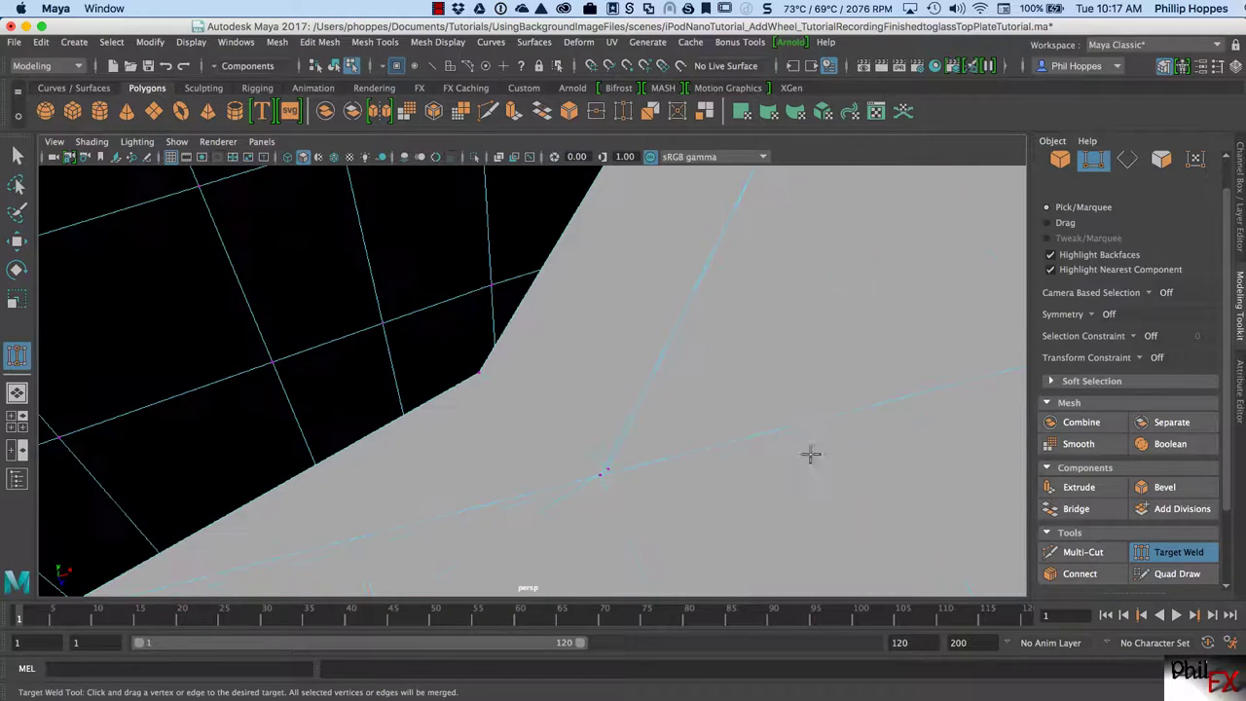
middle_click_drag(591, 530, 598, 445, "alt")
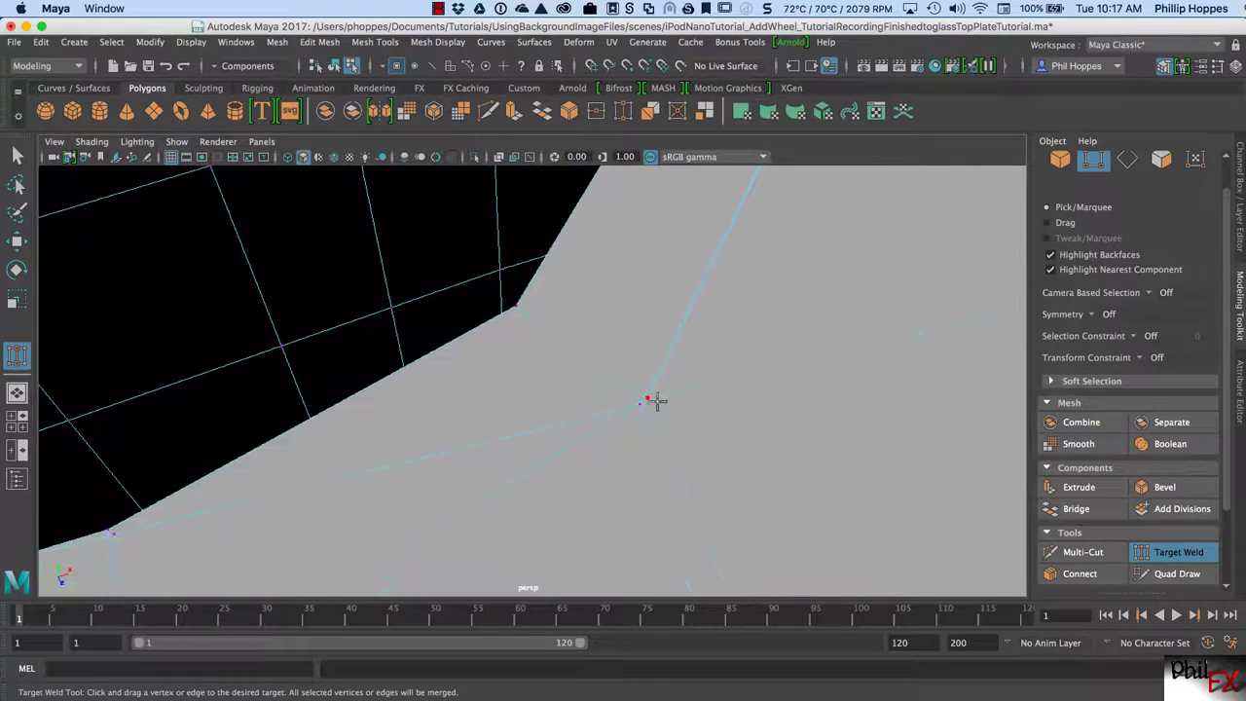
left_click_drag(656, 400, 649, 398)
middle_click_drag(673, 468, 745, 409, "alt")
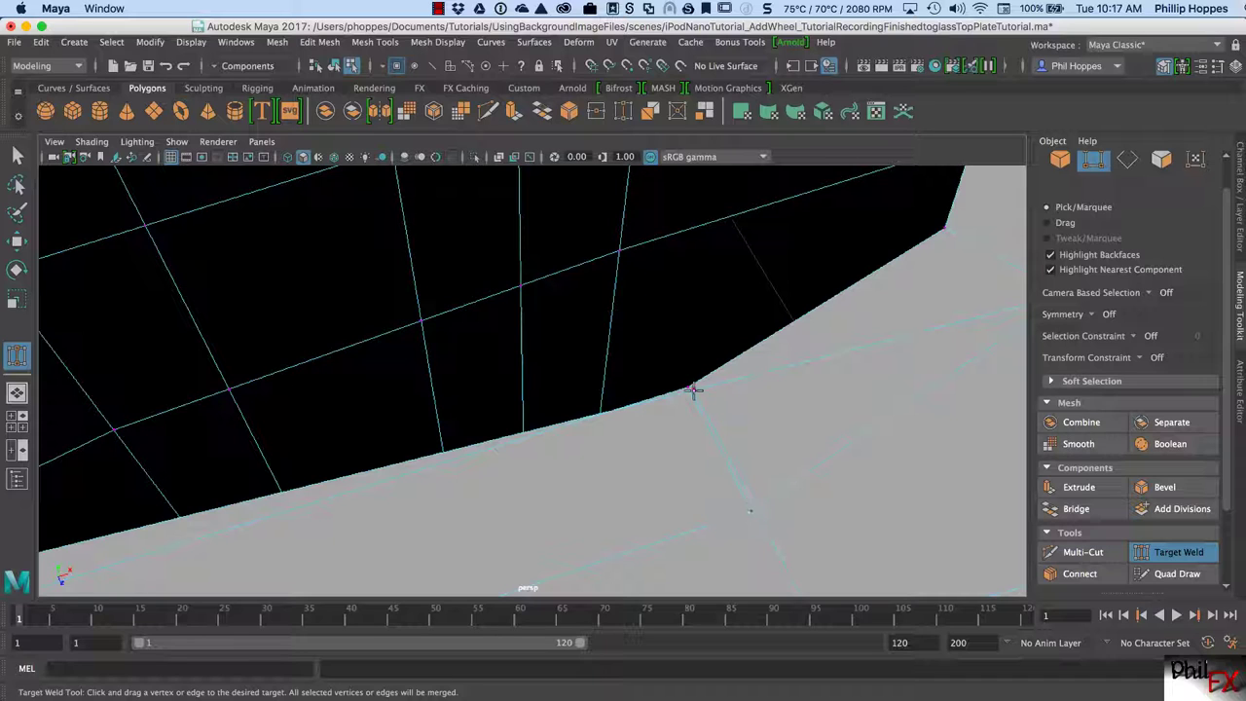
- Weld the remaining upper vertices downward and switch to edge selection mode
left_click_drag(748, 511, 644, 366)
left_click_drag(547, 366, 578, 439)
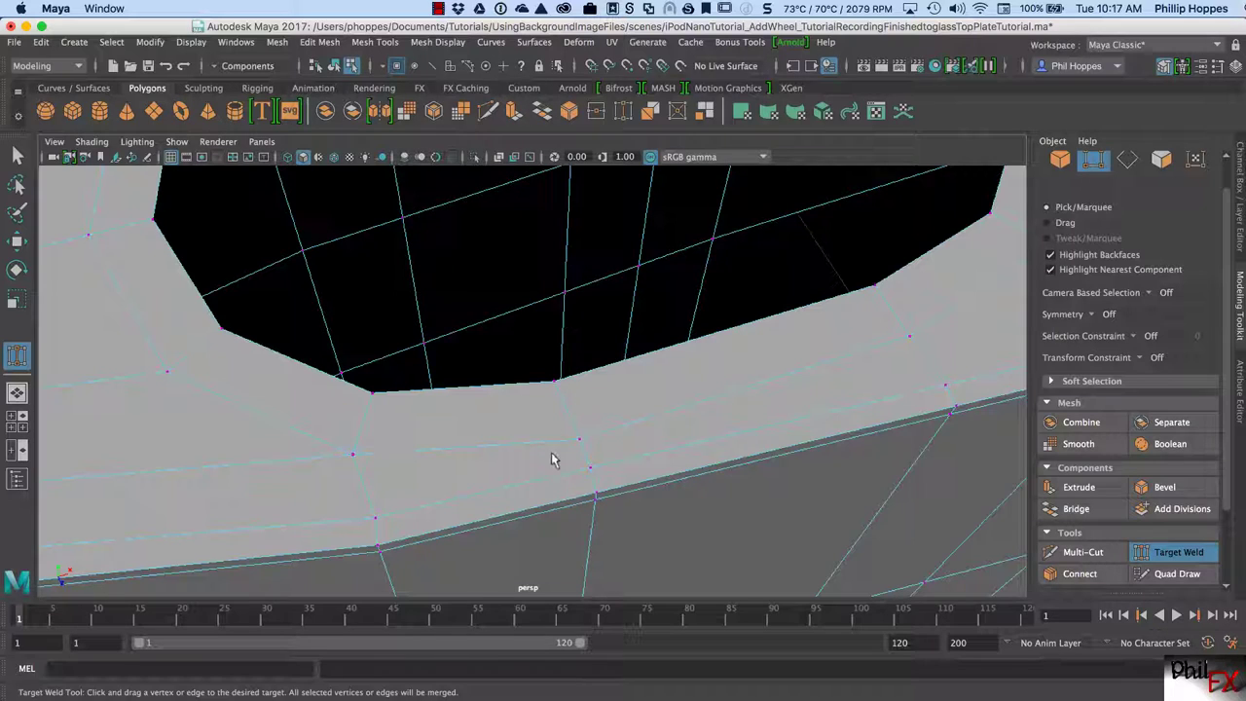
left_click_drag(642, 447, 516, 526, "alt")
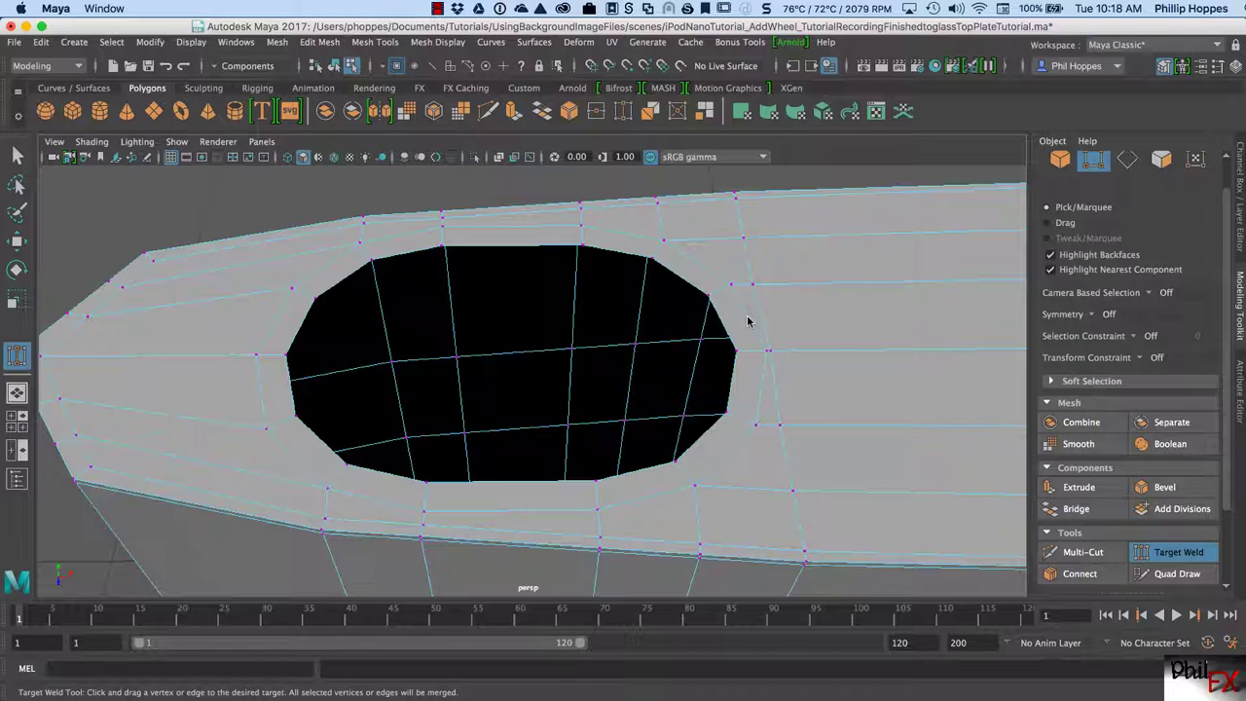
right_click_drag(747, 314, 747, 279)
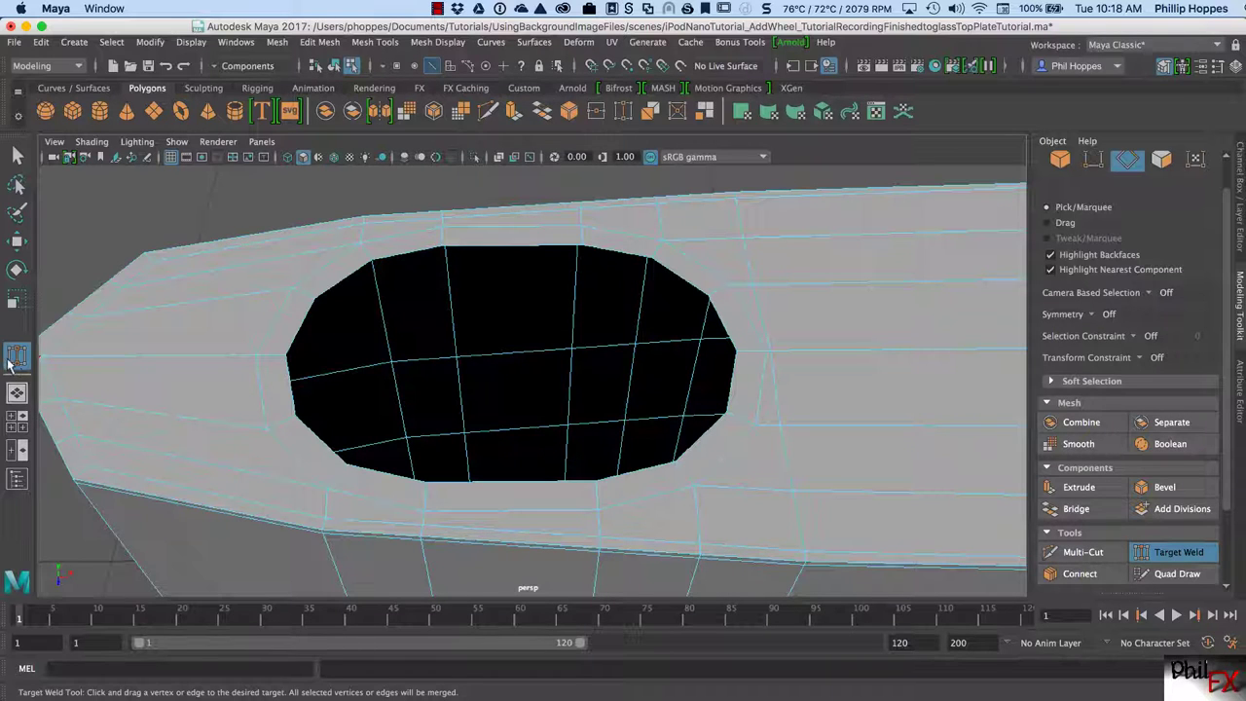
- Enable camera-based selection and pick the wheel hole's left and right border edges
key("q")
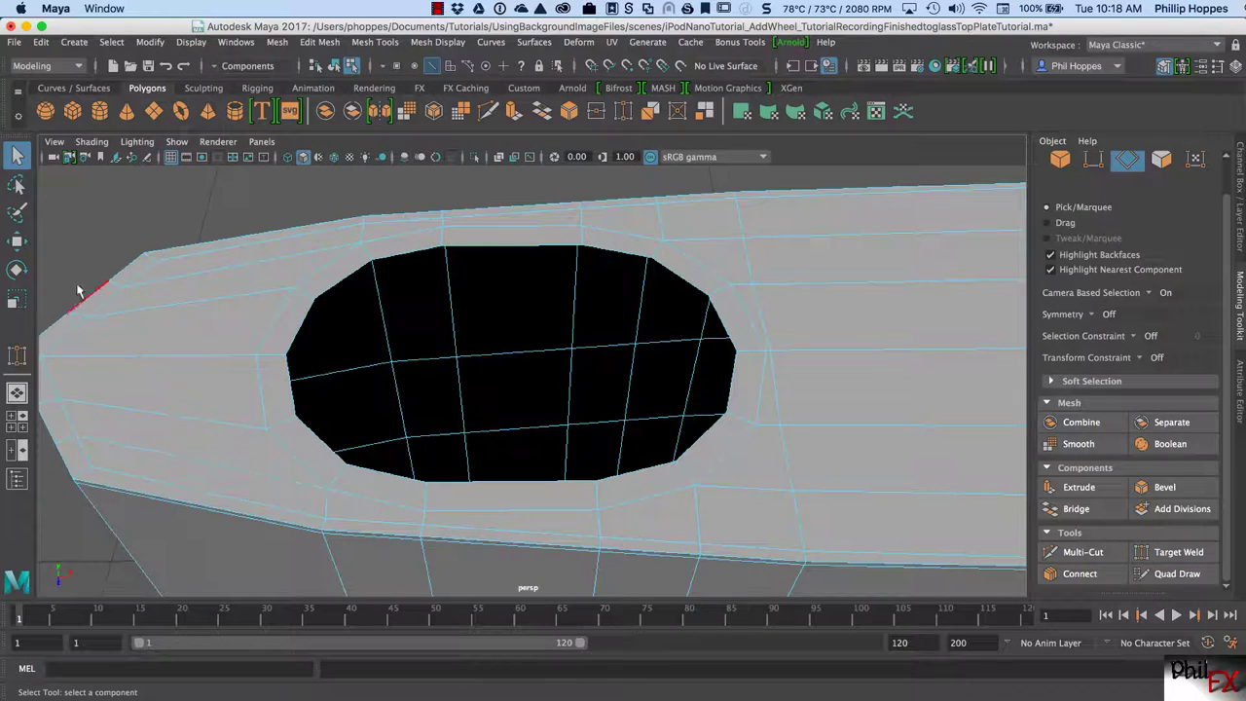
double_click(17, 155)
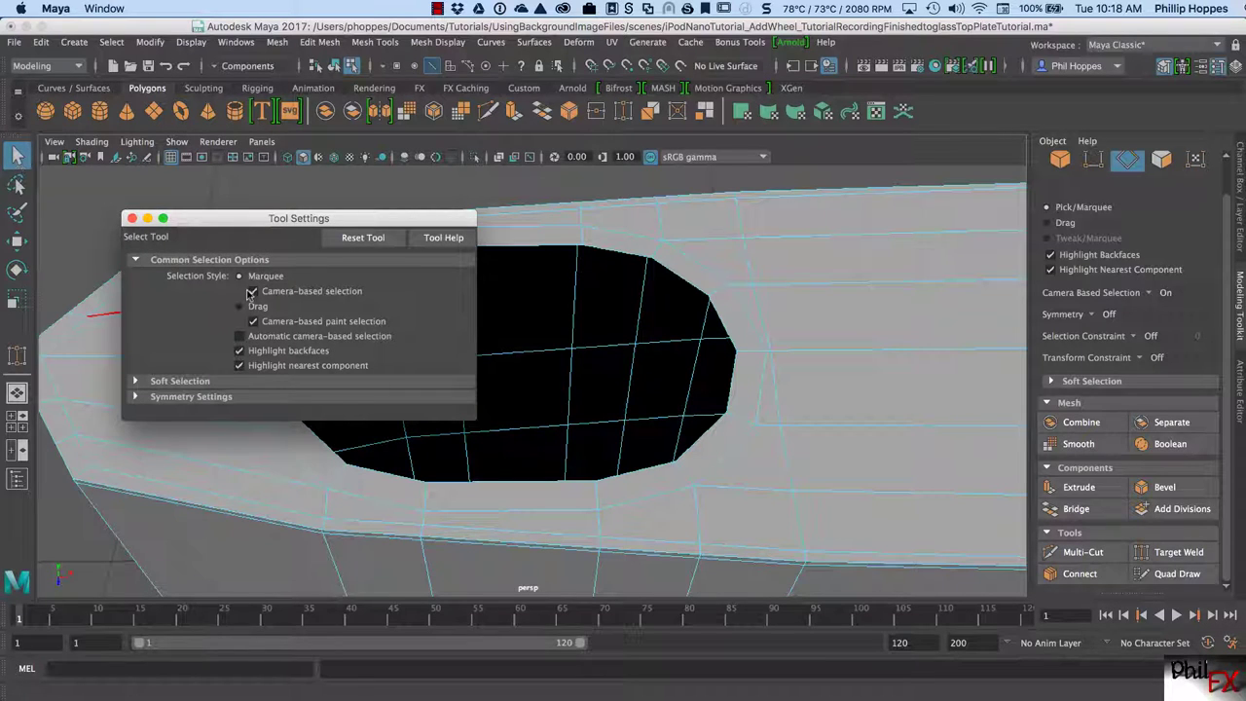
left_click(136, 396)
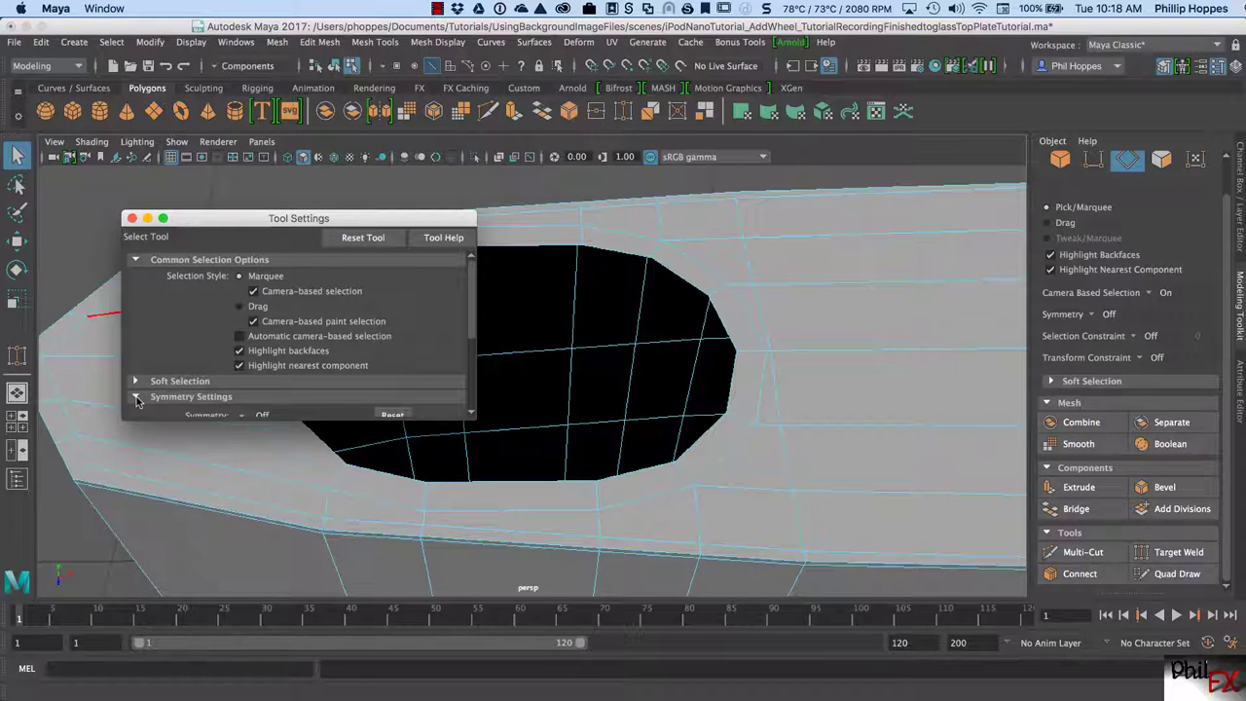
left_click(136, 396)
left_click(132, 218)
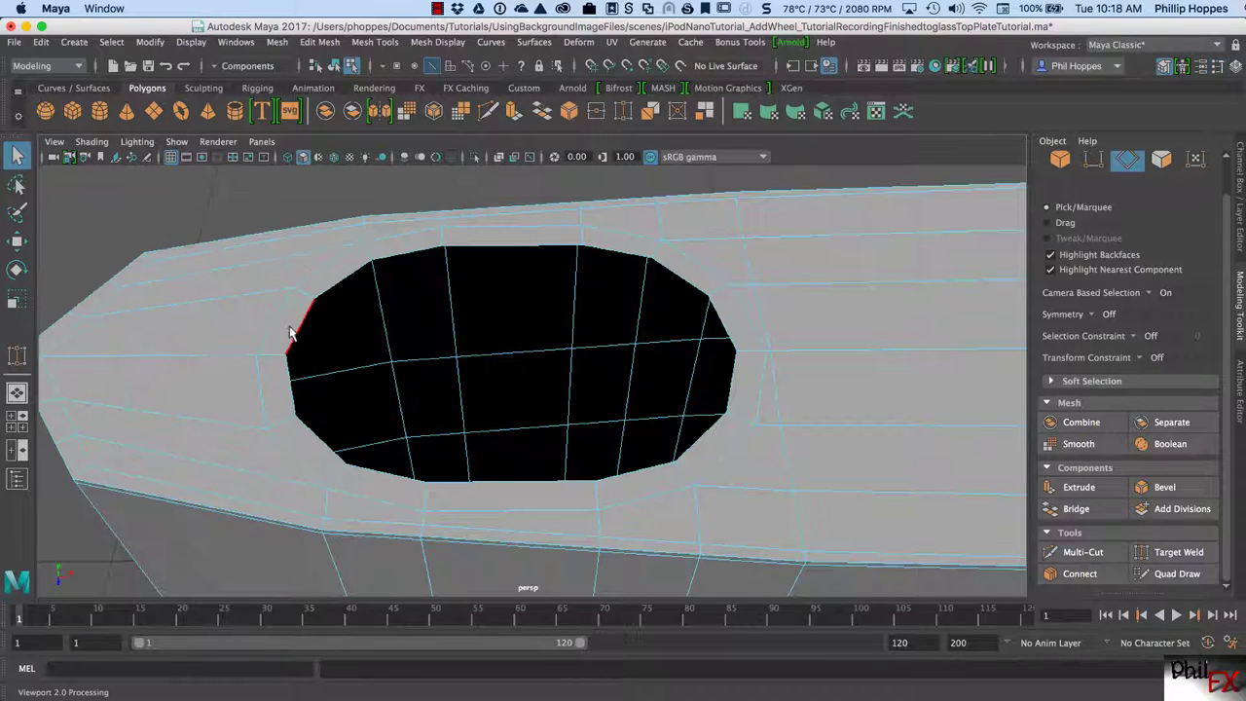
left_click(304, 326)
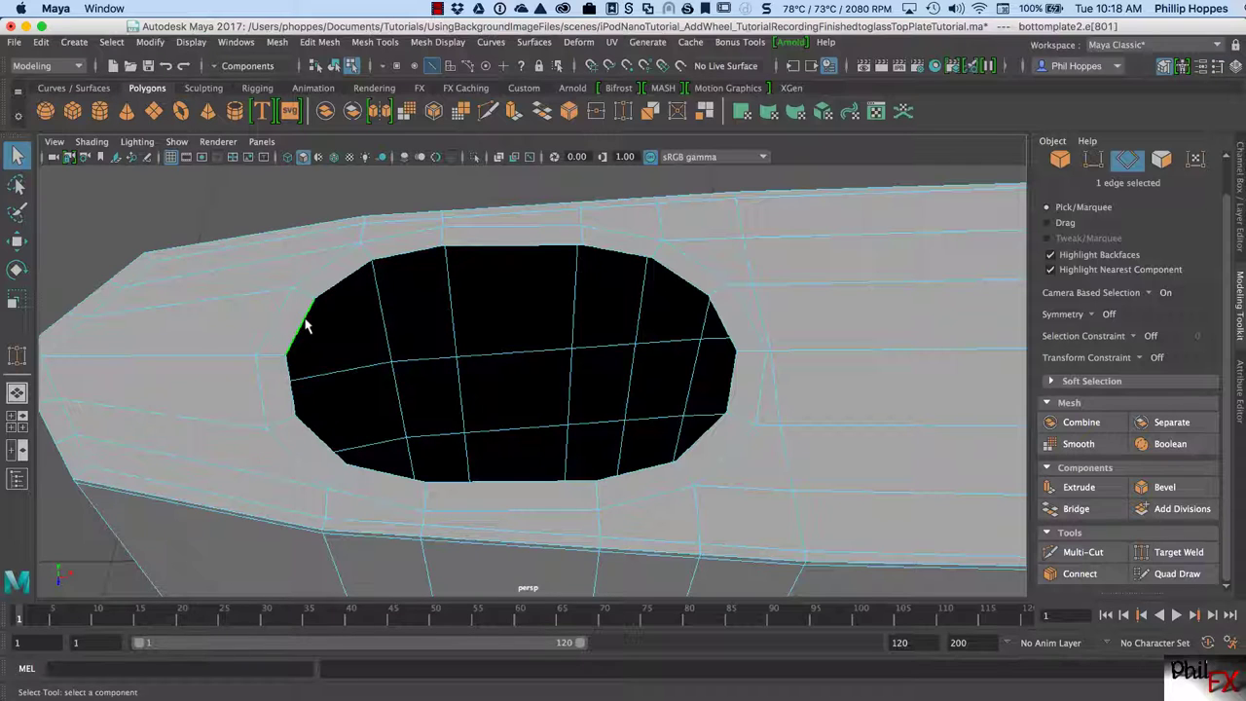
left_click(728, 335, "shift")
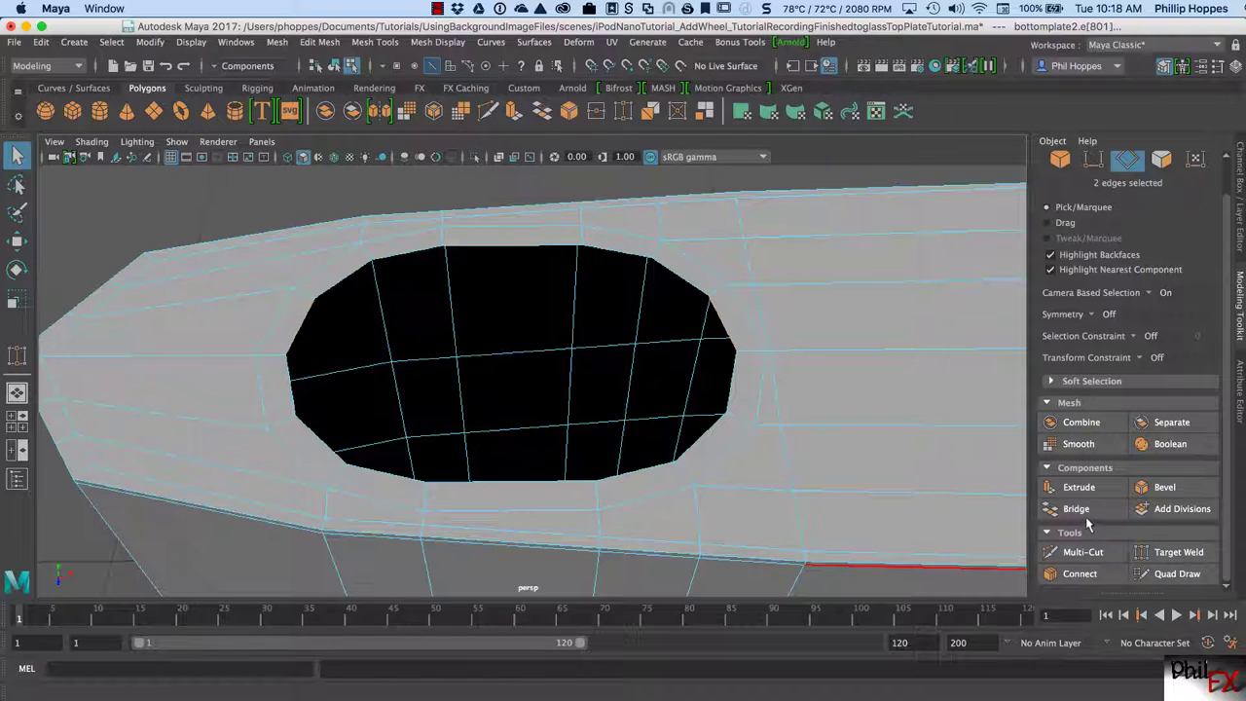
- Bridge the selected edges across the wheel hole, then bridge the lower opening's left and right edges
left_click(321, 43)
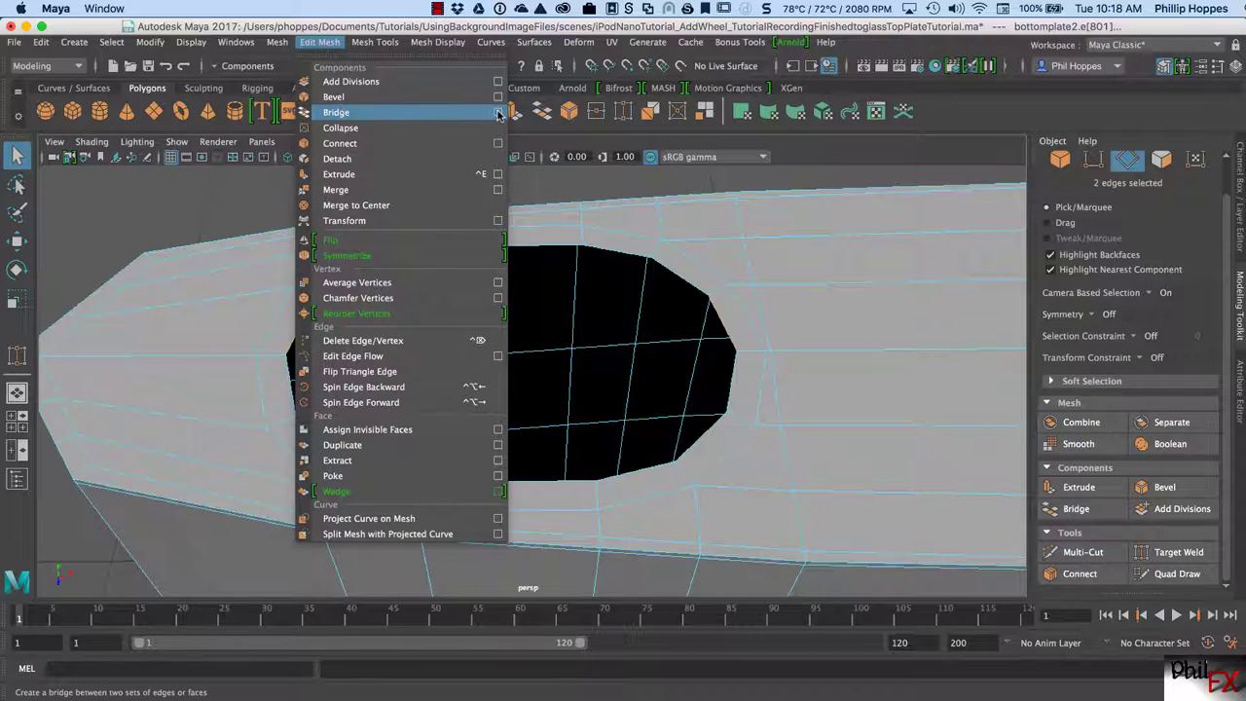
left_click(497, 113)
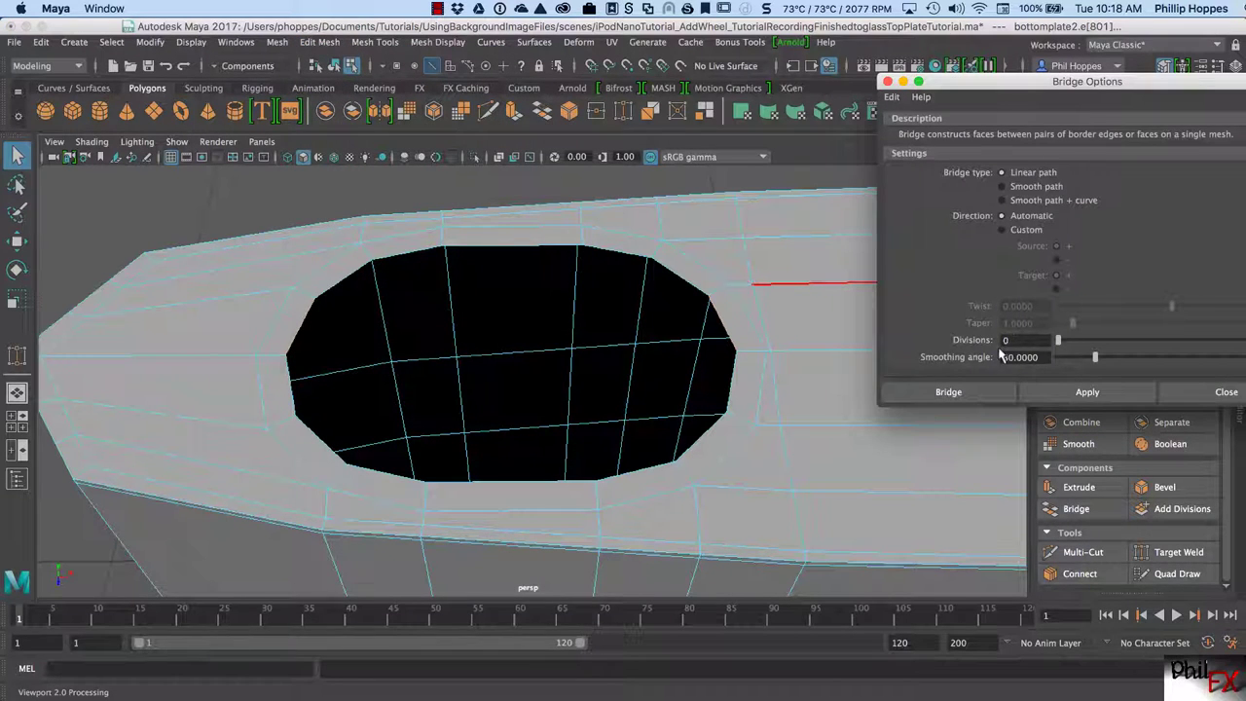
left_click(948, 392)
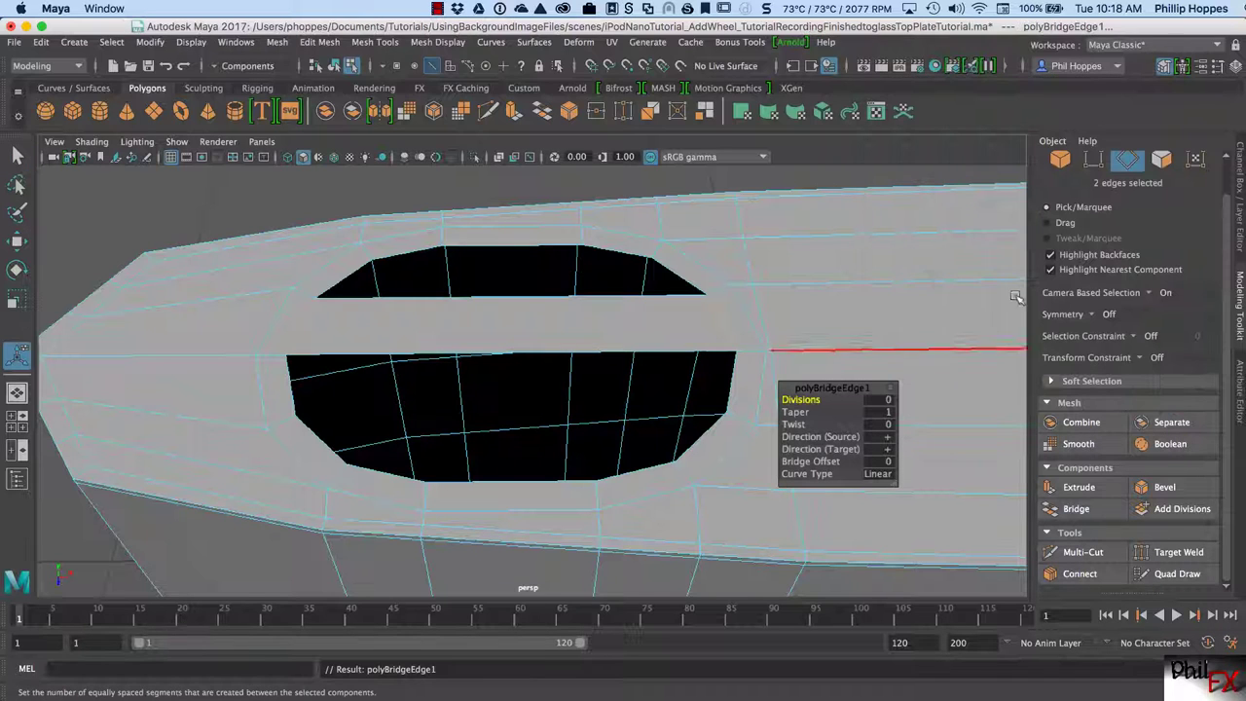
left_click(294, 378)
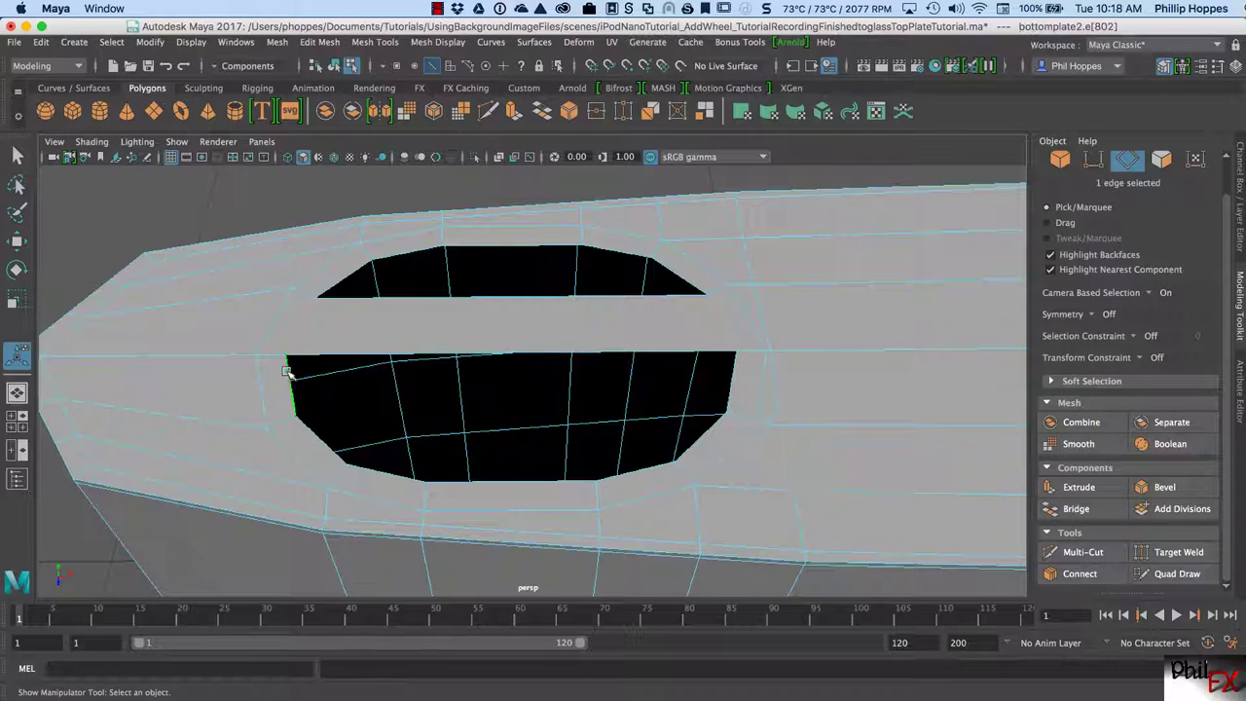
left_click(734, 382, "shift")
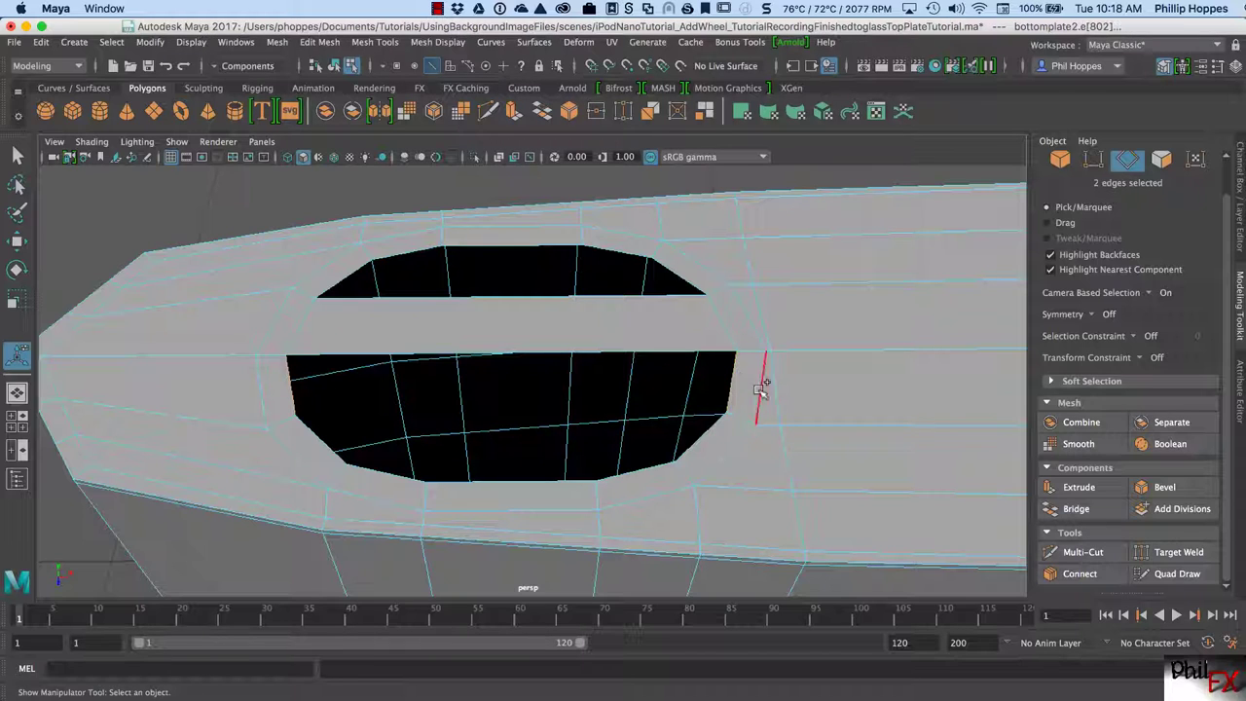
left_click(1076, 508)
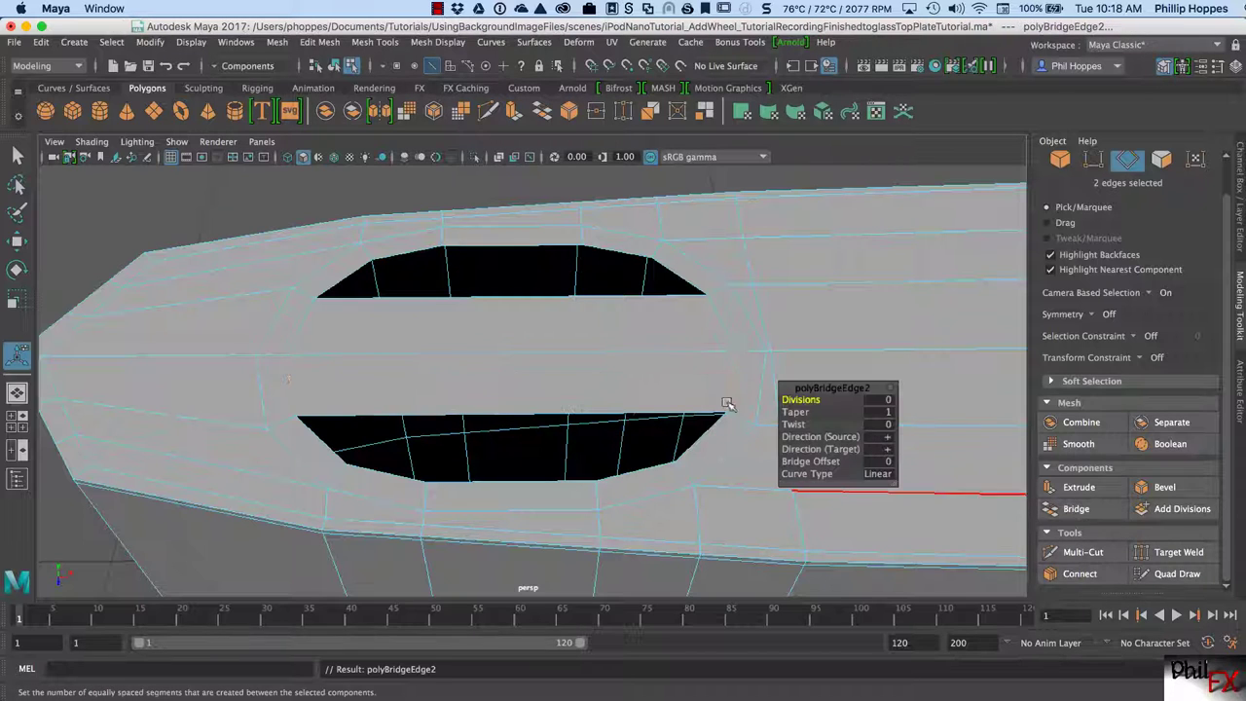
- Bridge the lower slit and upper hole narrower, then select both remaining slit border loops
left_click(321, 438)
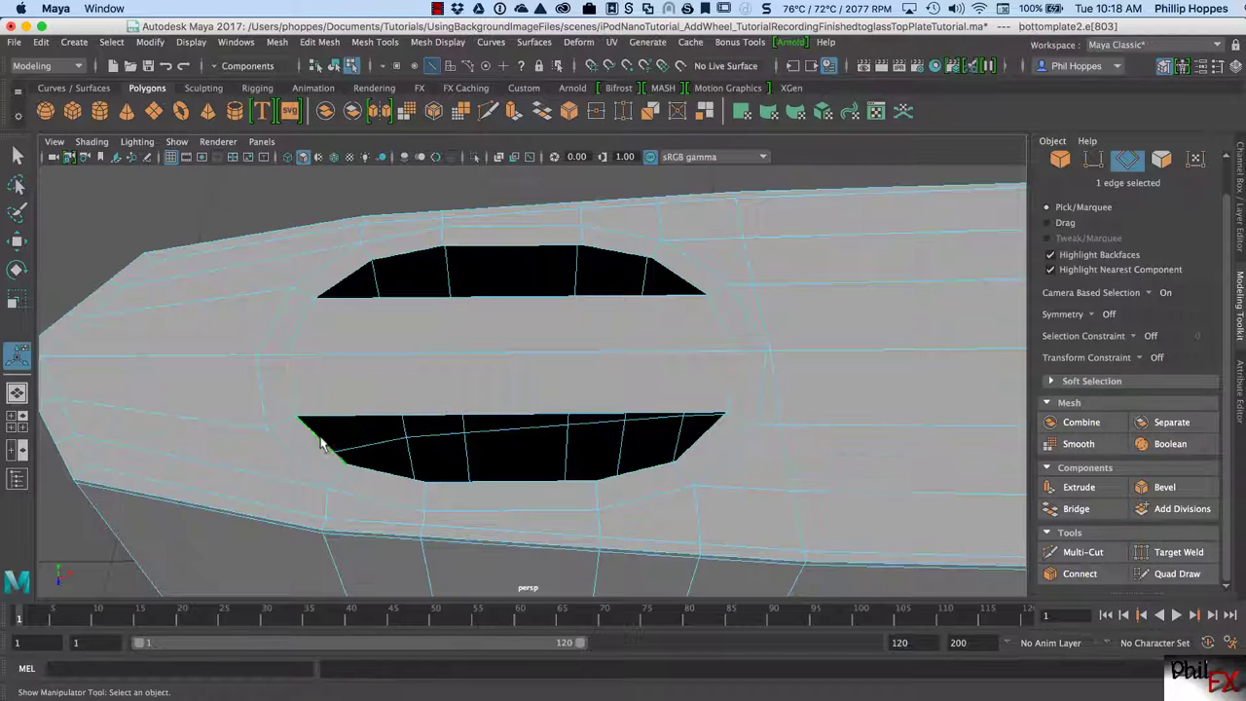
left_click(696, 438, "shift")
left_click(1090, 512)
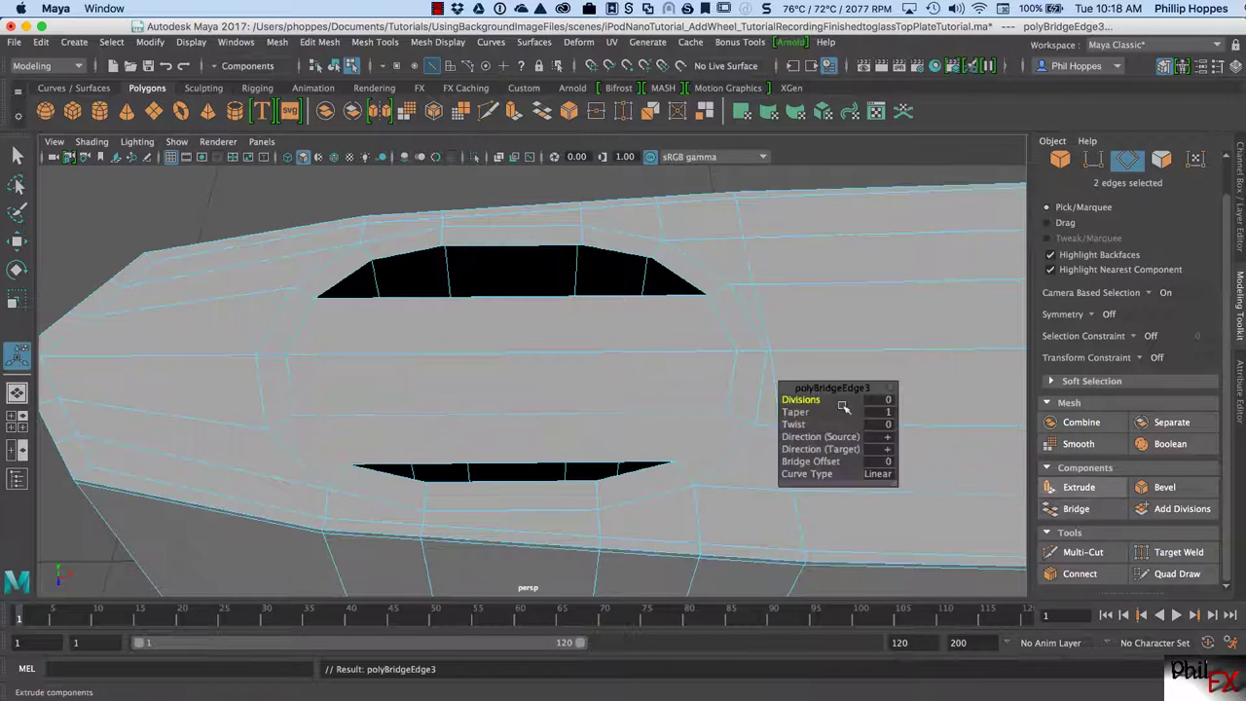
left_click(403, 275)
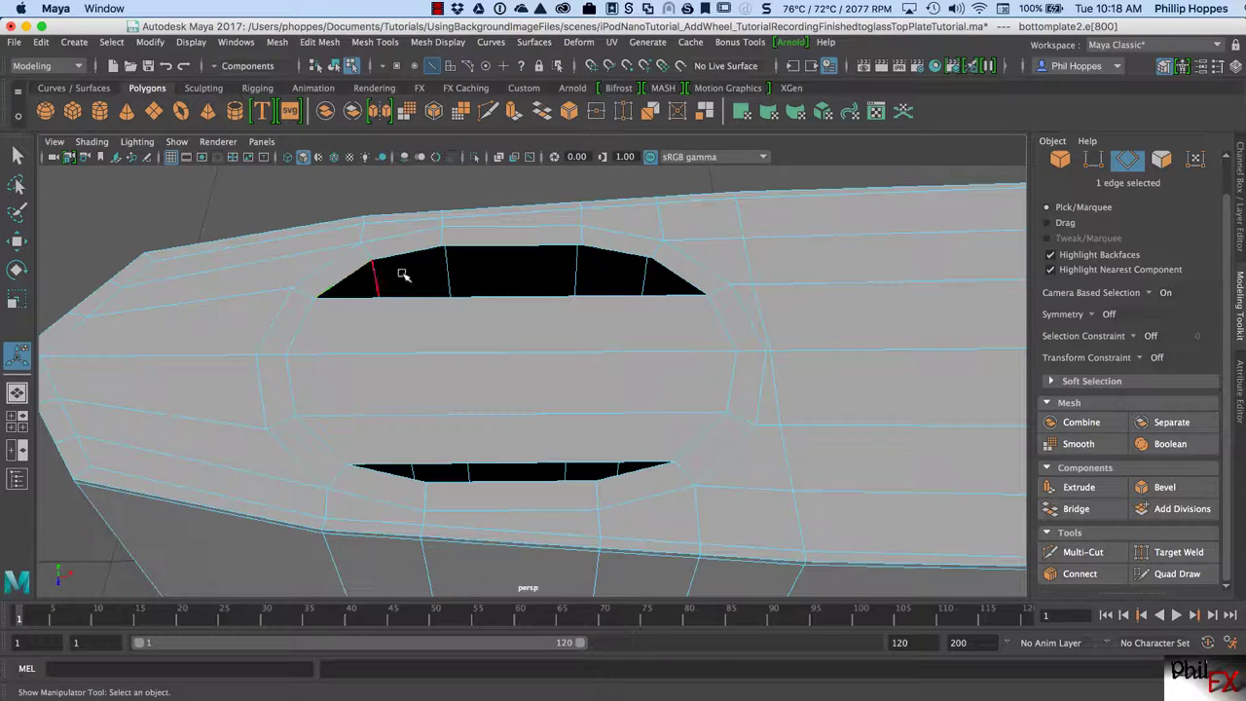
left_click(673, 279, "shift")
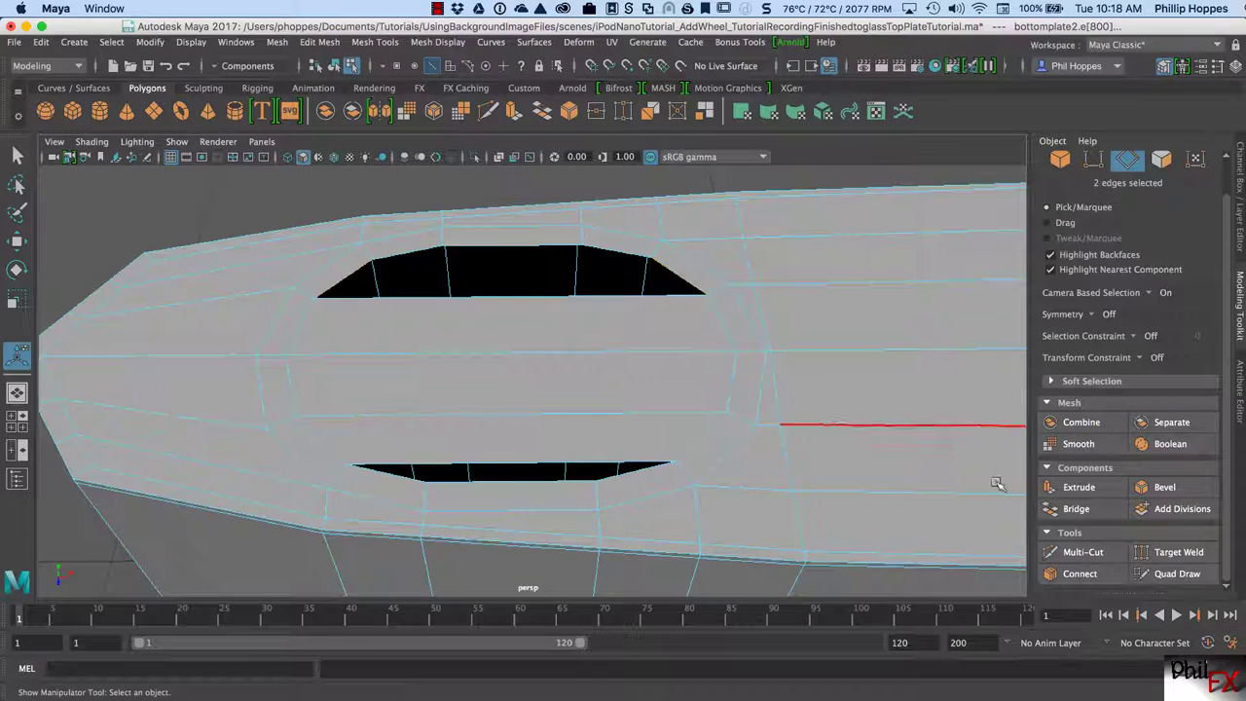
left_click(1074, 510)
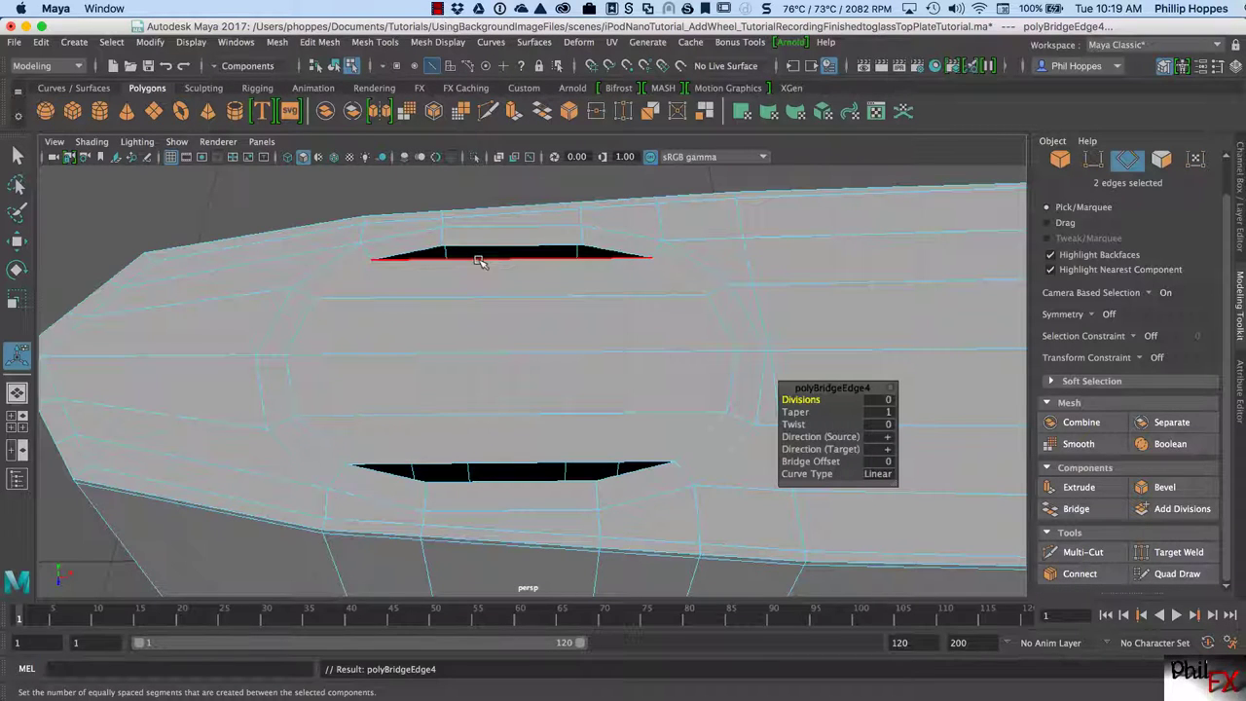
double_click(478, 261)
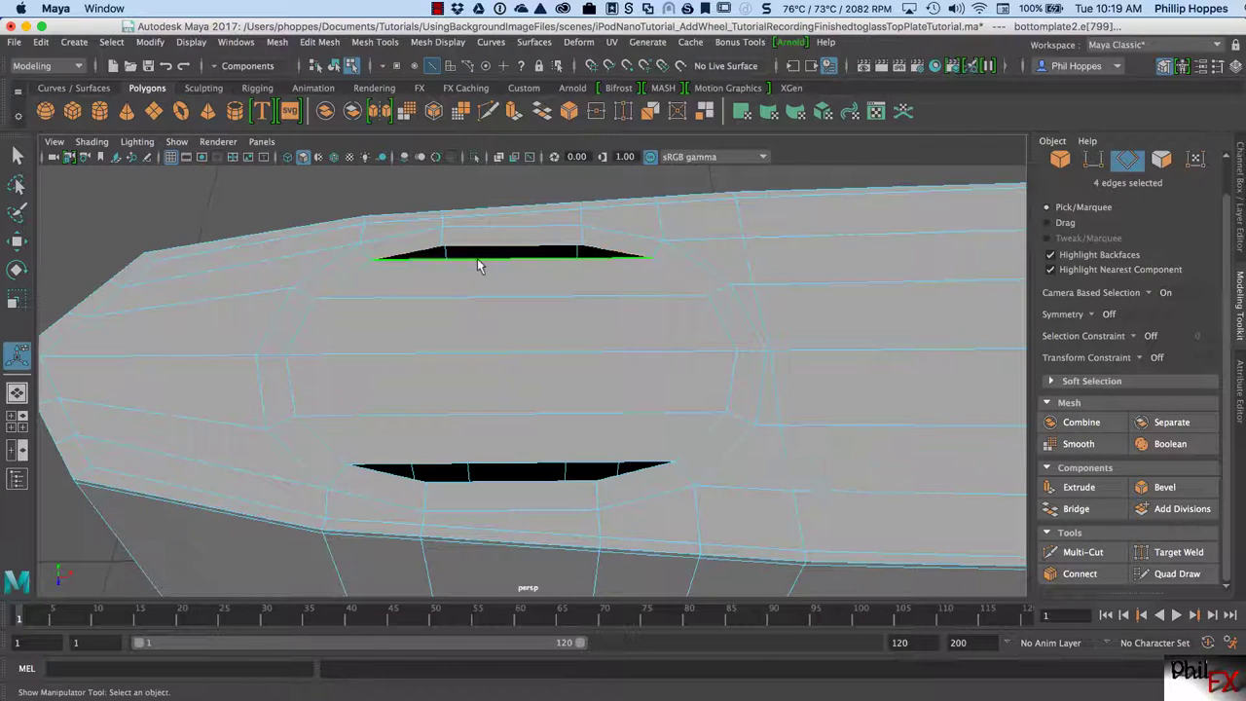
double_click(499, 472, "shift")
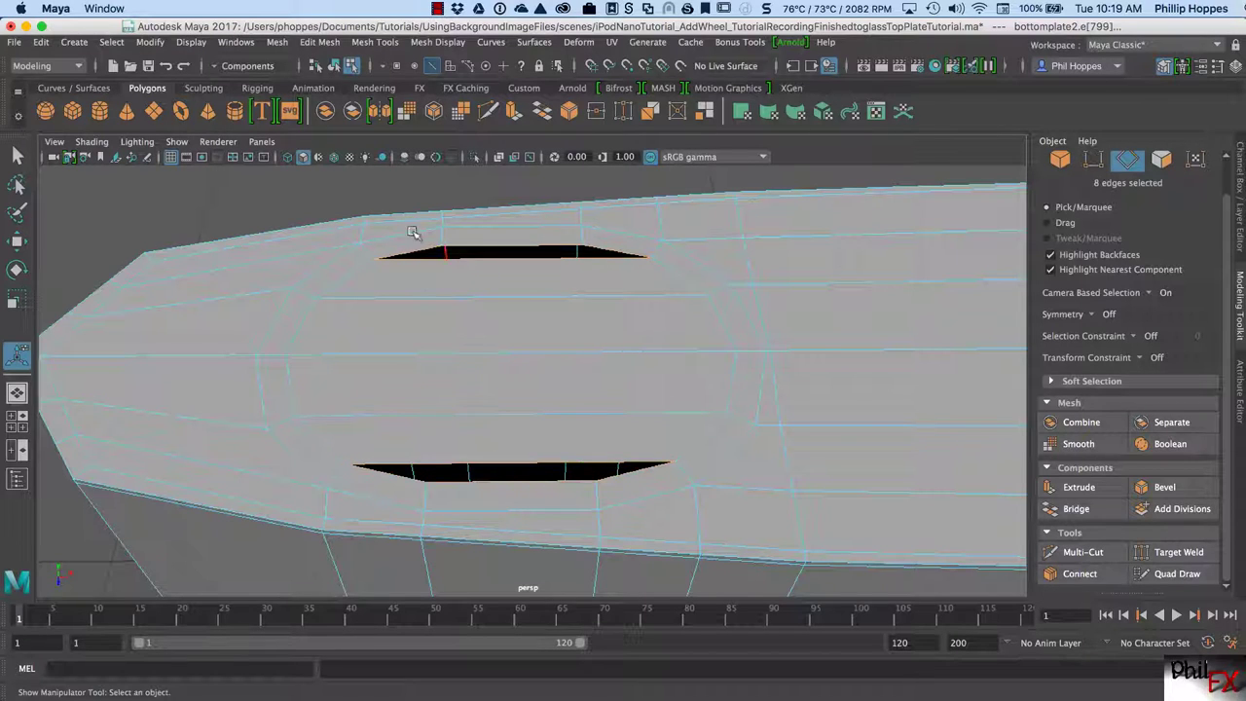
- Cap both slits with Fill Hole, then select the six wheel-area faces f[410:415]
left_click(275, 48)
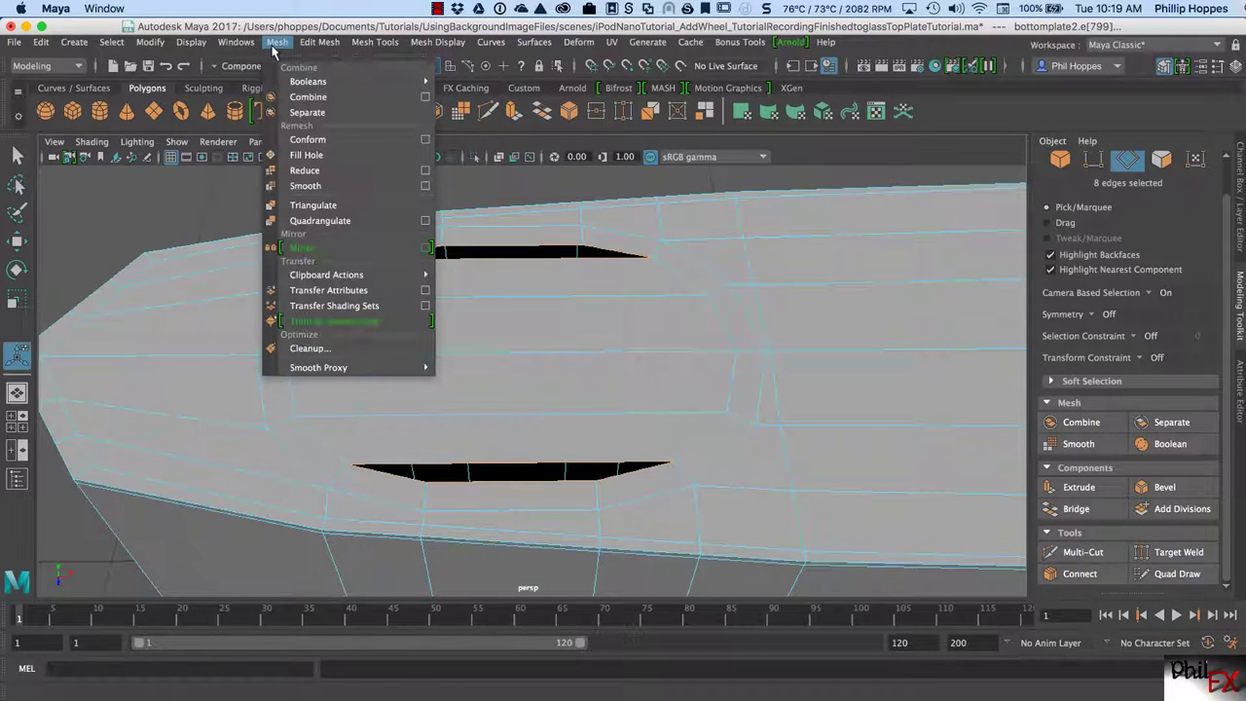
left_click(297, 152)
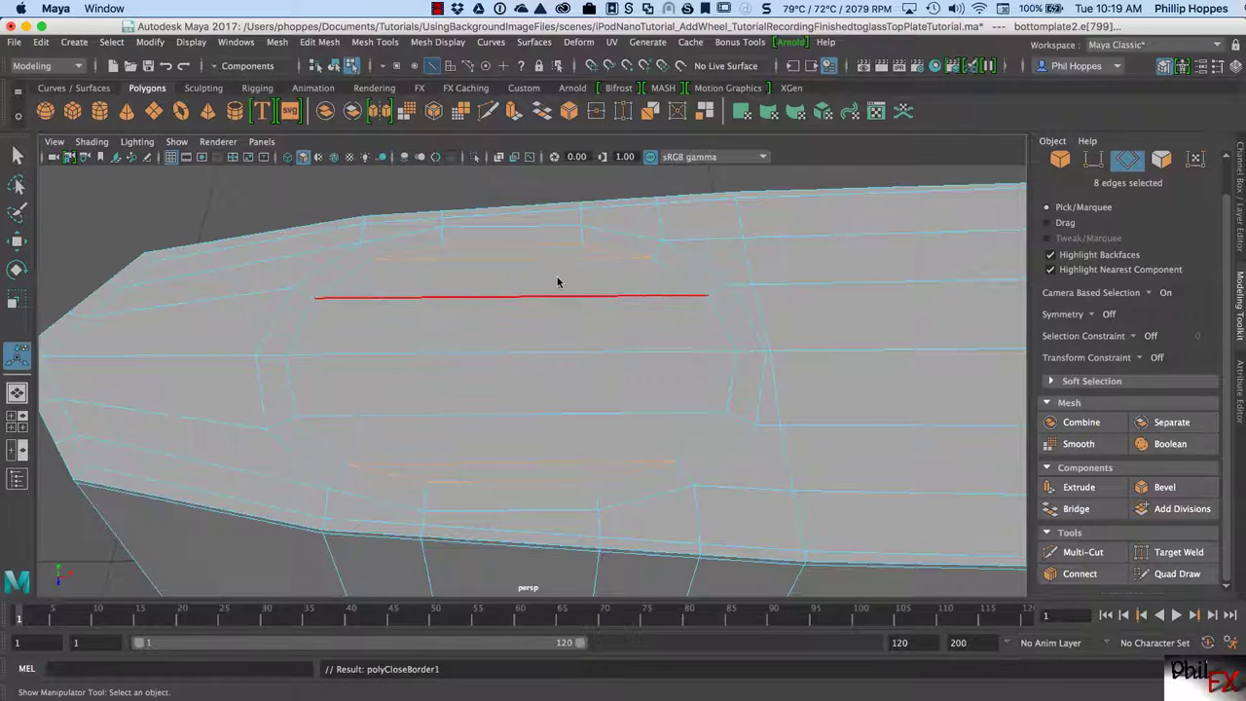
right_click_drag(556, 282, 557, 321)
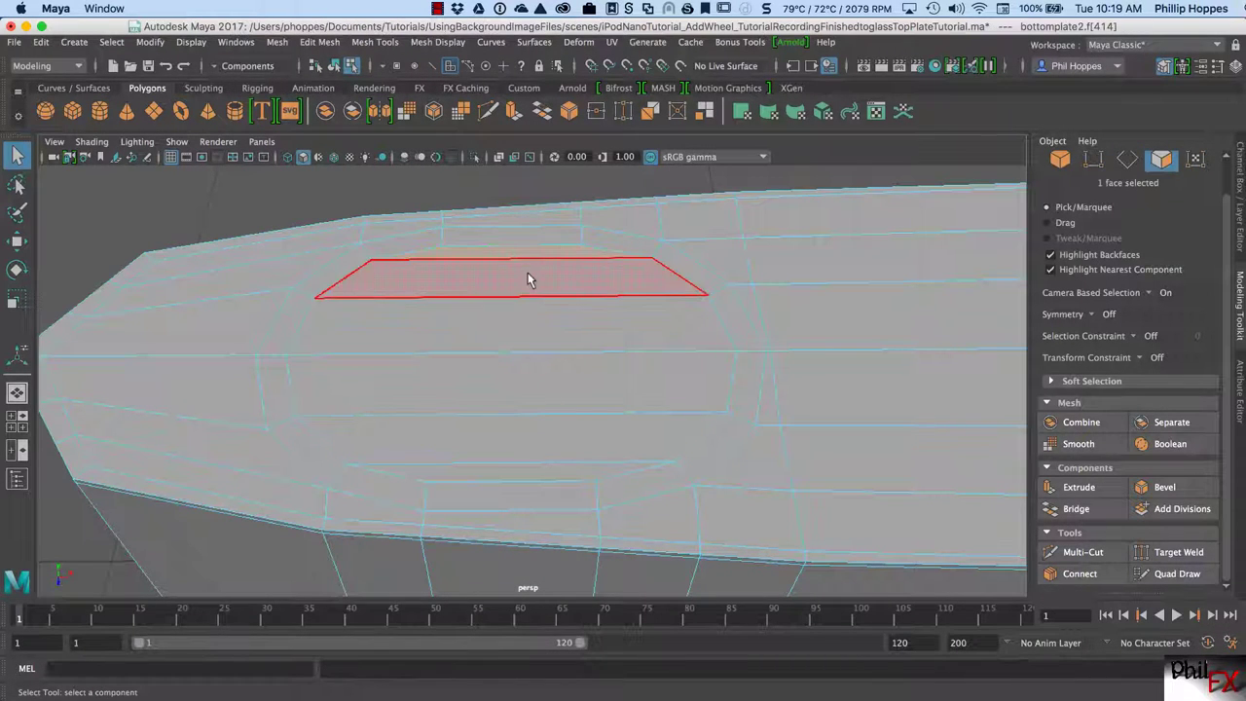
mouse_move(528, 280)
left_mouse_down("shift")
mouse_move(512, 350)
mouse_move(517, 466)
mouse_move(547, 468)
left_mouse_up("shift")
left_click_drag(607, 437, 535, 370, "alt")
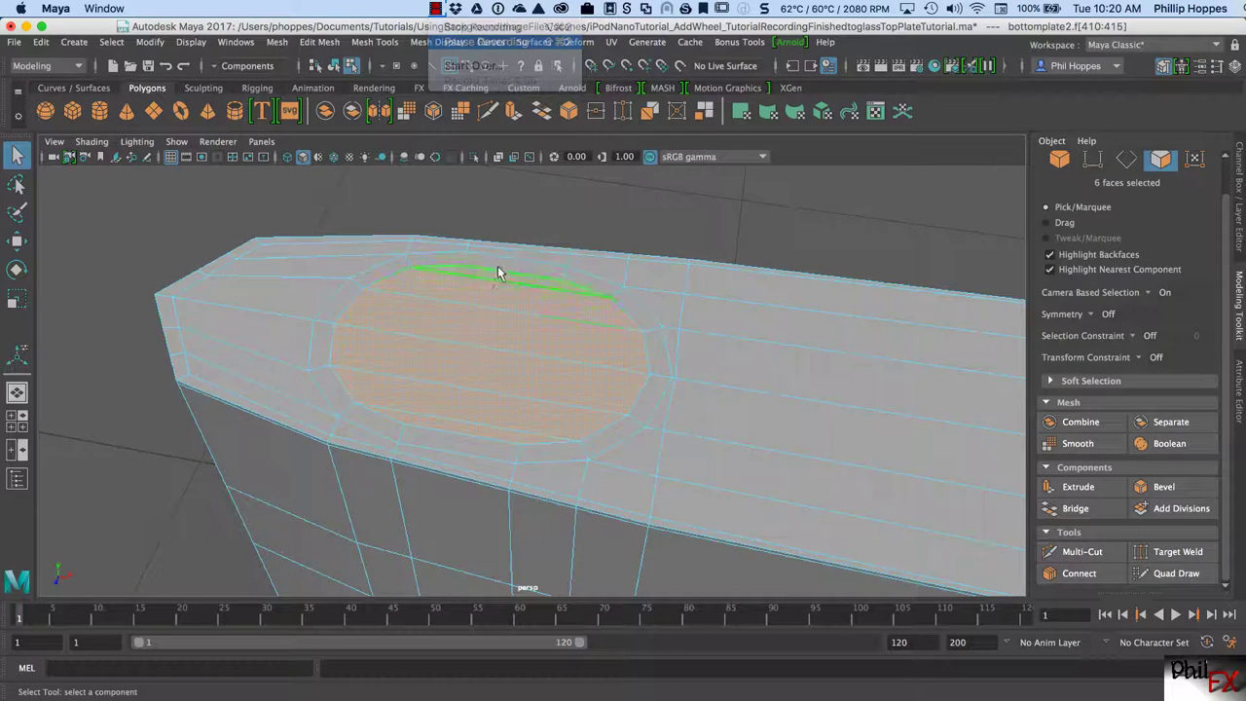
- Extrude the six wheel faces repeatedly, sinking each inset deeper to -0.037 Local Translate Z
left_click(513, 113)
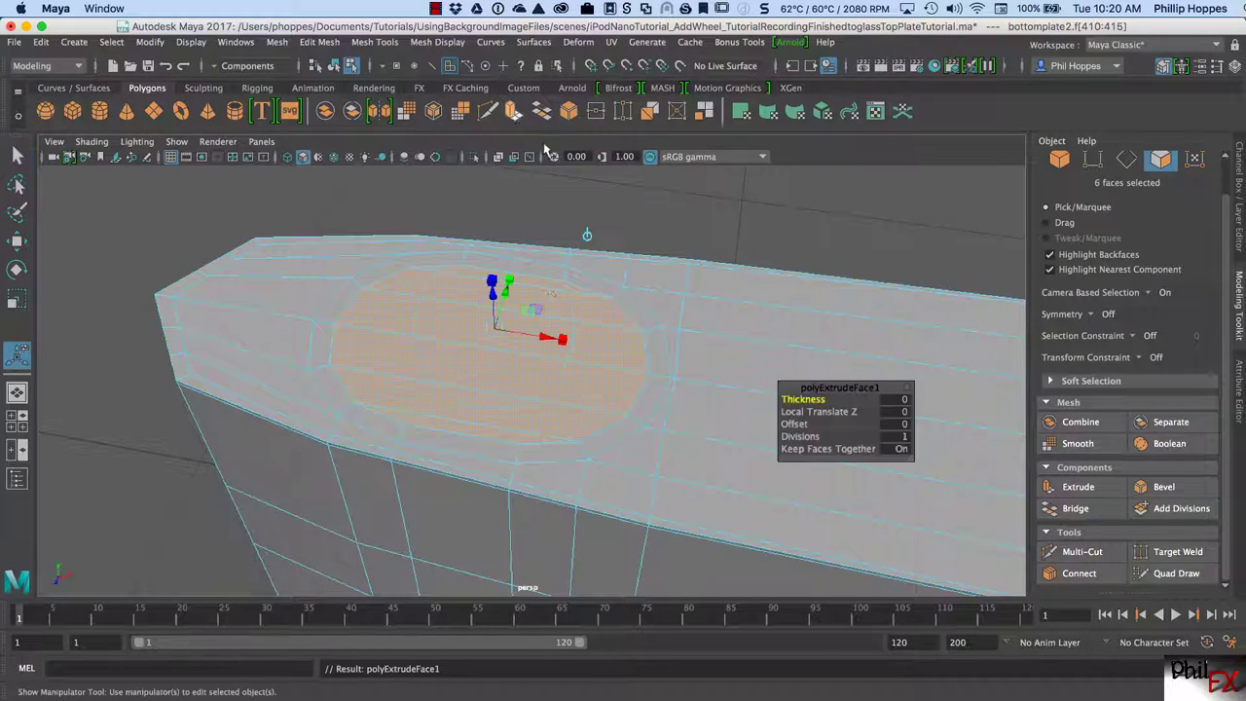
left_click_drag(491, 297, 494, 302)
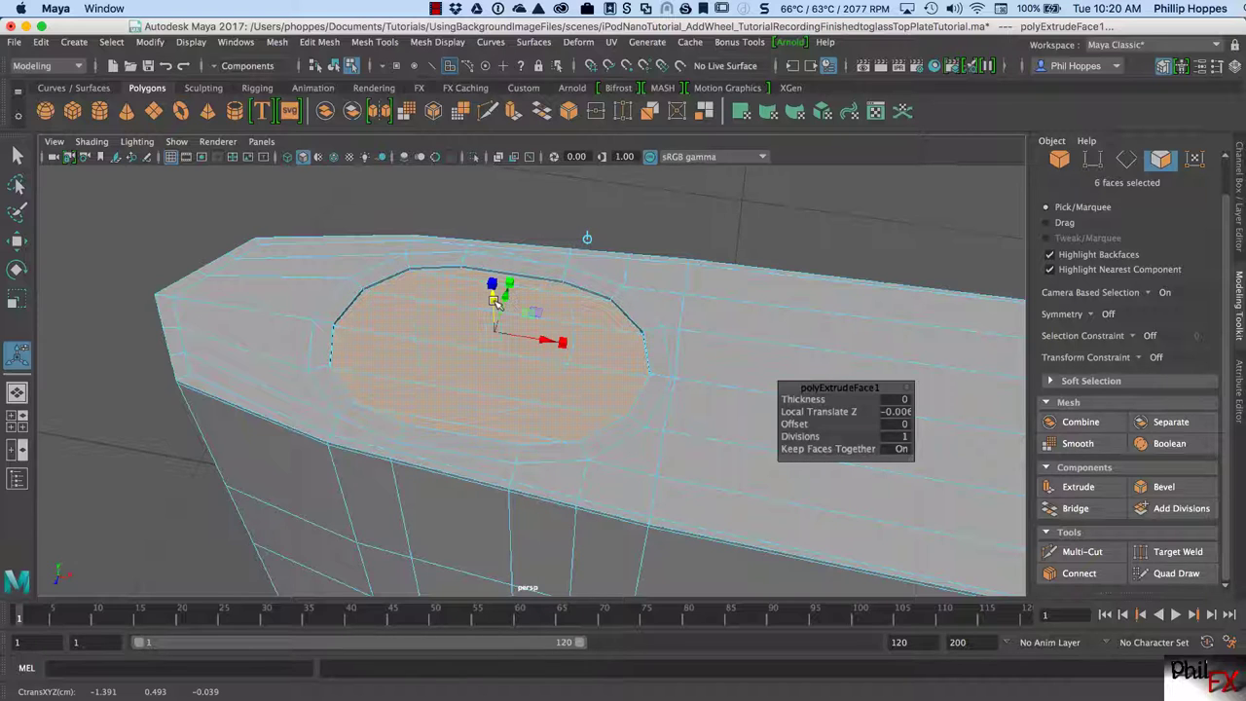
key("ctrl+e")
left_click_drag(495, 315, 496, 315)
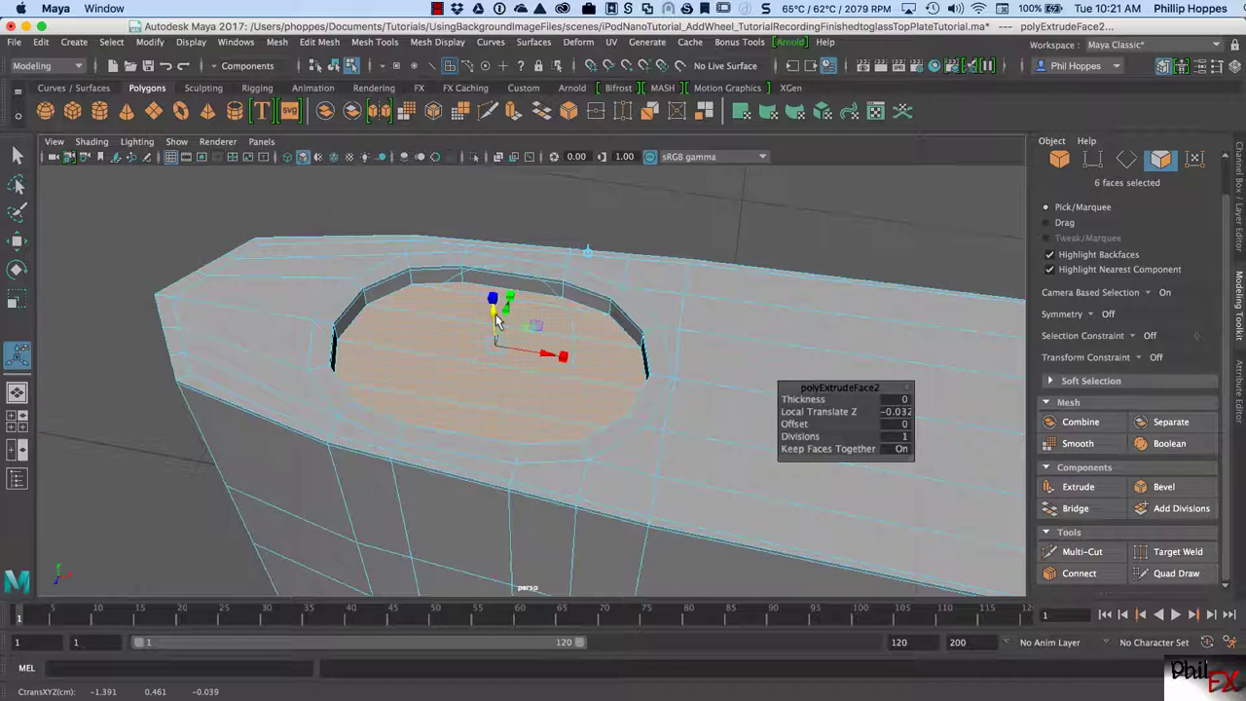
key("ctrl+e")
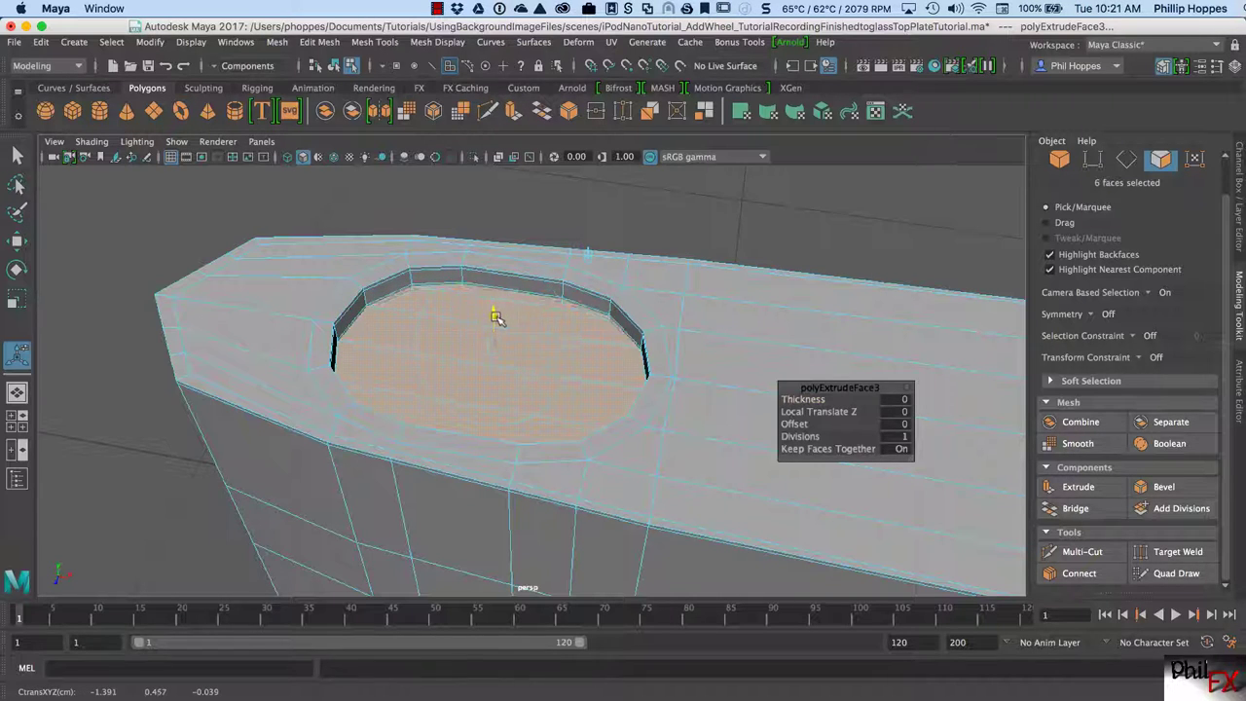
left_click_drag(496, 324, 497, 330)
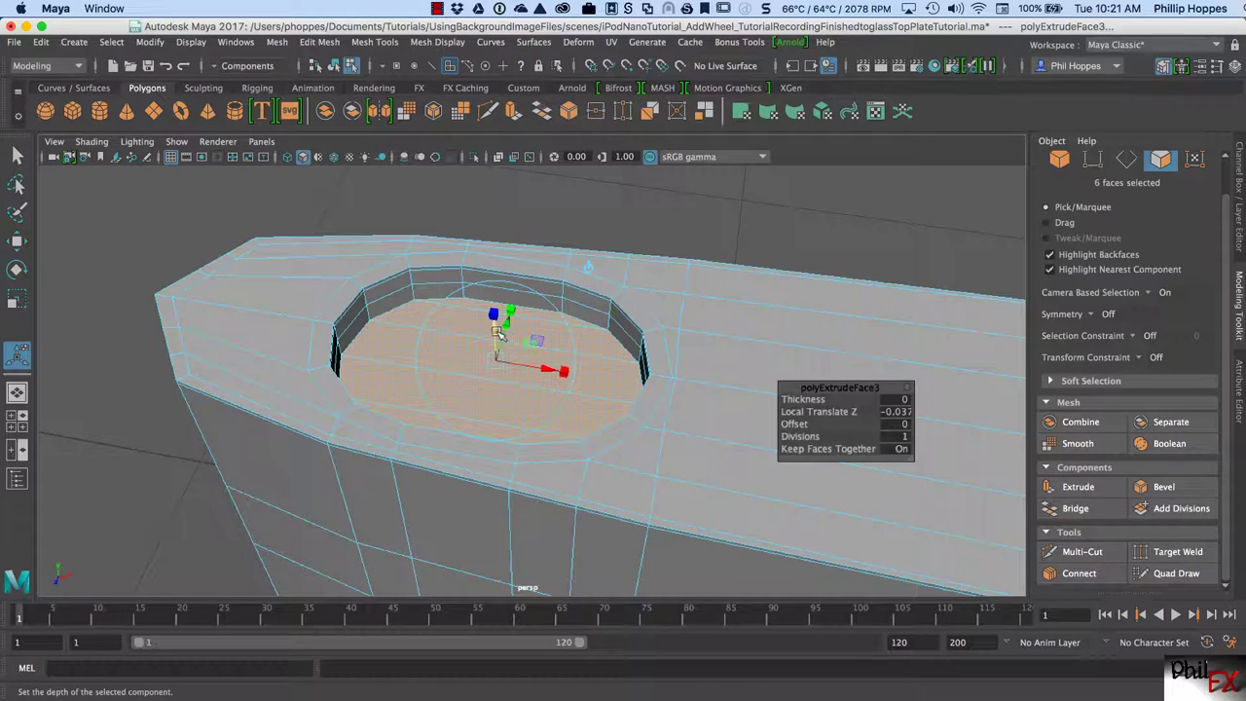
key("ctrl+e")
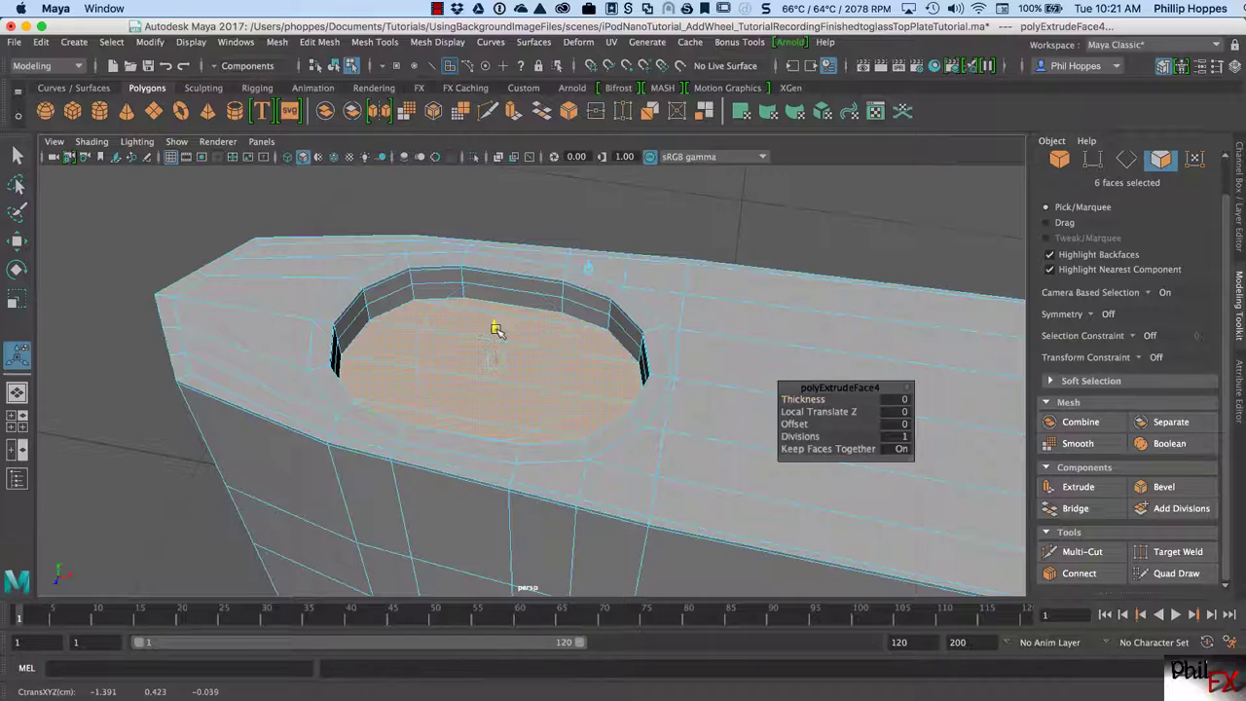
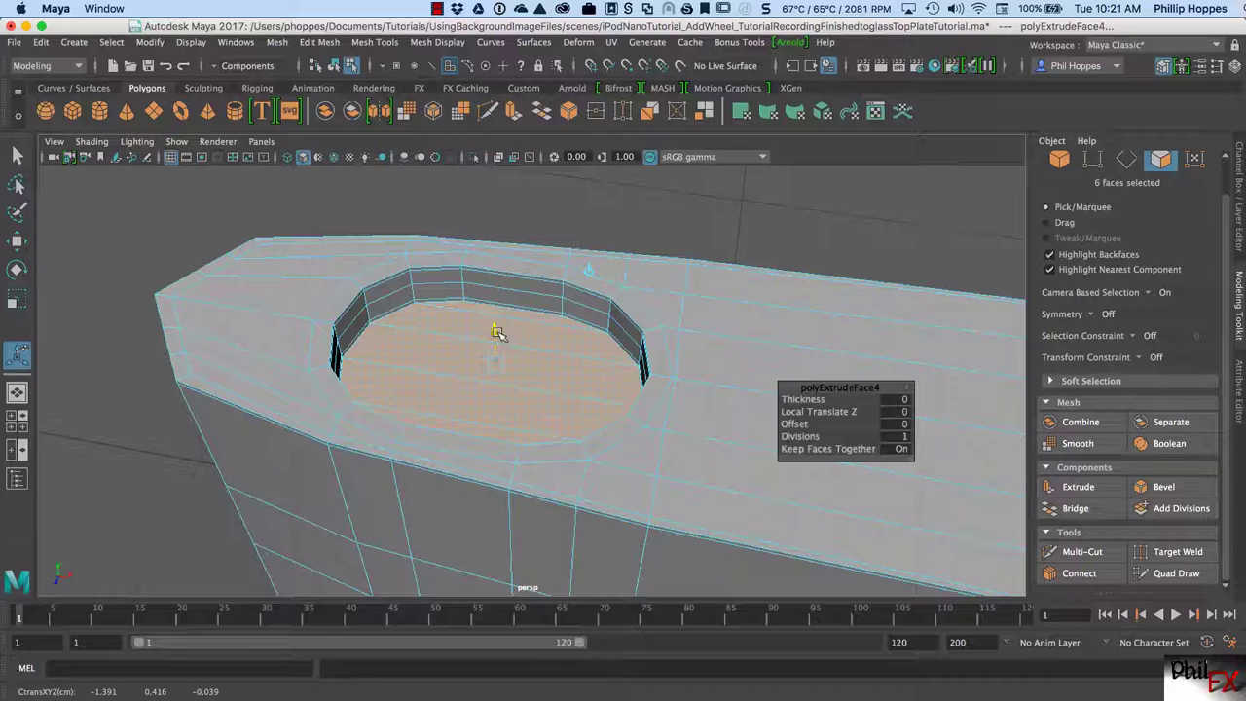
- Extrude the six recess floor faces again with Ctrl+E and scale them slightly to form an inset ring
left_click_drag(496, 333, 499, 334)
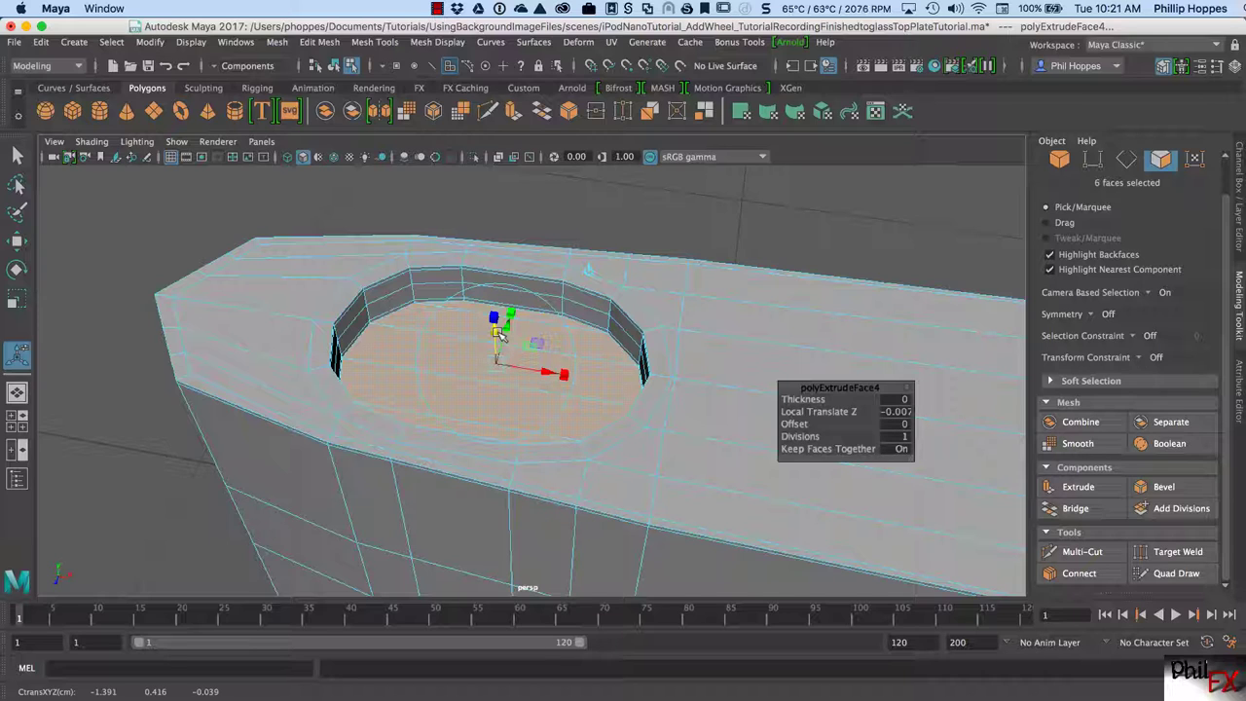
key("ctrl+e")
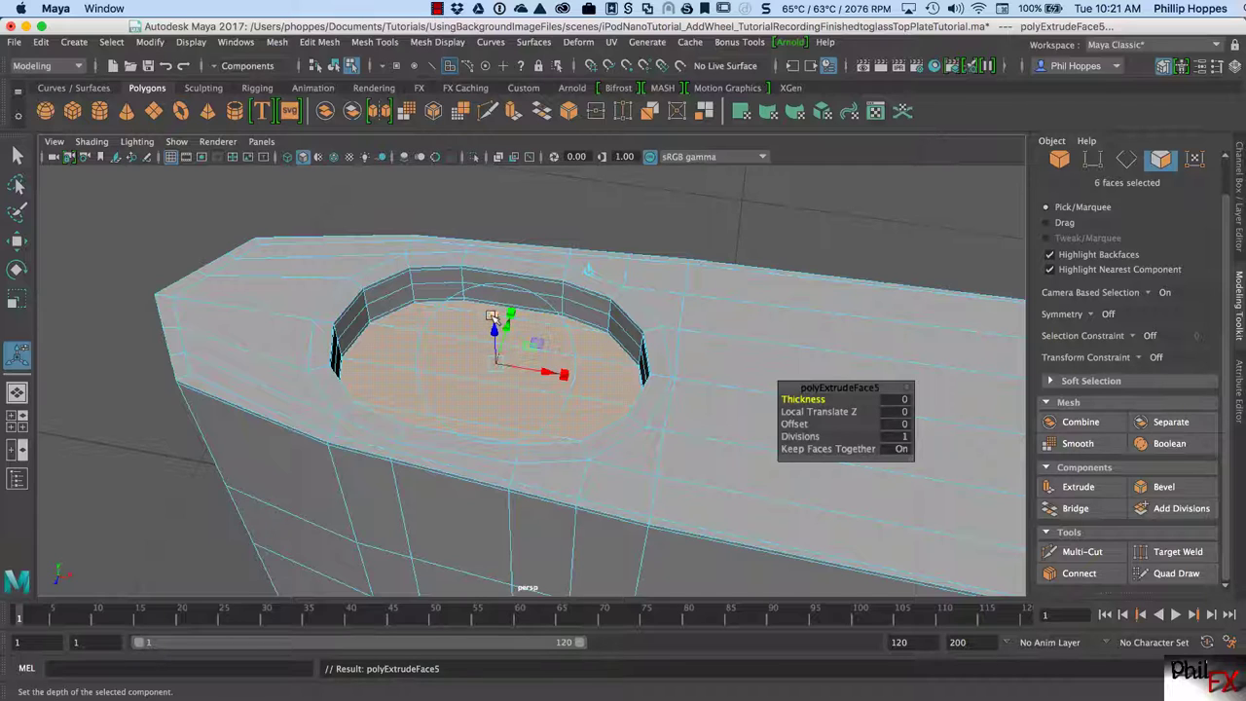
left_click(491, 316)
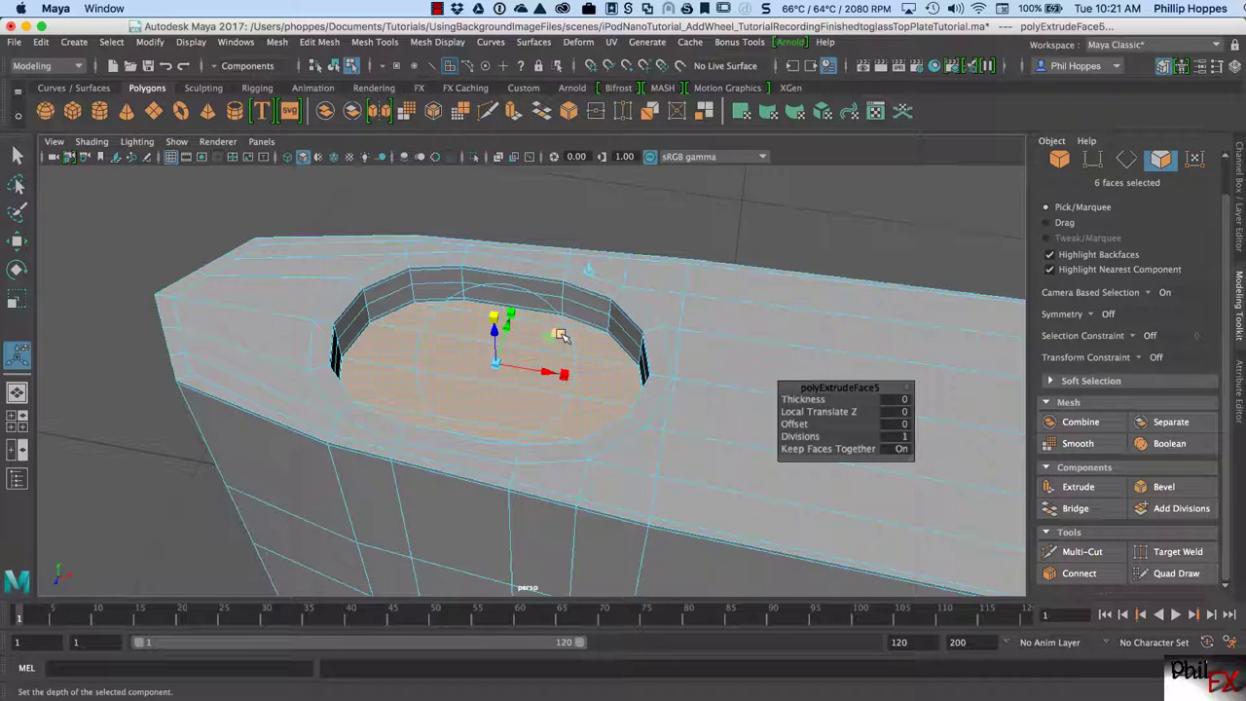
left_click(560, 334)
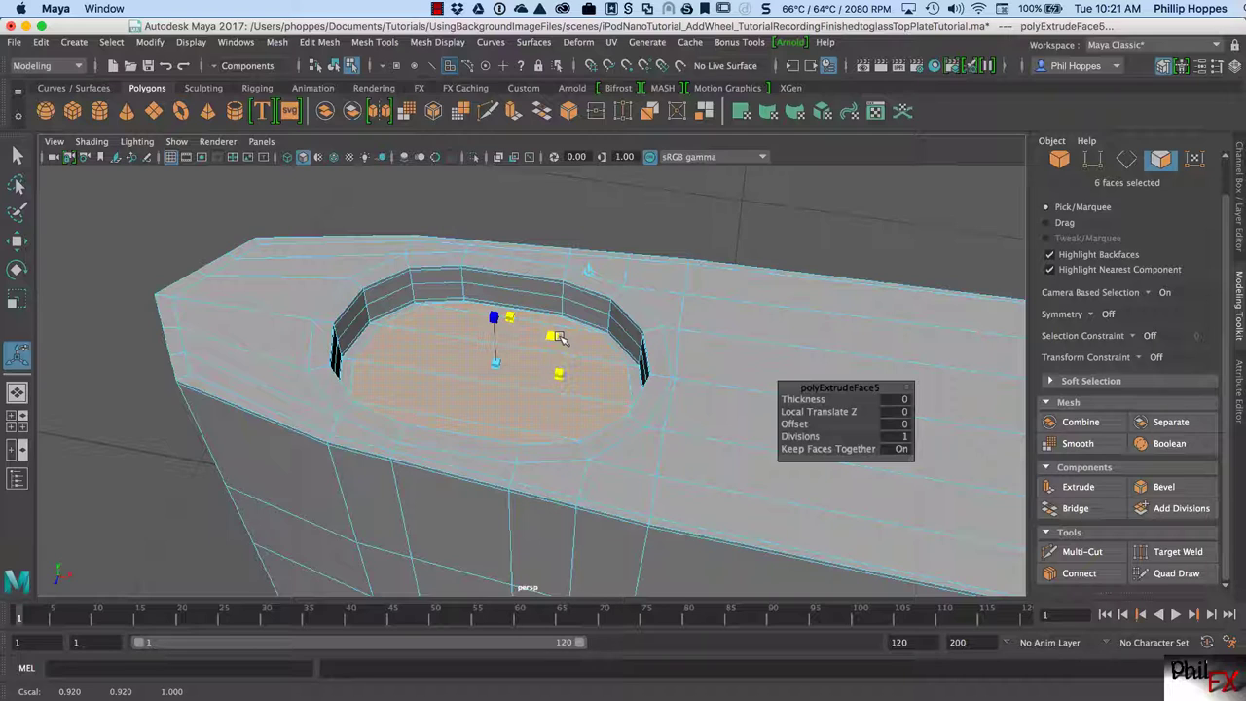
left_click_drag(561, 336, 562, 336)
left_click(560, 335)
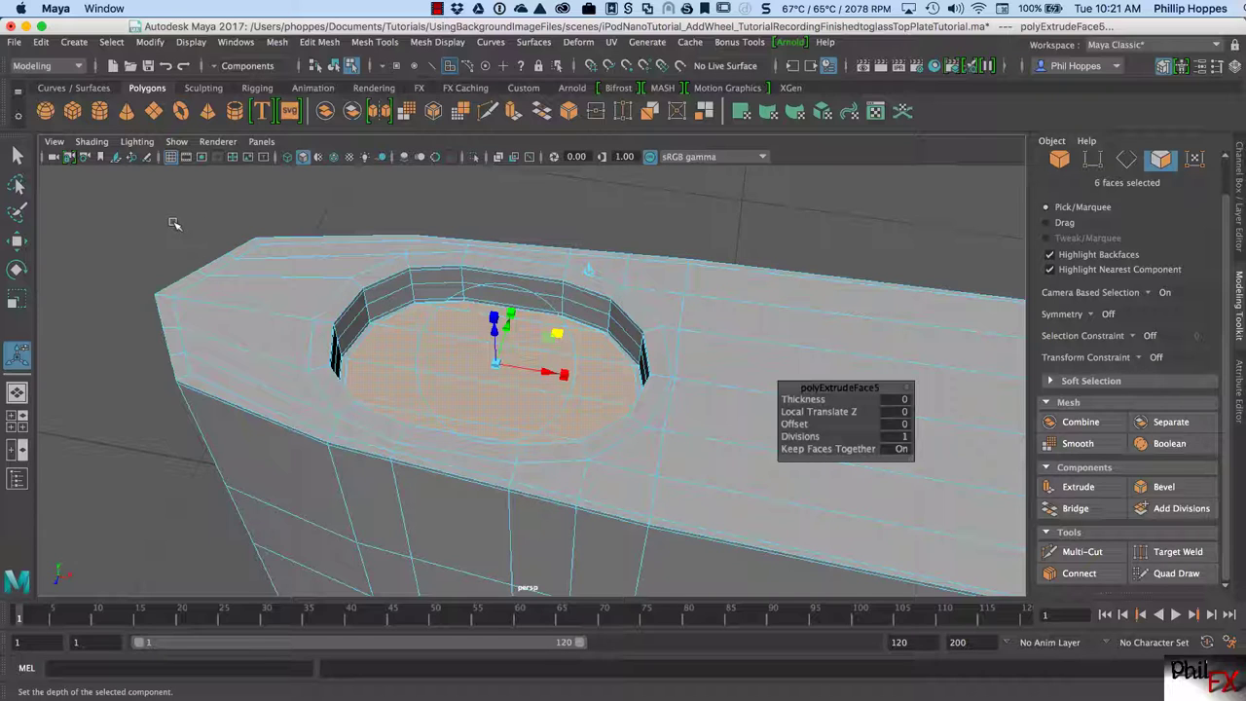
- Clear the face selection, switch the top plate to Object Mode and orbit its smooth (3) preview
left_click(16, 154)
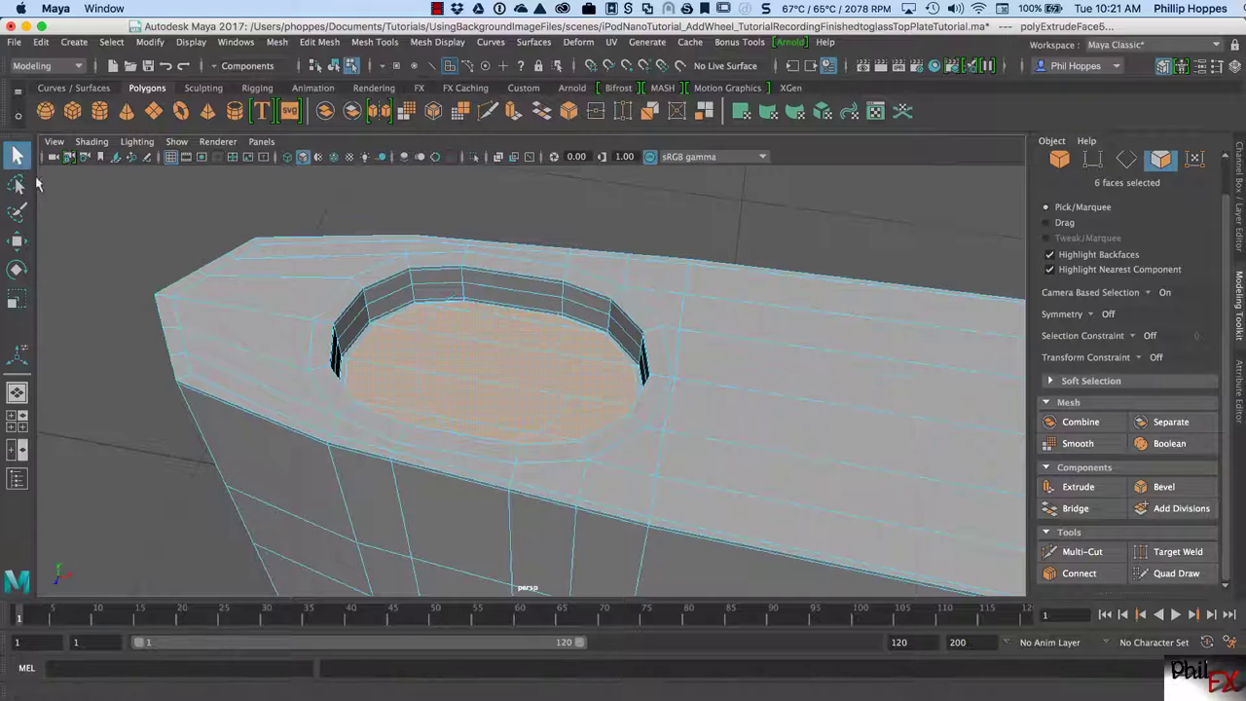
left_click(125, 224)
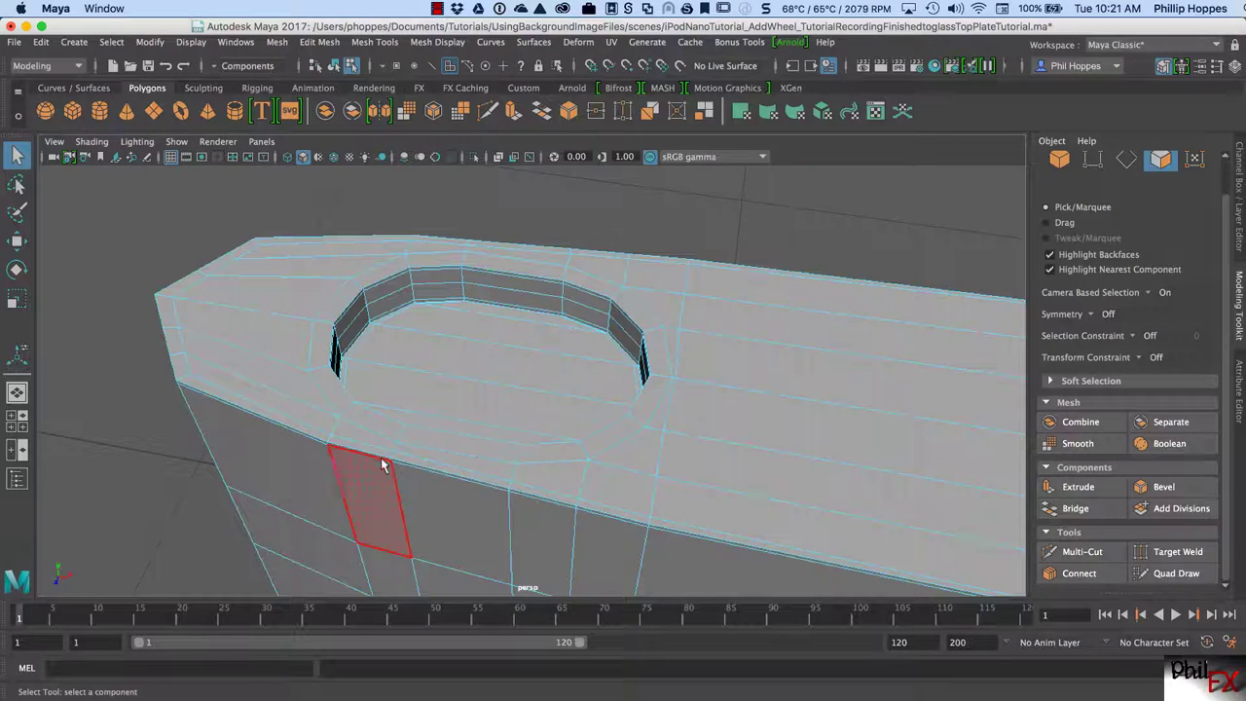
left_click_drag(363, 459, 717, 382, "alt")
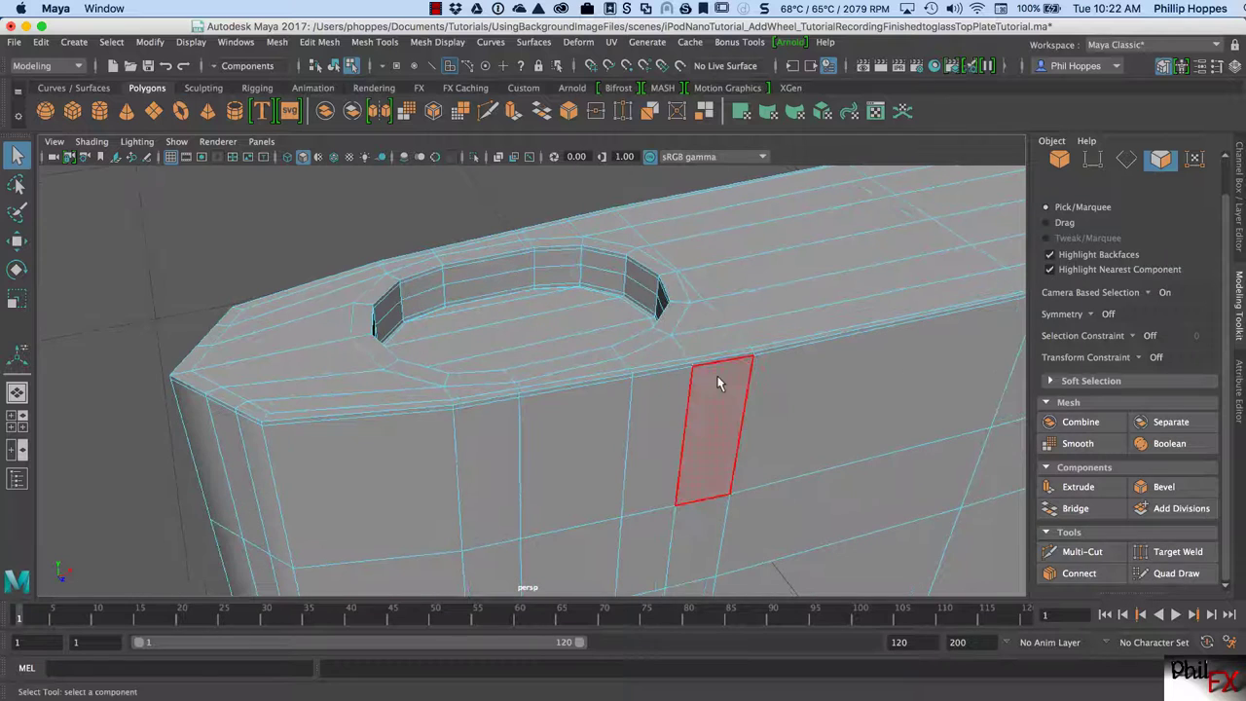
right_click_drag(717, 380, 788, 313)
key("3")
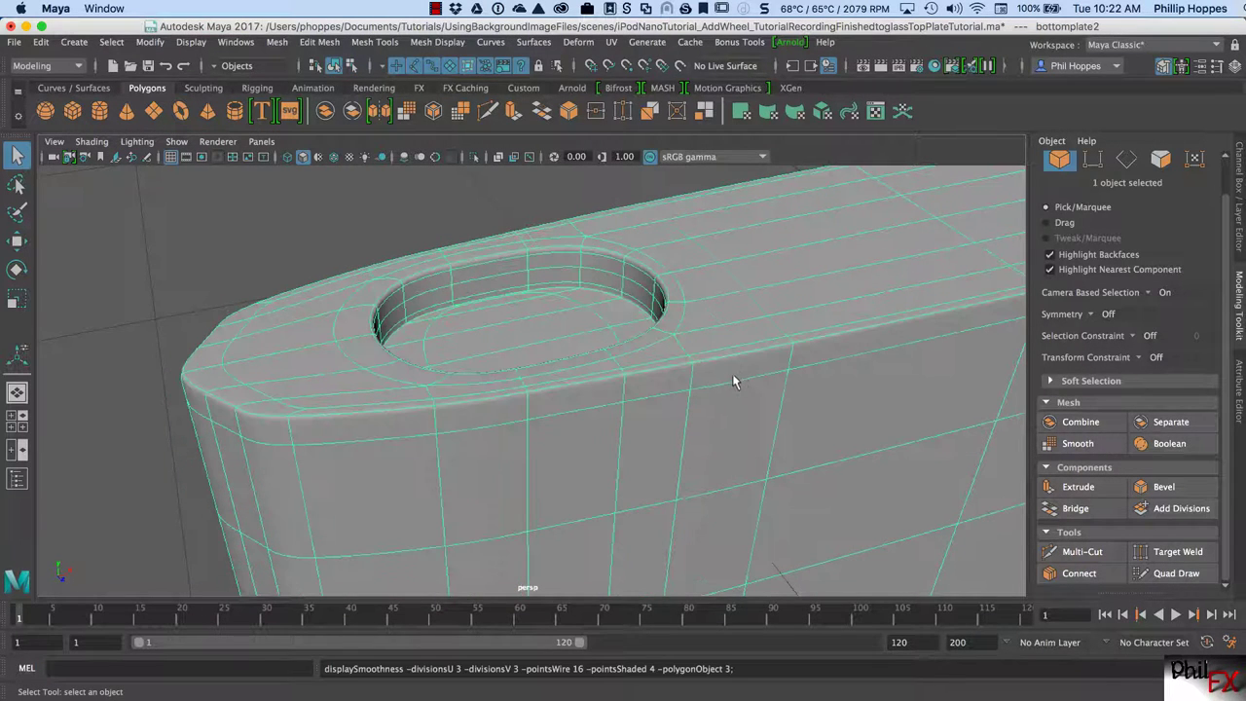
left_click_drag(489, 415, 736, 405, "alt")
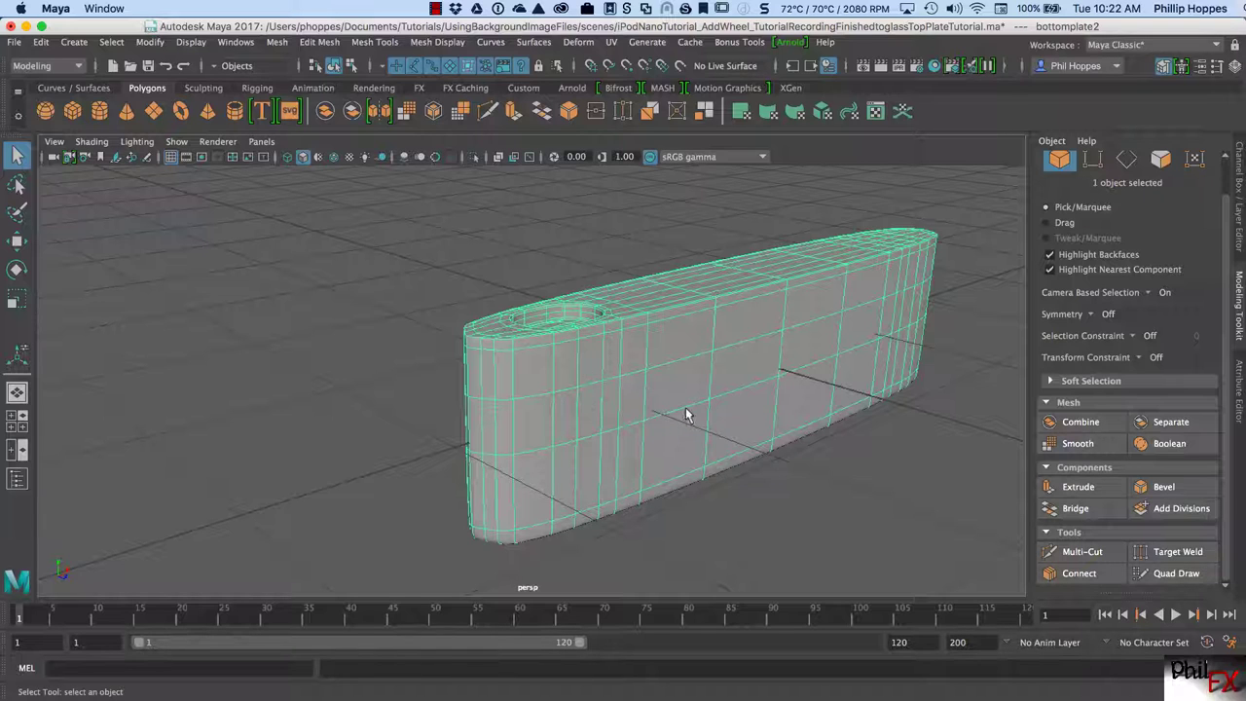
- Open the Outliner, select ipodbody and unhide it with Shift+H
left_click(235, 42)
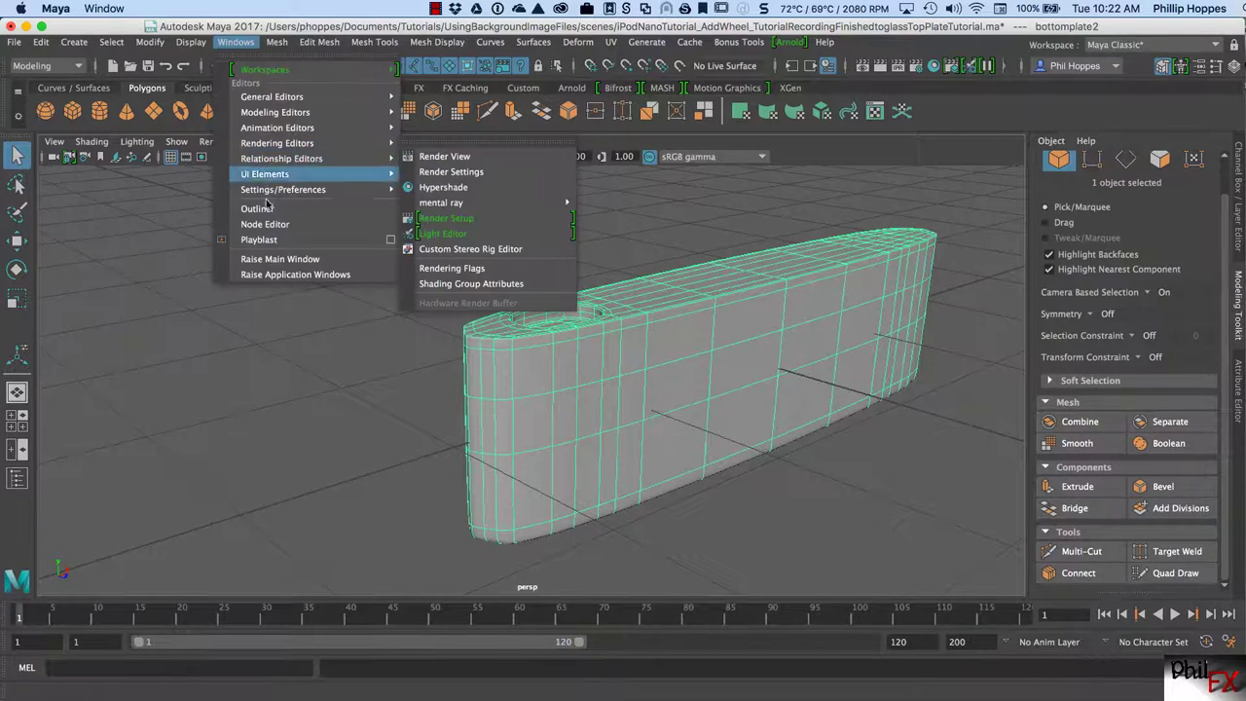
left_click(251, 205)
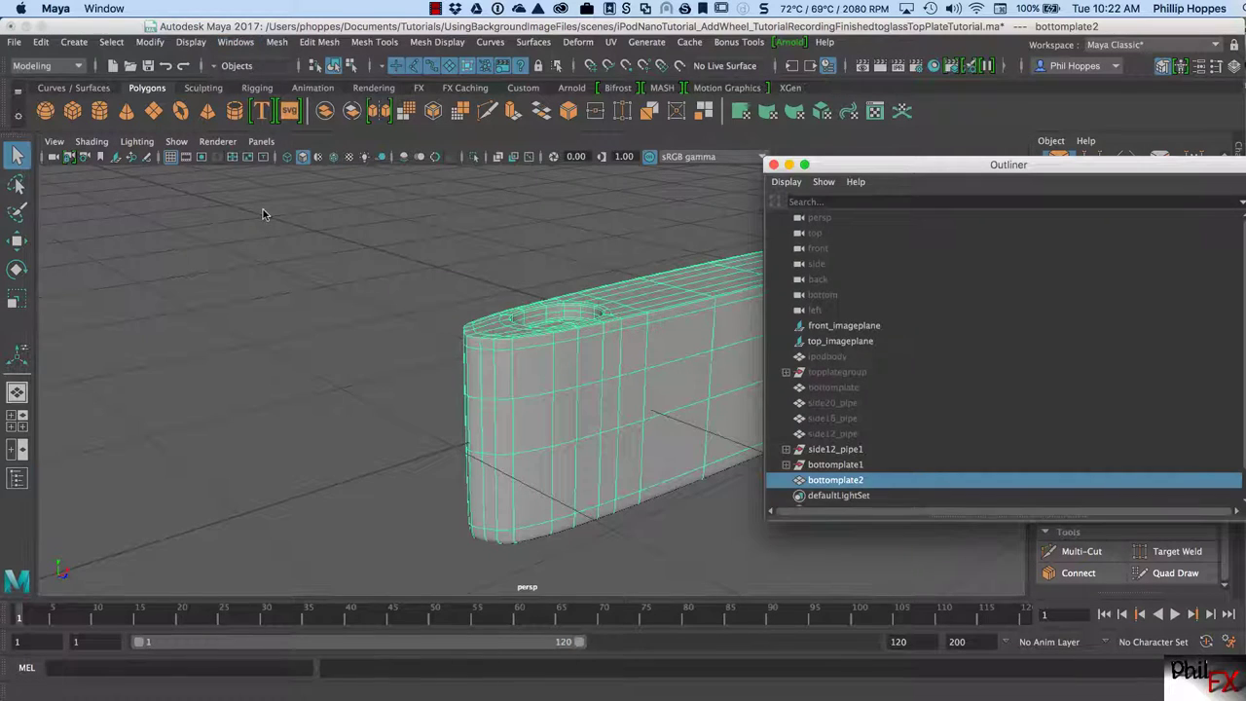
left_click(838, 358)
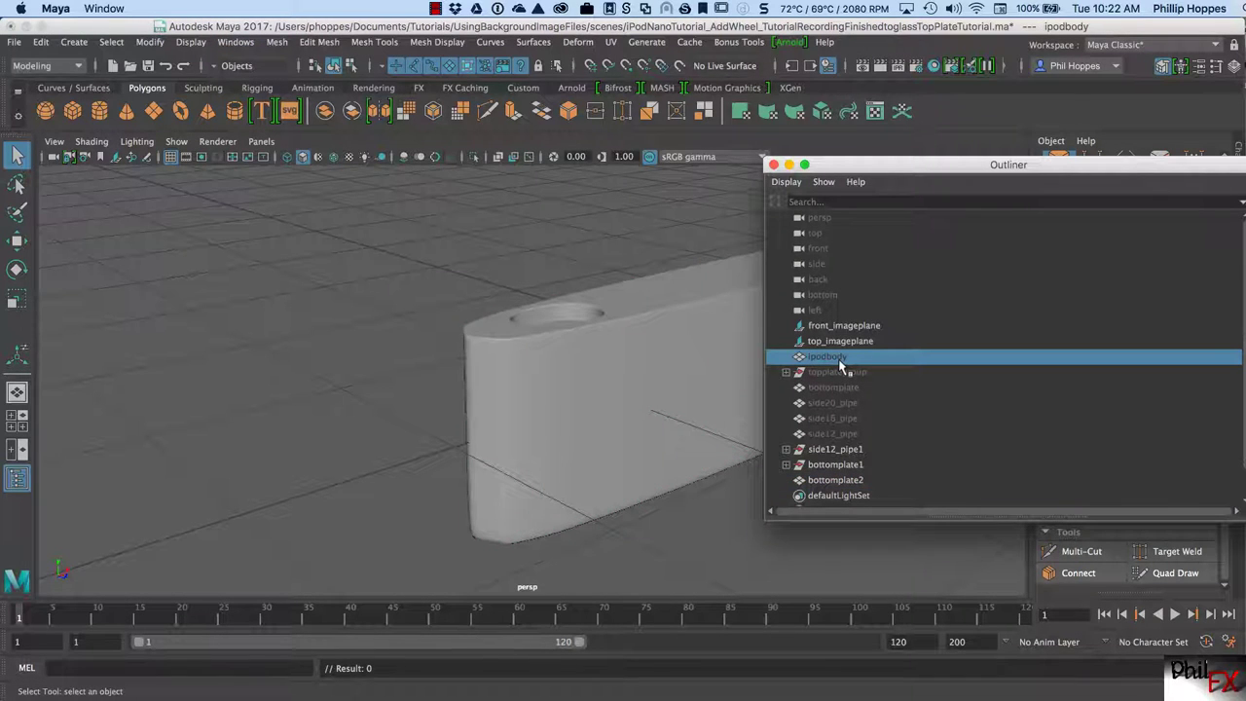
key("shift+h")
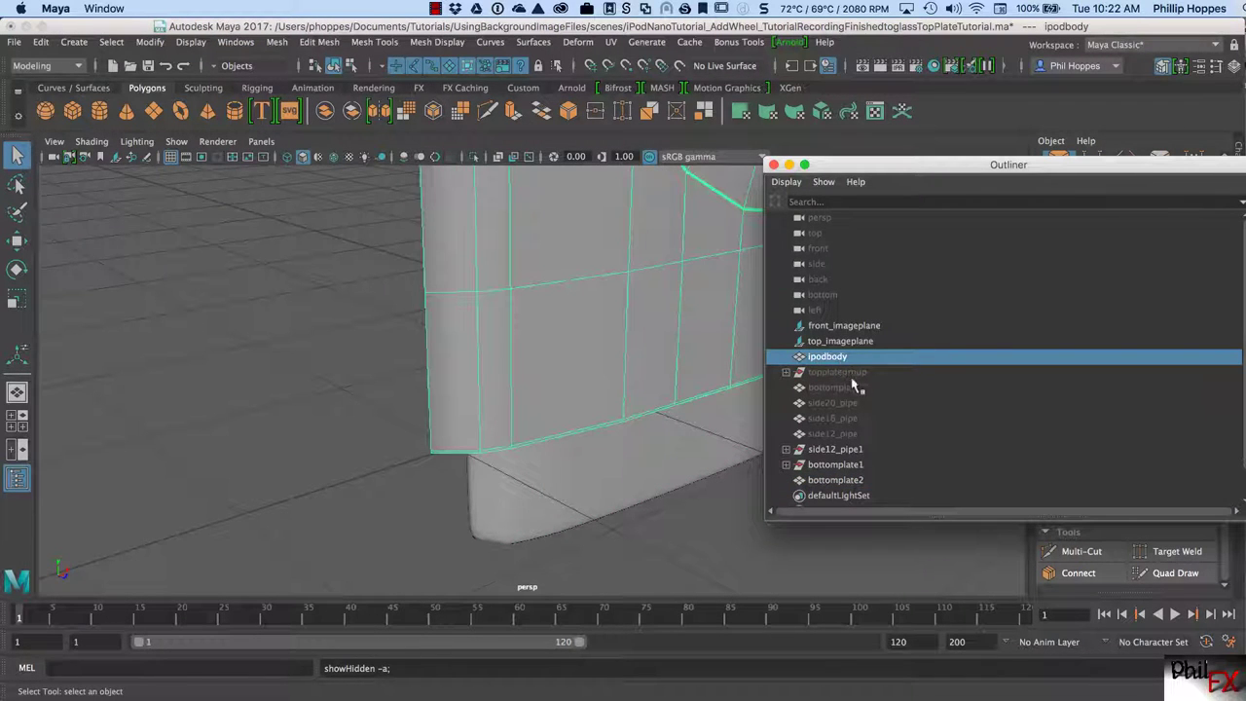
- Select bottomplate2 and show its values in the Channel Box
left_click(658, 479)
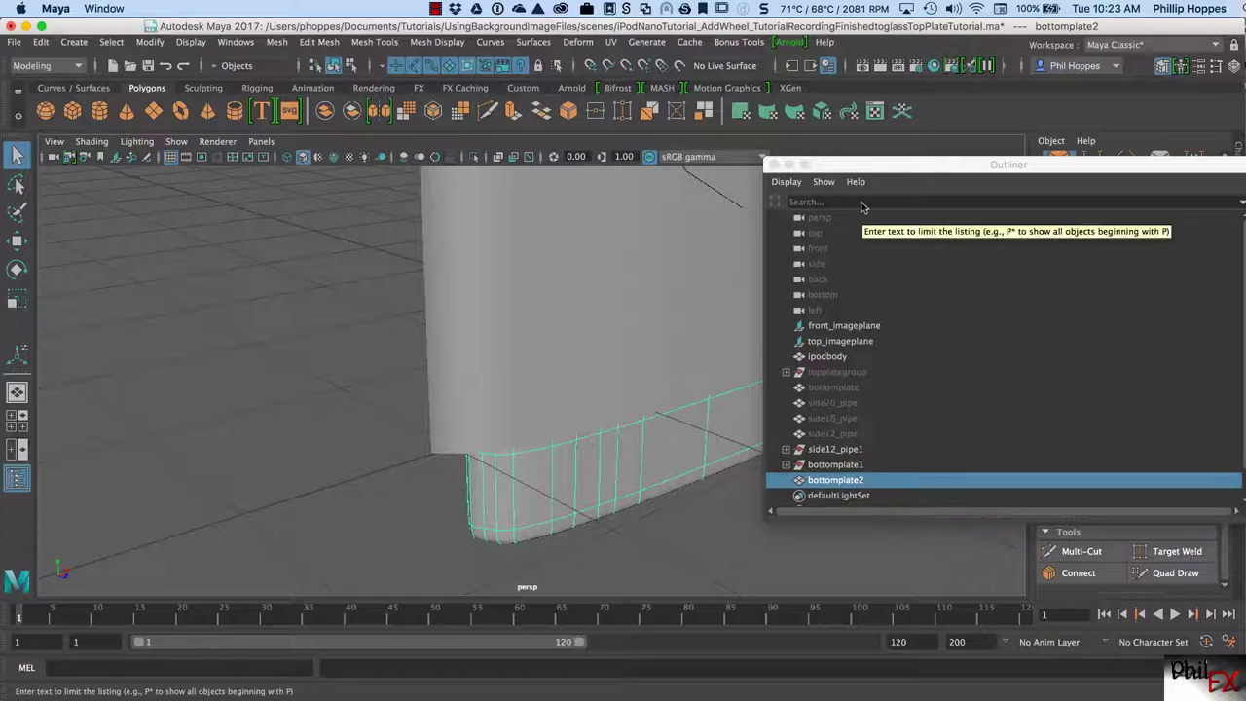
left_click_drag(852, 165, 456, 148)
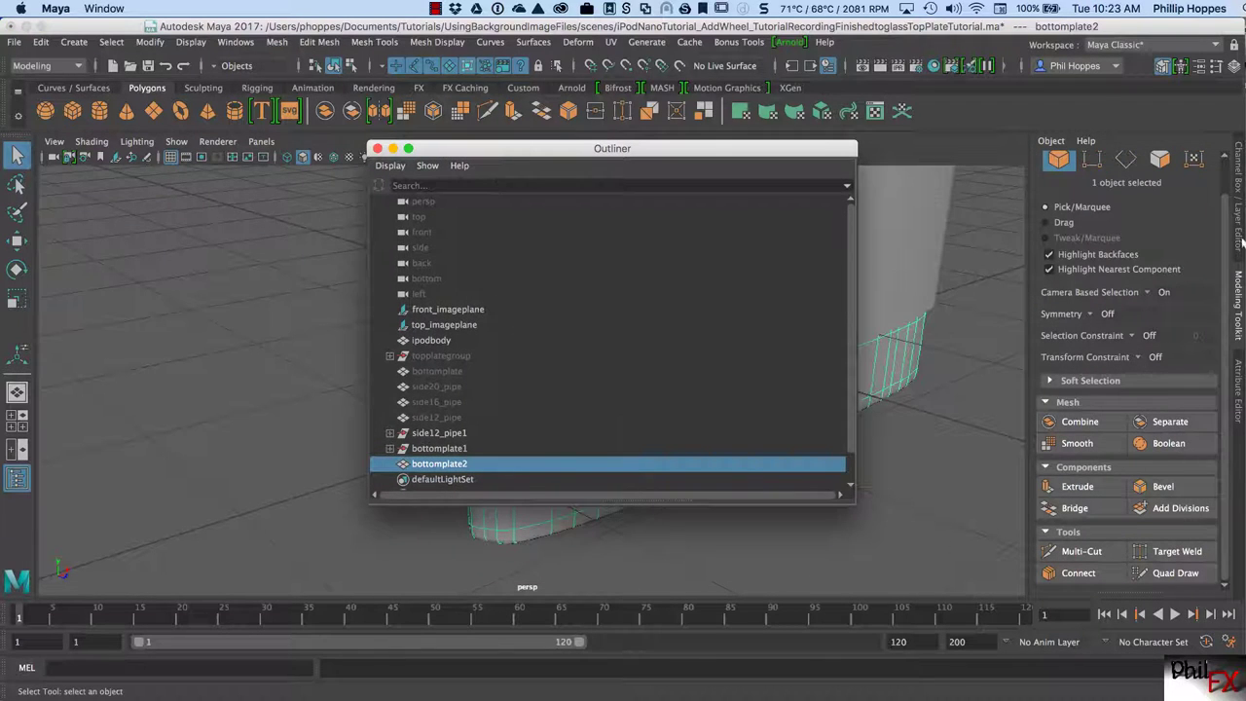
left_click(1238, 194)
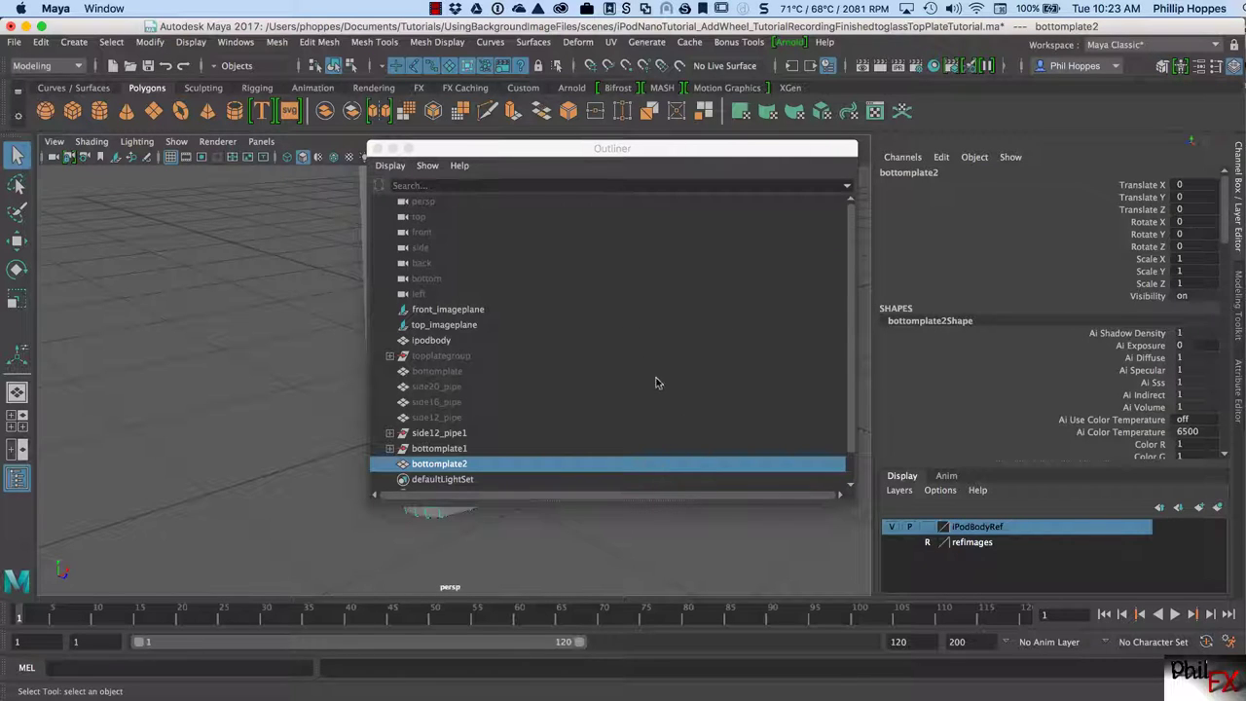
- Delete bottomplate2's construction history via Edit > Delete by Type > History
left_click(42, 43)
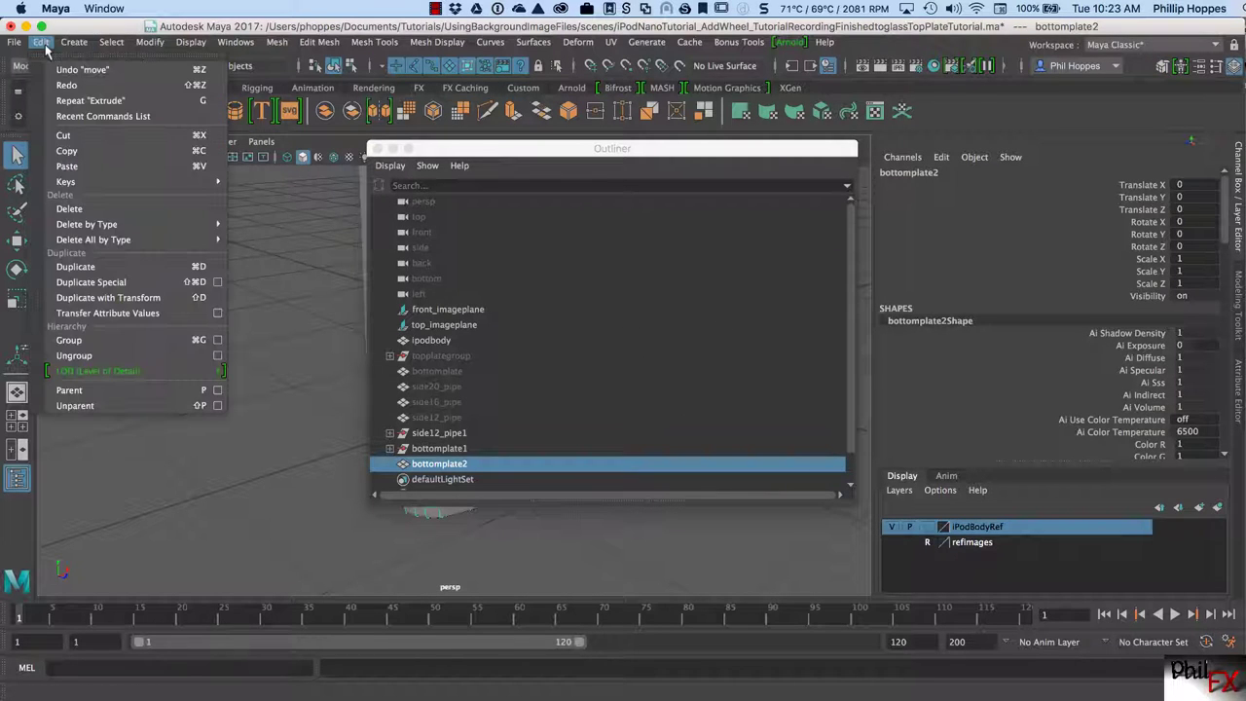
mouse_move(194, 224)
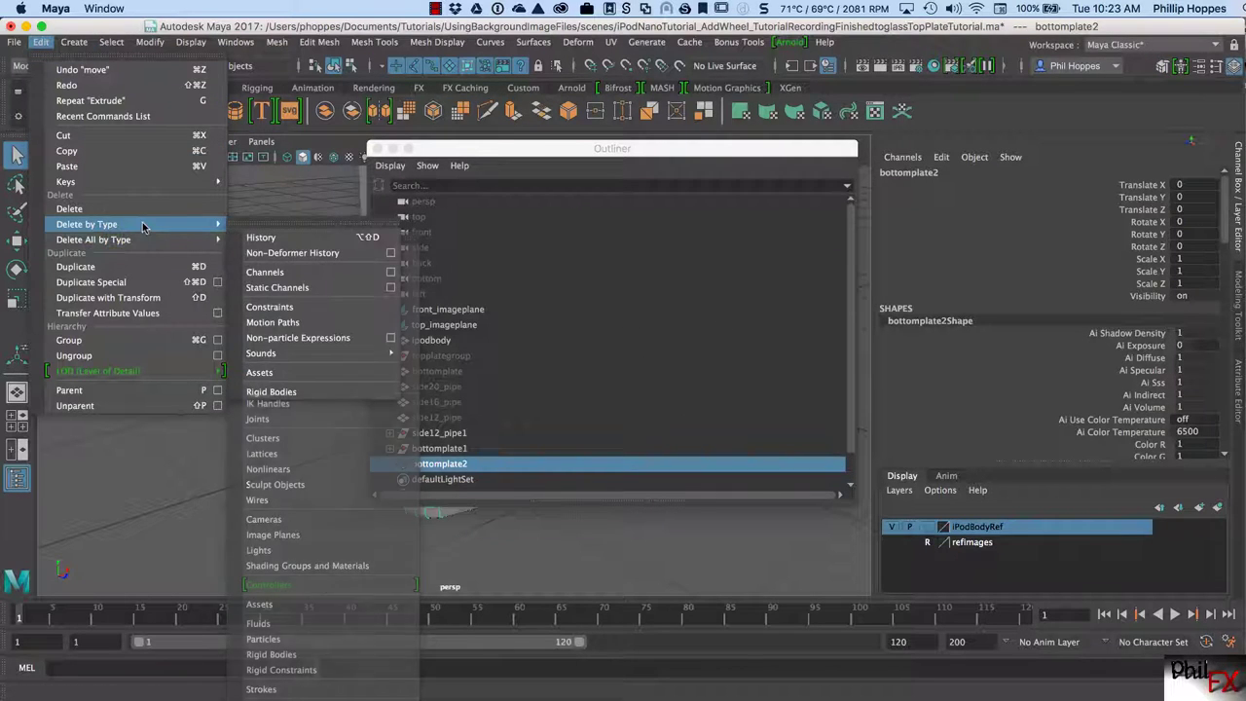
left_click(244, 236)
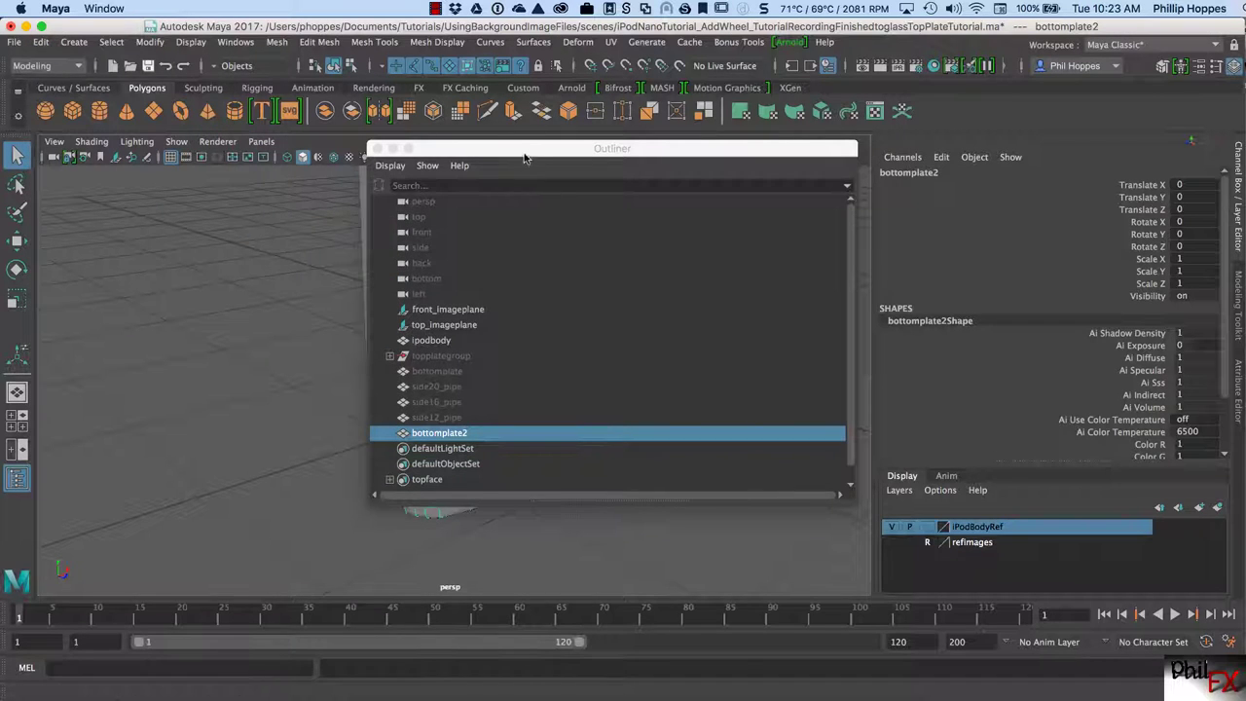
left_click_drag(524, 158, 893, 134)
- Rename bottomplate2 to 'topplateedit' in the Outliner
double_click(913, 409)
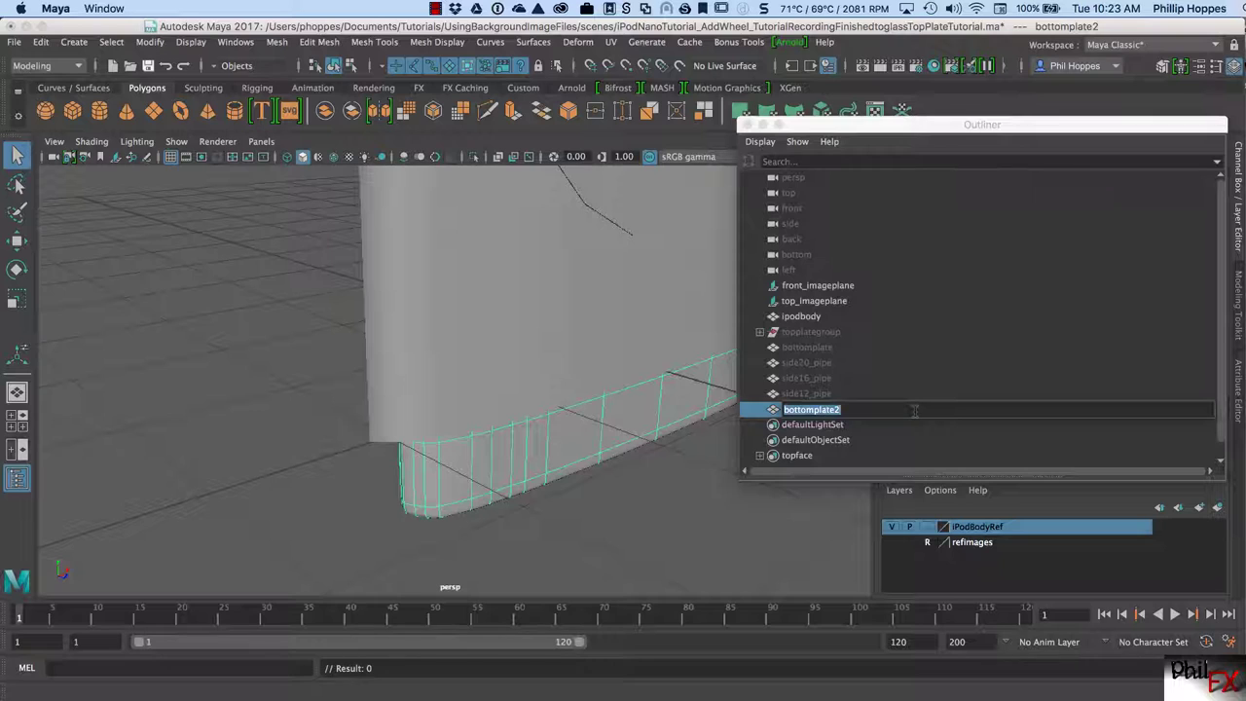
type("topplateedit")
key("Return")
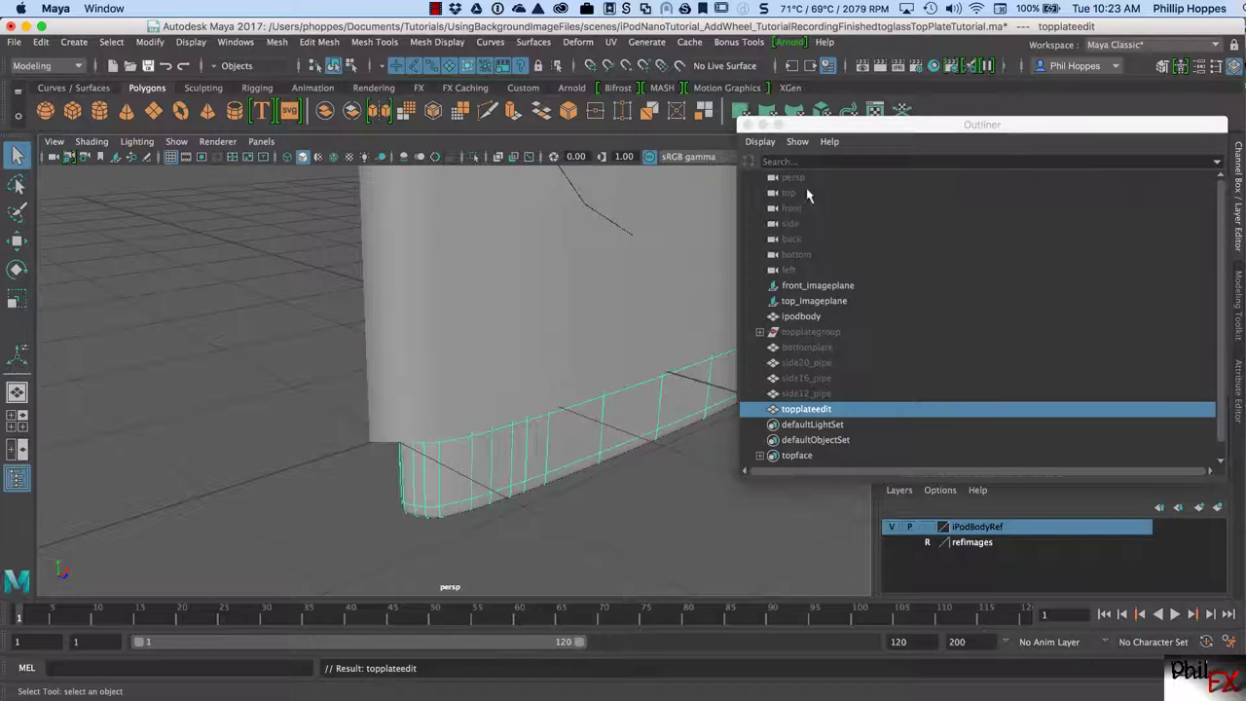
left_click_drag(807, 131, 861, 181)
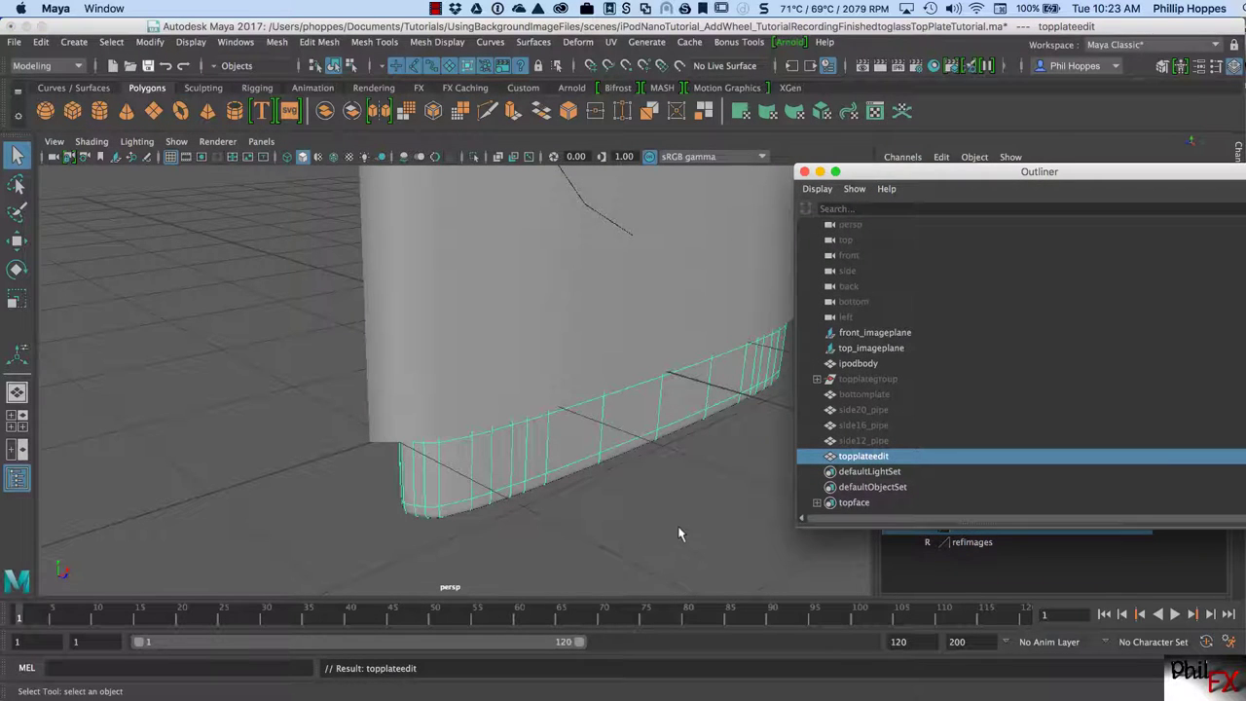
- Lift the topplateedit plate along Y onto the top of the iPod body
right_click_drag(677, 526, 471, 505, "alt")
left_click_drag(471, 505, 464, 383, "alt")
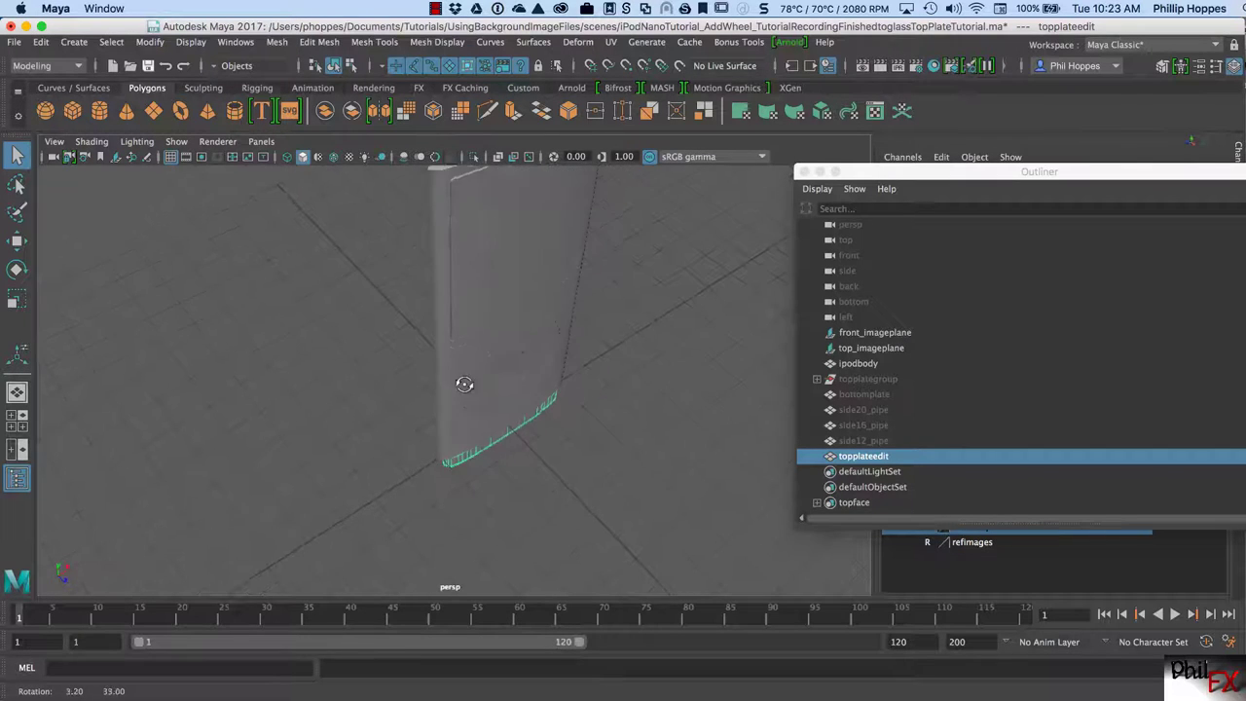
right_click_drag(536, 347, 504, 421, "alt")
left_click_drag(504, 422, 548, 450, "alt")
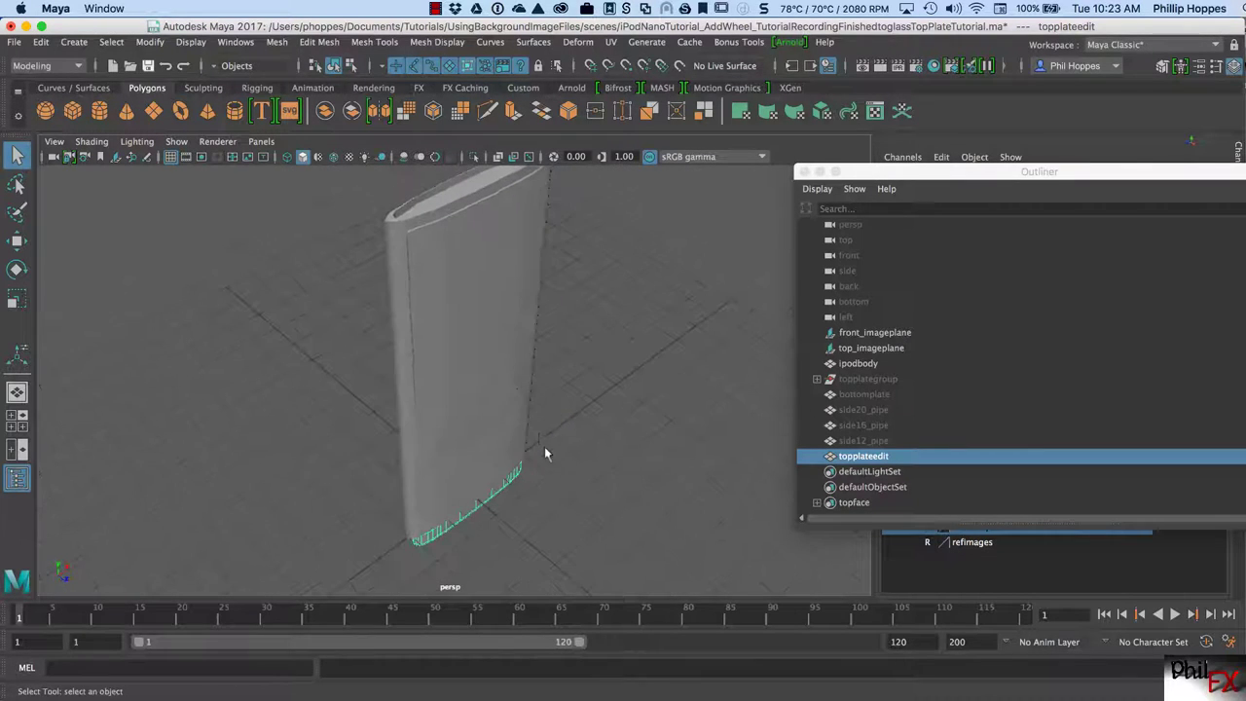
key("w")
left_click_drag(471, 444, 474, 193)
left_click_drag(417, 117, 419, 118)
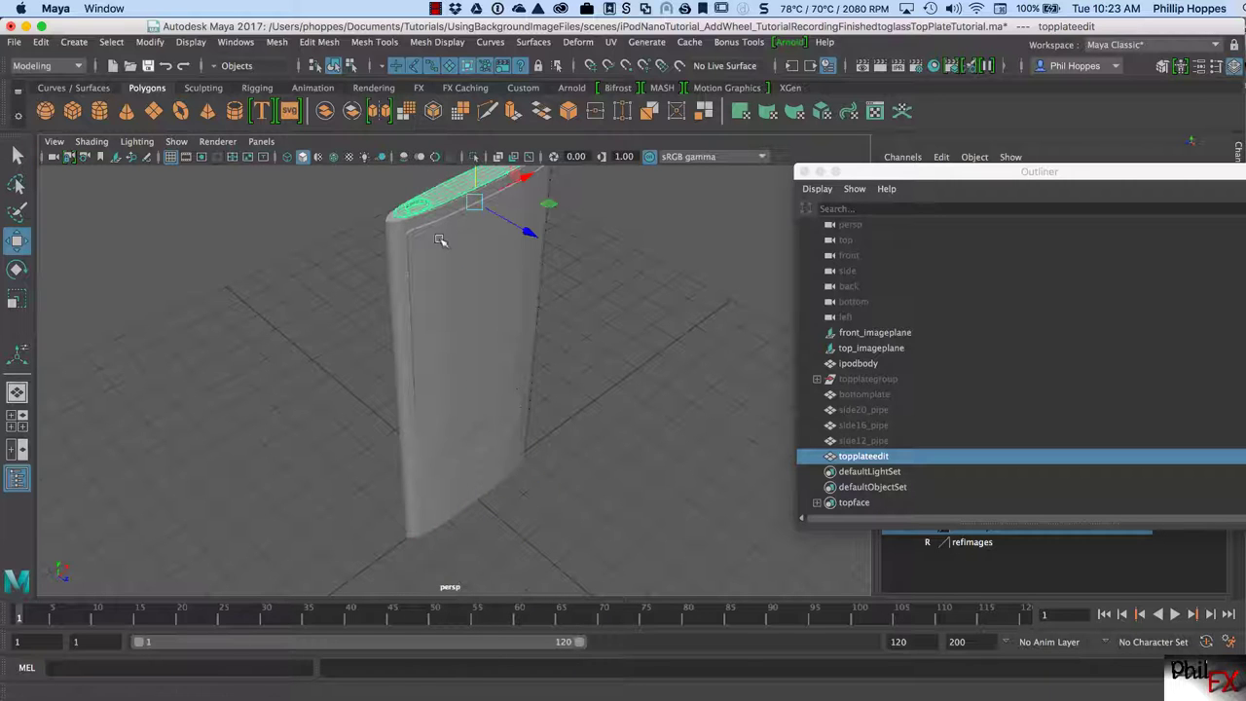
- Inspect the raised plate up close, then maximize the front view from the four-view layout
left_click_drag(458, 271, 434, 266, "alt")
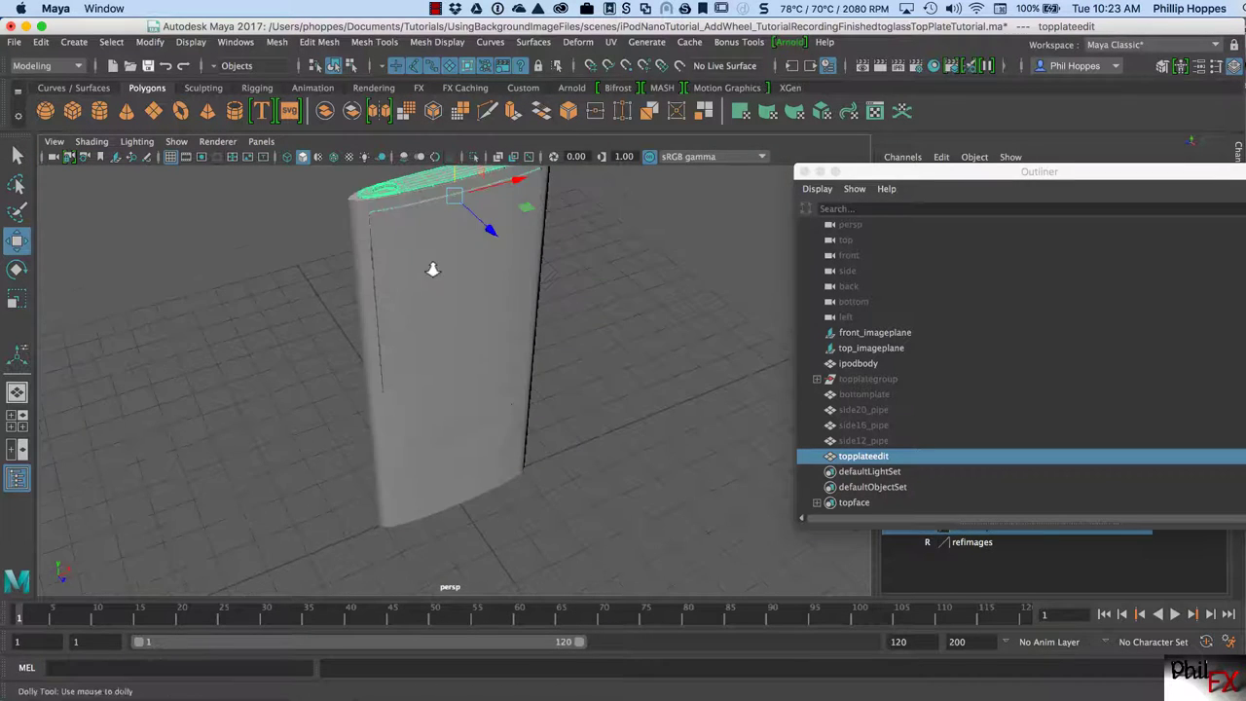
right_click_drag(434, 267, 501, 264, "alt")
left_click_drag(500, 264, 510, 444, "alt")
right_click_drag(510, 445, 639, 289, "alt")
left_click_drag(639, 289, 373, 403, "alt")
right_click_drag(372, 403, 423, 408, "alt")
left_click_drag(422, 409, 414, 410, "alt")
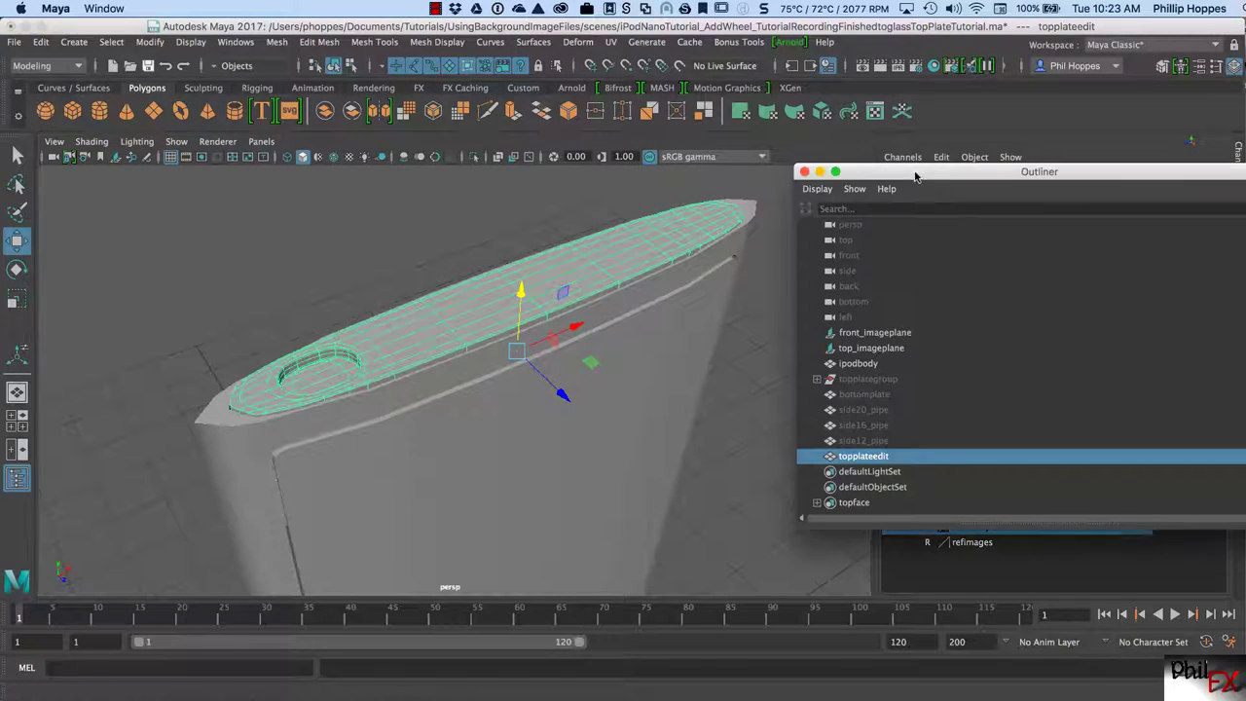
left_click_drag(919, 172, 1029, 175)
key("space")
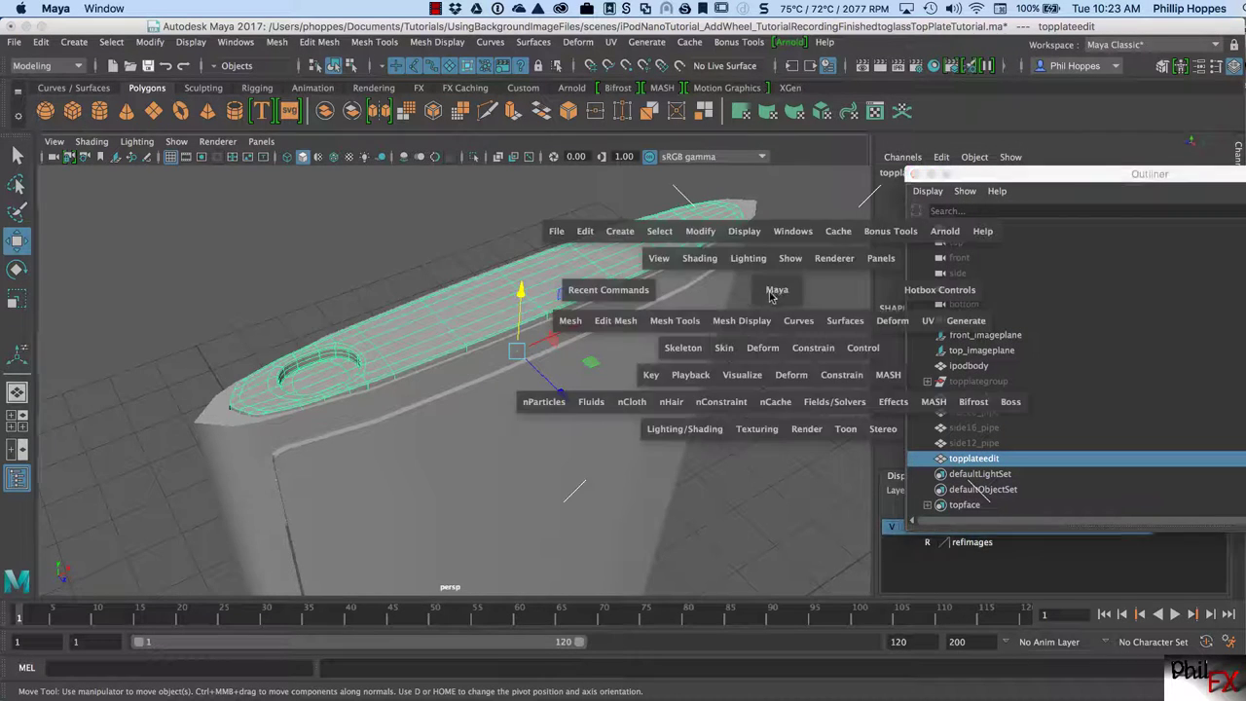
key("space")
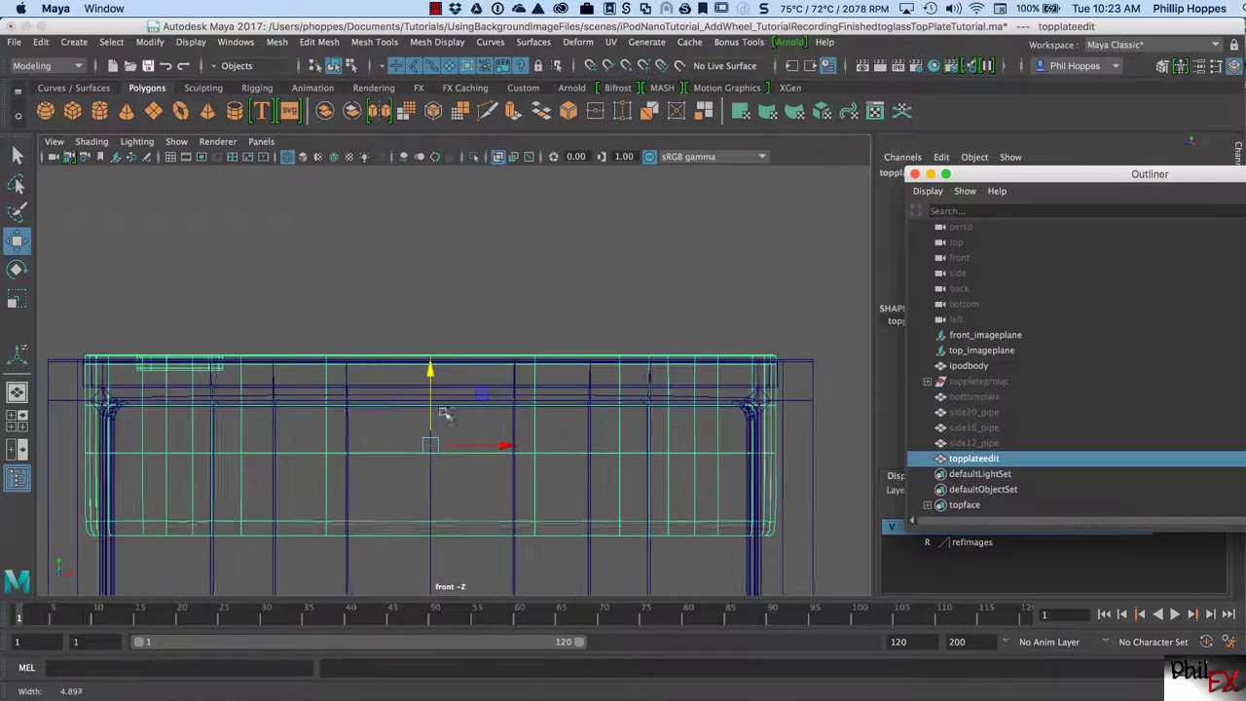
- Zoom in on the top plate in the front view and close the Outliner
middle_click_drag(316, 449, 567, 312, "alt")
scroll(555, 343, "up", 1)
scroll(555, 343, "up", 1)
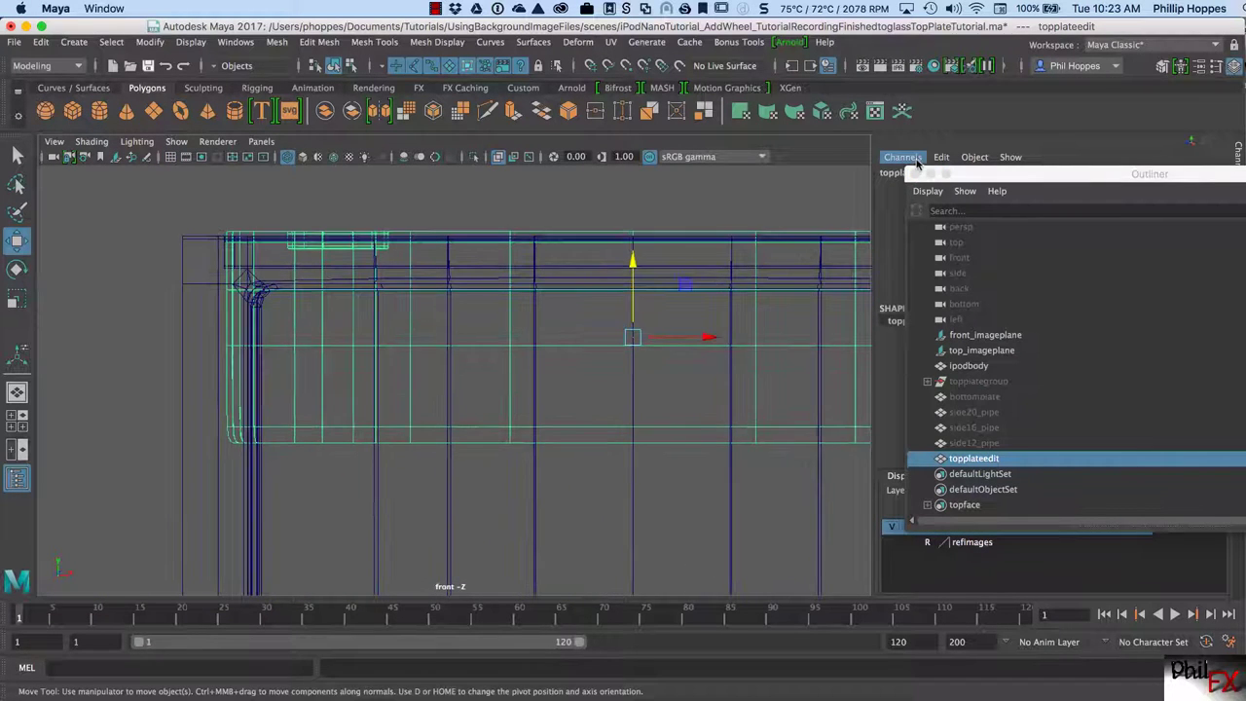
left_click(915, 173)
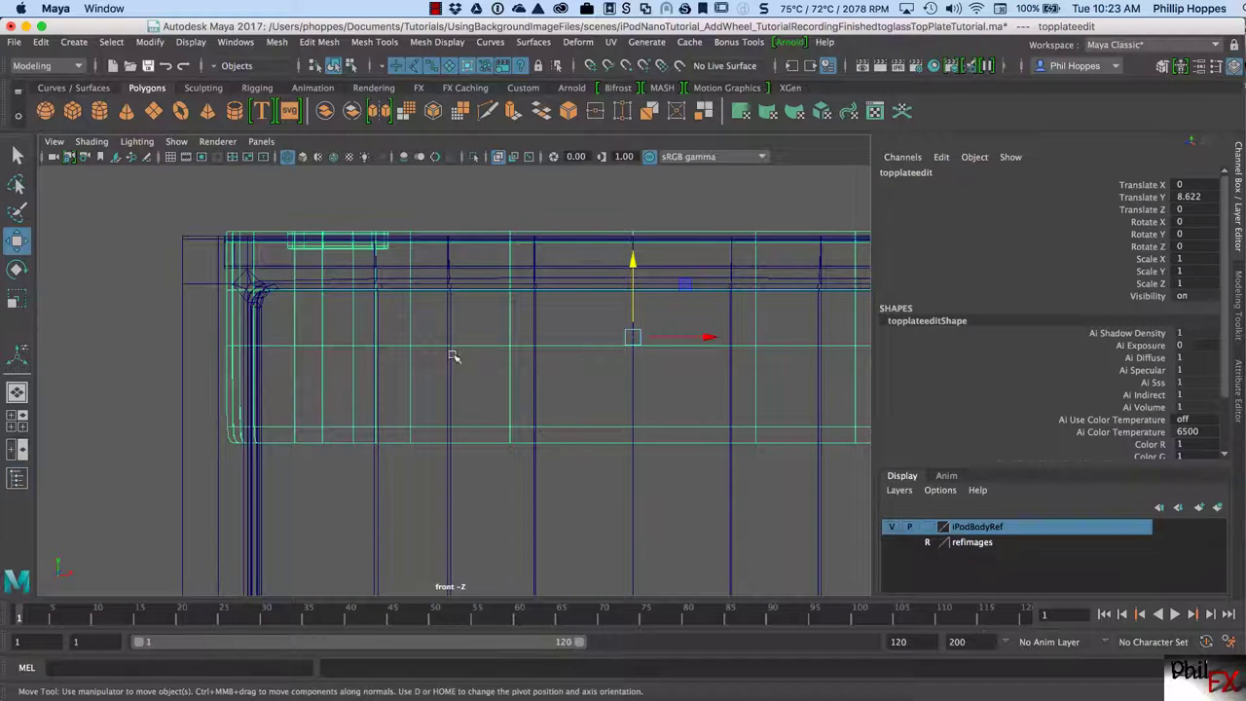
- Preview the iPod body as a smooth mesh, then reselect topplateedit
left_click(203, 263)
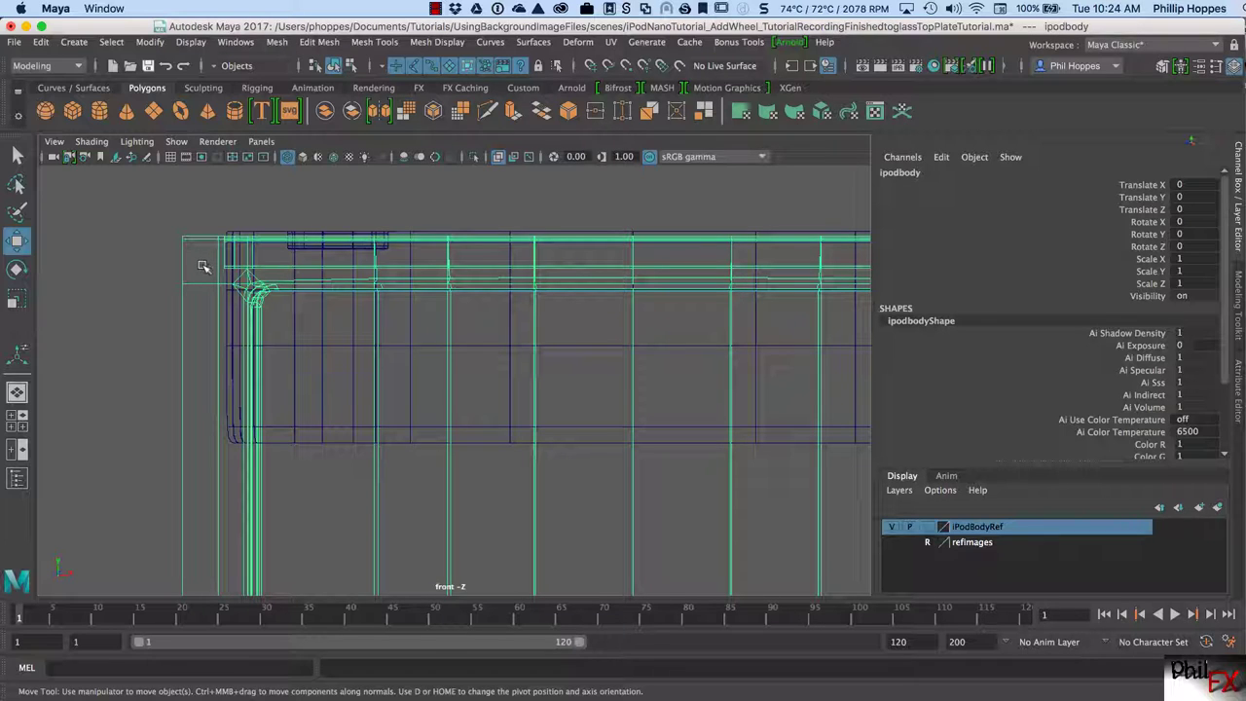
key("3")
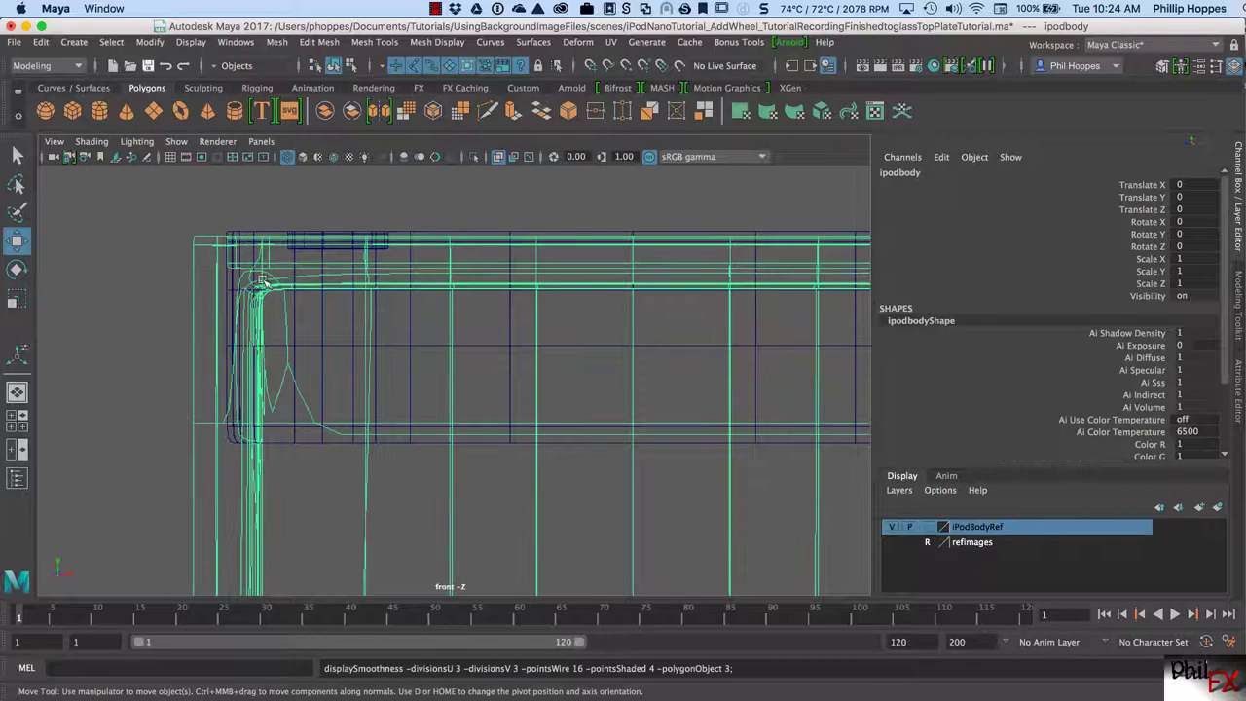
left_click(261, 231)
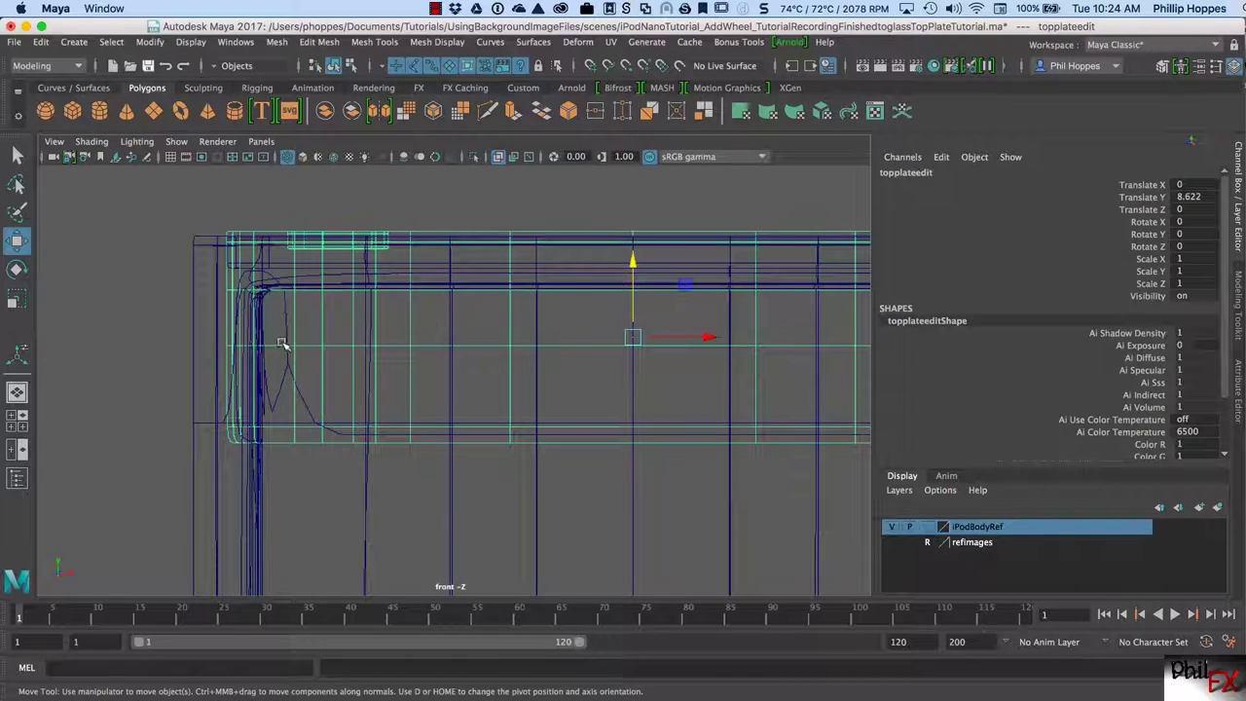
- Recentre the front view on the plate, then maximize the side view
right_click_drag(283, 344, 530, 345, "alt")
middle_click_drag(552, 346, 572, 362, "alt")
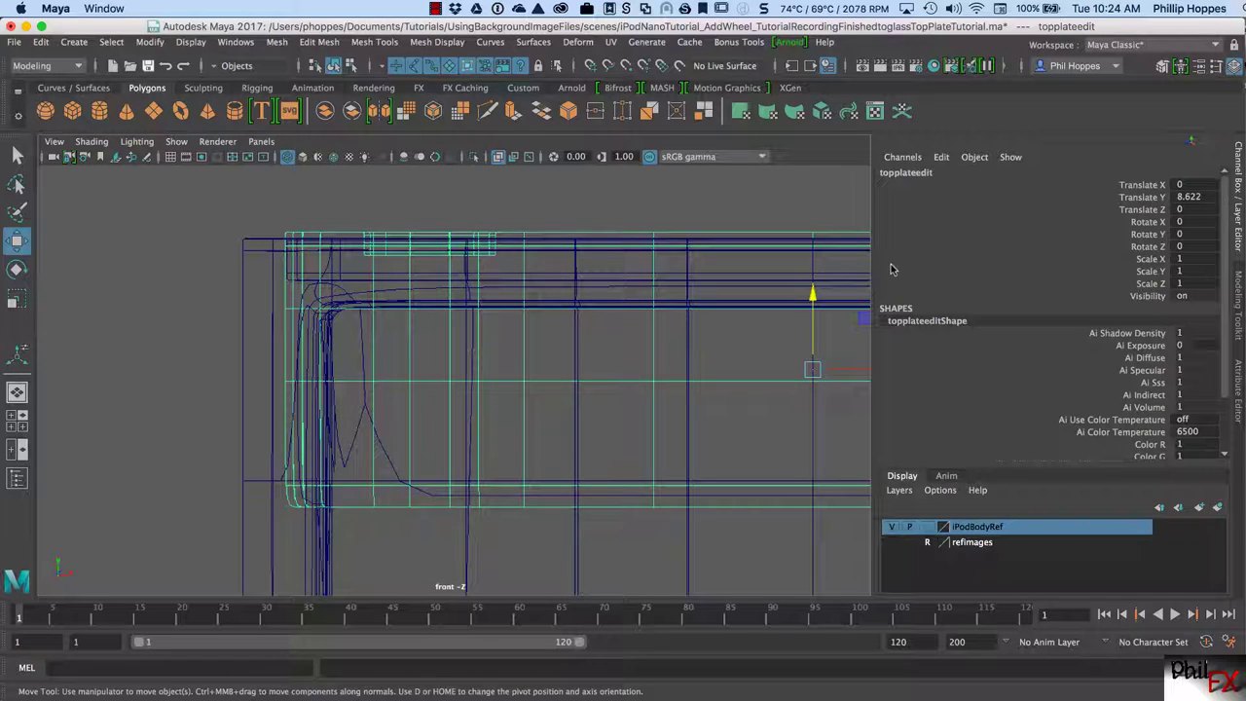
left_click_drag(873, 269, 961, 300)
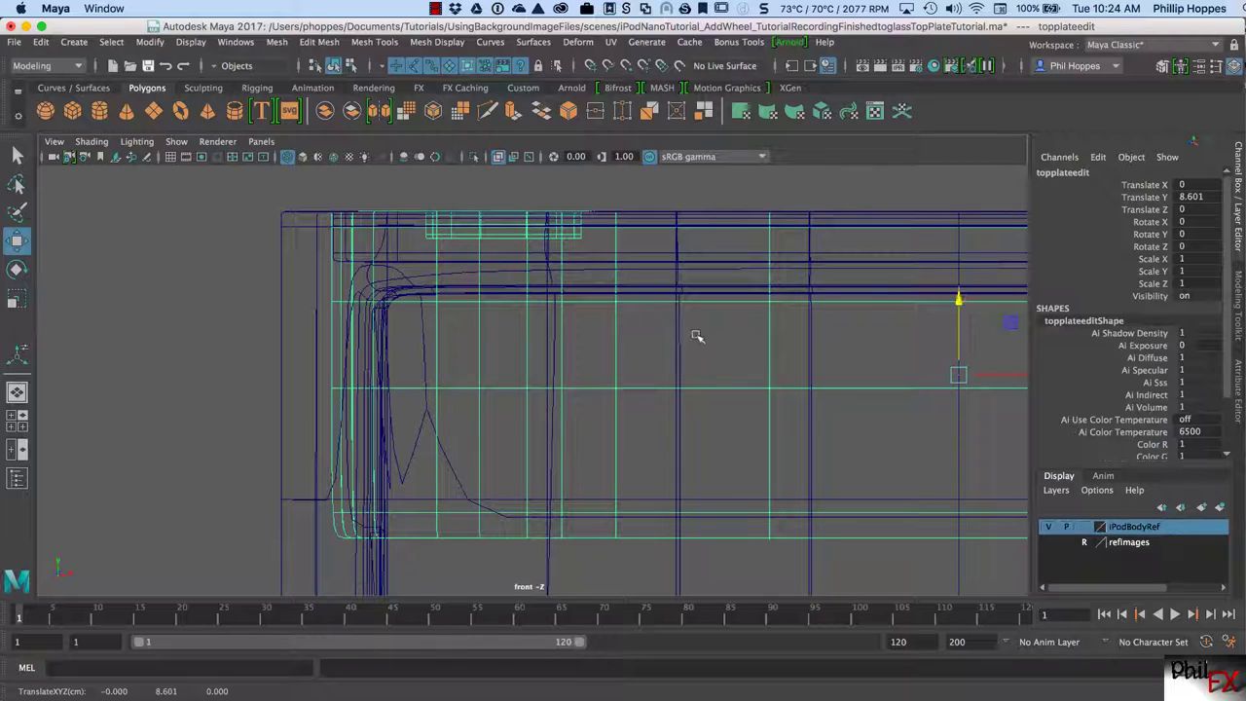
middle_click_drag(711, 334, 395, 368, "alt")
scroll(613, 350, "down", 5)
scroll(521, 371, "up", 4)
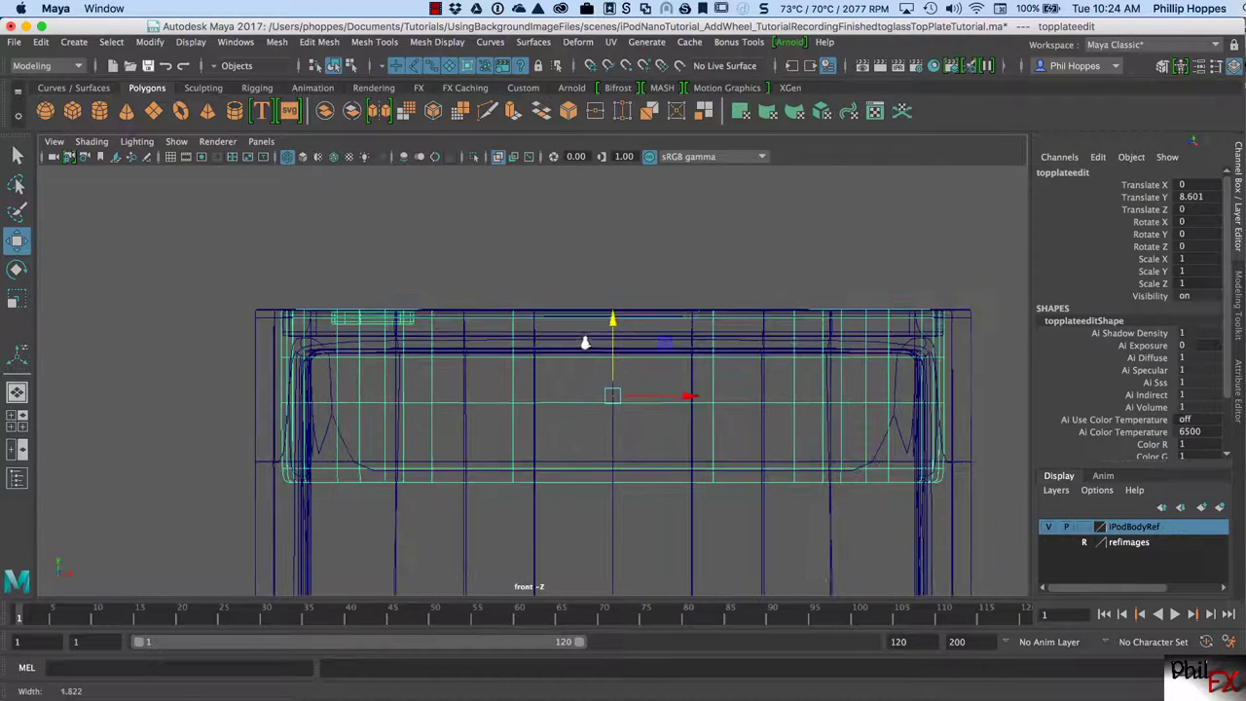
scroll(472, 381, "up", 2)
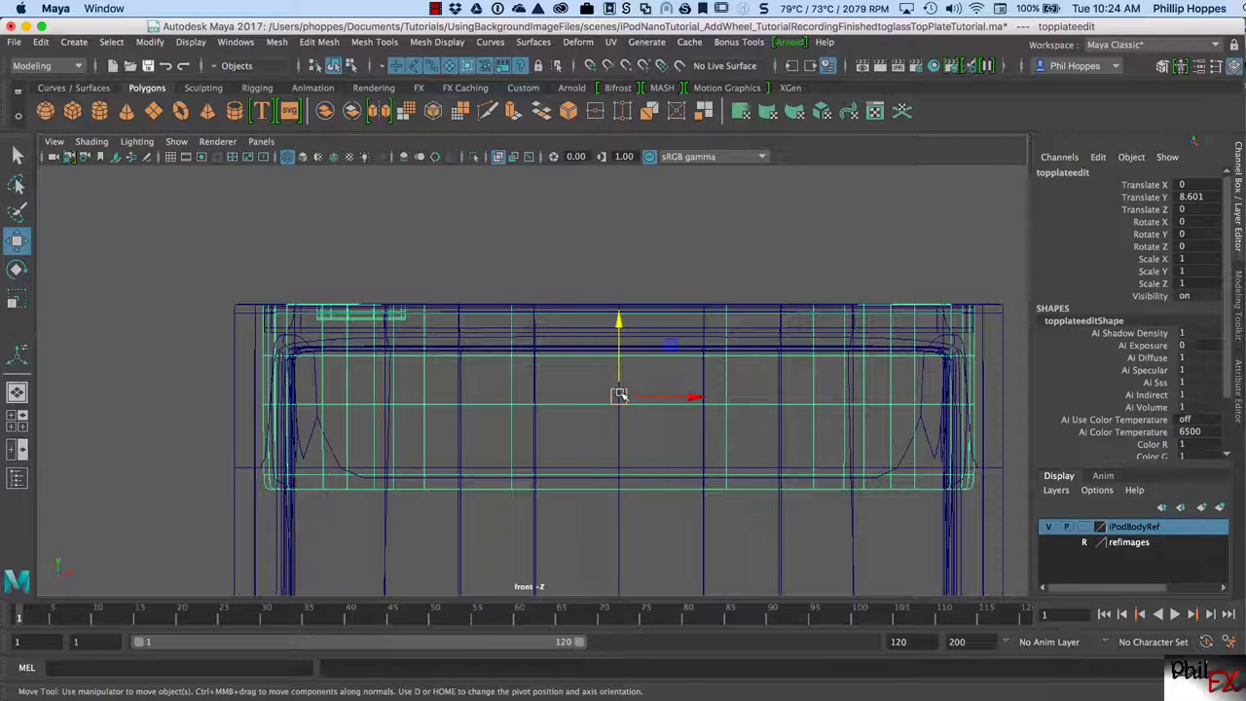
key("space")
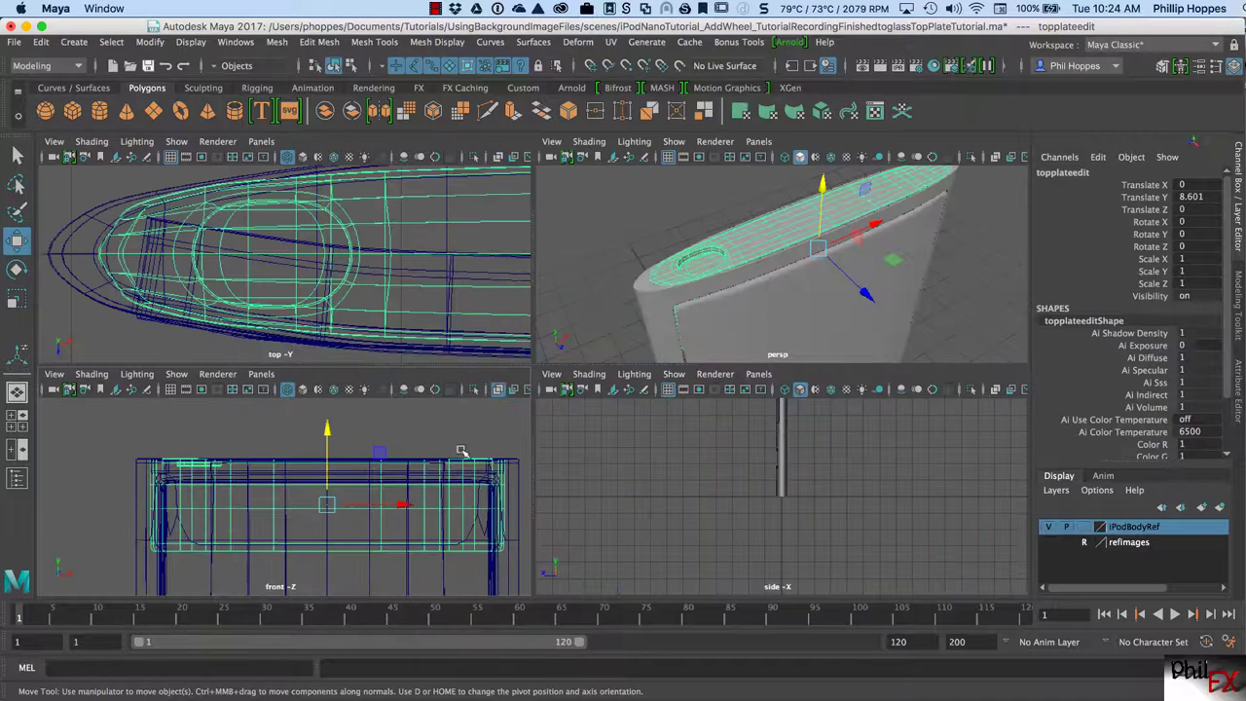
key("space")
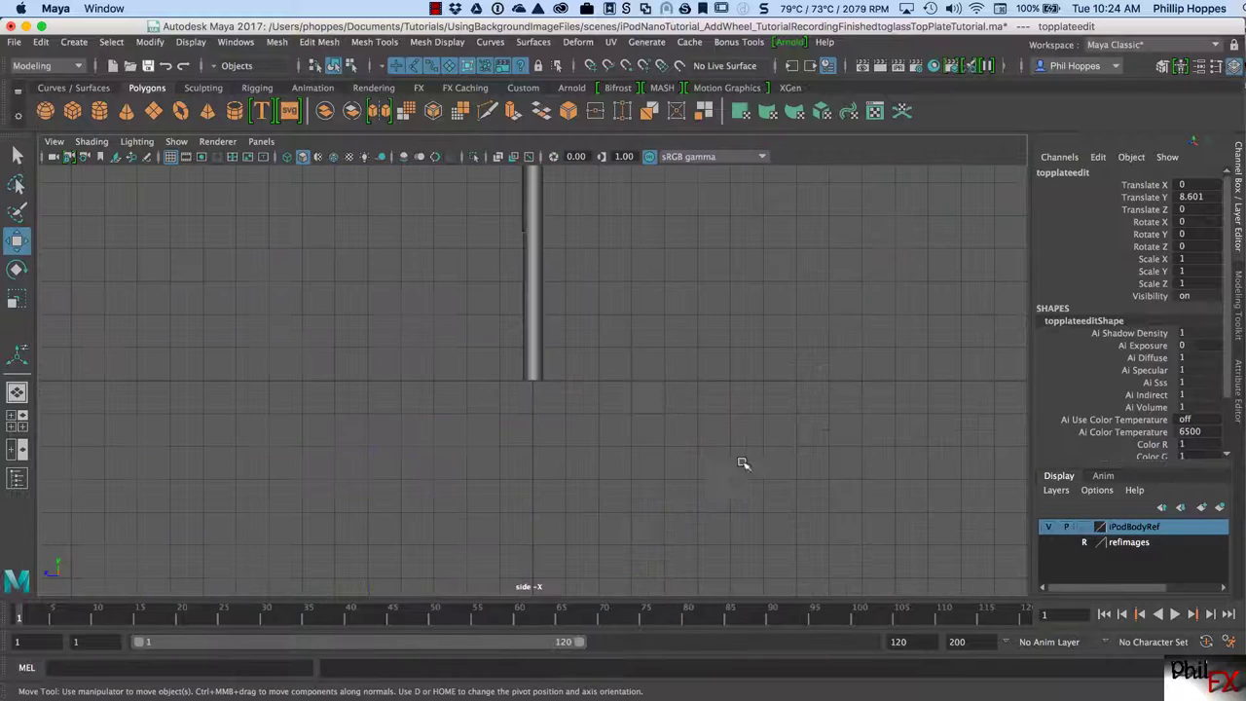
- Frame the model in the side view and switch to wireframe display
key("f")
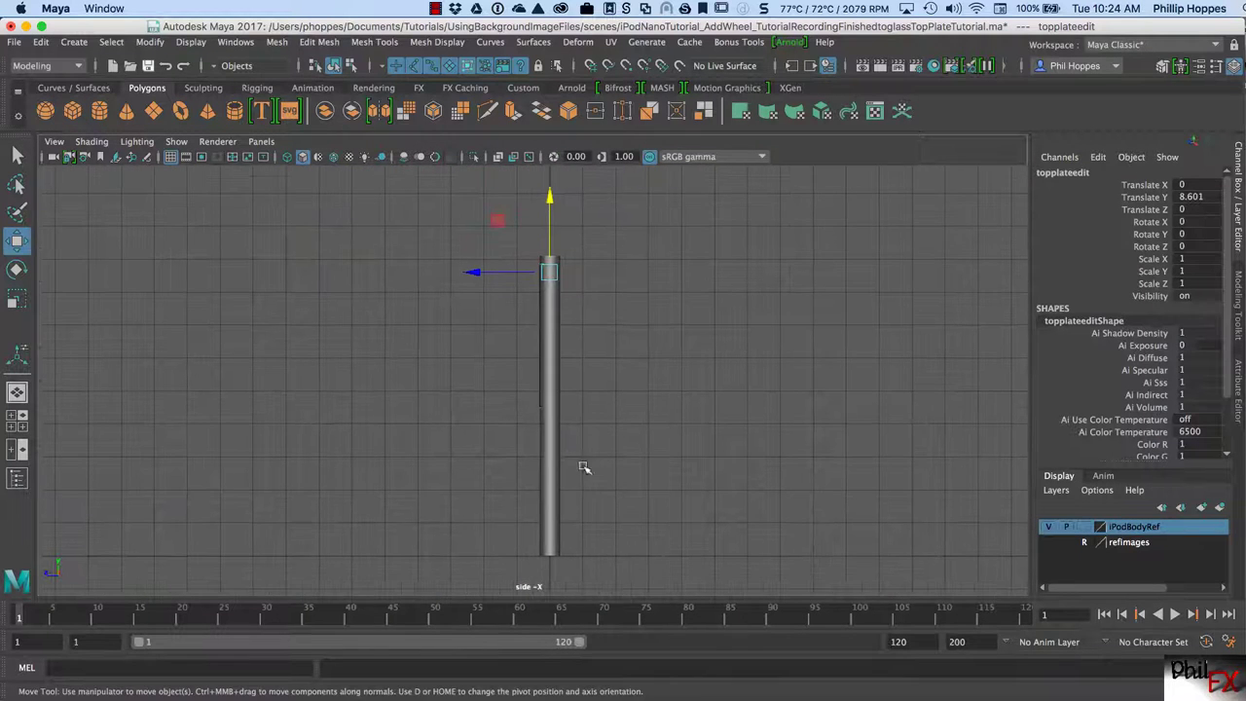
scroll(613, 447, "up", 1)
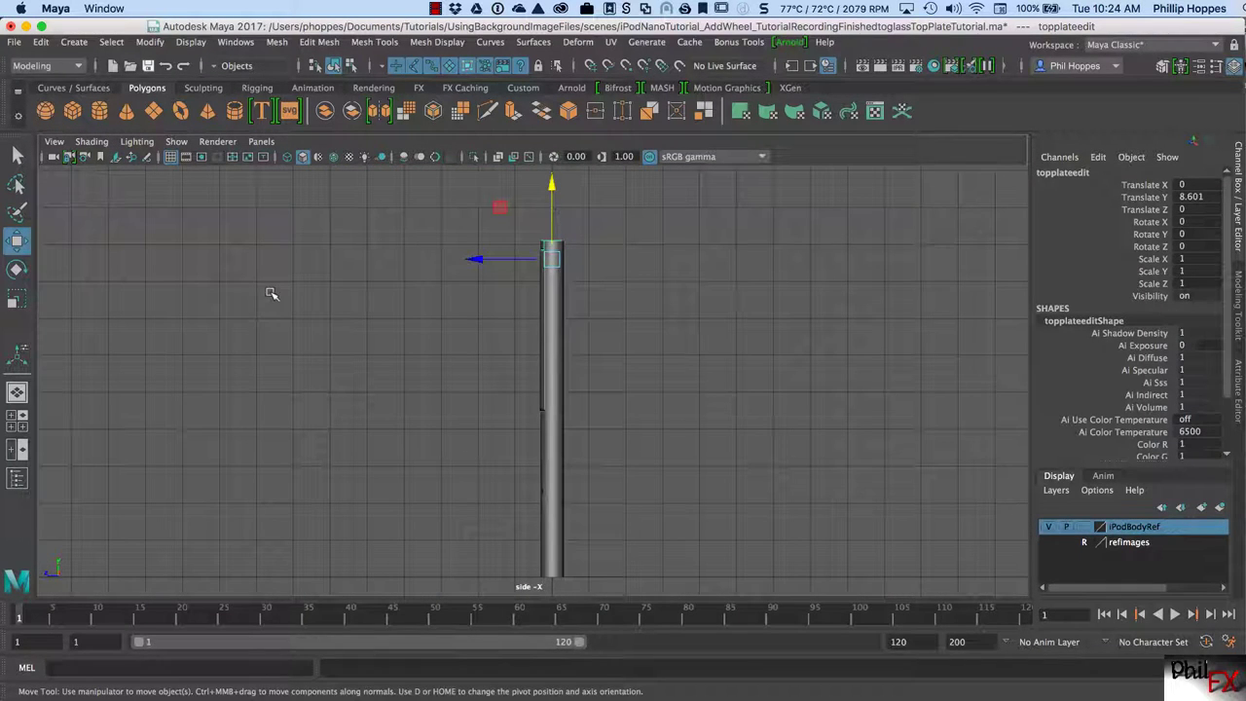
key("4")
scroll(708, 350, "up", 2)
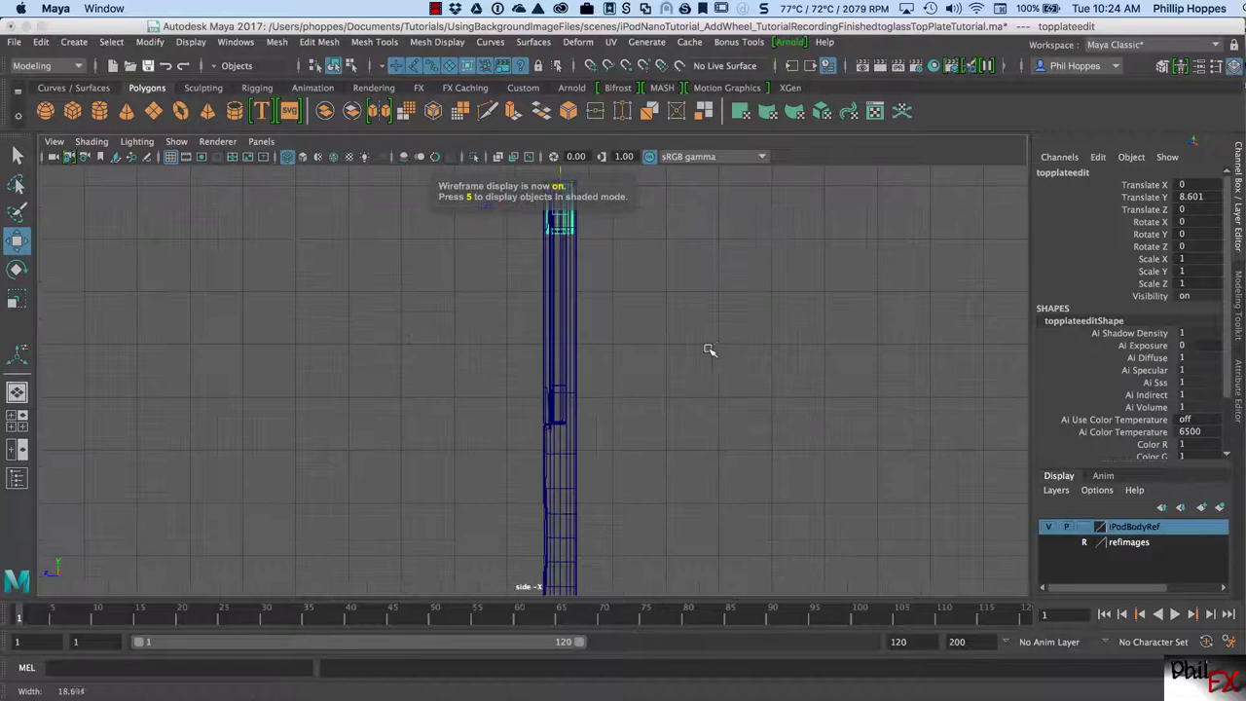
middle_click_drag(612, 383, 609, 473, "alt")
scroll(702, 398, "up", 2)
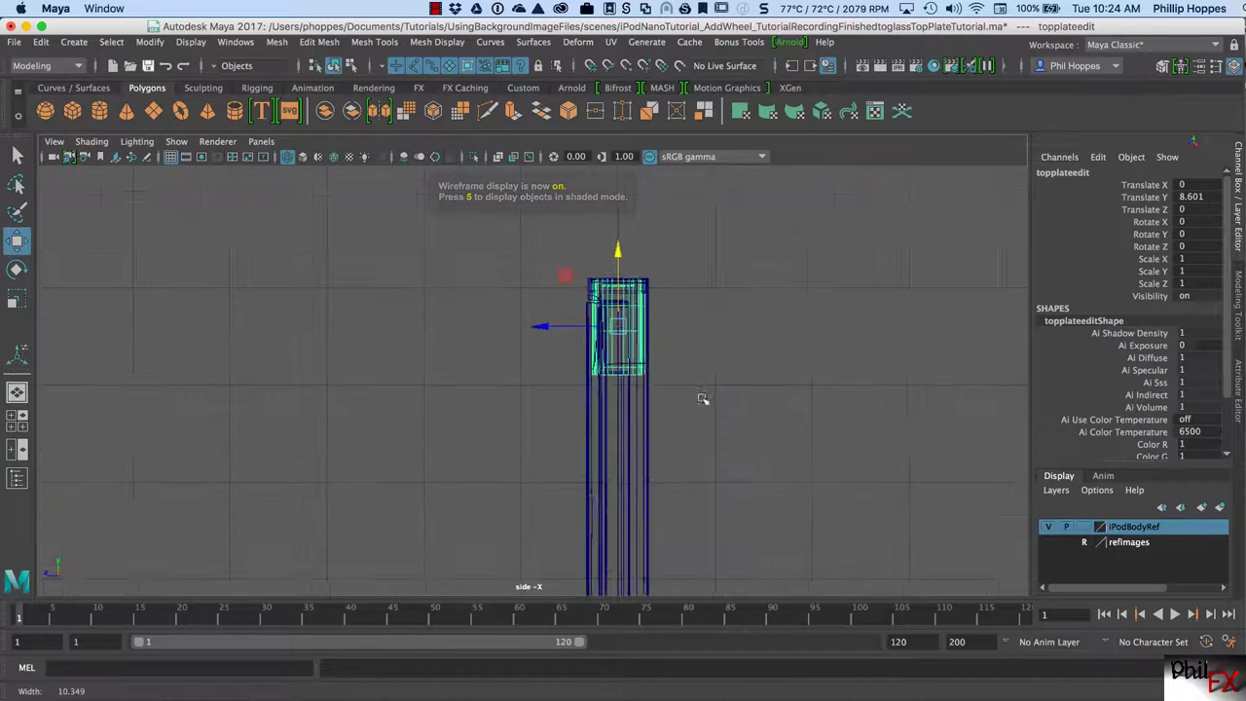
scroll(701, 398, "up", 2)
scroll(711, 412, "up", 2)
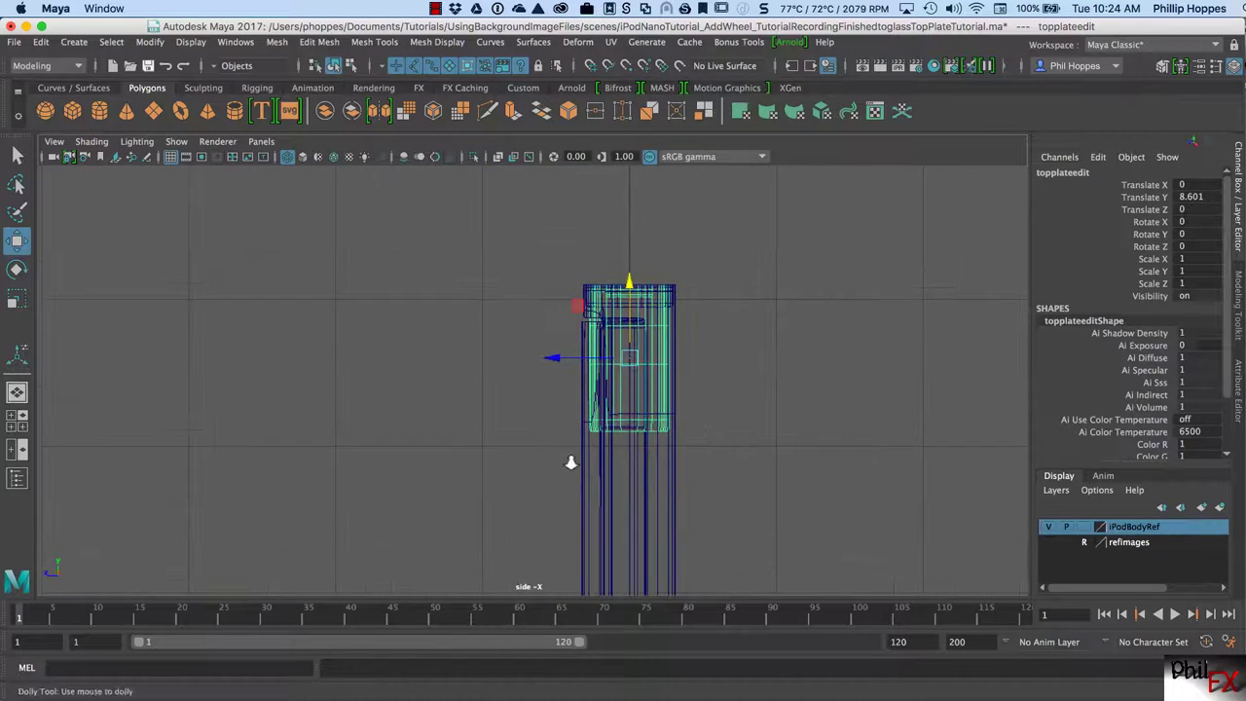
scroll(571, 462, "up", 1)
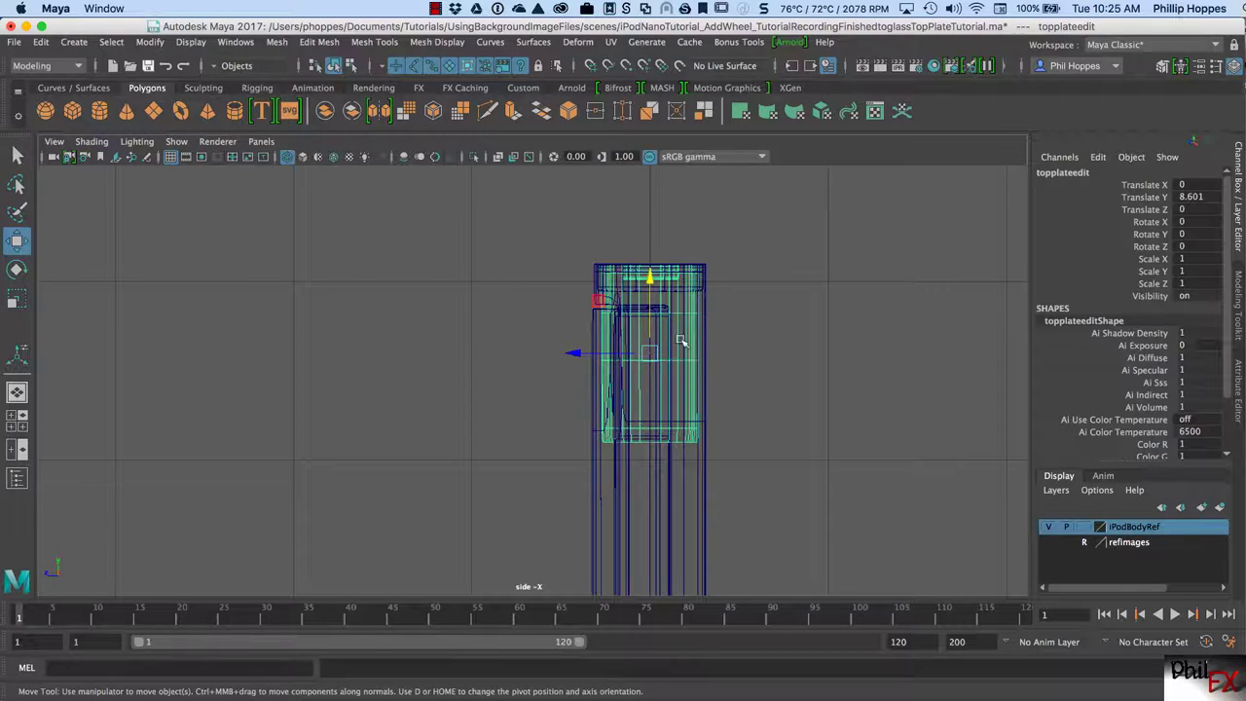
- Zoom in on the top plate and turn off its smooth preview to show the low-res cage
right_click_drag(686, 342, 769, 340, "alt")
middle_click_drag(589, 370, 627, 359, "alt")
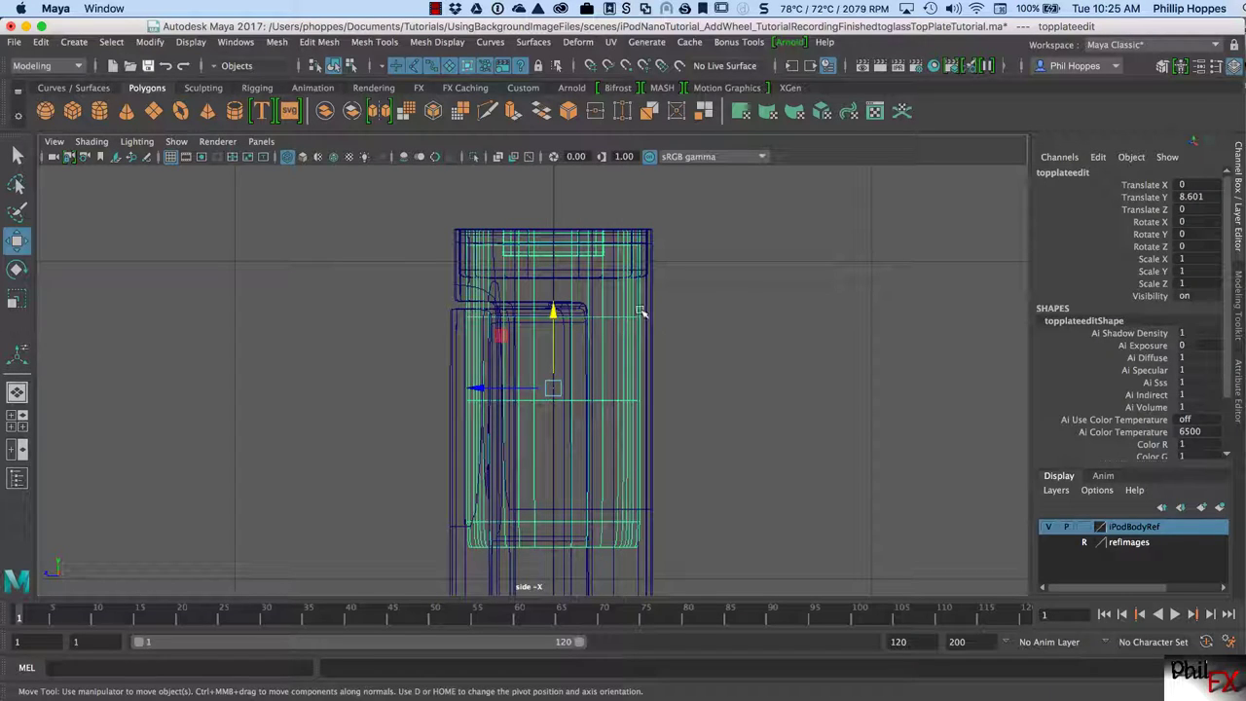
key("1")
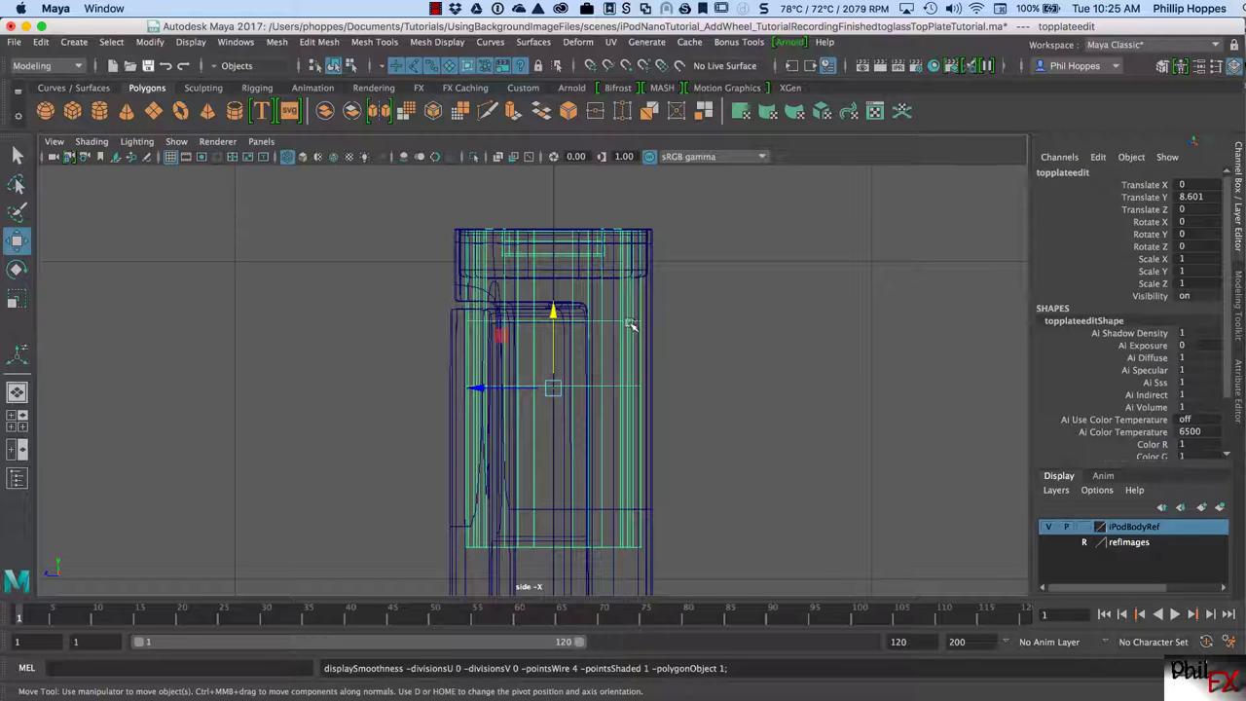
- Switch the top plate to Vertex mode and turn off Camera-based selection in the Select Tool settings
right_click(630, 323)
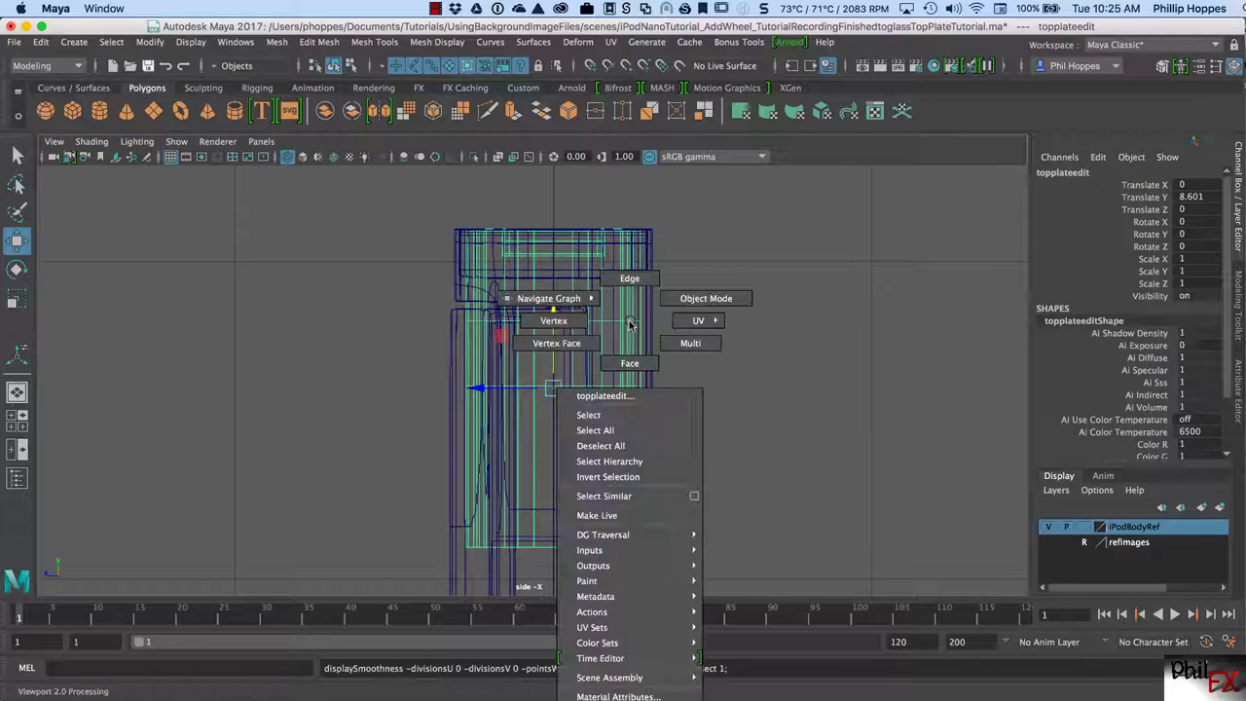
left_click(554, 322)
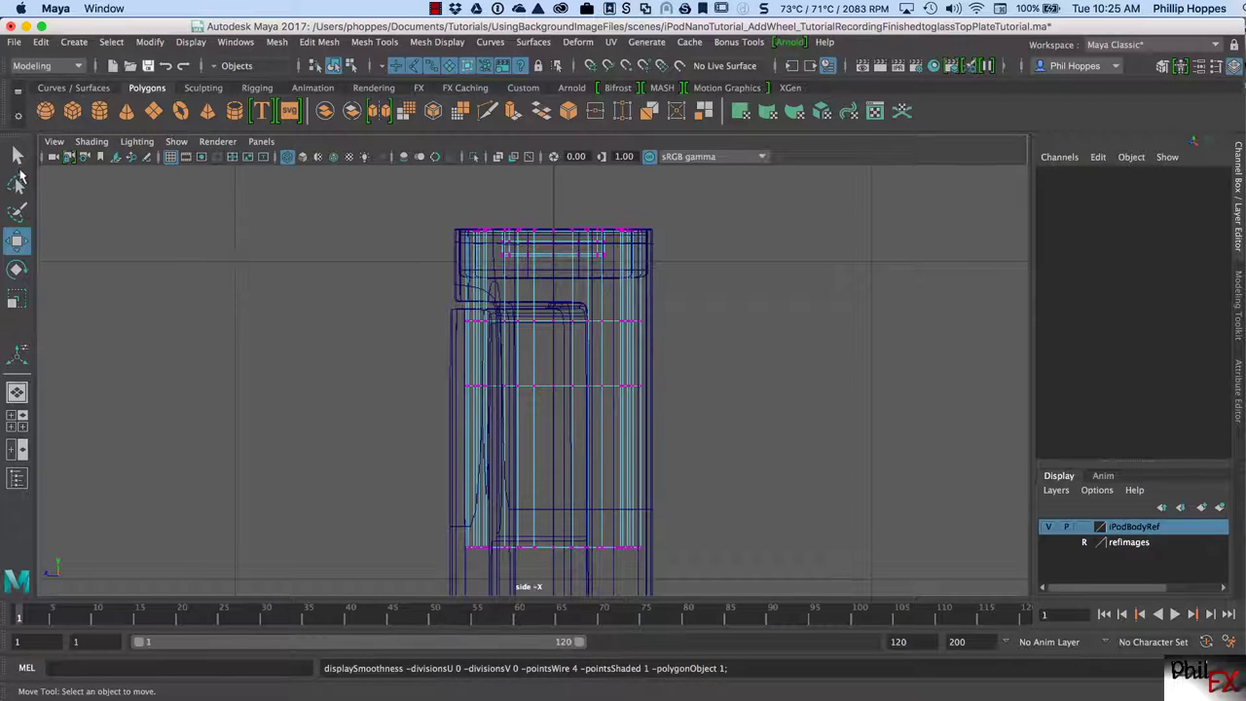
double_click(17, 157)
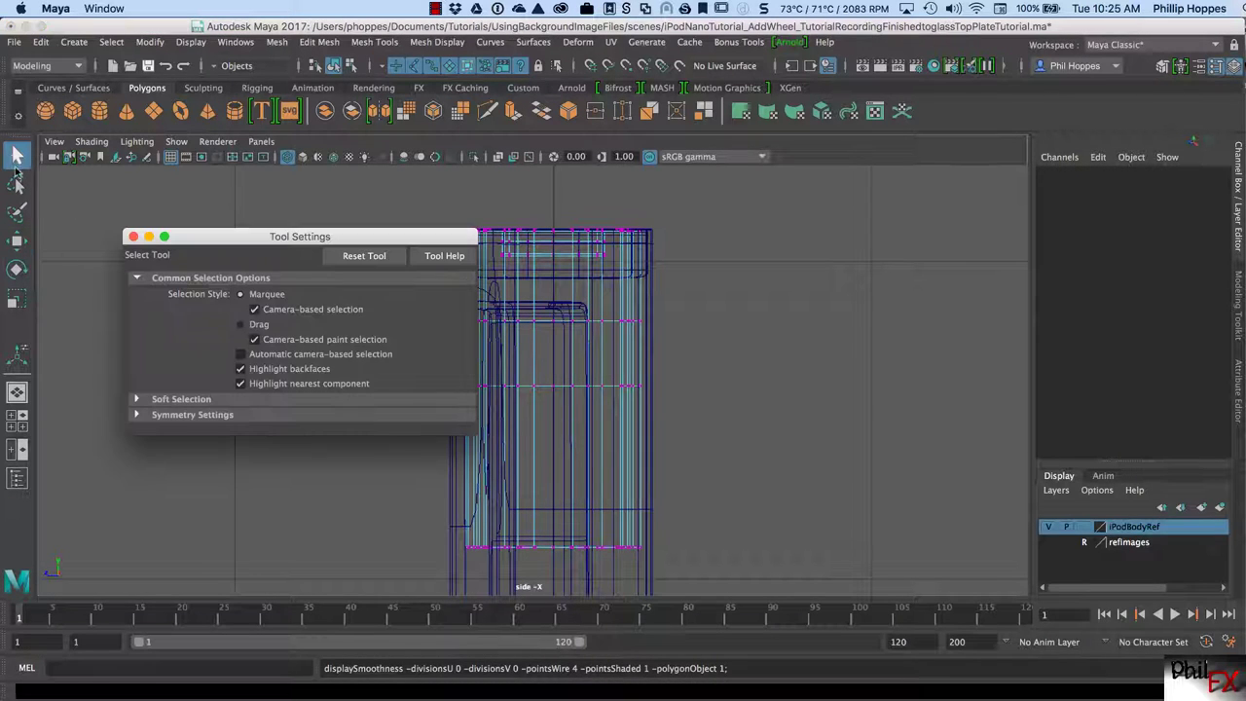
left_click(269, 310)
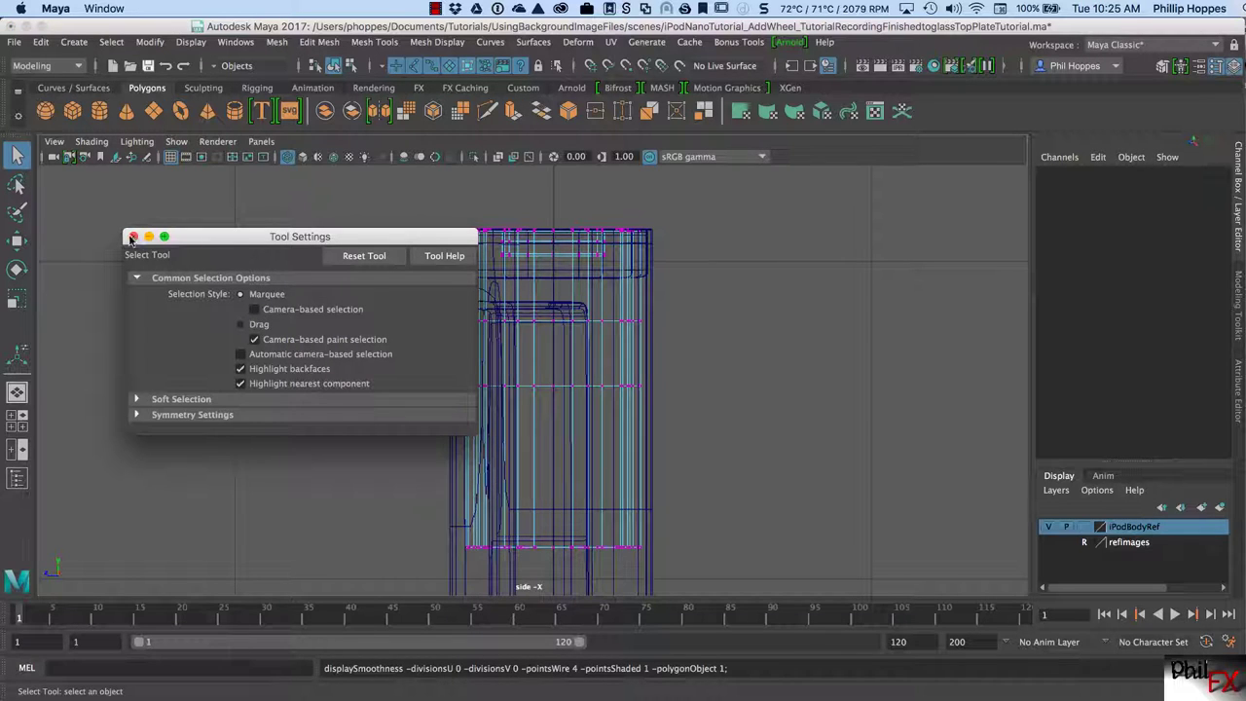
left_click(135, 415)
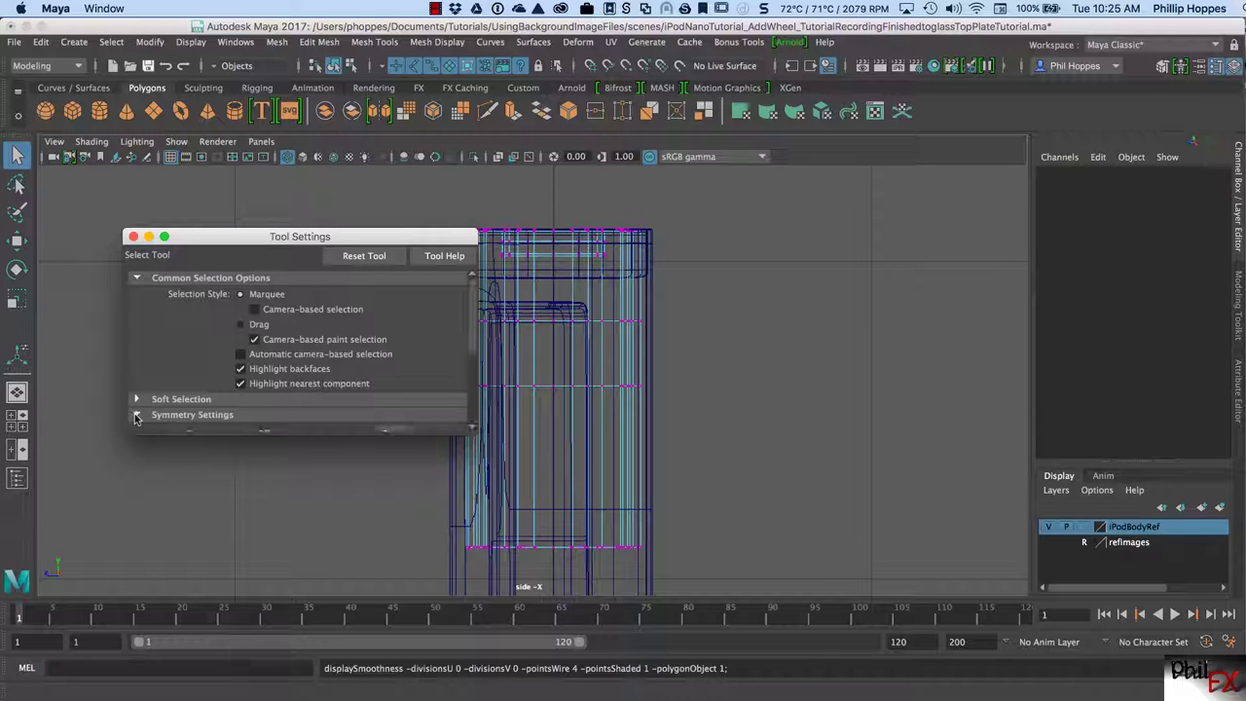
left_click_drag(450, 434, 450, 504)
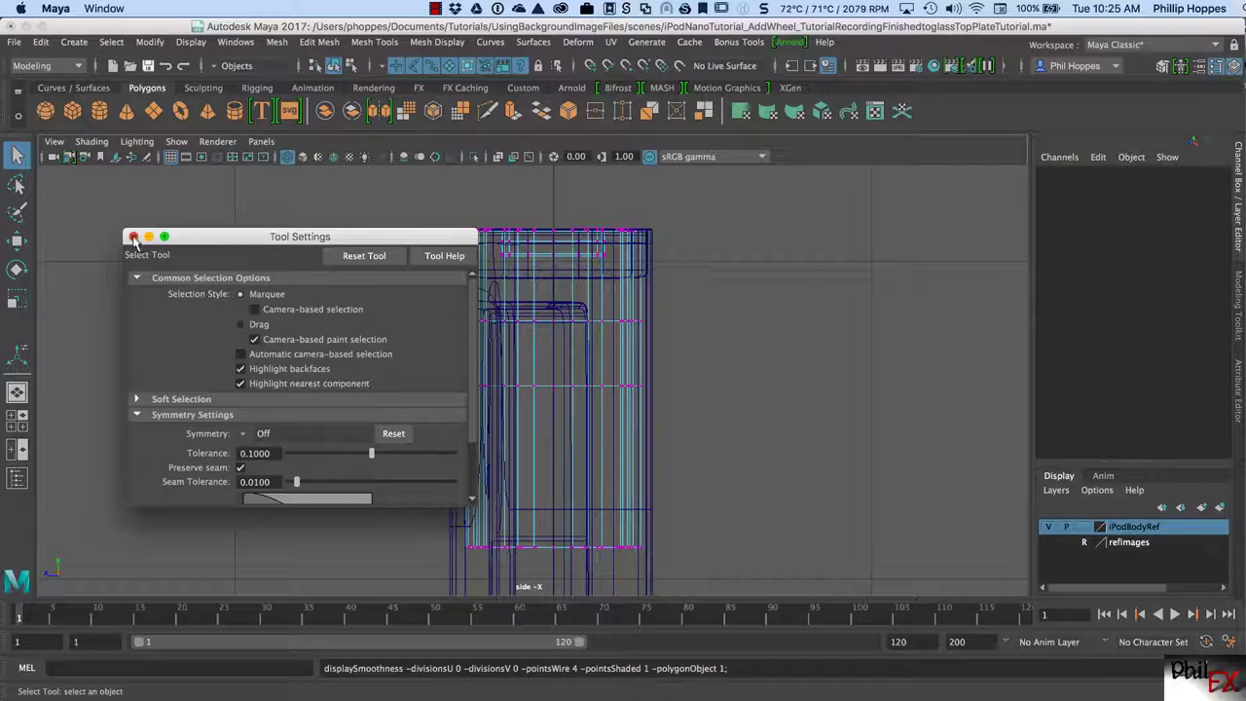
left_click(134, 237)
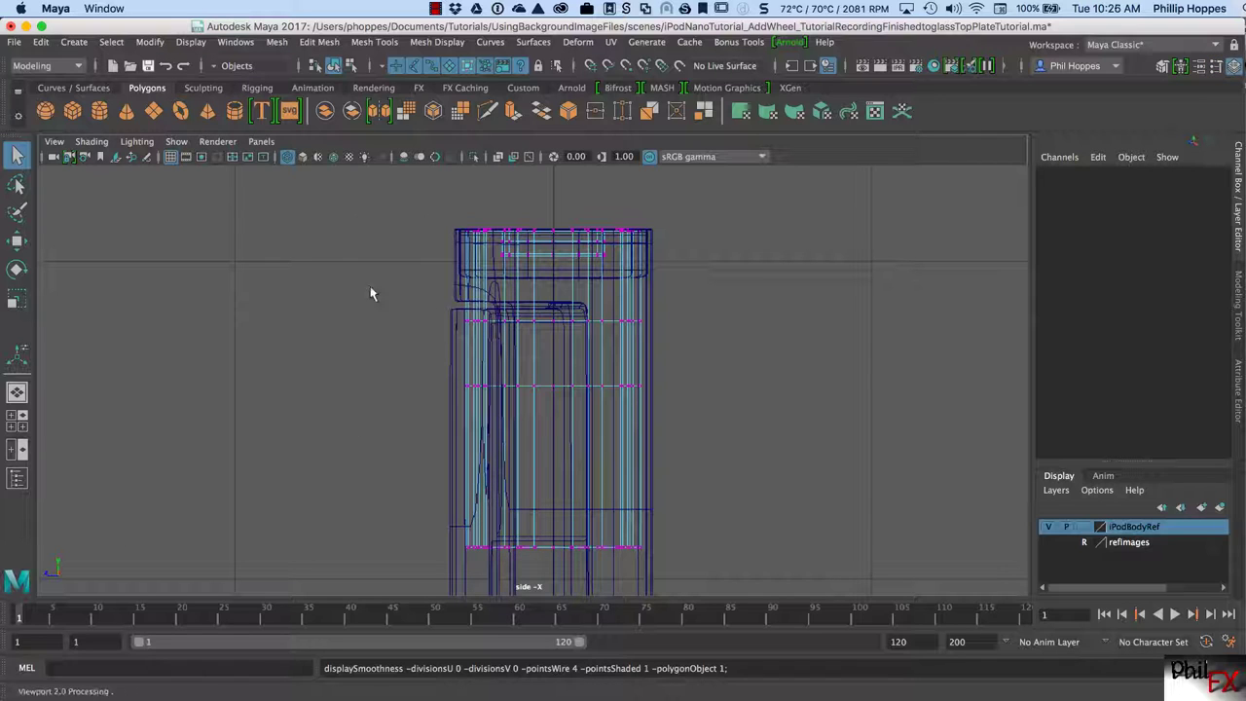
- Select three horizontal vertex rows in turn, raise each with the Move tool, then deselect
left_click_drag(345, 276, 710, 366)
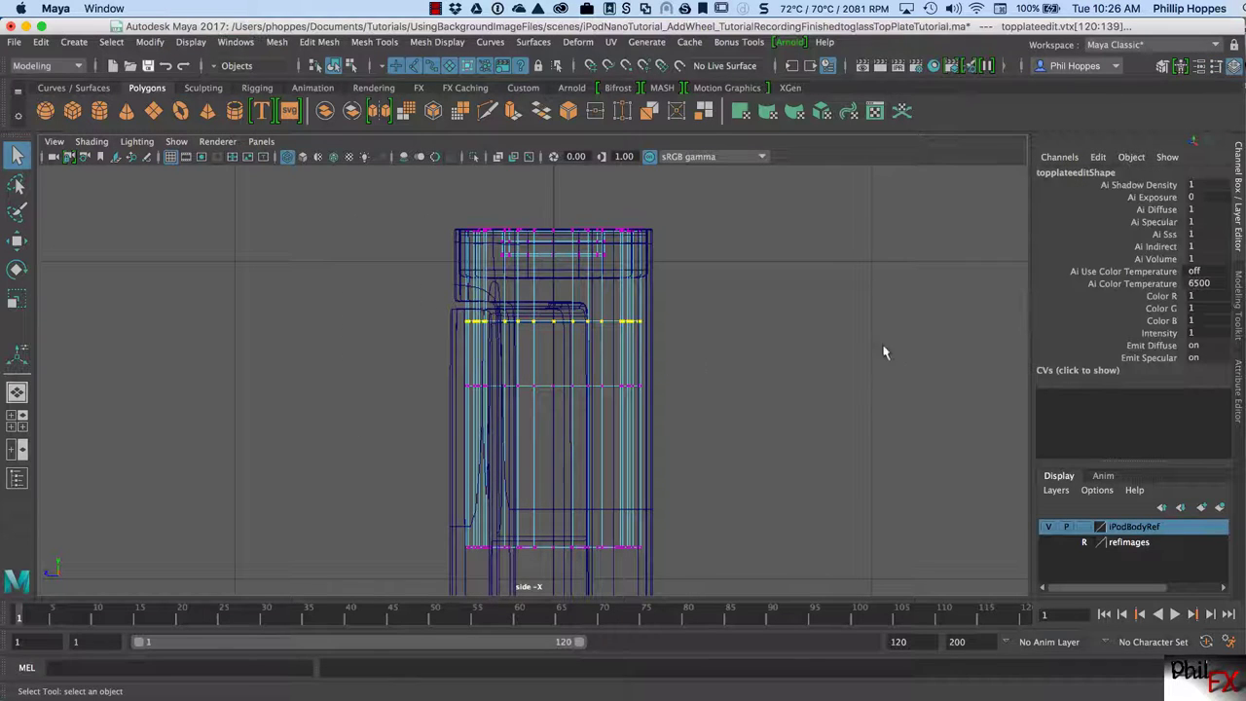
key("w")
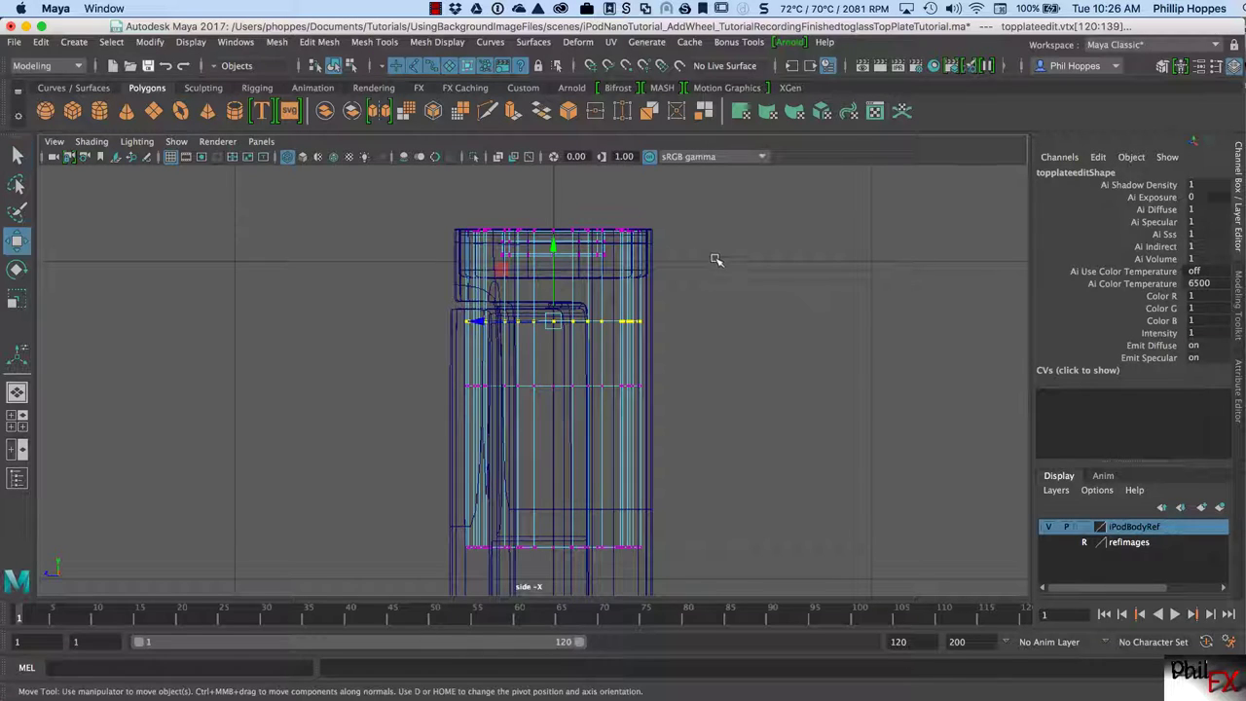
left_click_drag(553, 246, 551, 193)
left_click_drag(394, 372, 779, 426)
left_click_drag(554, 307, 565, 207)
left_click_drag(378, 526, 757, 572)
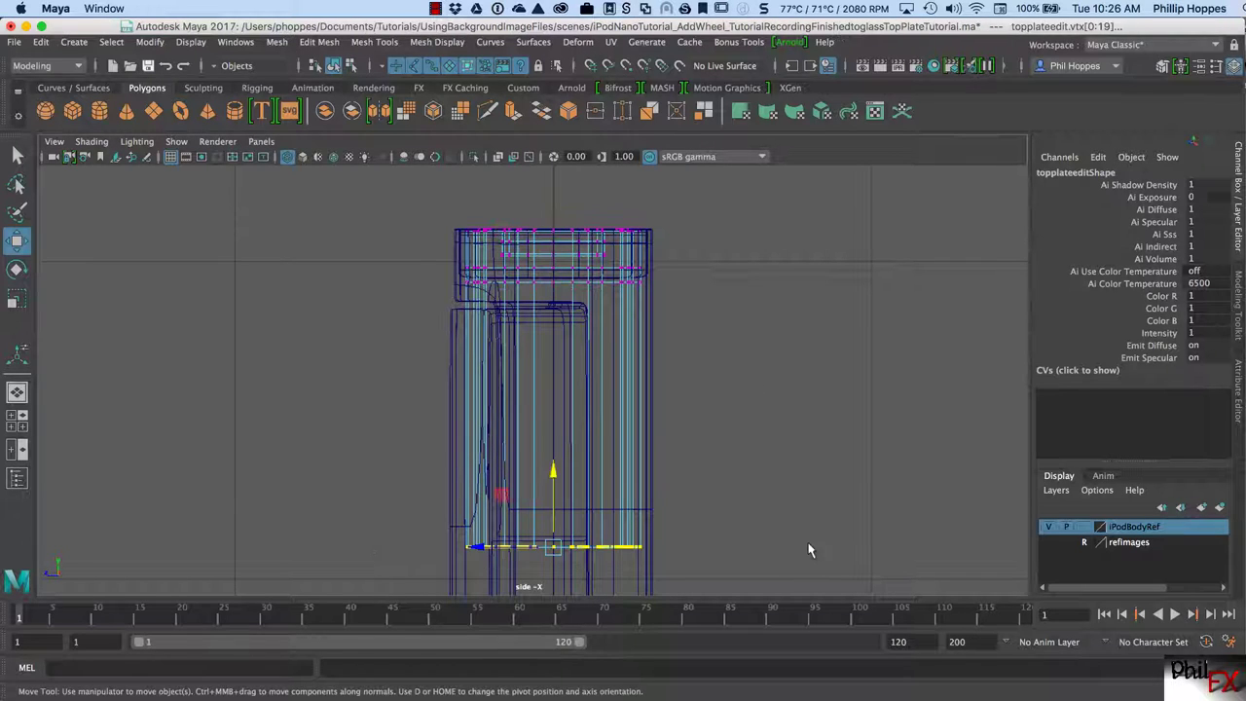
left_click_drag(558, 473, 580, 222)
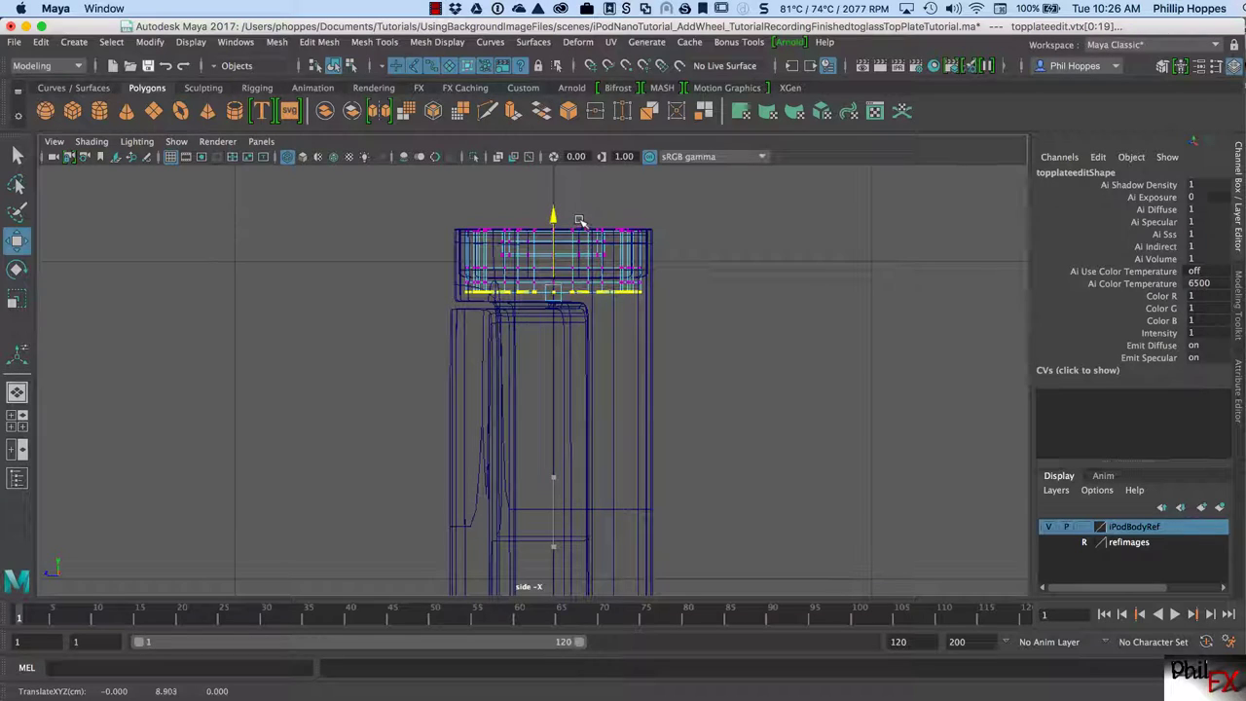
left_click(727, 292)
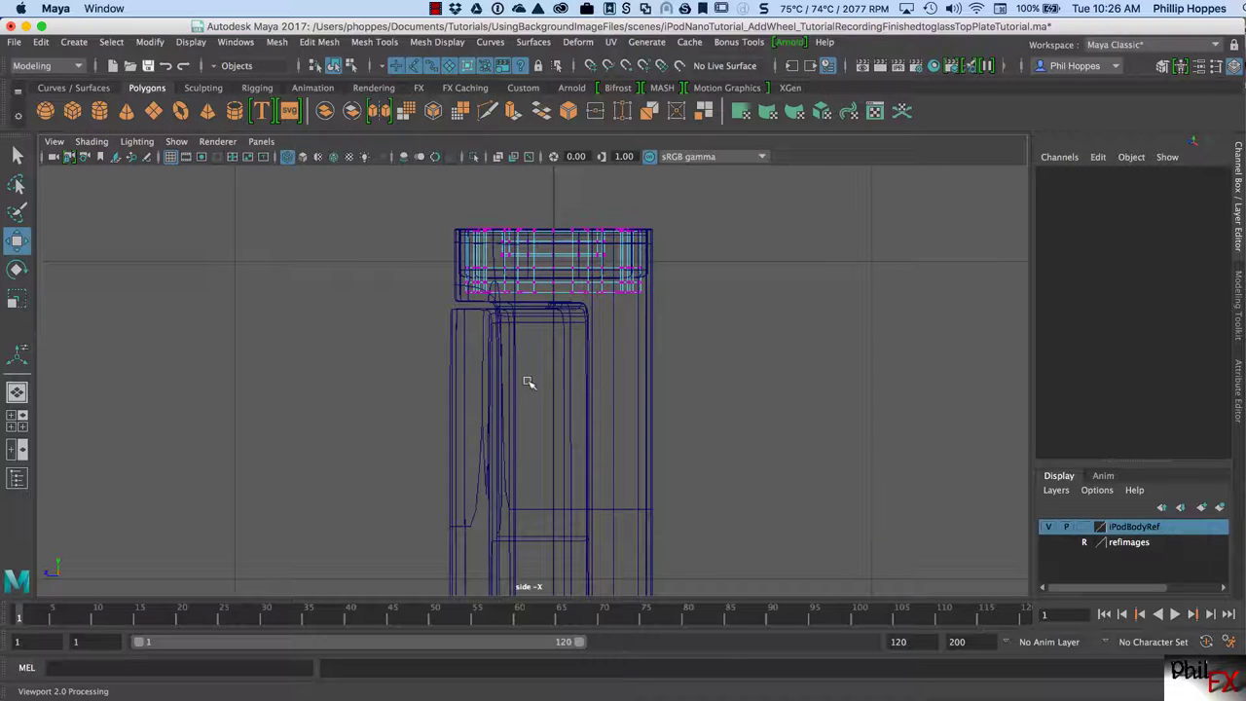
- Frame the plate in side view and raise successive horizontal vertex rows with the Move Y handle
scroll(506, 381, "up", 5)
middle_click_drag(586, 383, 500, 519, "alt")
right_click_drag(500, 520, 842, 475, "alt")
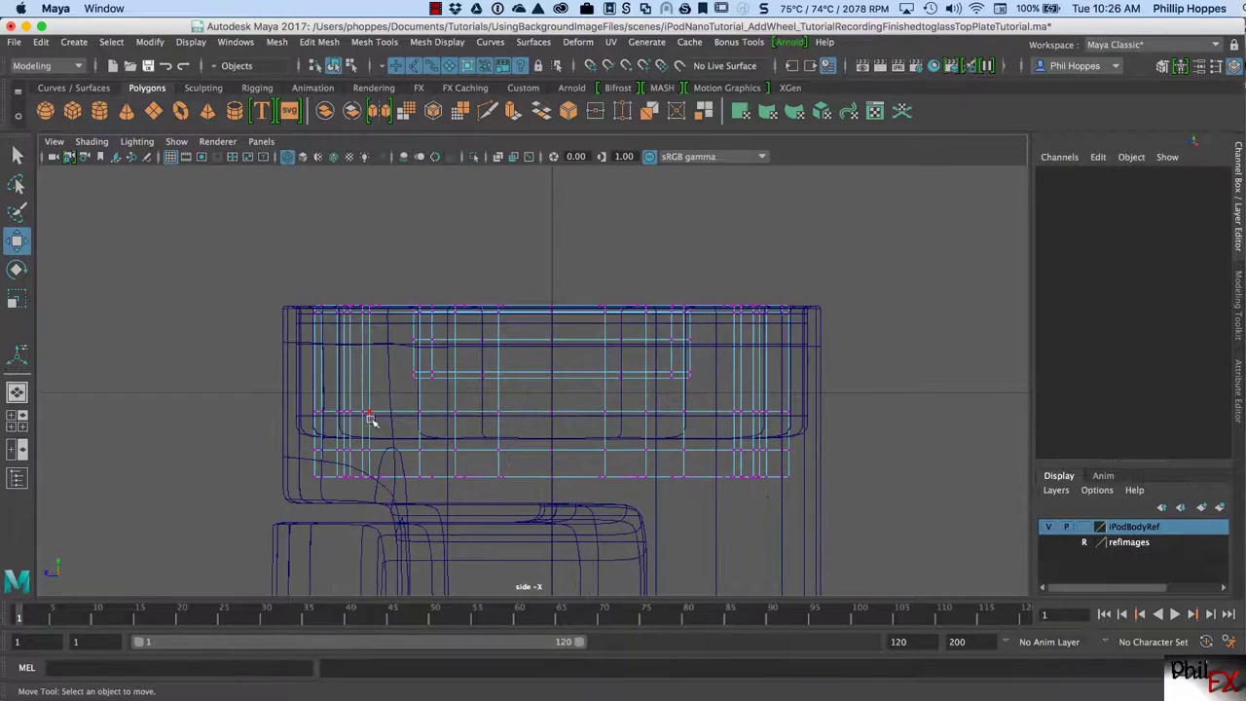
left_click_drag(244, 392, 832, 425)
left_click_drag(550, 333, 550, 320)
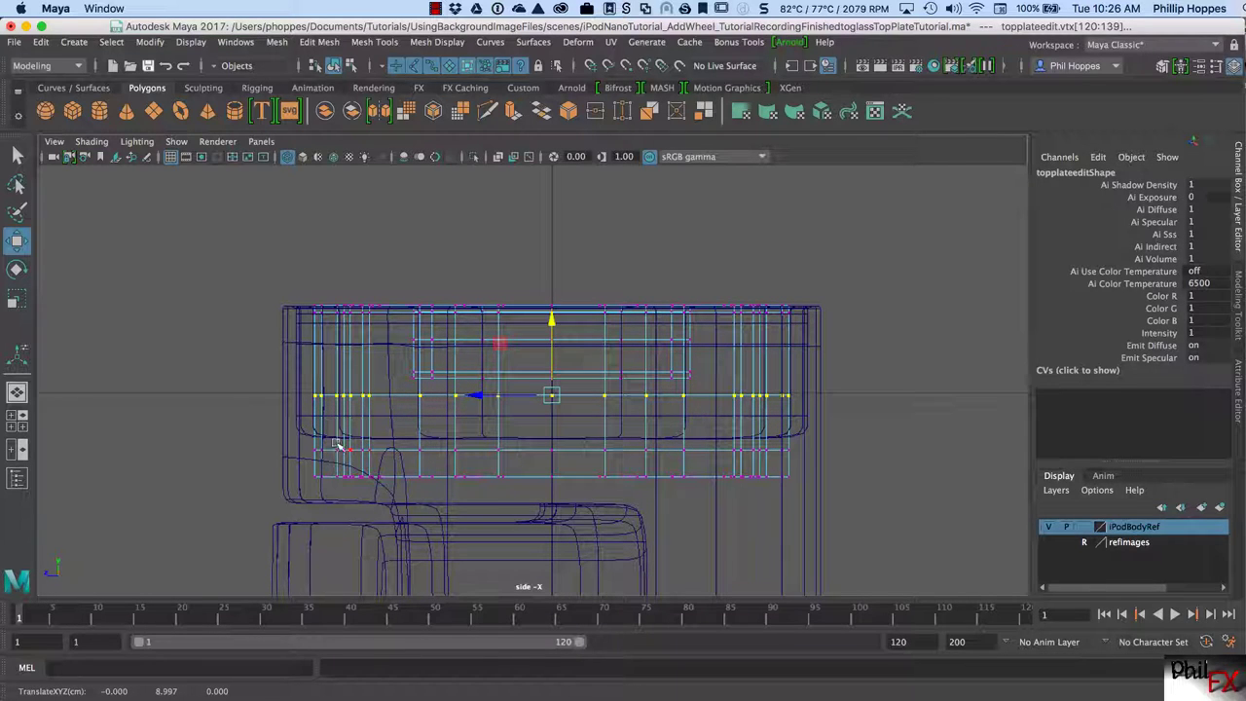
left_click_drag(224, 433, 808, 467)
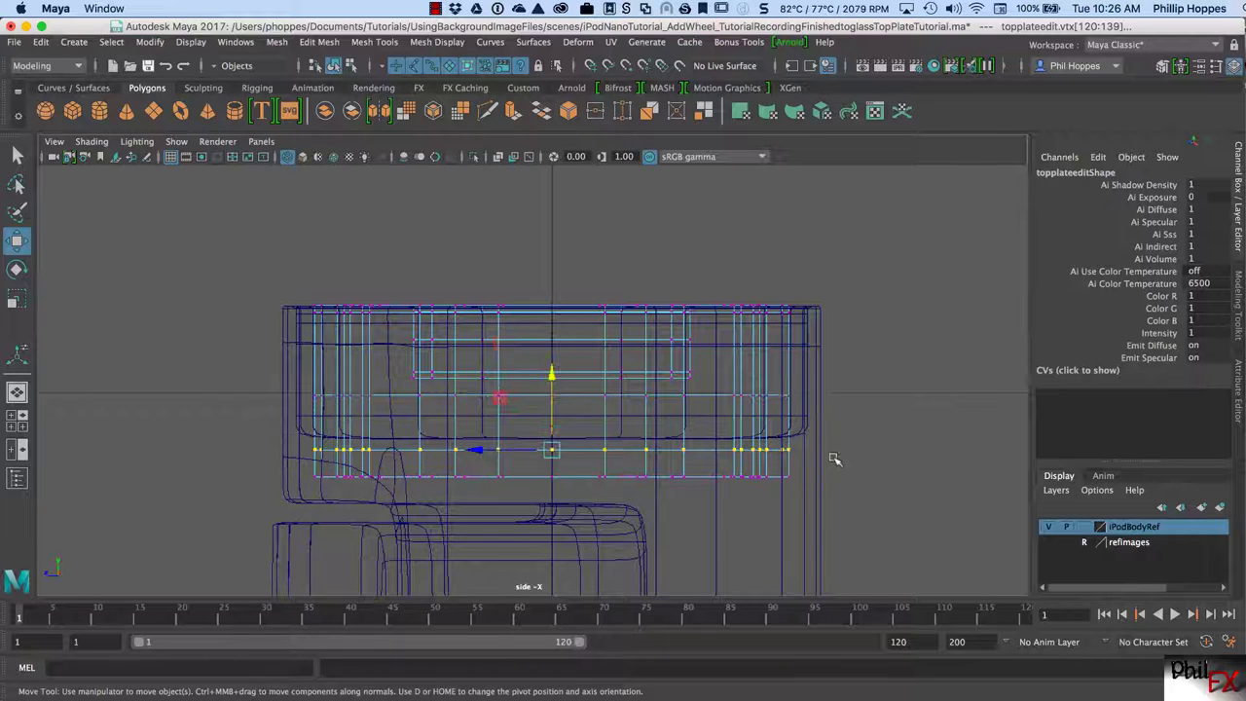
left_click_drag(550, 376, 549, 338)
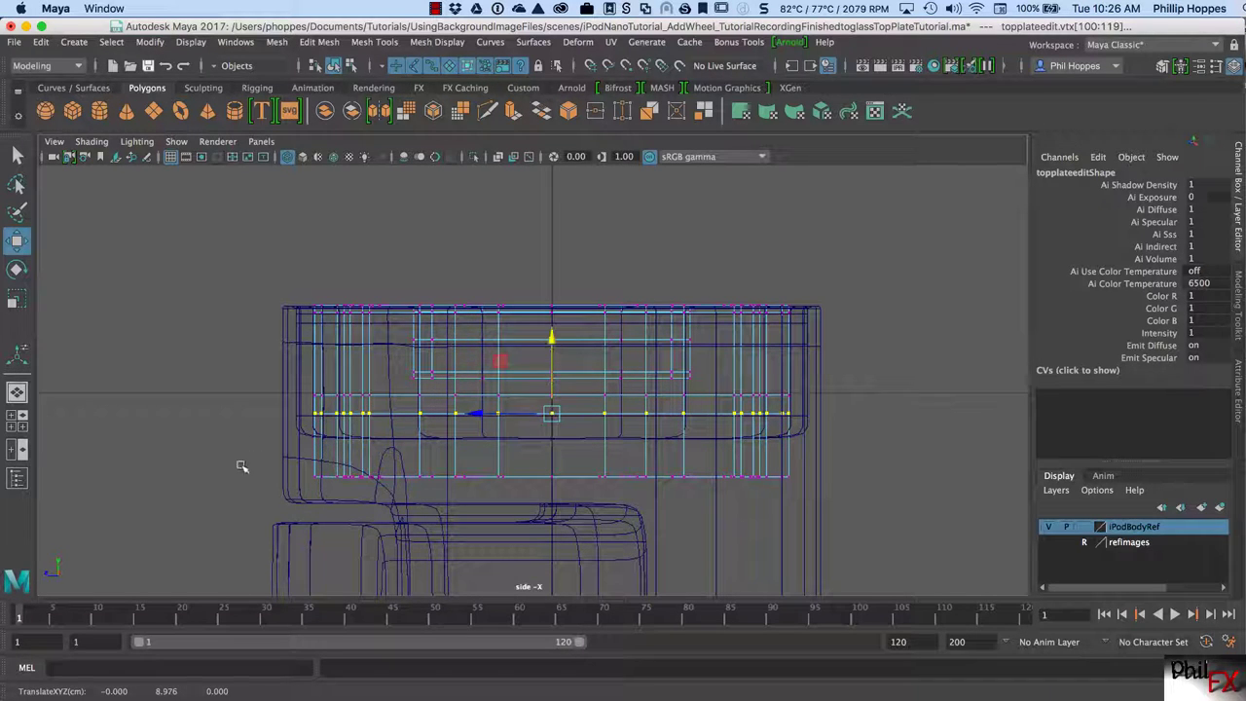
left_click_drag(243, 466, 873, 506)
left_click_drag(564, 401, 555, 349)
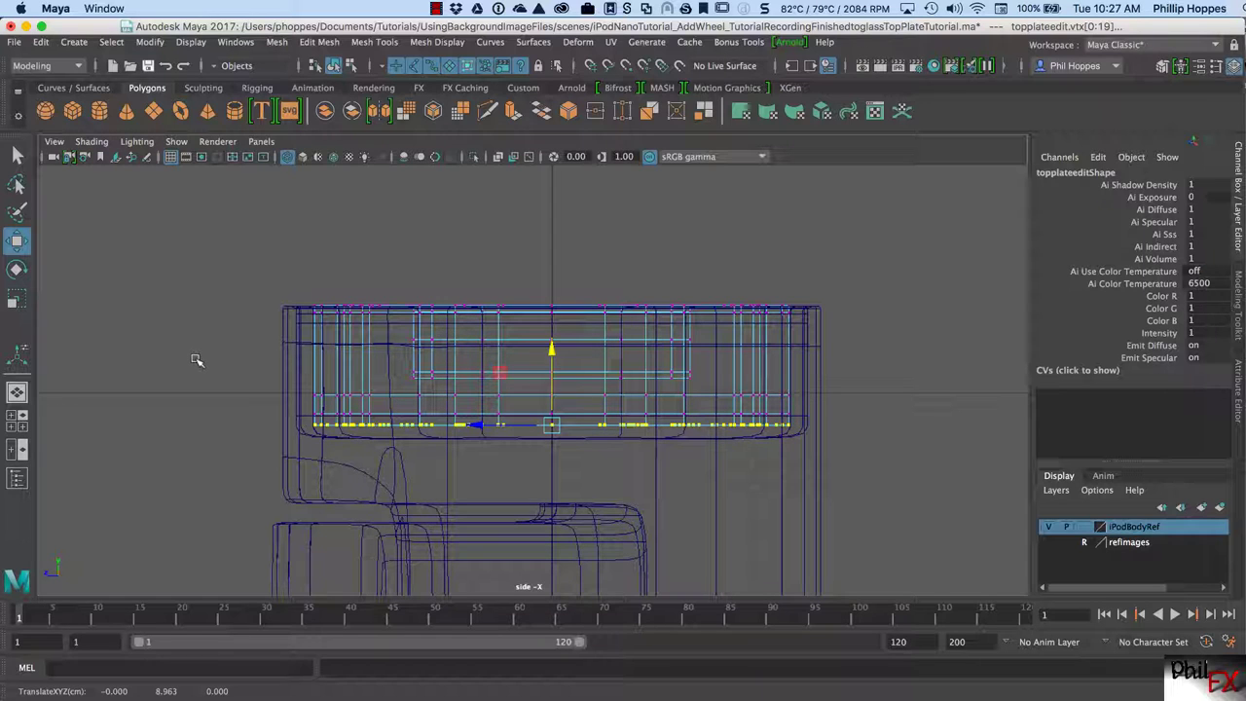
- Deselect the vertices and return to object mode in the four-view layout
left_click(322, 367)
right_click_drag(322, 367, 397, 334)
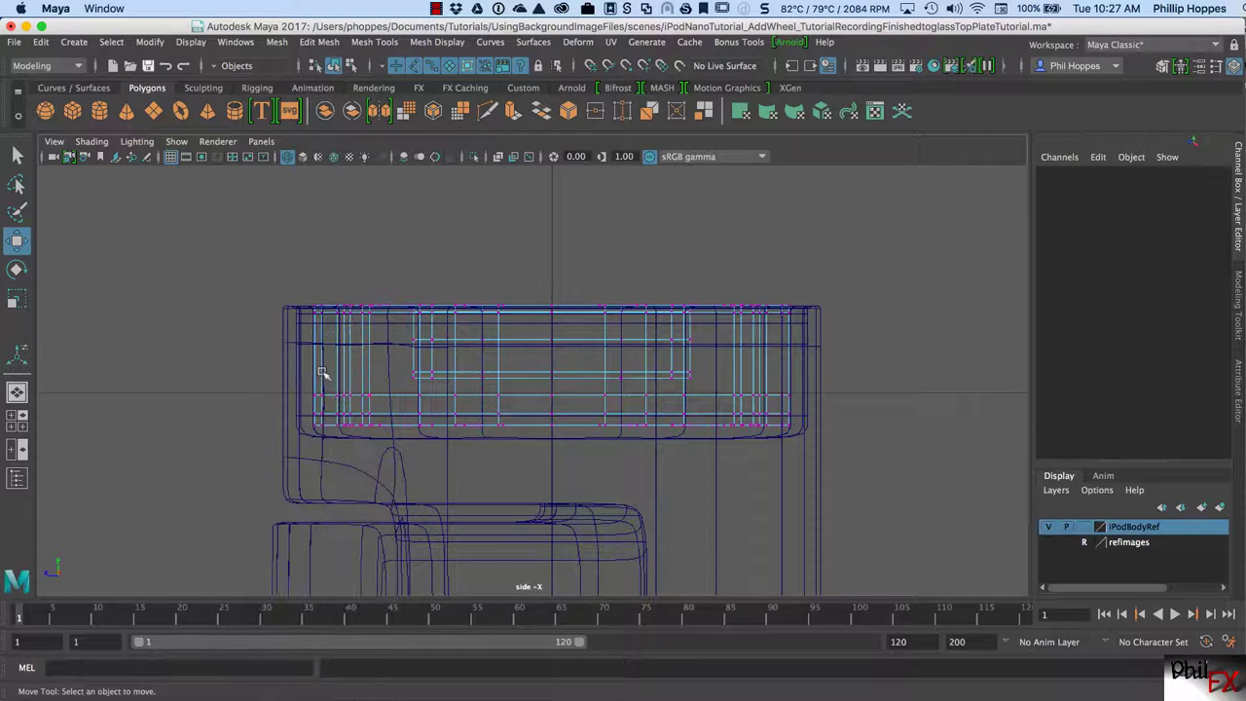
left_click(321, 394)
left_click(17, 155)
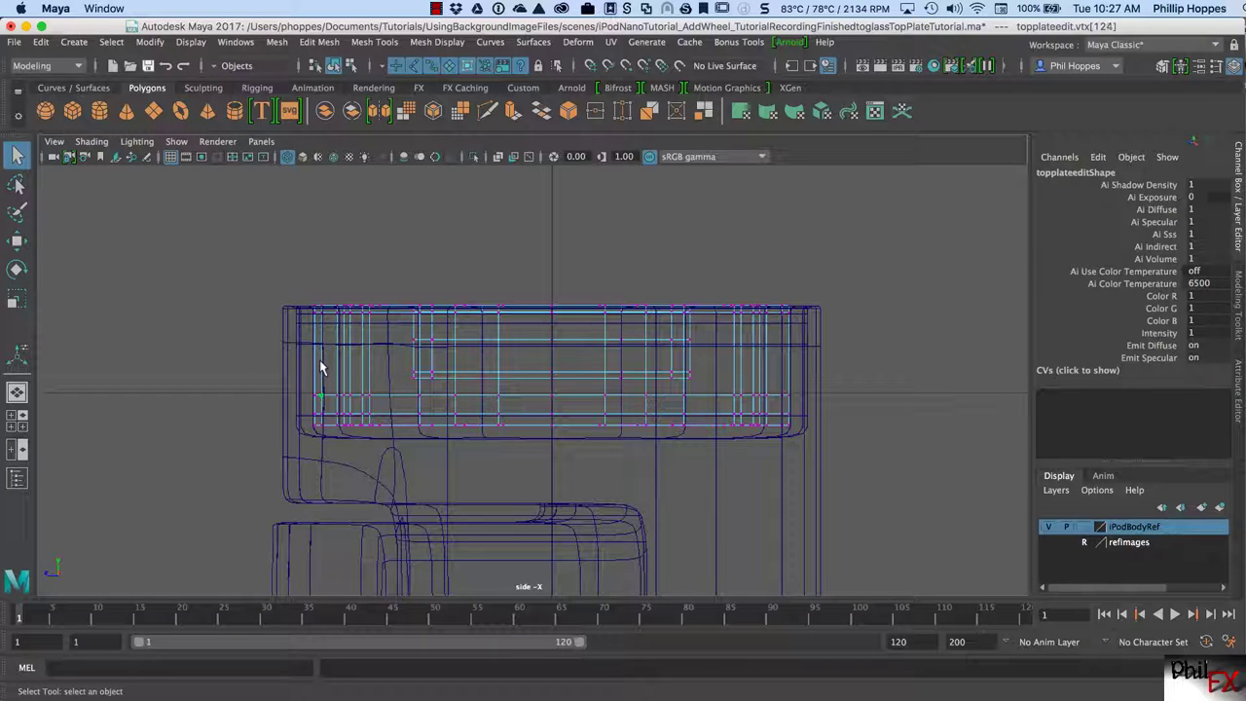
right_click_drag(321, 368, 399, 332)
left_click(274, 261)
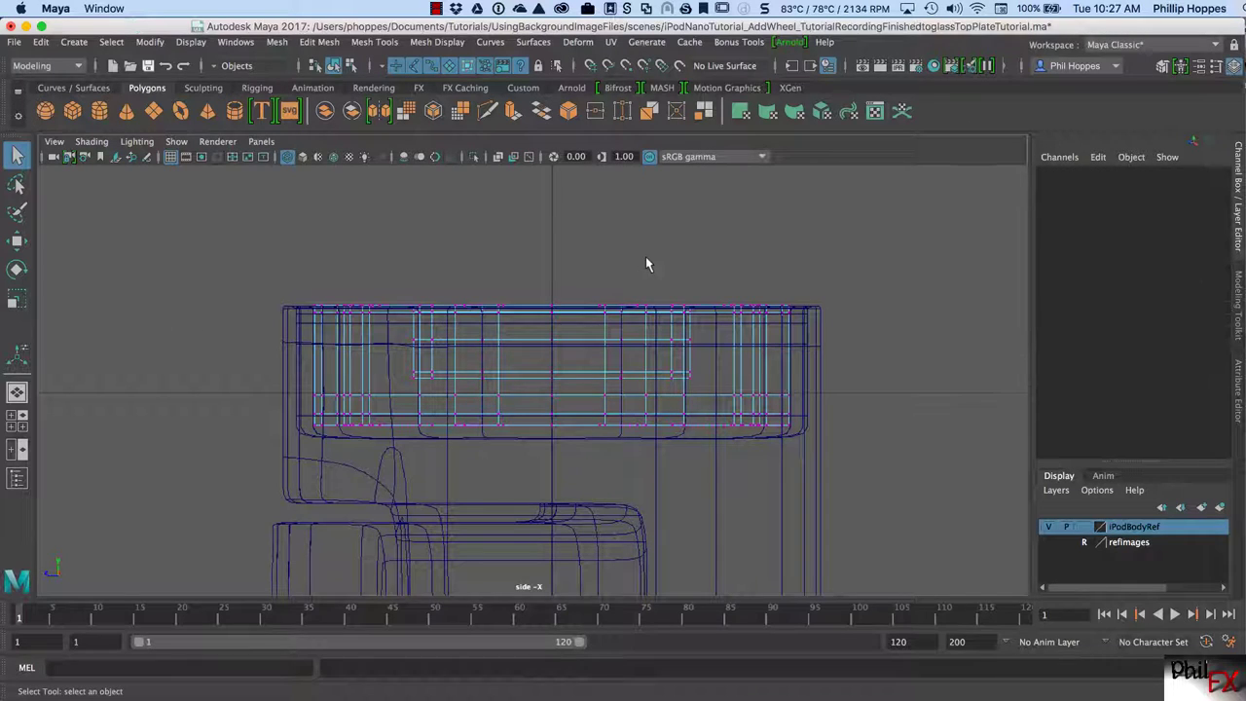
key("space")
right_click_drag(752, 251, 791, 229)
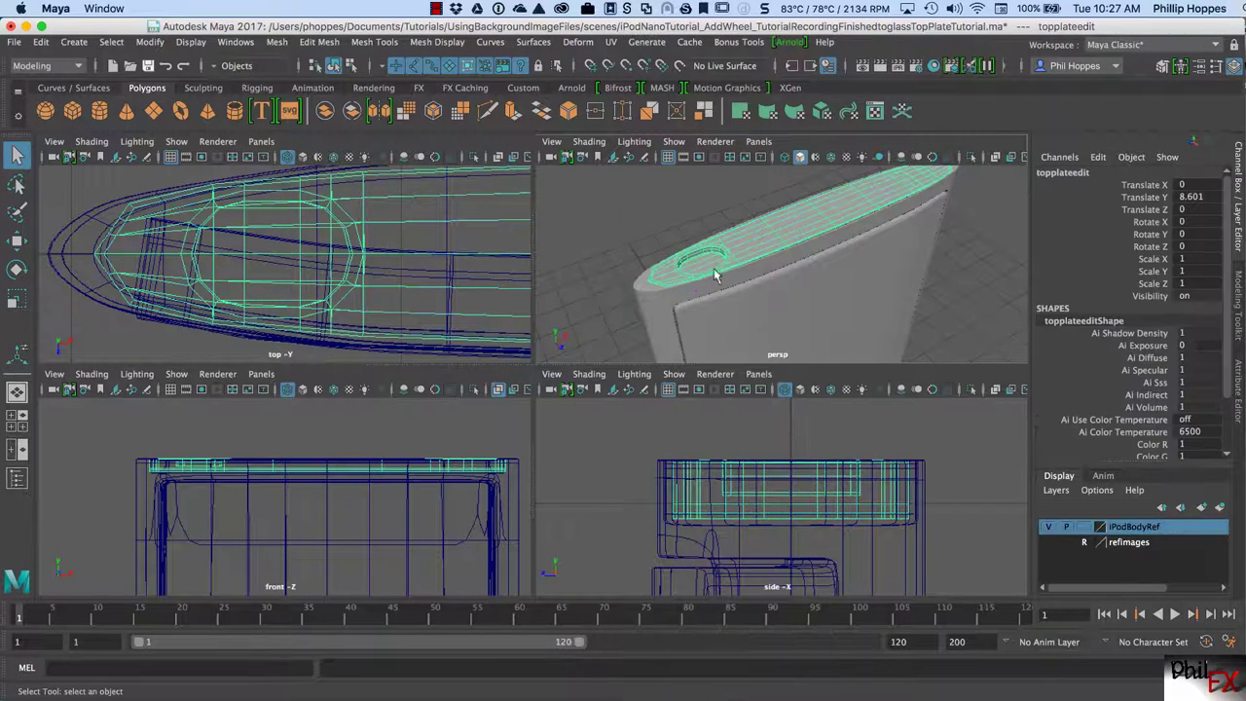
- Maximize the side view and show the selected top plate as a smooth mesh preview
key("space")
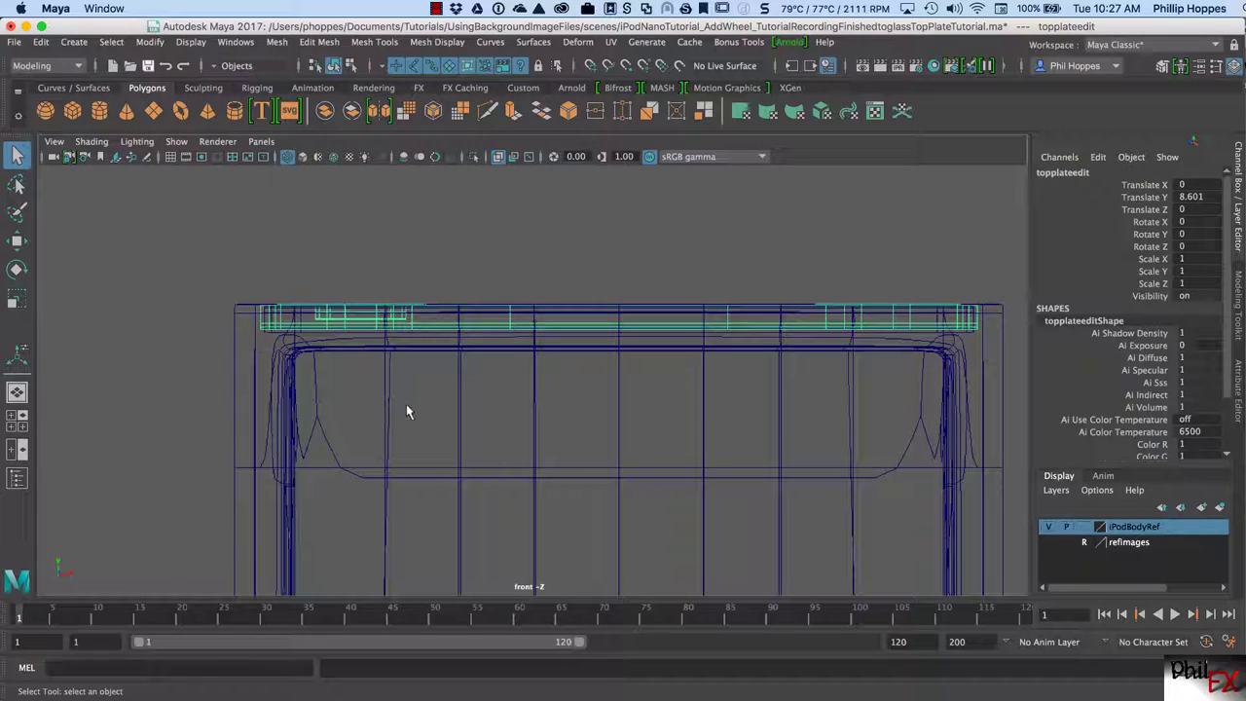
key("space")
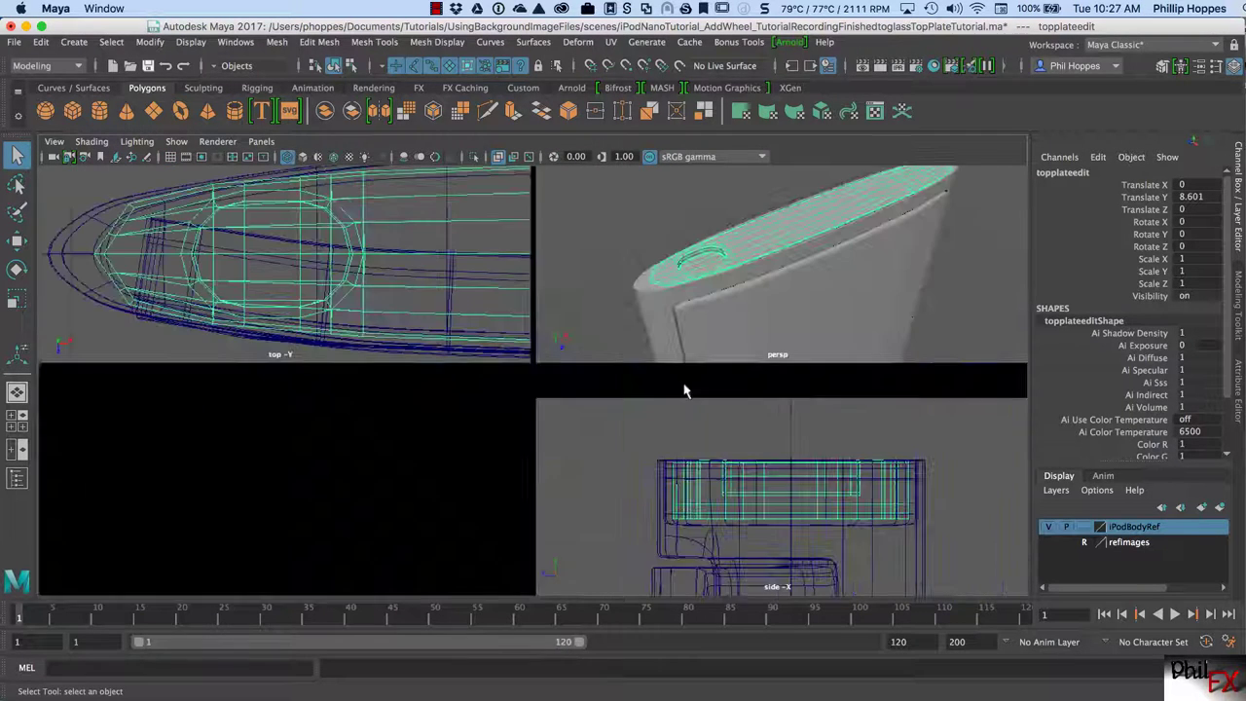
key("space")
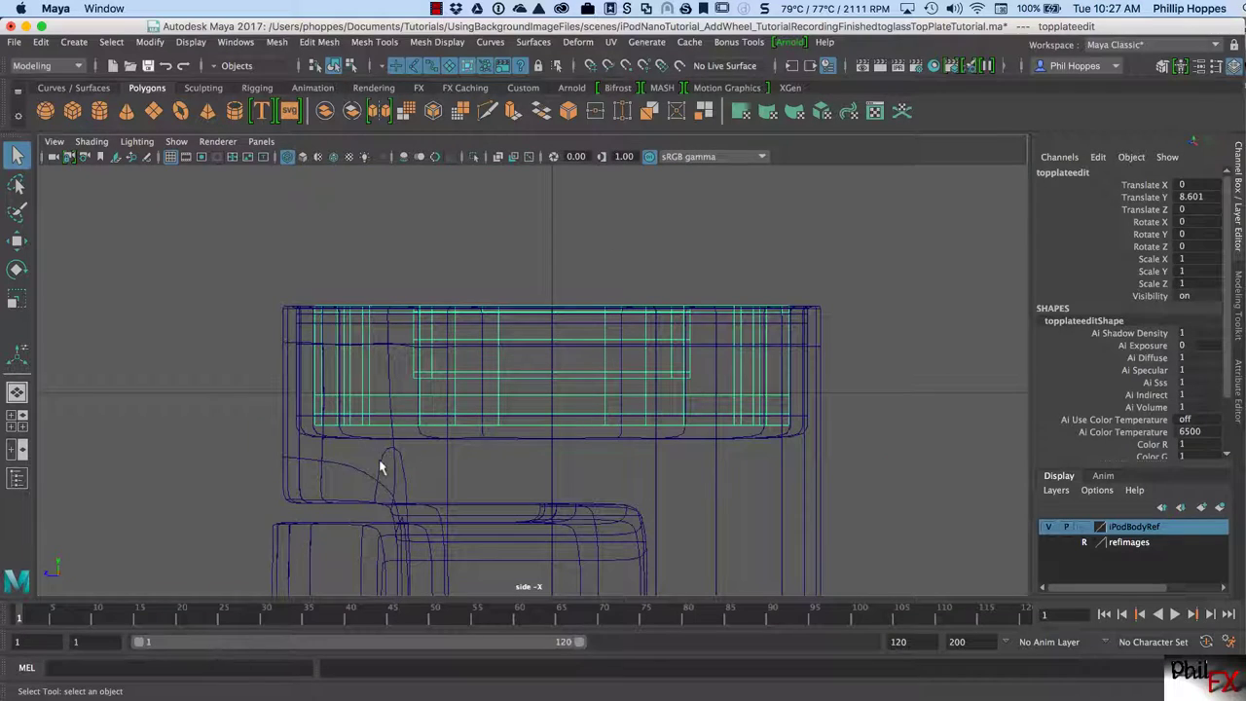
key("3")
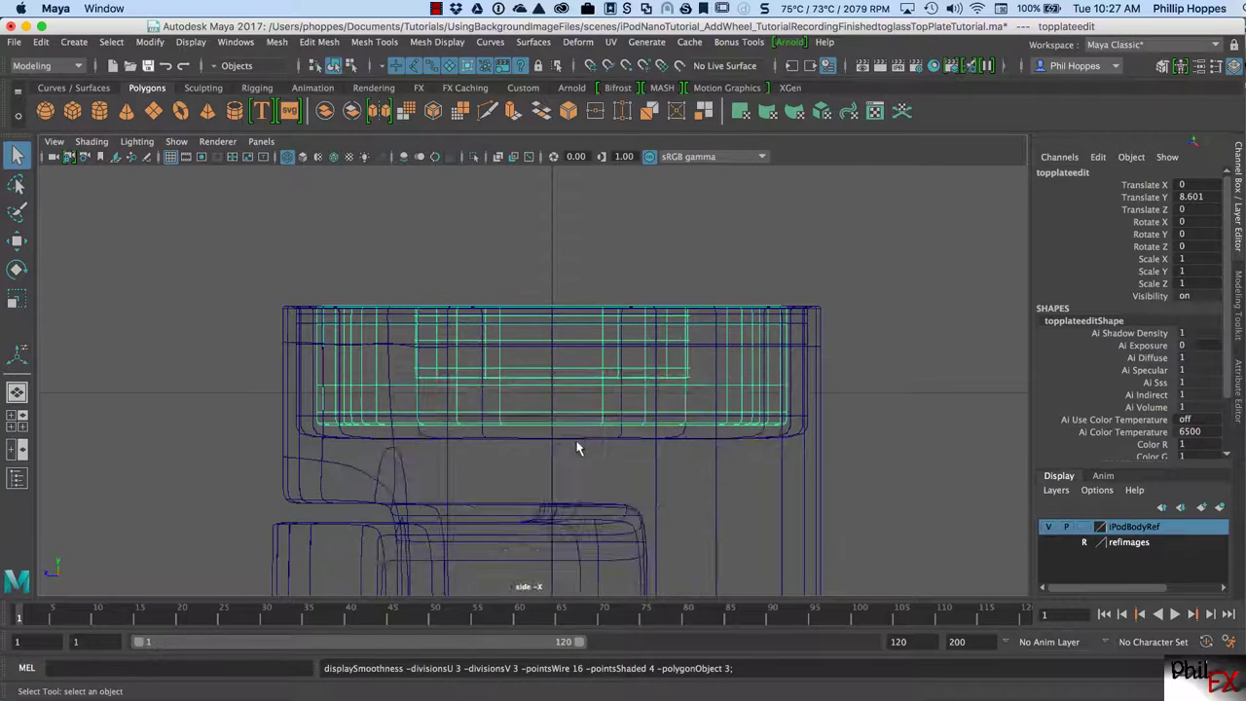
- Inspect the smoothed top plate and its wheel recess from several angles in perspective
key("space")
key("space")
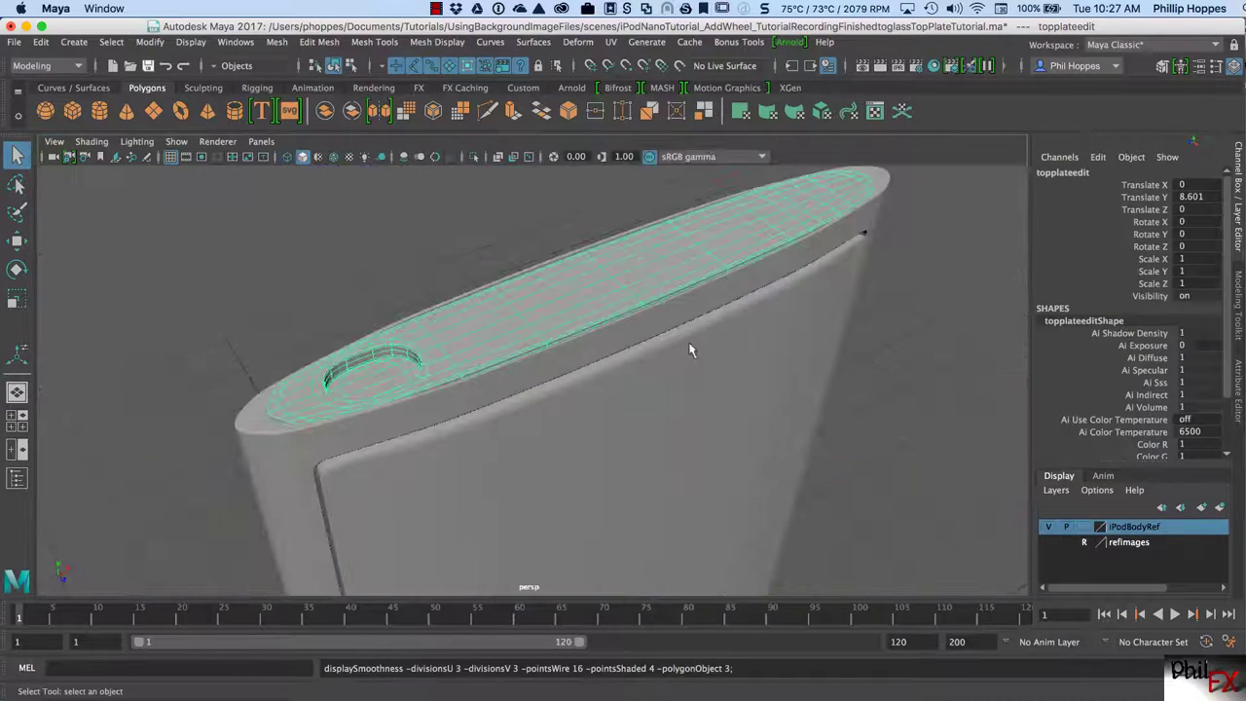
right_click_drag(420, 452, 558, 380, "alt")
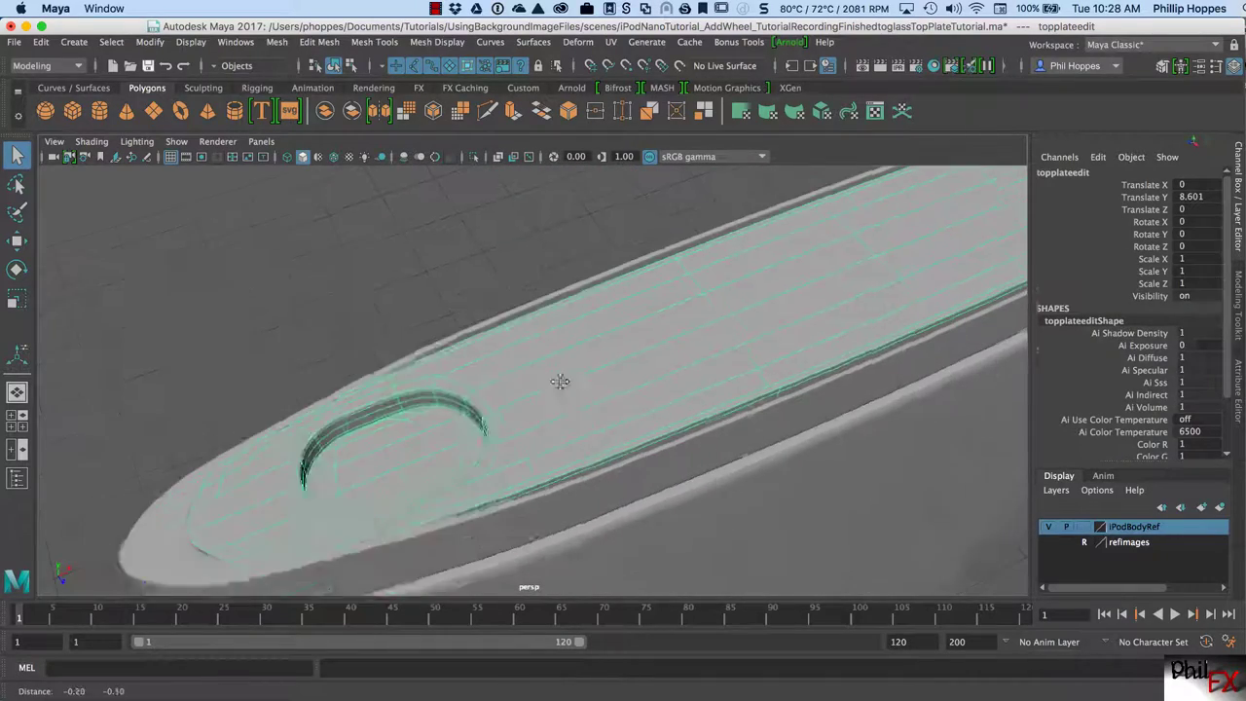
left_click_drag(559, 381, 539, 442, "alt")
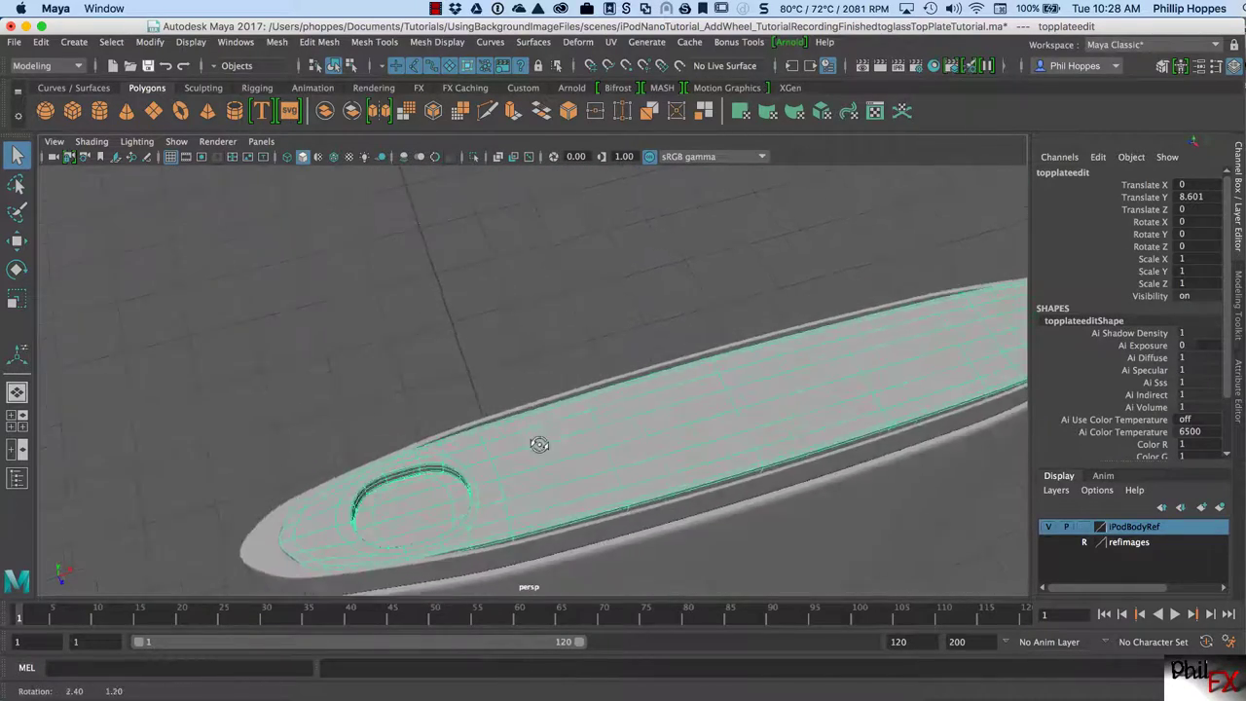
right_click_drag(539, 442, 568, 393, "alt")
left_click_drag(568, 393, 603, 425, "alt")
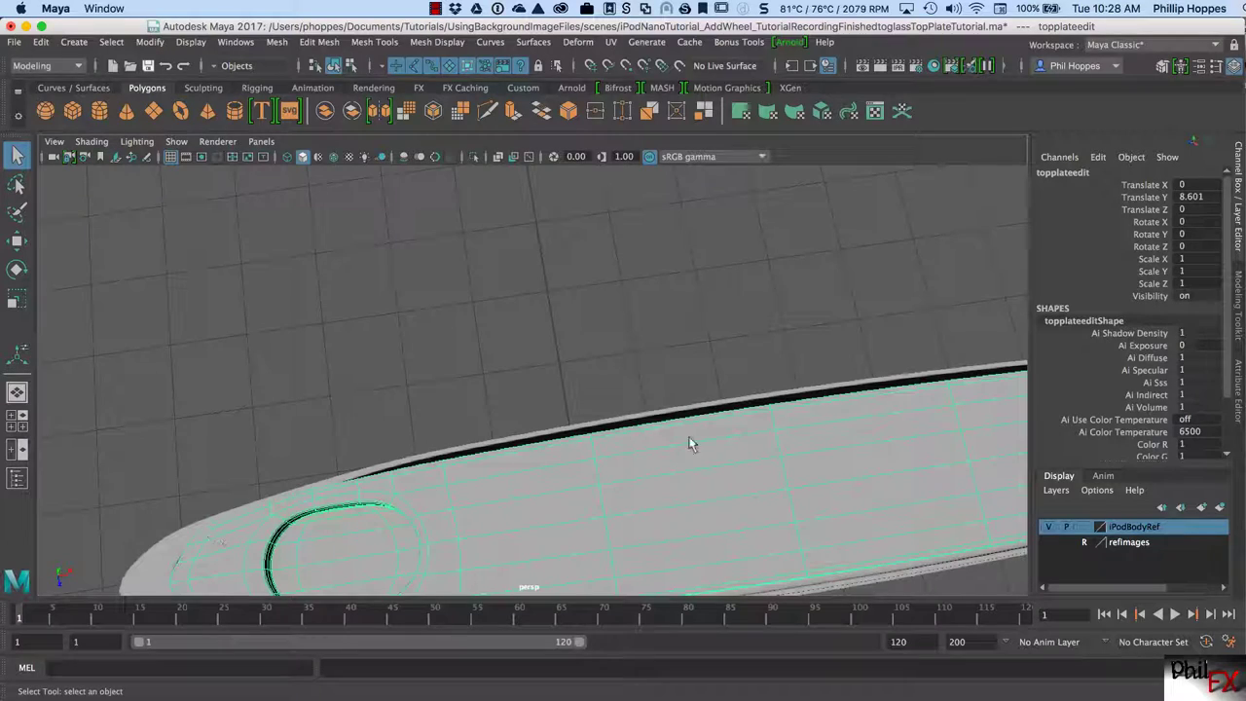
right_click_drag(739, 473, 697, 405, "alt")
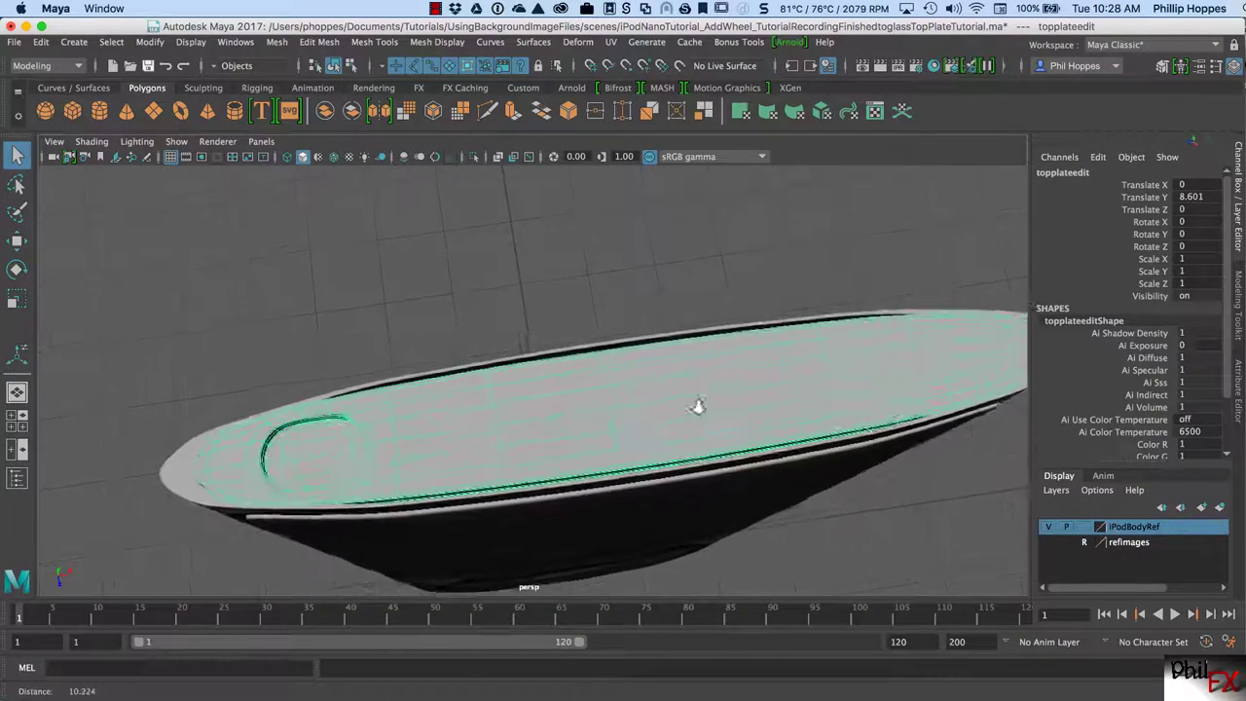
left_click_drag(697, 406, 617, 372, "alt")
right_click_drag(617, 373, 637, 405, "alt")
left_click_drag(636, 406, 586, 440, "alt")
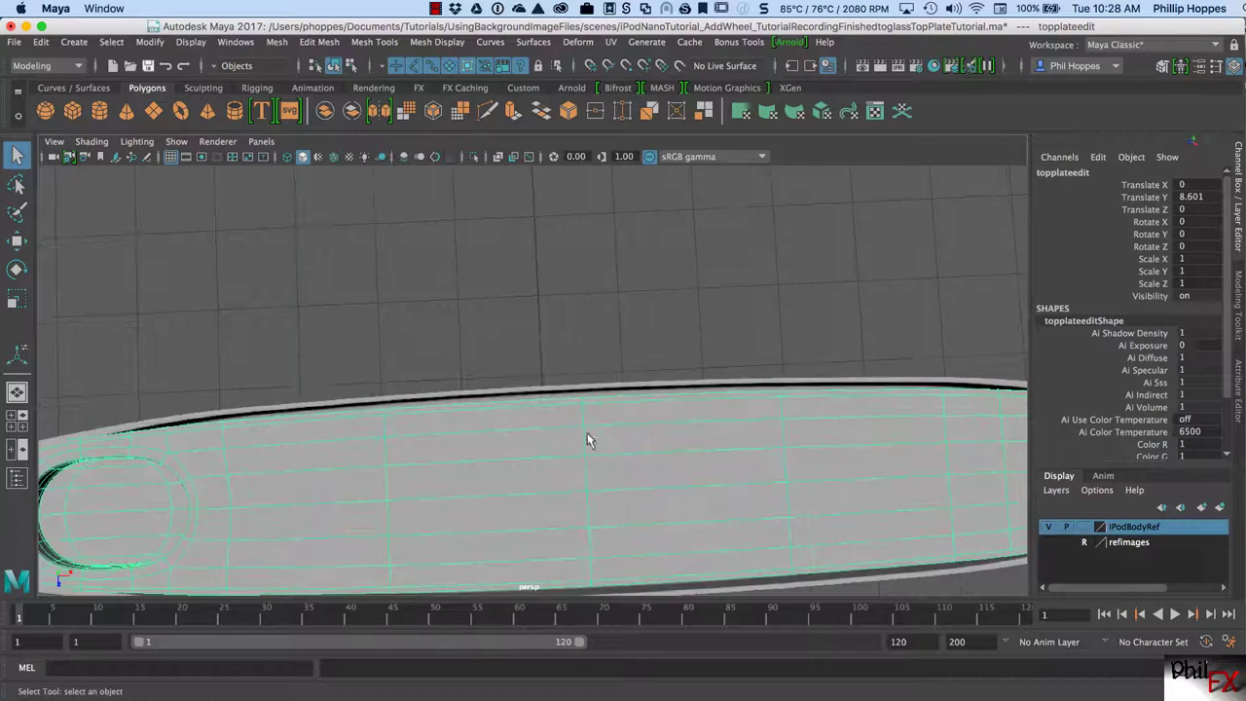
middle_click_drag(587, 440, 570, 426, "alt")
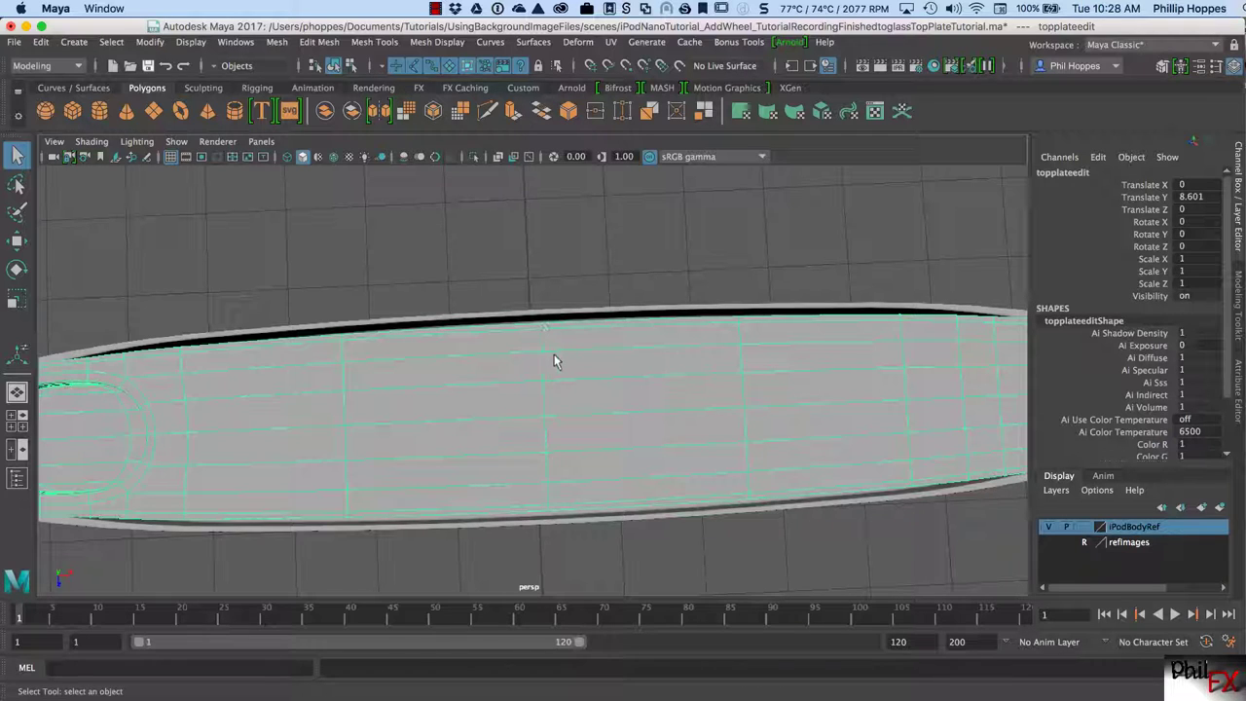
- Turn off smooth preview on the top plate and the iPod body, back to low-res cages
left_click(510, 247)
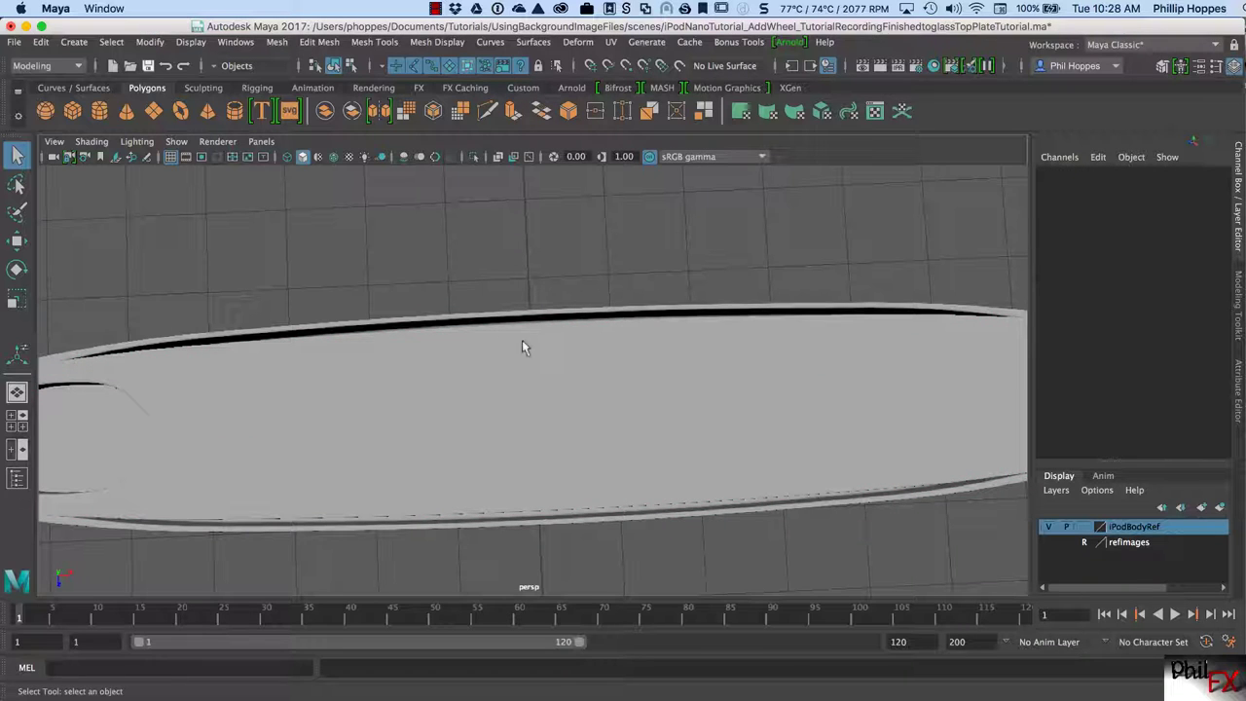
right_click_drag(522, 334, 456, 341)
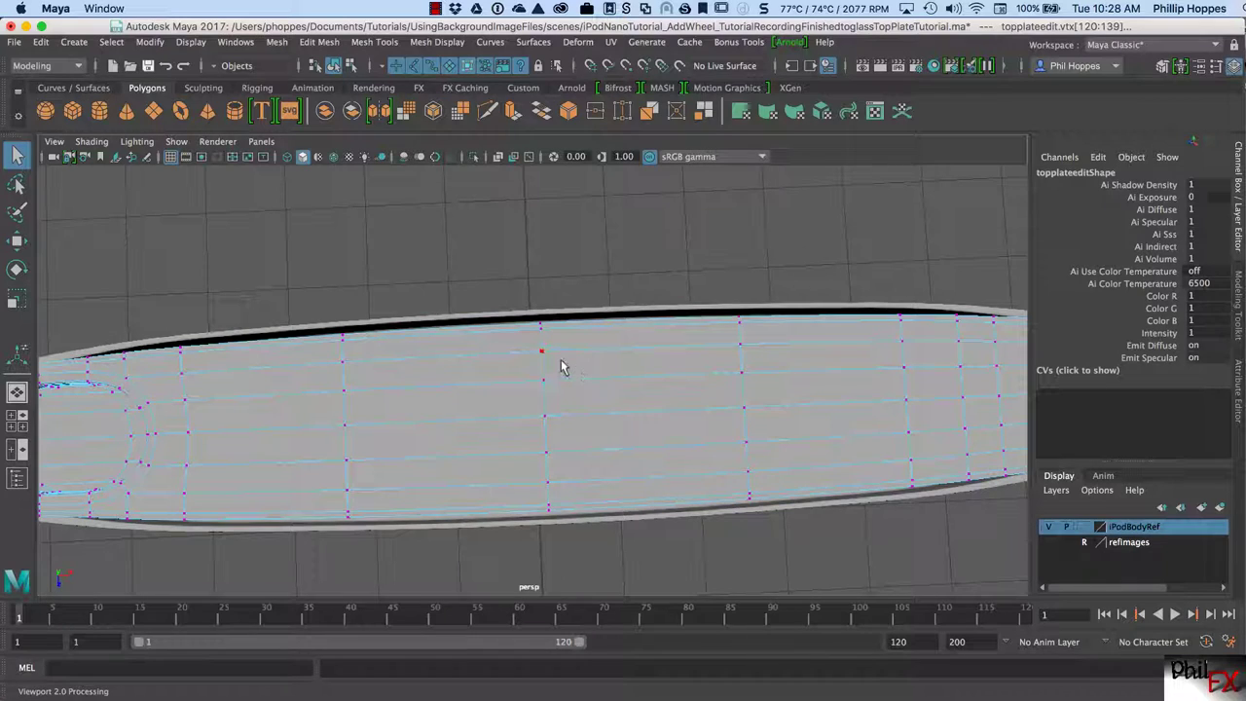
left_click(524, 322)
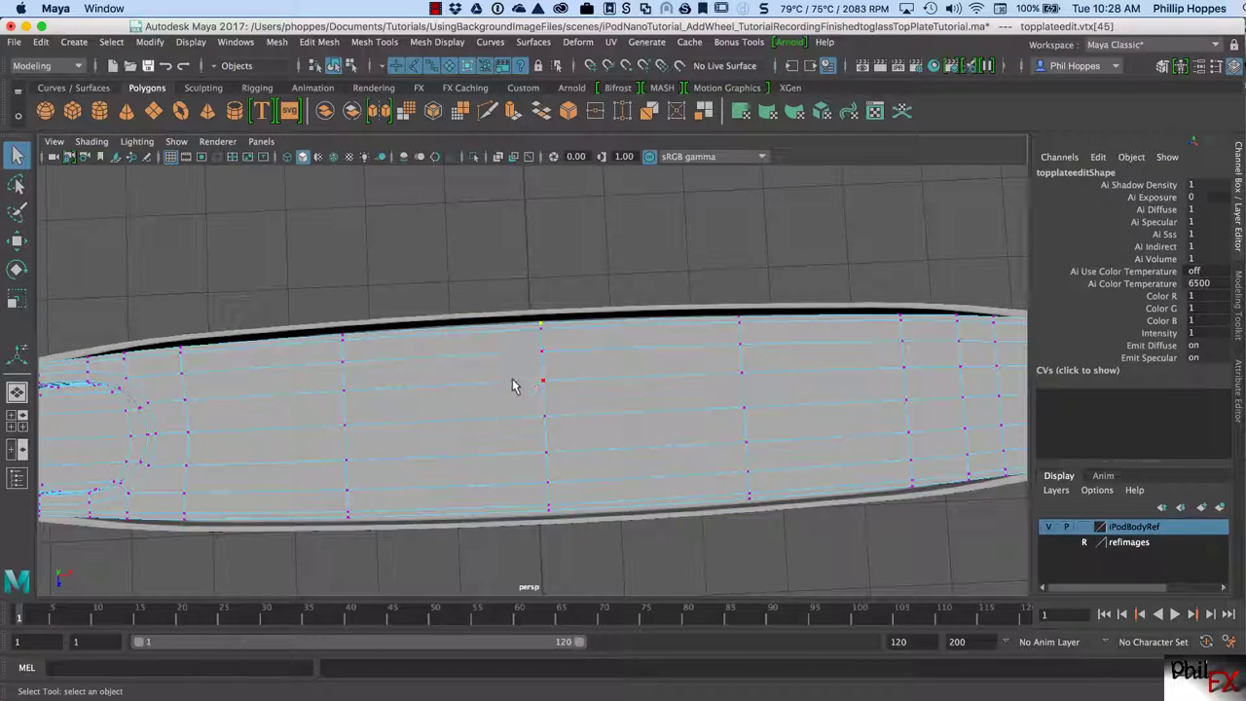
right_click_drag(506, 336, 598, 356)
key("1")
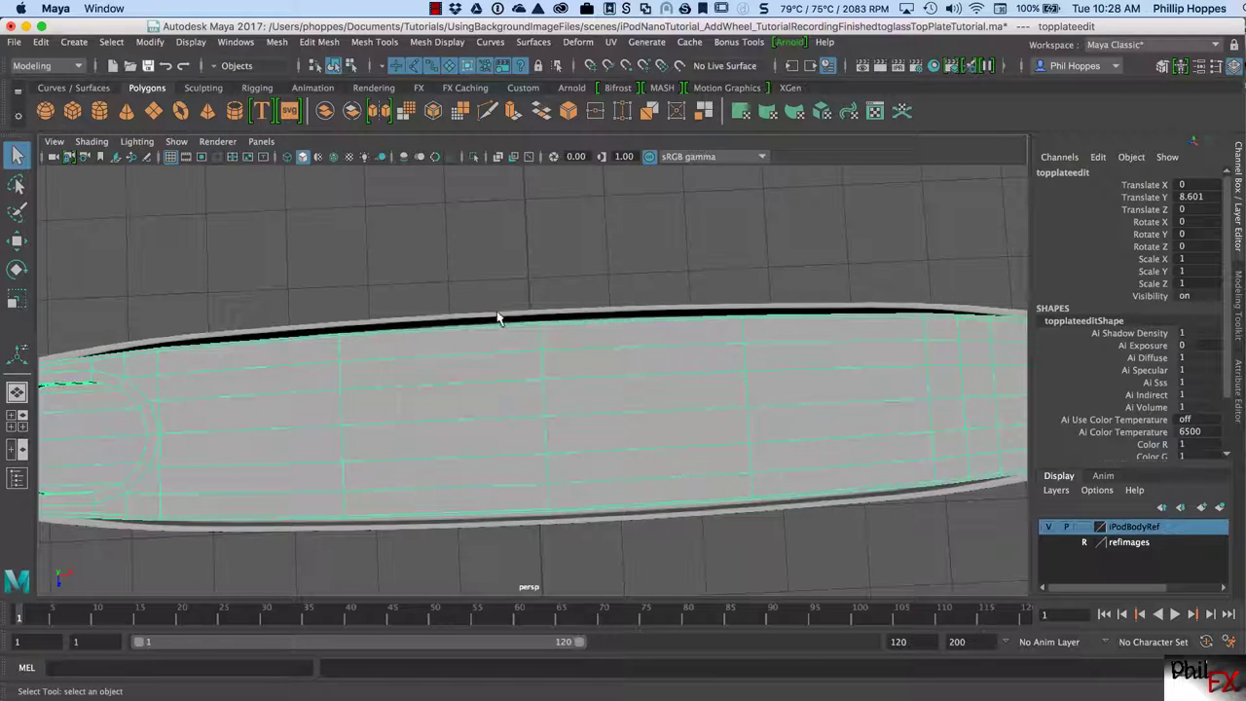
left_click(263, 301)
left_click(107, 355)
left_click_drag(397, 516, 432, 455, "alt")
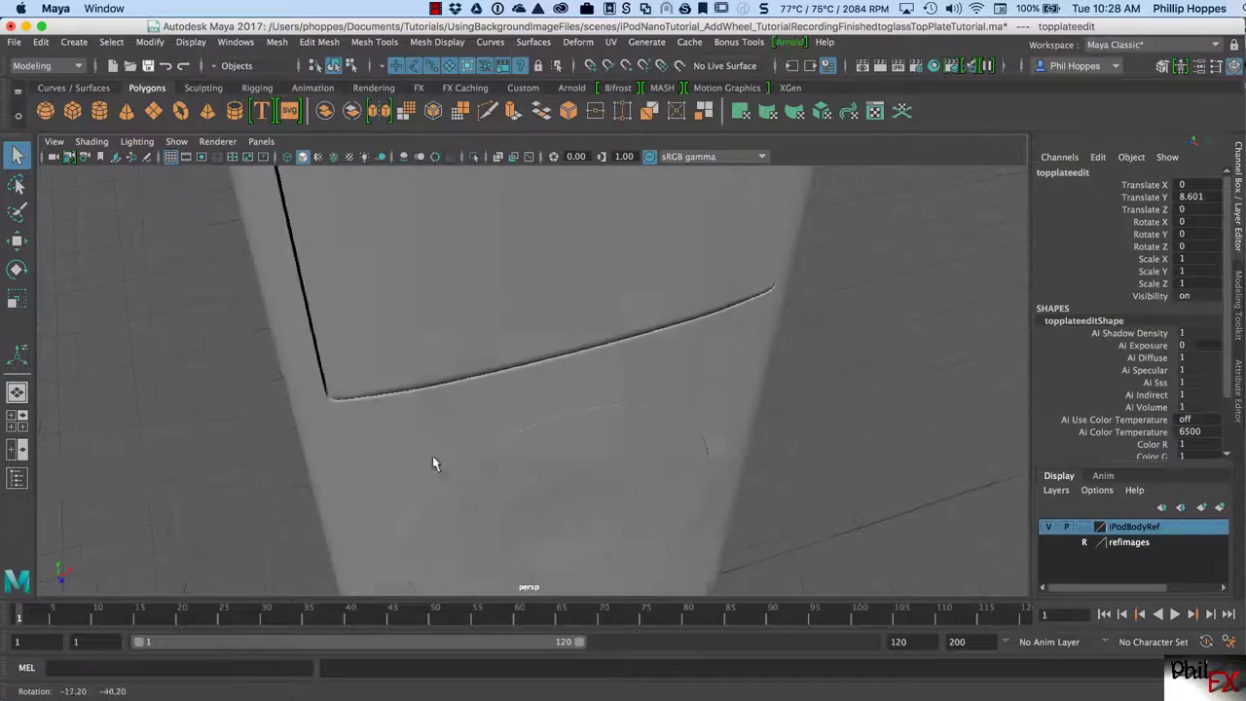
left_click(380, 460)
key("1")
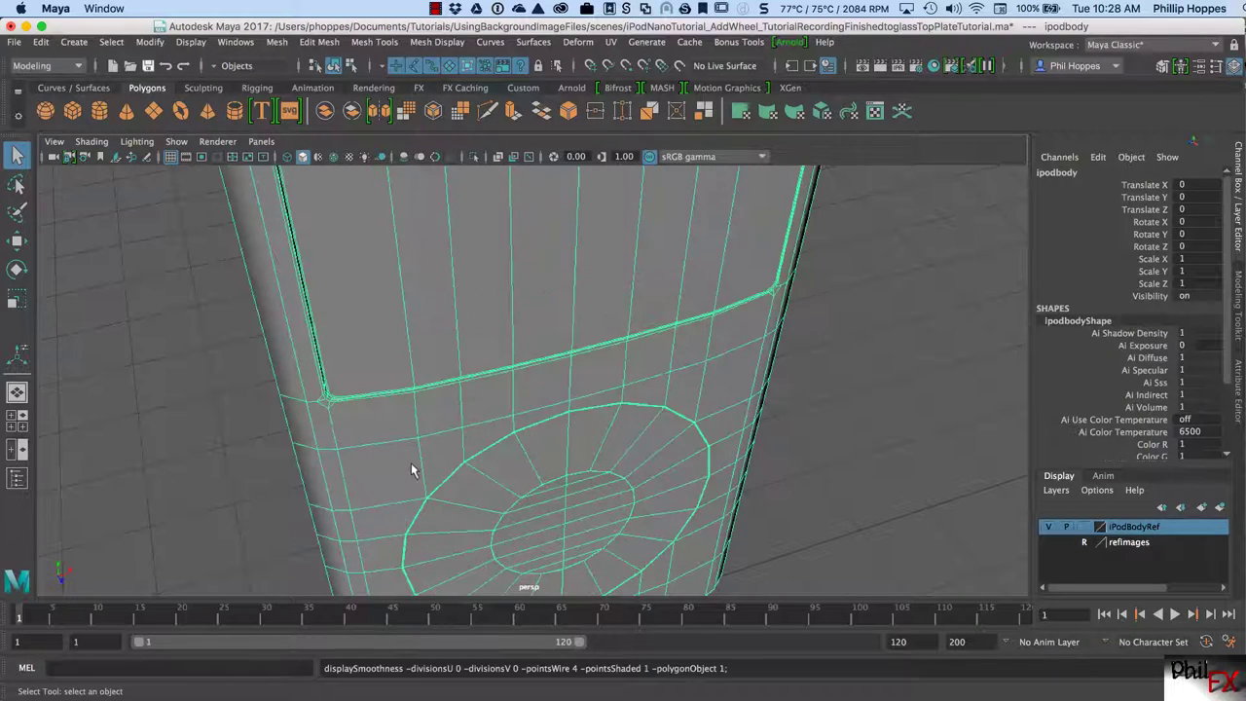
right_click_drag(610, 419, 379, 440, "alt")
left_click_drag(378, 439, 459, 362, "alt")
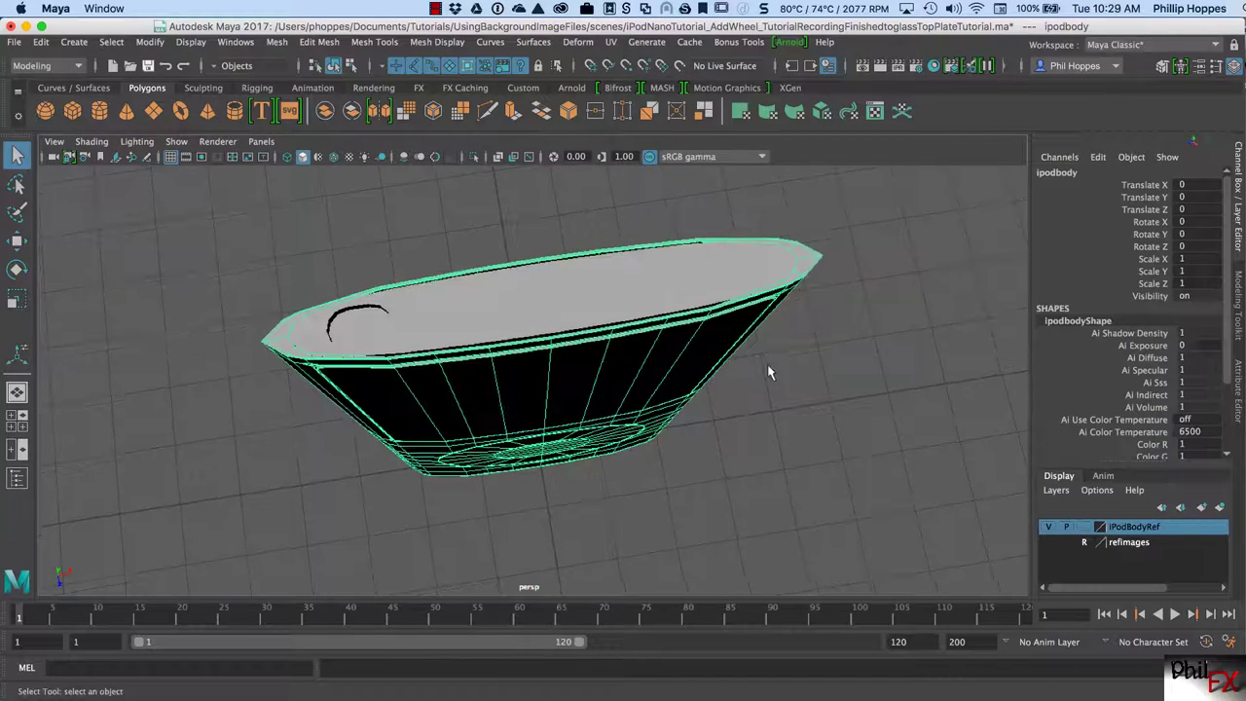
- Maximize the top view, frame the iPod, and select the topplateedit mesh
key("space")
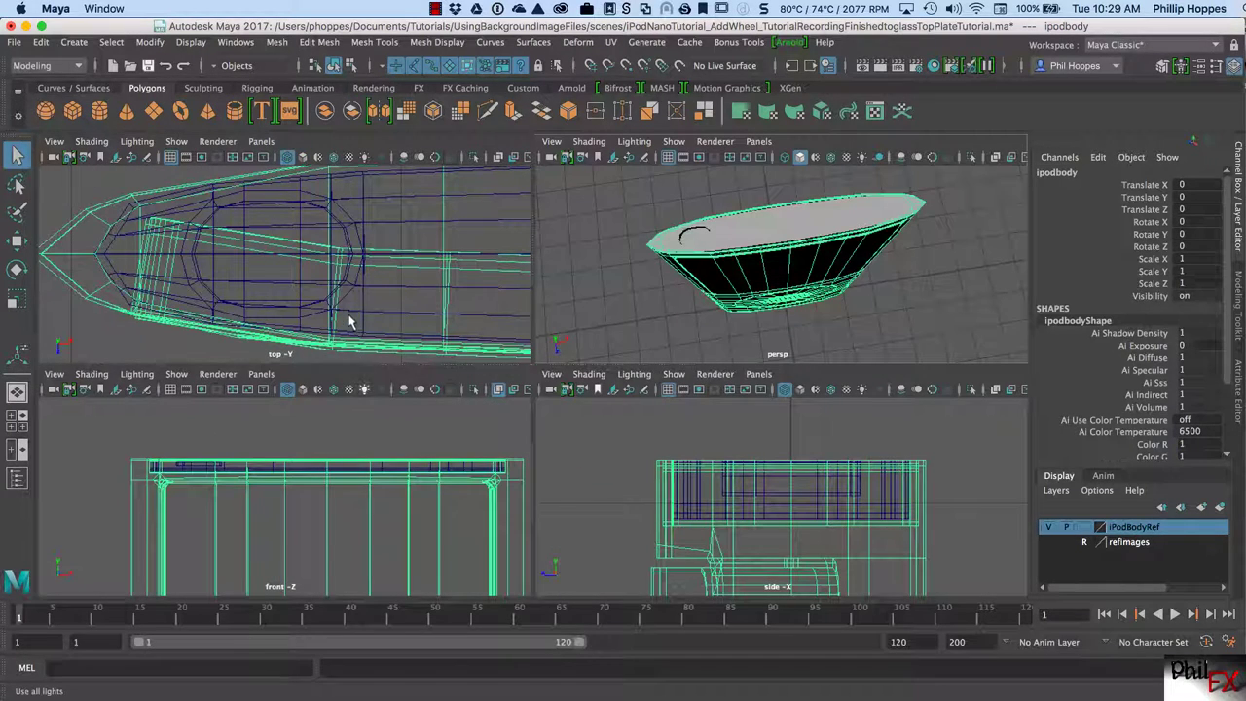
key("space")
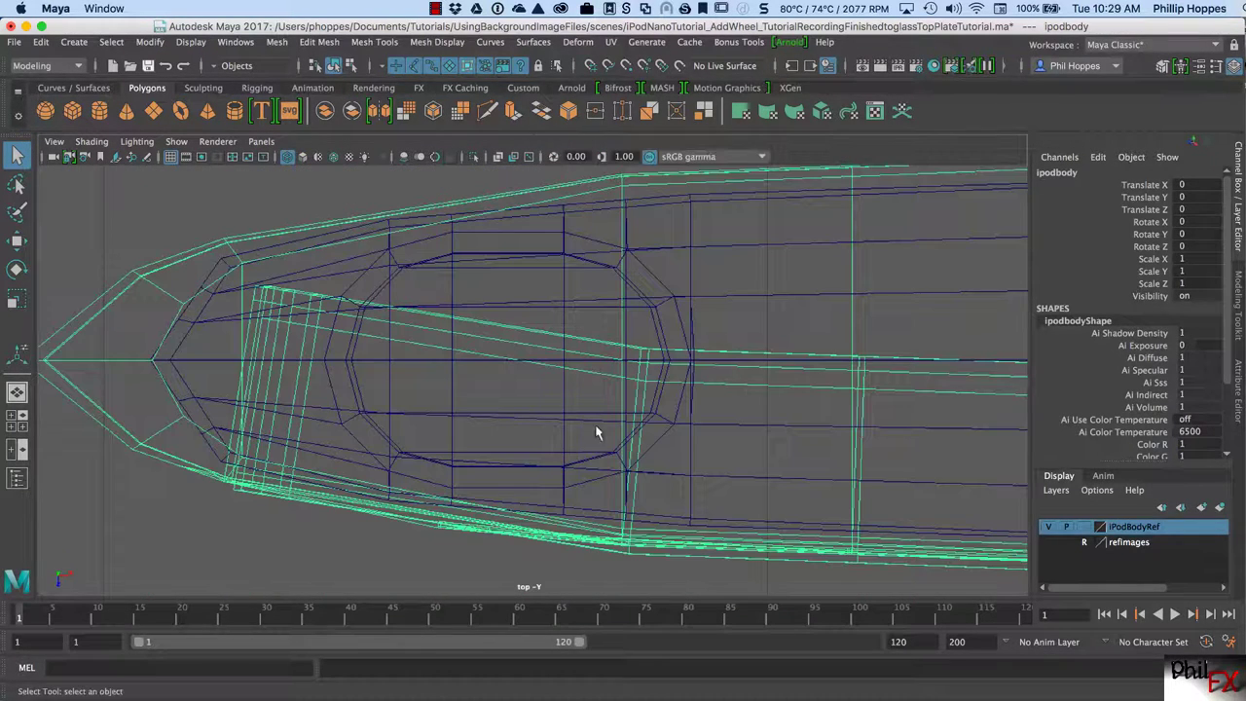
mouse_move(681, 421)
right_mouse_down("alt")
mouse_move(494, 425)
mouse_move(678, 416)
right_mouse_up("alt")
middle_click_drag(679, 415, 549, 408, "alt")
right_click_drag(549, 408, 659, 392, "alt")
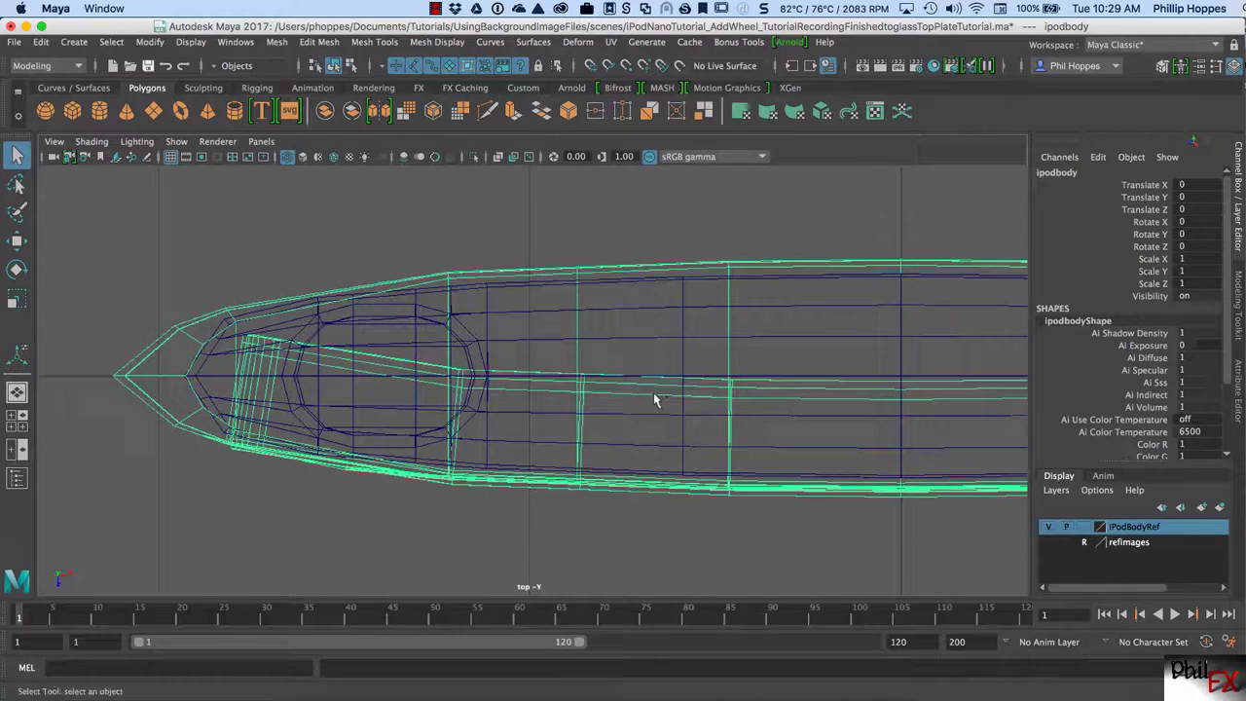
left_click(768, 283)
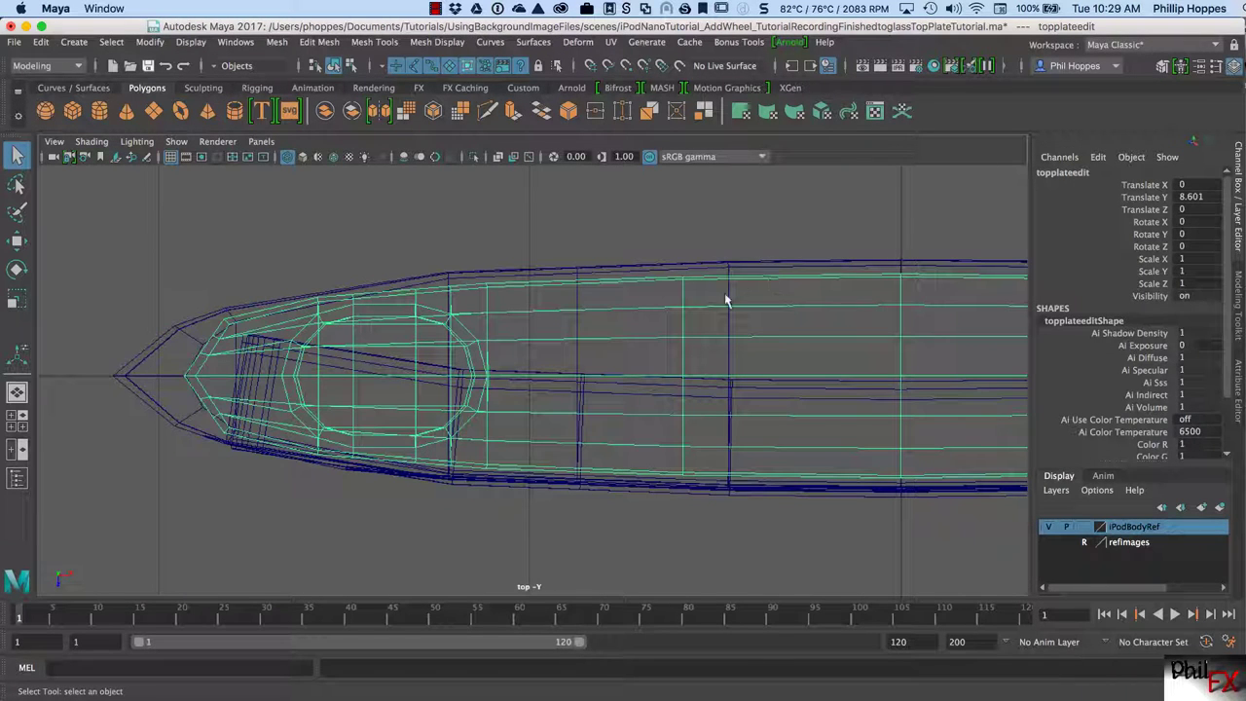
middle_click_drag(869, 374, 733, 351, "alt")
scroll(733, 351, "up", 1)
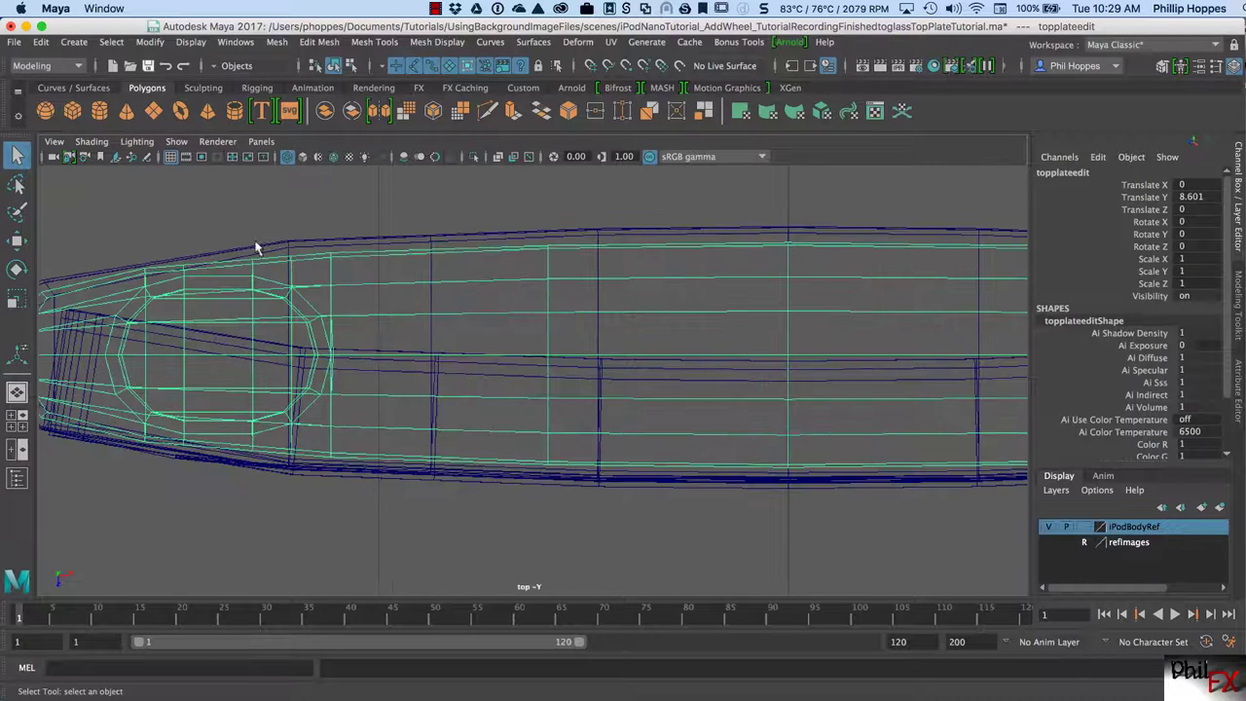
- Set the Select Tool's symmetry to Object X in Tool Settings
double_click(18, 158)
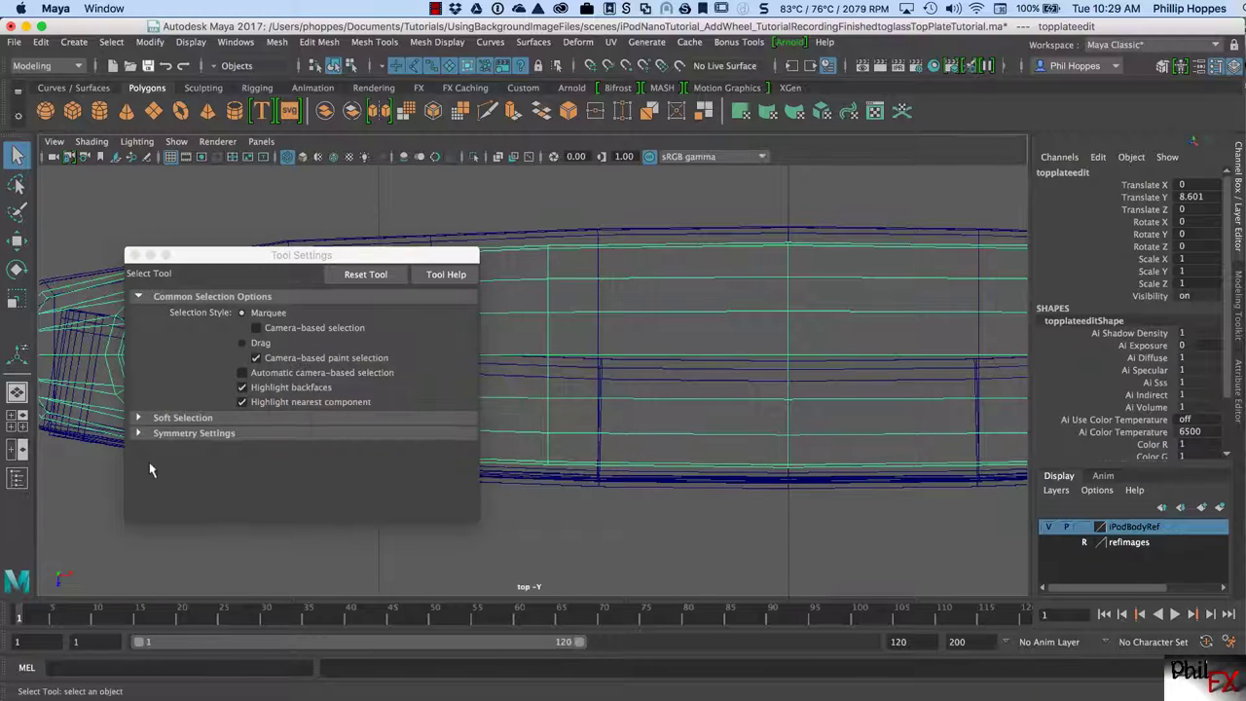
left_click(141, 435)
left_click(251, 452)
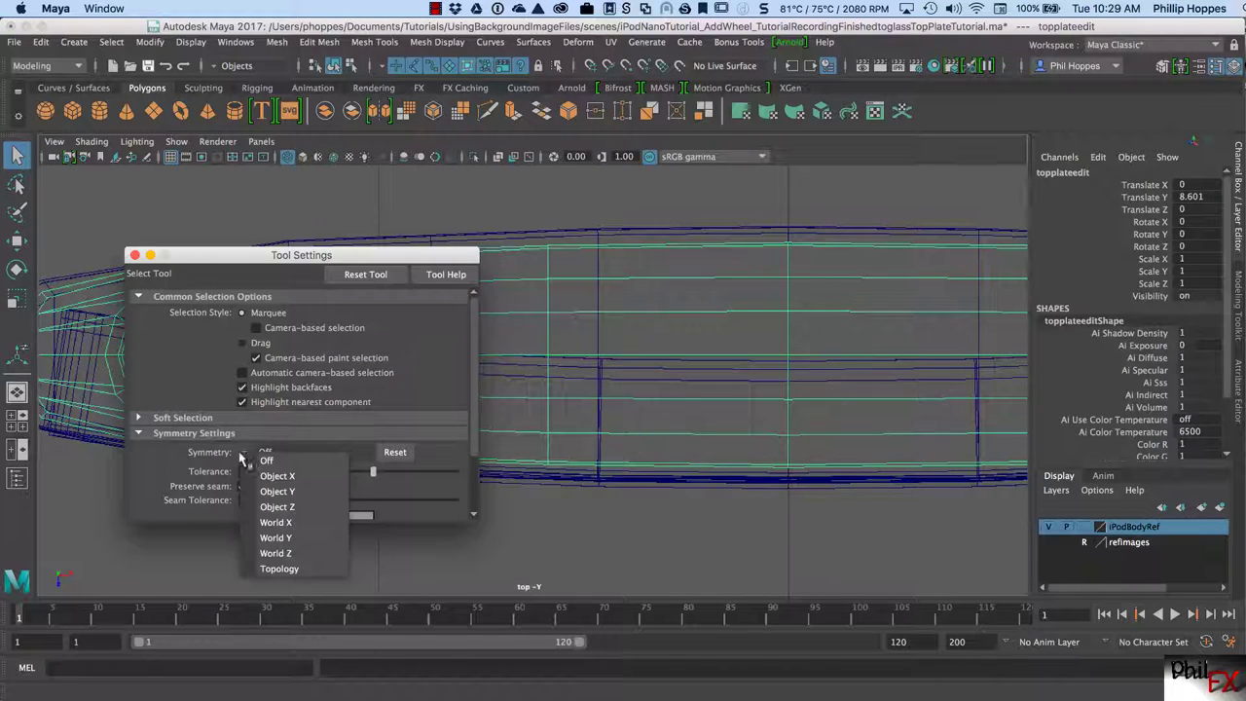
left_click(270, 477)
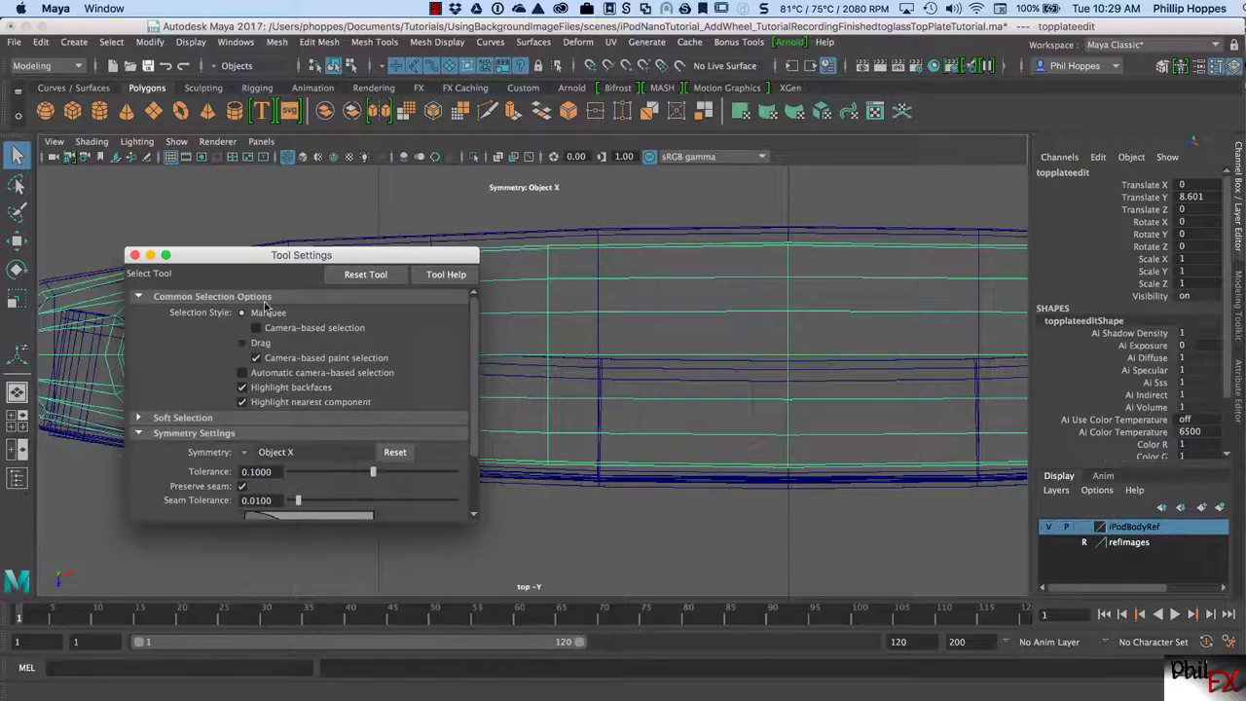
left_click(135, 255)
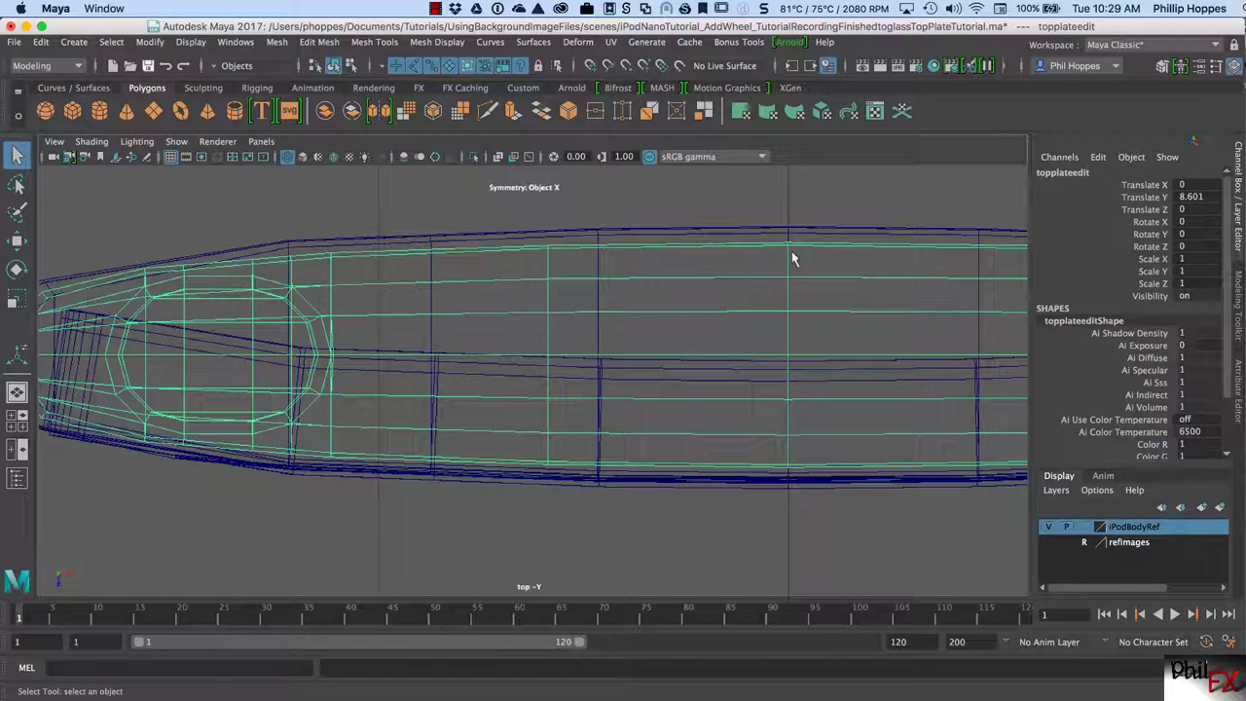
- Select the top and bottom vertices of the first cross edge and scale them apart
right_click_drag(782, 248, 705, 256)
left_click_drag(757, 237, 806, 274)
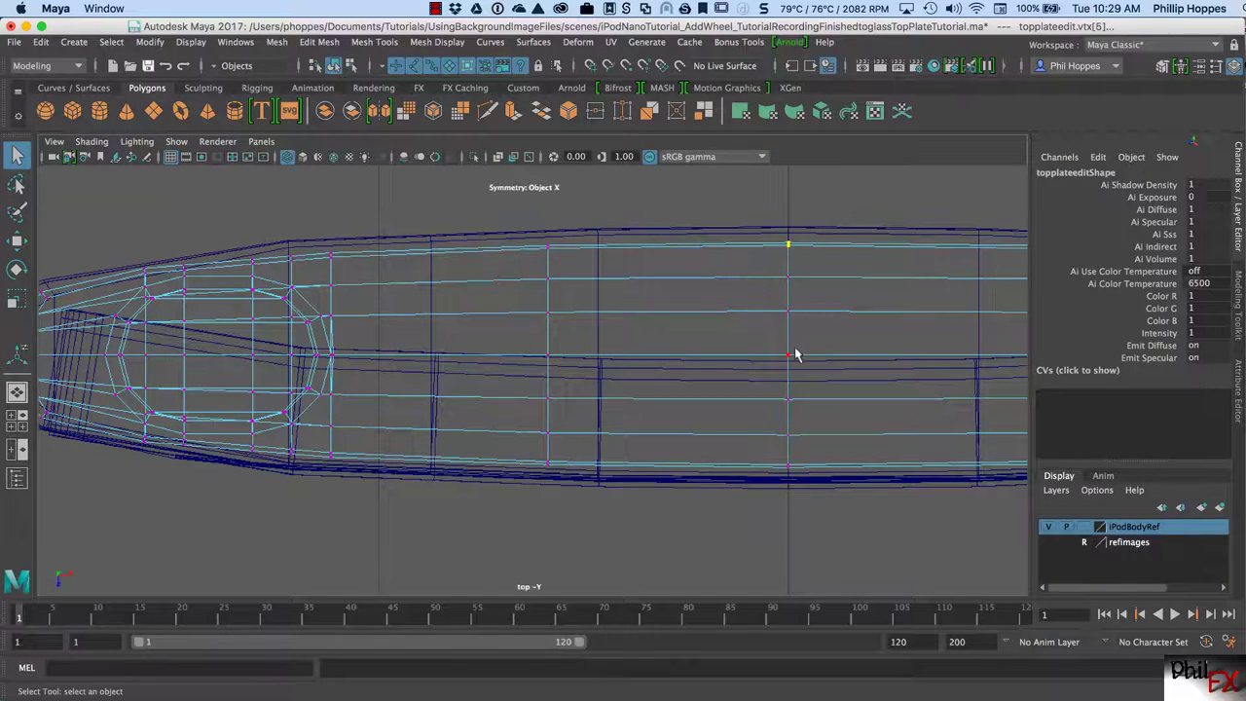
right_click_drag(831, 341, 879, 308, "alt")
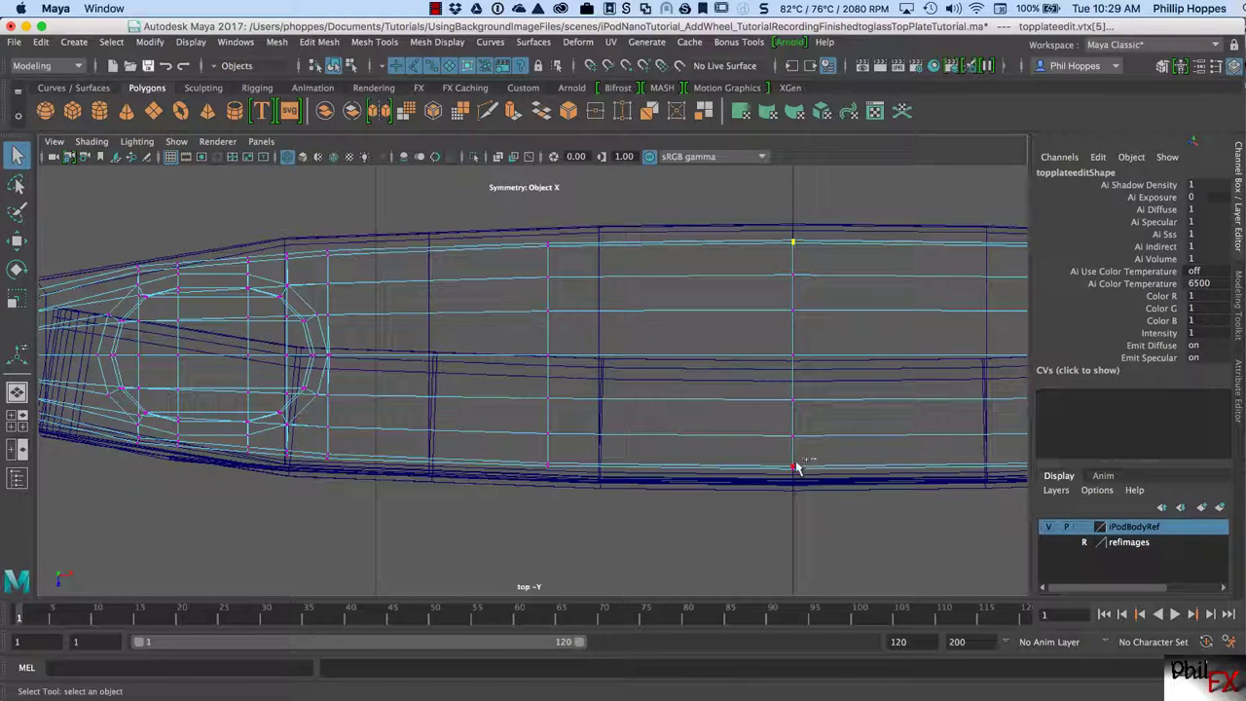
left_click(794, 494)
left_click(821, 524)
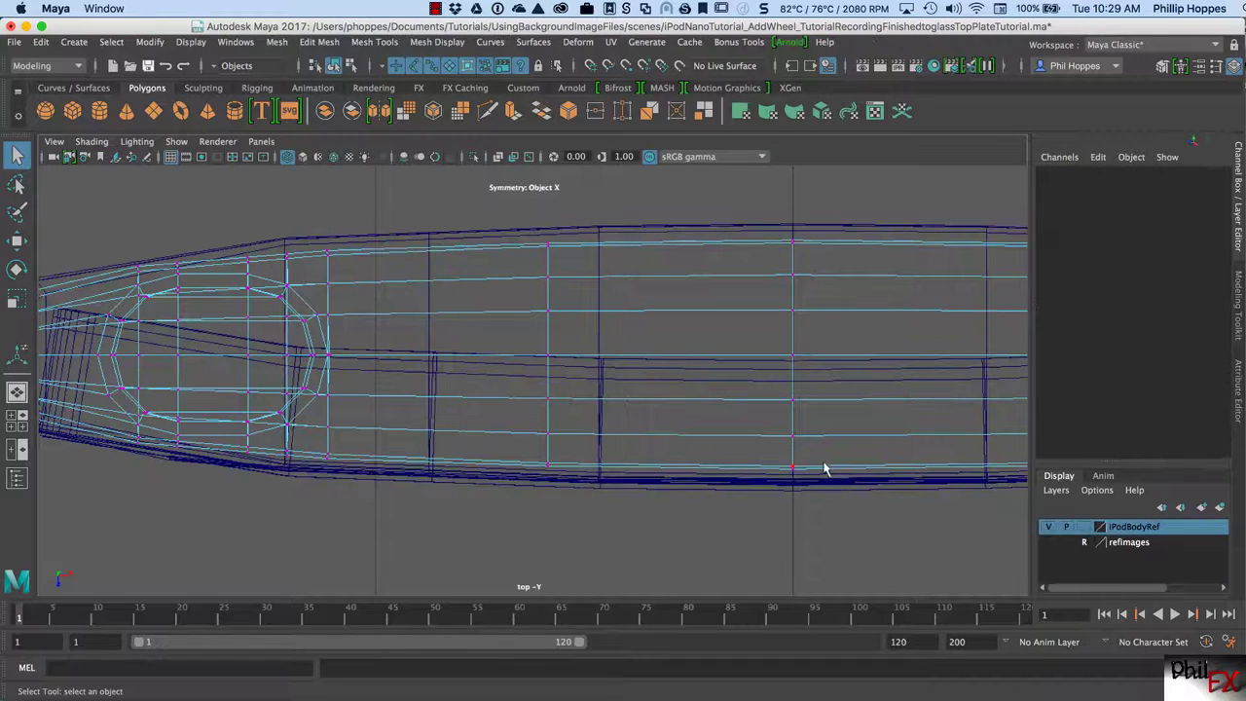
left_click_drag(792, 464, 773, 493)
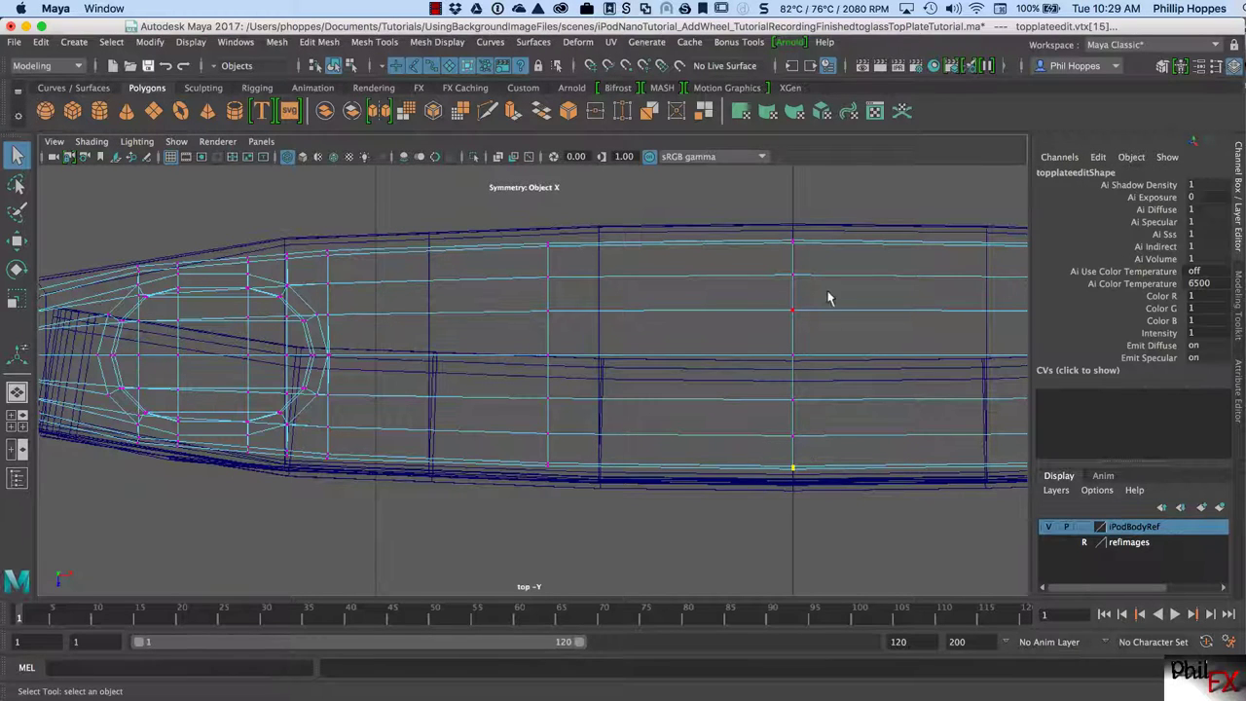
left_click(792, 242, "shift")
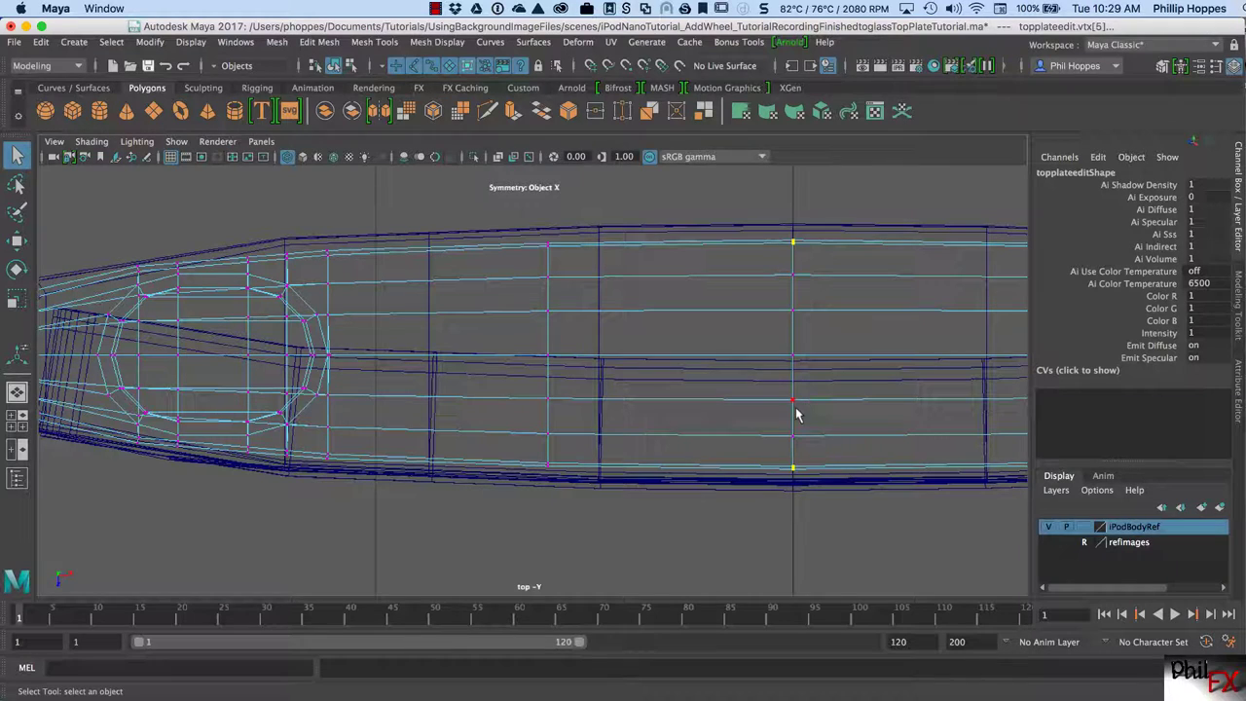
key("r")
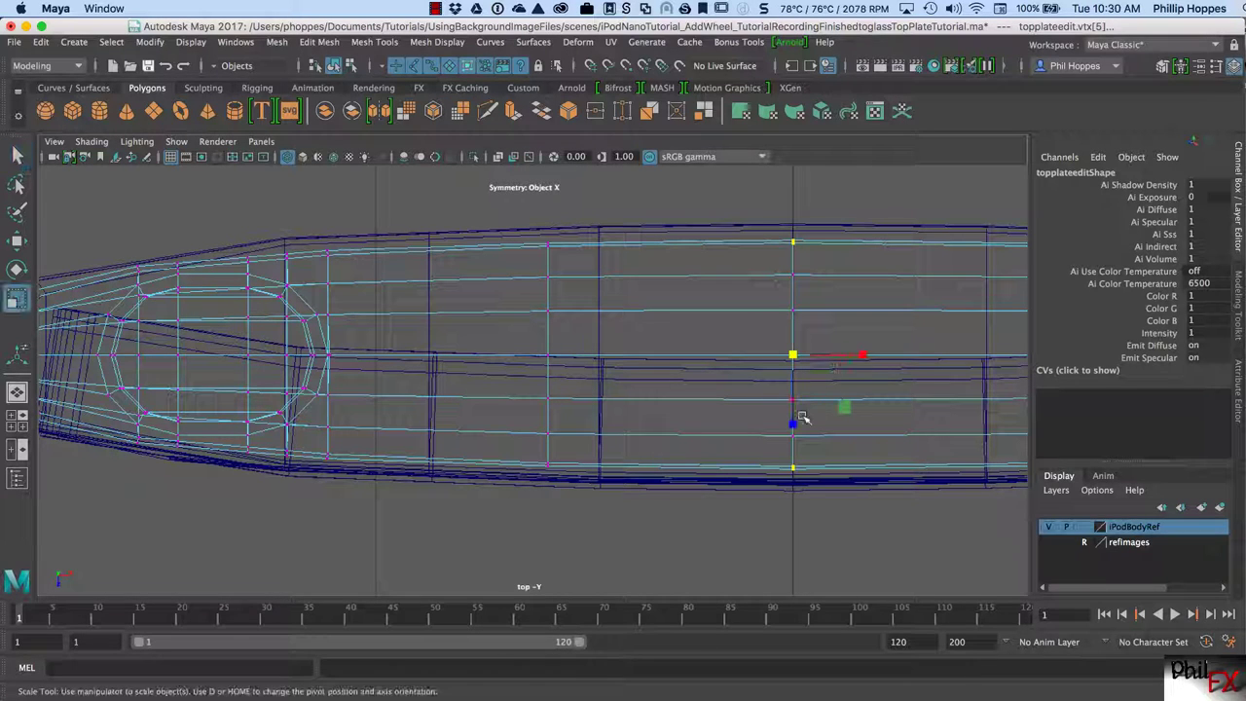
left_click_drag(793, 426, 793, 429)
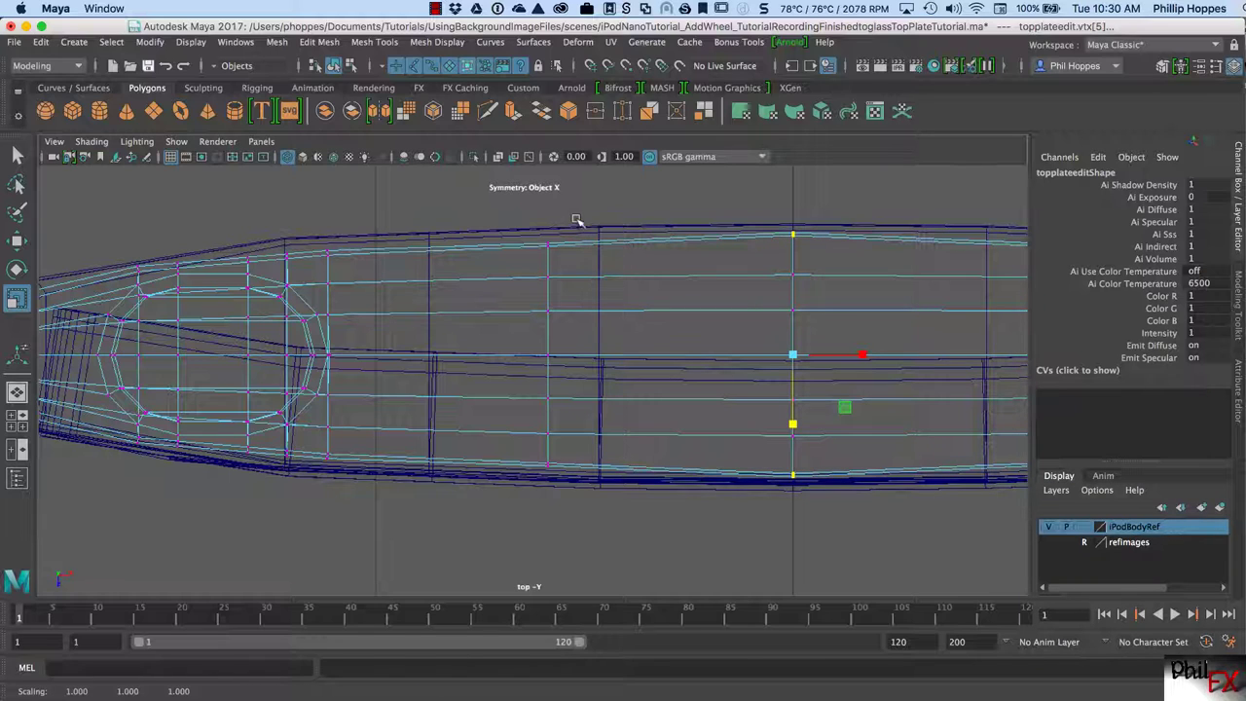
- Spread the next cross edge's top and bottom vertex pair apart
left_click_drag(575, 220, 519, 270)
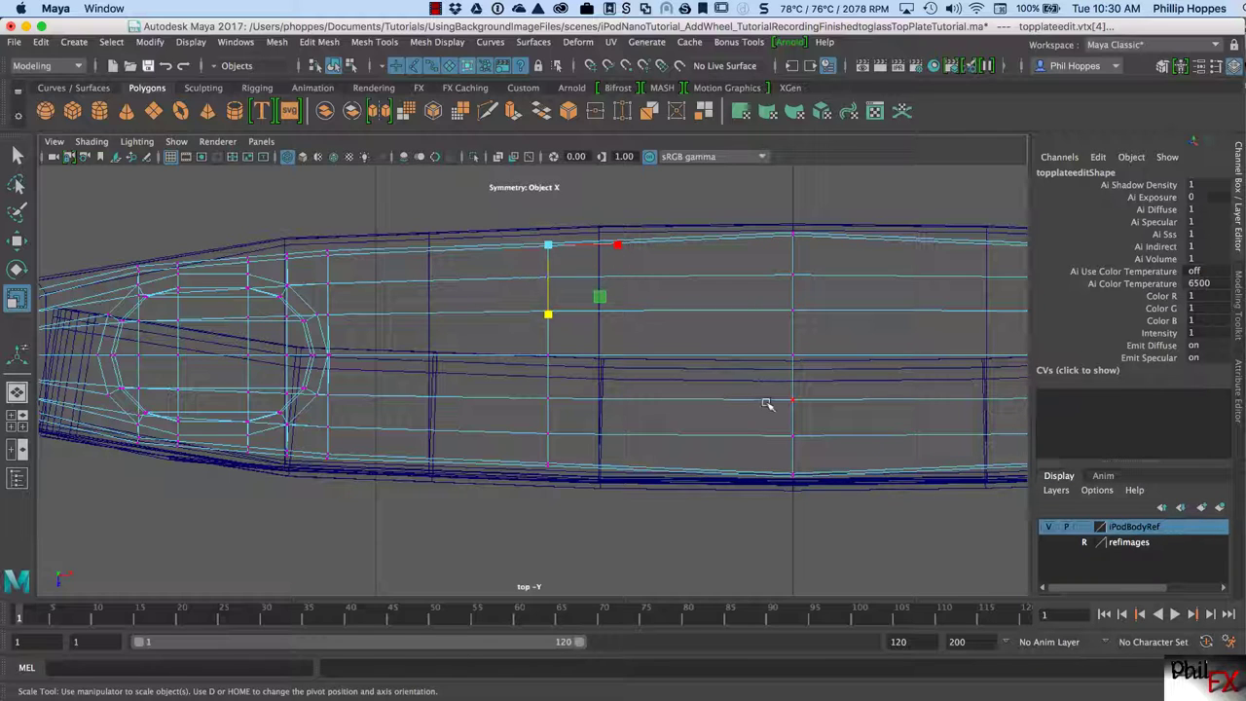
middle_click_drag(792, 389, 659, 399, "alt")
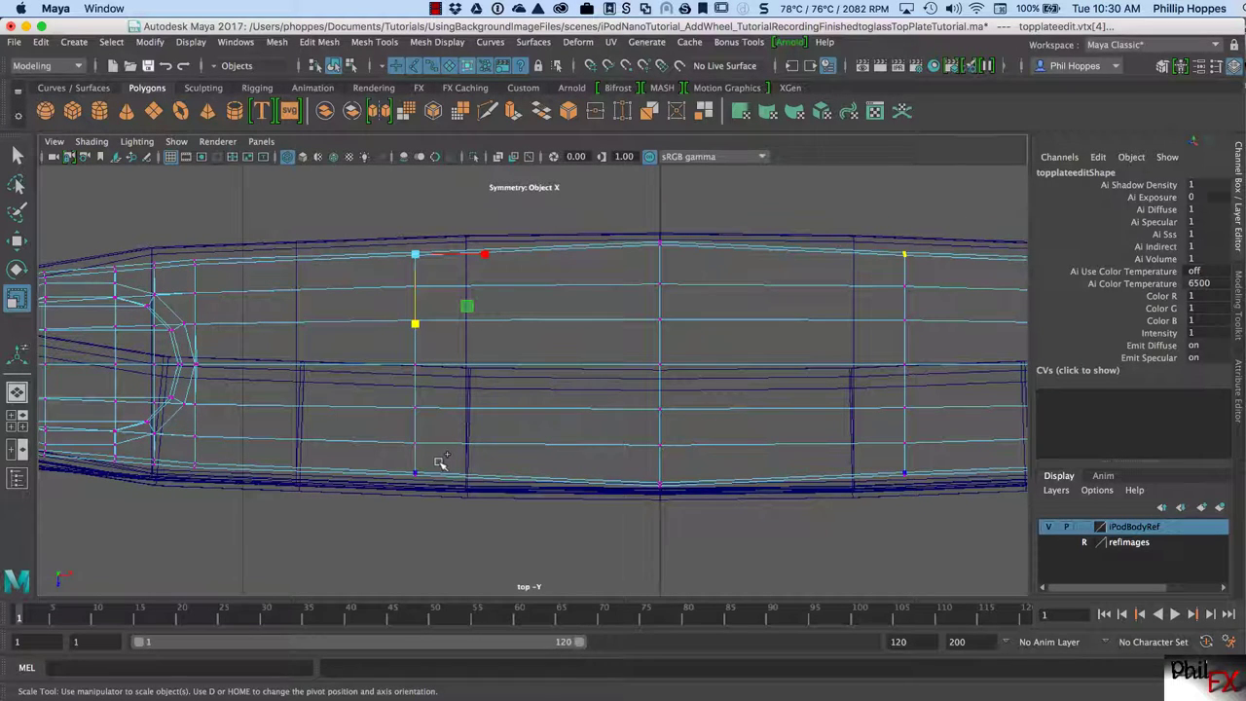
left_click_drag(439, 464, 391, 510, "shift")
left_click_drag(415, 435, 415, 443)
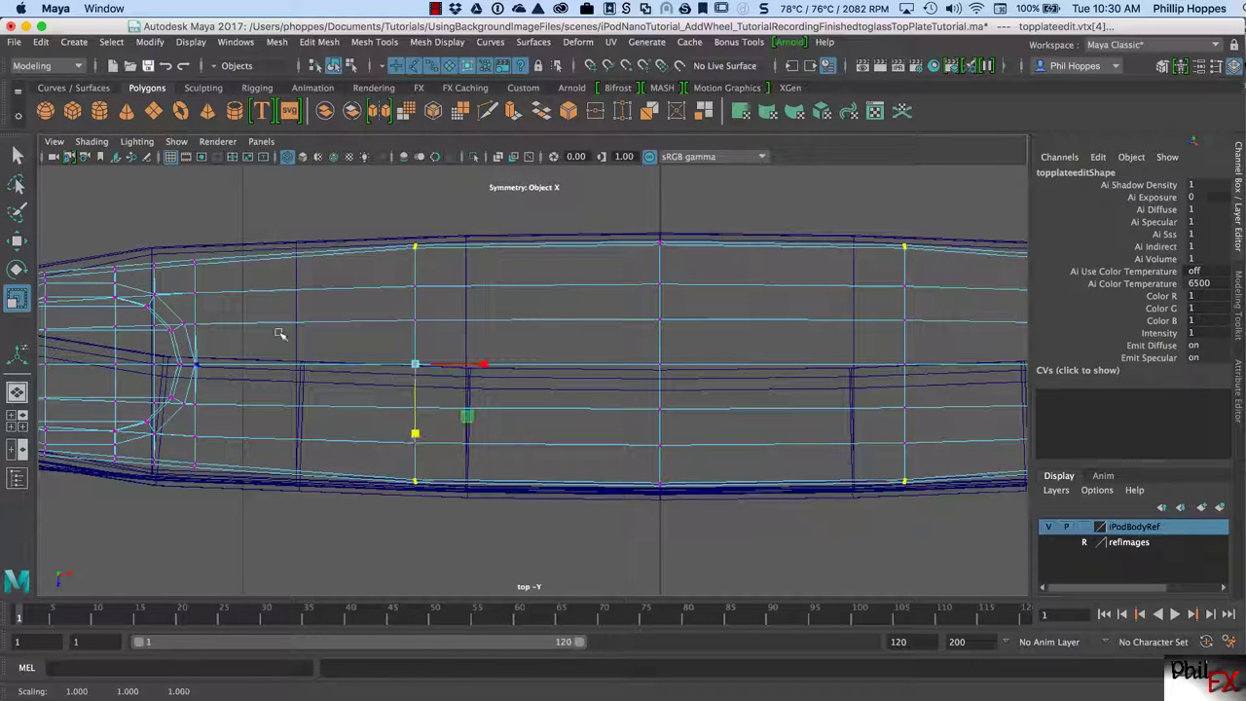
- Select the top and bottom vertices of the edge line at the ring's edge
middle_click_drag(256, 301, 593, 314, "alt")
left_click(542, 262)
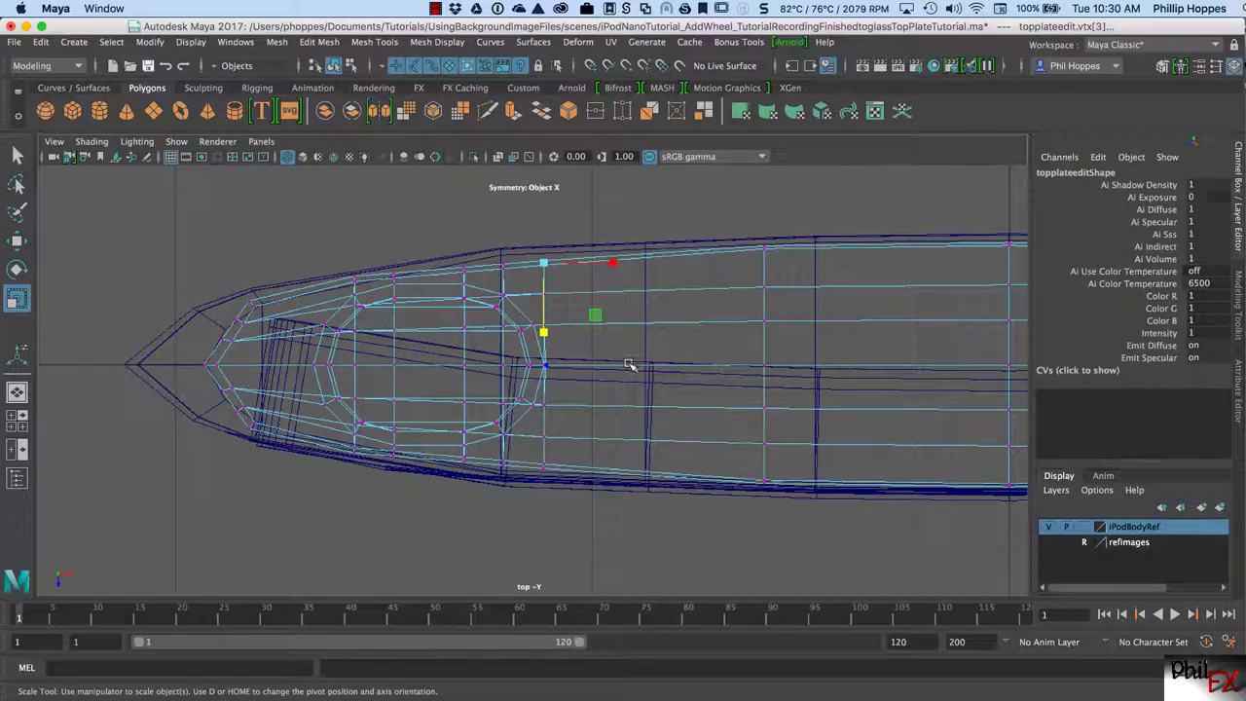
key("Down")
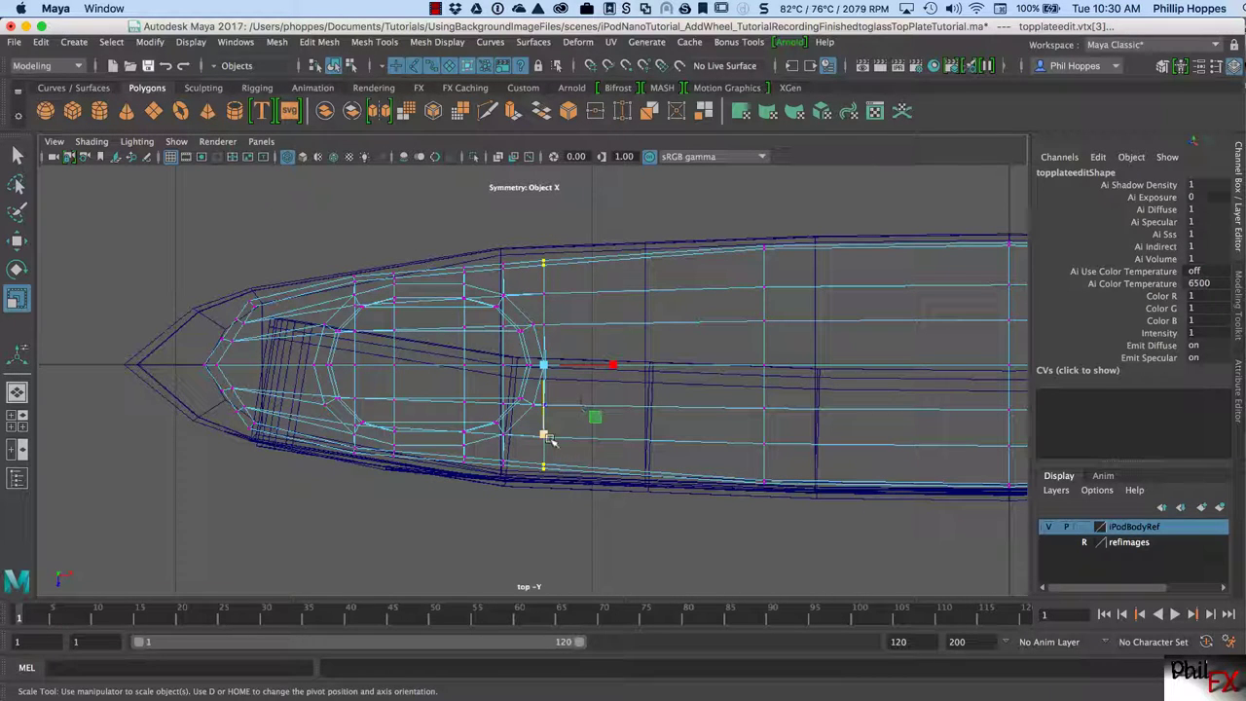
left_click_drag(546, 433, 547, 440)
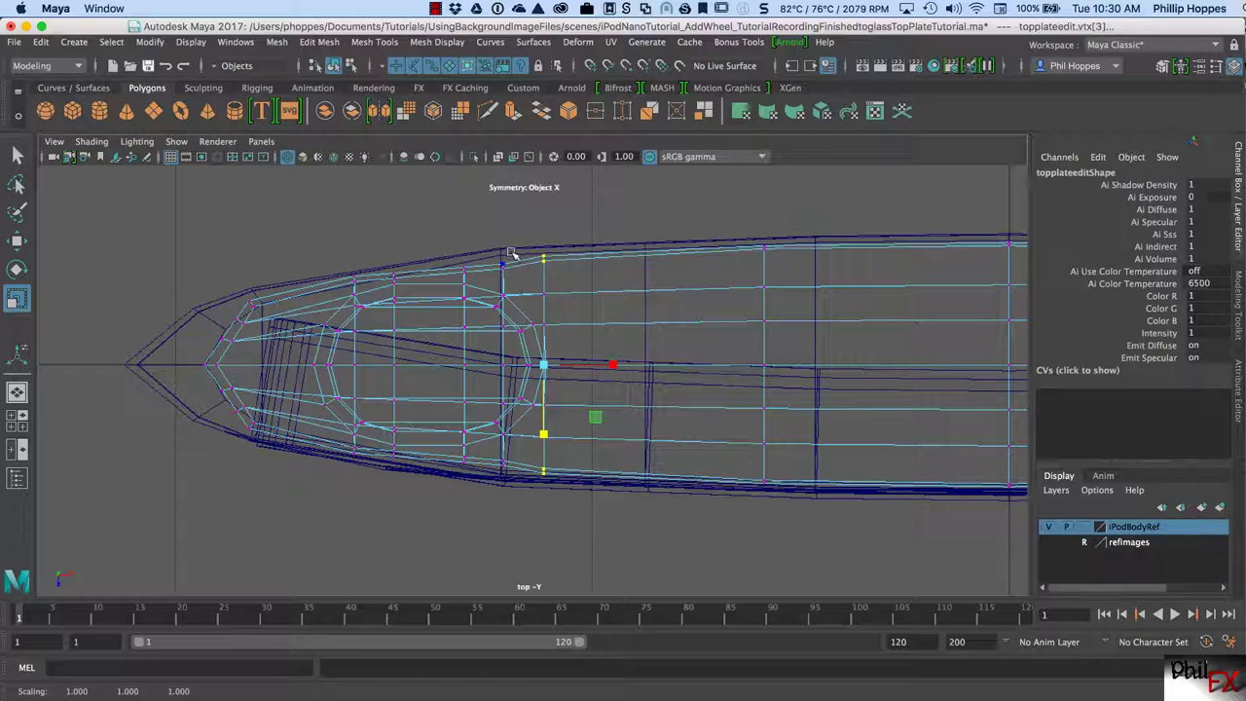
left_click(501, 265)
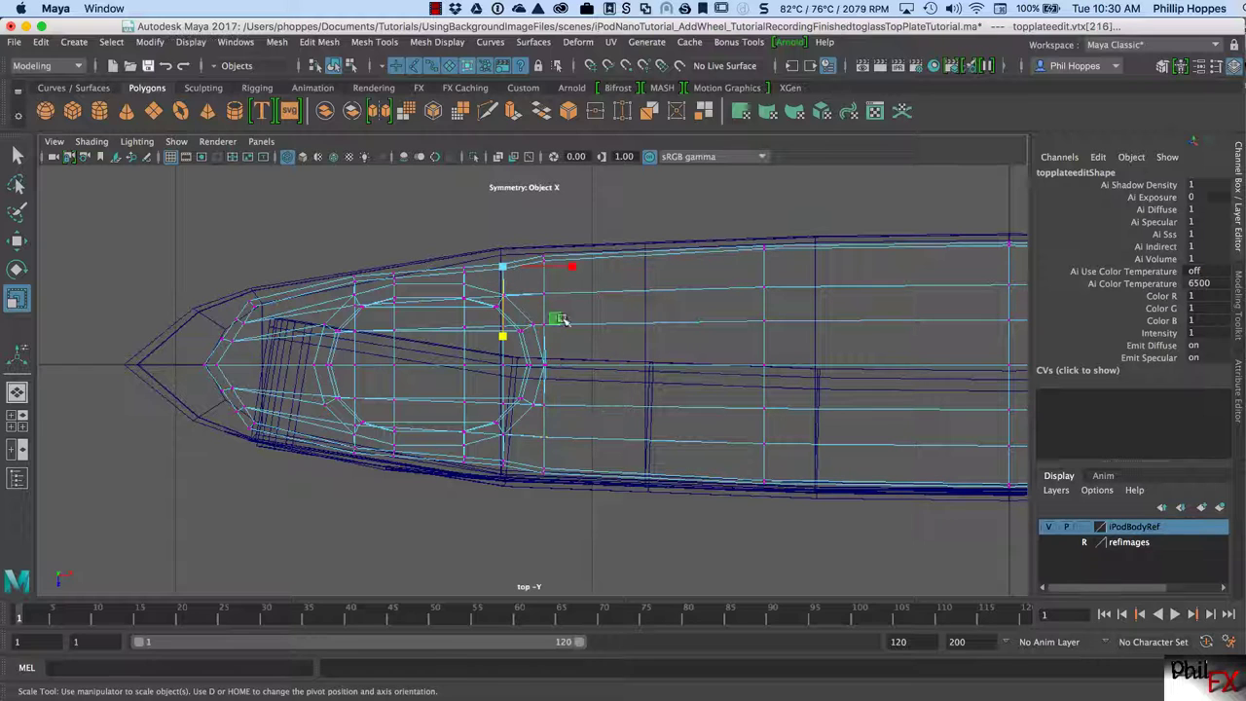
left_click(502, 465, "shift")
- Spread the ring-edge vertex pair apart, then zoom in on the plate's rounded end
left_click_drag(503, 433, 505, 439)
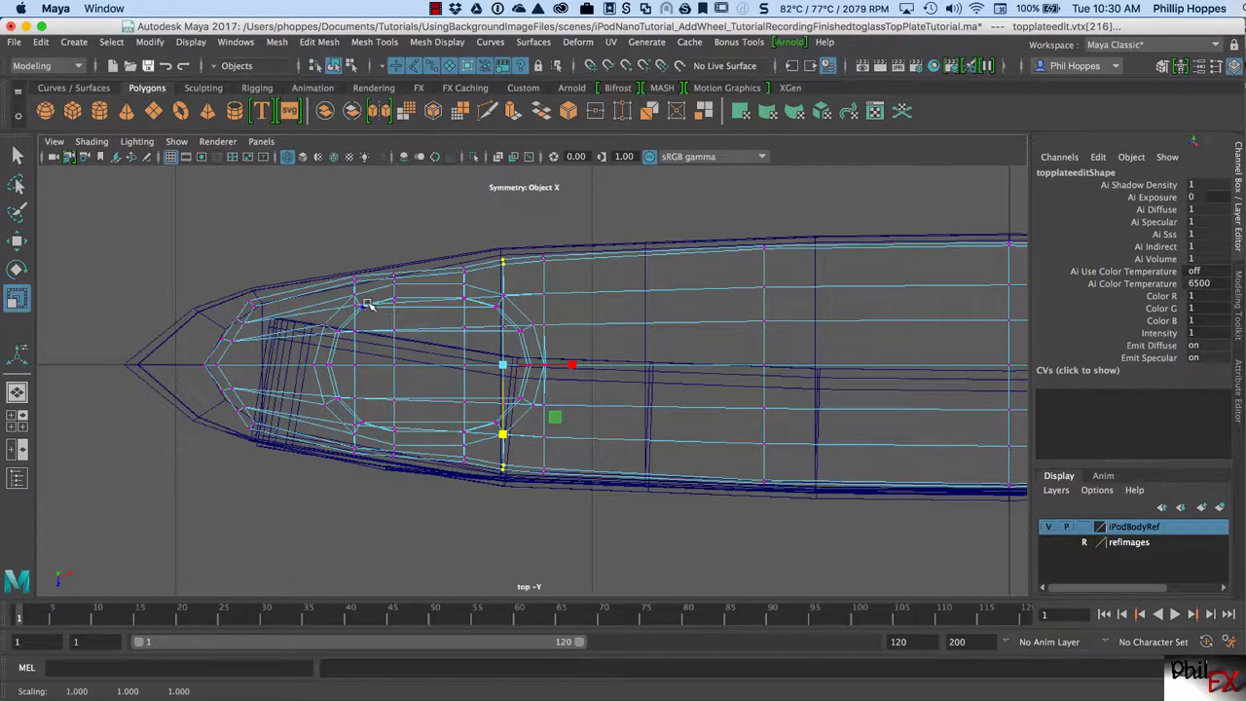
scroll(368, 305, "up", 3)
middle_click_drag(340, 334, 504, 298, "alt")
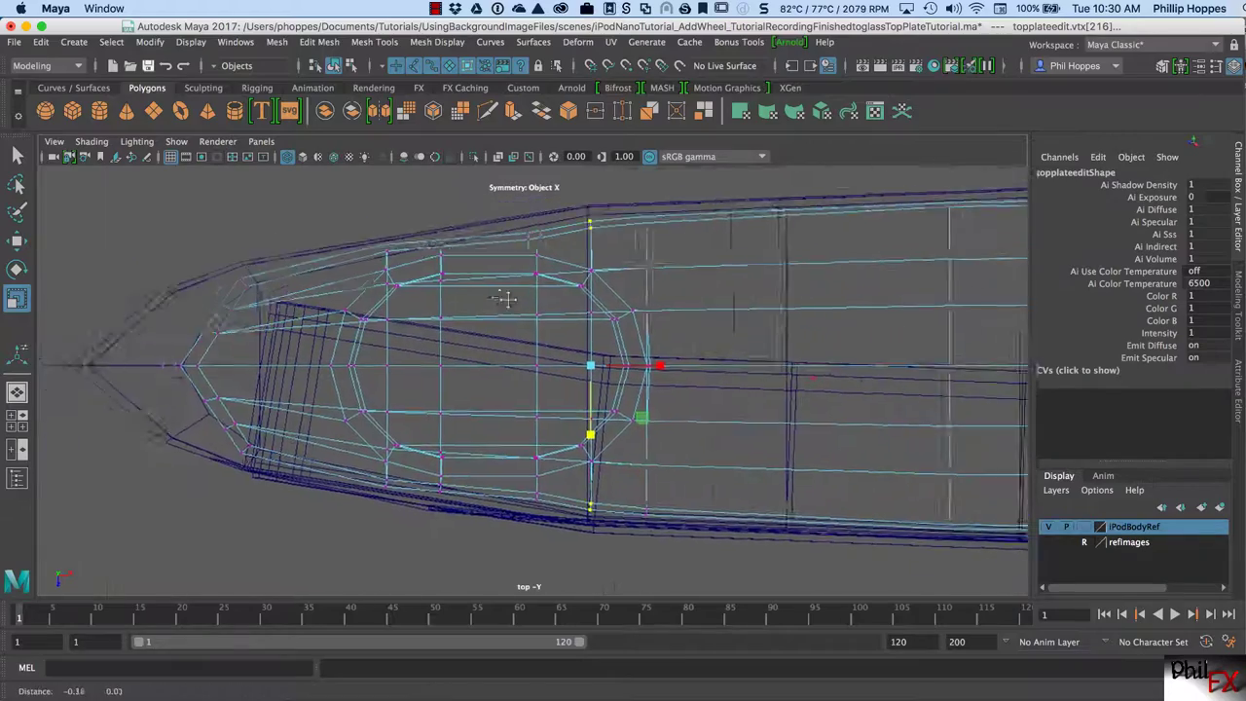
scroll(445, 325, "up", 3)
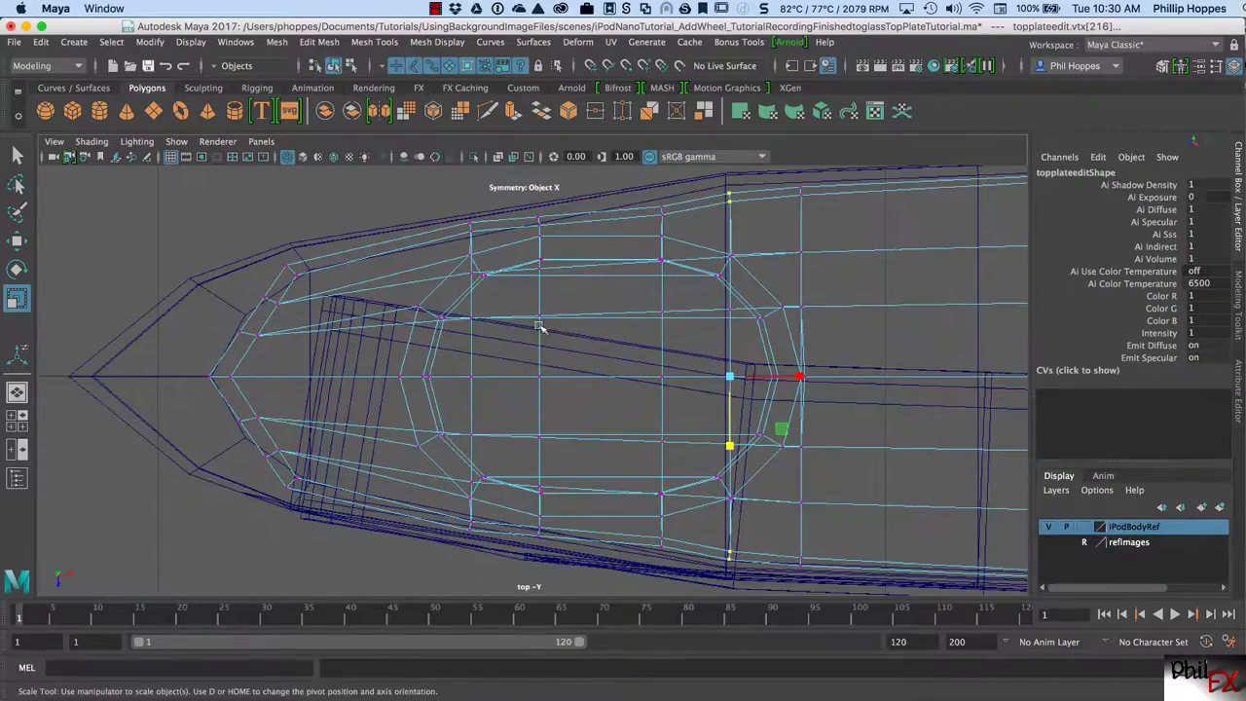
scroll(542, 311, "up", 1)
scroll(548, 278, "up", 1)
middle_click_drag(548, 279, 530, 306, "alt")
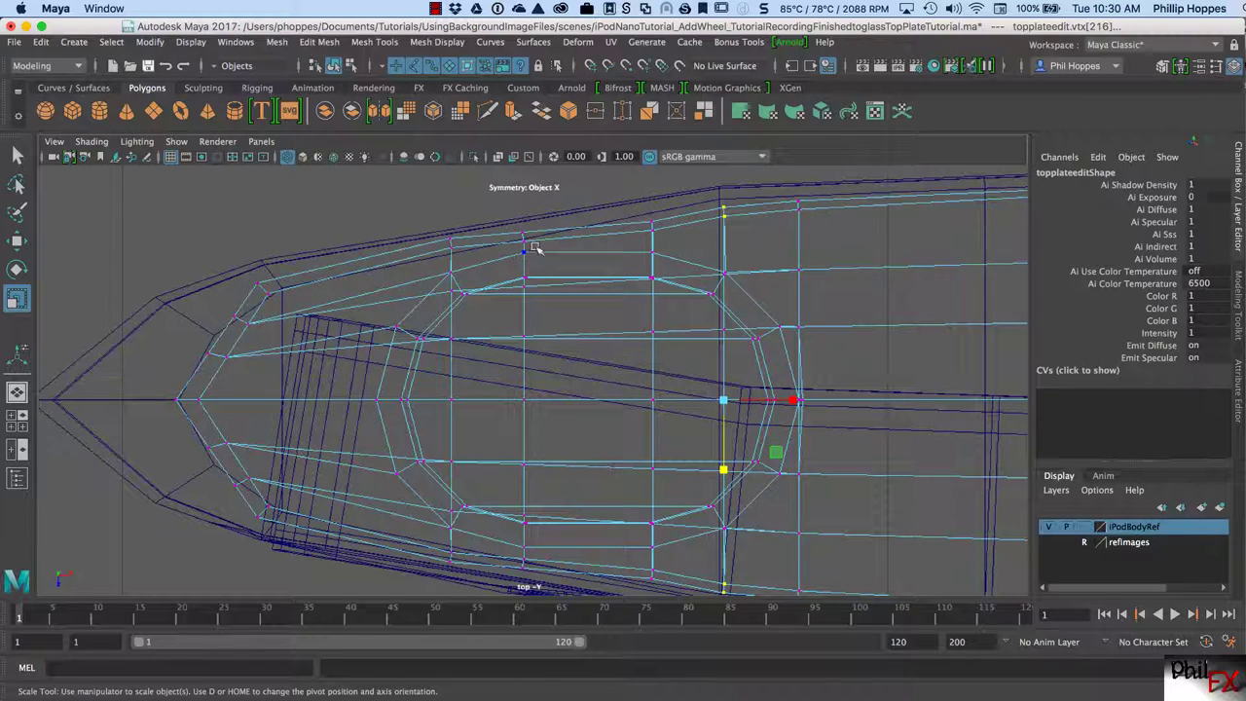
- Adjust the spacing of two vertex pairs near the recess to fit the body outline
left_click_drag(535, 215, 509, 248)
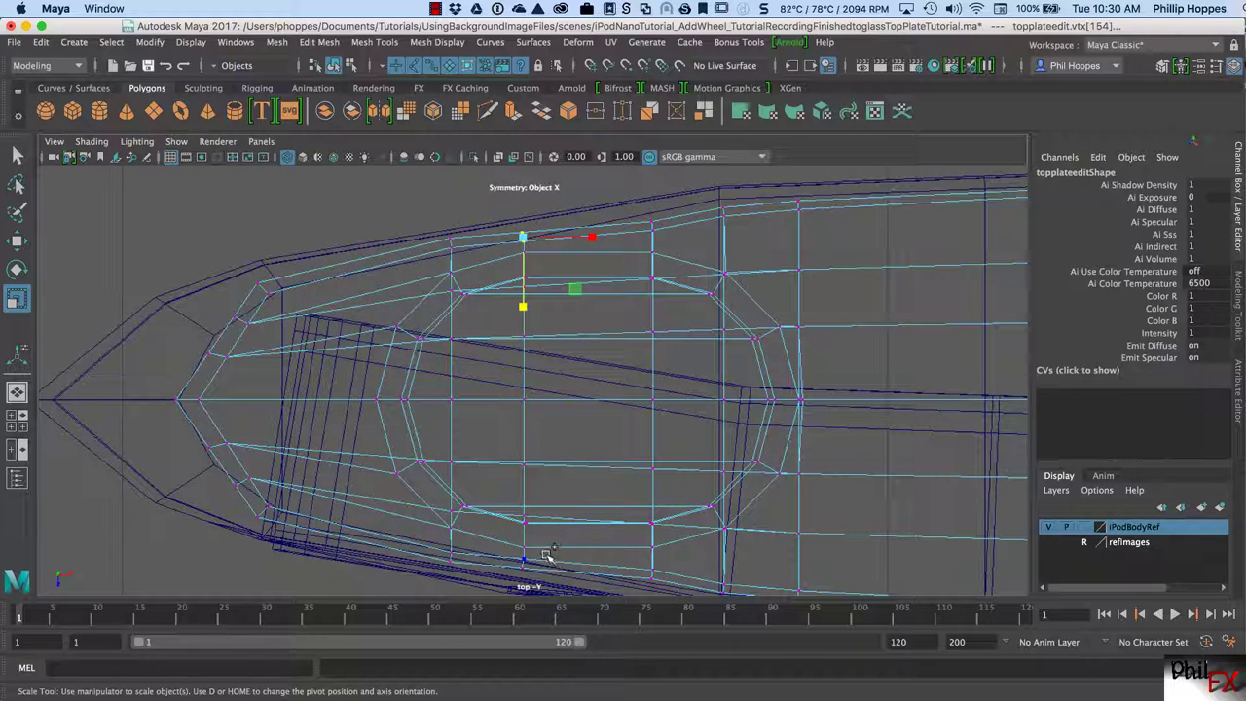
left_click_drag(547, 553, 501, 584, "shift")
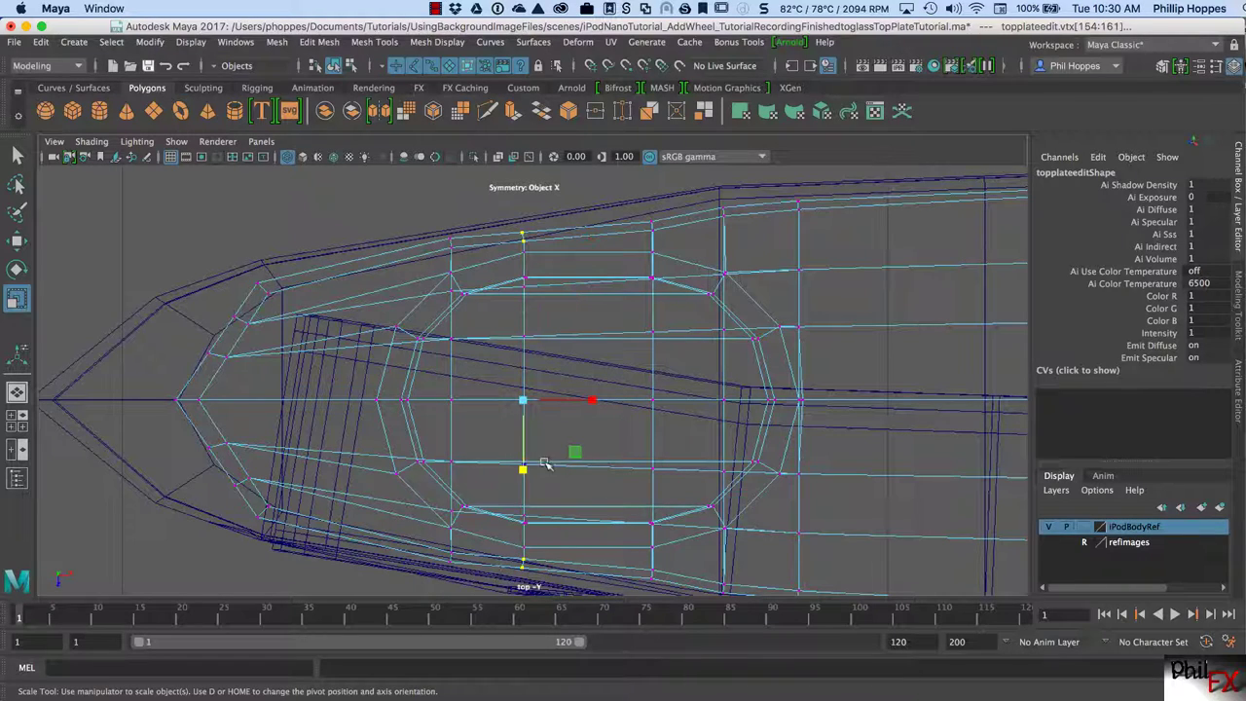
left_click_drag(522, 470, 521, 466)
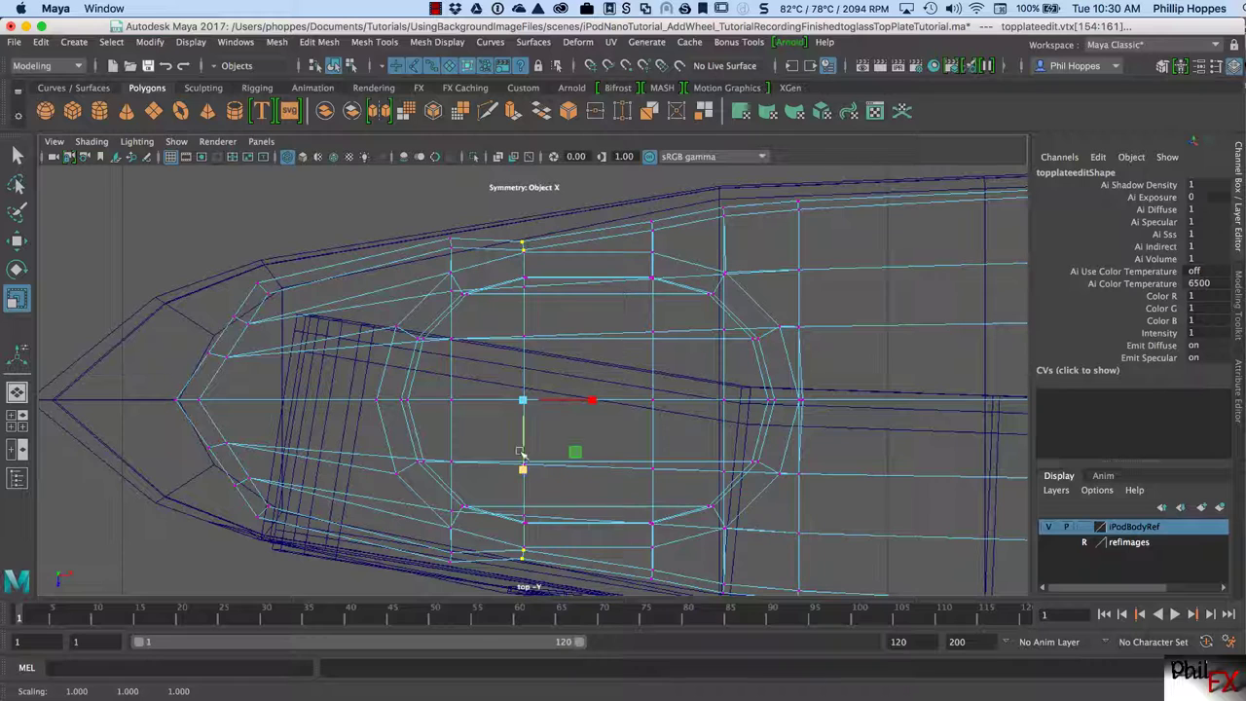
left_click(452, 239)
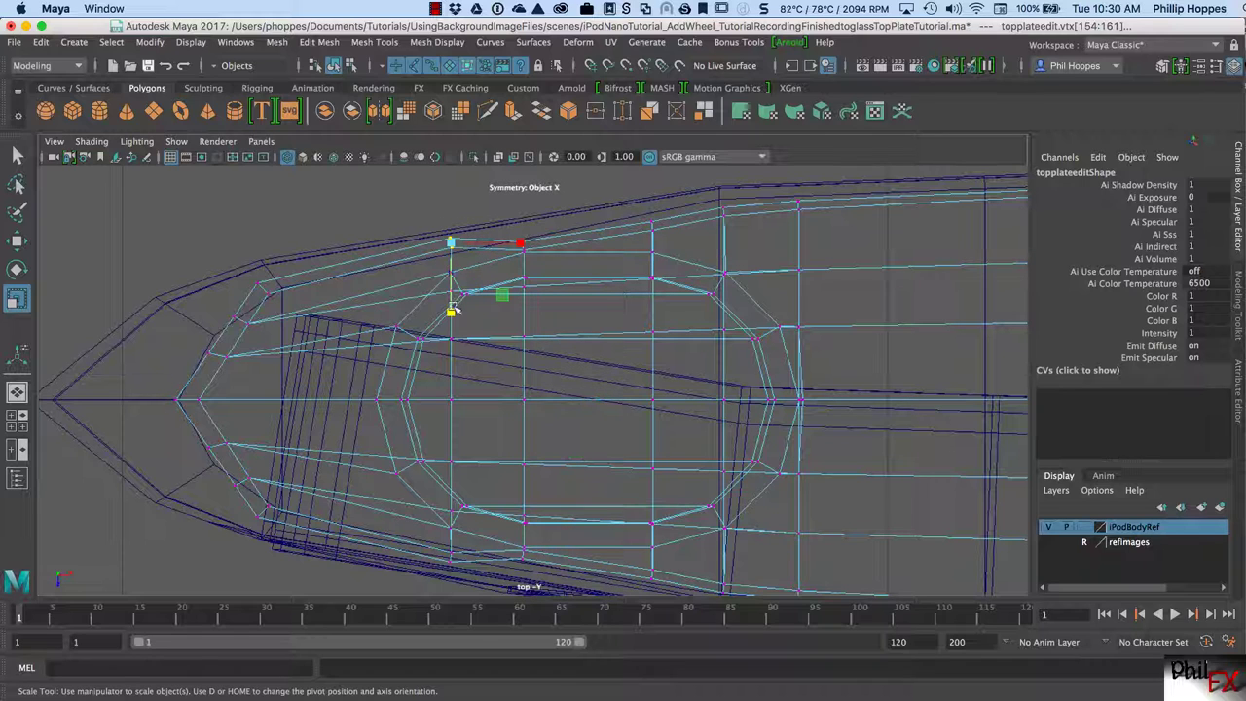
left_click(450, 558, "shift")
left_click_drag(450, 461, 453, 465)
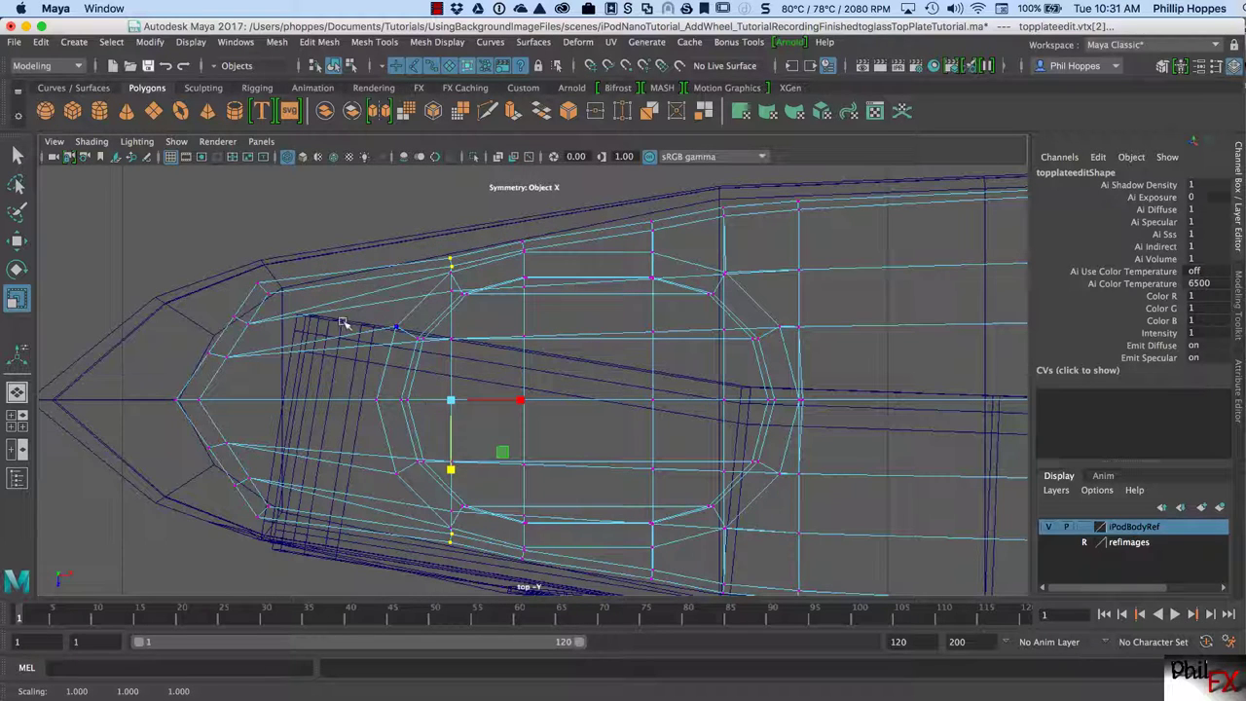
- Move the plate's outermost left vertex pair right along X and scale it closer together
left_click(259, 284)
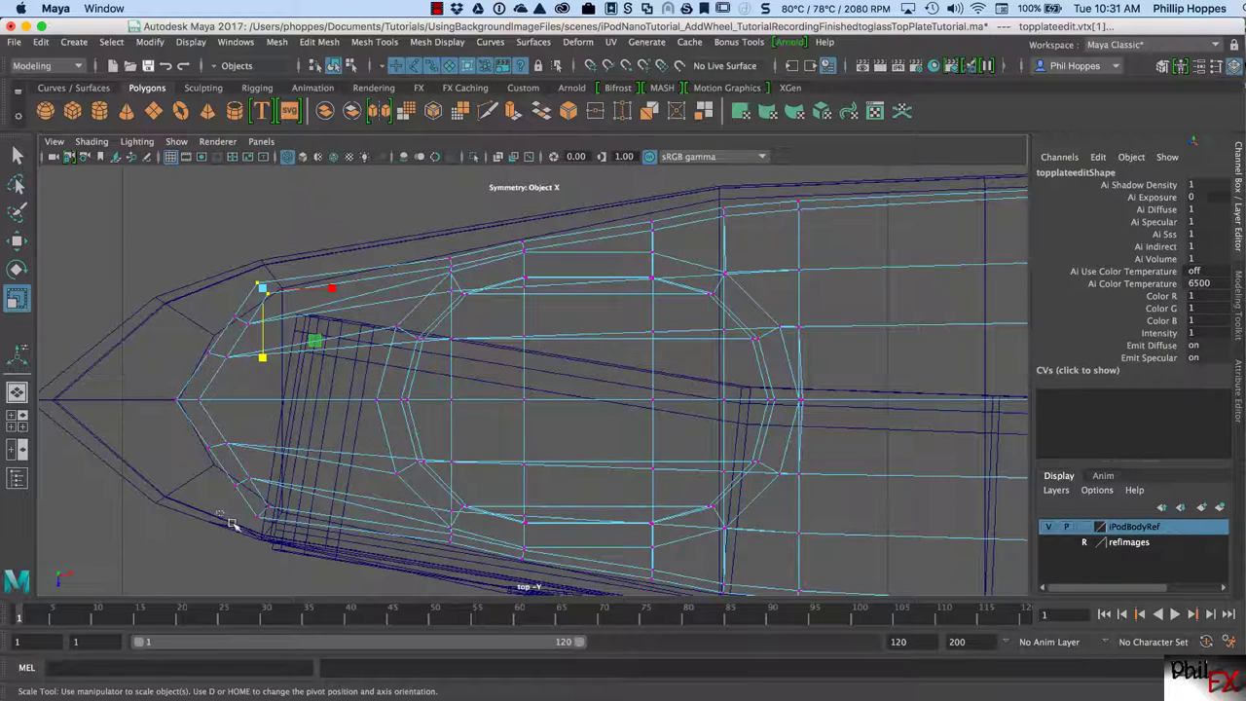
left_click_drag(226, 514, 267, 547, "shift")
left_click(269, 506)
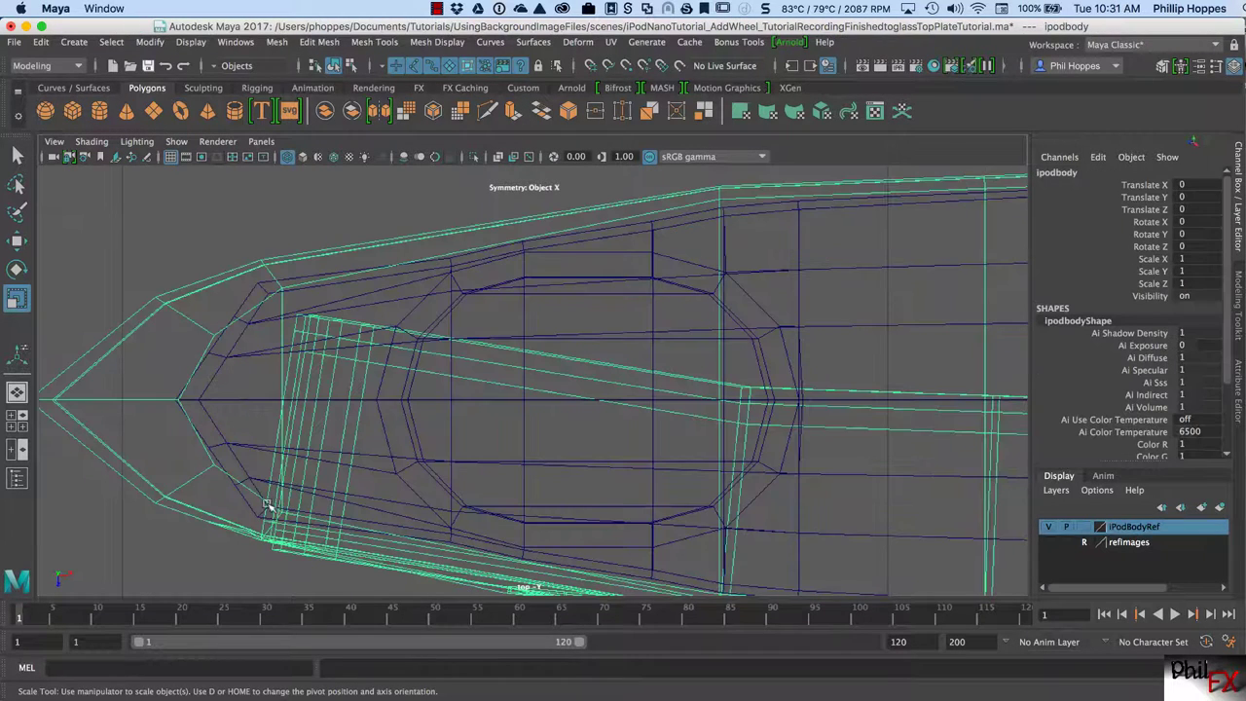
left_click(437, 306)
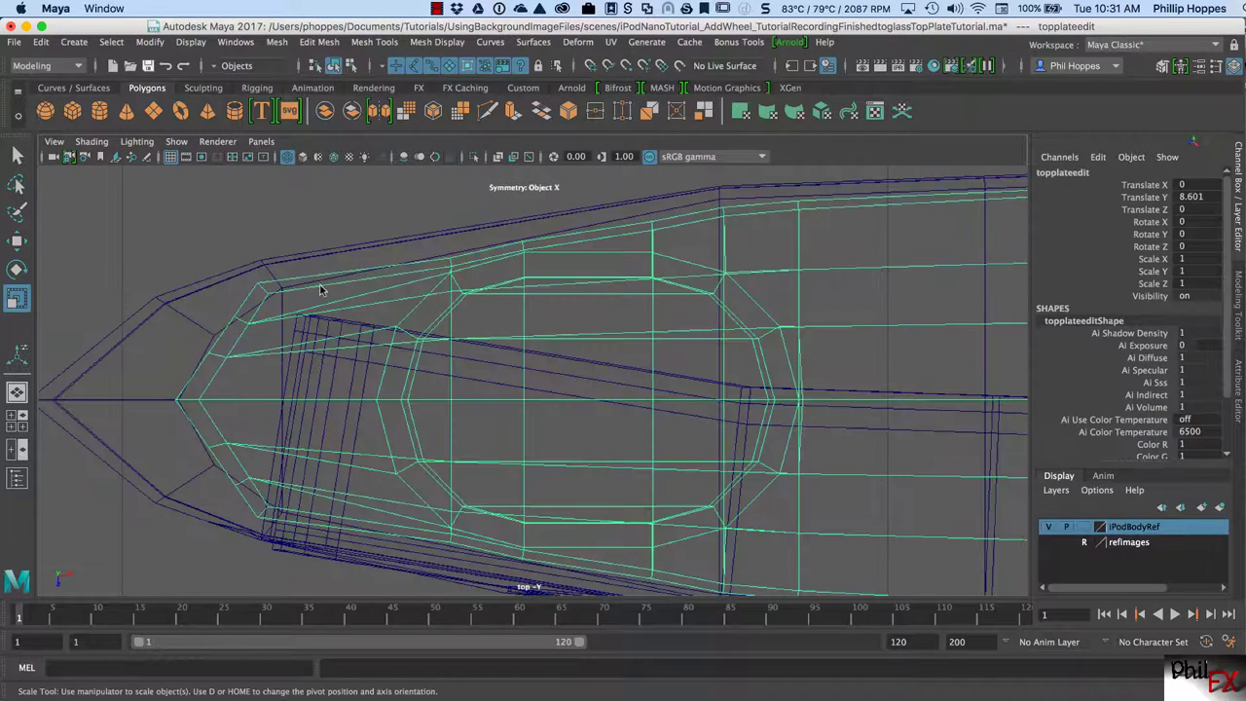
right_click_drag(321, 289, 250, 308)
left_click(258, 284)
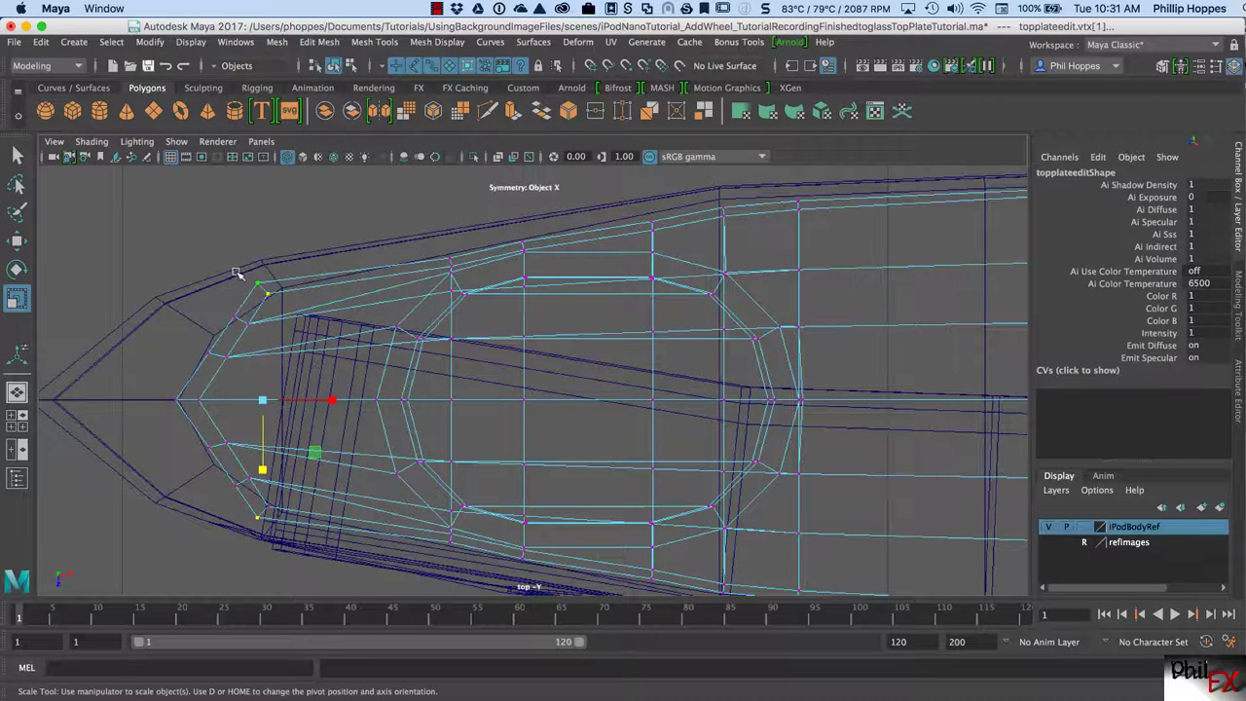
left_click(225, 244)
left_click_drag(224, 245, 292, 313)
left_click_drag(193, 503, 310, 551, "shift")
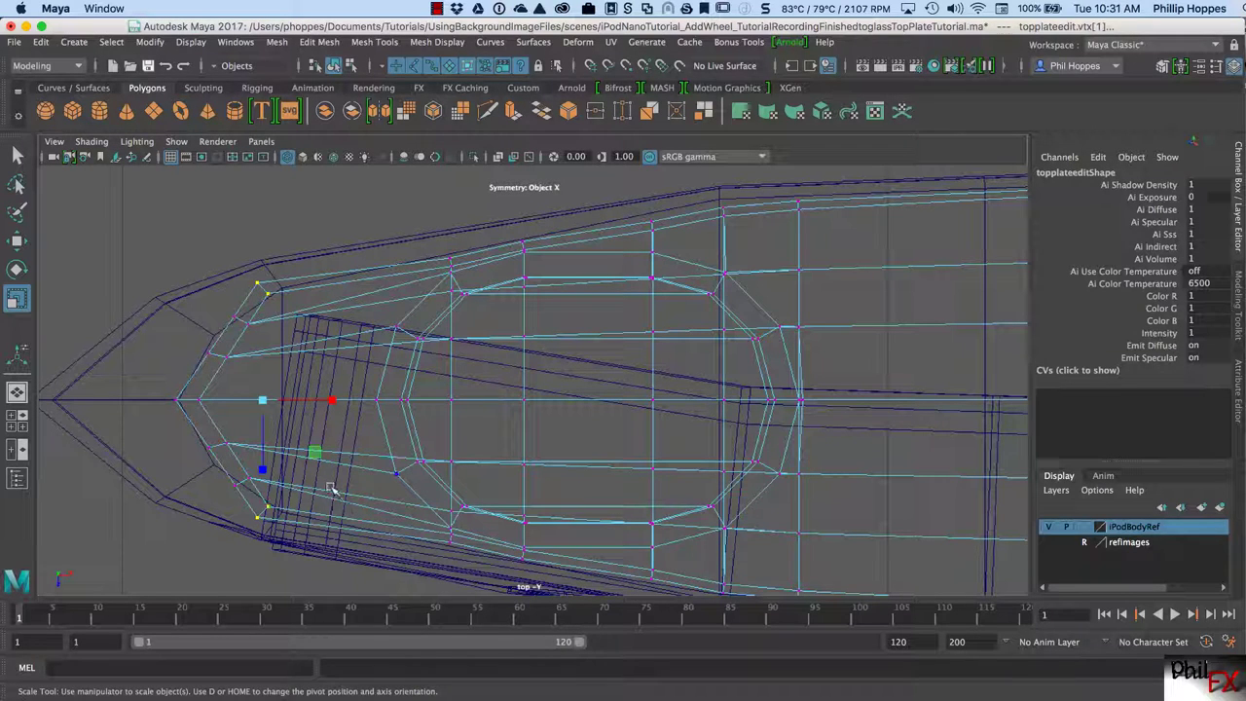
key("w")
left_click_drag(336, 401, 382, 409)
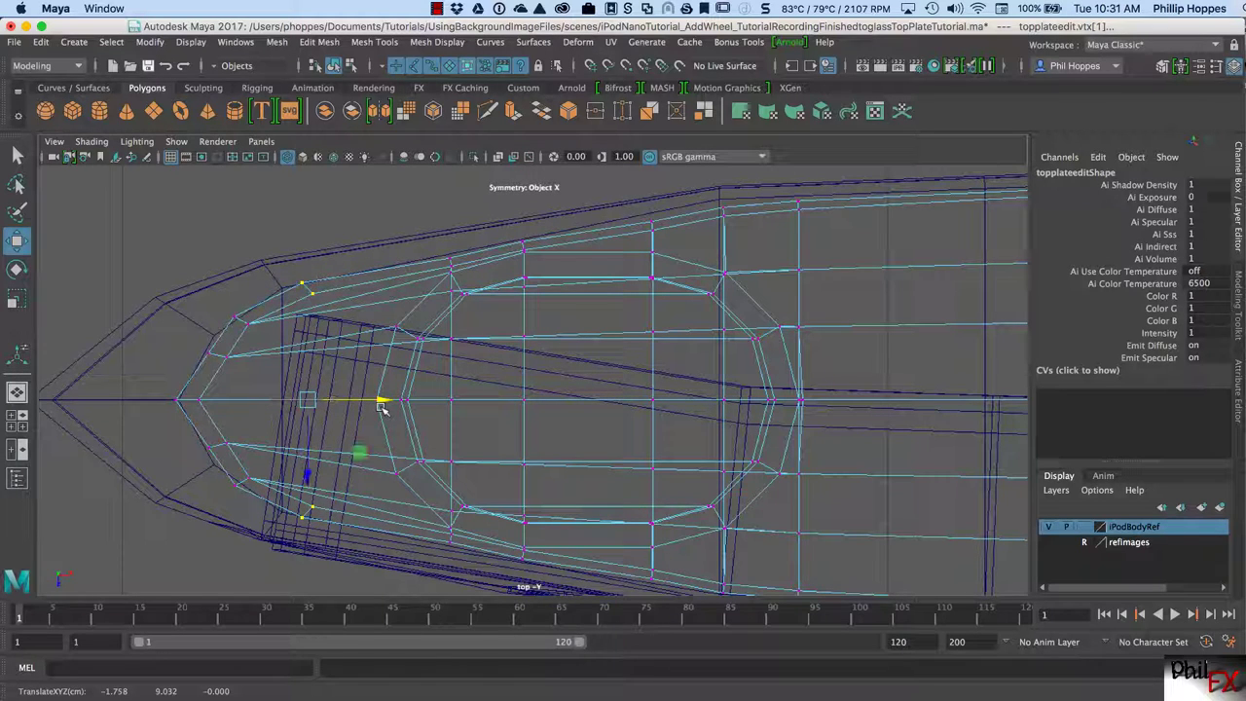
key("r")
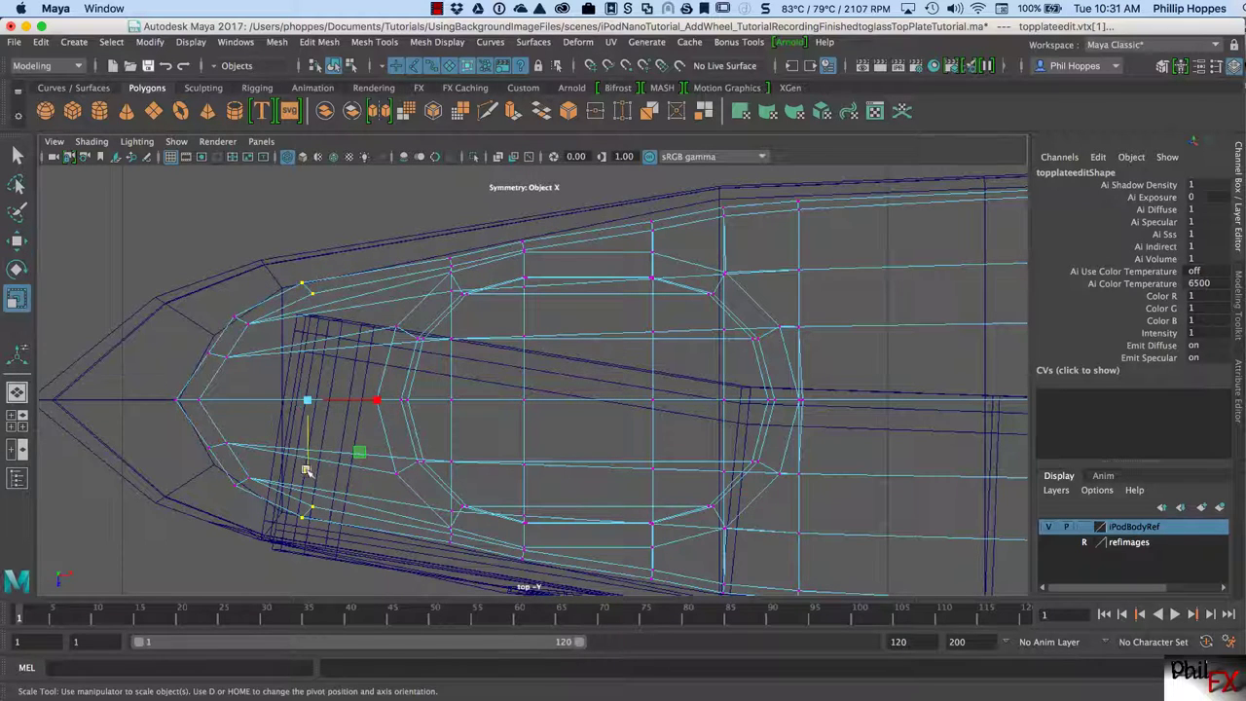
left_click_drag(306, 470, 308, 465)
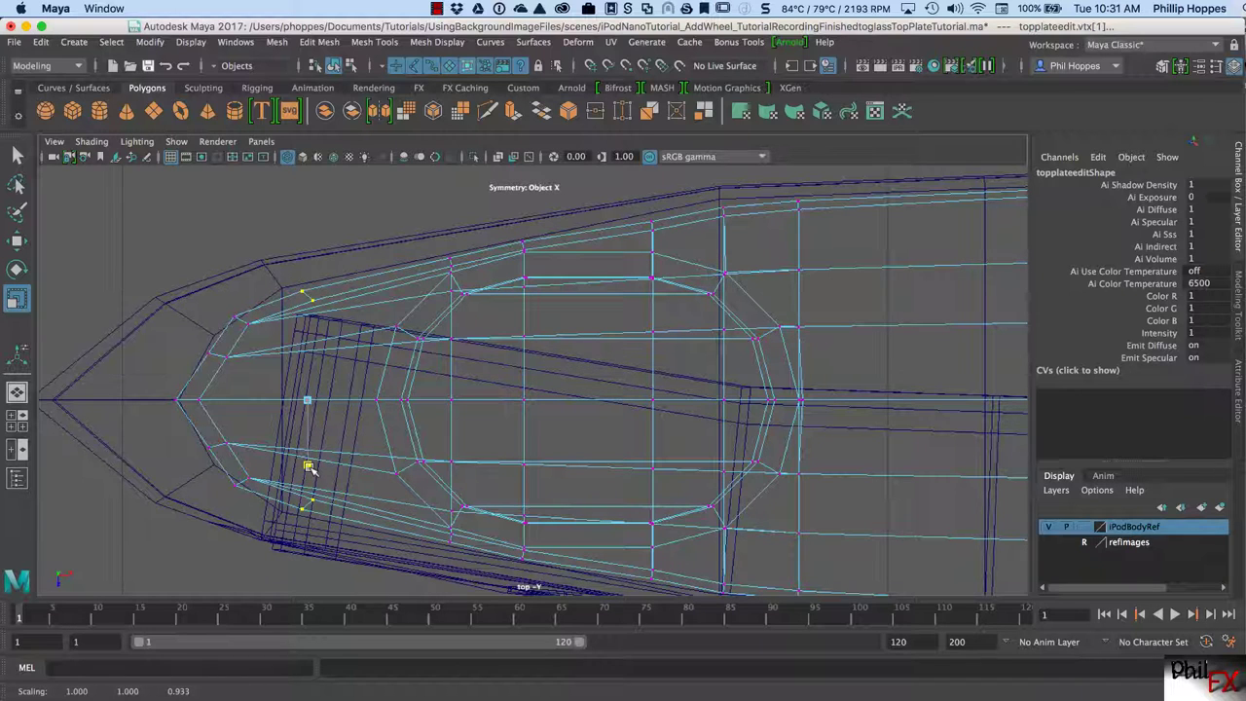
- Shift the next left-end vertex pair right along X and scale it to fit
left_click_drag(206, 309, 268, 346)
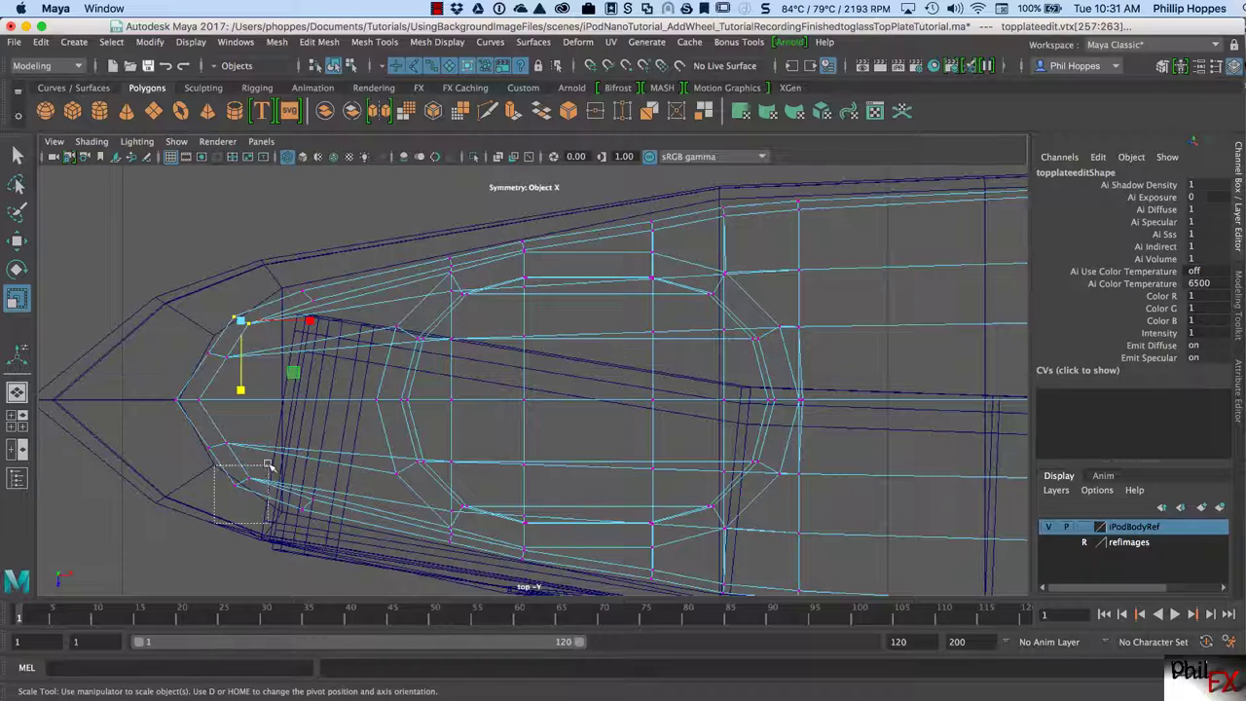
left_click_drag(214, 455, 297, 504, "shift")
key("w")
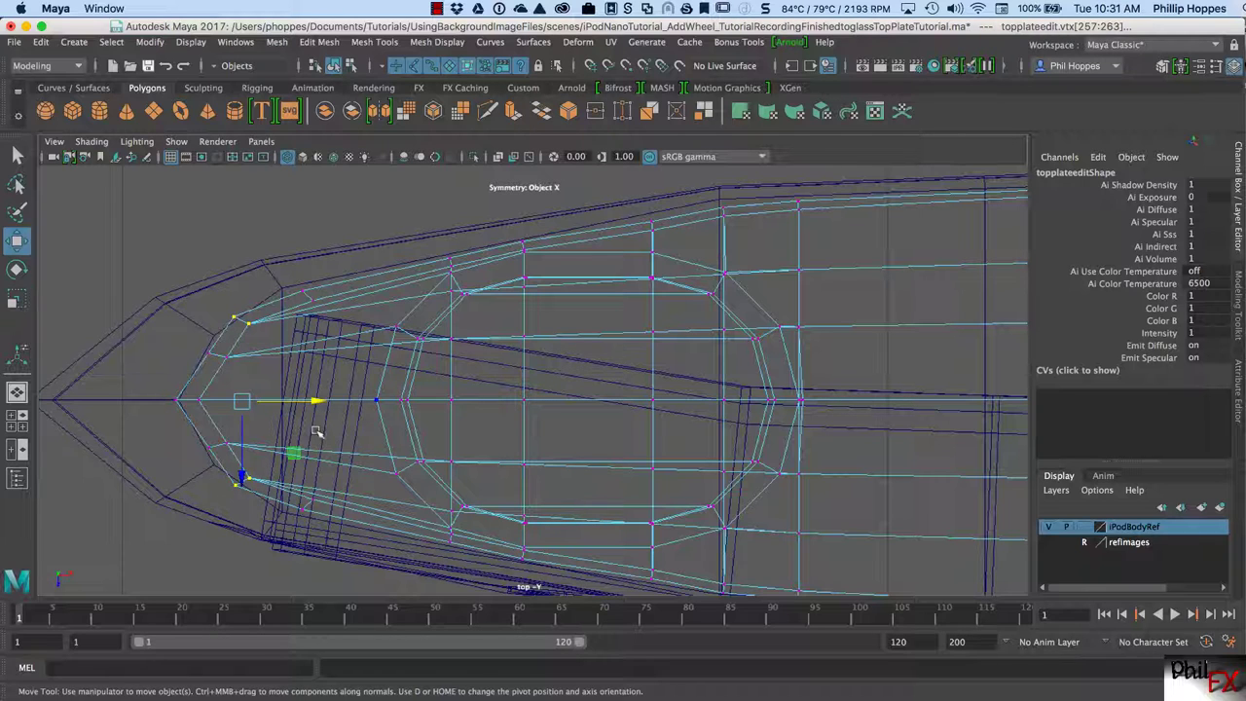
left_click_drag(315, 403, 336, 409)
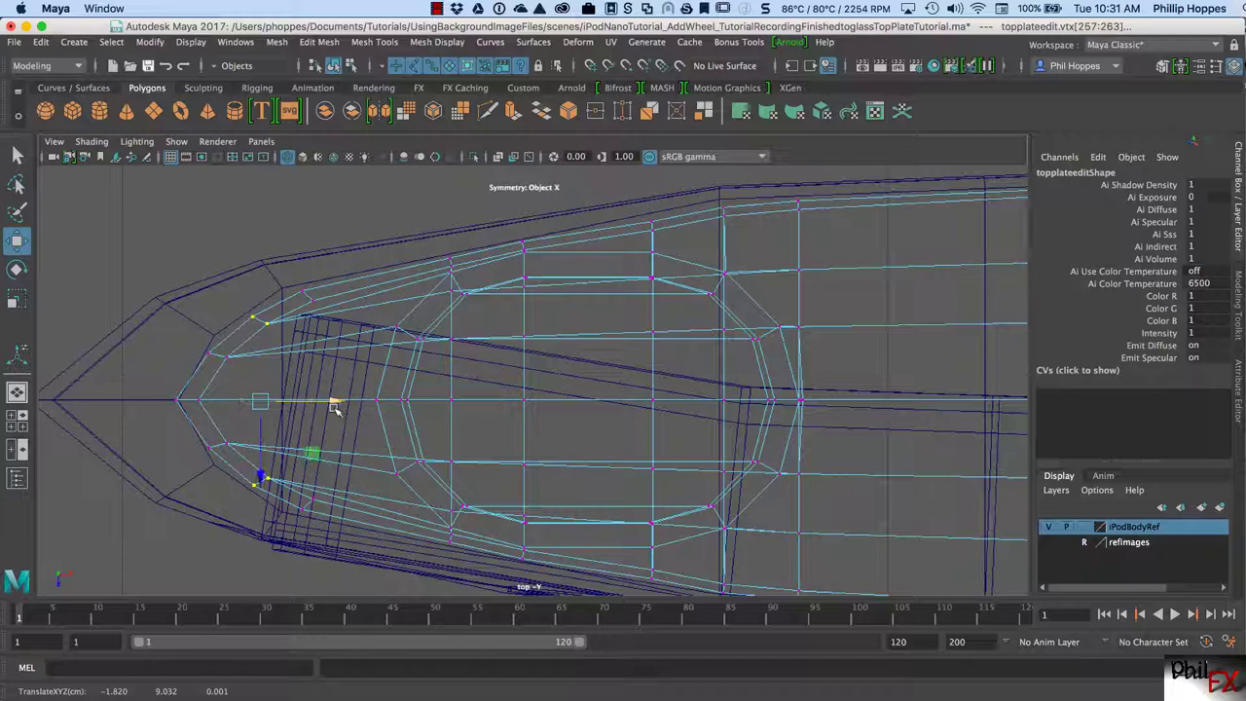
key("r")
left_click(261, 471)
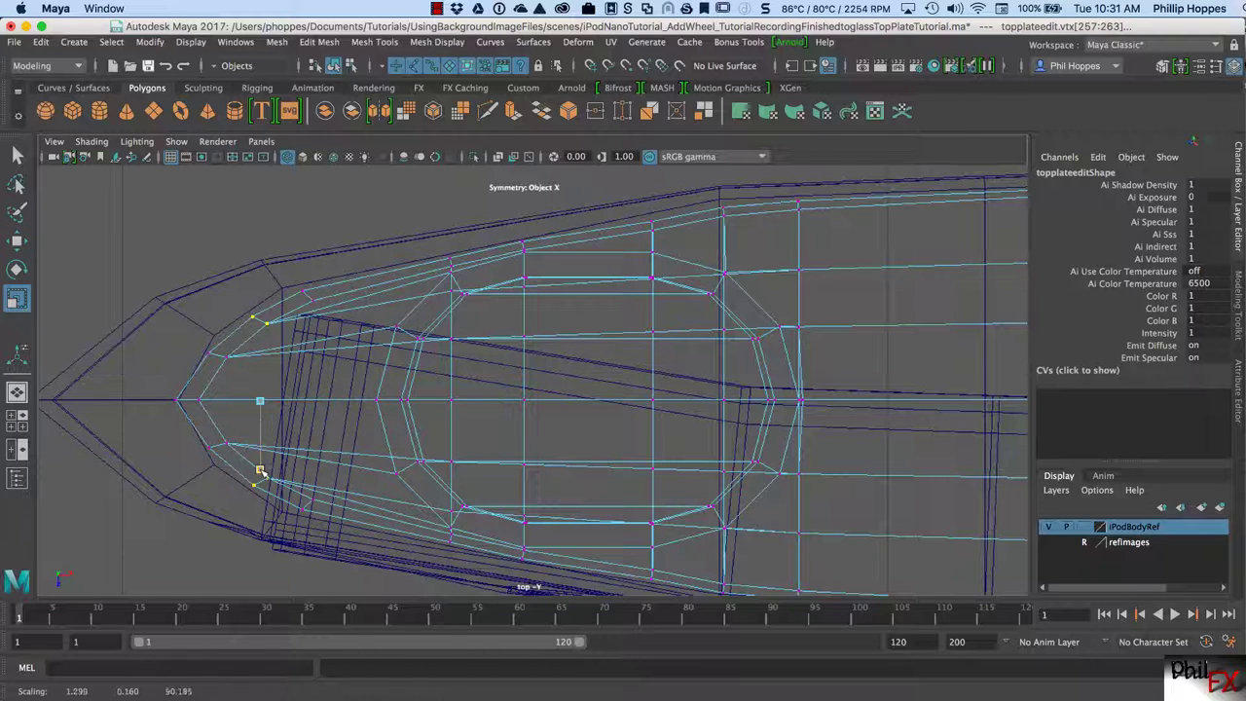
- Move the tip vertex vtx[0] right along X and return the plate to object mode
left_click_drag(189, 340, 247, 383)
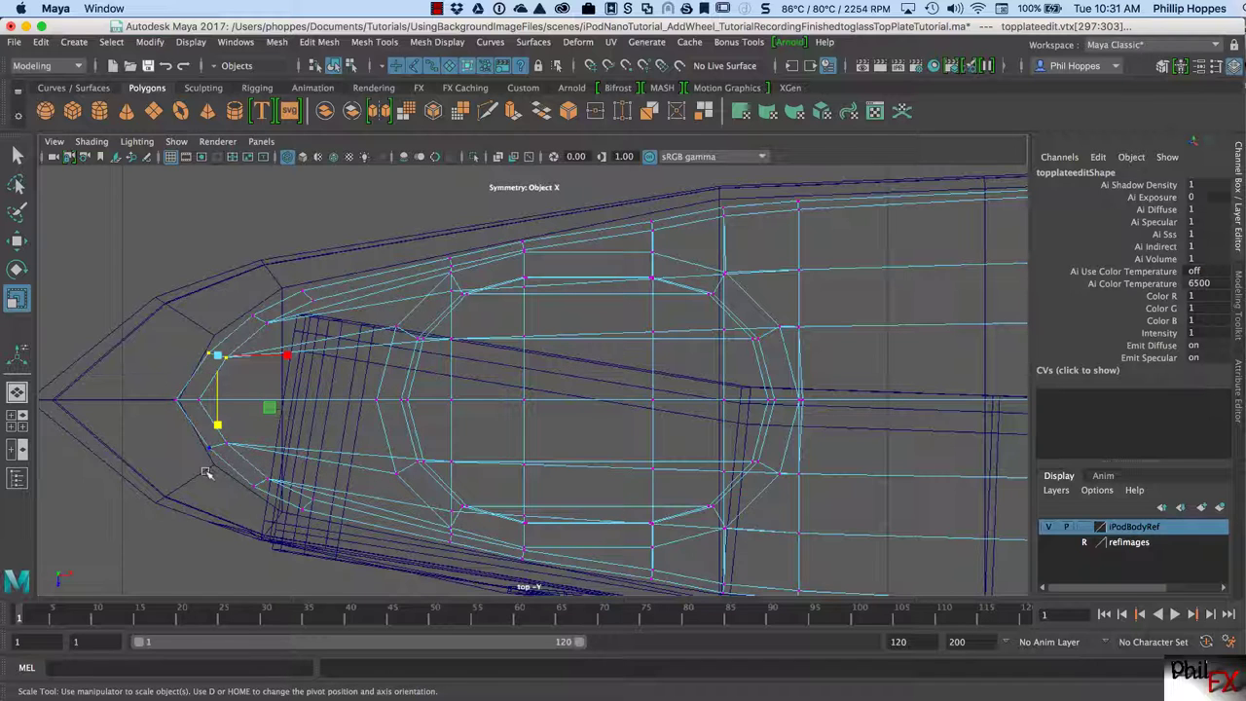
left_click_drag(180, 479, 296, 401, "shift")
key("w")
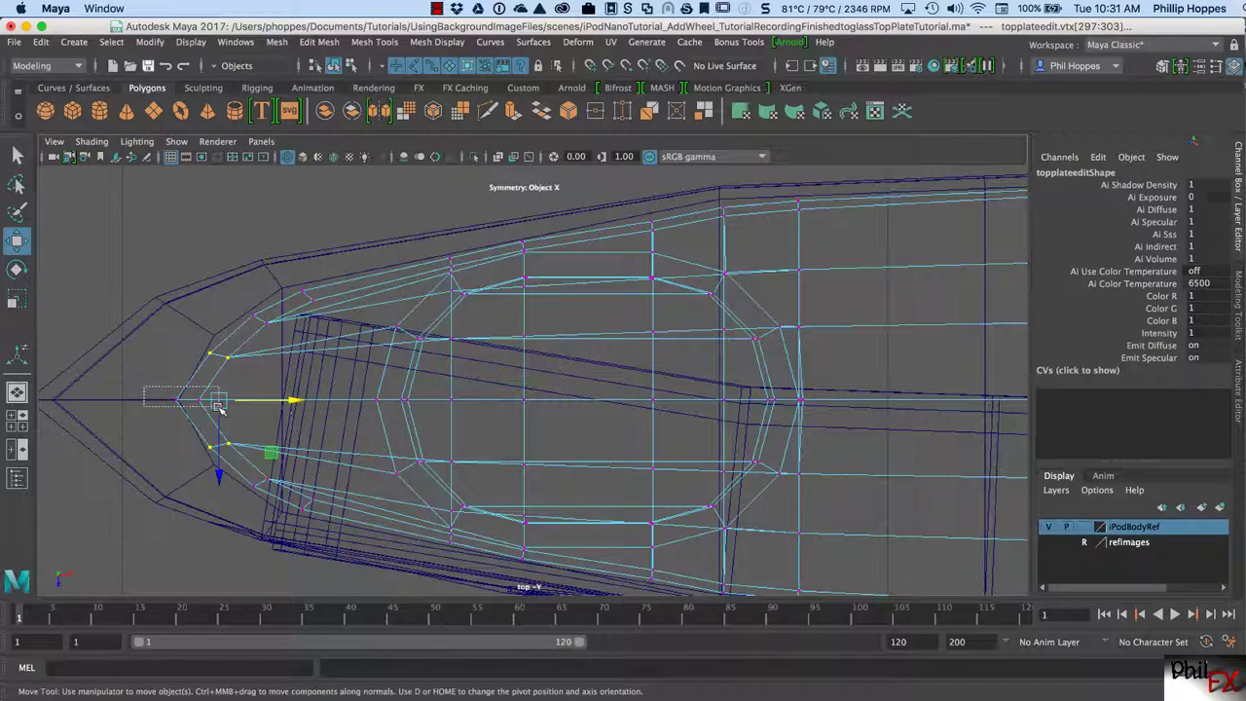
left_click(178, 399)
left_click_drag(257, 401, 277, 401)
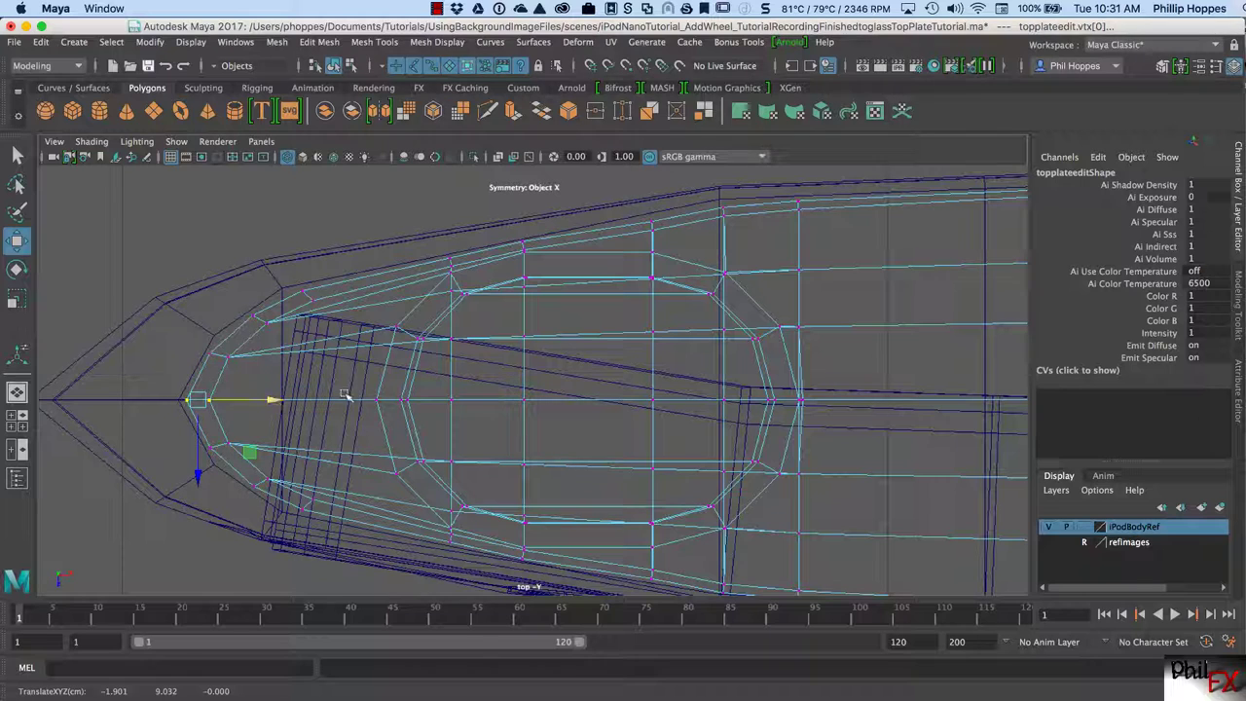
left_click(302, 239)
right_click_drag(370, 288, 414, 269)
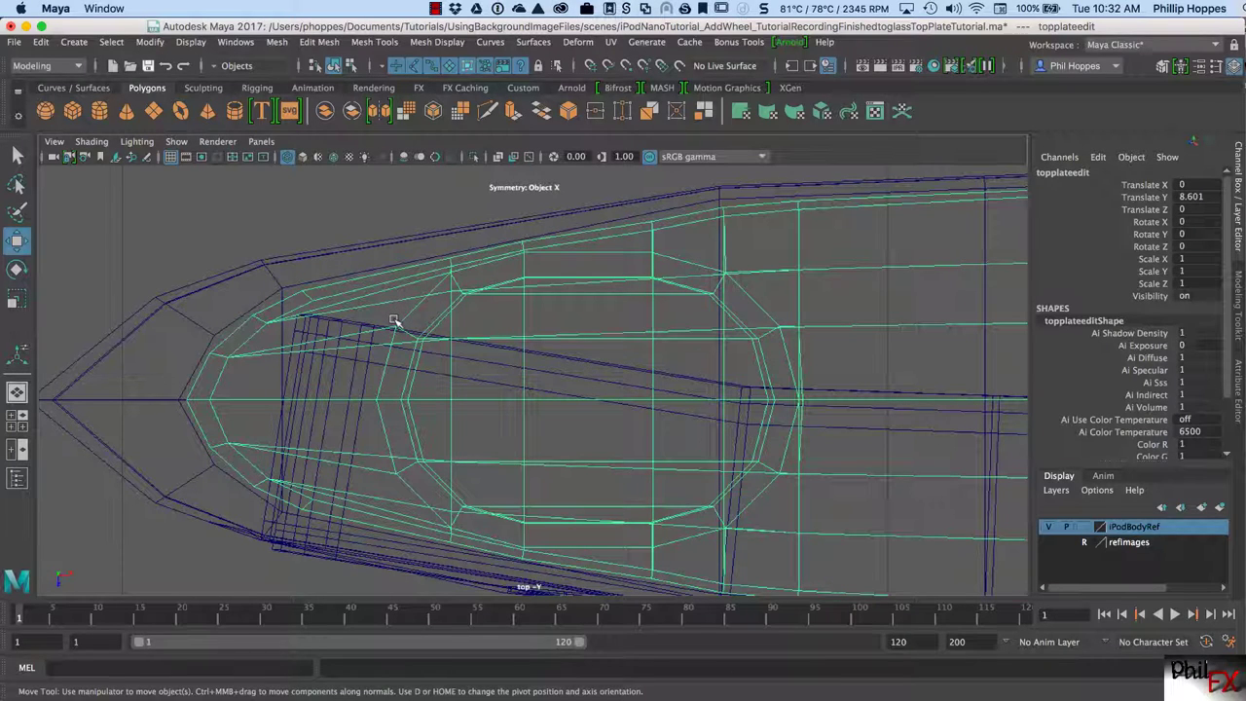
- Turn on smooth mesh preview for both the top plate and the iPod body
key("3")
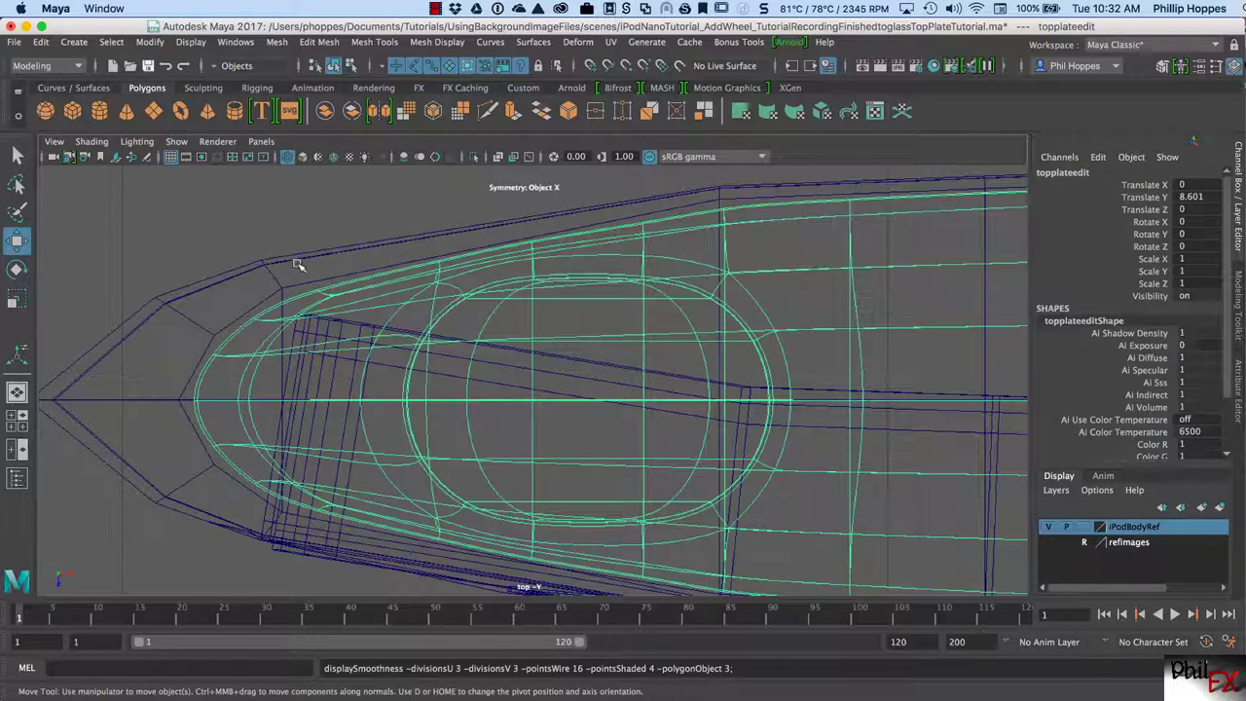
left_click(296, 264)
key("3")
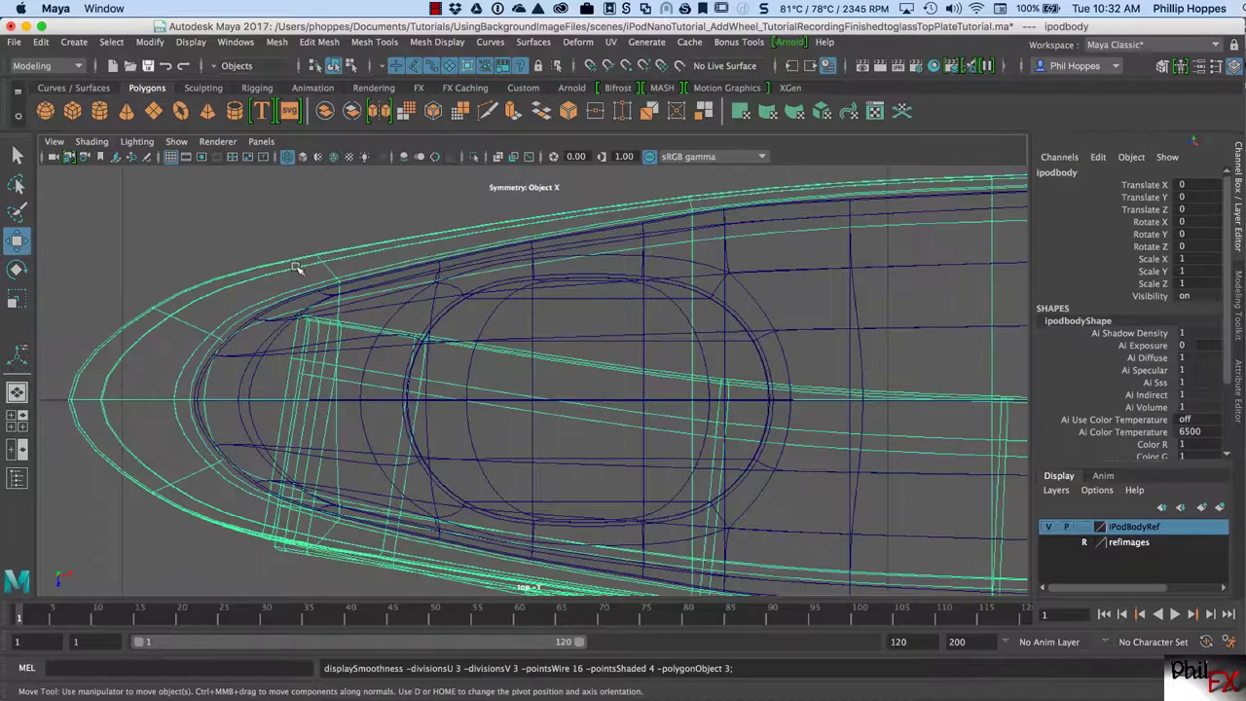
left_click(272, 234)
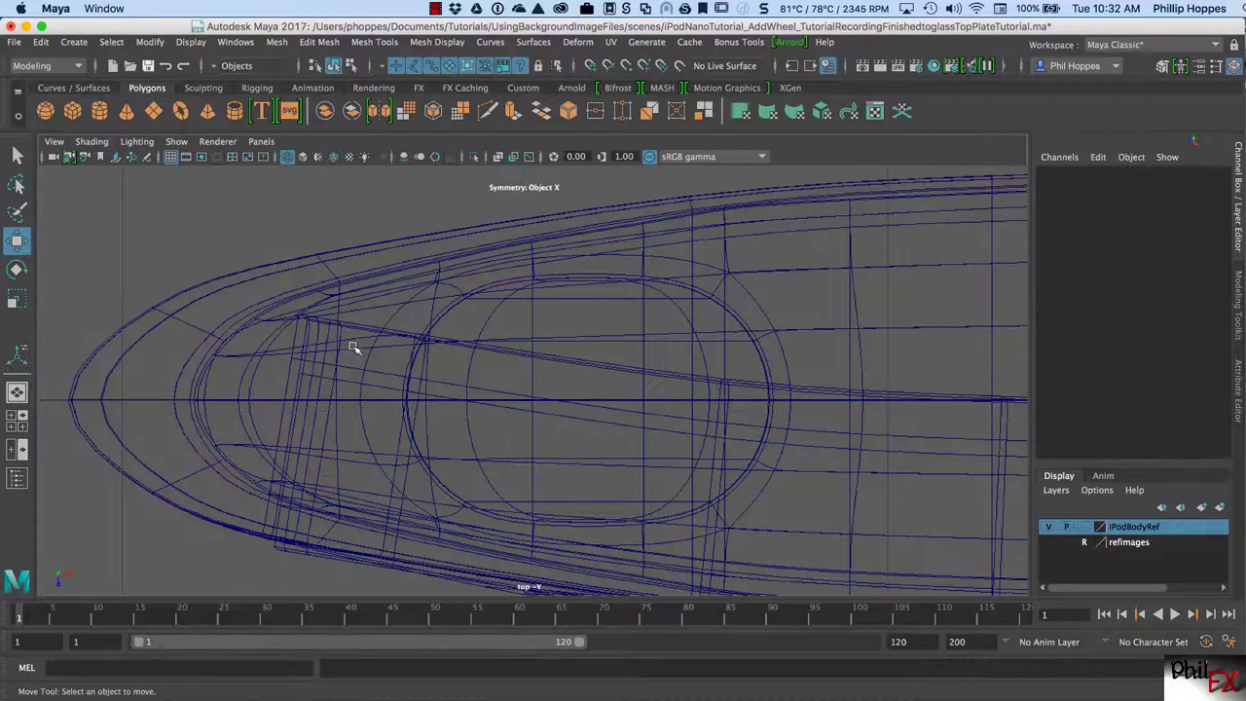
- Maximize the perspective view and tumble around the smoothed iPod to check the plate's fit
key("space")
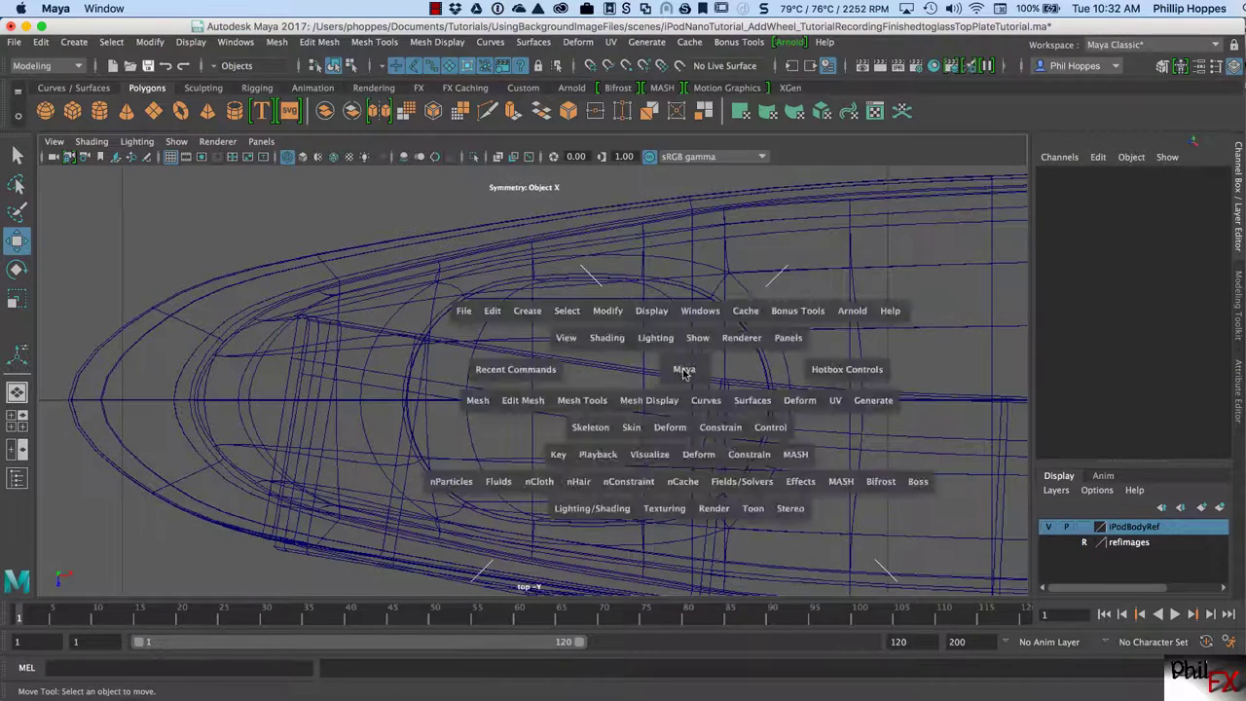
key("space")
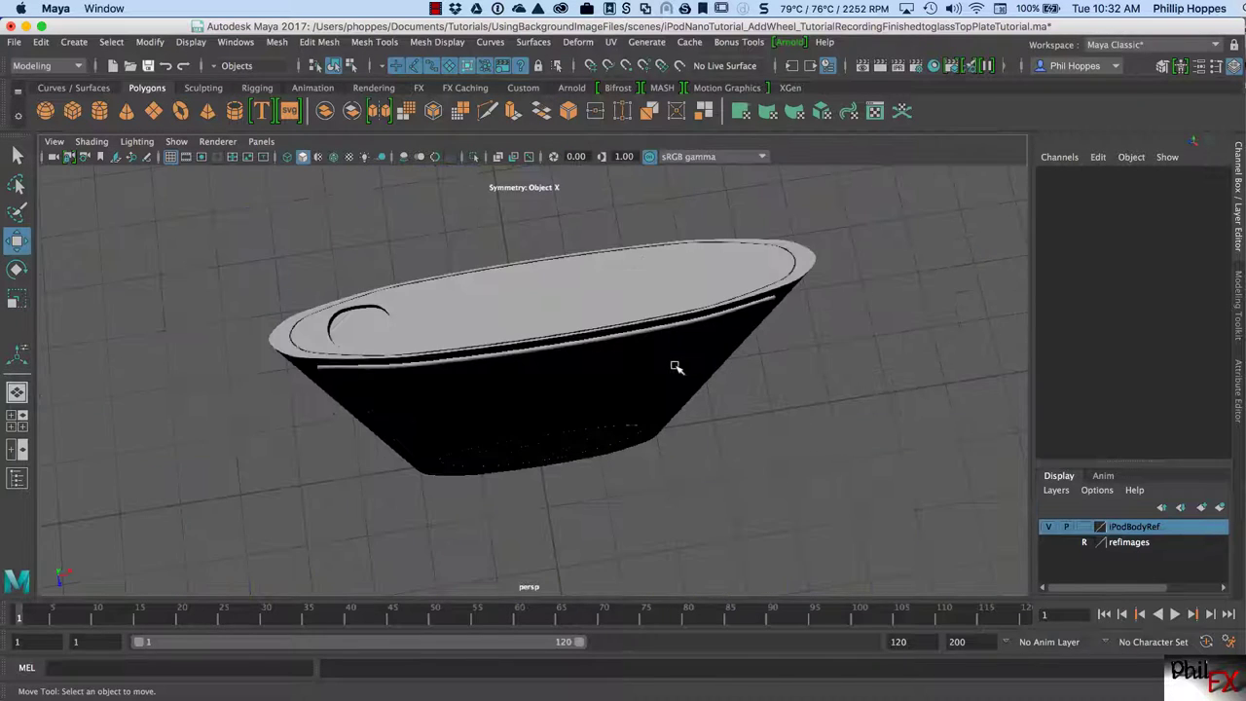
left_click_drag(597, 361, 590, 371, "alt")
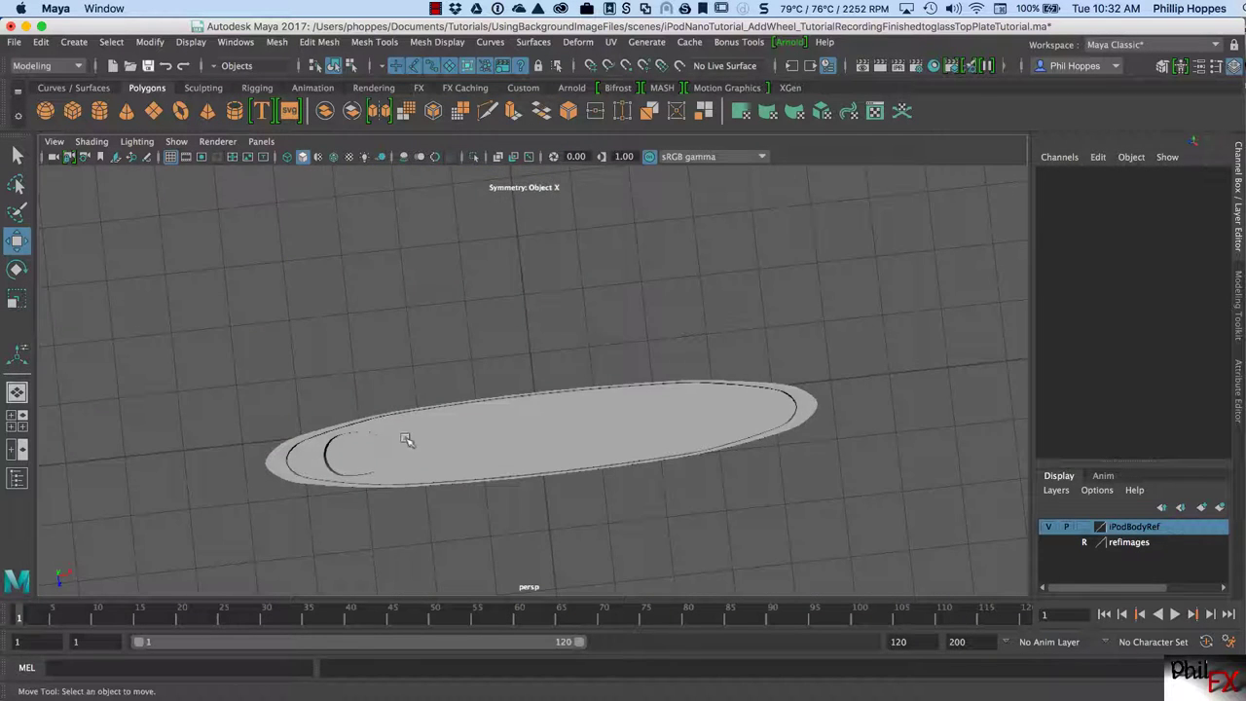
scroll(530, 428, "up", 5)
left_click_drag(476, 434, 492, 455, "alt")
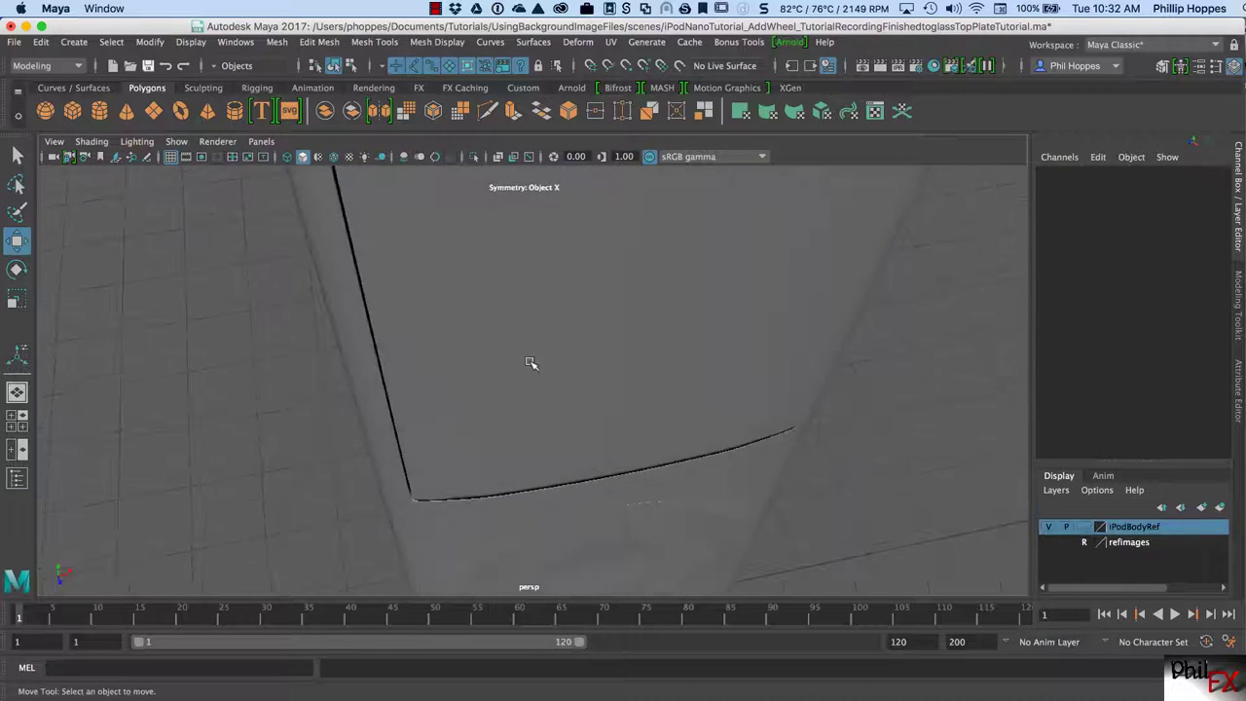
left_click_drag(528, 361, 578, 467, "alt")
right_click_drag(578, 467, 502, 469, "alt")
mouse_move(502, 469)
left_mouse_down("alt")
mouse_move(494, 458)
mouse_move(568, 409)
mouse_move(467, 422)
mouse_move(467, 412)
mouse_move(494, 398)
mouse_move(517, 475)
mouse_move(512, 453)
left_mouse_up("alt")
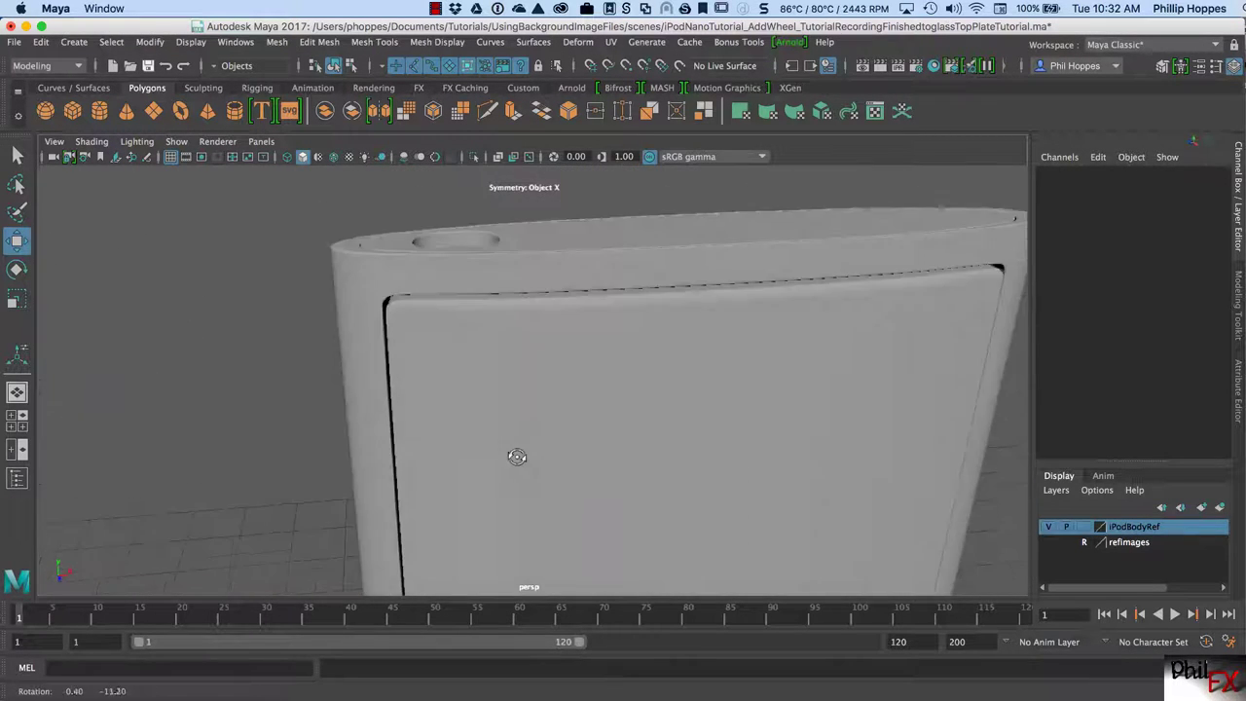
left_click_drag(503, 395, 553, 503, "alt")
left_click_drag(583, 546, 573, 413, "alt")
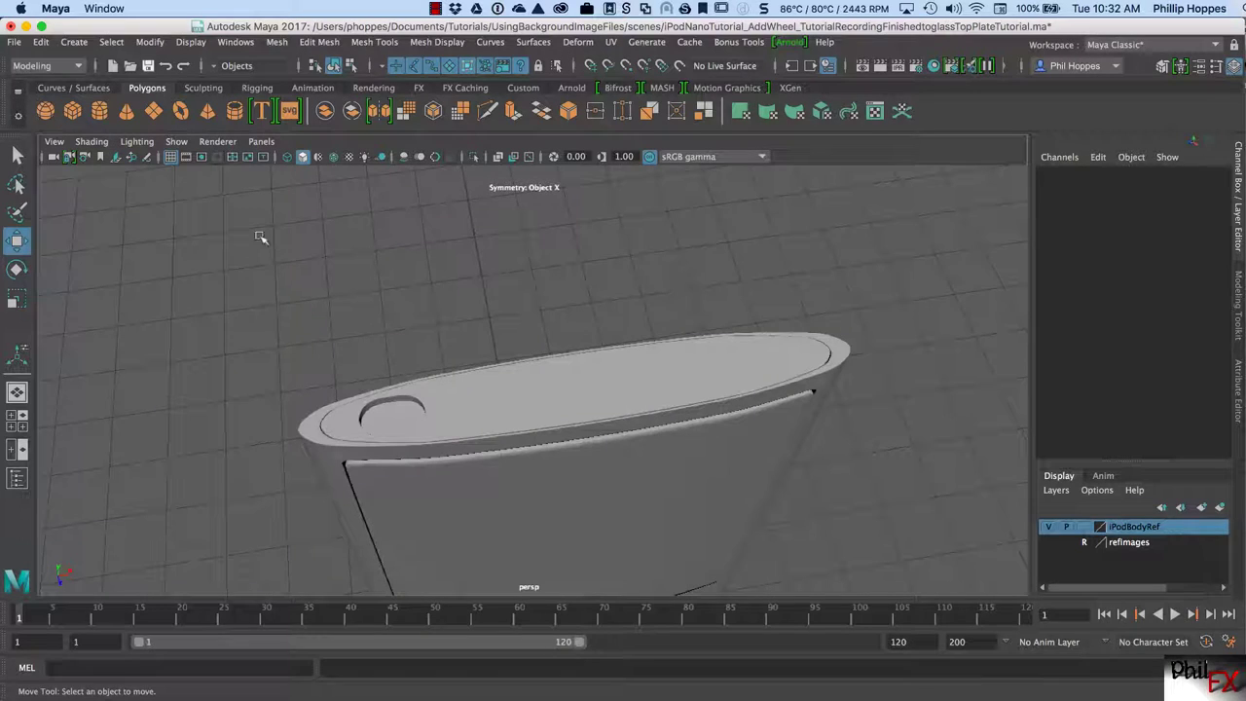
- Add a polygon cylinder (radius 1, height 2, 20 axis subdivisions) and raise it onto the iPod body
left_click(97, 113)
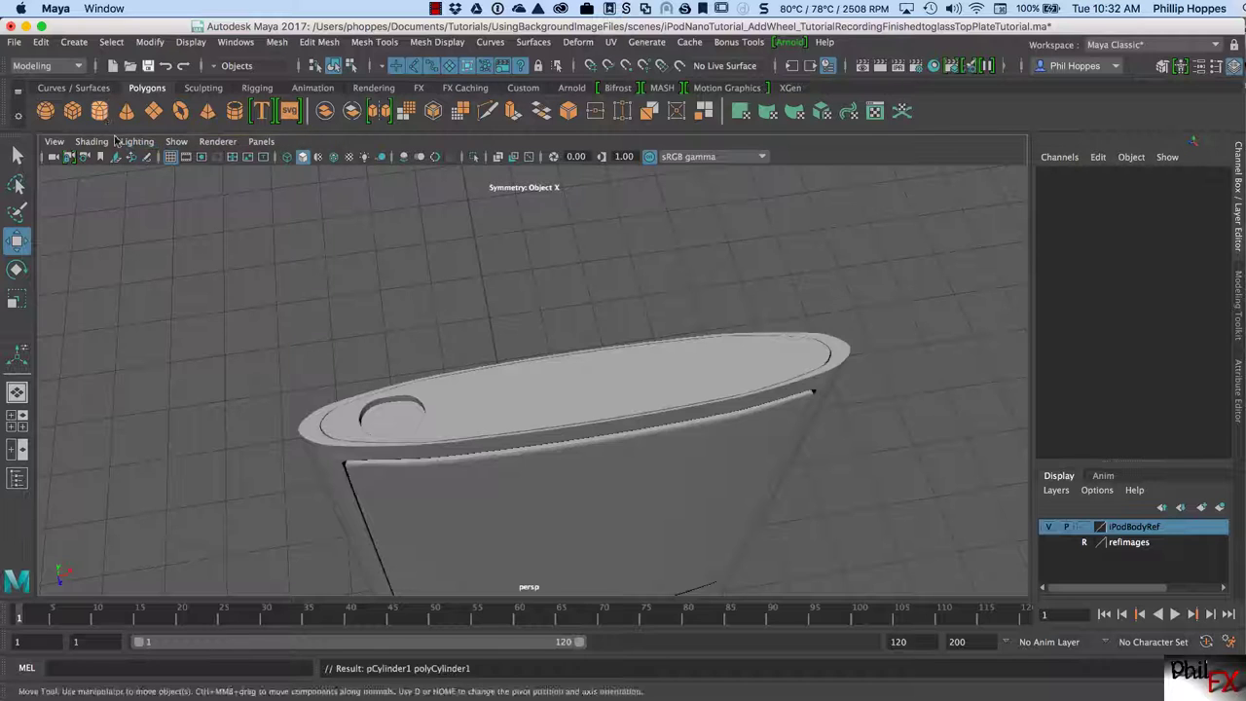
left_click_drag(1227, 333, 1230, 457)
left_click(1090, 440)
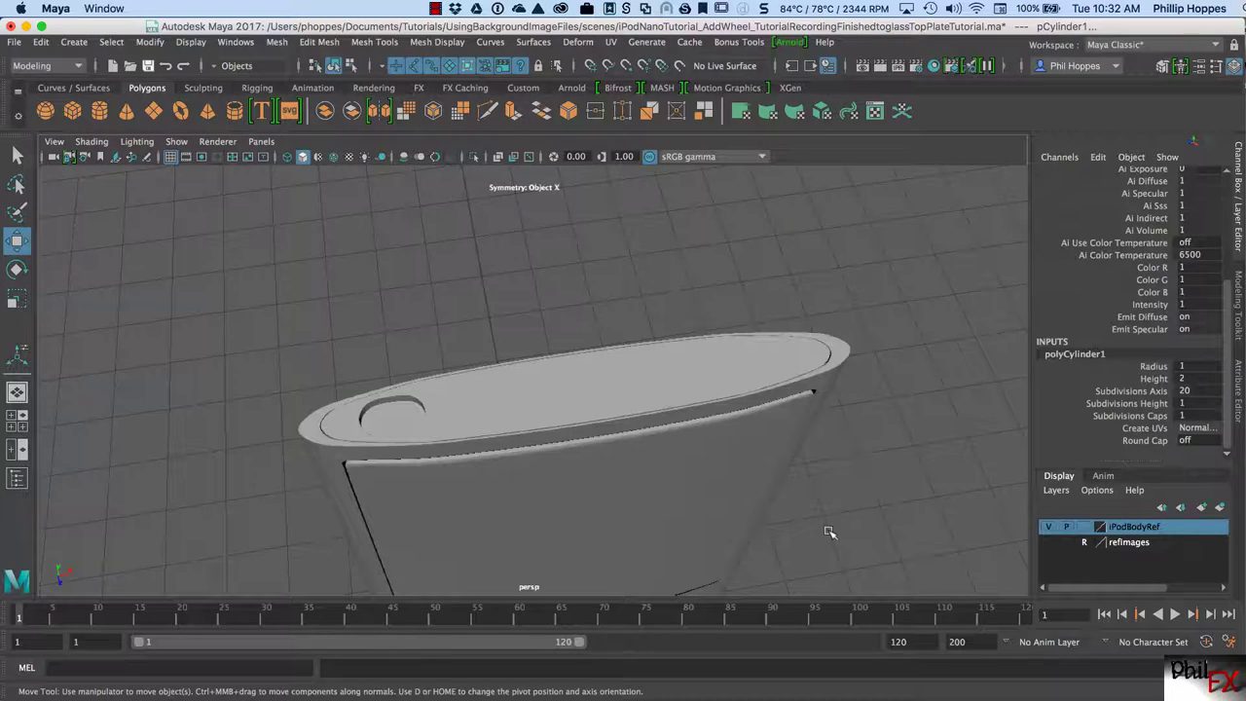
right_click_drag(828, 531, 681, 535, "alt")
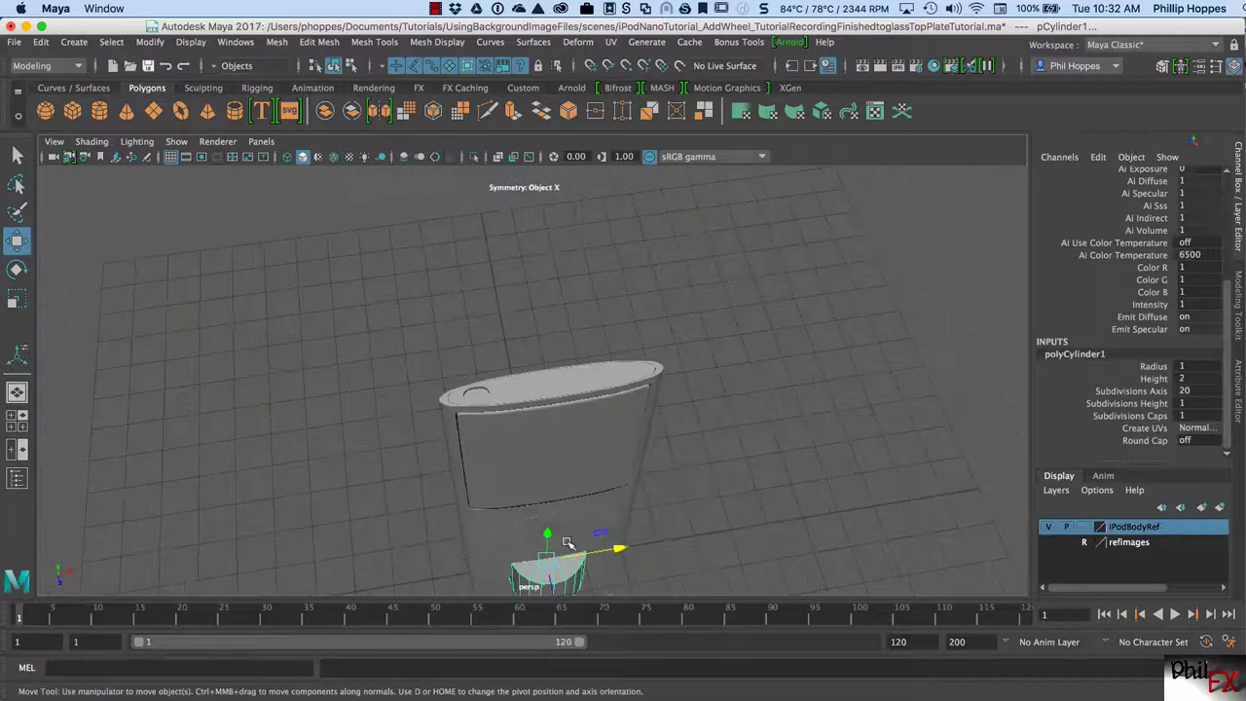
left_click_drag(568, 542, 612, 528)
right_click_drag(612, 528, 667, 536, "alt")
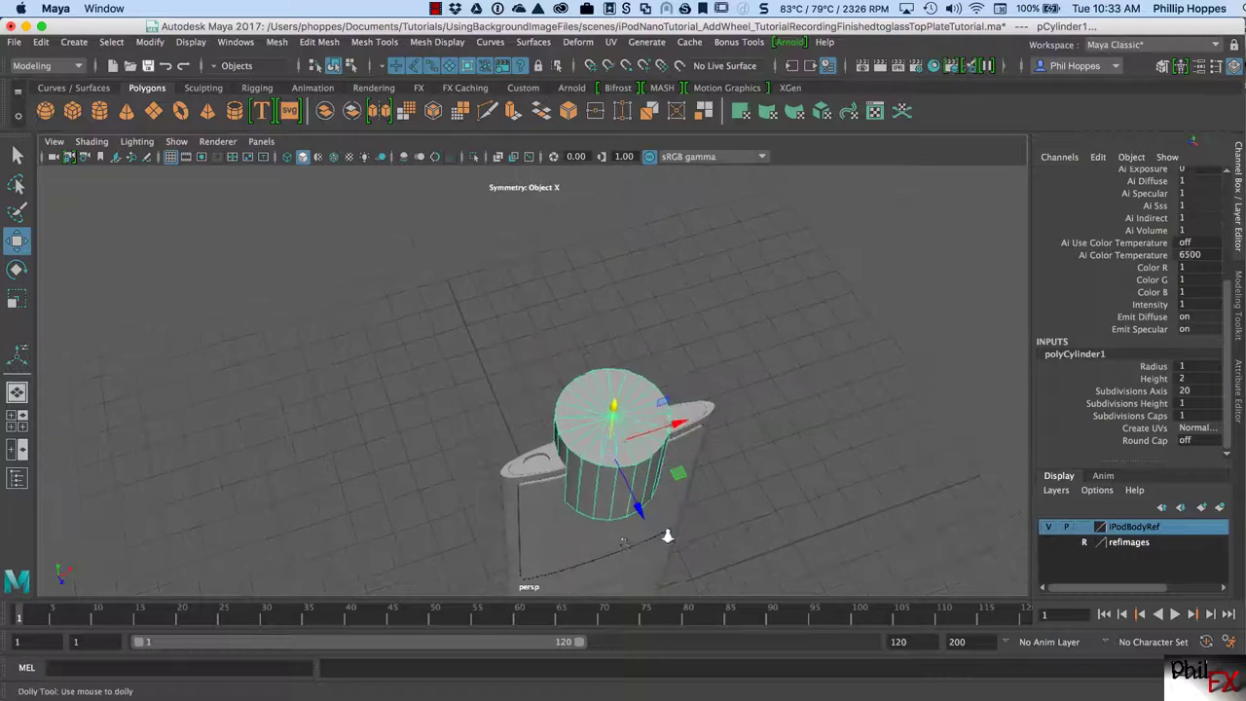
scroll(667, 536, "up", 5)
scroll(769, 572, "down", 2)
mouse_move(768, 573)
left_mouse_down("alt")
mouse_move(755, 560)
mouse_move(777, 591)
left_mouse_up("alt")
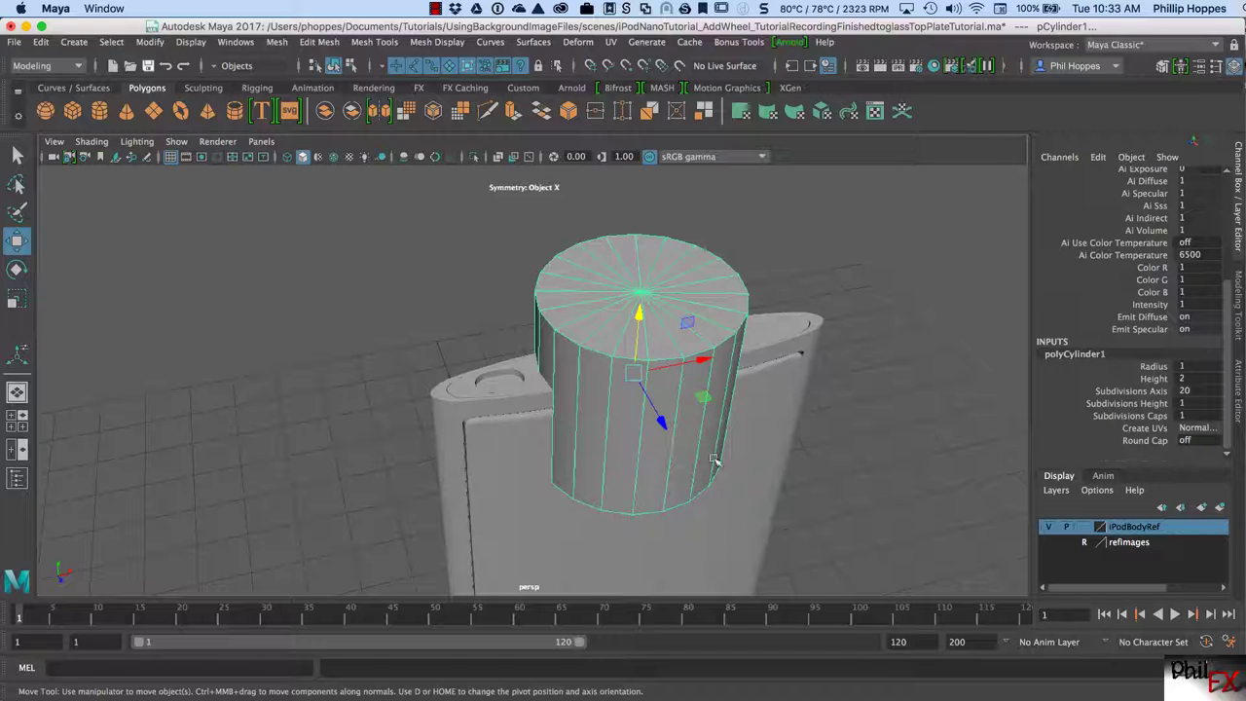
- Set polyCylinder1's Subdivisions Caps to 4 and Subdivisions Height to 4
left_click(1197, 416)
type("4")
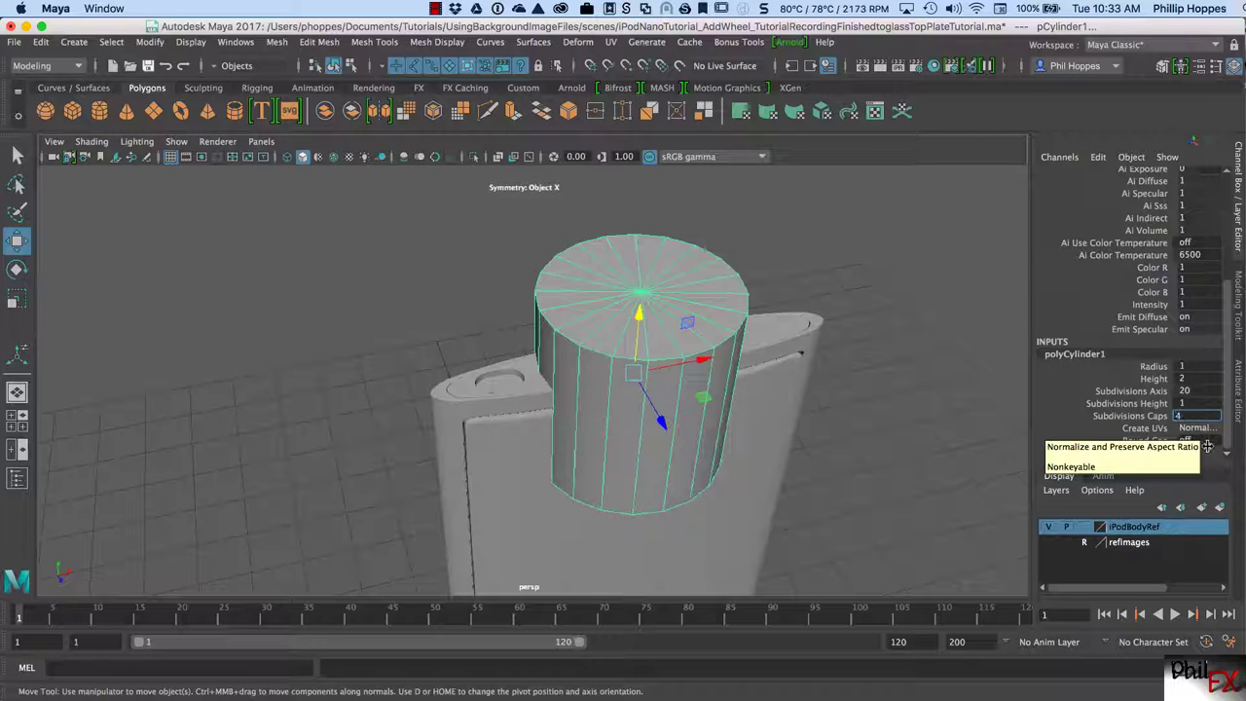
key("Return")
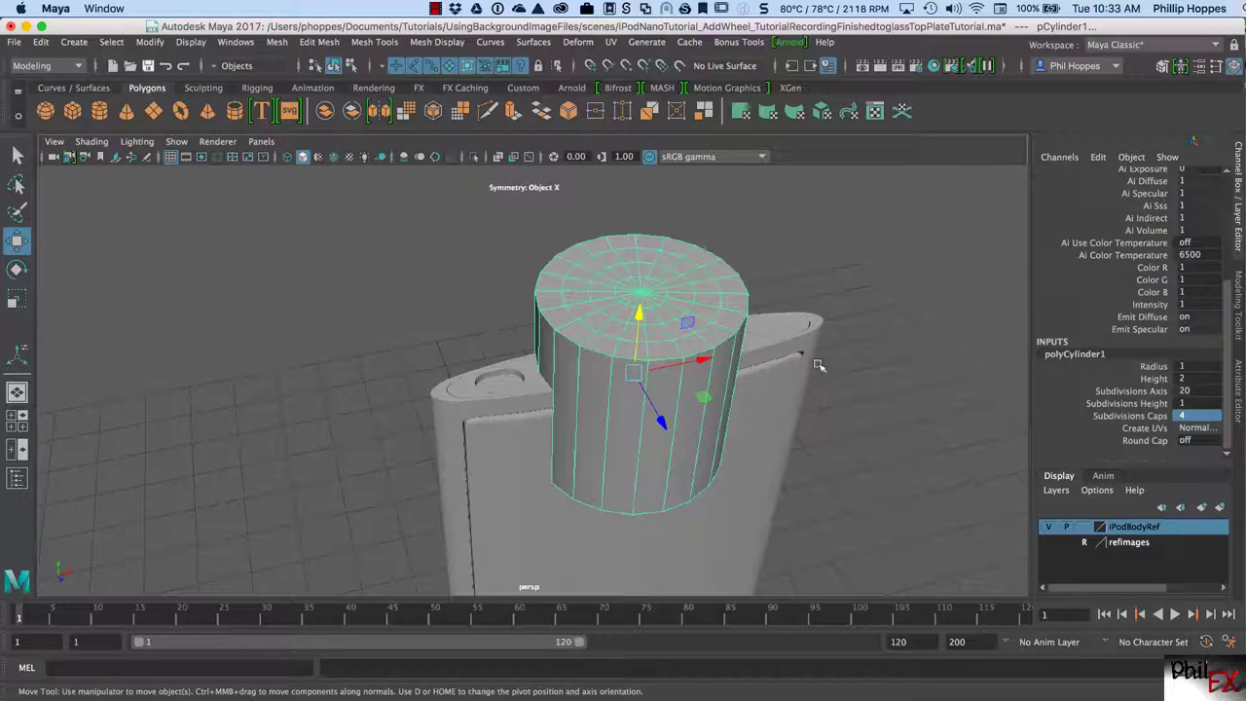
double_click(1187, 403)
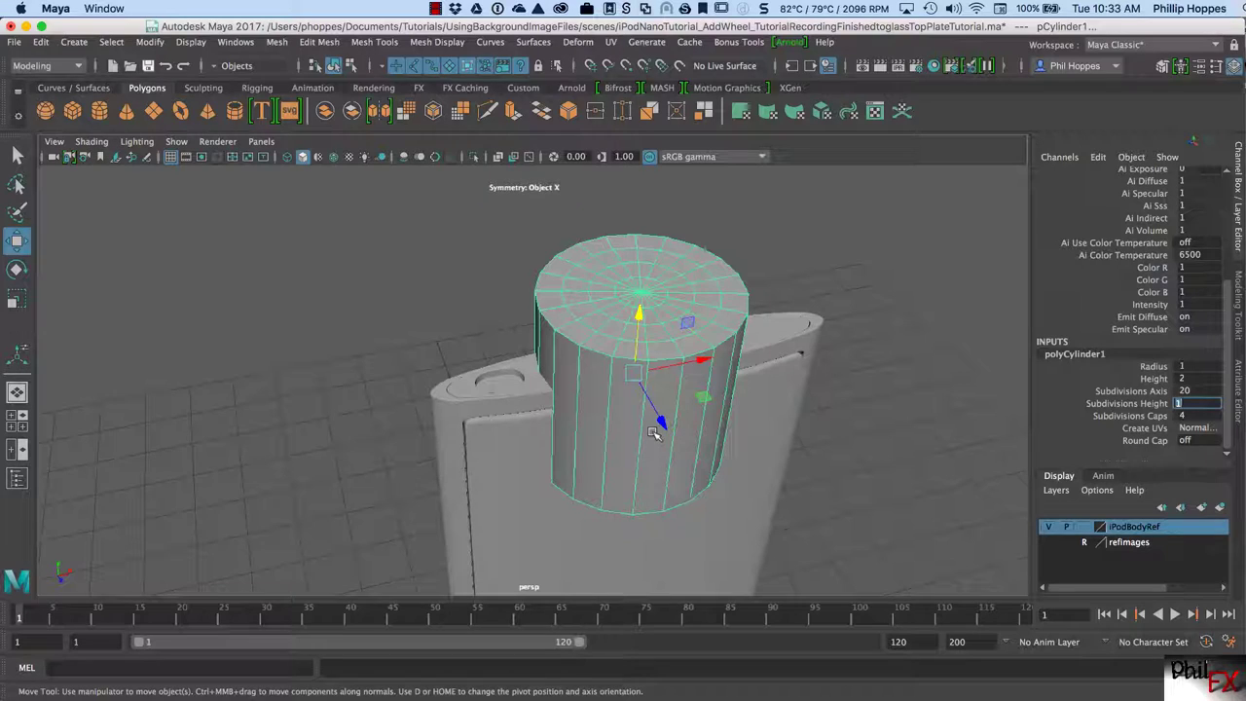
type("4")
key("Return")
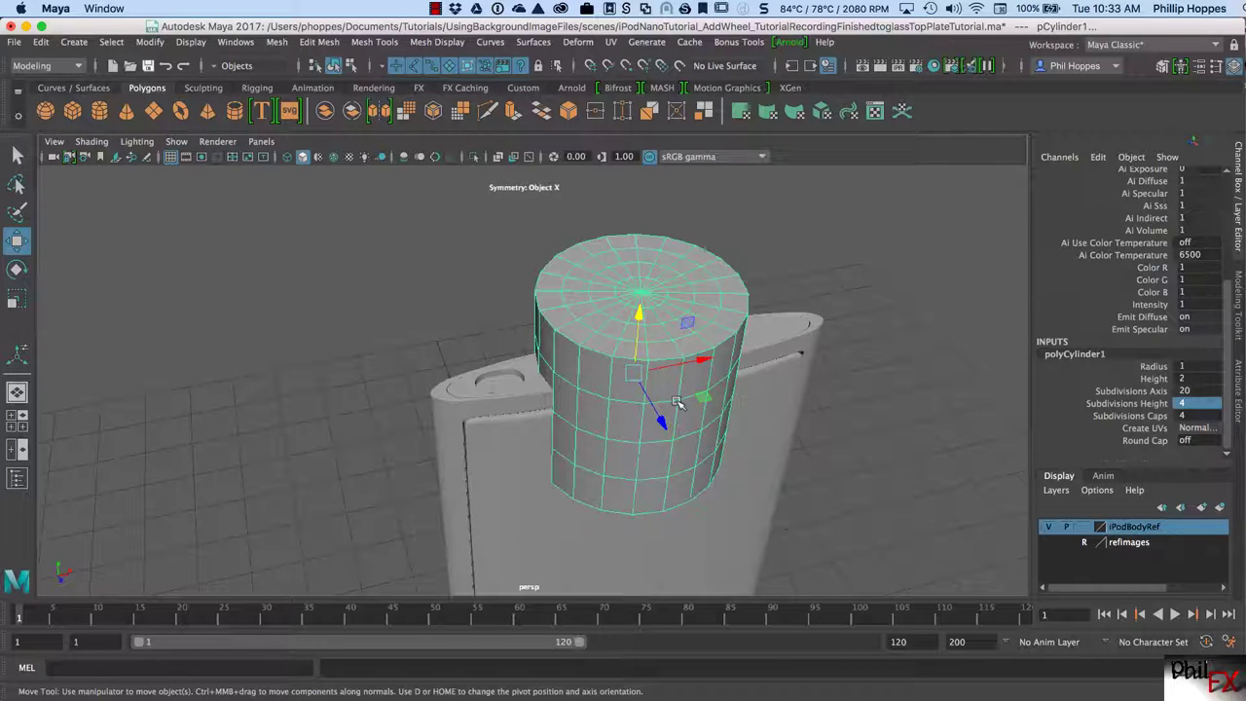
- Scale the cylinder down uniformly to roughly a third of its size
left_click(893, 263)
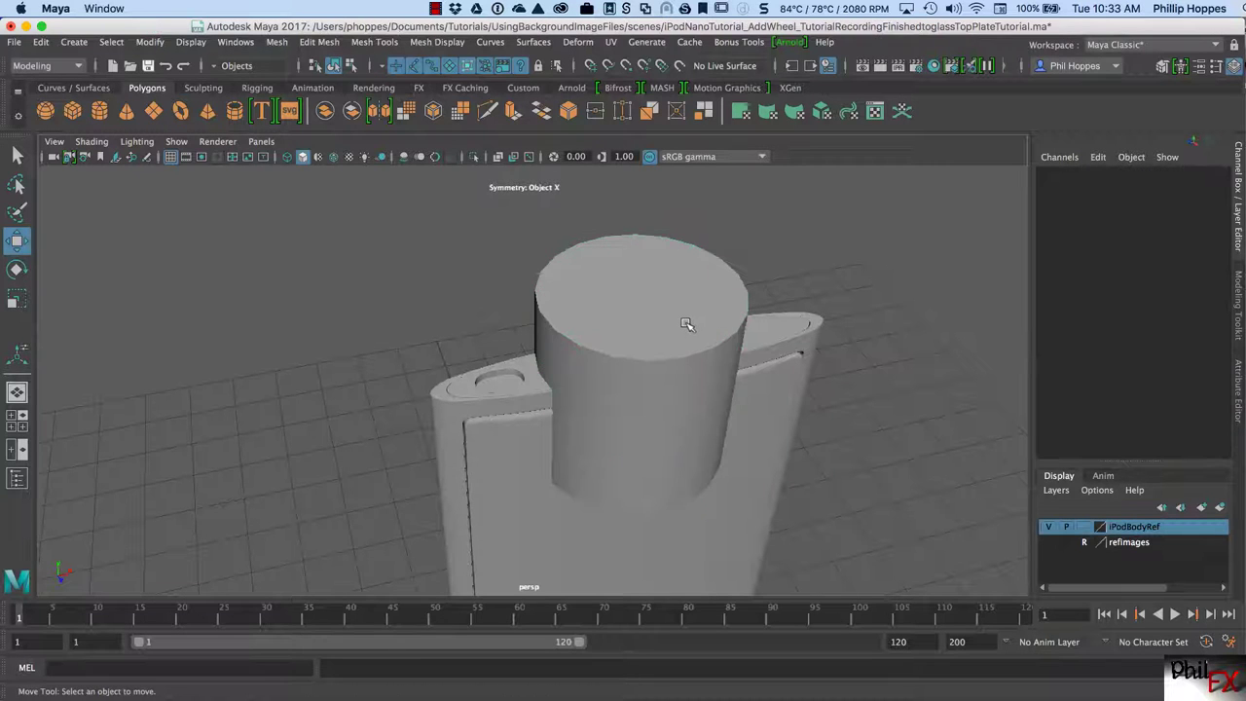
left_click(682, 245)
key("r")
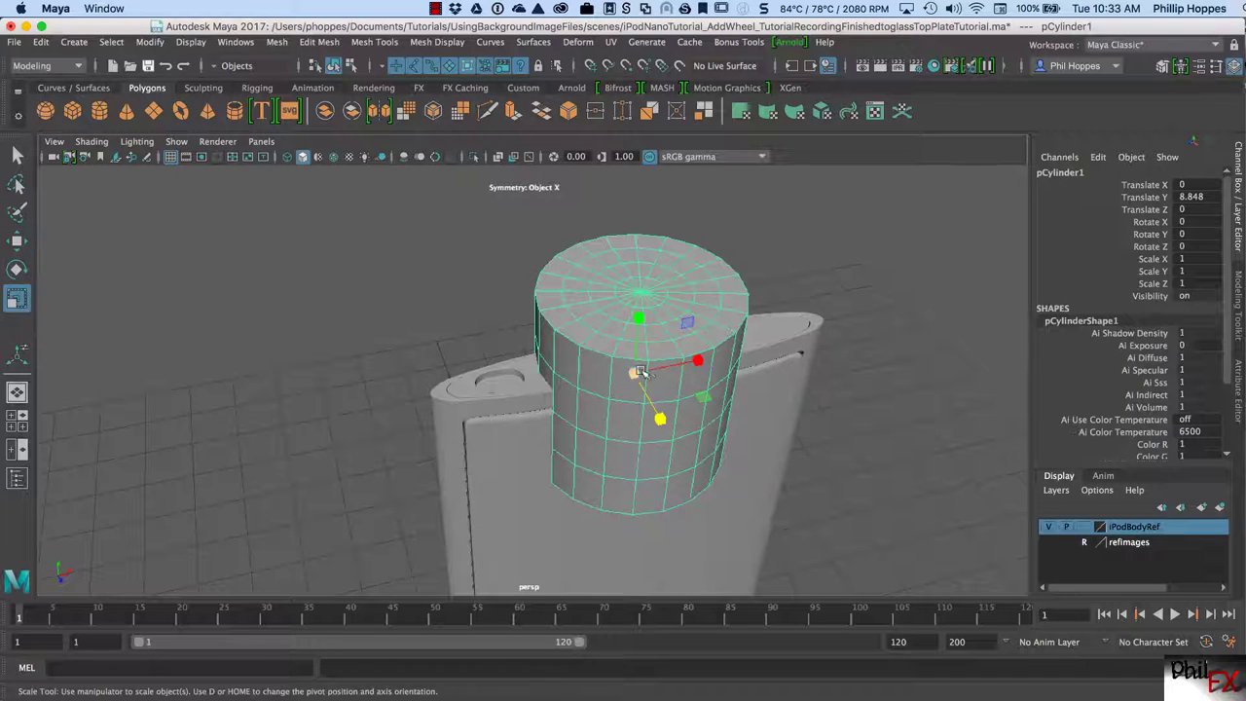
left_click_drag(633, 373, 520, 413)
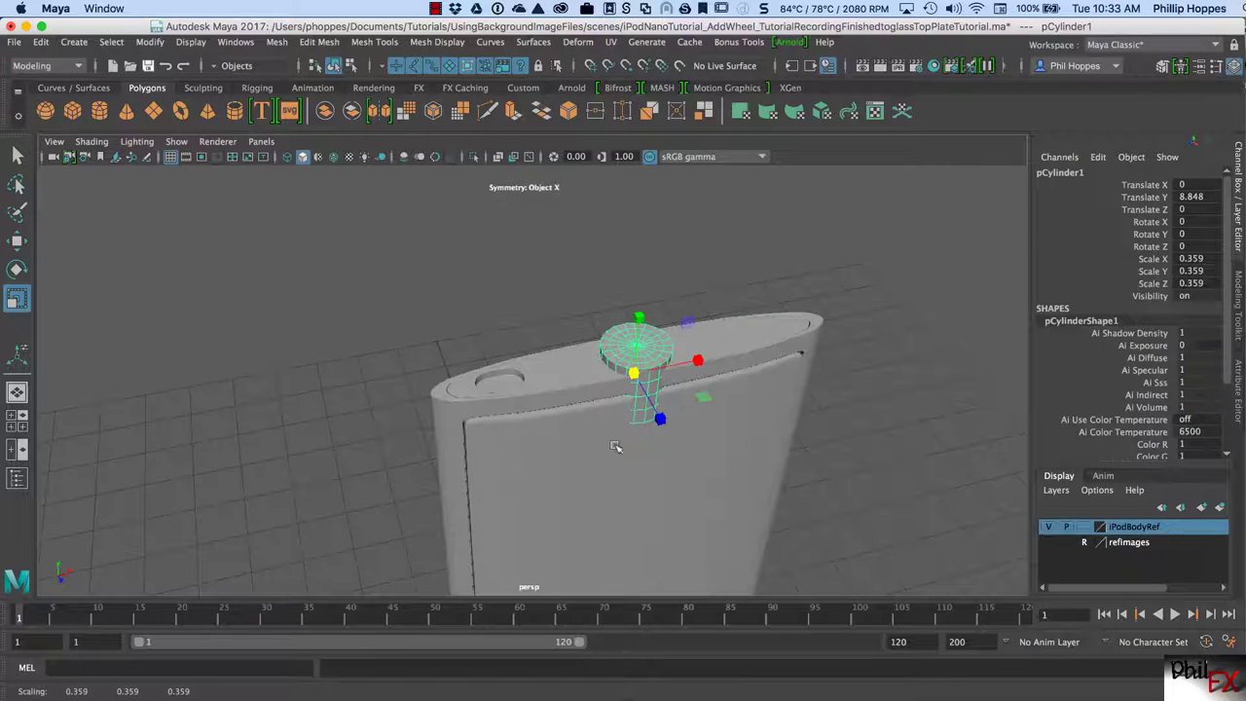
left_click_drag(598, 470, 575, 347, "alt")
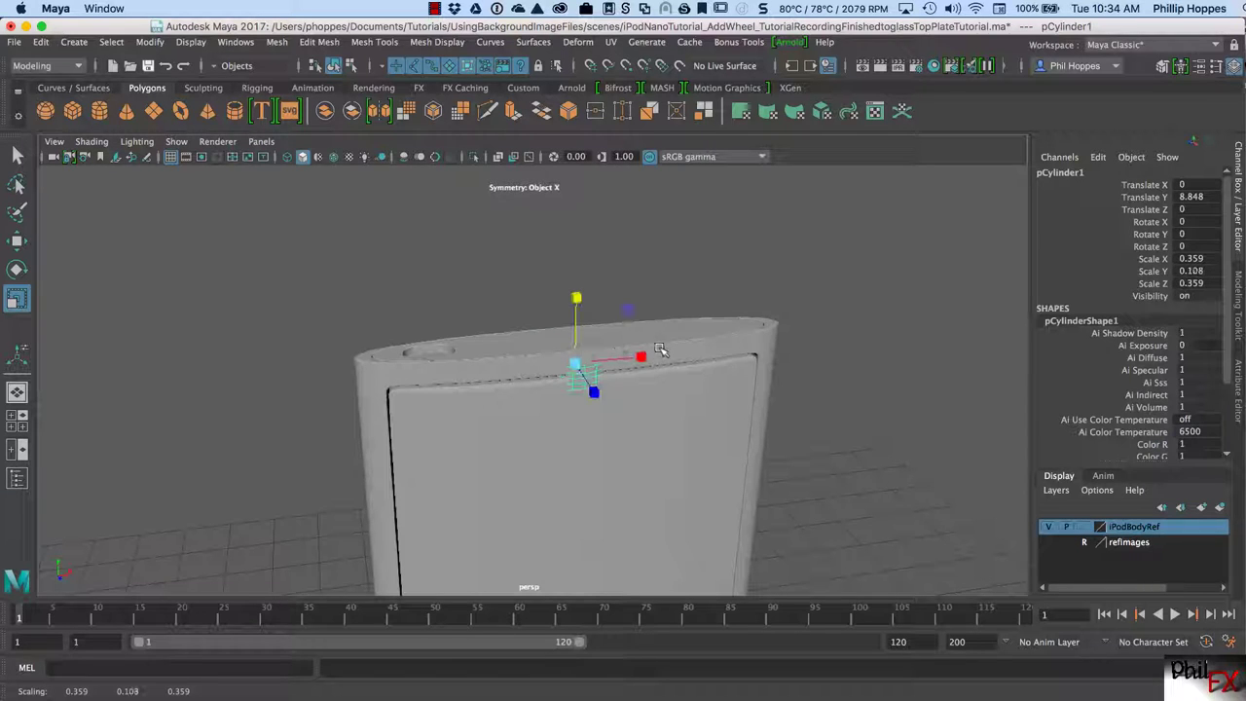
- Raise the cylinder to Translate Y 9.177 above the top plate, then maximize the top view
key("w")
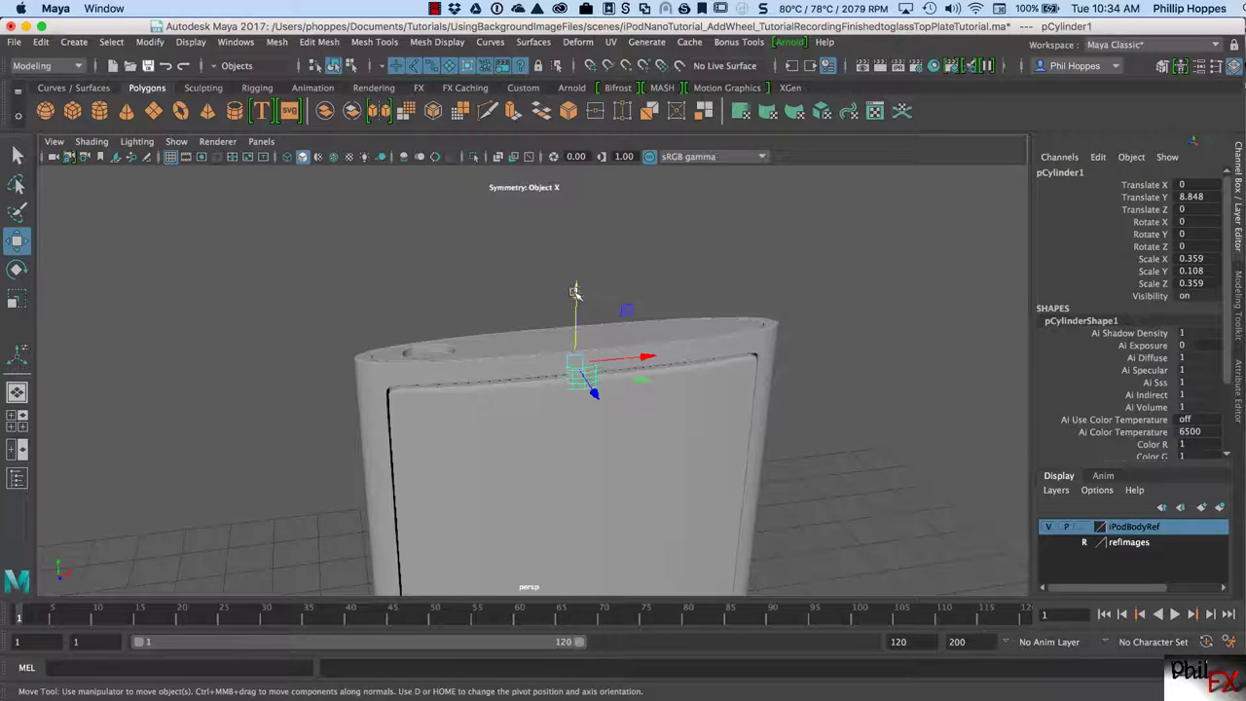
left_click_drag(577, 294, 579, 259)
key("space")
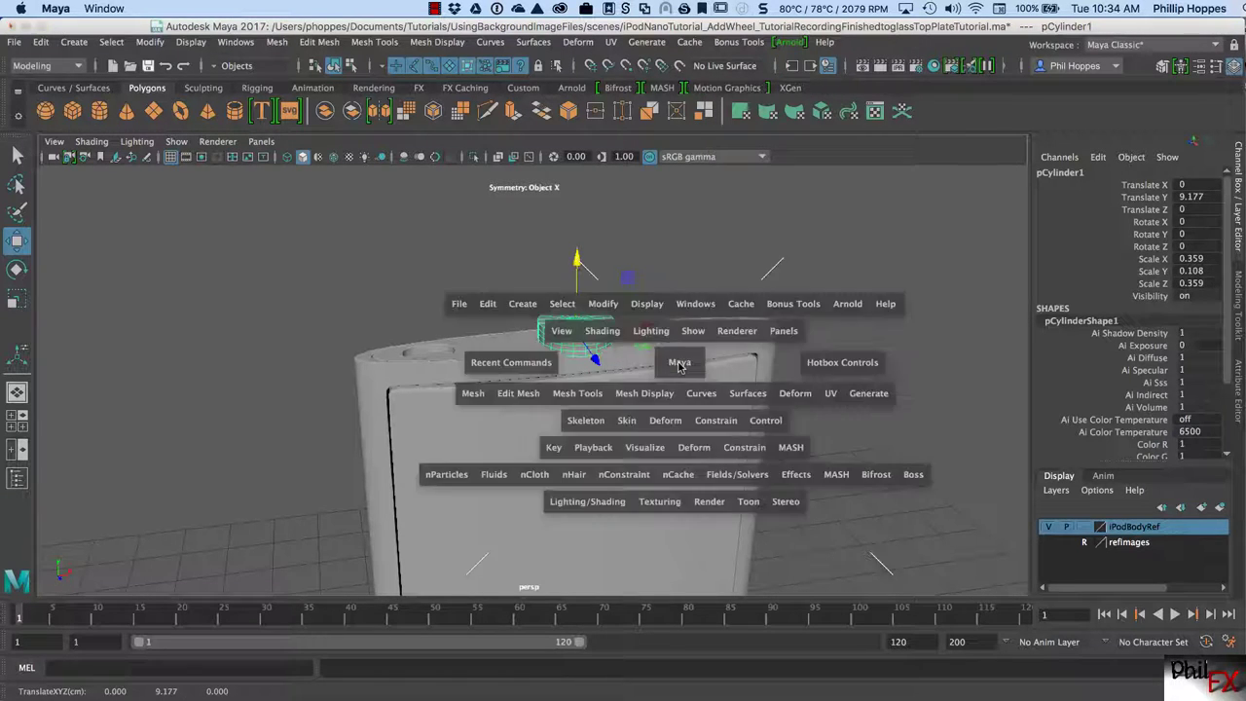
key("space")
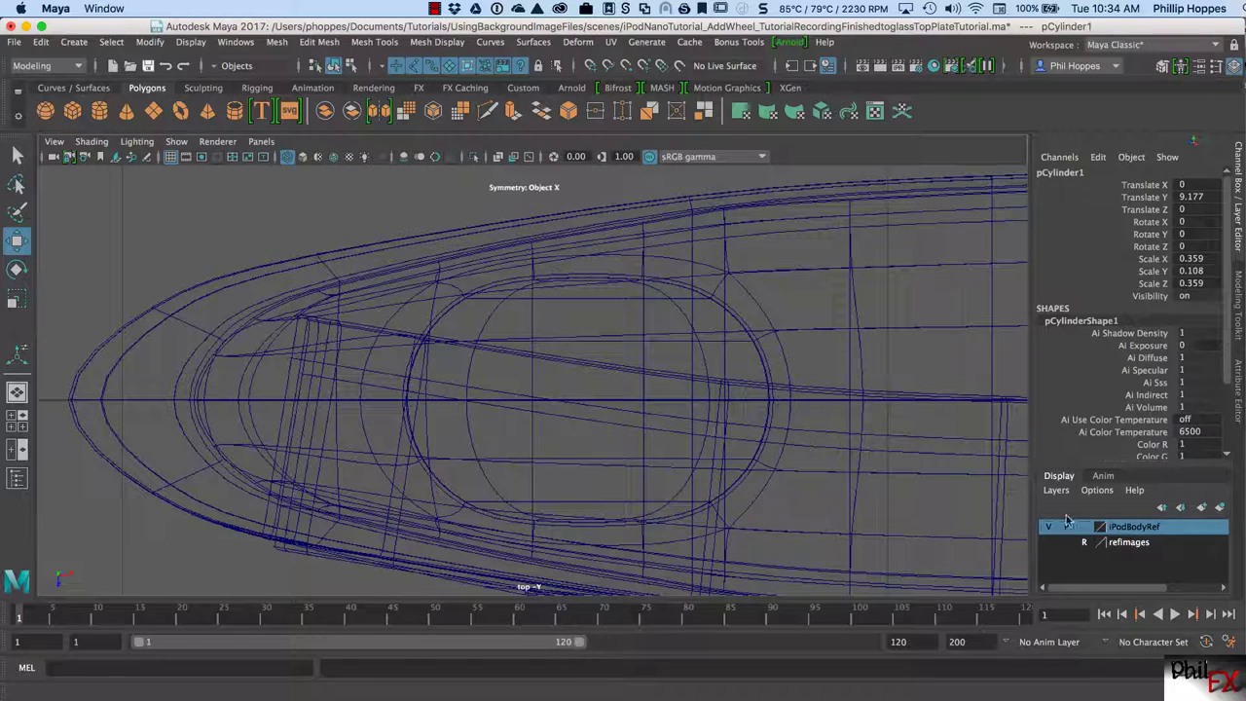
- Show the refImages layer and slide the cylinder along X to -1.473 over the recess
left_click(1049, 542)
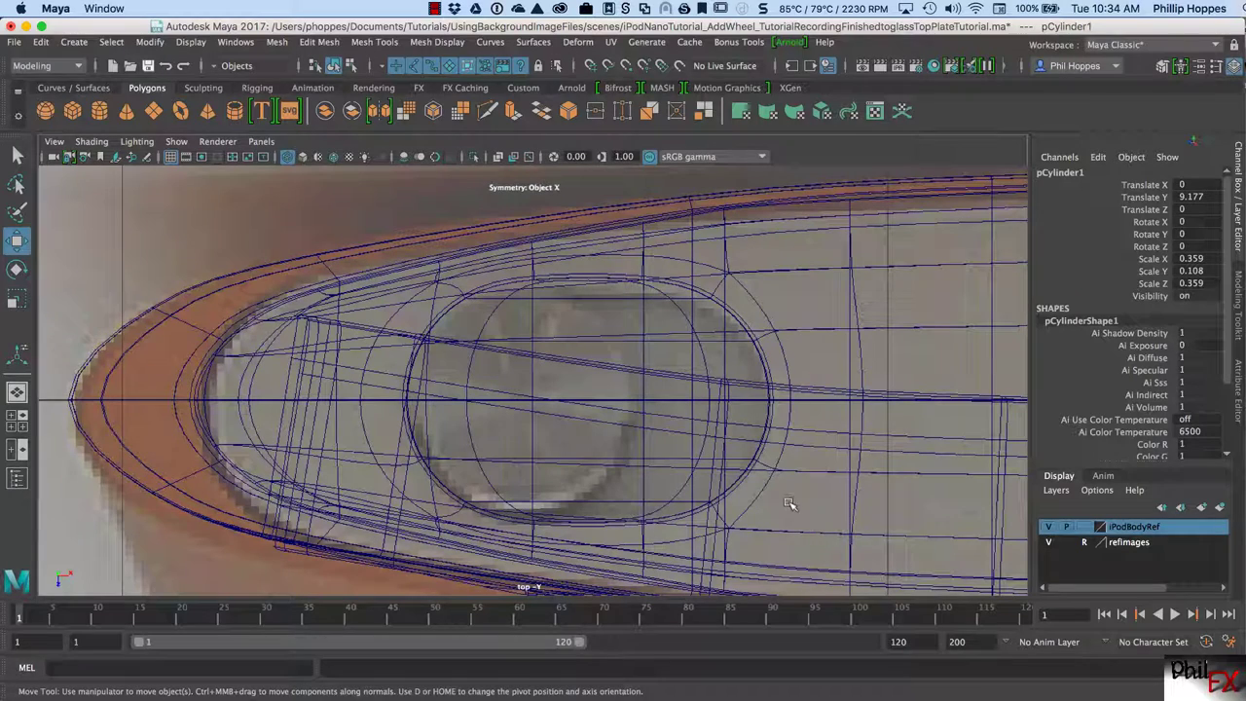
scroll(866, 492, "down", 10)
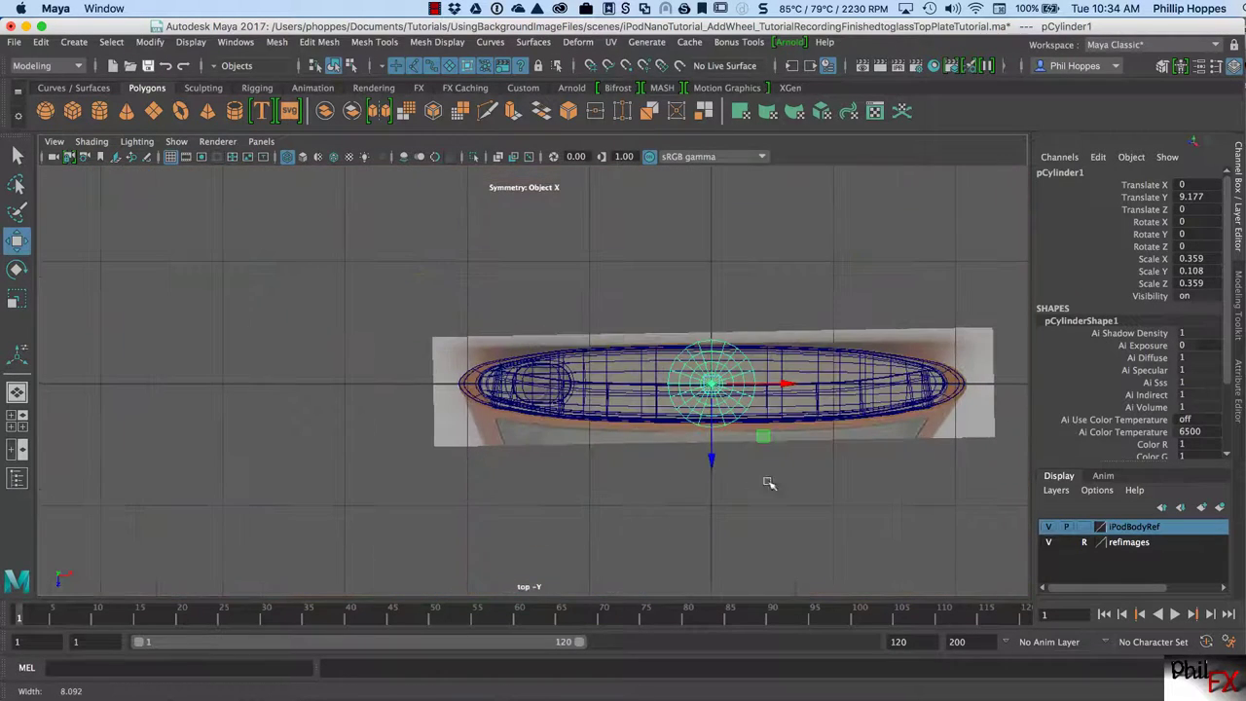
left_click_drag(786, 386, 607, 386)
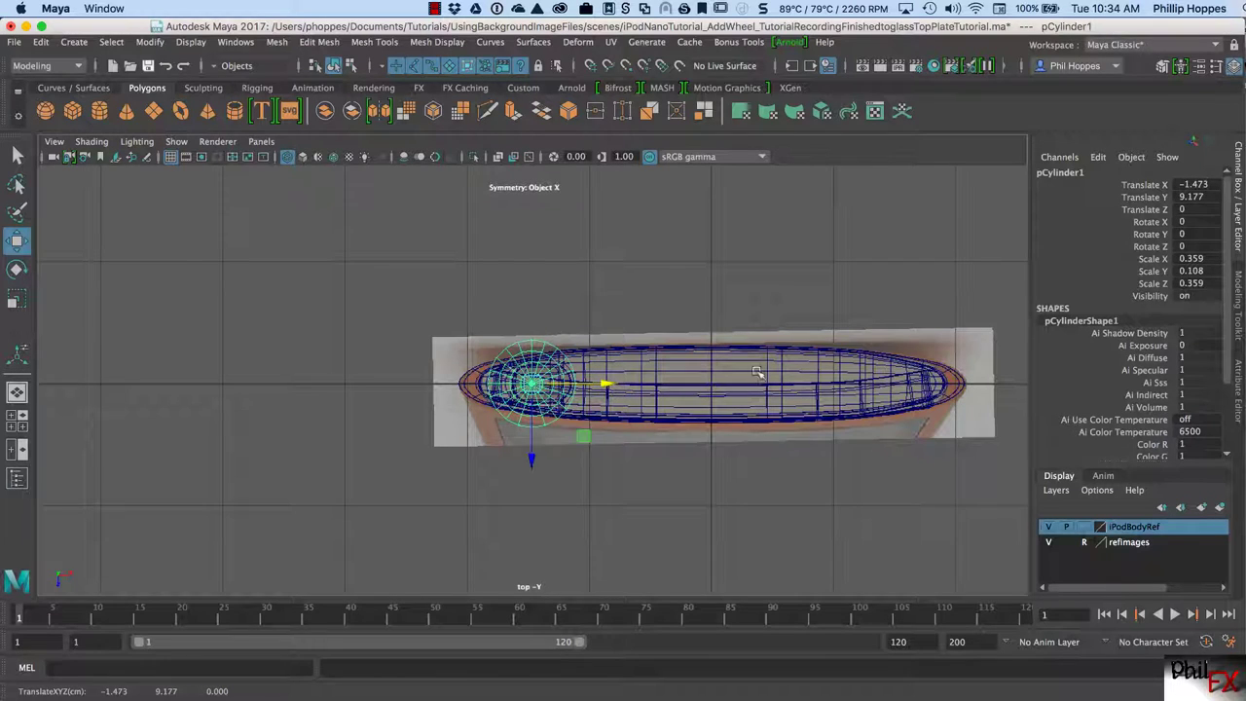
key("space")
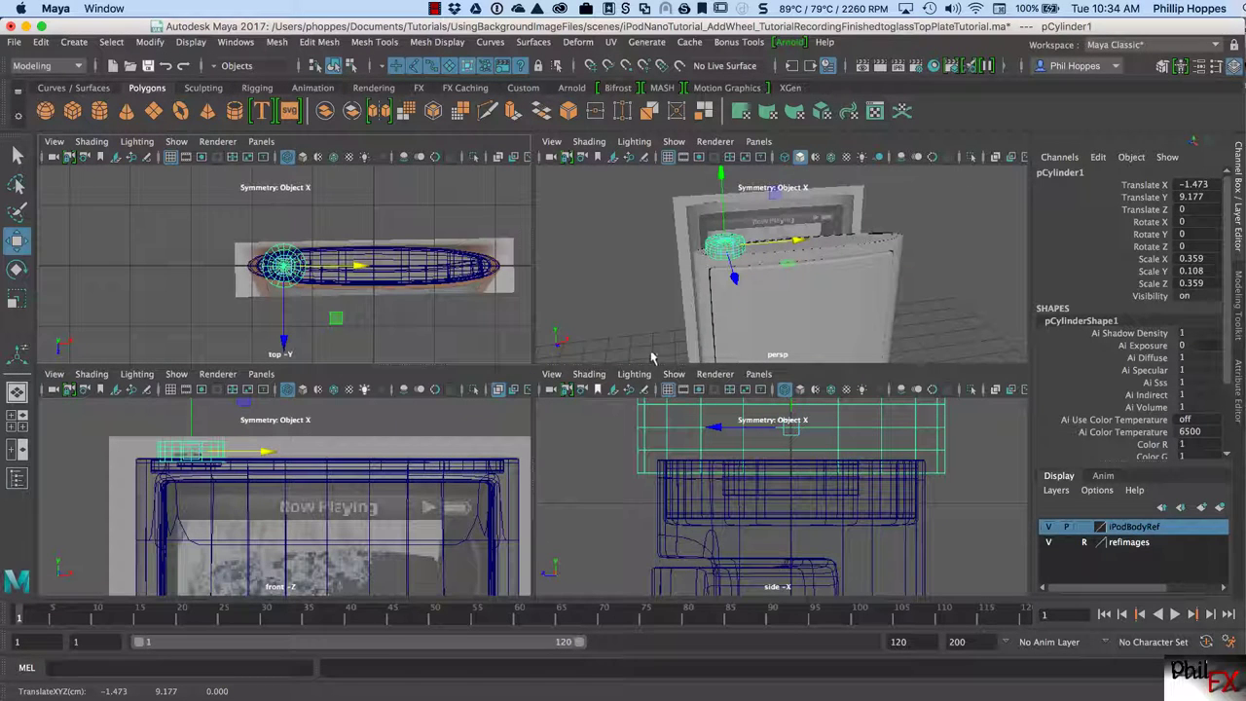
- Scale the cylinder down to 0.143 by 0.043 to fit the wheel recess
scroll(388, 327, "up", 5)
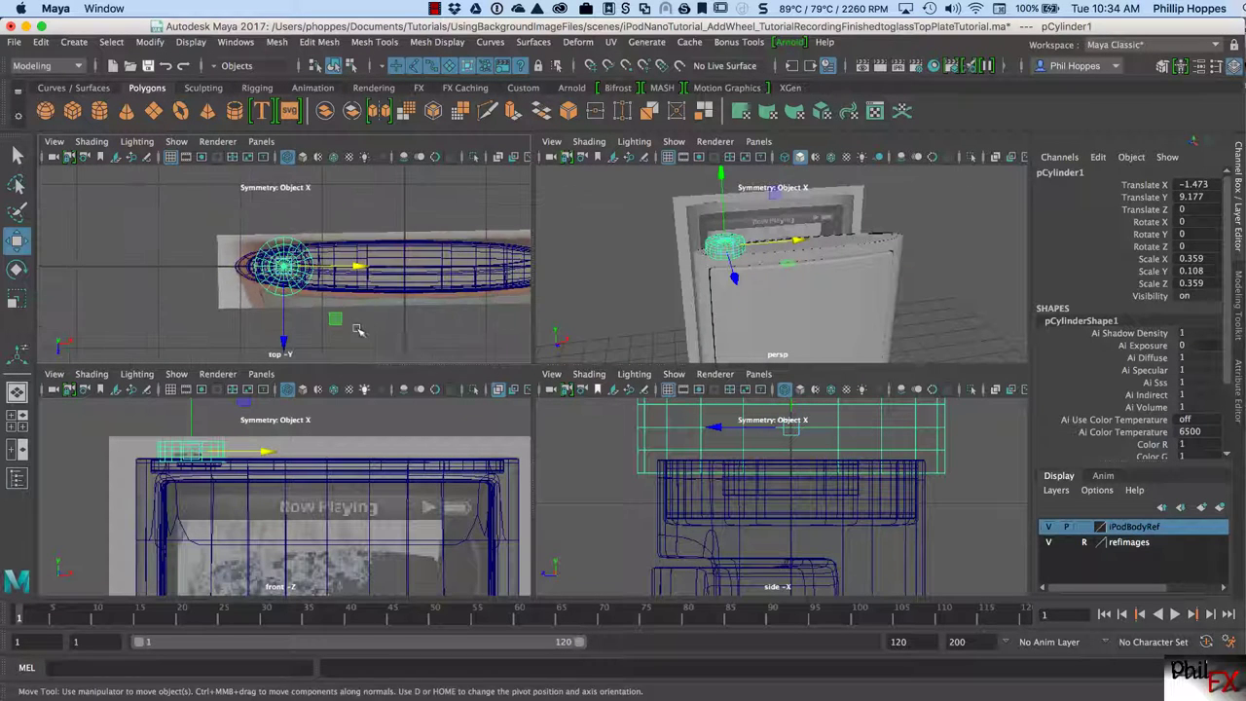
scroll(388, 327, "up", 4)
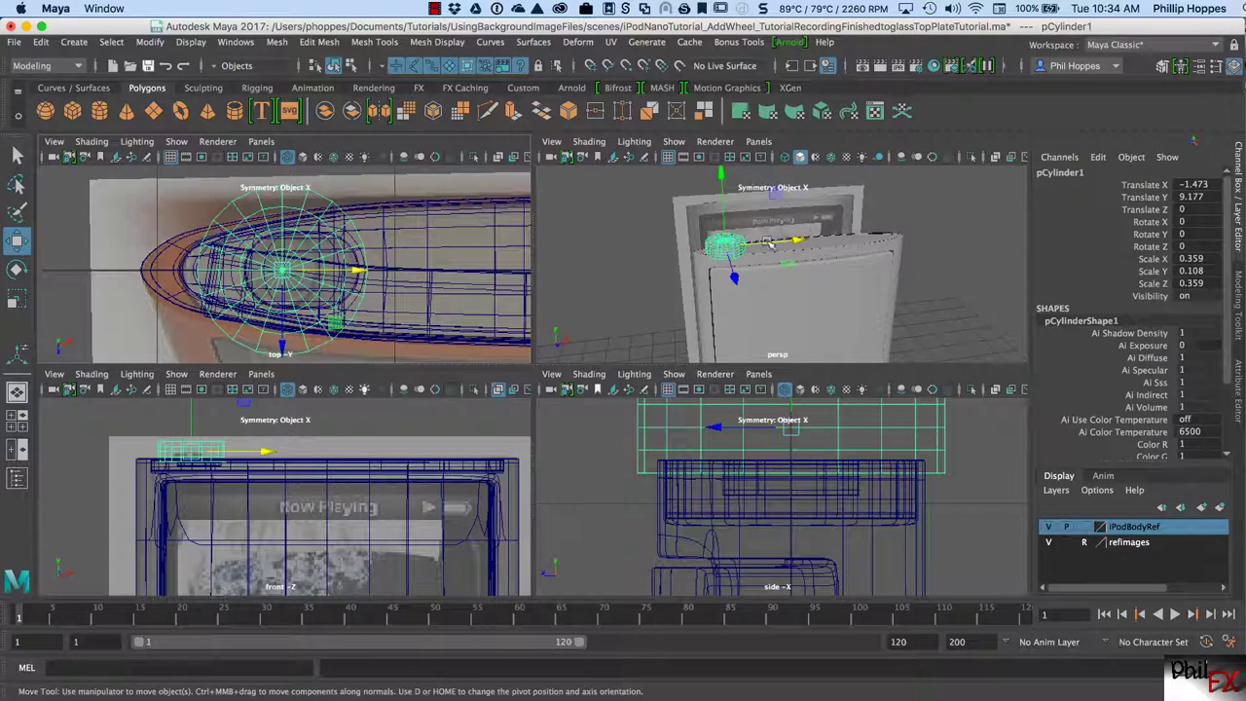
key("r")
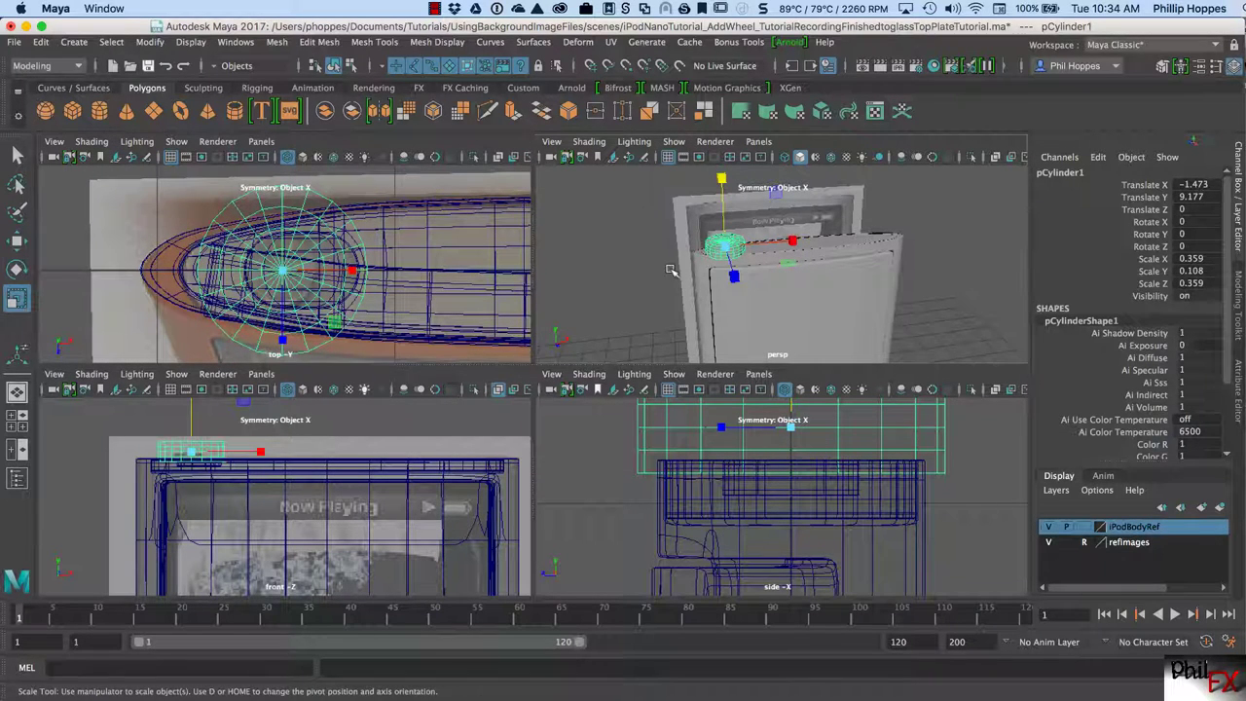
left_click(724, 247)
left_click_drag(726, 248, 707, 249)
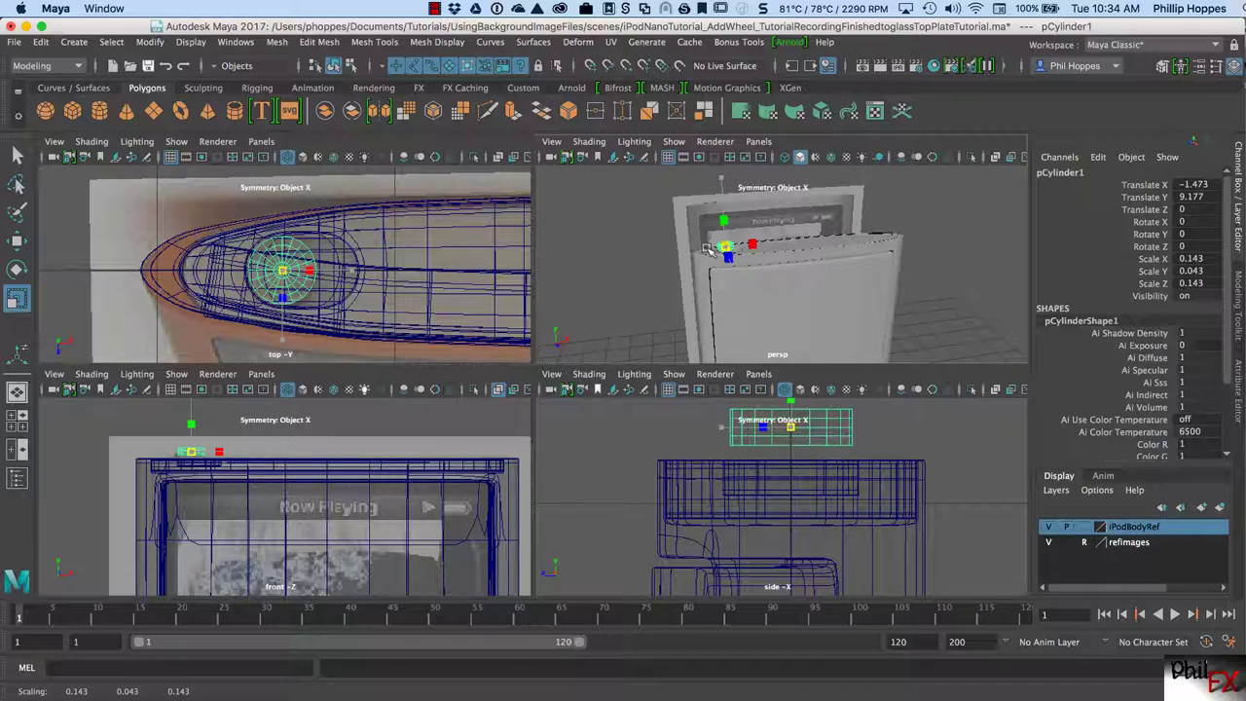
left_click_drag(707, 249, 709, 251)
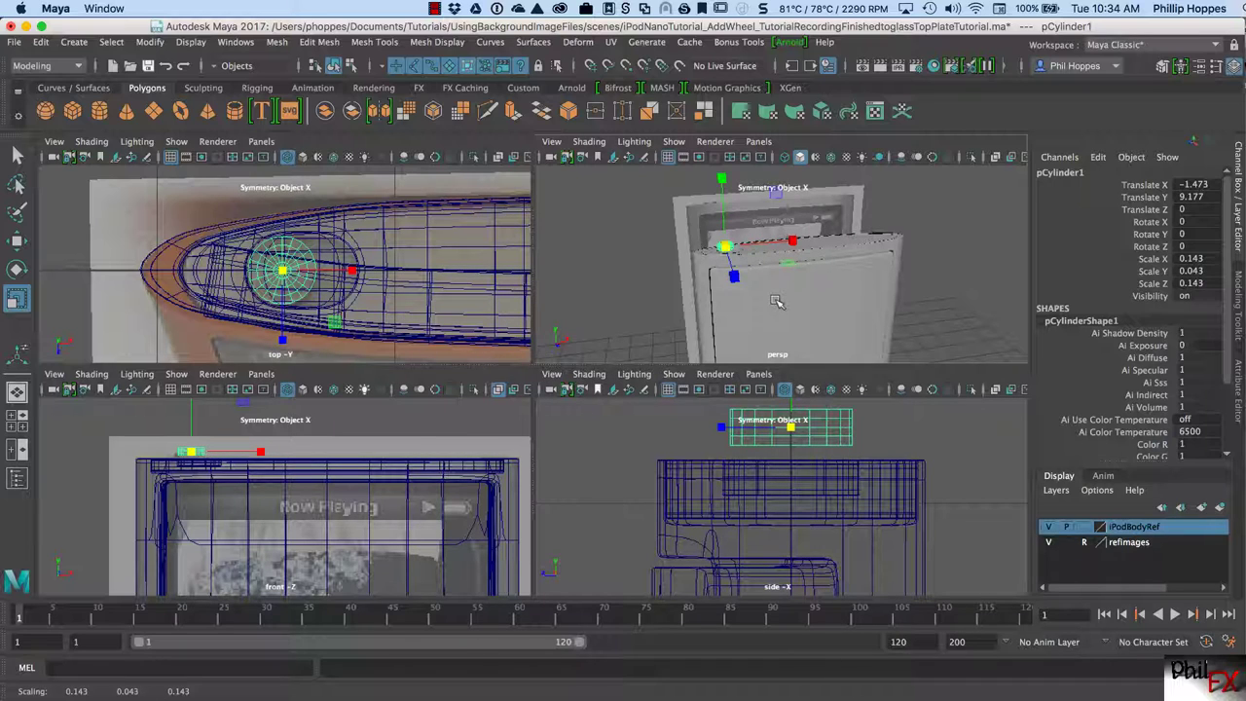
- Lower the cylinder in Y to 9.079 into the top plate recess
key("w")
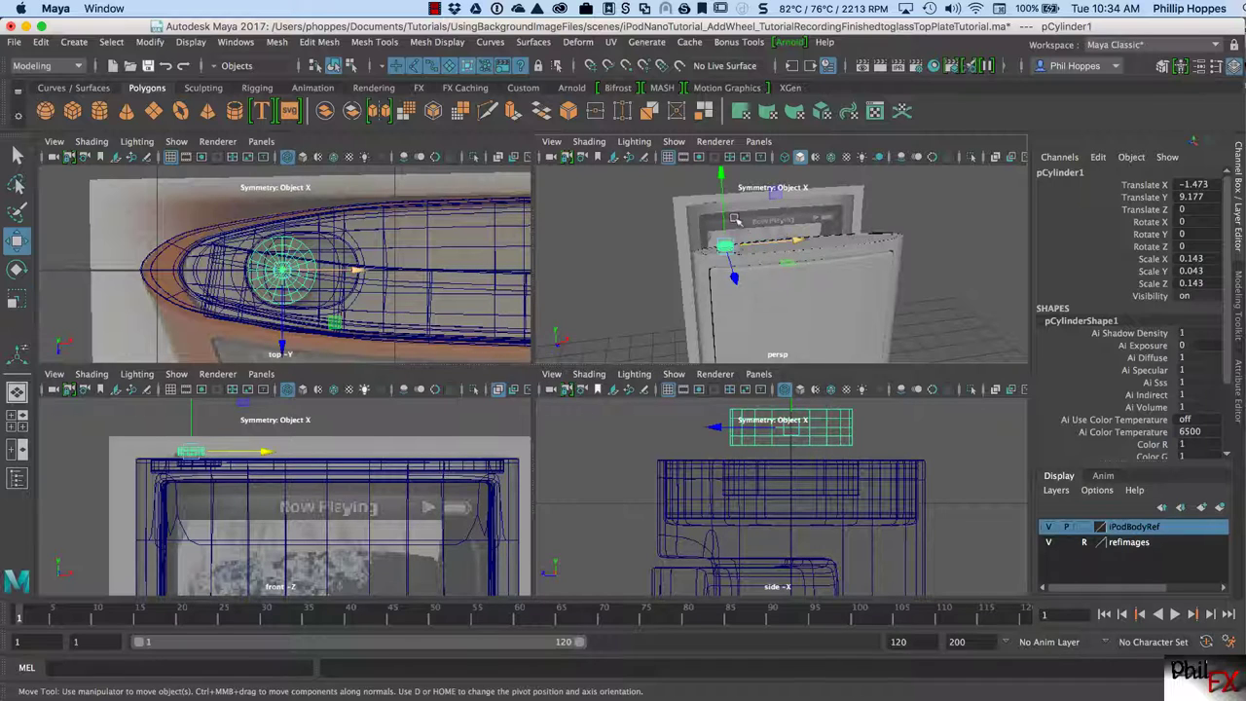
mouse_move(722, 181)
left_mouse_down()
mouse_move(725, 191)
mouse_move(727, 180)
left_mouse_up()
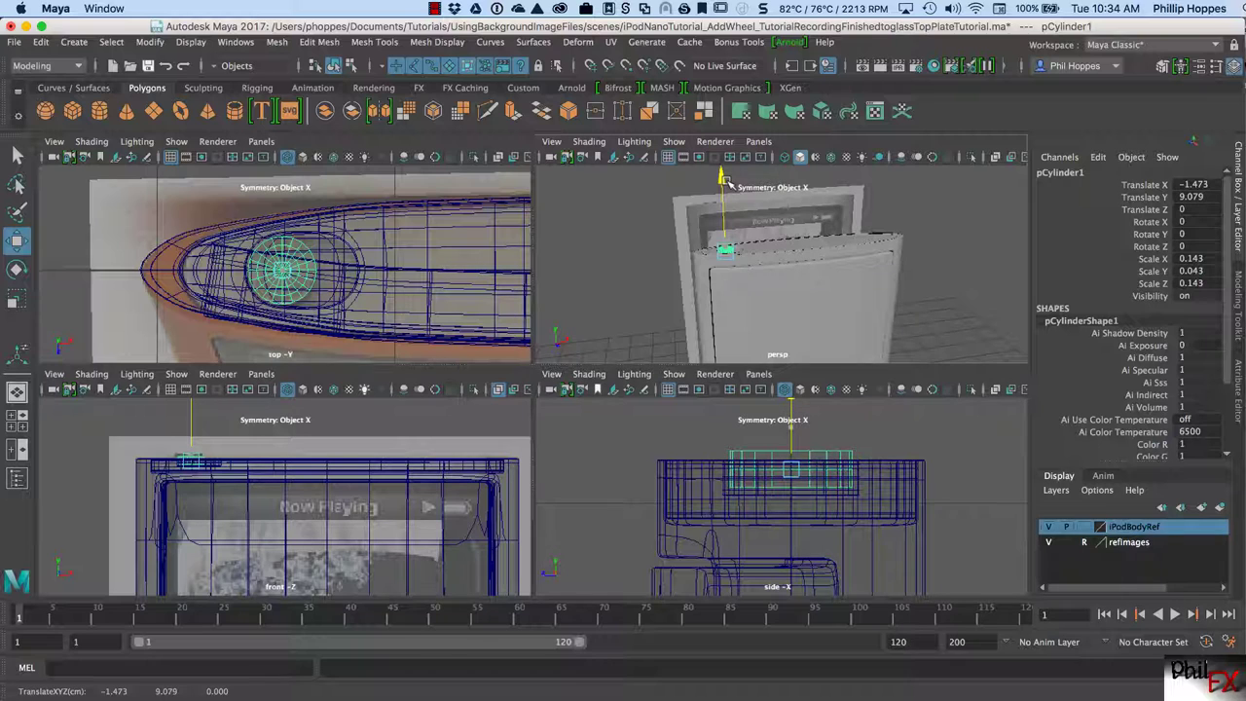
left_click_drag(725, 182, 725, 182)
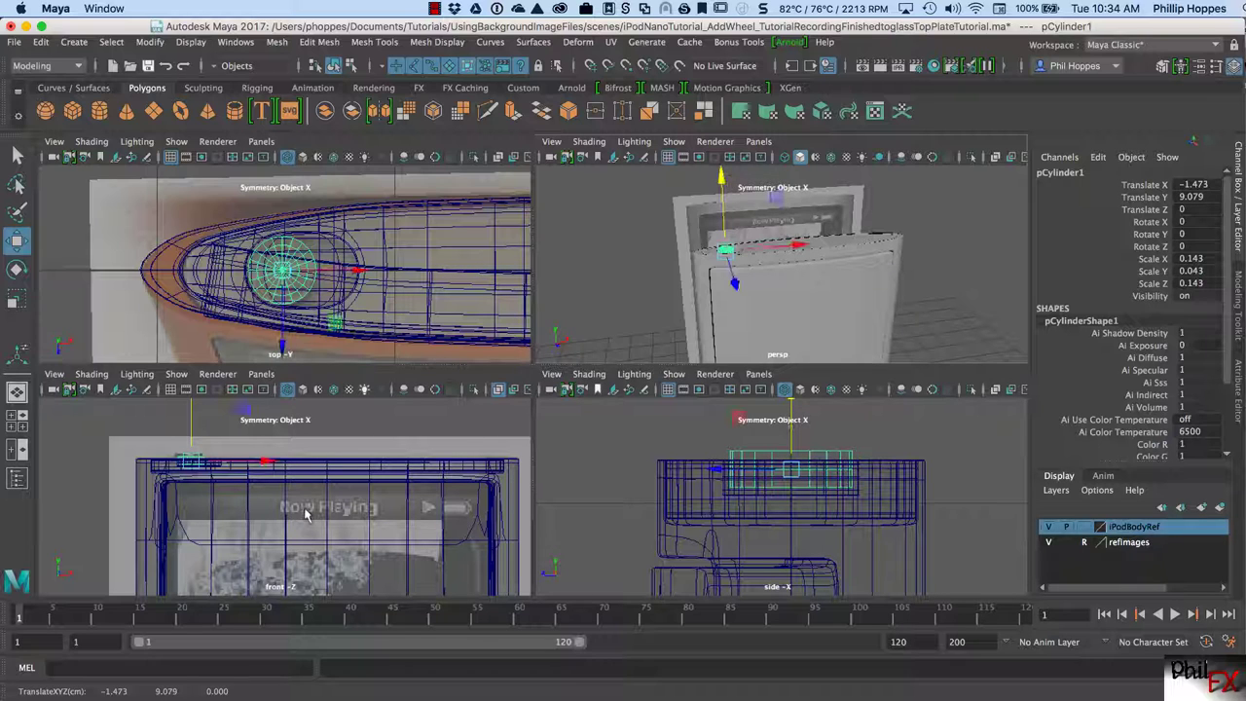
key("space")
key("space")
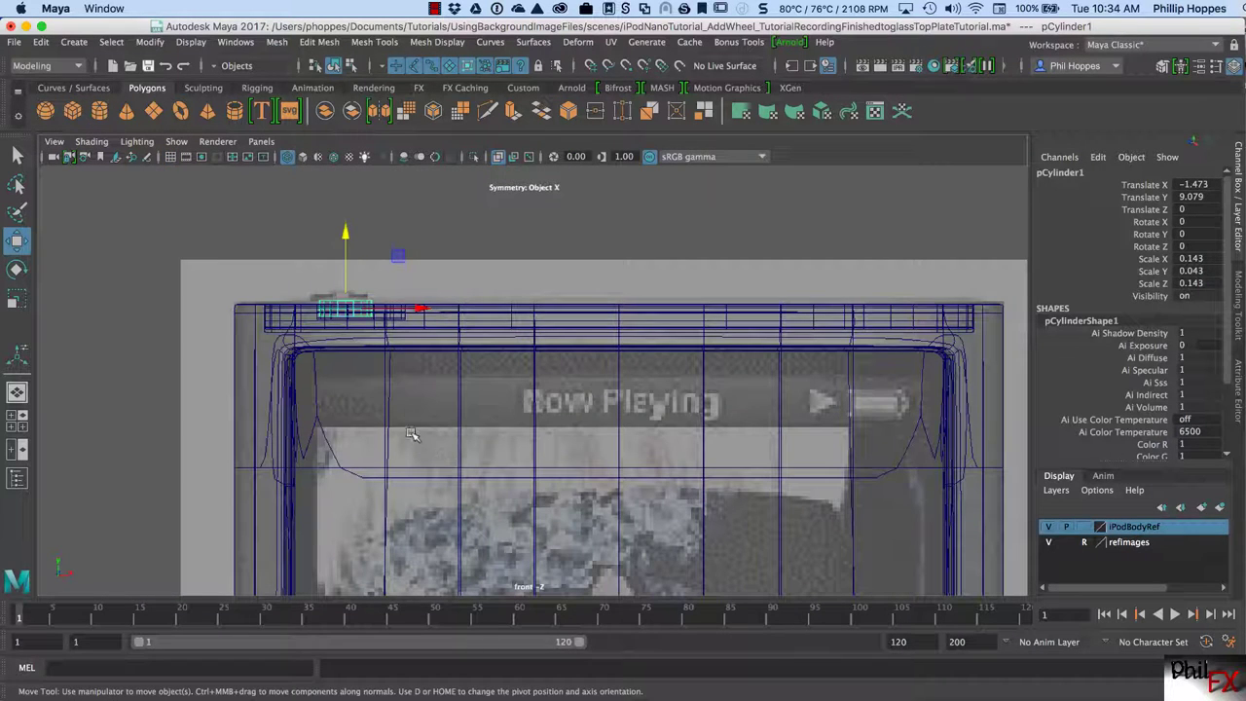
- Nudge pCylinder1 up to Translate Y 9.083 and raise its Scale Y to 0.073
left_click_drag(345, 236, 346, 239)
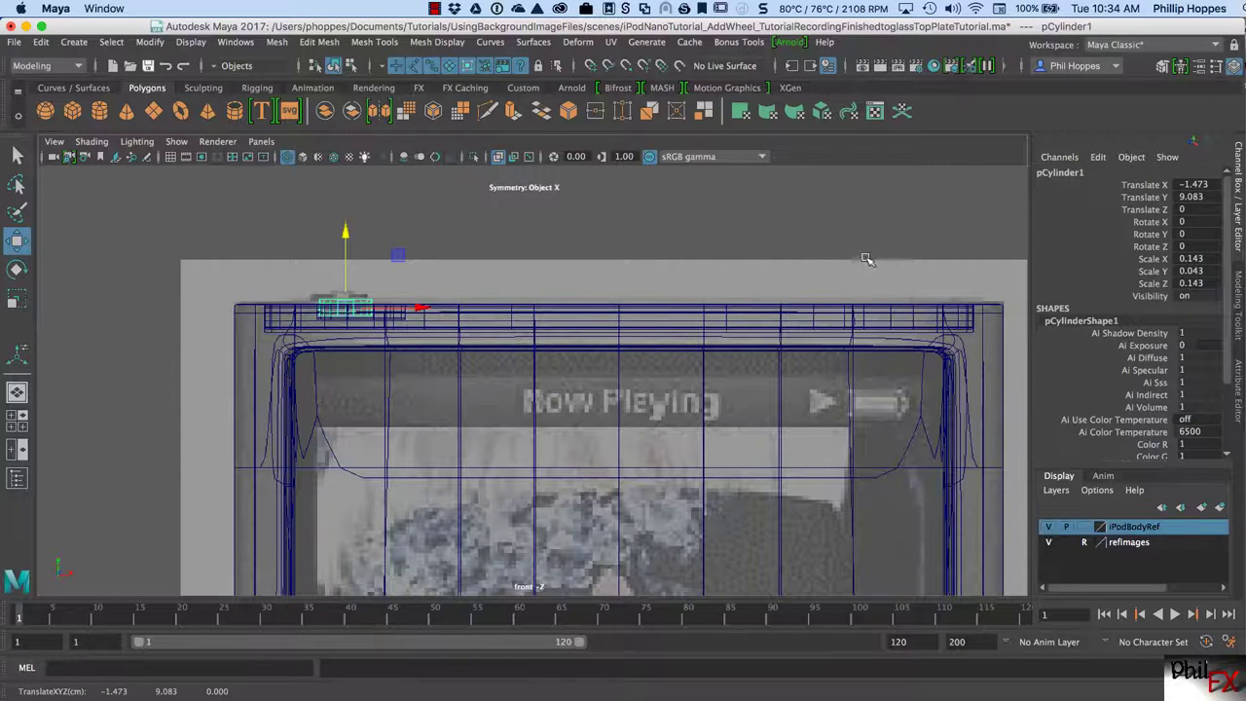
key("space")
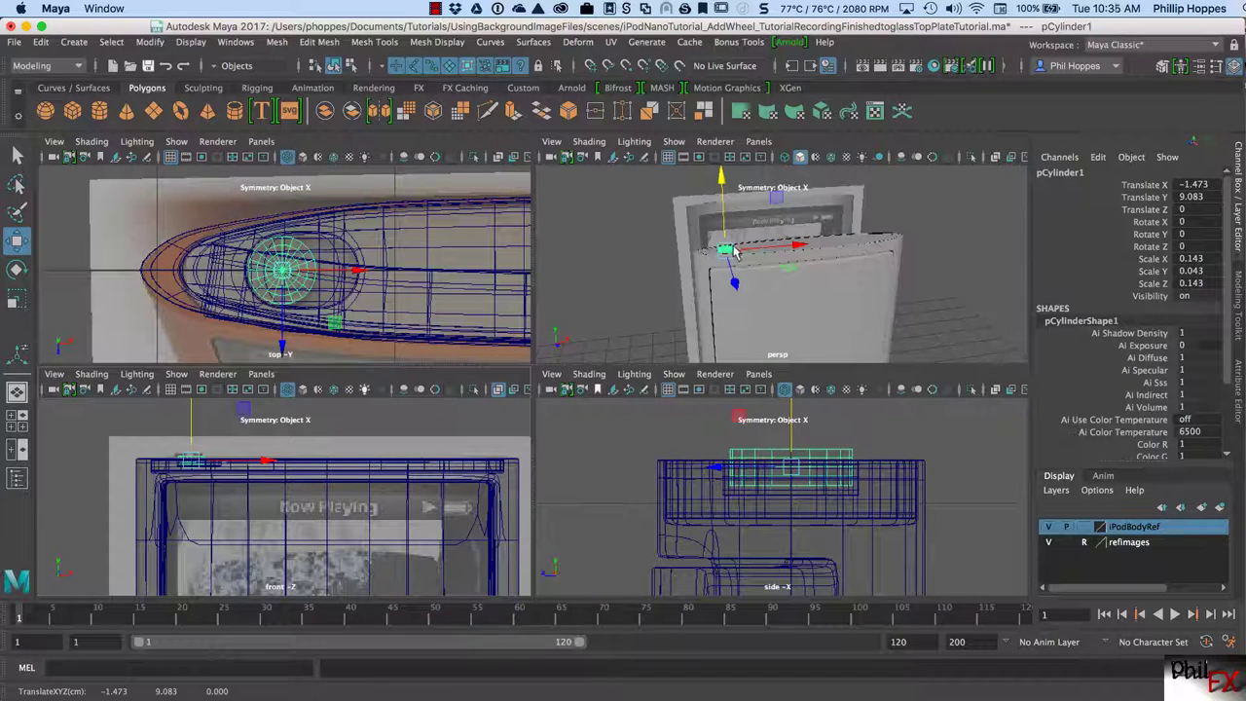
key("r")
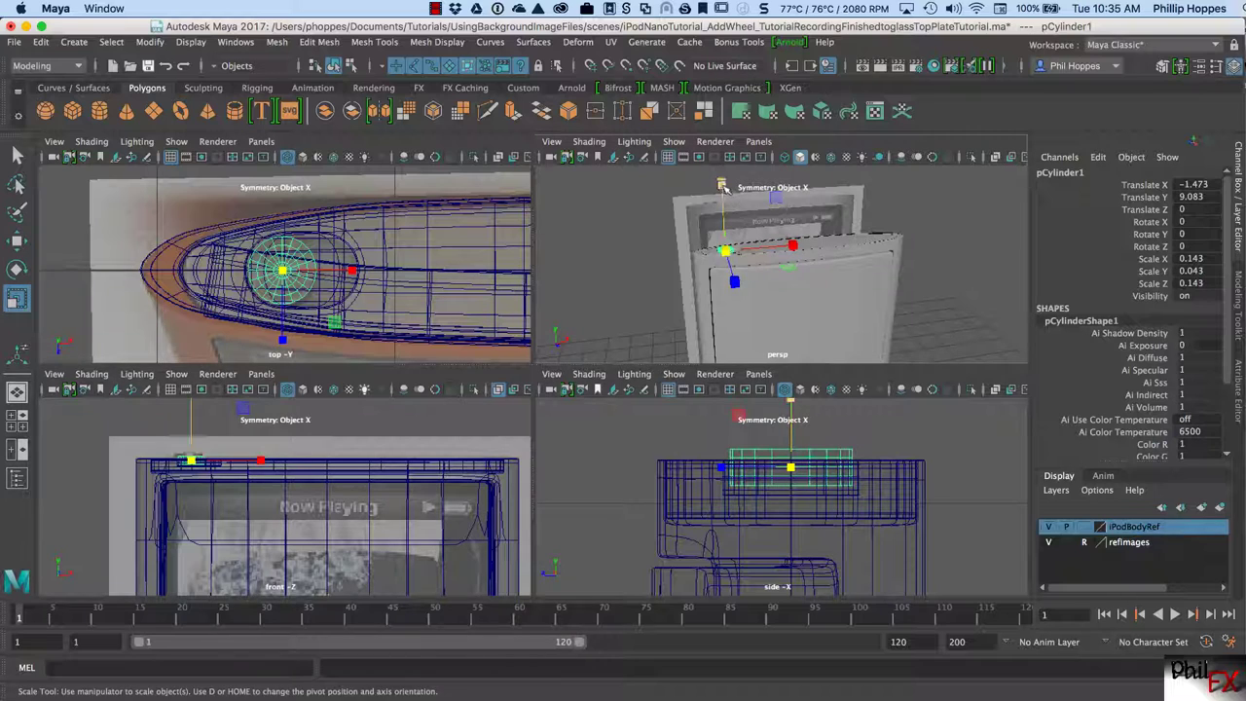
left_click_drag(722, 183, 726, 161)
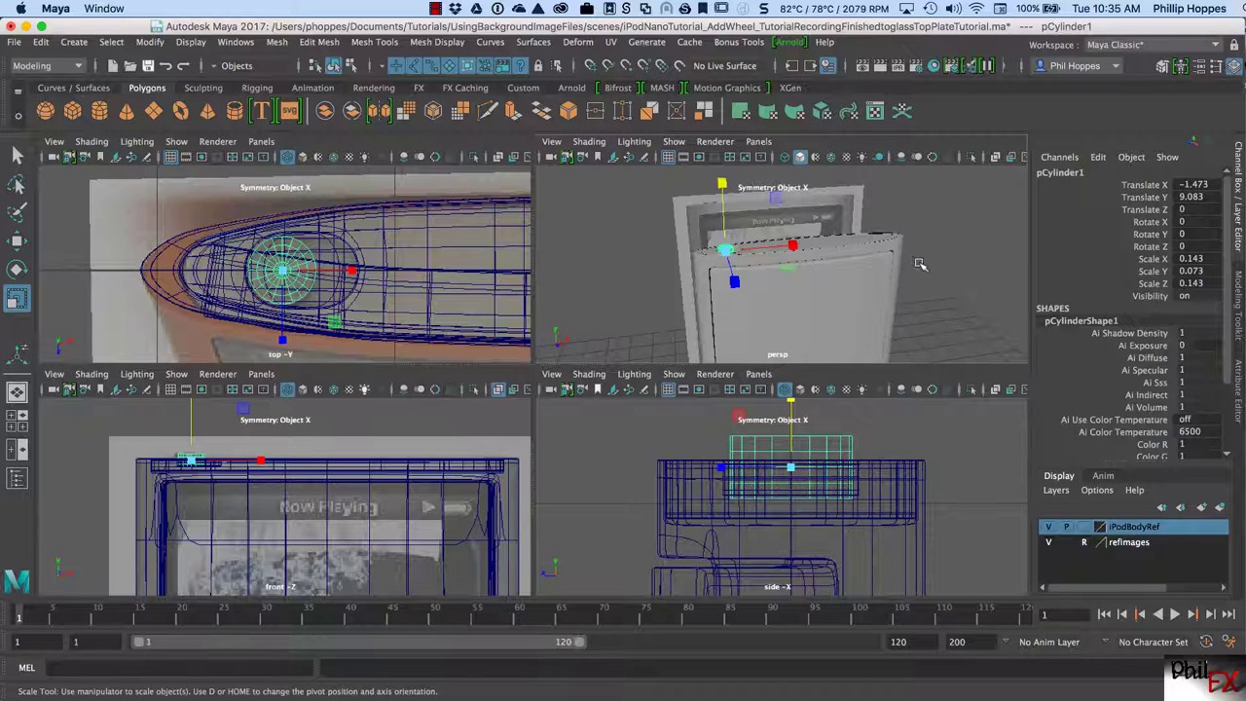
key("space")
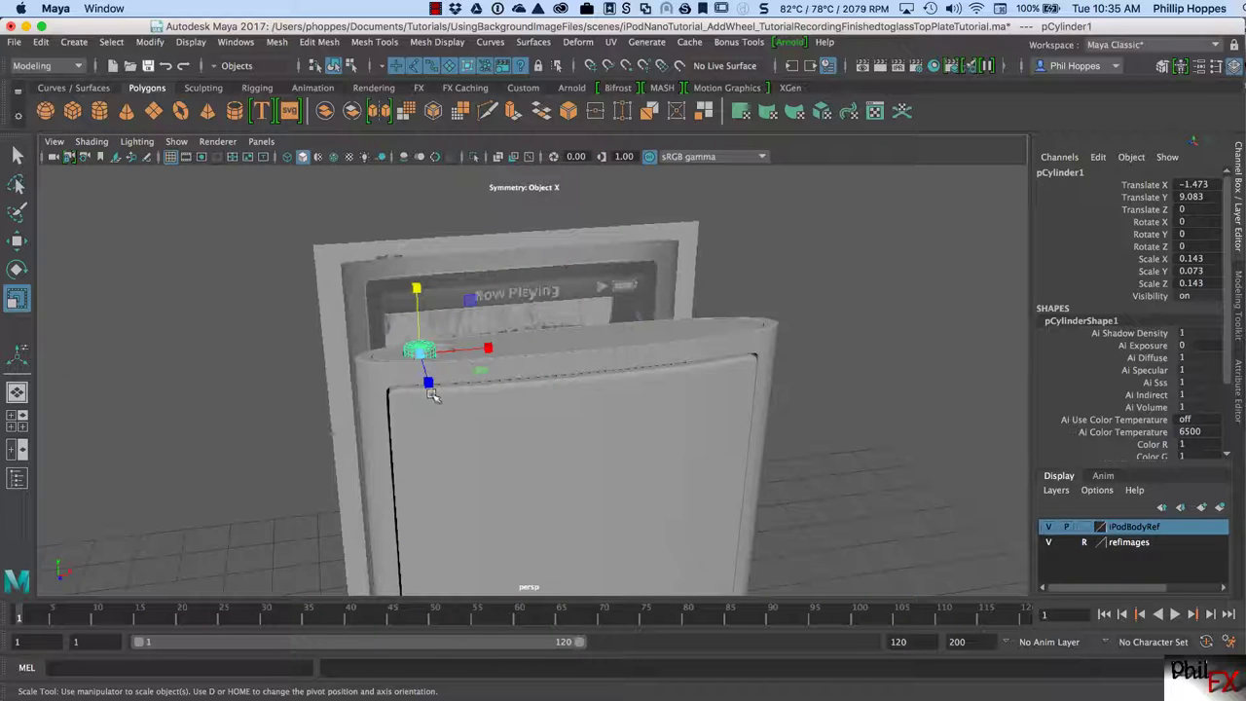
left_click_drag(442, 395, 457, 388, "alt")
right_click_drag(457, 387, 527, 337, "alt")
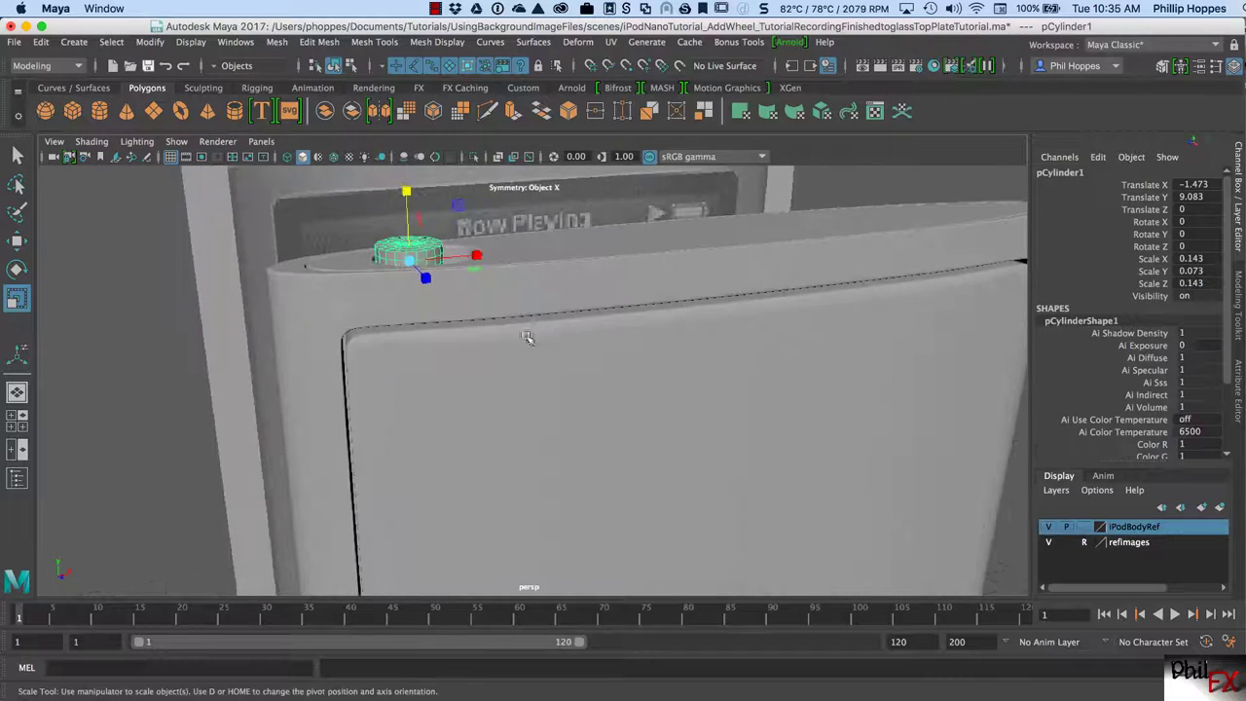
left_click_drag(528, 337, 584, 336, "alt")
mouse_move(584, 335)
right_mouse_down("alt")
mouse_move(676, 329)
mouse_move(671, 306)
mouse_move(571, 322)
right_mouse_up("alt")
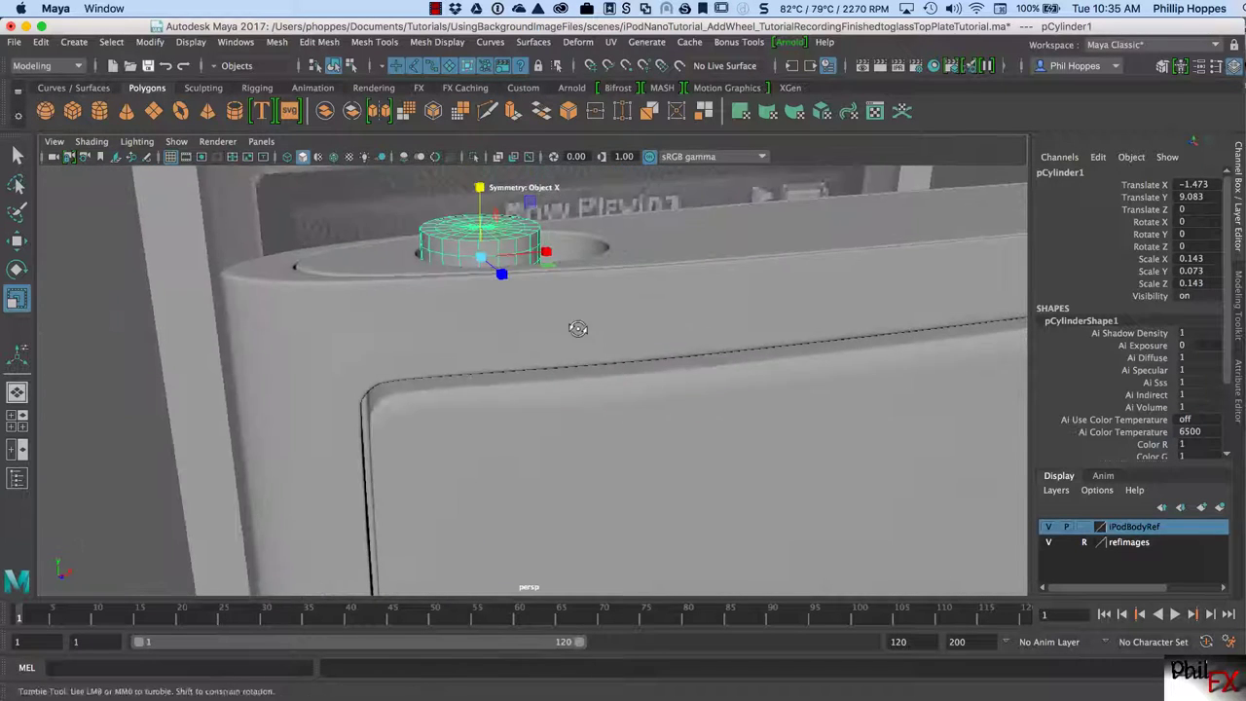
left_click_drag(570, 323, 639, 282, "alt")
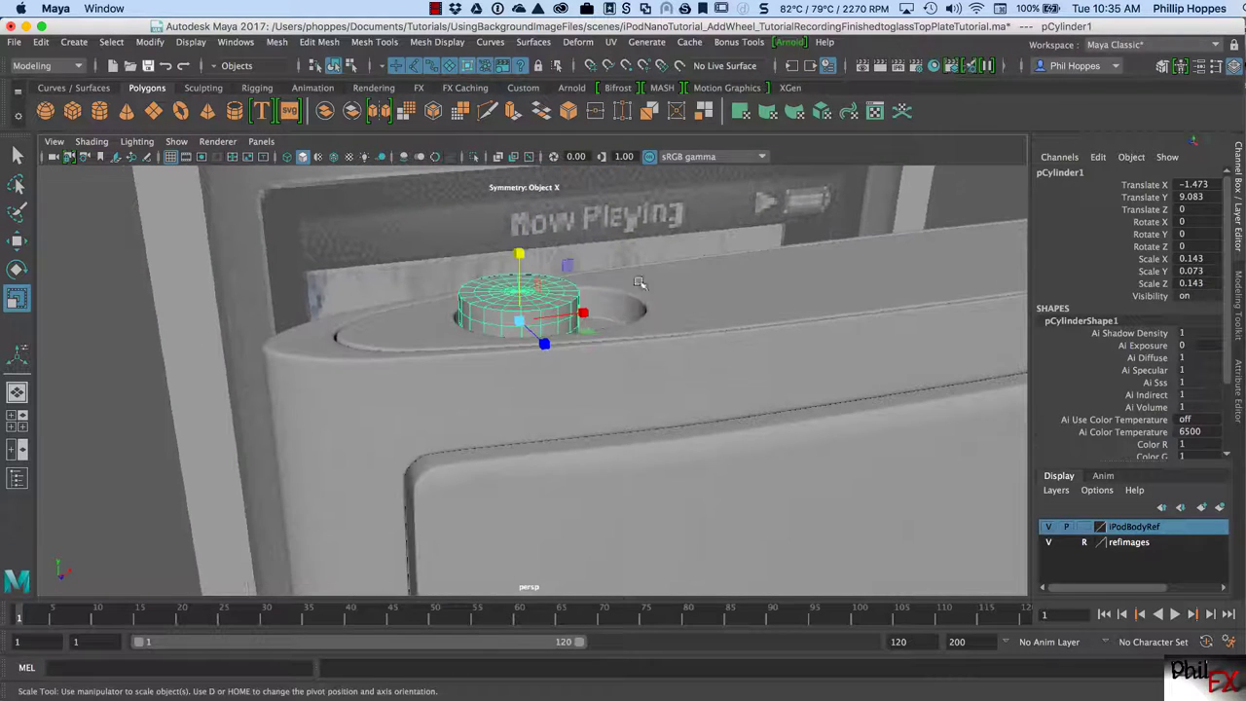
left_click(123, 264)
left_click(509, 317)
left_click(519, 321)
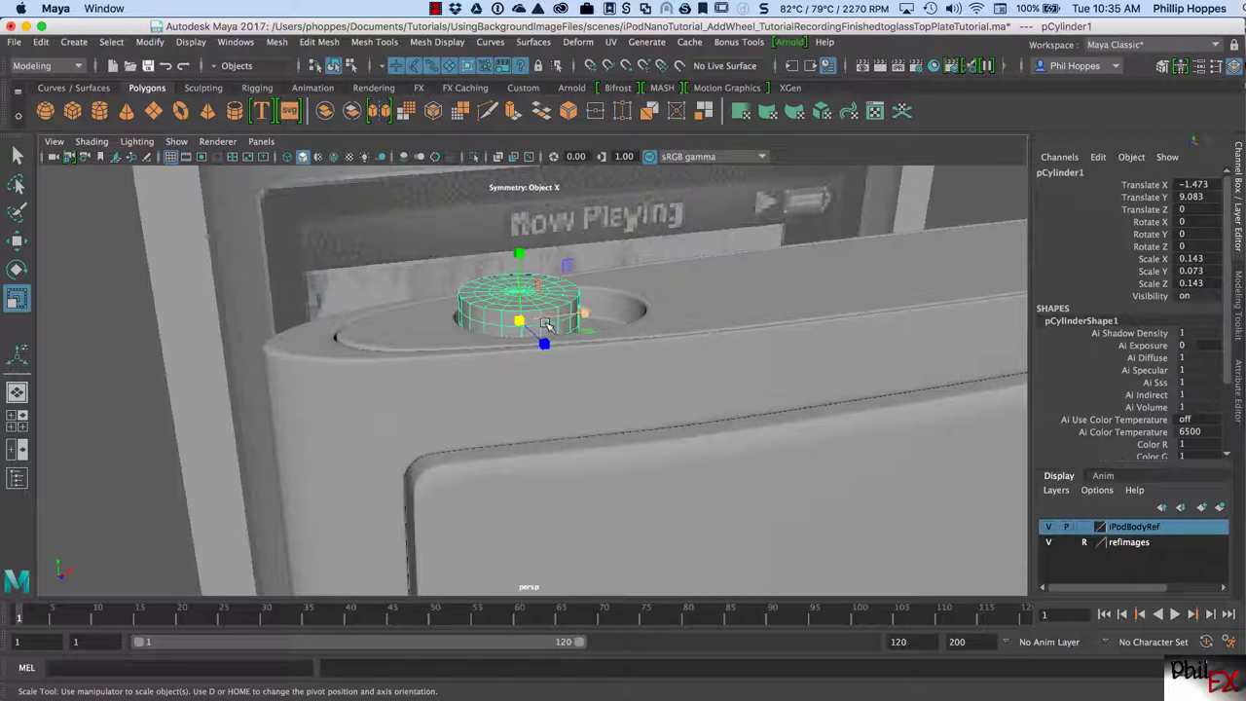
key("q")
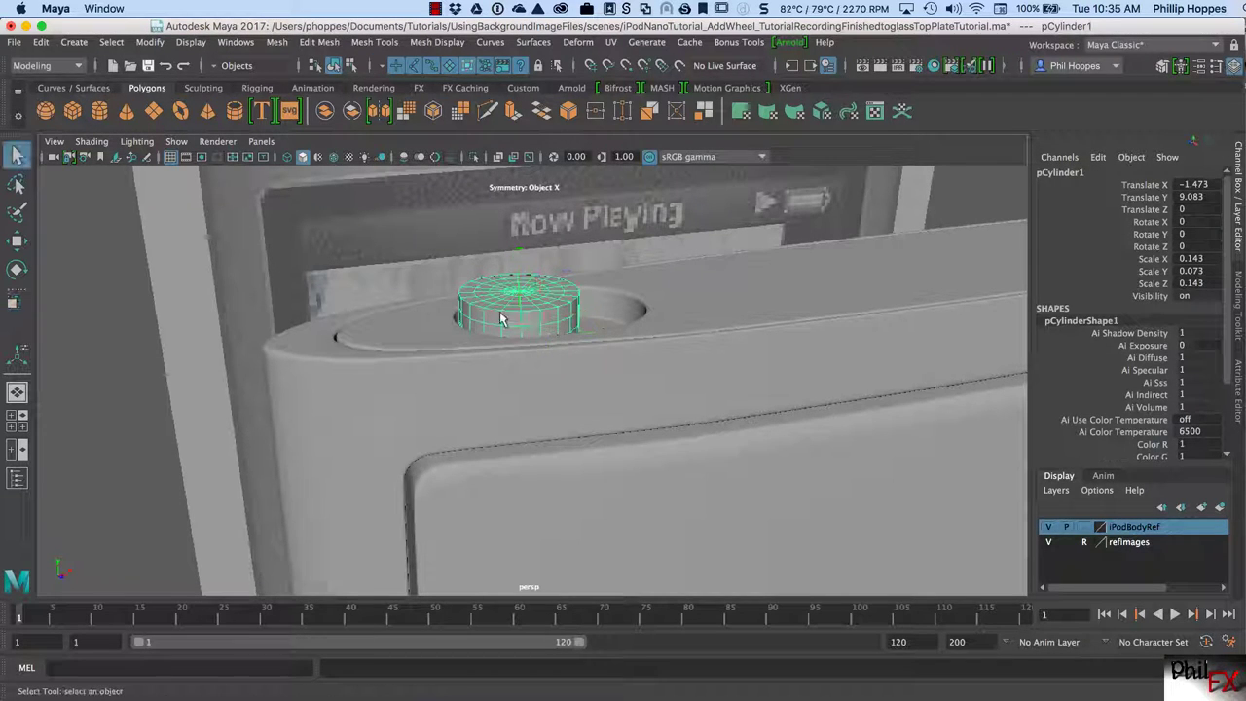
key("3")
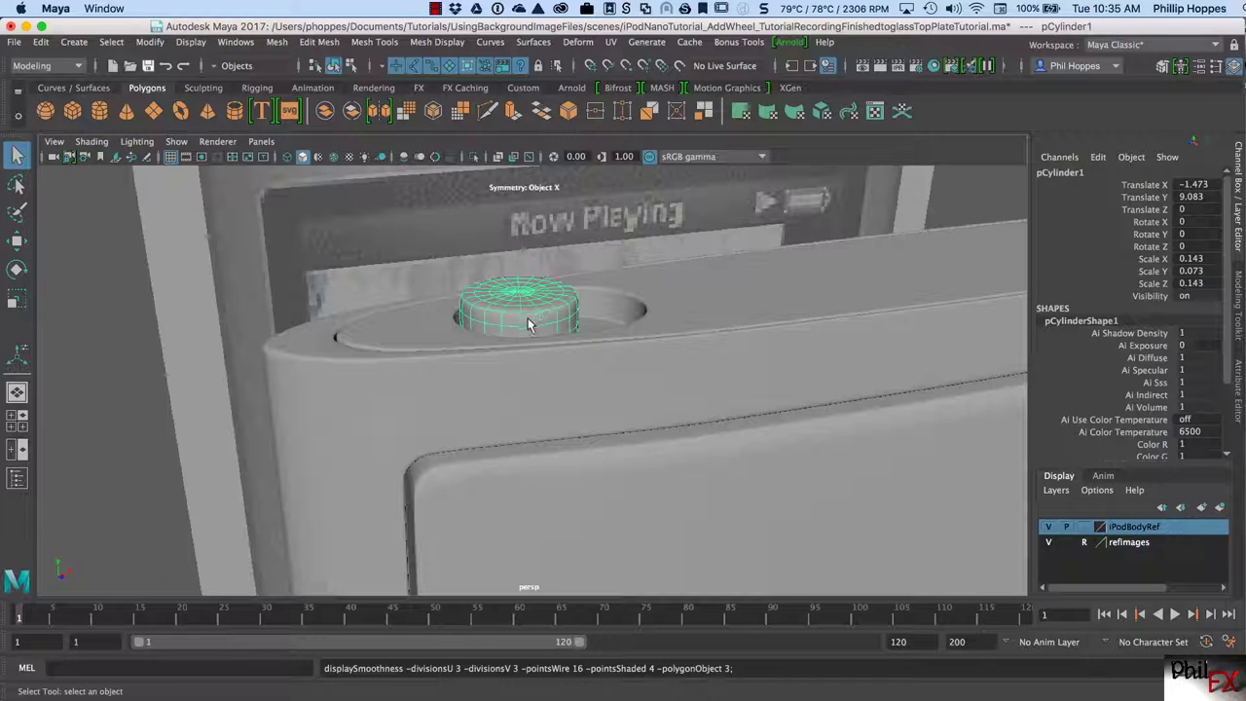
key("1")
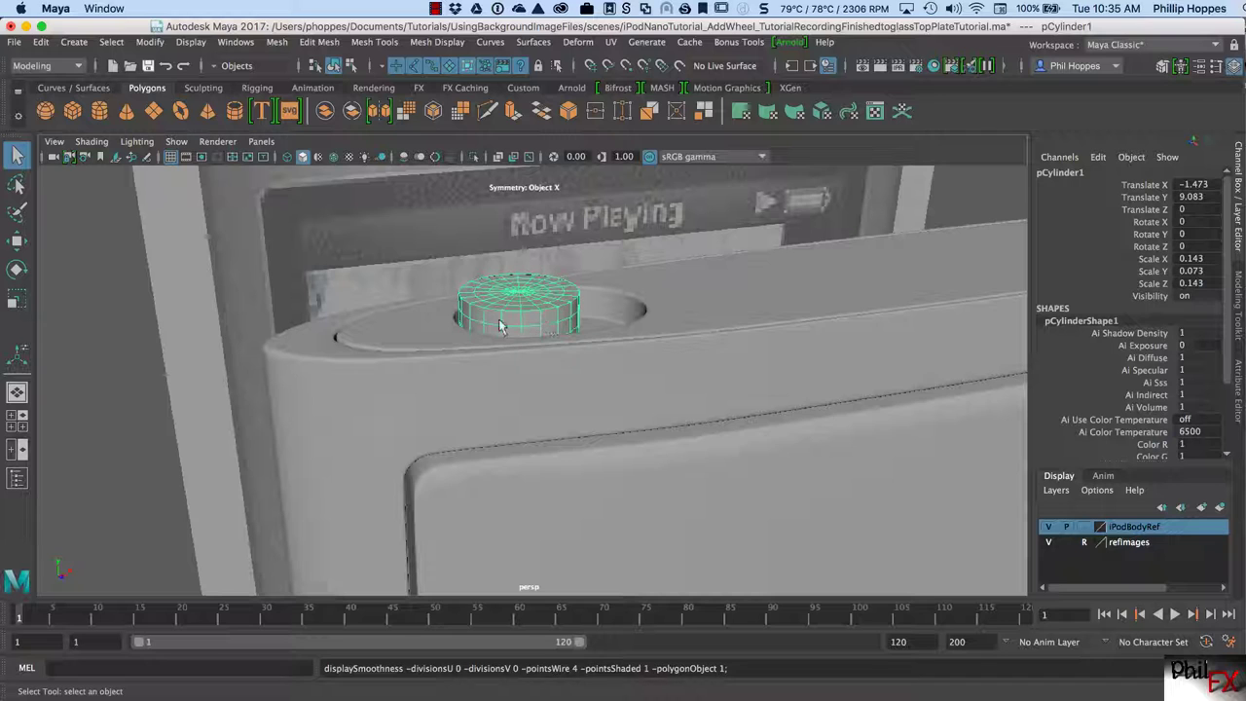
left_click(121, 369)
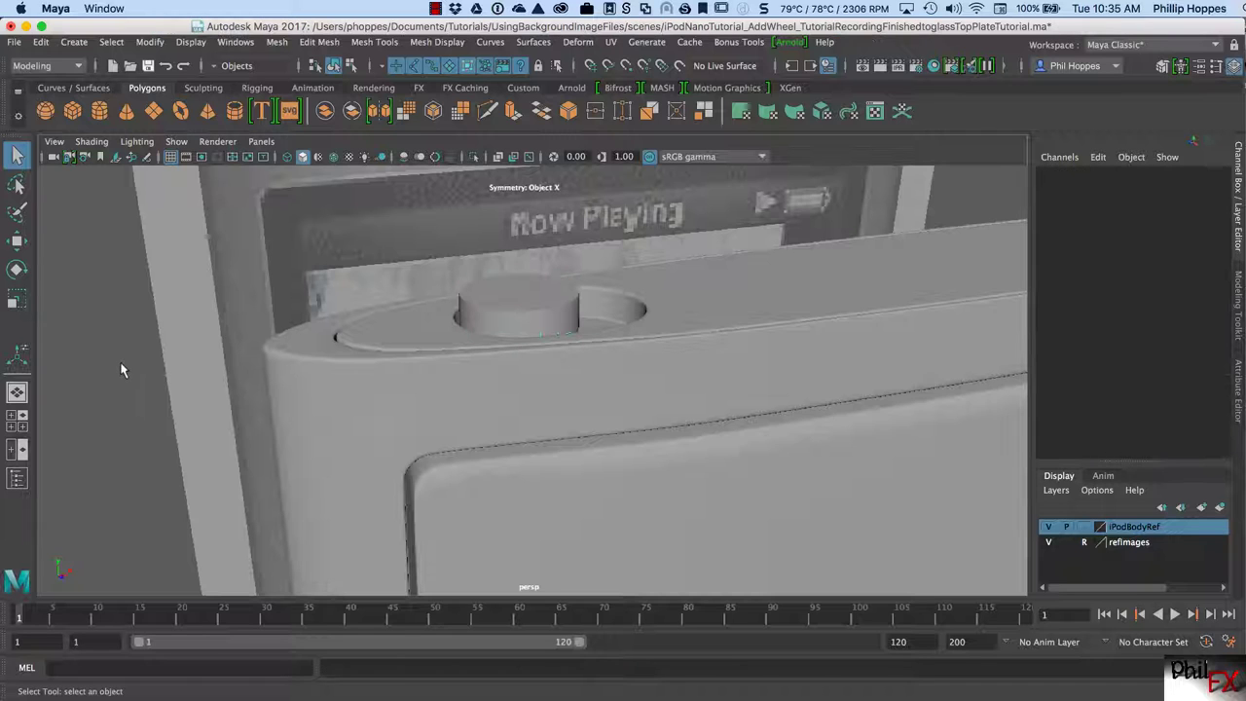
left_click(521, 311)
left_click_drag(491, 329, 586, 295, "alt")
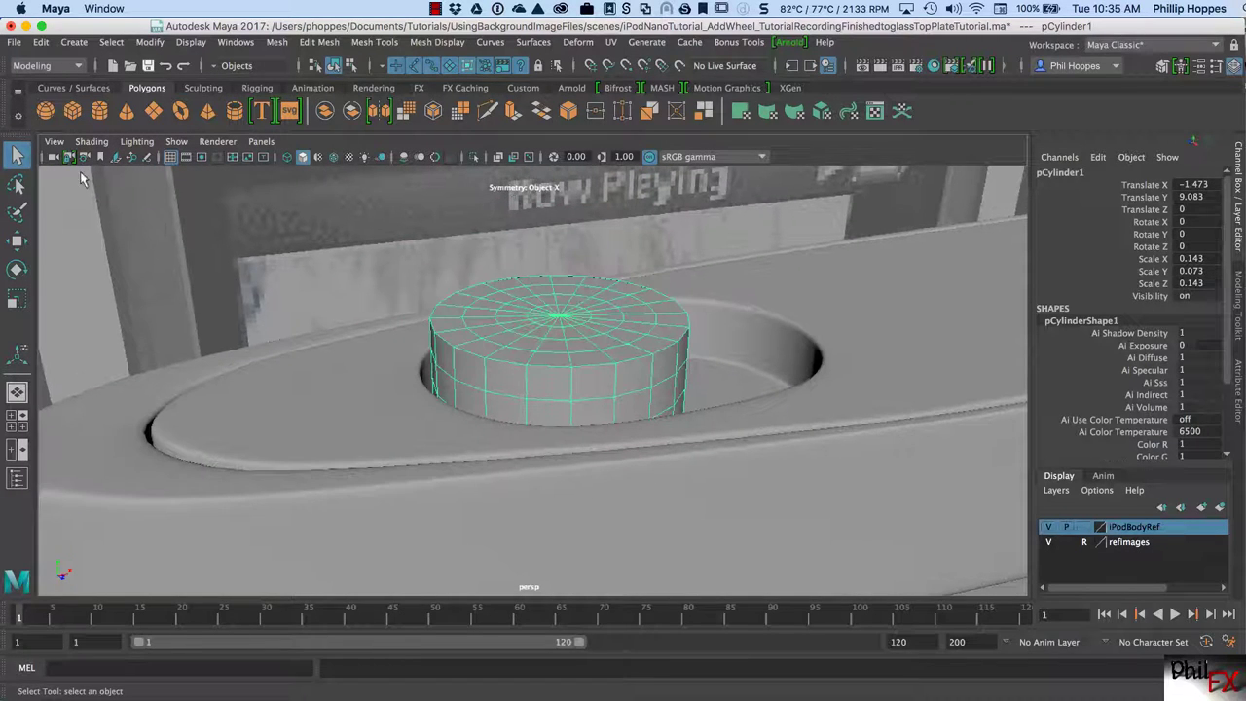
- Set the Select Tool's symmetry to Off
double_click(17, 155)
left_click(140, 453)
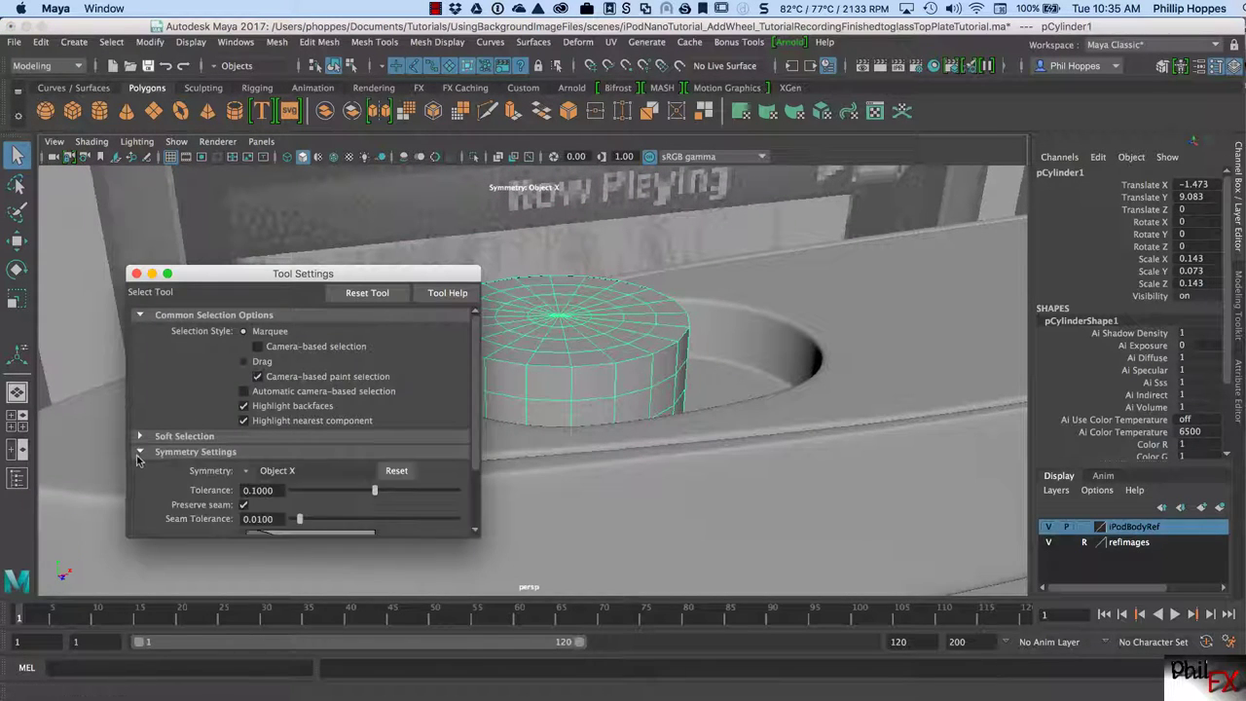
left_click(243, 472)
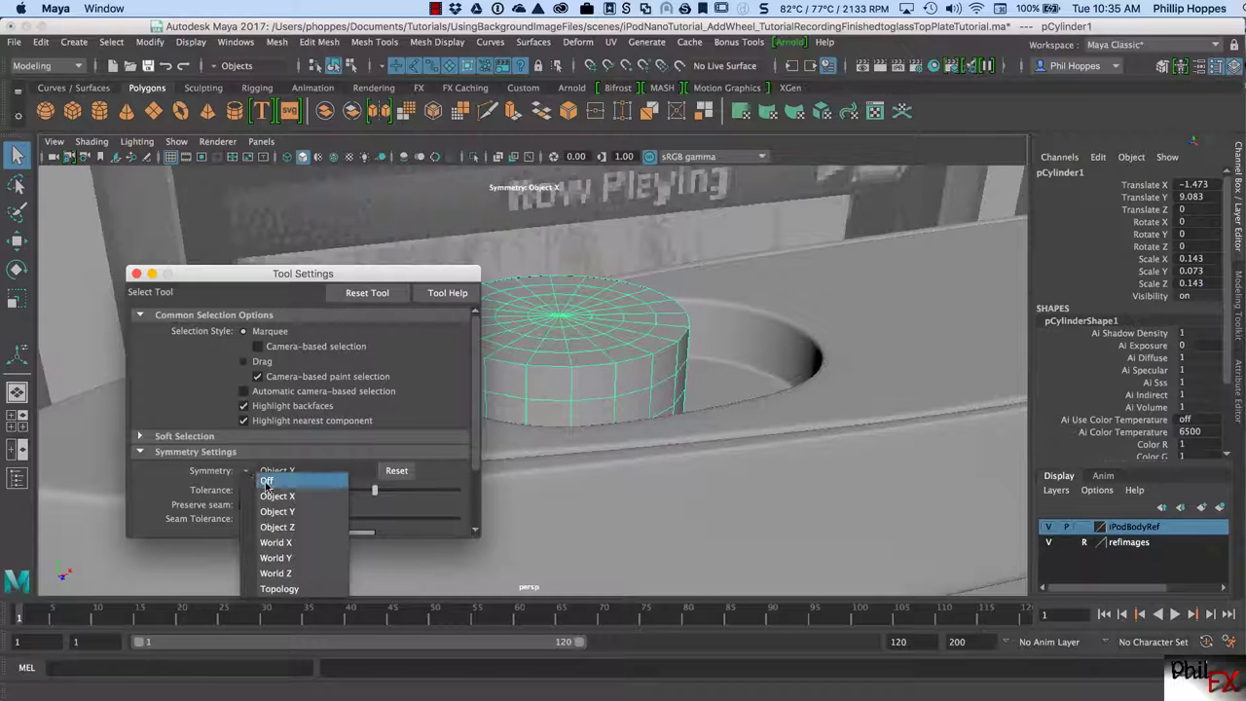
left_click(266, 481)
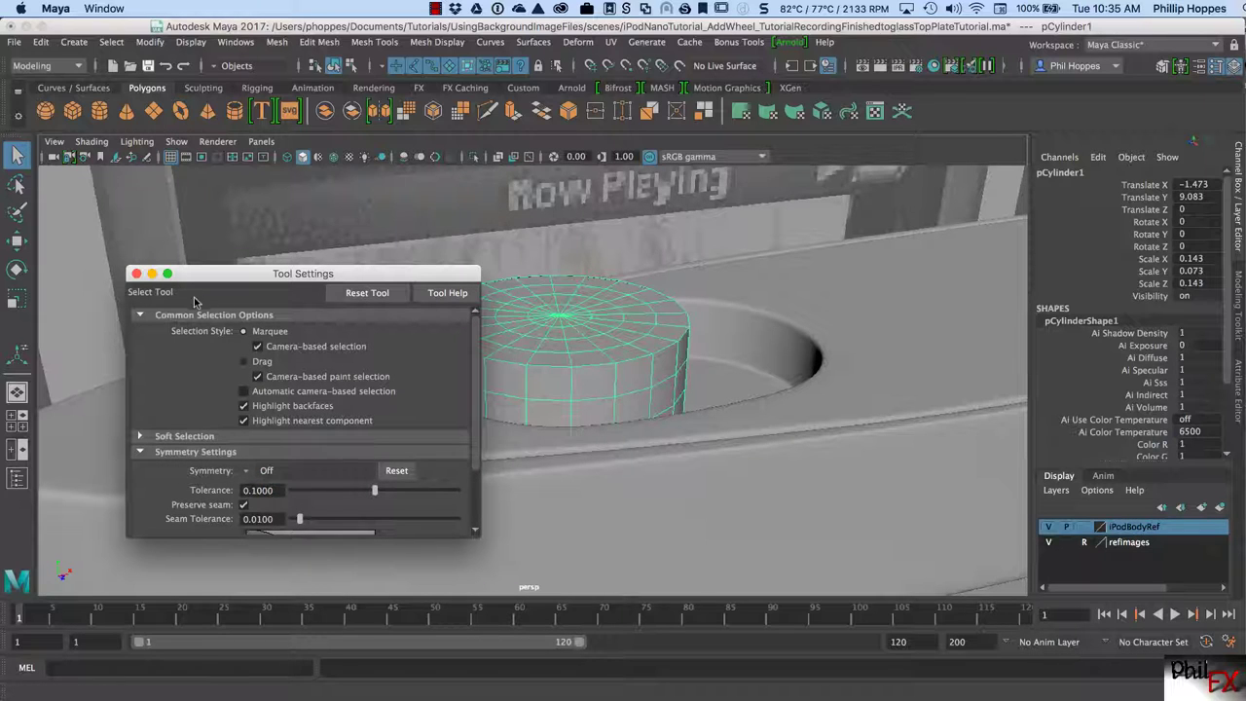
left_click(136, 274)
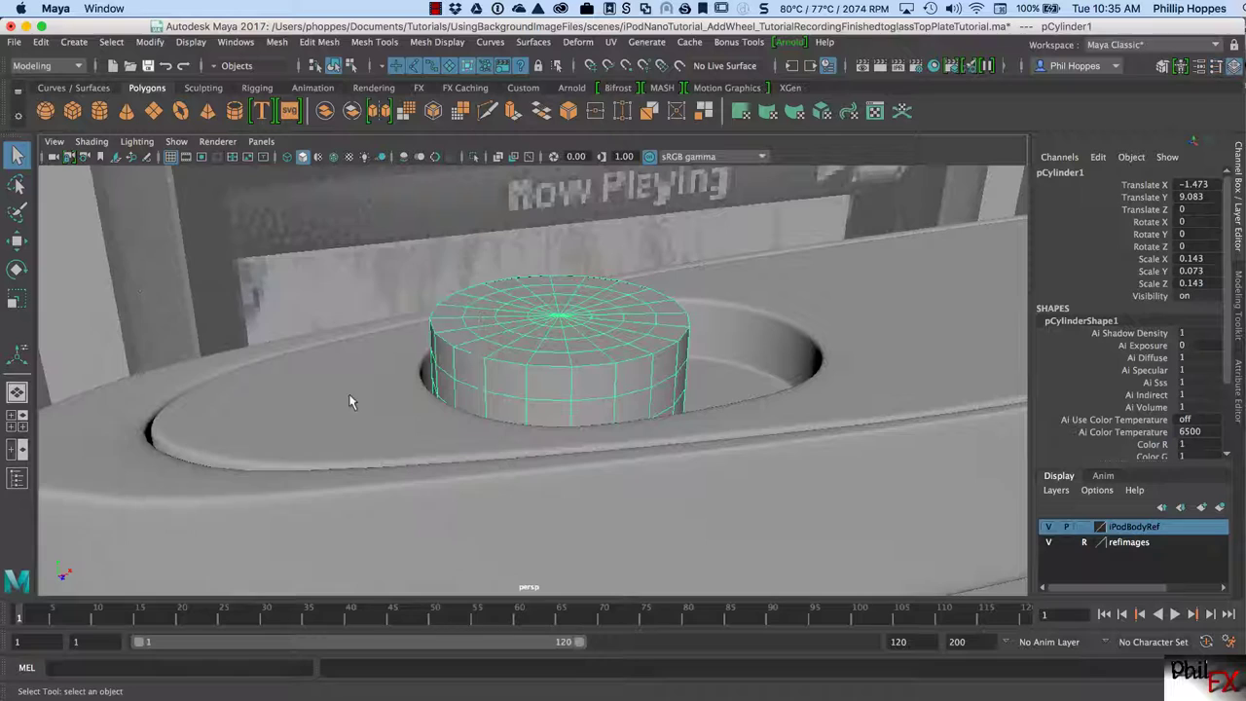
- Select the edge loop around the wheel button's top rim
right_click_drag(547, 358, 548, 311)
double_click(550, 354)
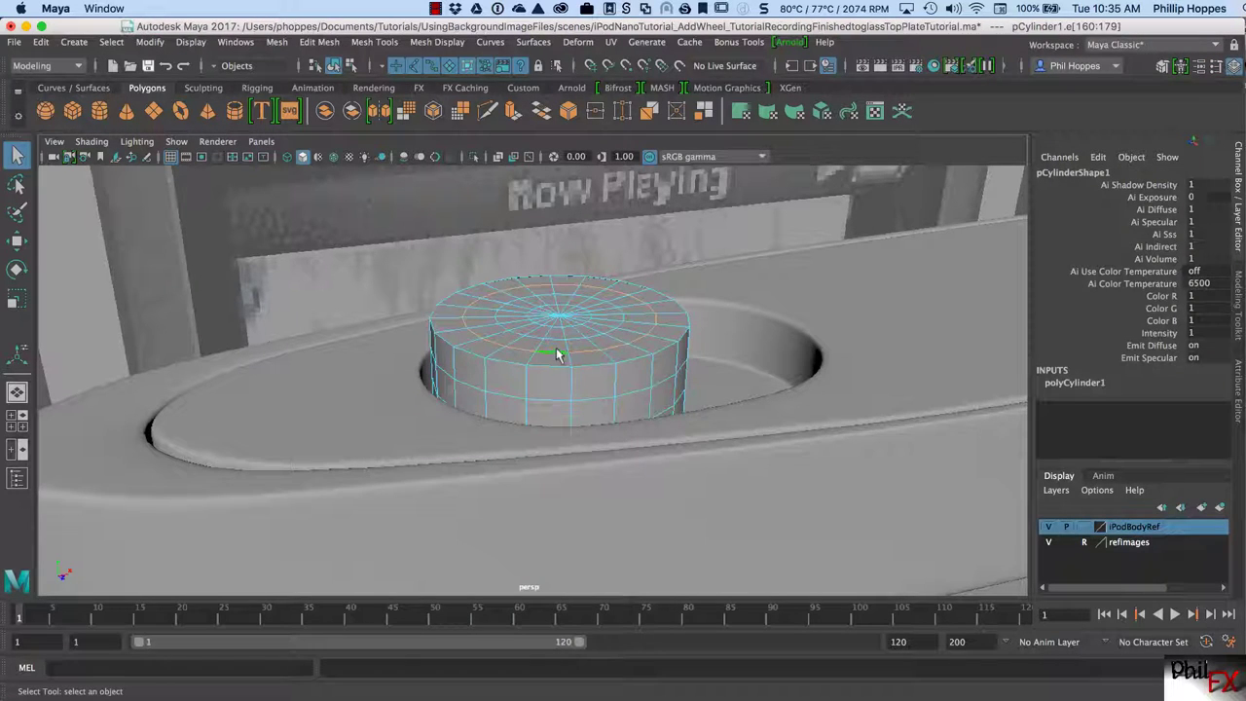
left_click(324, 44)
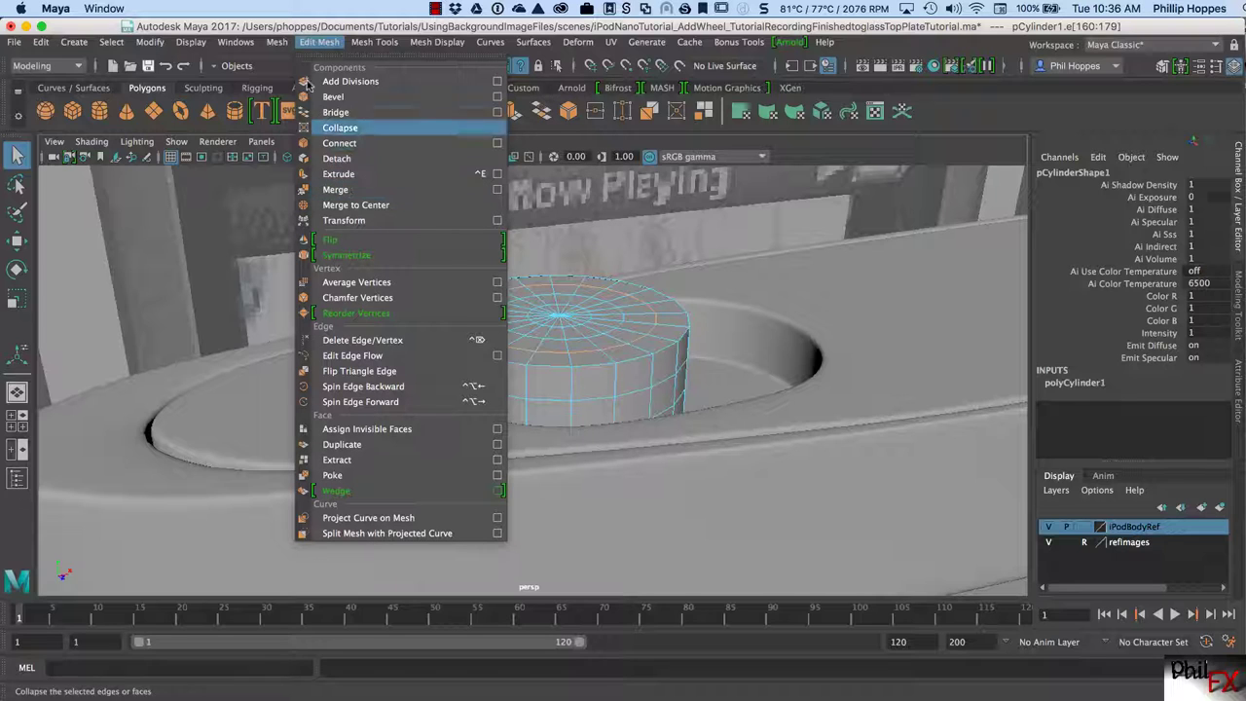
- Use Slide Edge to move the lower side edge loop up toward the top rim
mouse_move(367, 49)
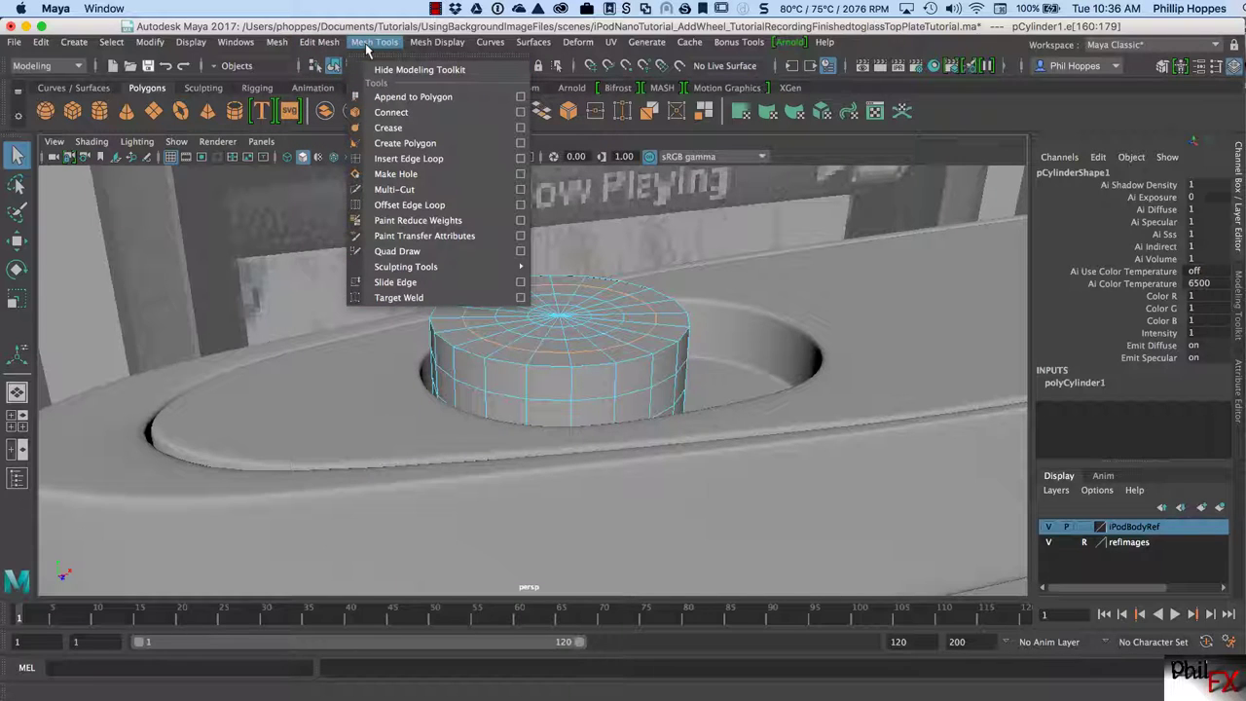
left_click(395, 282)
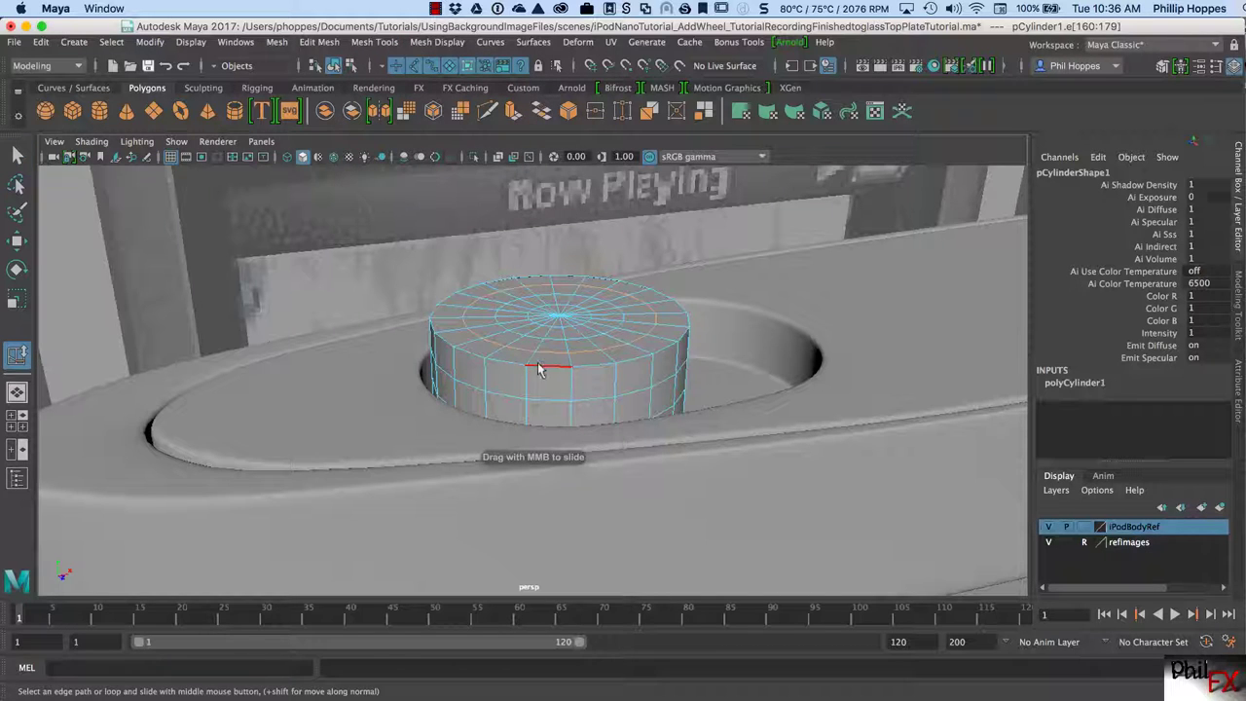
left_click(572, 361)
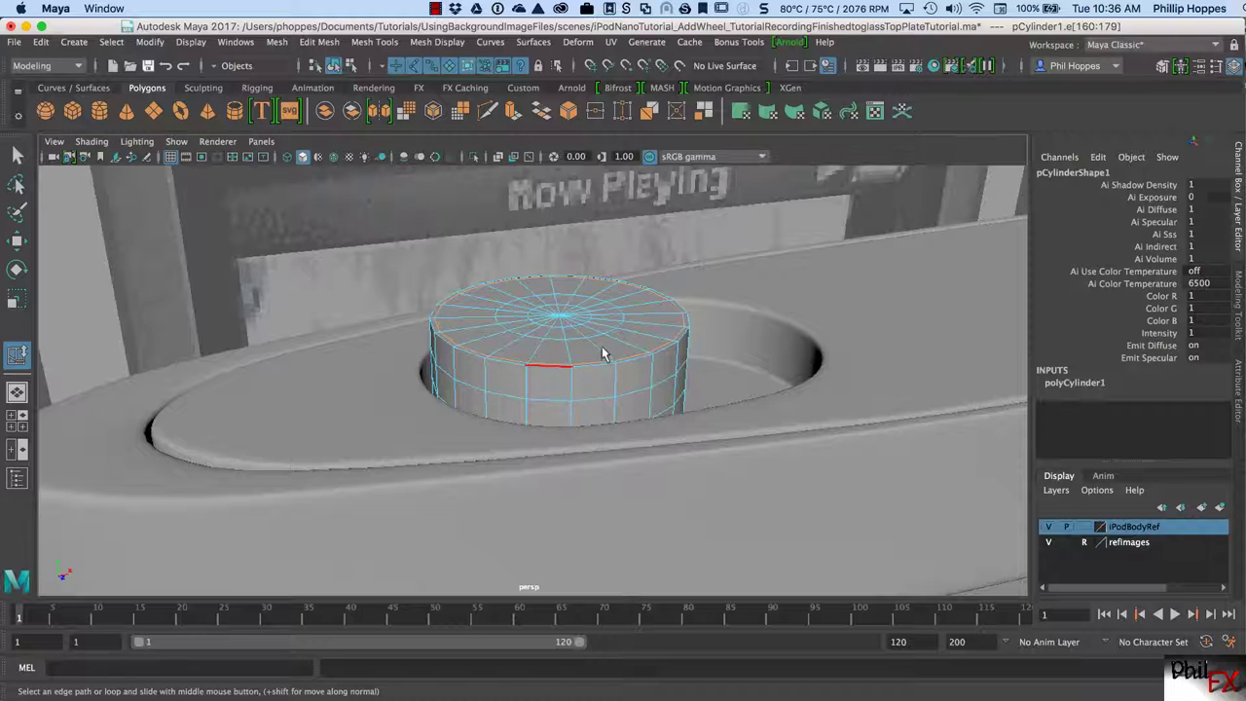
left_click(557, 403)
middle_click_drag(558, 404, 623, 377)
- Return to object selection and preview the wheel button smoothed
left_click(17, 156)
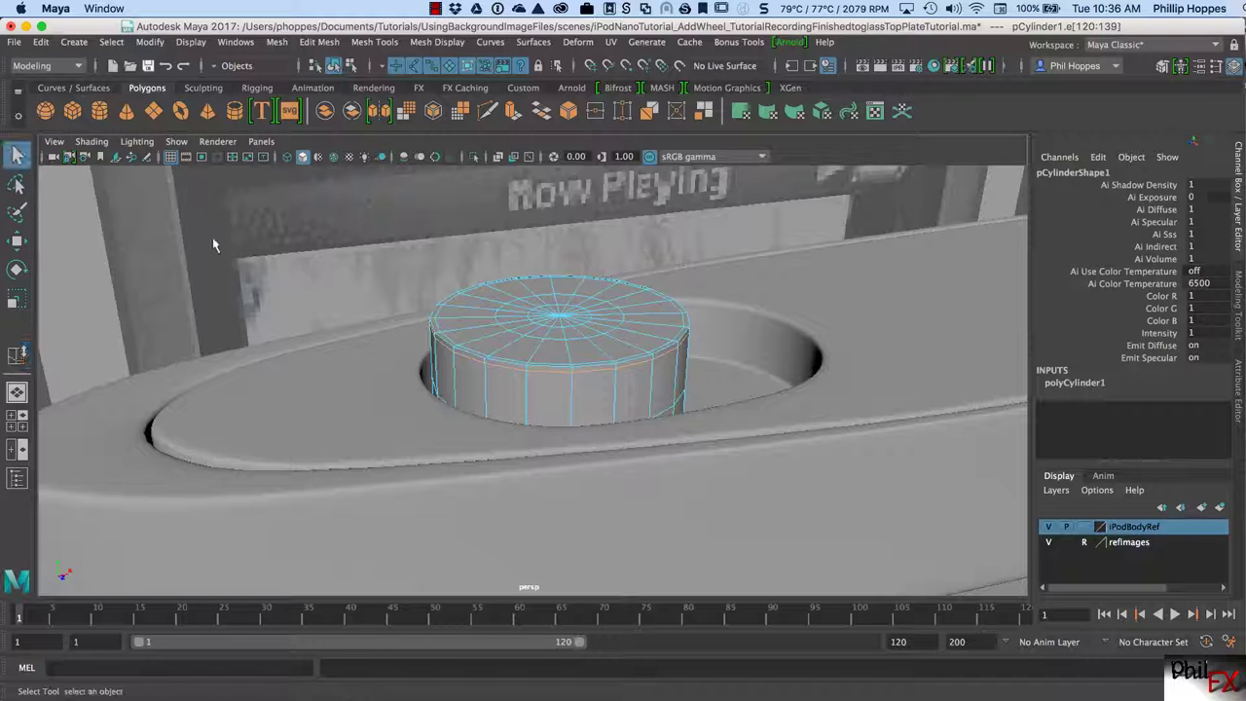
right_click_drag(553, 377, 628, 313)
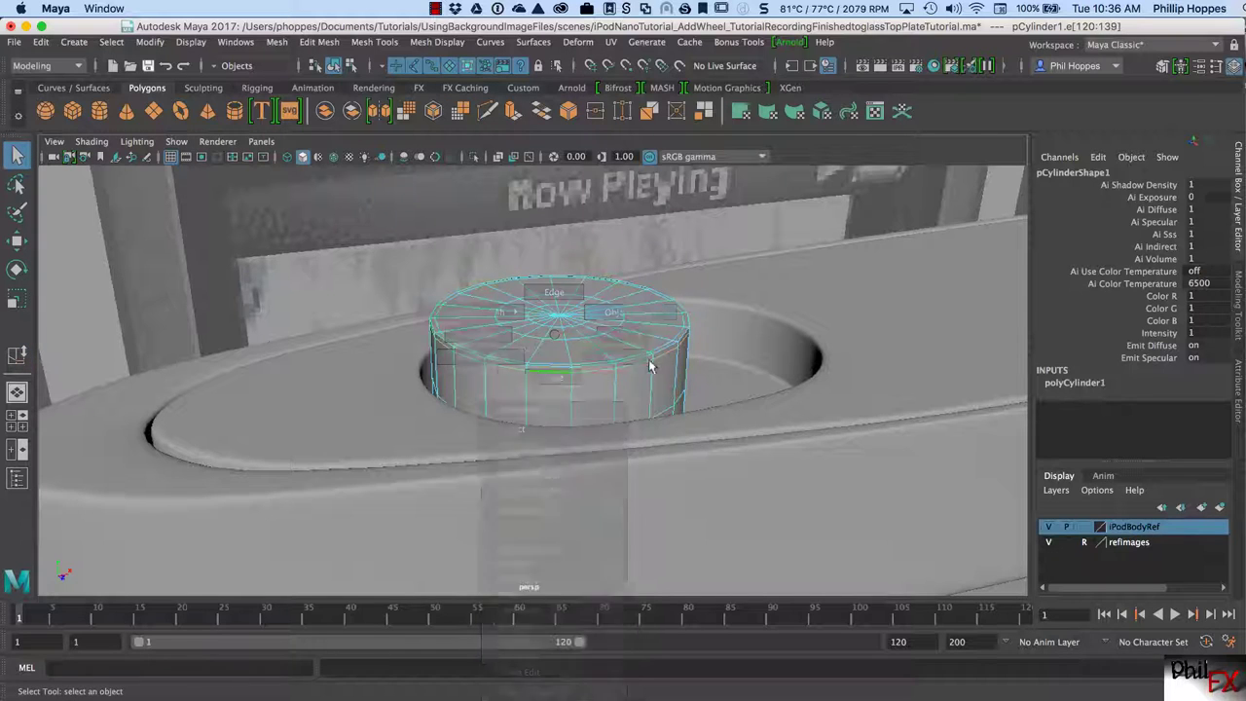
key("3")
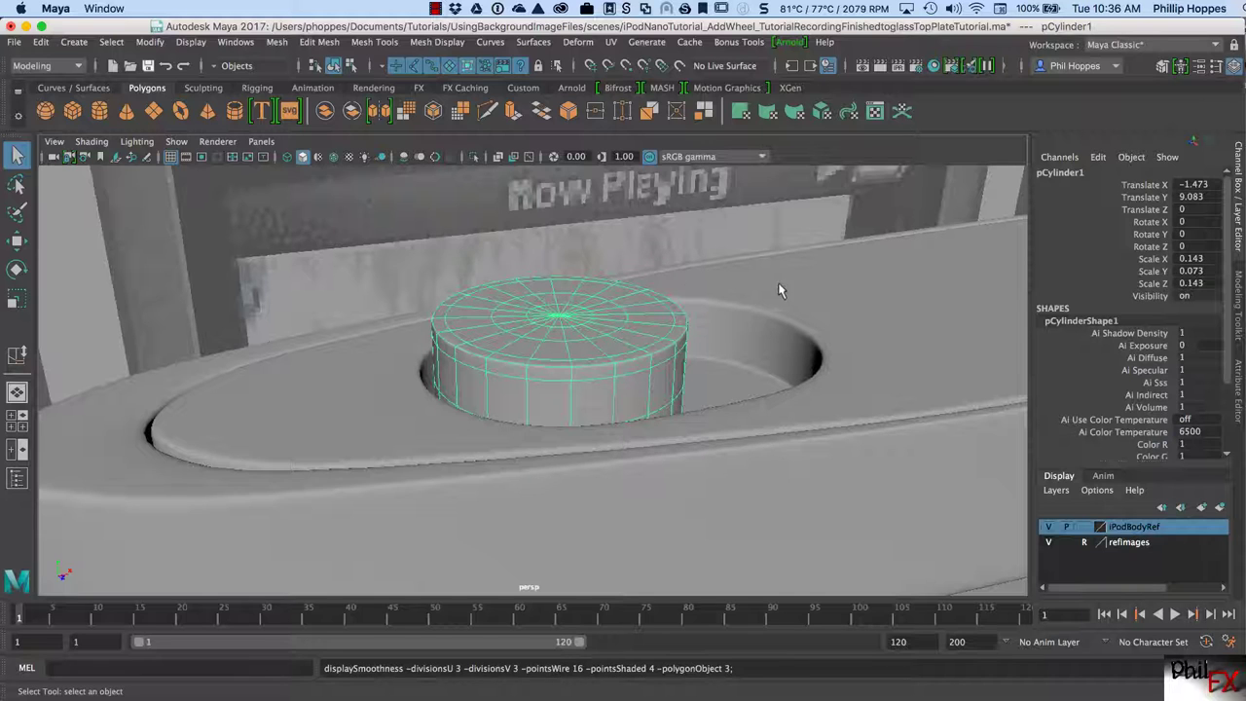
left_click_drag(778, 285, 851, 230, "alt")
left_click(969, 212)
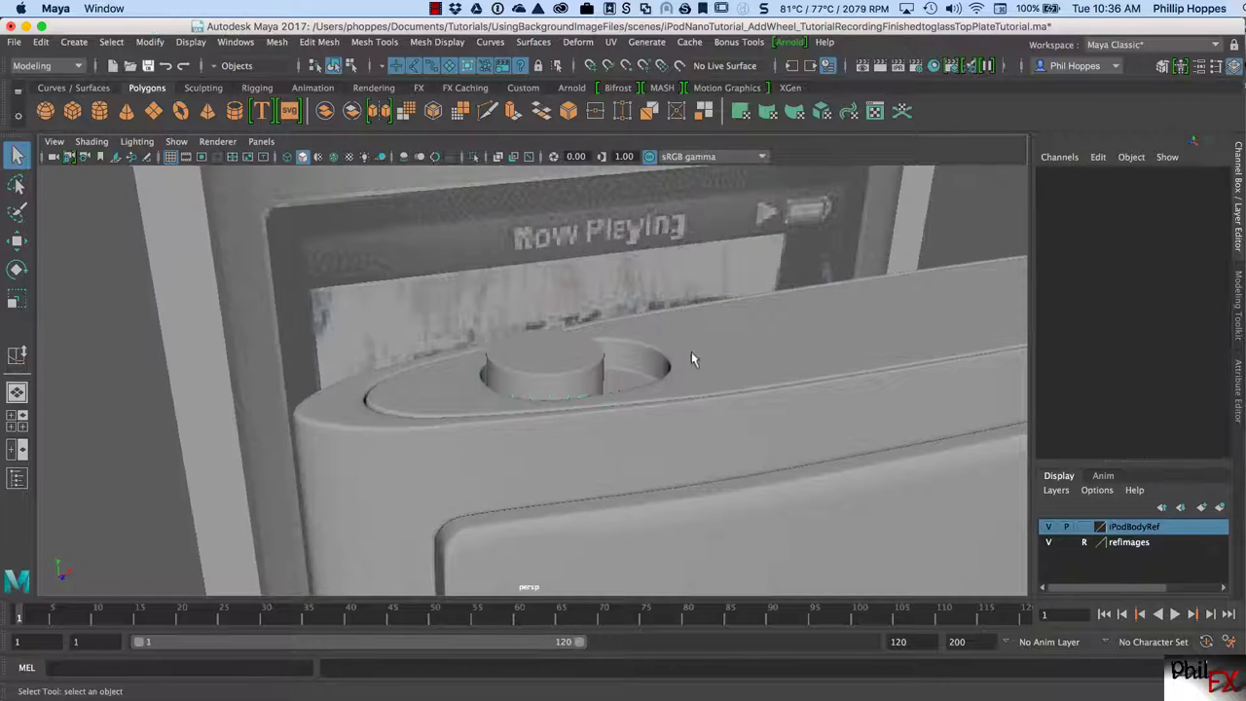
left_click_drag(818, 369, 630, 397, "alt")
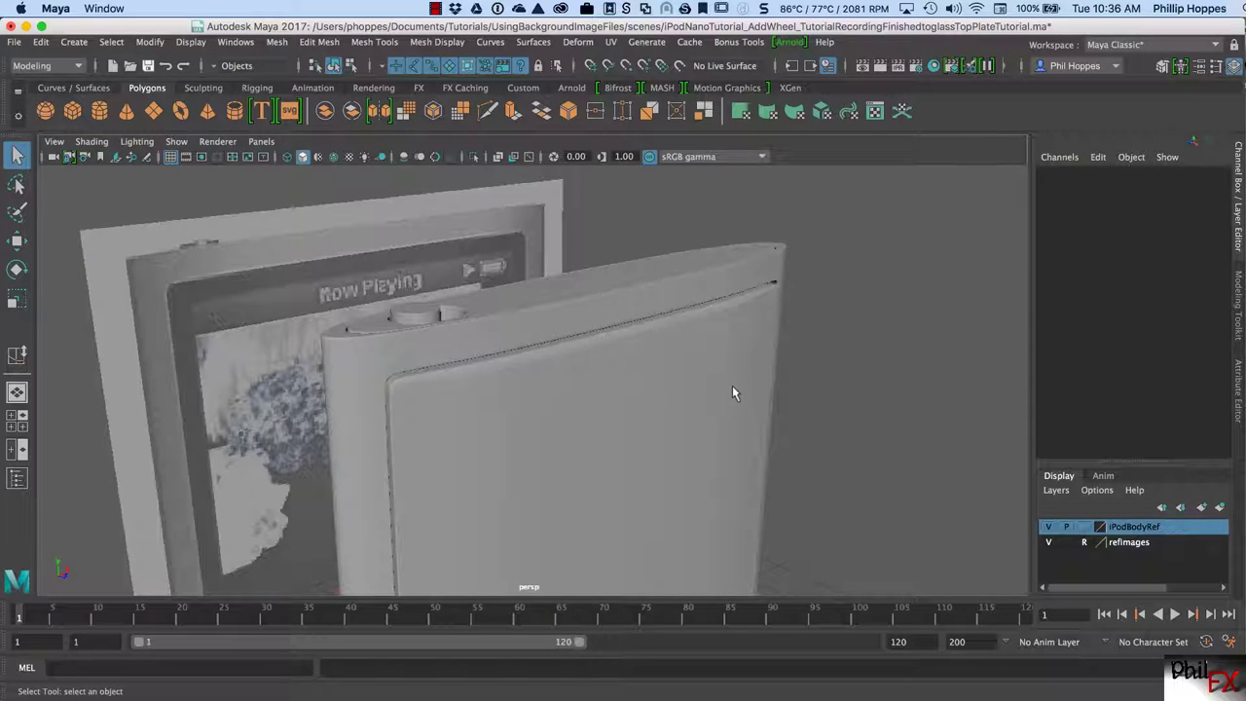
left_click_drag(732, 392, 592, 388, "alt")
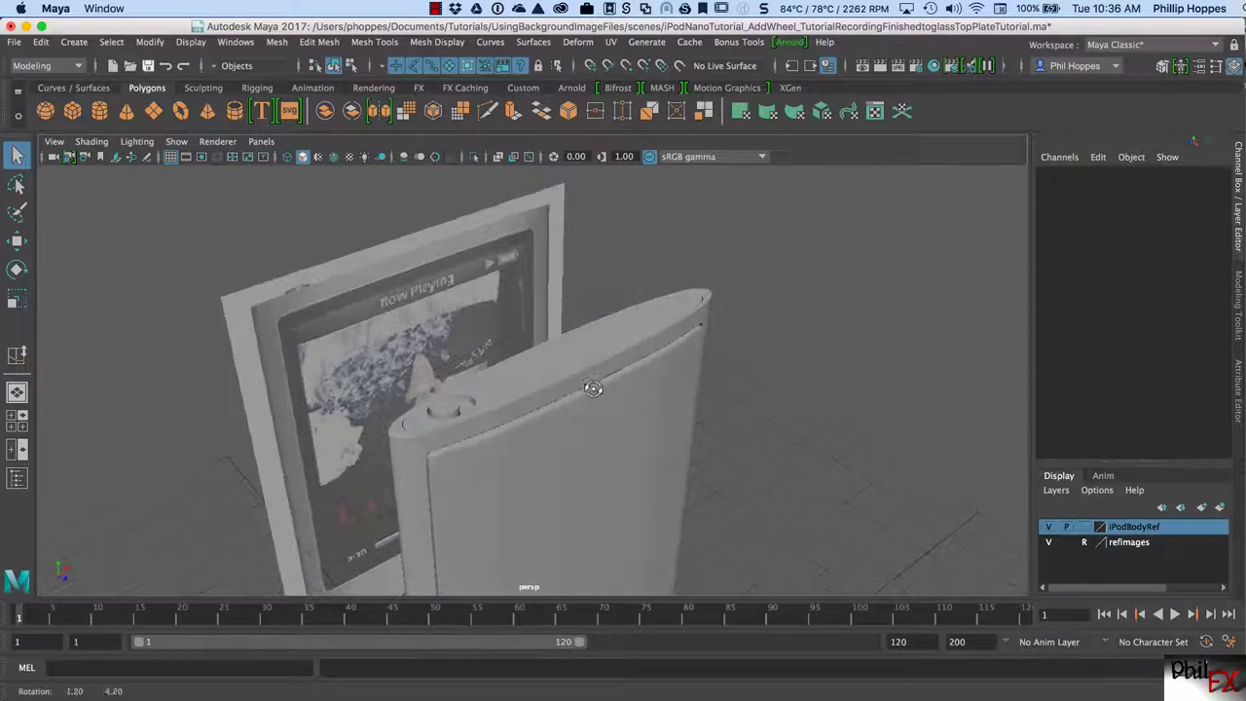
right_click_drag(566, 405, 709, 361, "alt")
left_click_drag(709, 361, 654, 374, "alt")
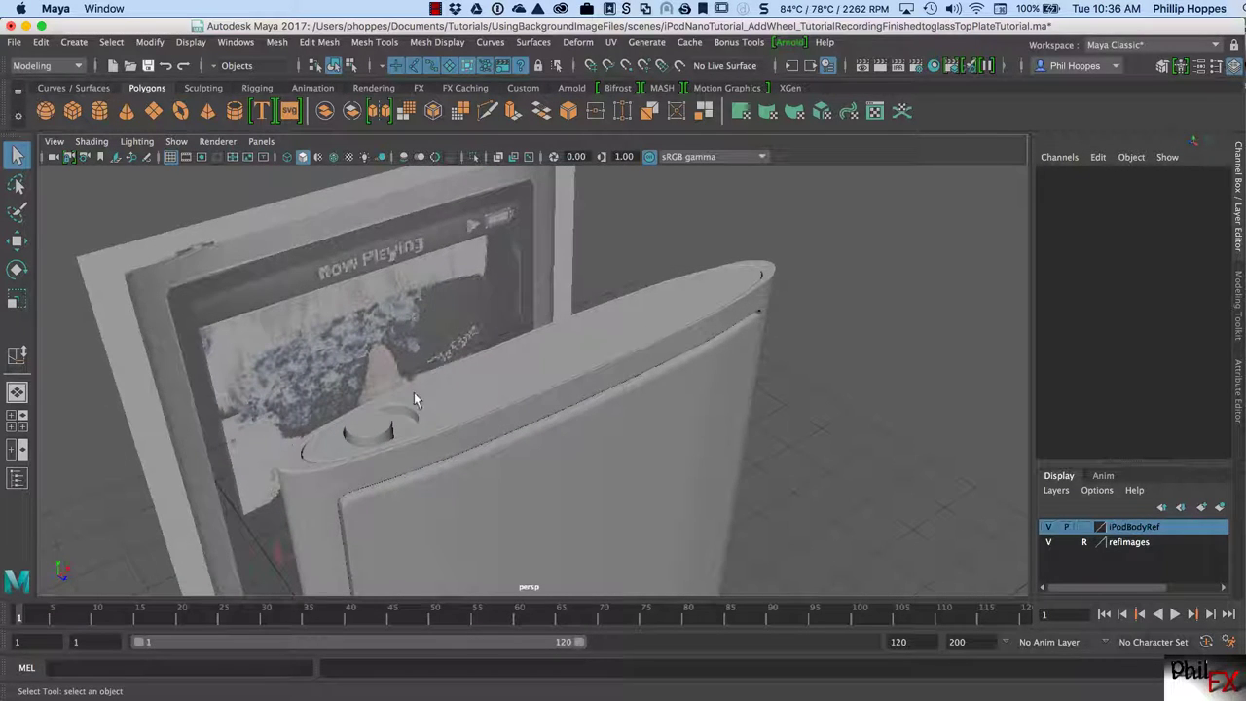